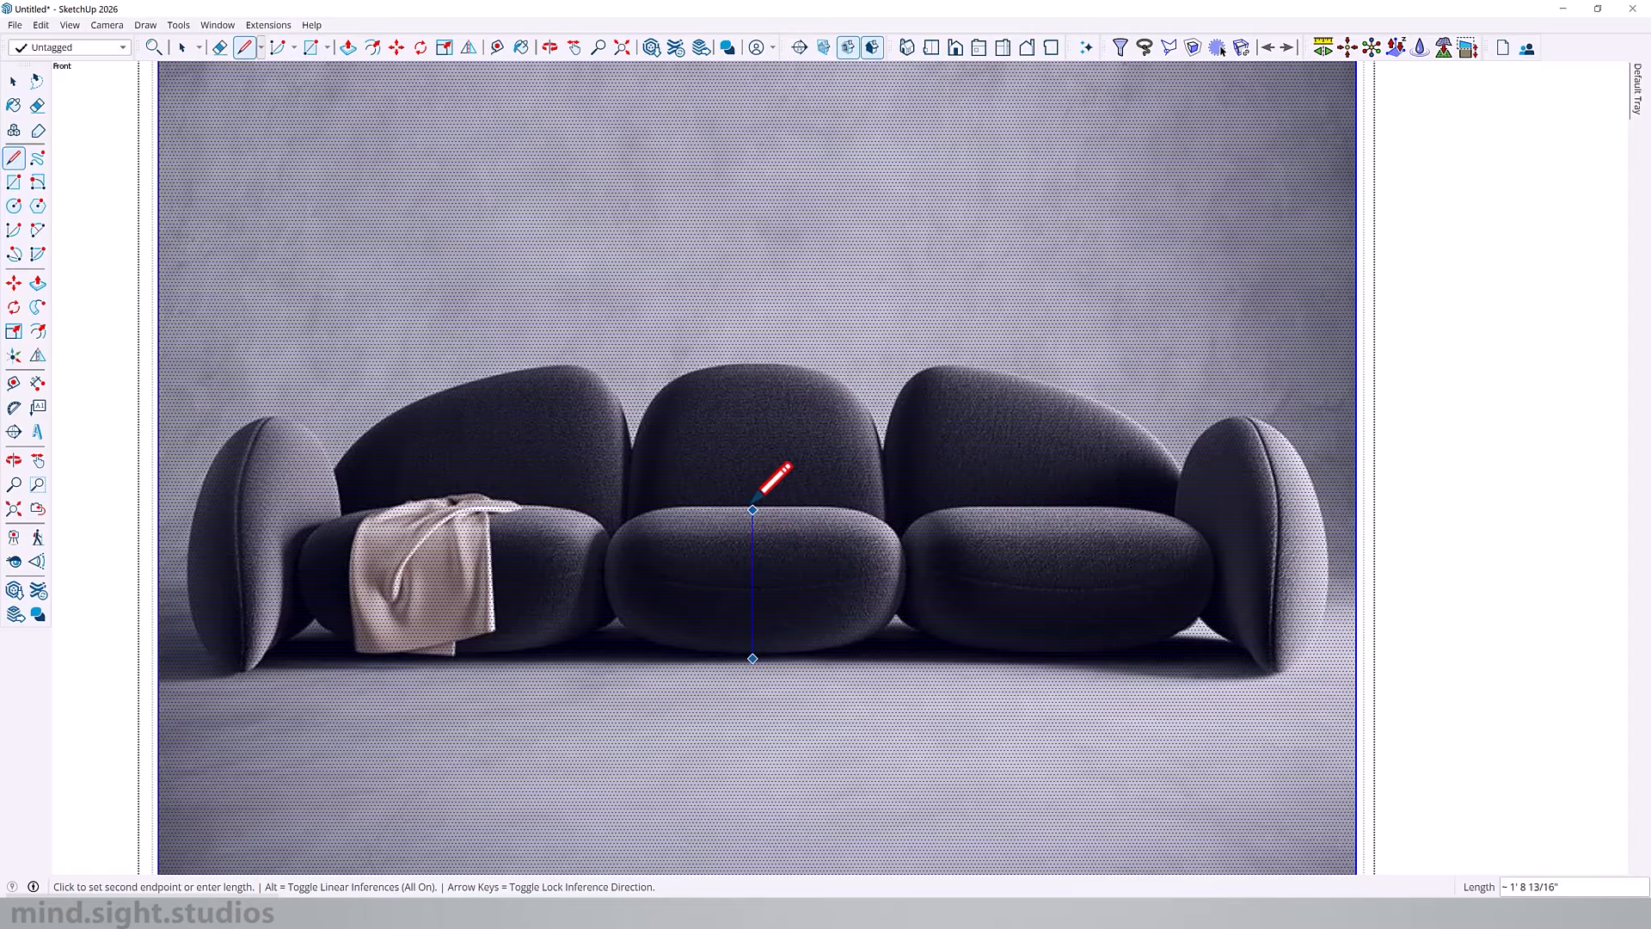
Step: Draw a vertical line about 1' 8 13/16" long from the base to the top of the centre seat cushion in the front image
click(753, 507)
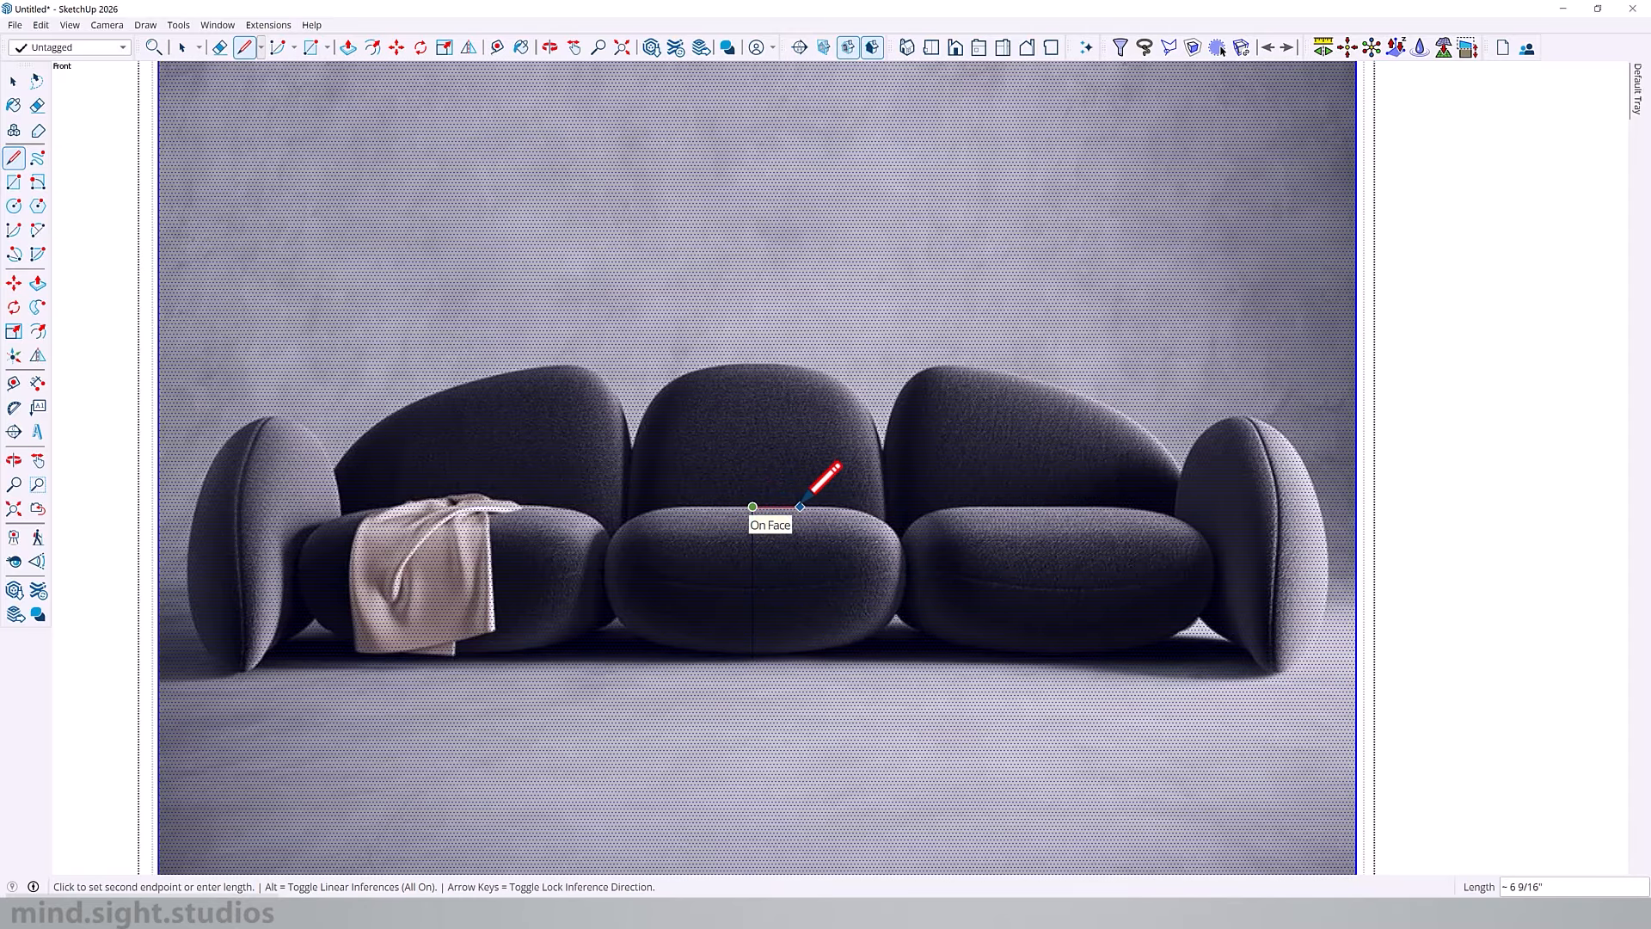
key(Escape)
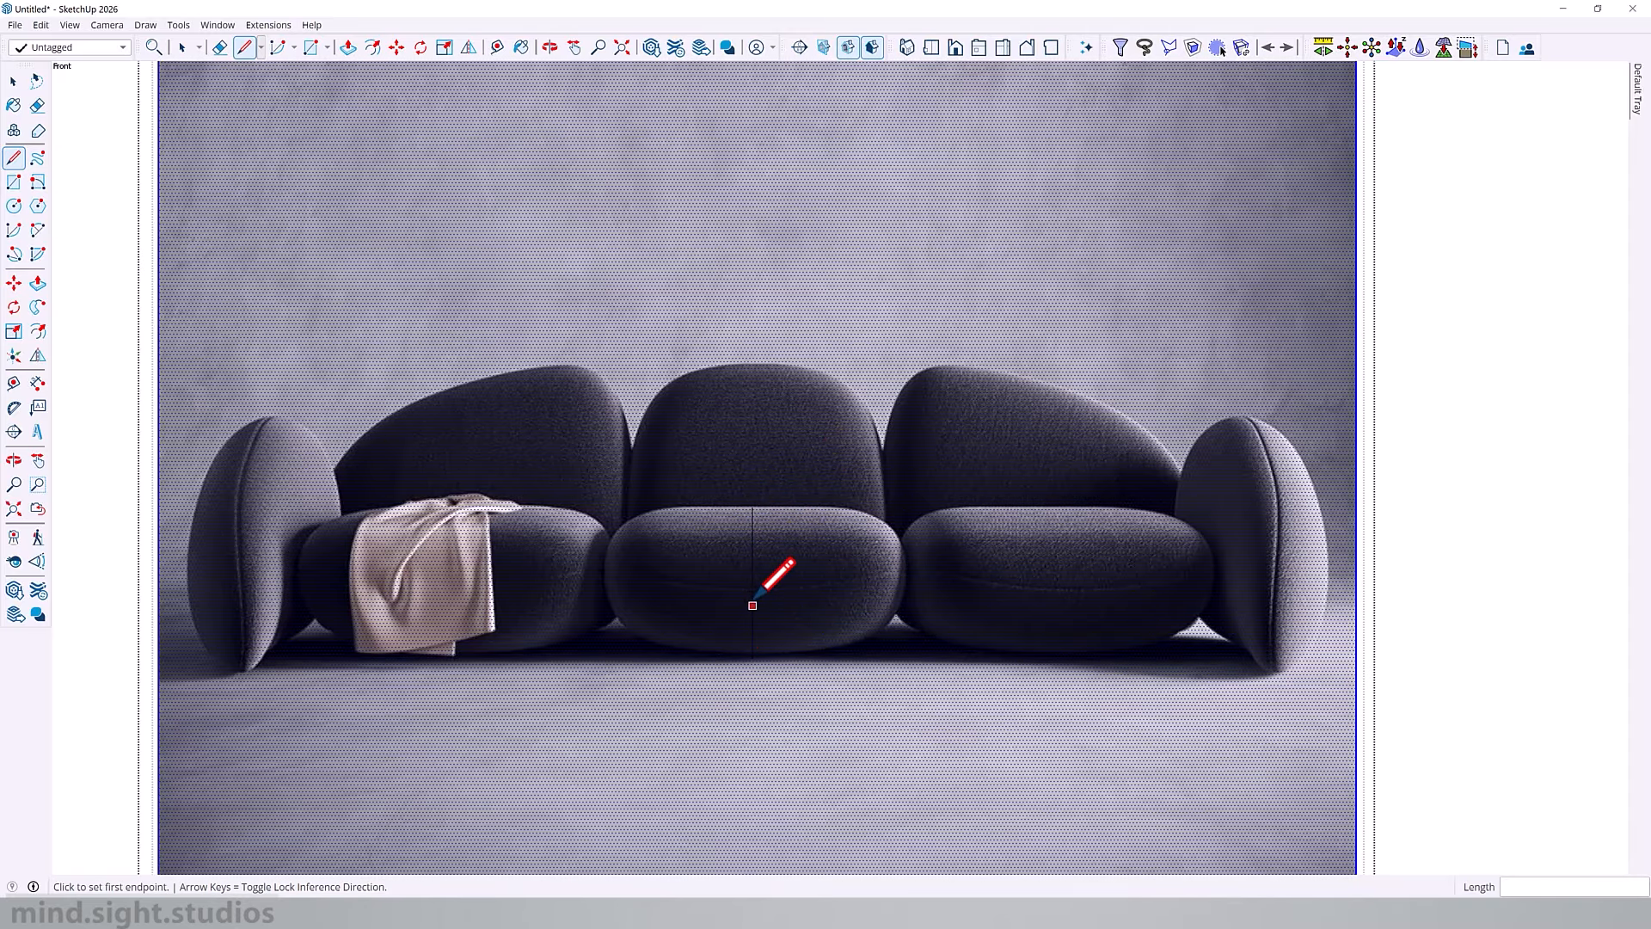
key(r)
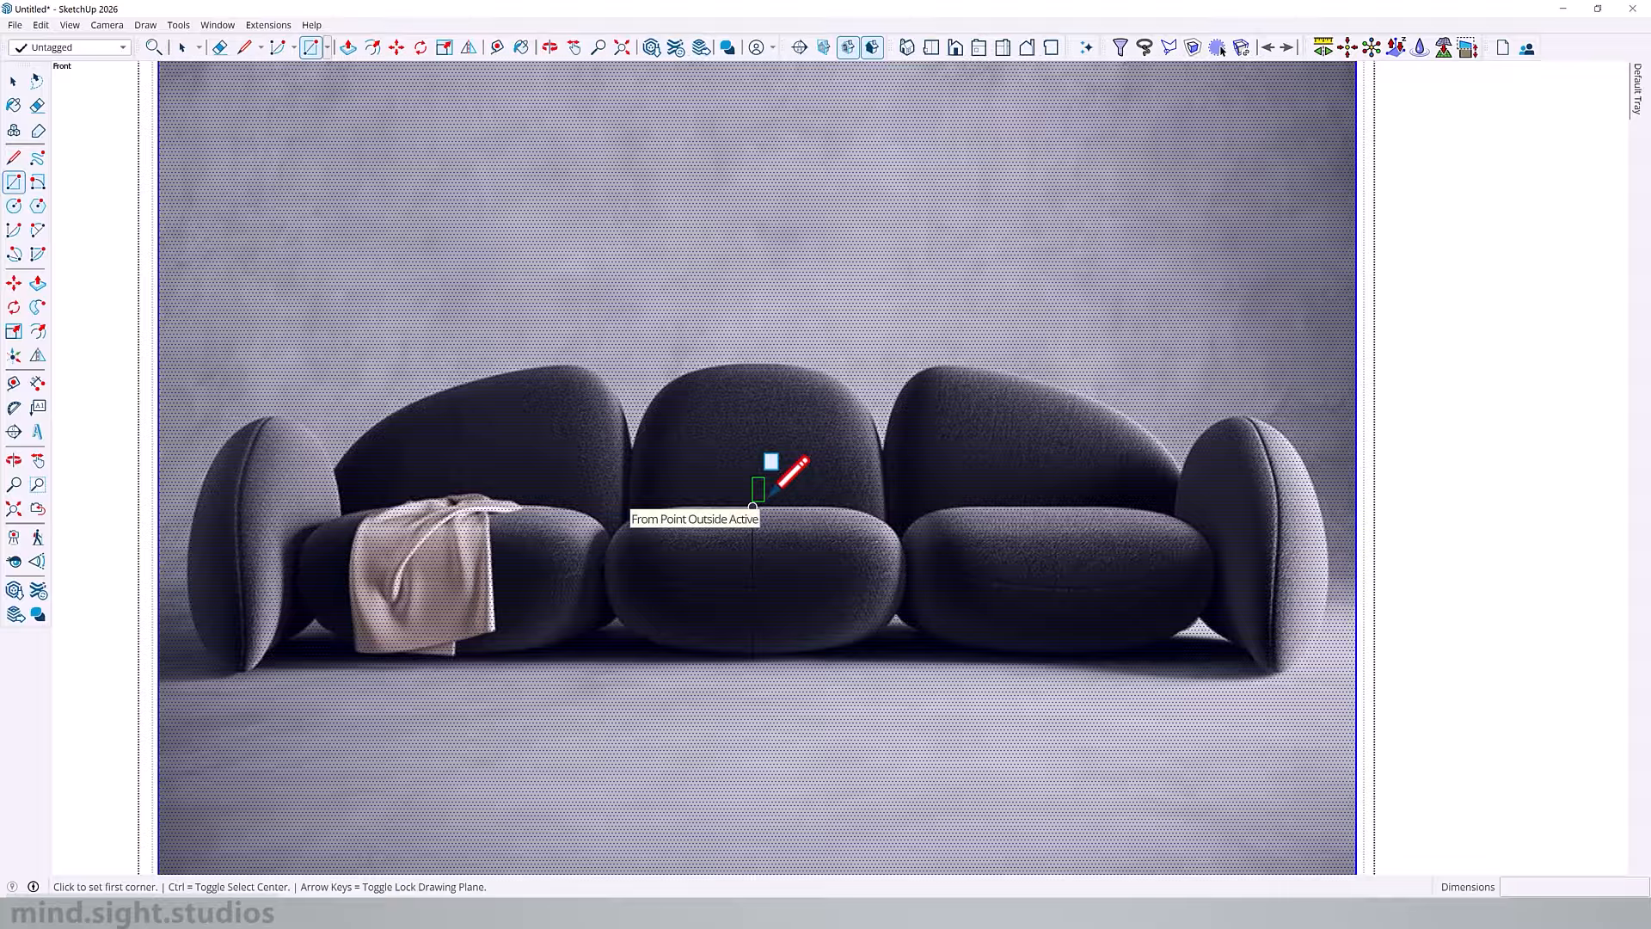
Step: Resize the front image's group so that the vertical line on the centre seat cushion measures 2'
click(499, 47)
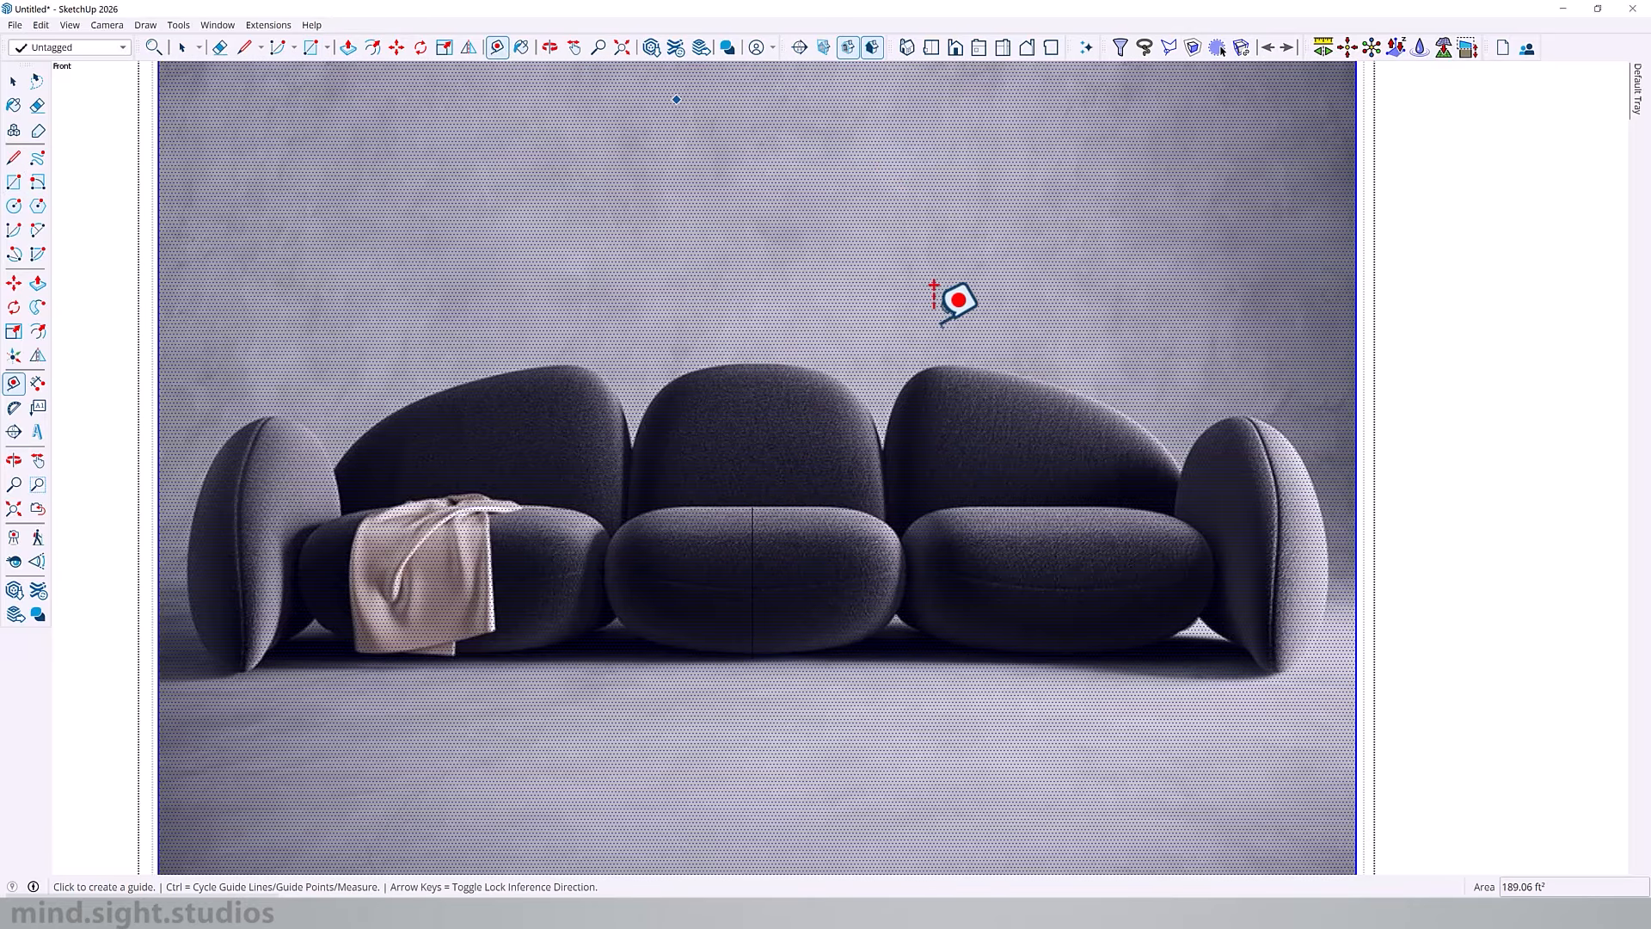
click(752, 506)
click(760, 621)
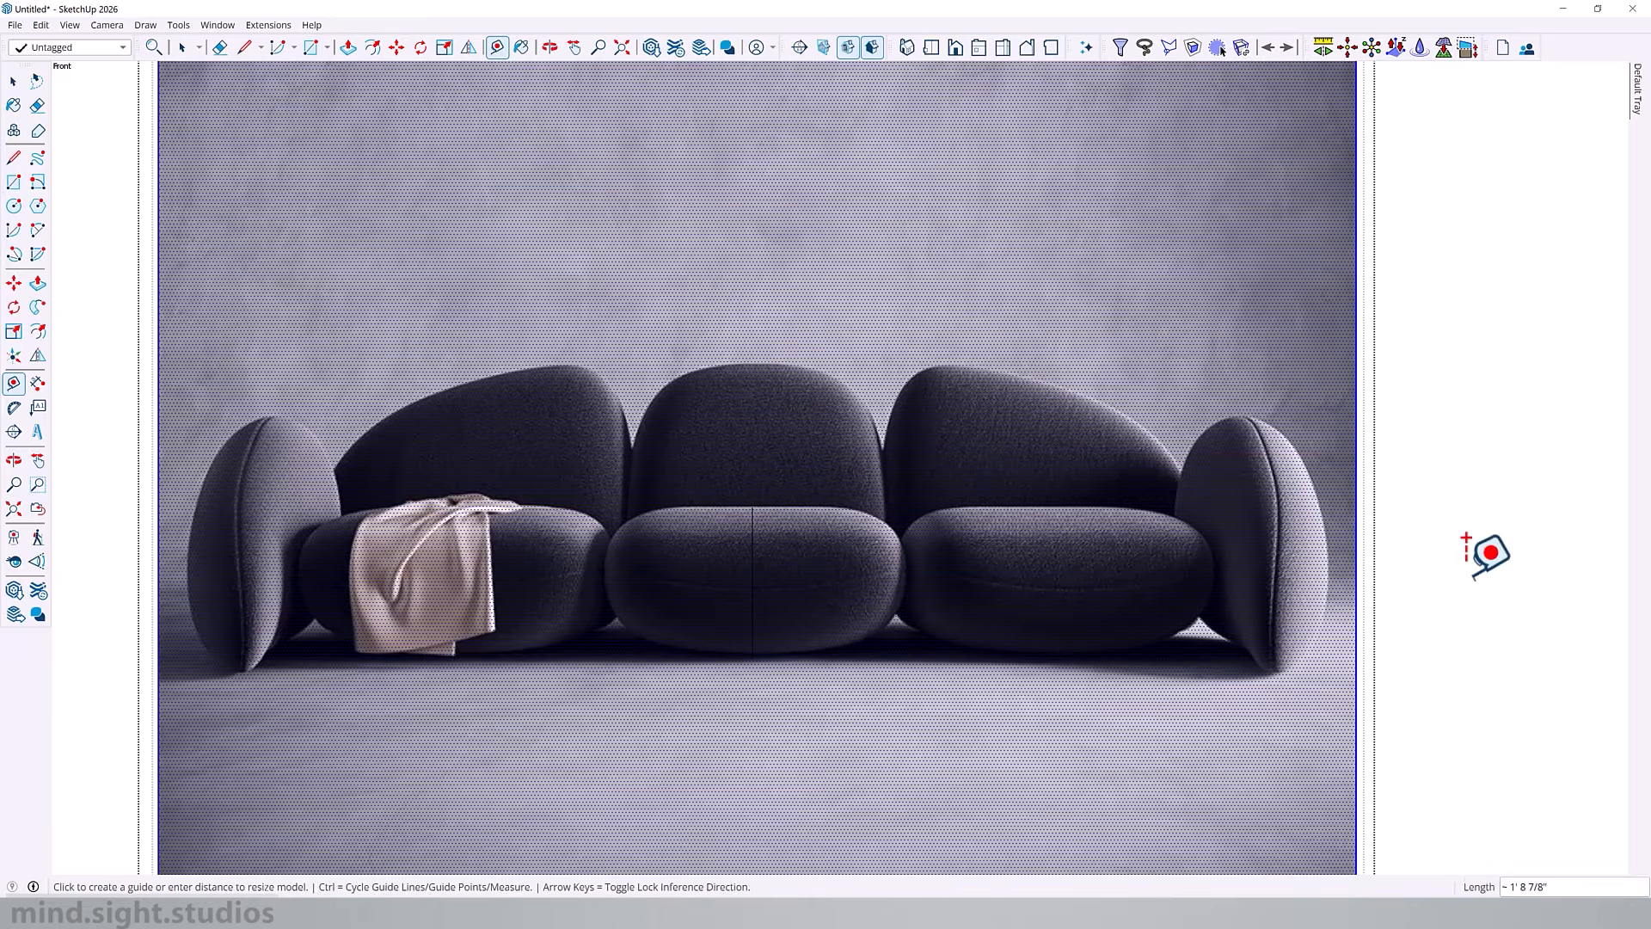
text(2')
key(Return)
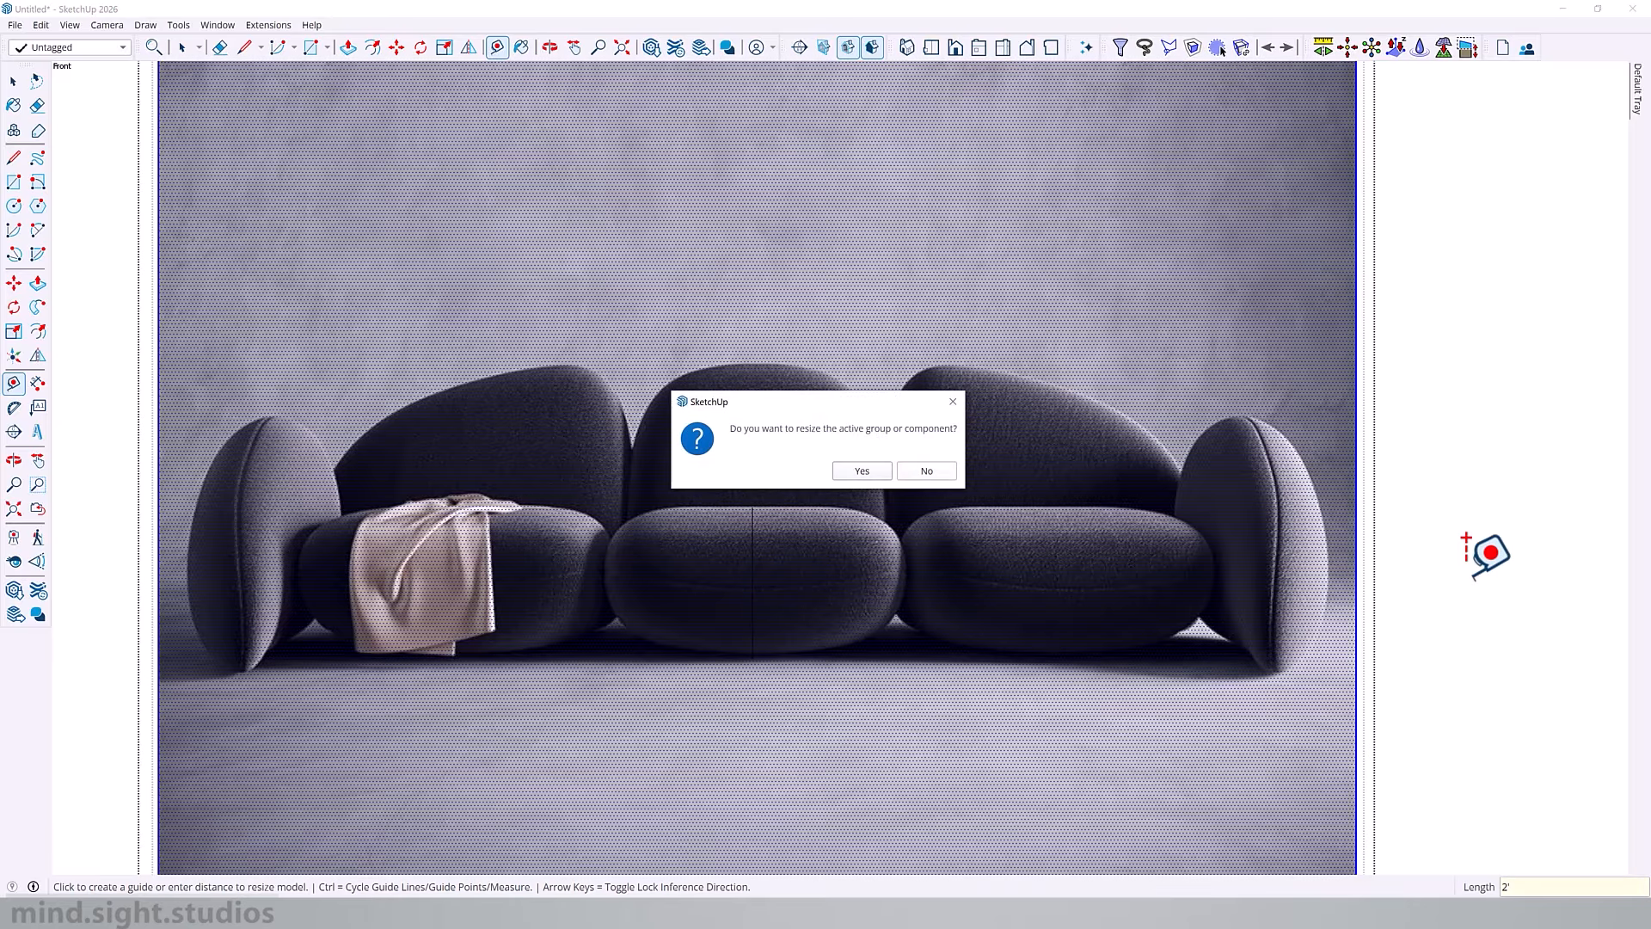
click(858, 475)
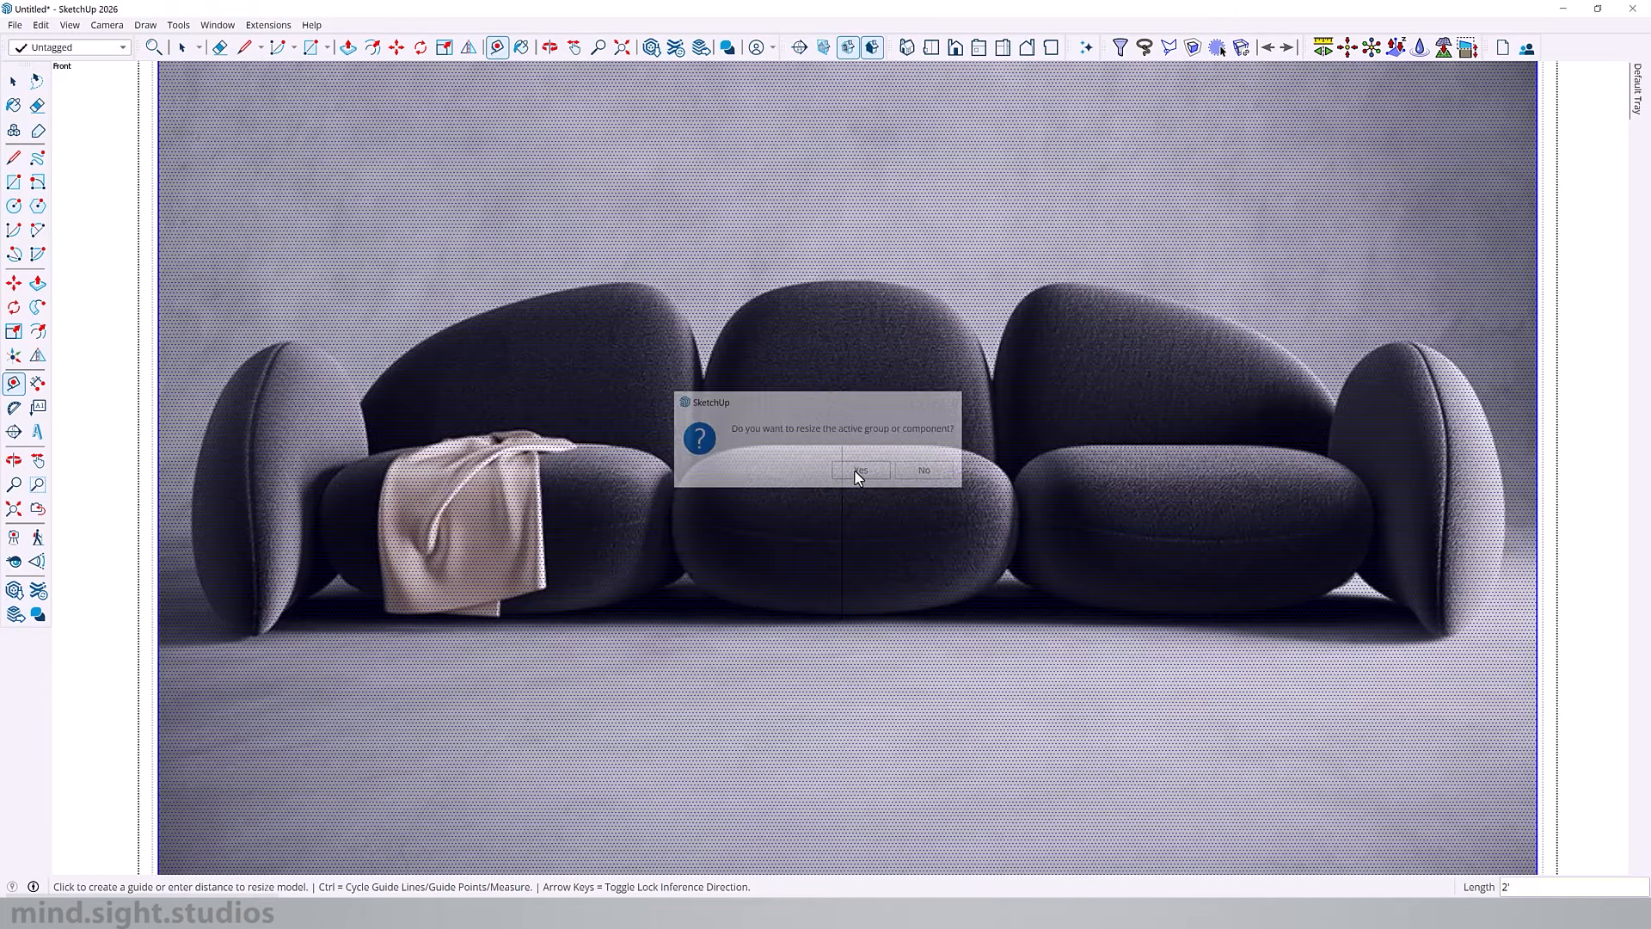
key(shift+z)
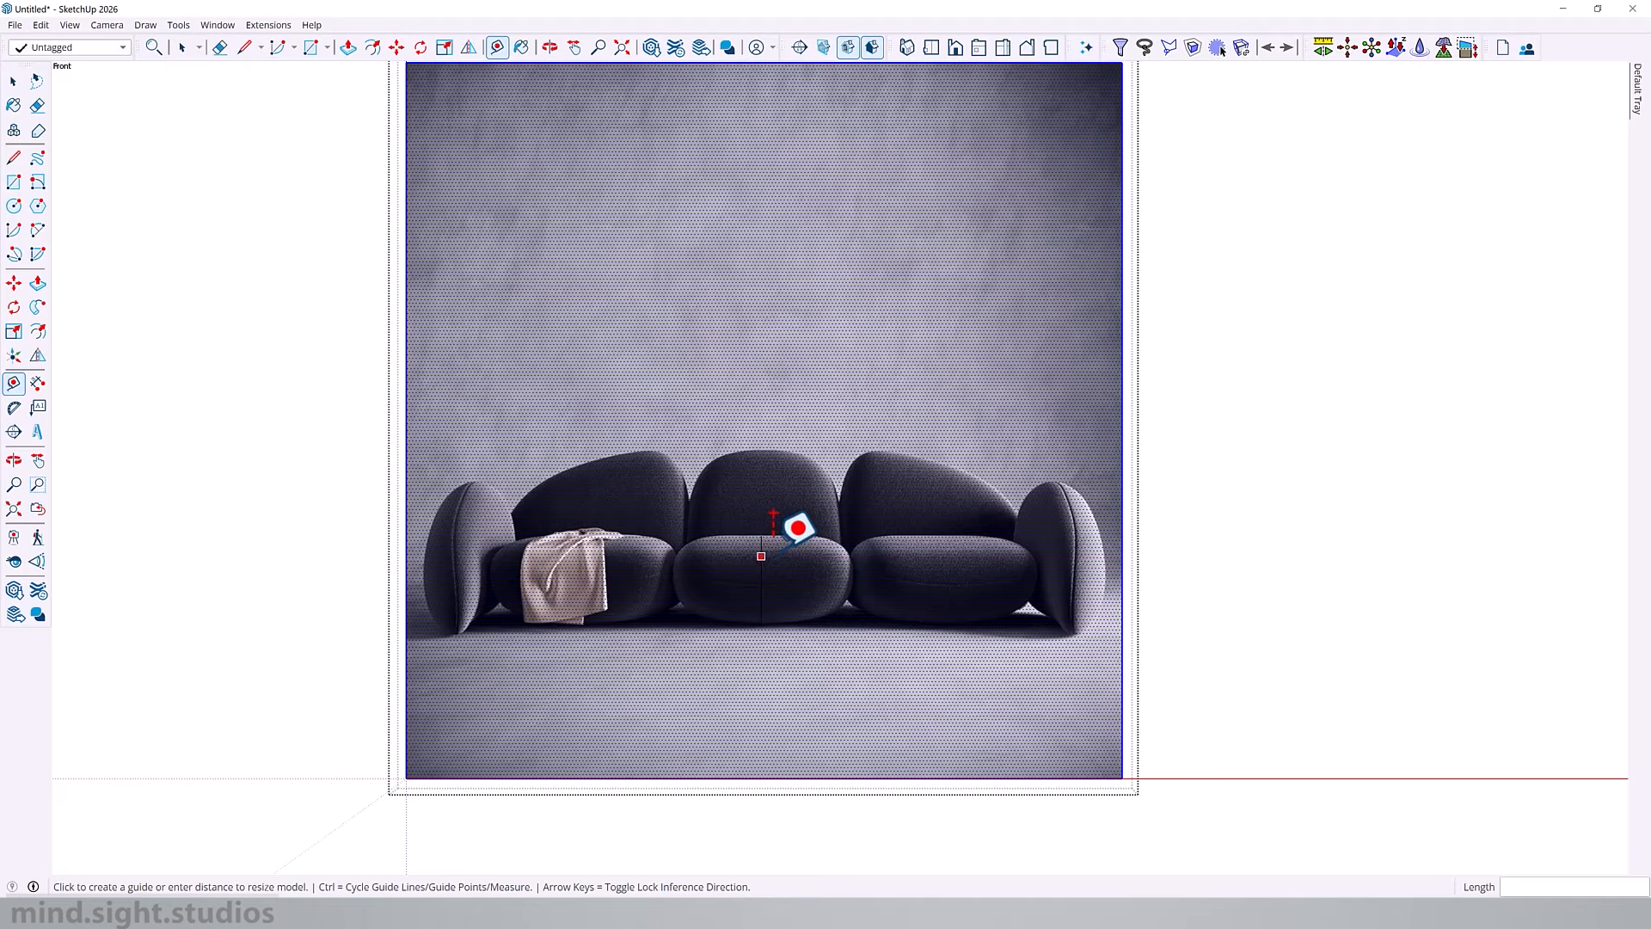
key(space)
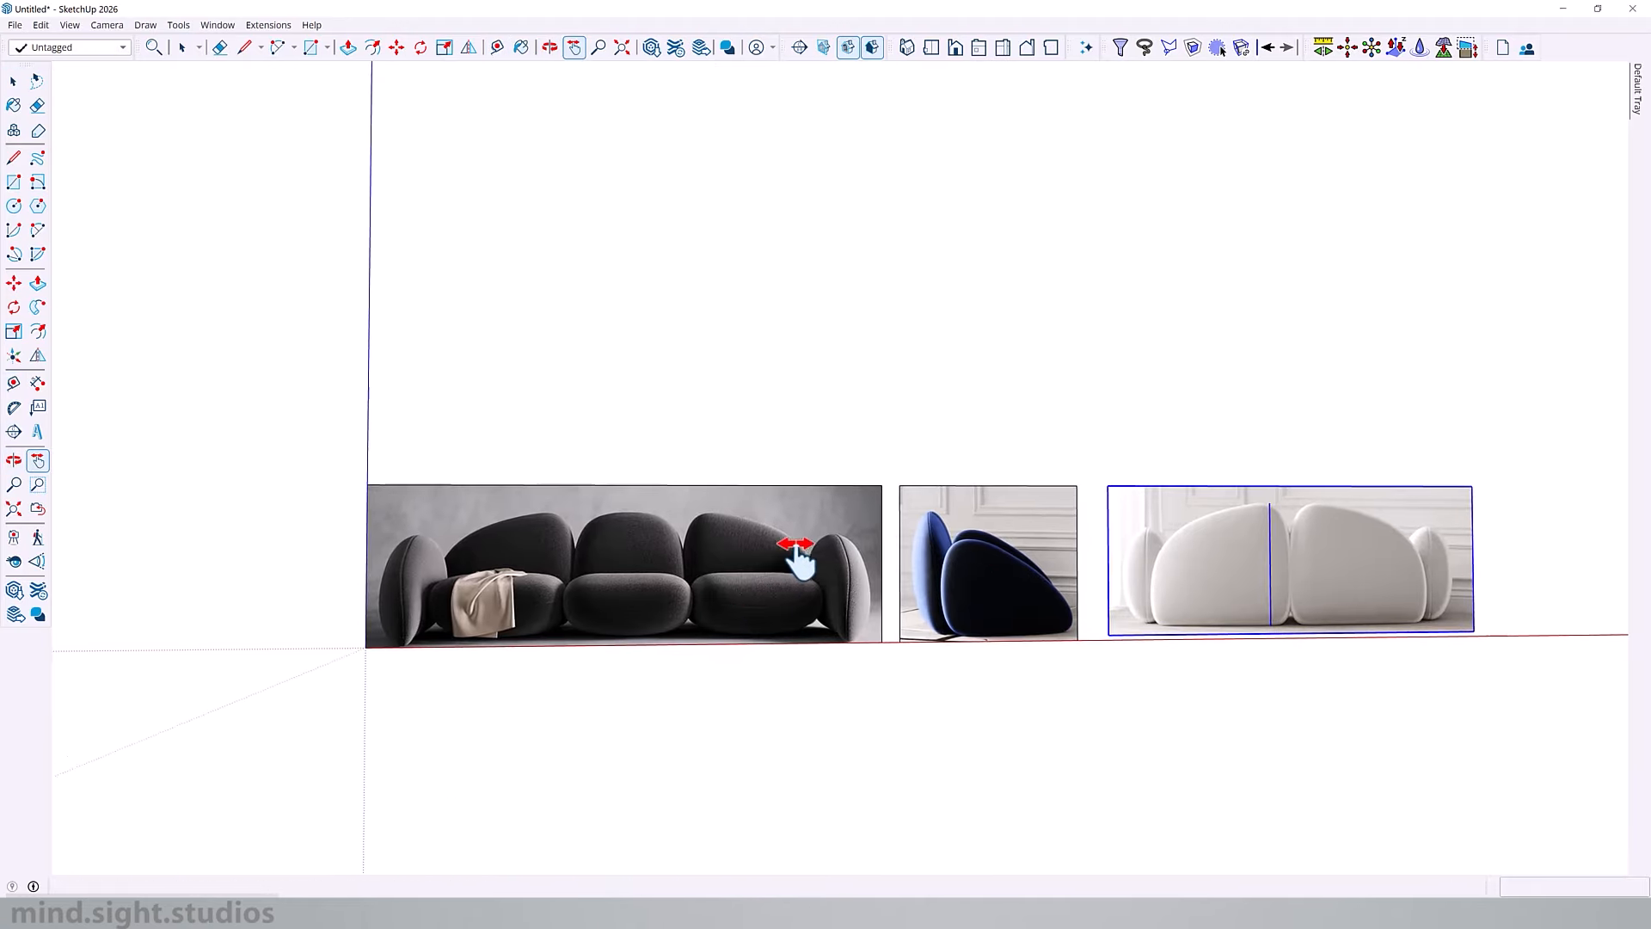
Step: Place a vertical guide along the gap between the two back cushions in the rear-view image
drag(766, 601, 379, 601)
scroll(387, 602, up, 3)
scroll(384, 593, up, 2)
drag(1196, 546, 704, 542)
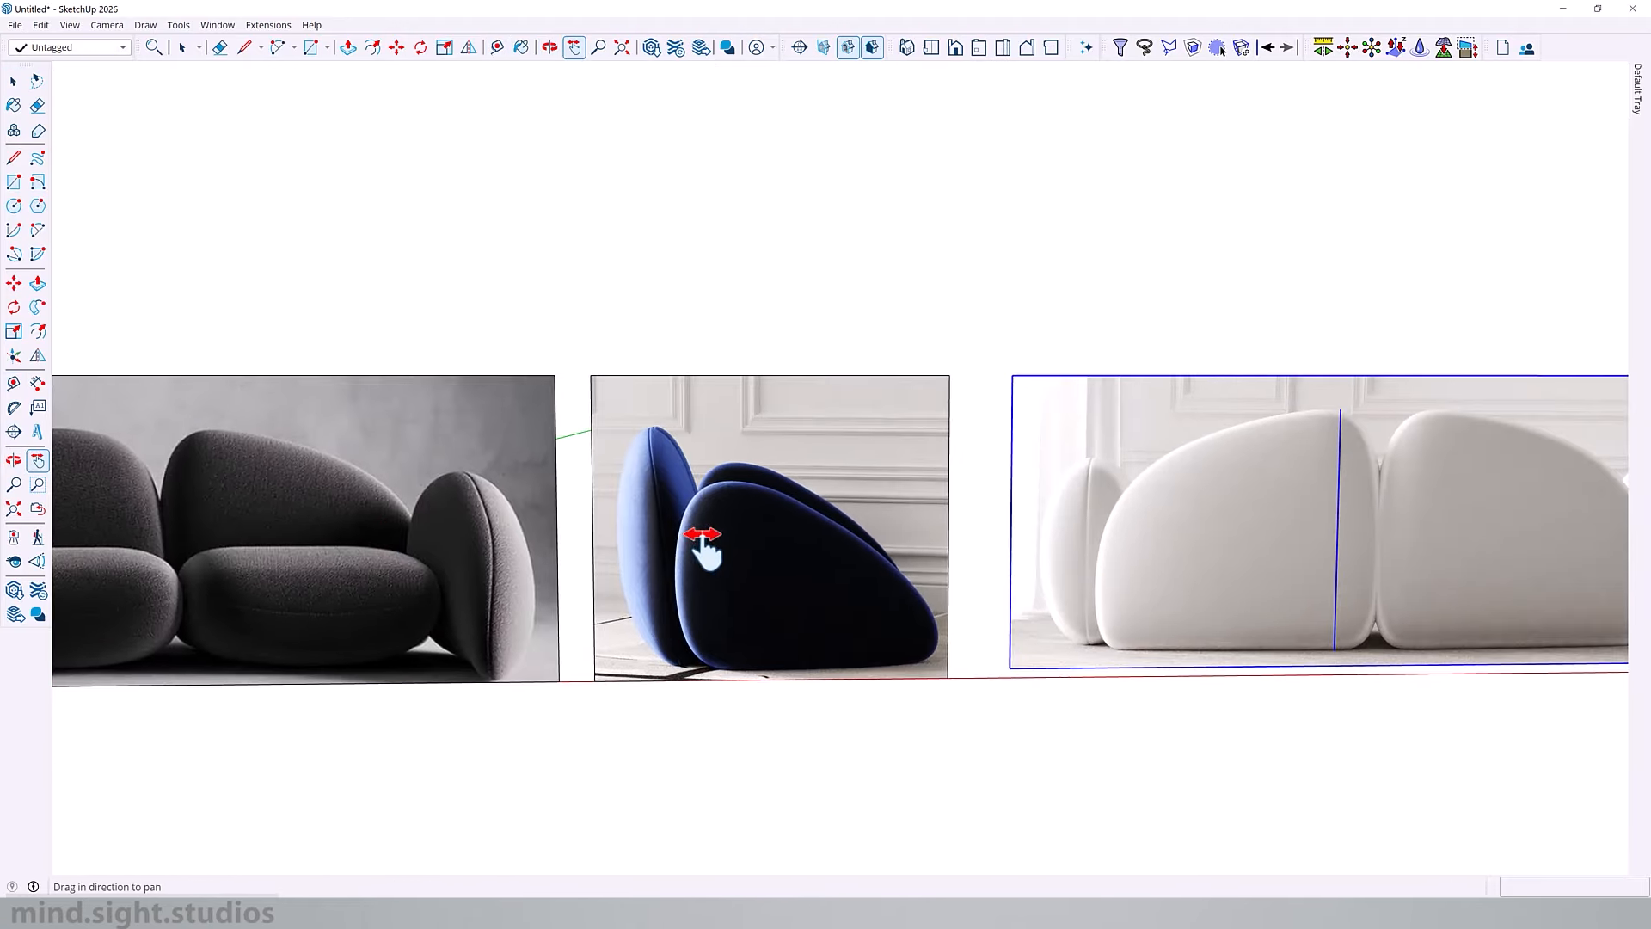
drag(1423, 492, 921, 491)
key(space)
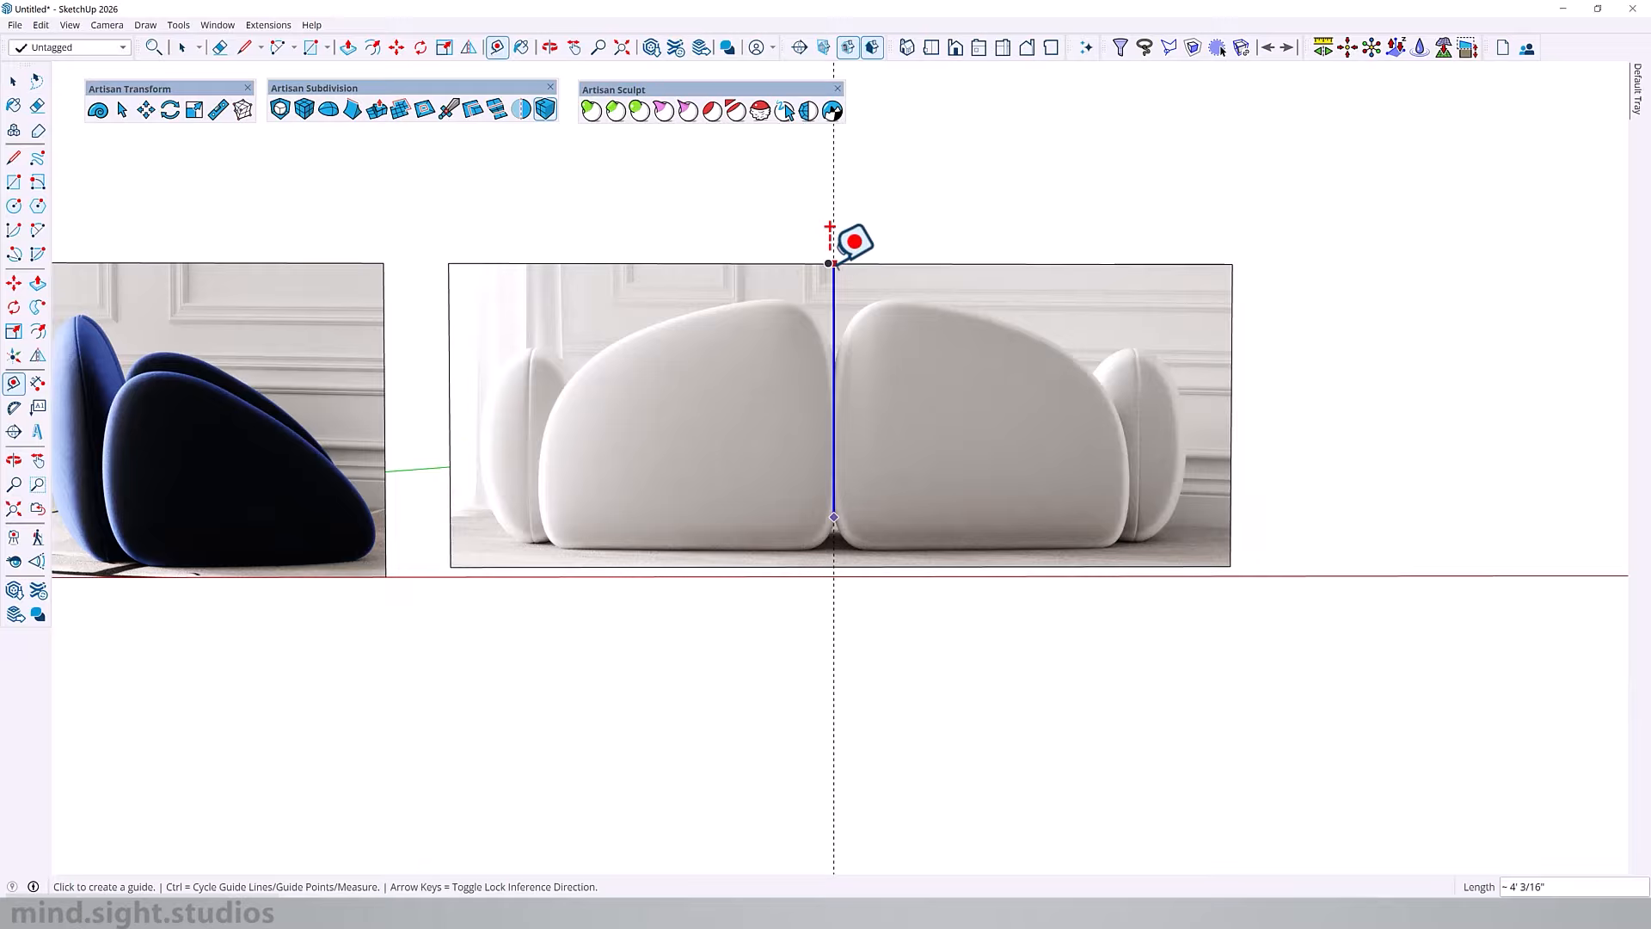
click(834, 264)
key(space)
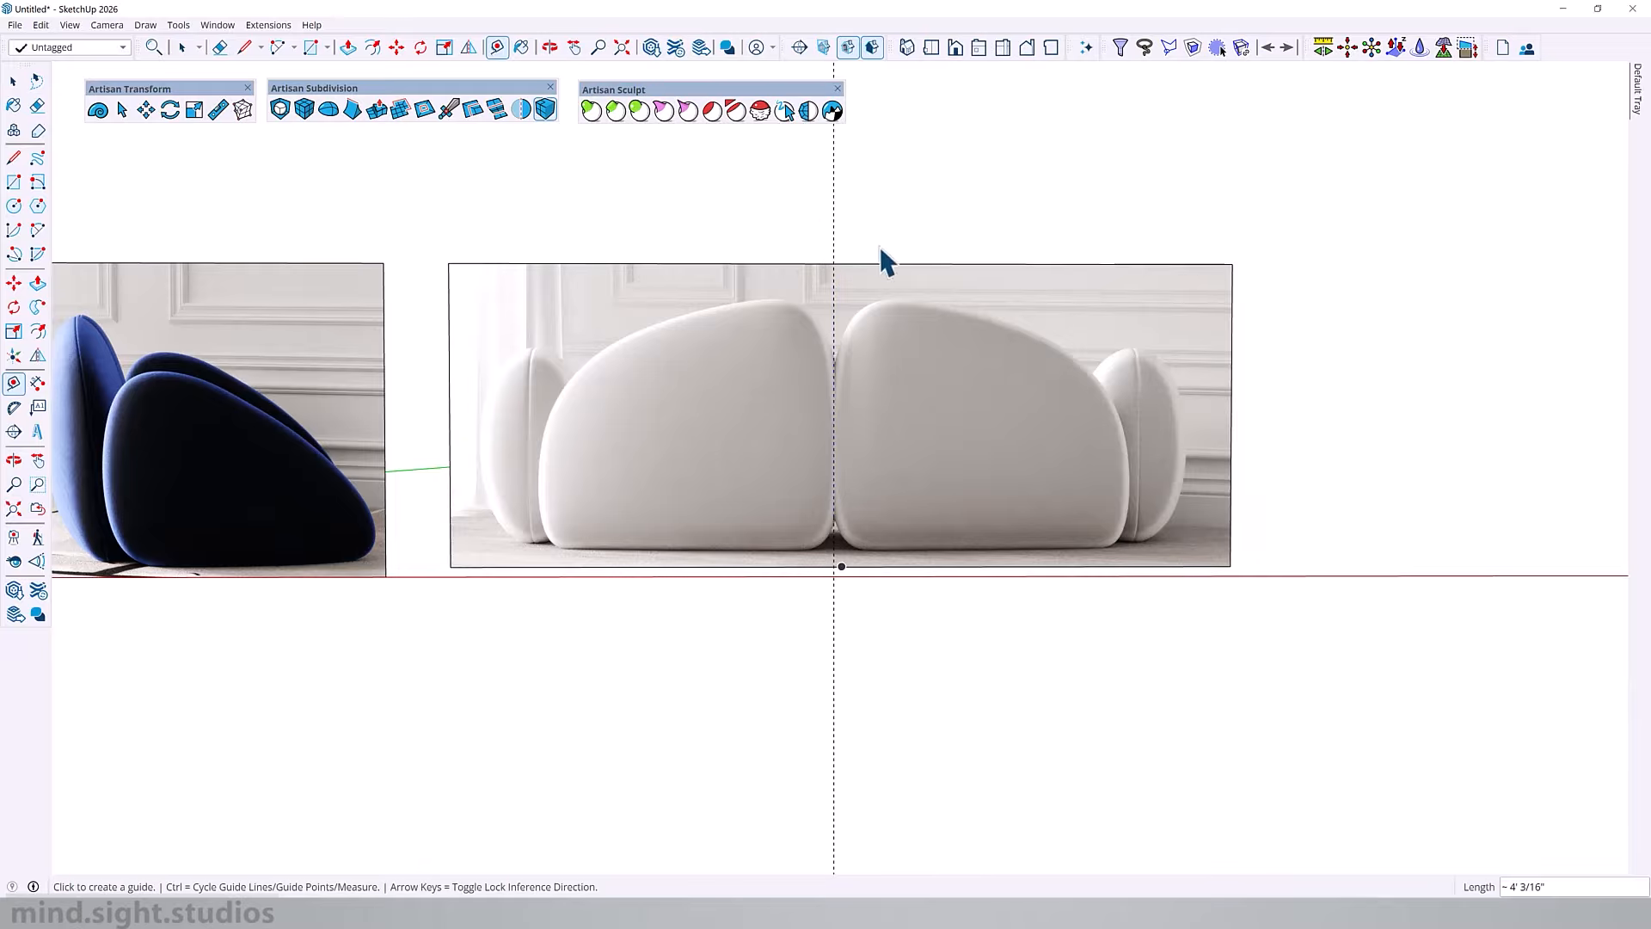
Step: Copy the centre guide along the red axis to the outer edge of the rear view's back cushion beside the armrest
click(831, 241)
key(m)
key(ctrl)
click(834, 444)
scroll(1123, 463, up, 1)
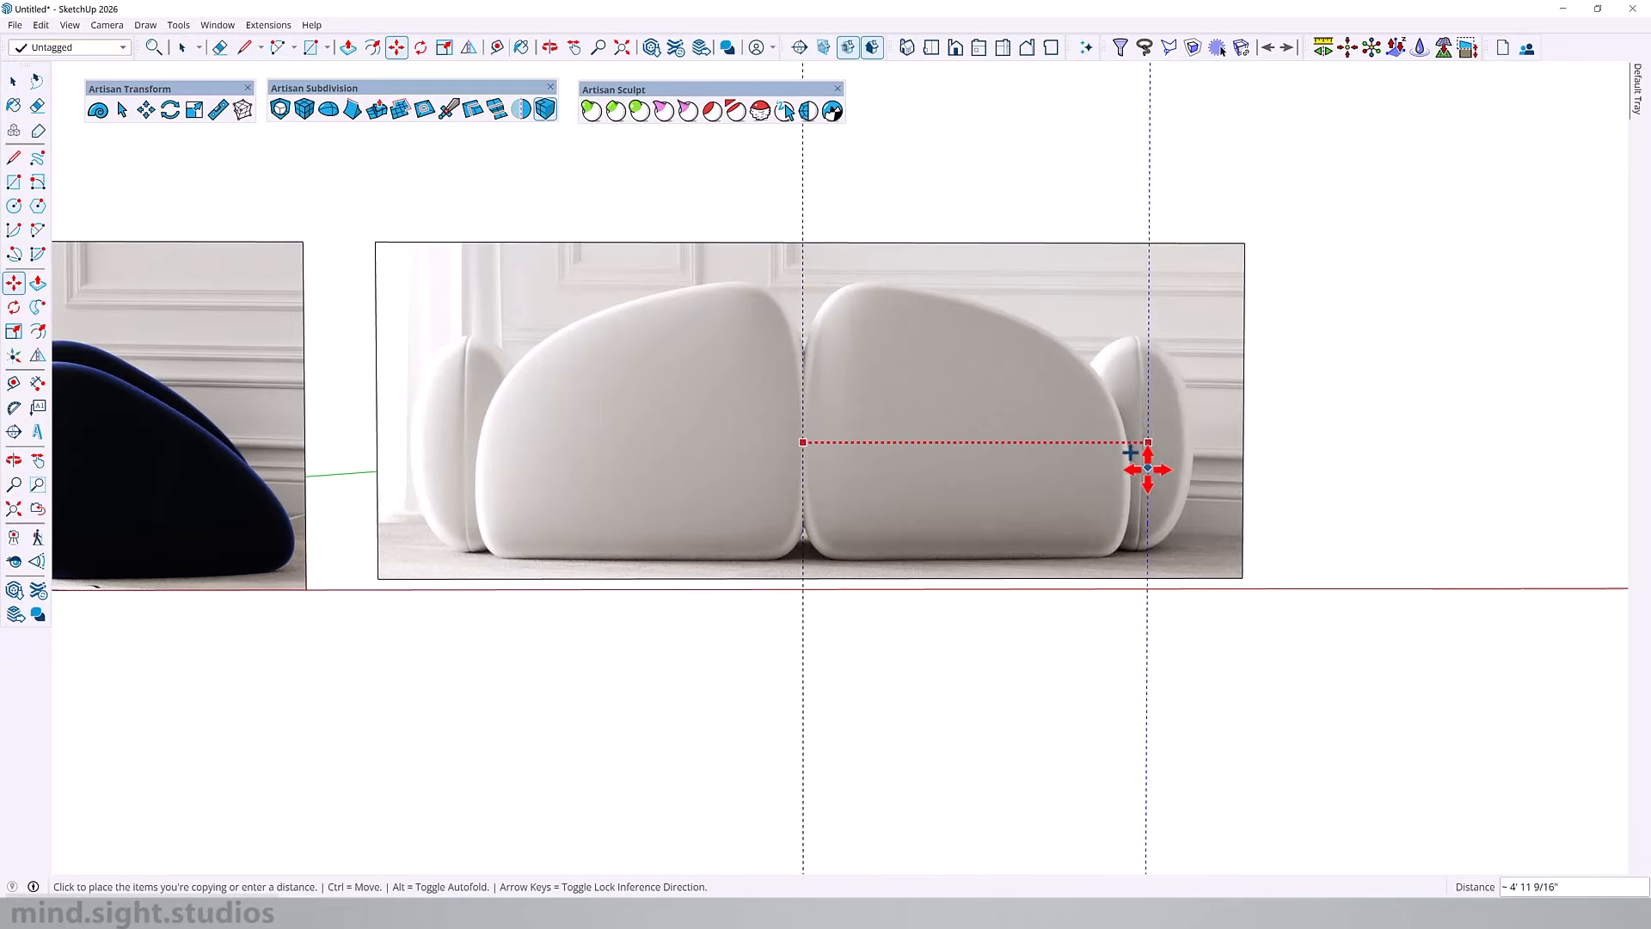
click(1131, 486)
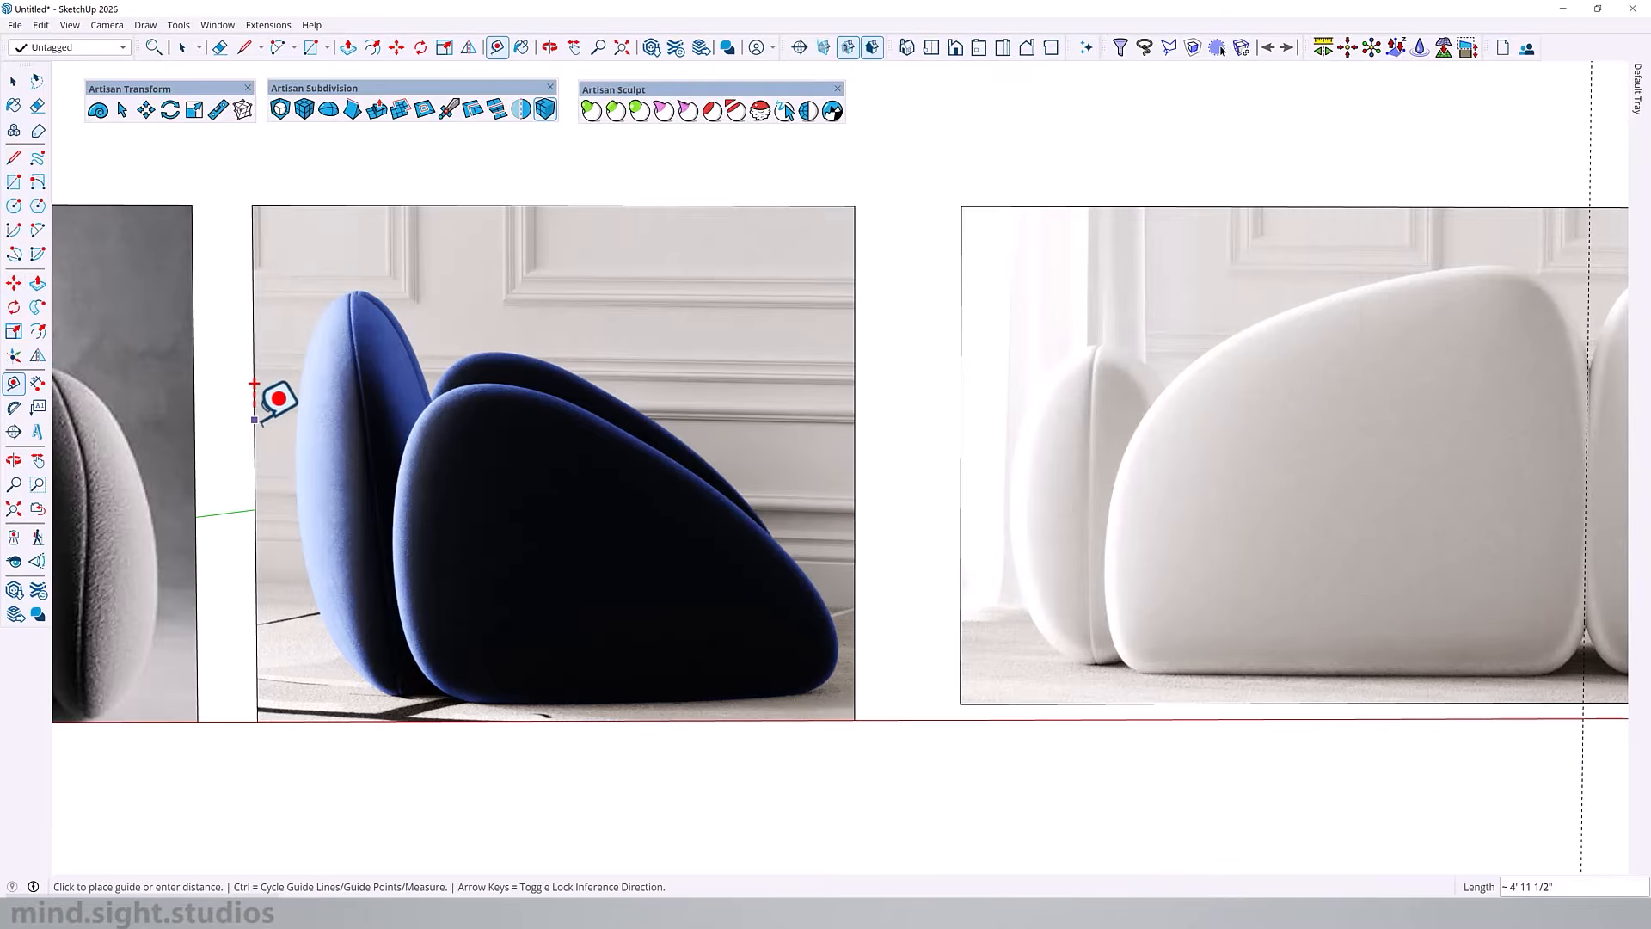
Step: Place vertical guides at the backrest's two sides and horizontal guides at the armrest's top and base in the side-view image
click(295, 424)
click(427, 424)
click(633, 207)
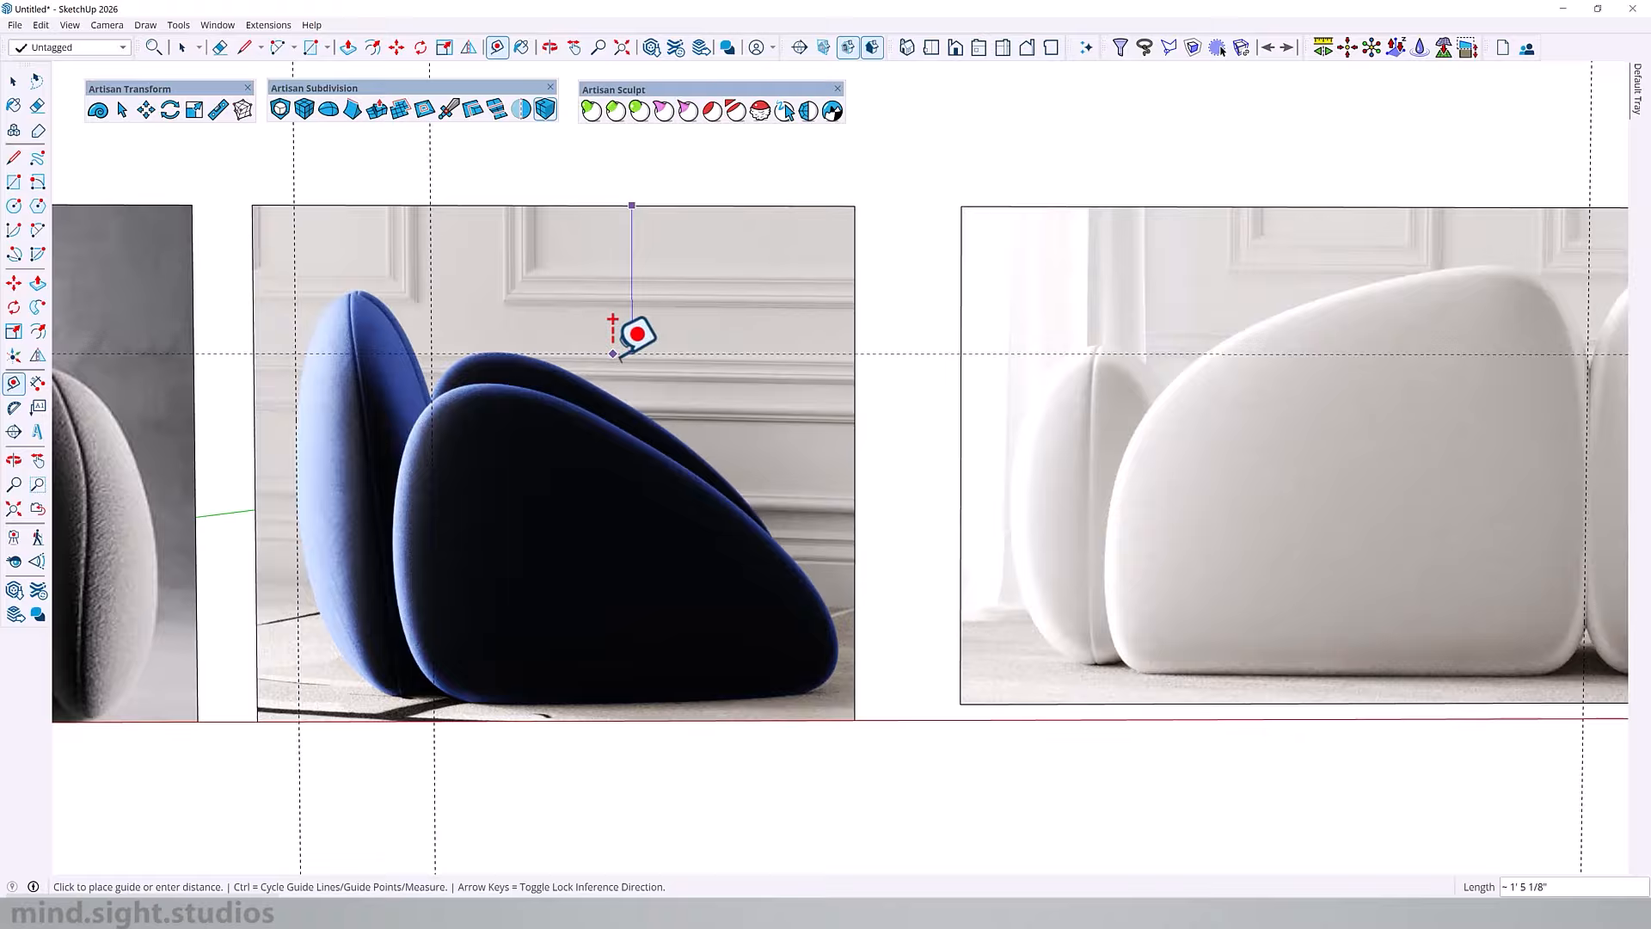
click(605, 385)
click(608, 704)
scroll(142, 422, down, 4)
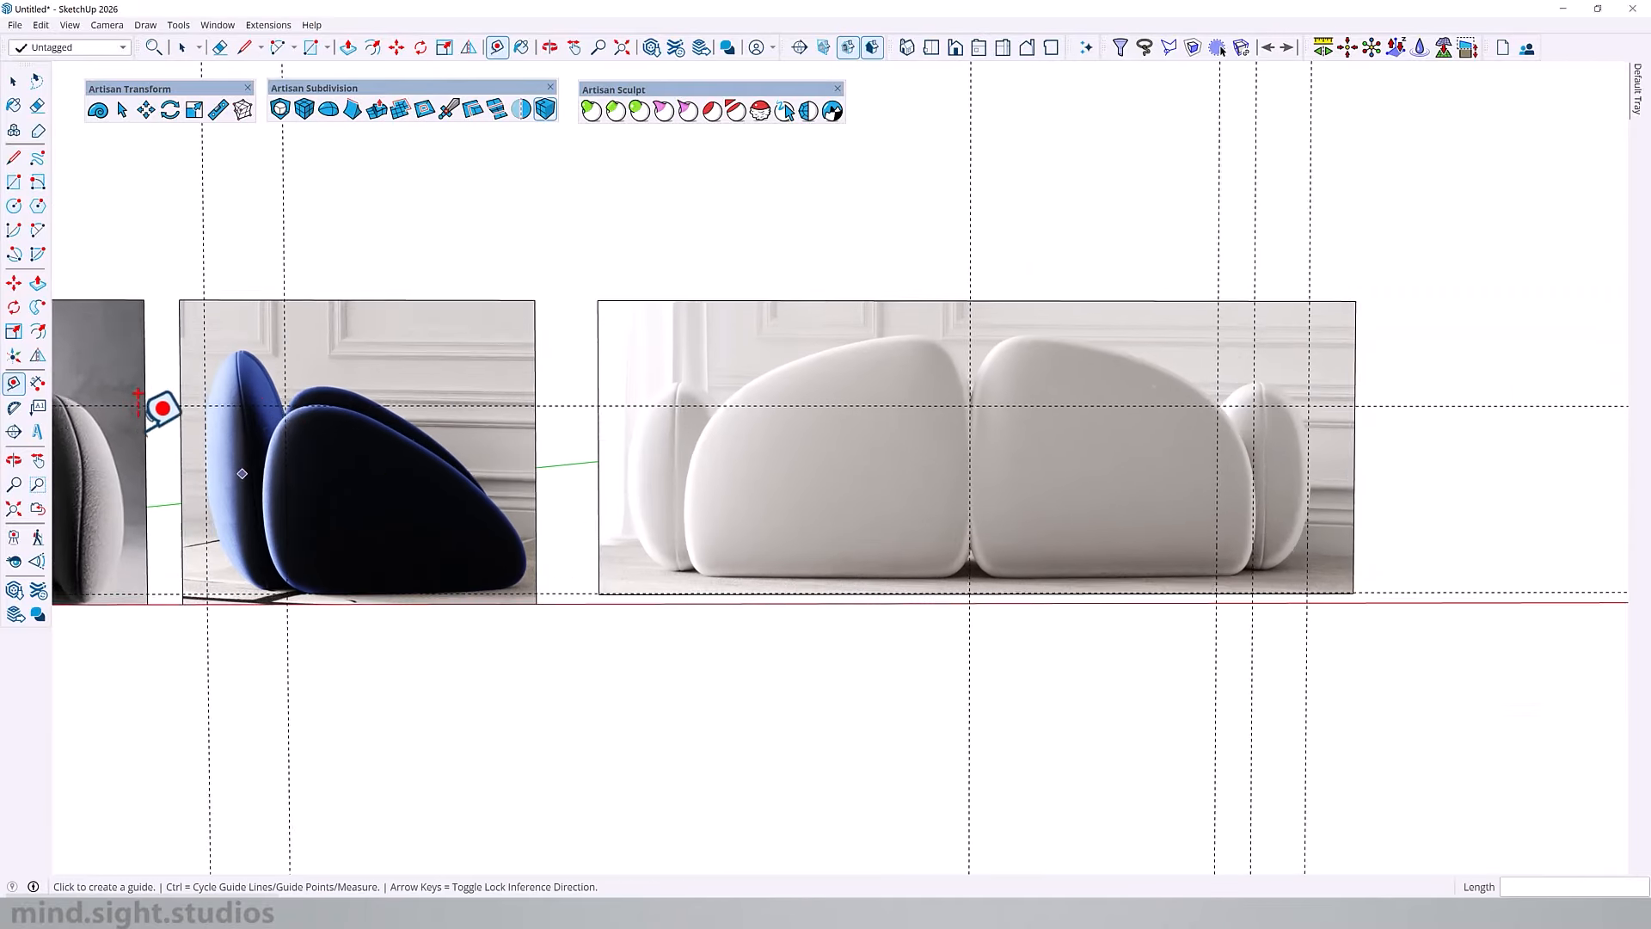
Step: Add a horizontal guide along the tops of the seat cushions in the front-view image
scroll(155, 422, up, 3)
scroll(1367, 422, down, 4)
scroll(309, 426, up, 6)
scroll(432, 394, down, 2)
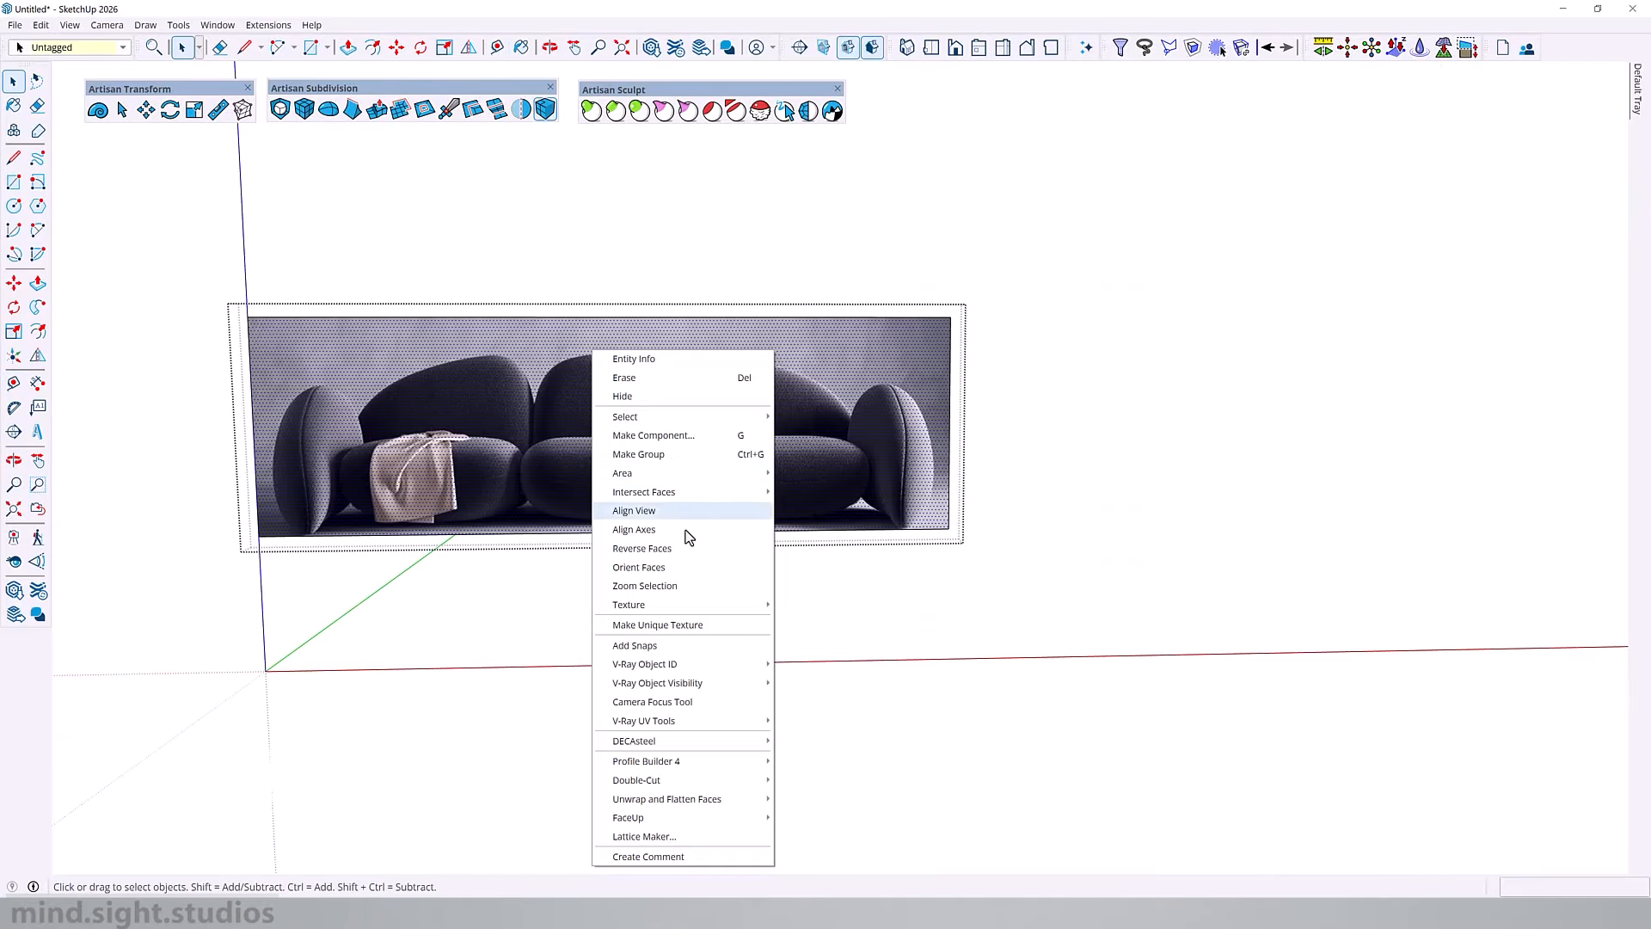
click(636, 510)
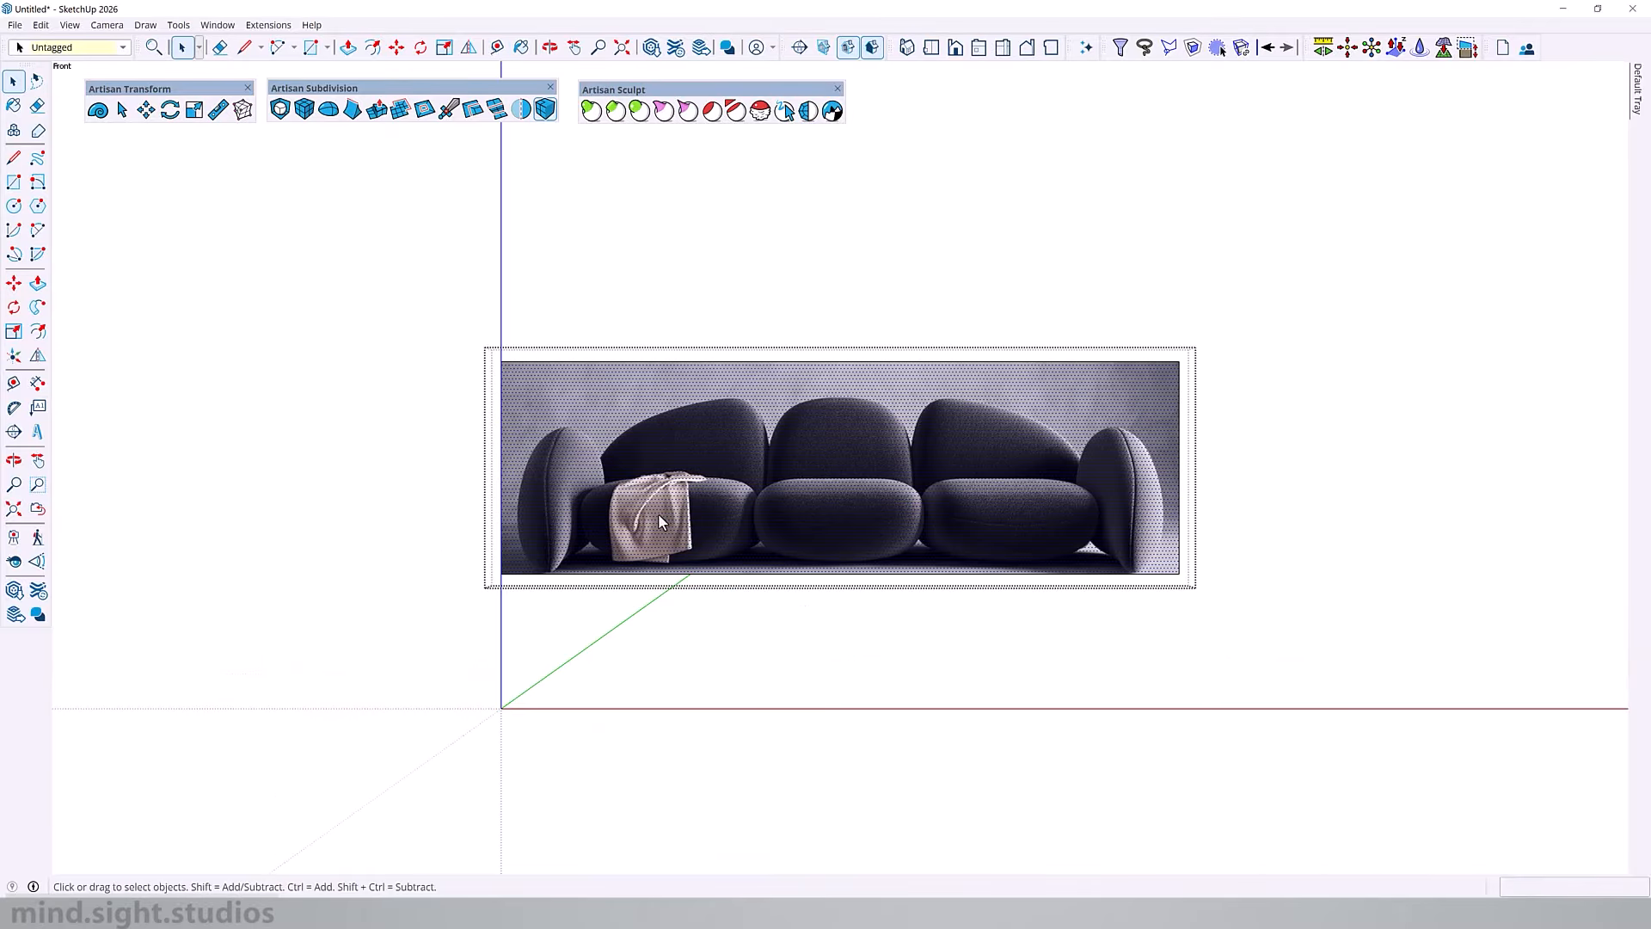
Step: Draw a rectangle of about 3' 4 5/8" by 2' 1 3/16" between the guides over the centre seat cushion
scroll(922, 516, up, 2)
scroll(916, 532, up, 2)
key(r)
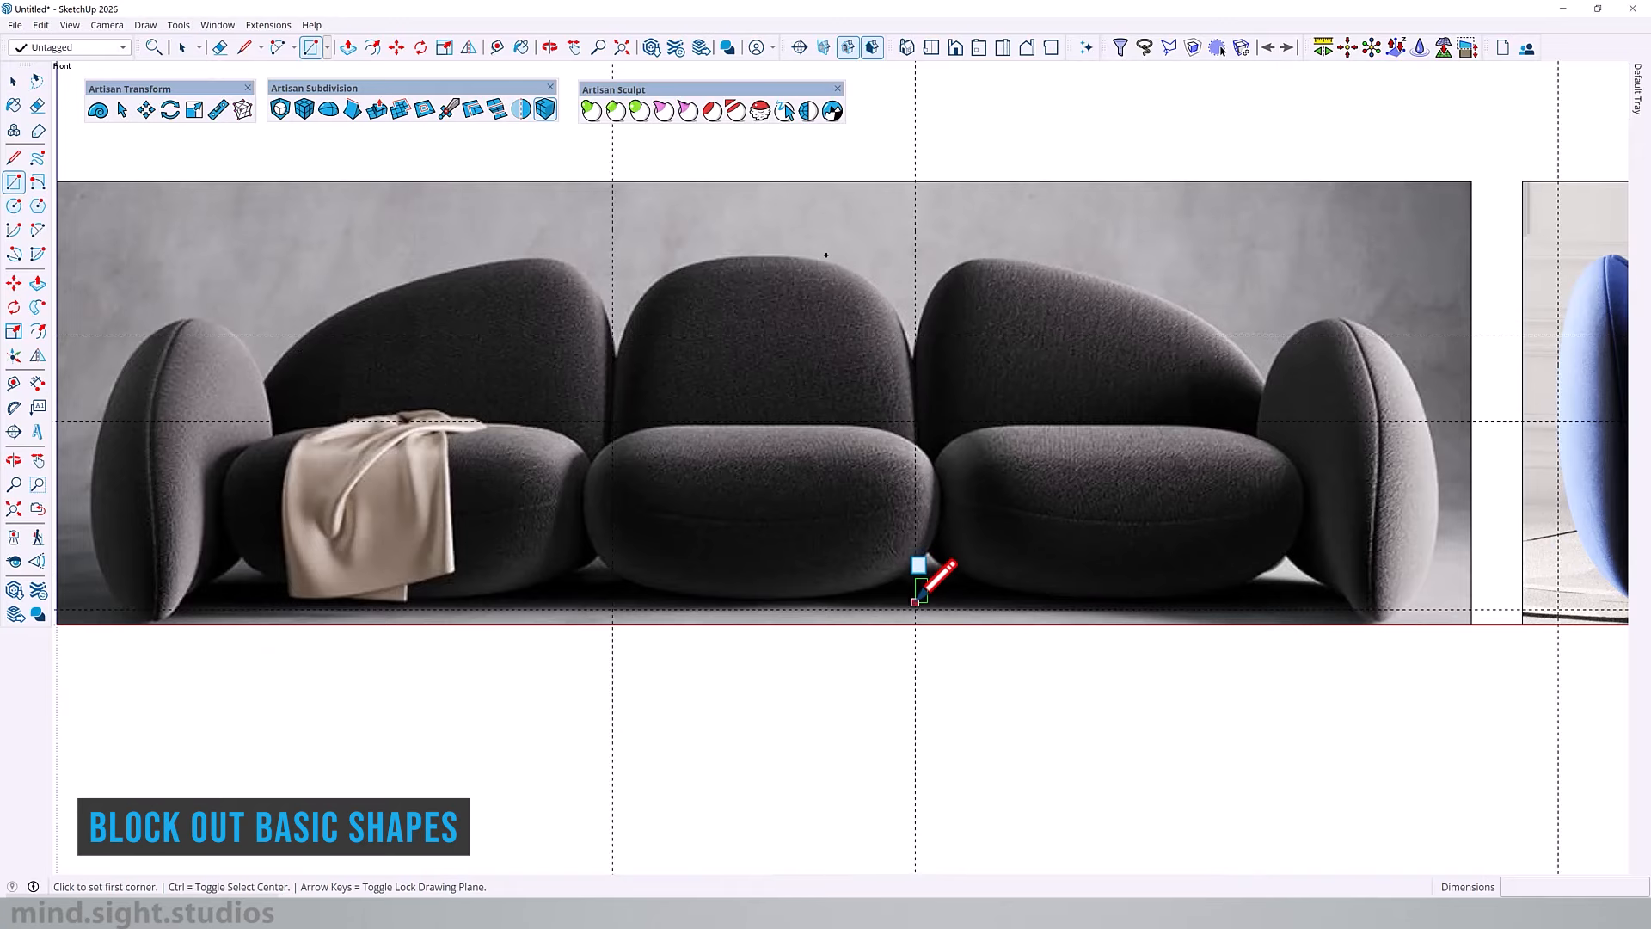
click(915, 609)
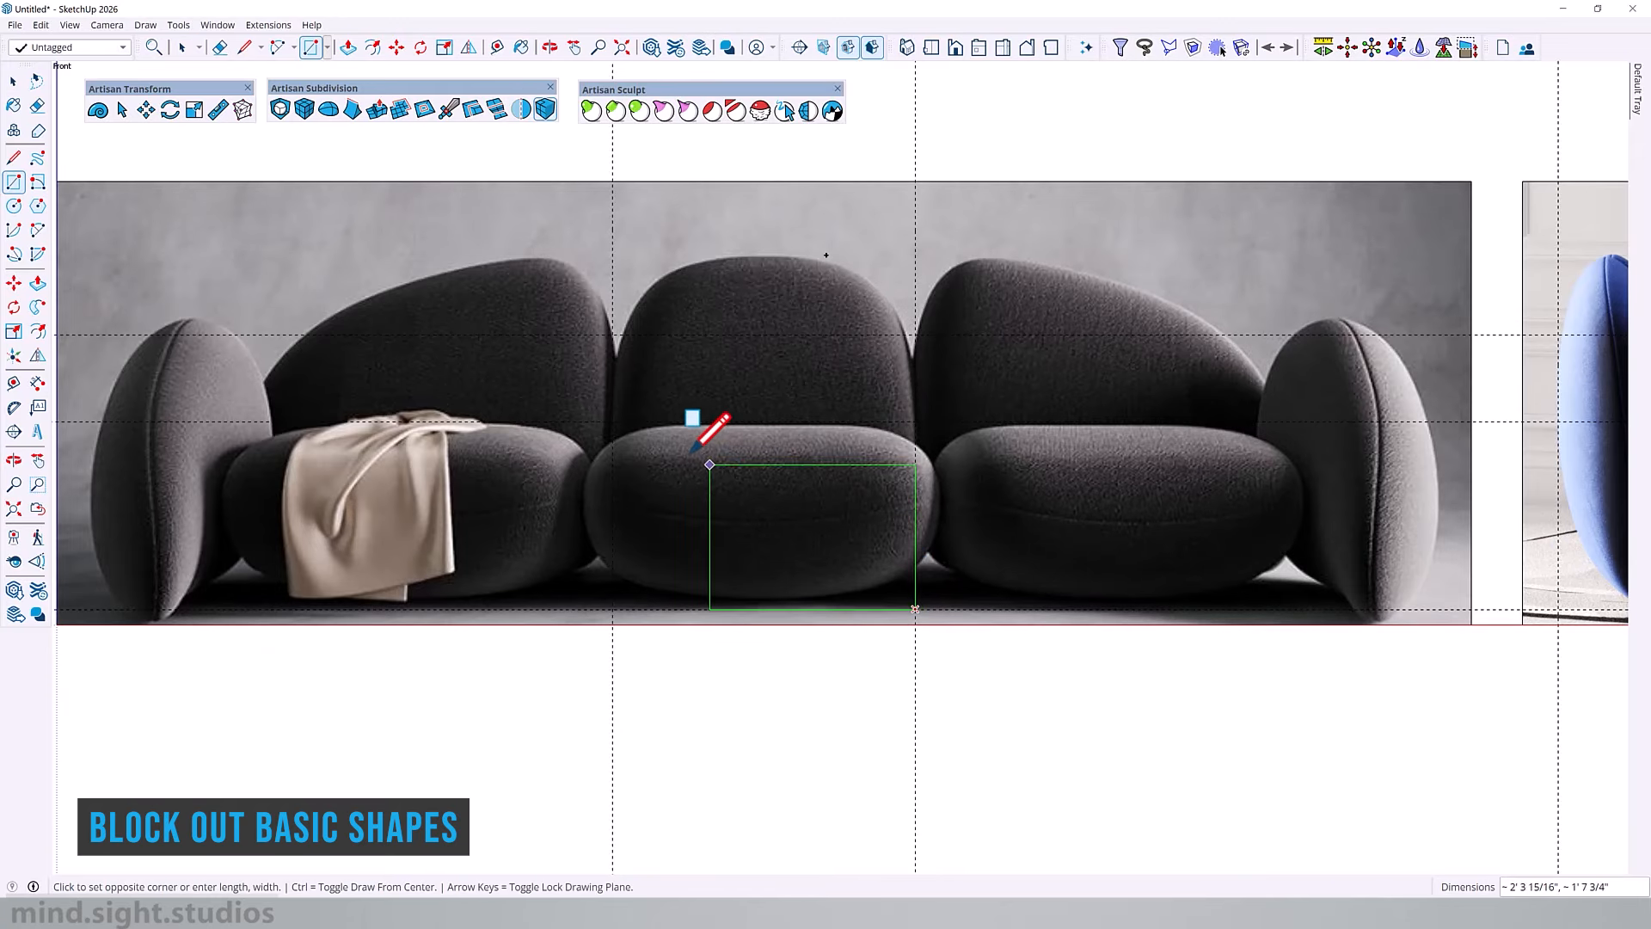
click(612, 422)
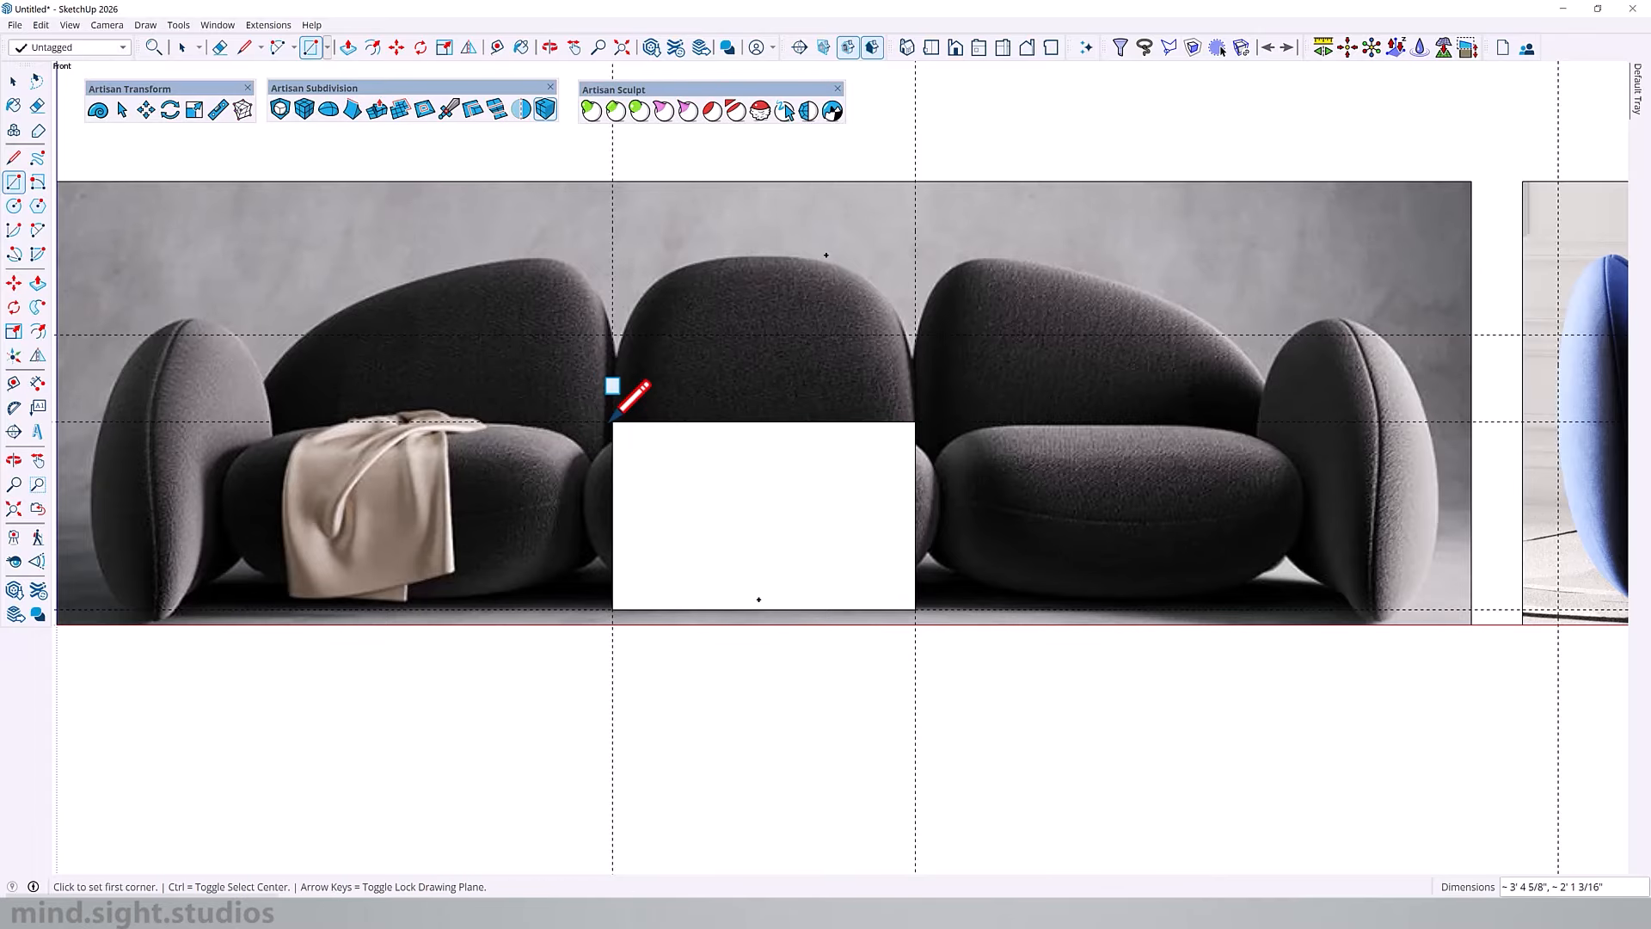
Step: Extrude the seat rectangle 3' forward and group the resulting block
middle_drag(821, 465, 504, 619)
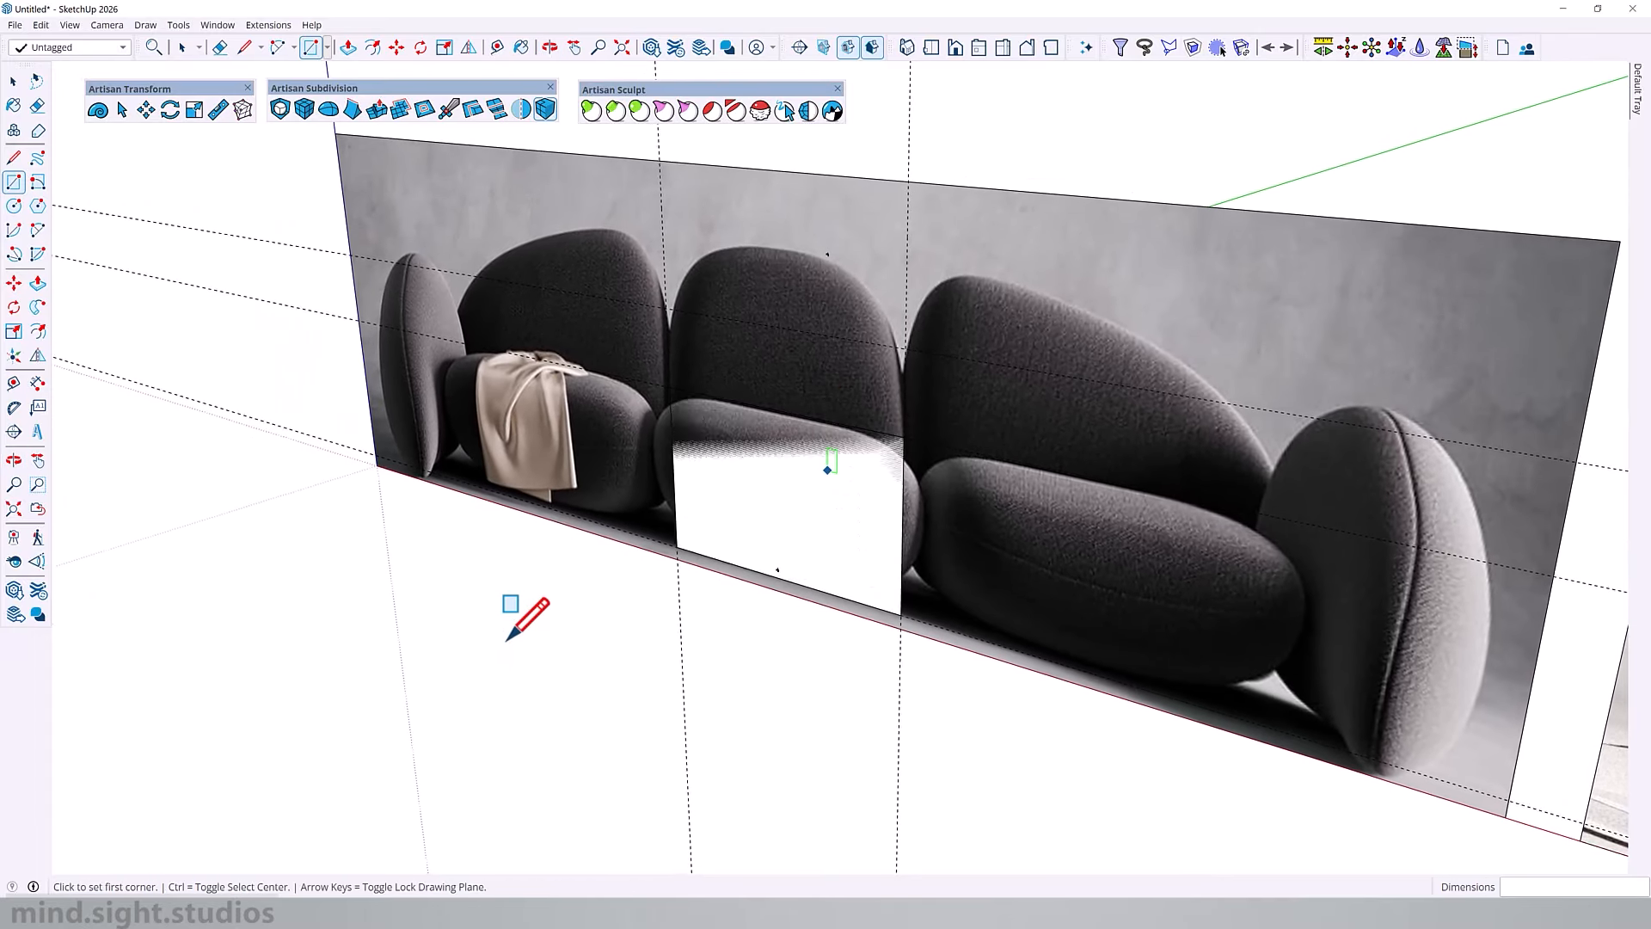
key(p)
click(783, 516)
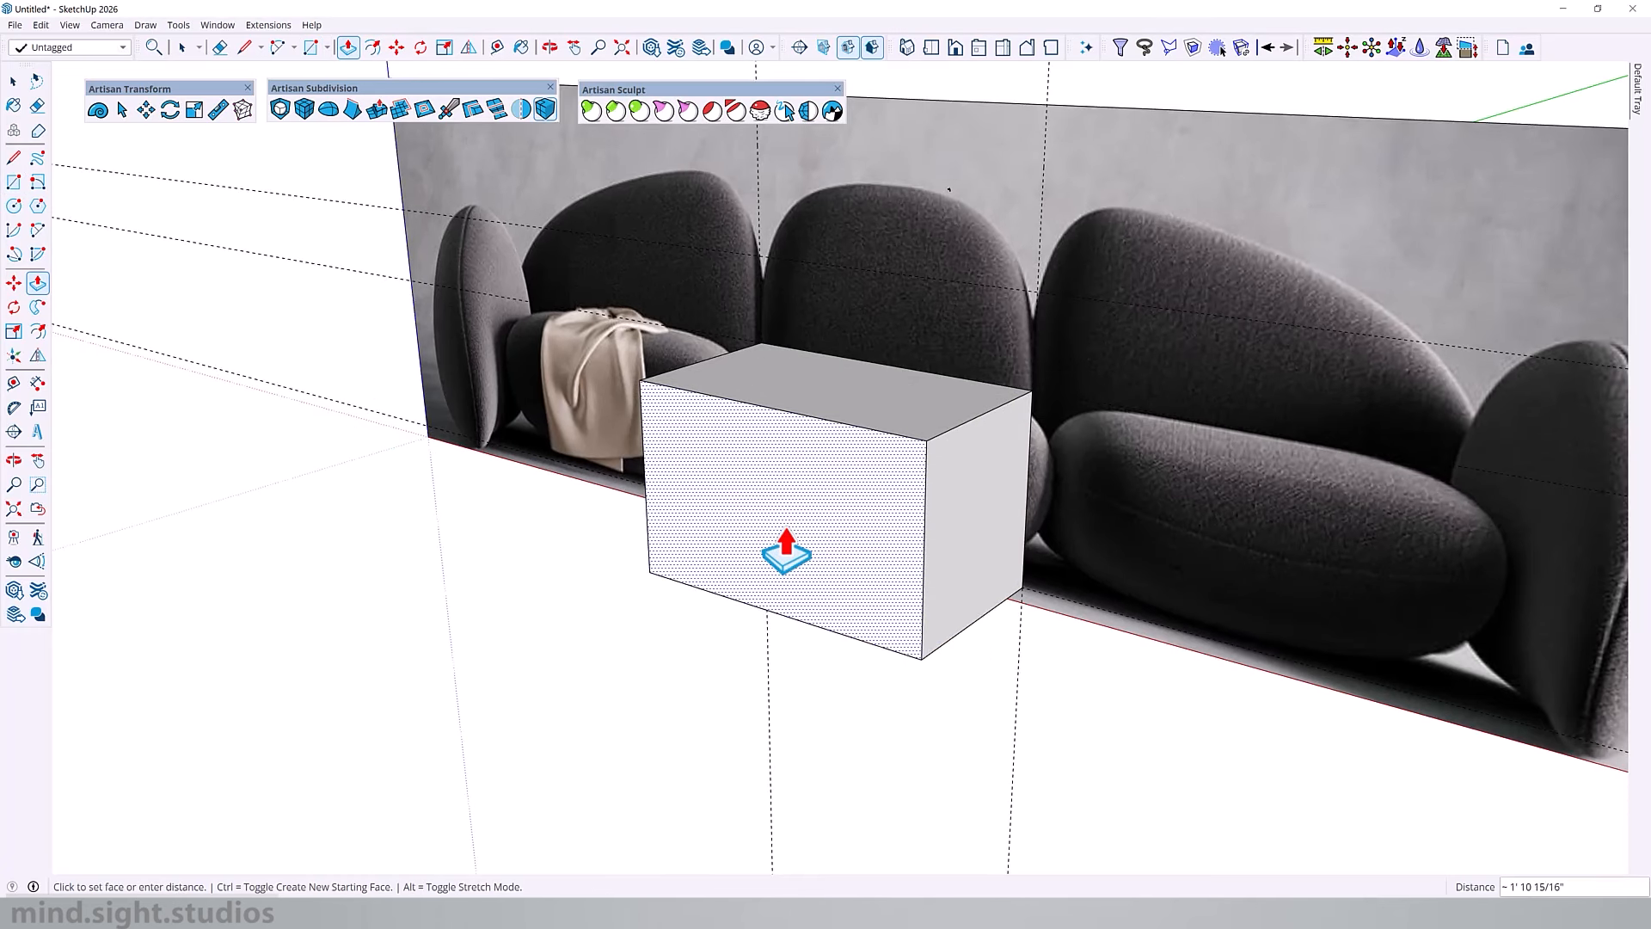
text(3')
key(Return)
key(space)
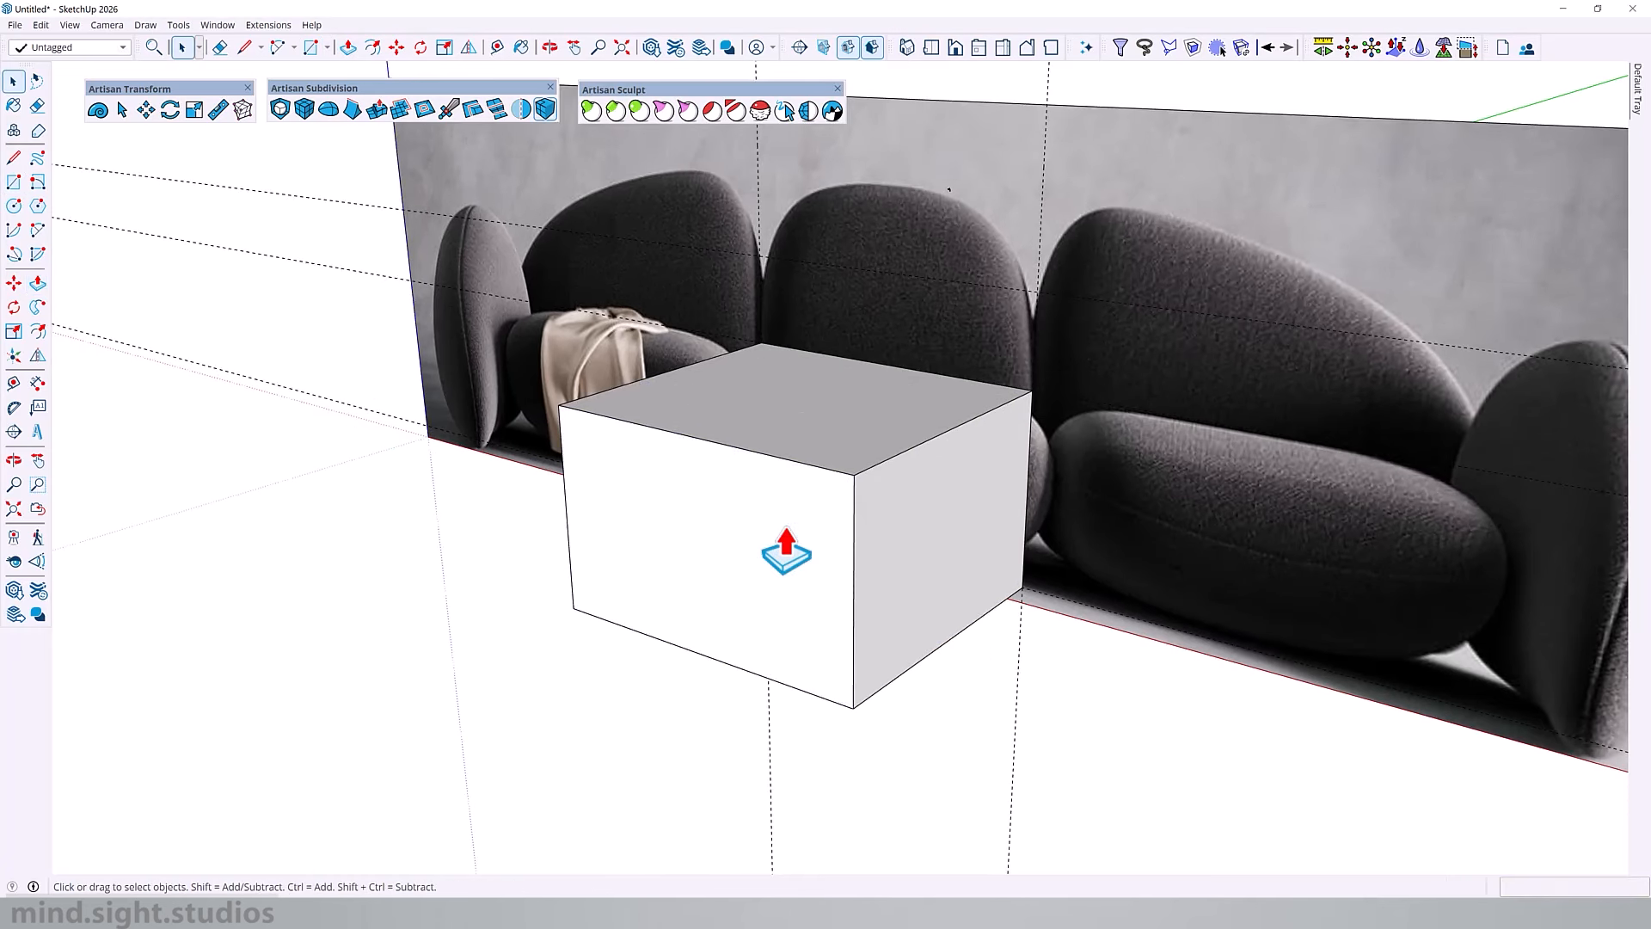
triple_click(786, 526)
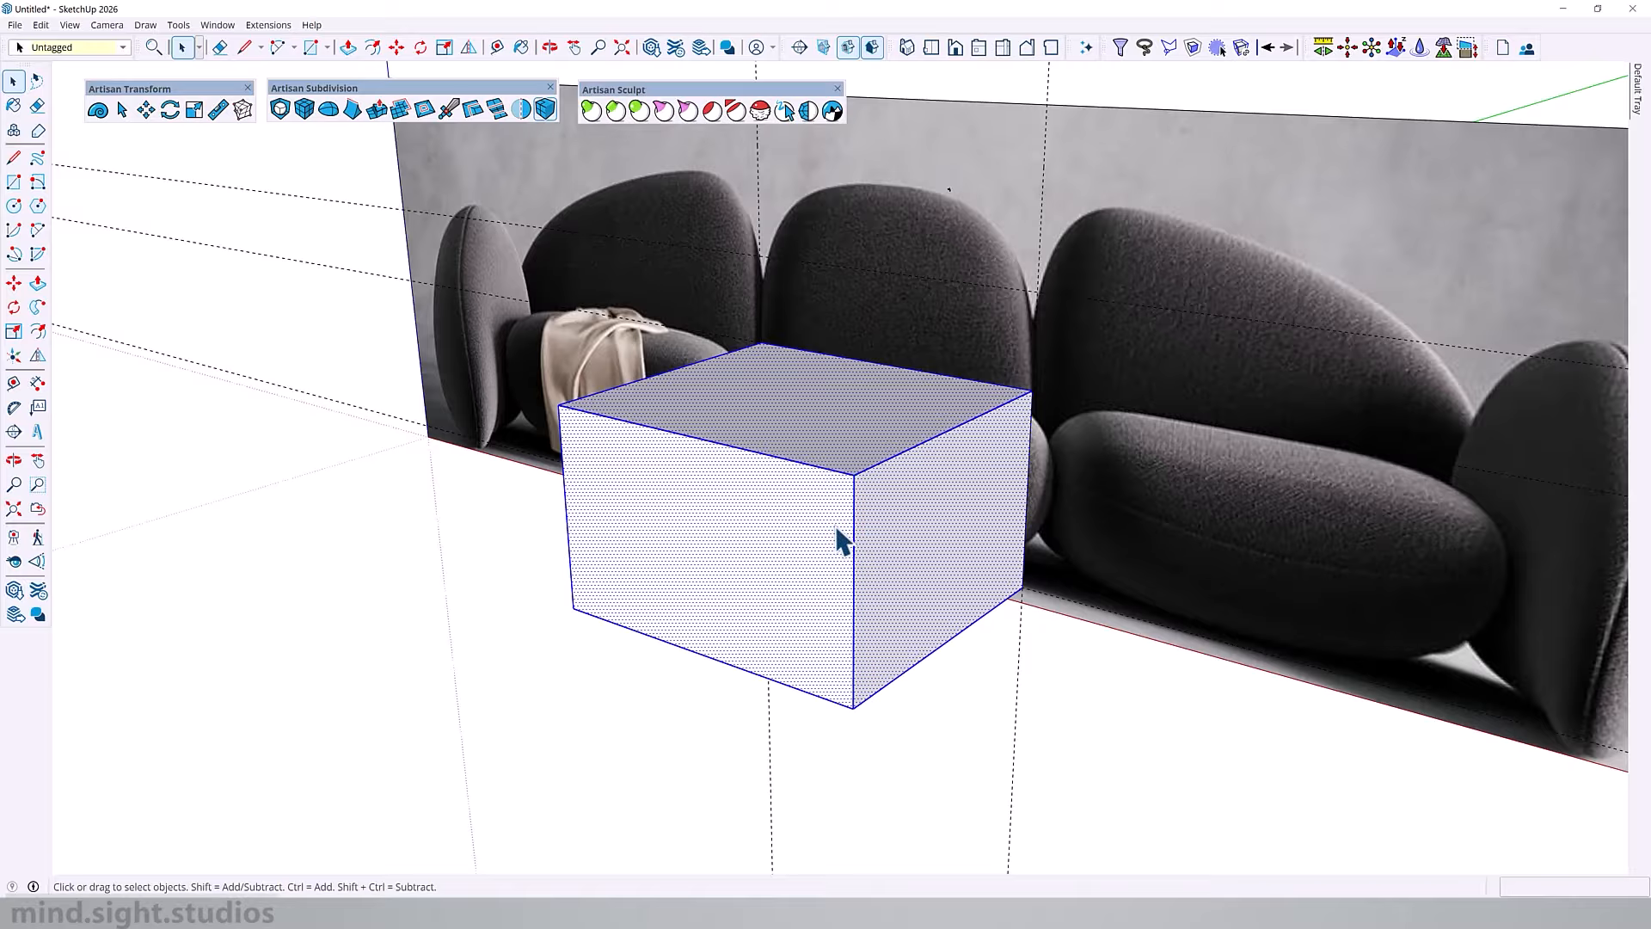
key(ctrl+g)
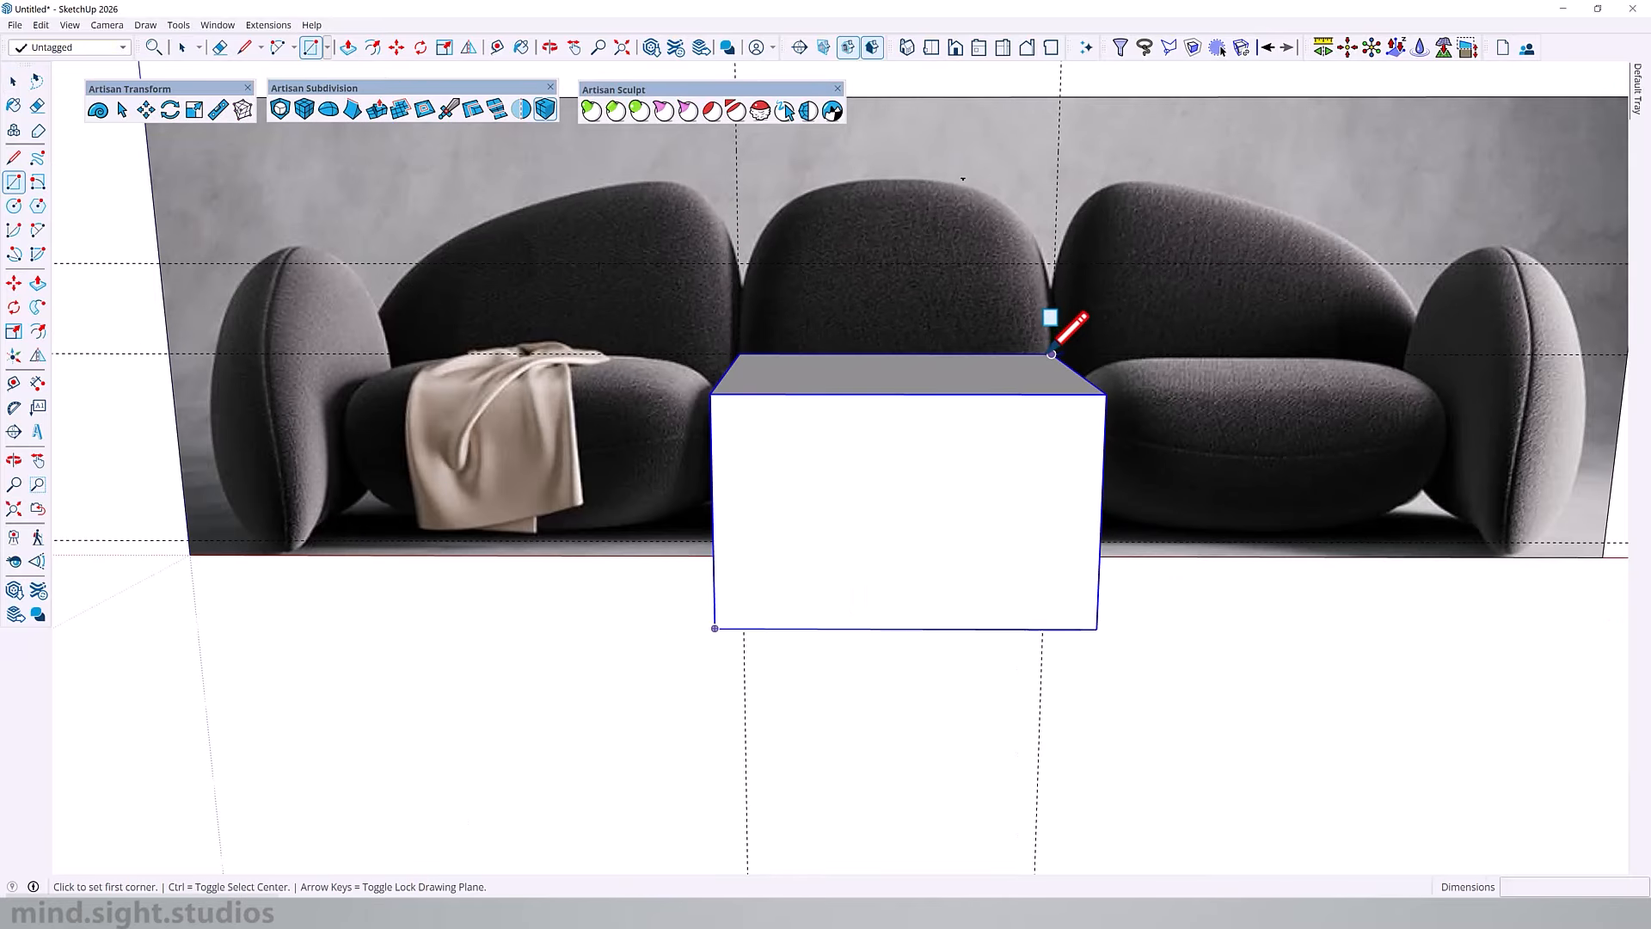
Step: Draw a rectangle of about 3' 4 5/8" by 1' 10 1/16" over the centre backrest and extrude it backward
click(1051, 353)
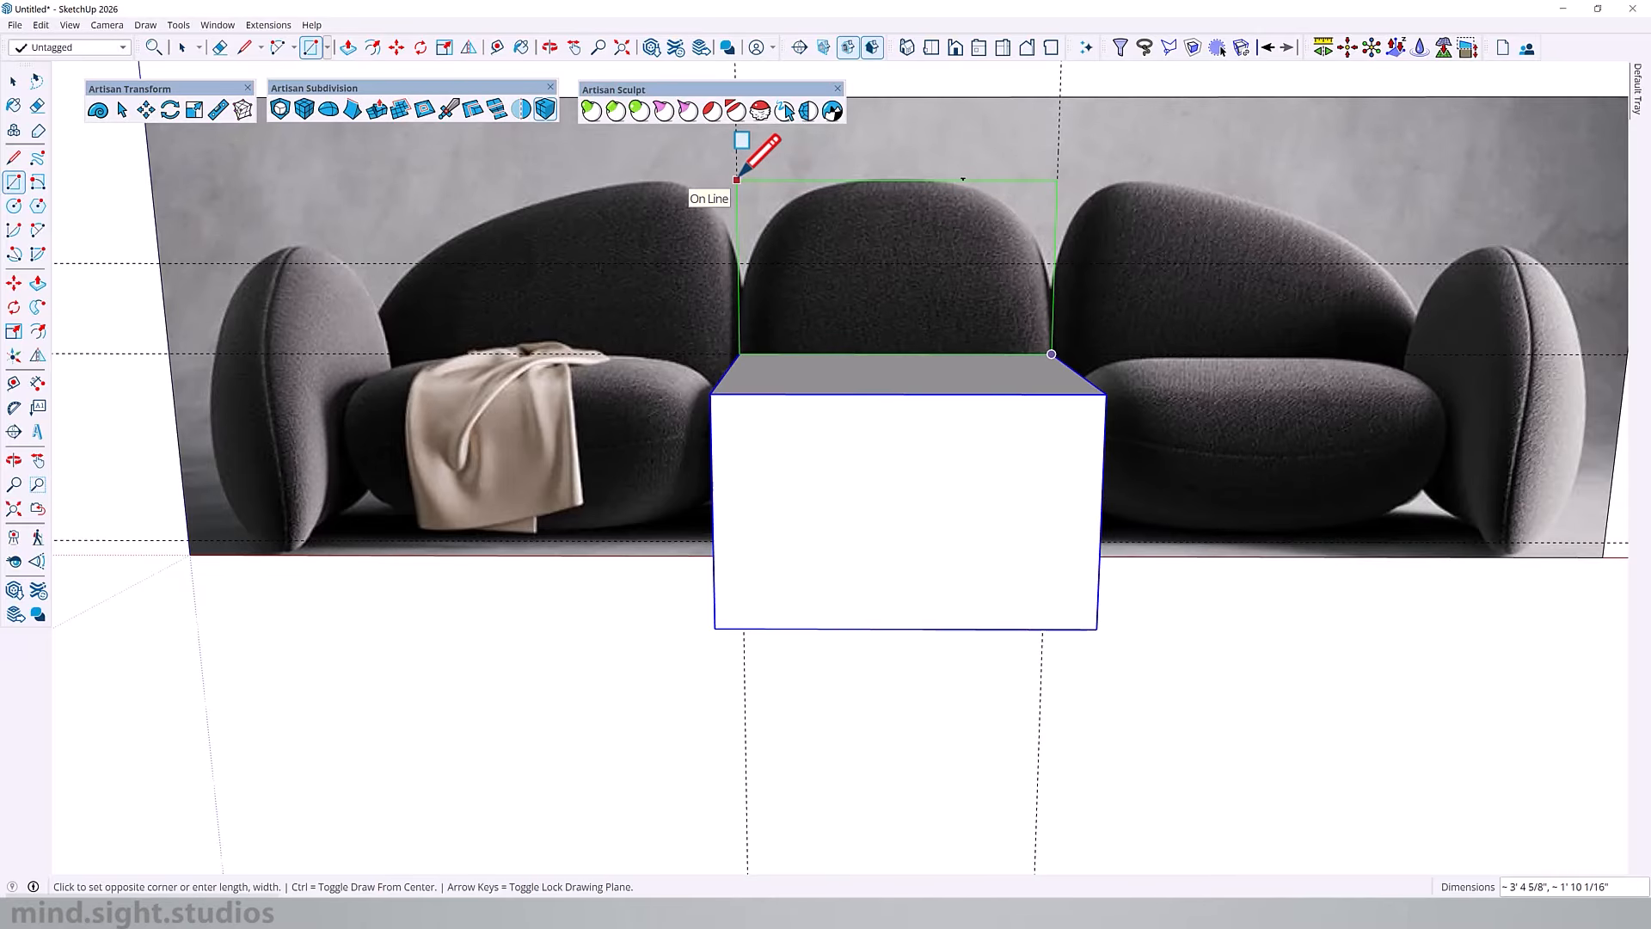
click(737, 179)
middle_drag(737, 179, 740, 263)
key(p)
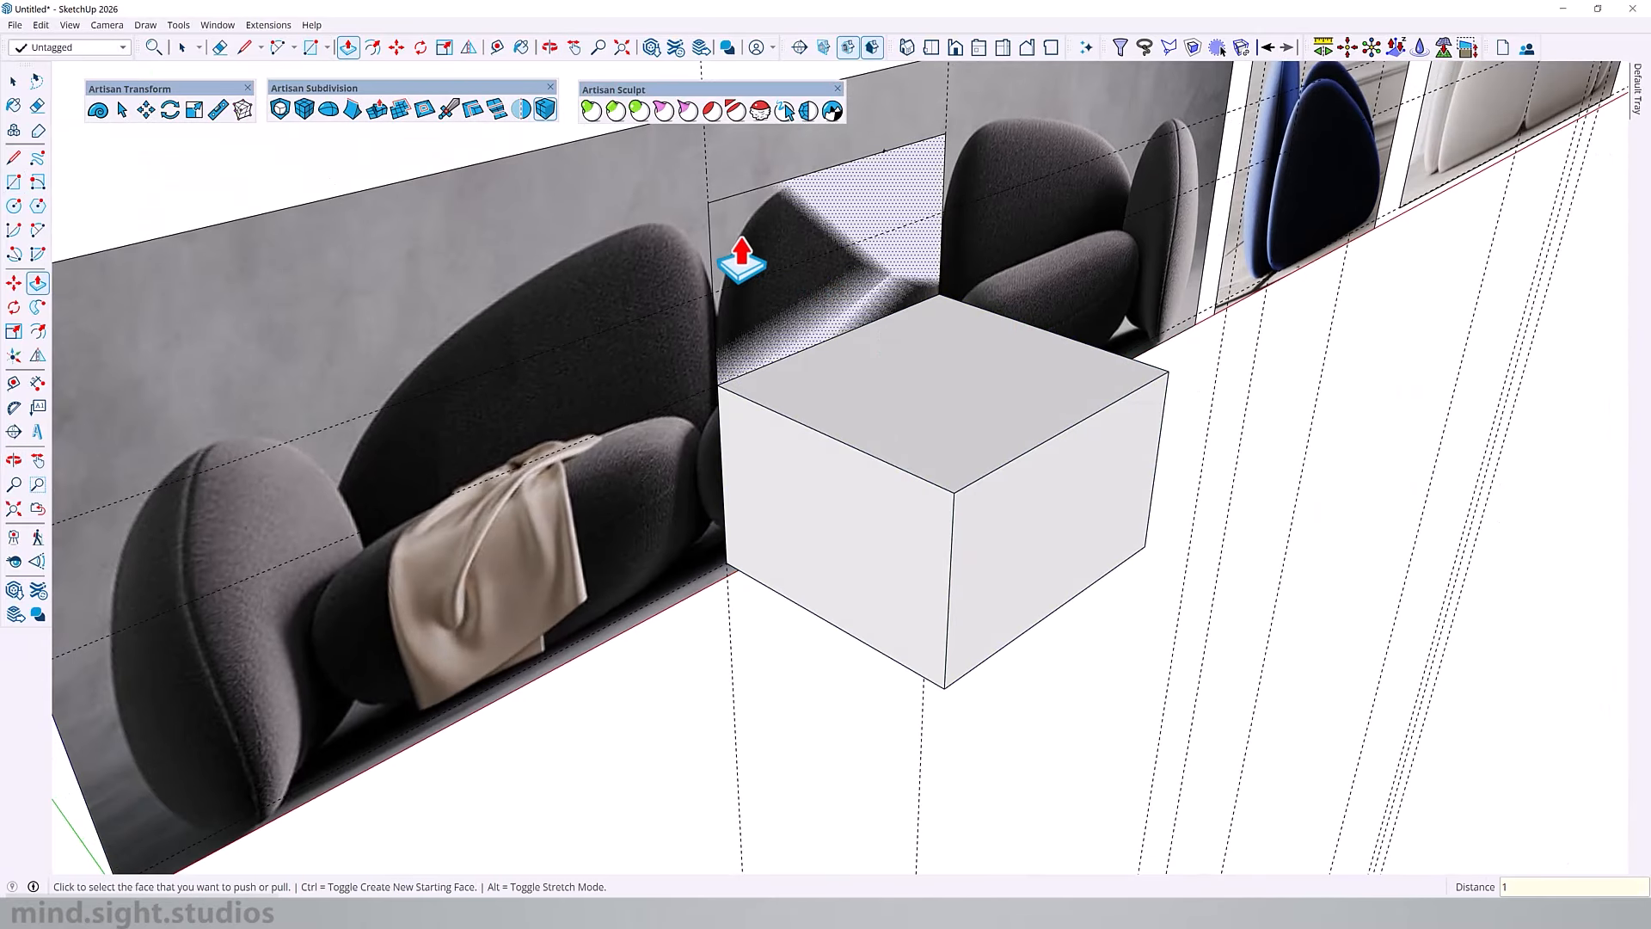
click(741, 262)
Step: Extend the backrest block's underside down to the level of the seat block's base
middle_drag(534, 356, 803, 332)
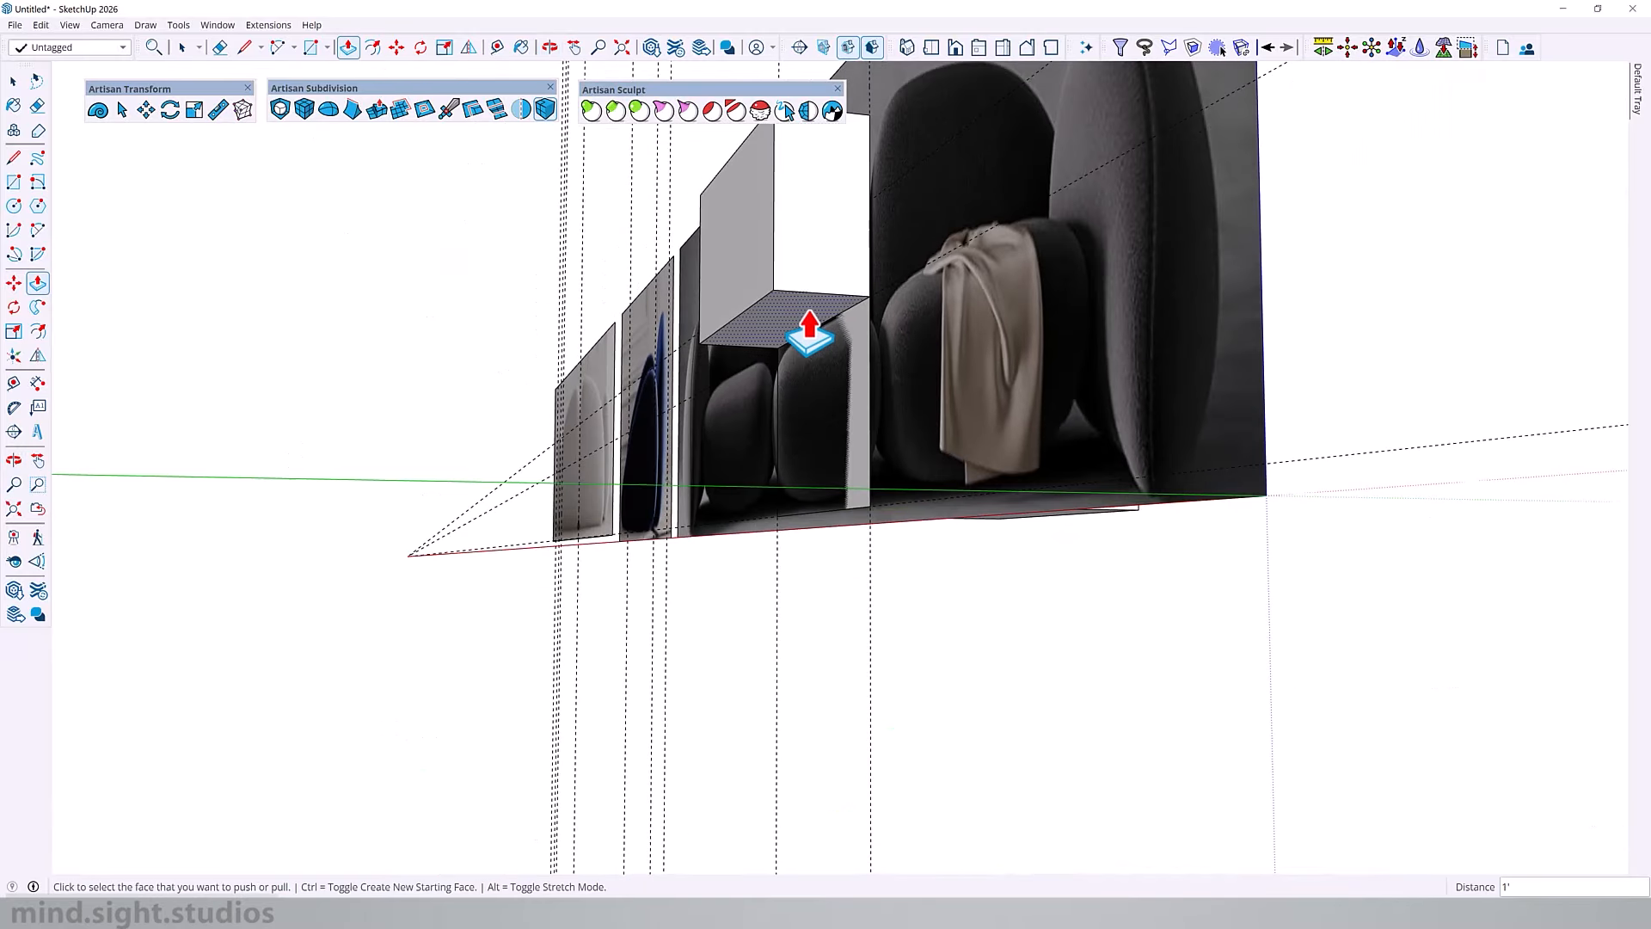
click(877, 518)
middle_drag(877, 518, 193, 657)
scroll(792, 320, down, 3)
Step: Select the entire backrest block and group it
key(space)
click(704, 380)
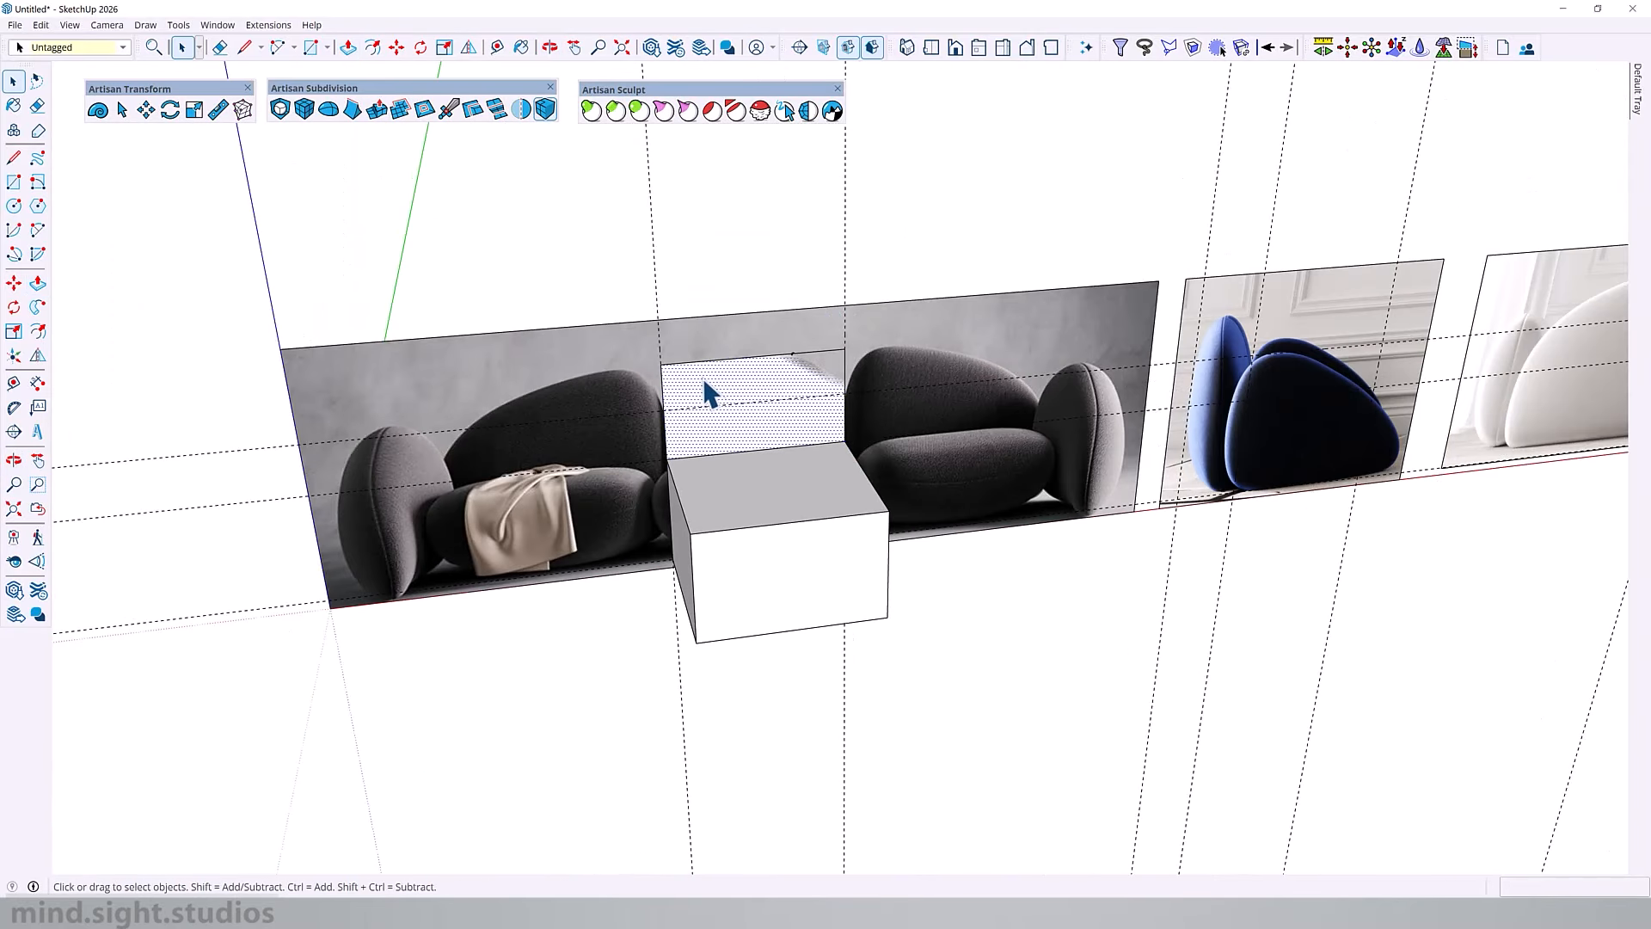
scroll(723, 387, up, 2)
middle_drag(857, 331, 972, 254)
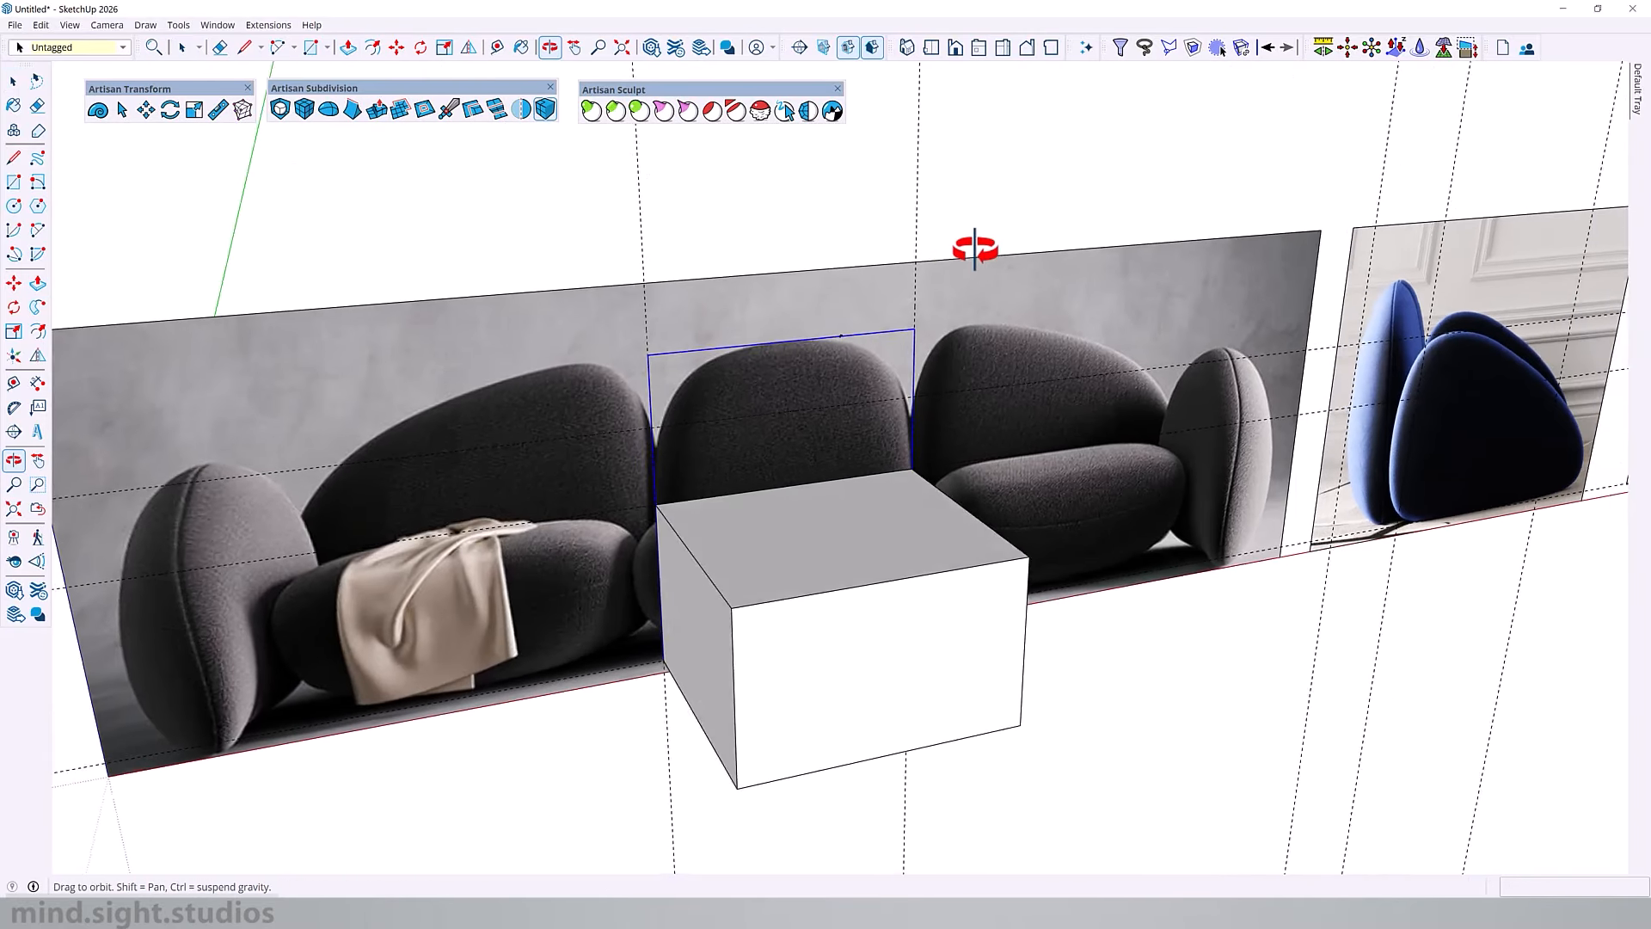
Step: Lower the opacity of the front sofa image's material to 62
middle_drag(989, 387, 901, 409)
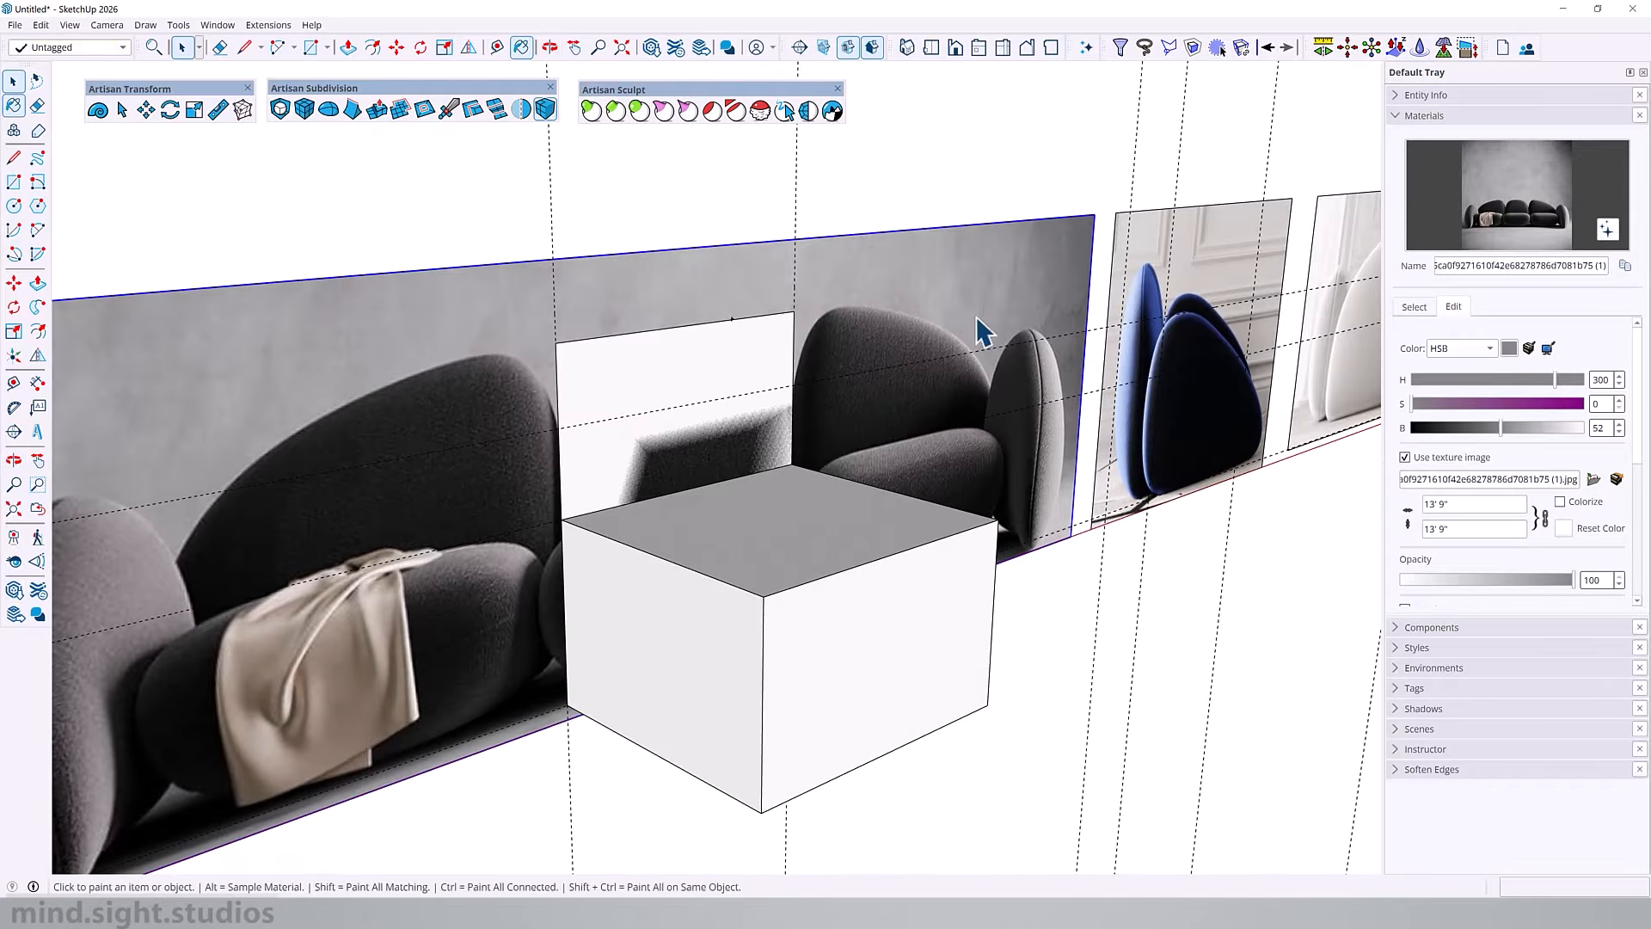
key(b)
drag(1561, 582, 1507, 580)
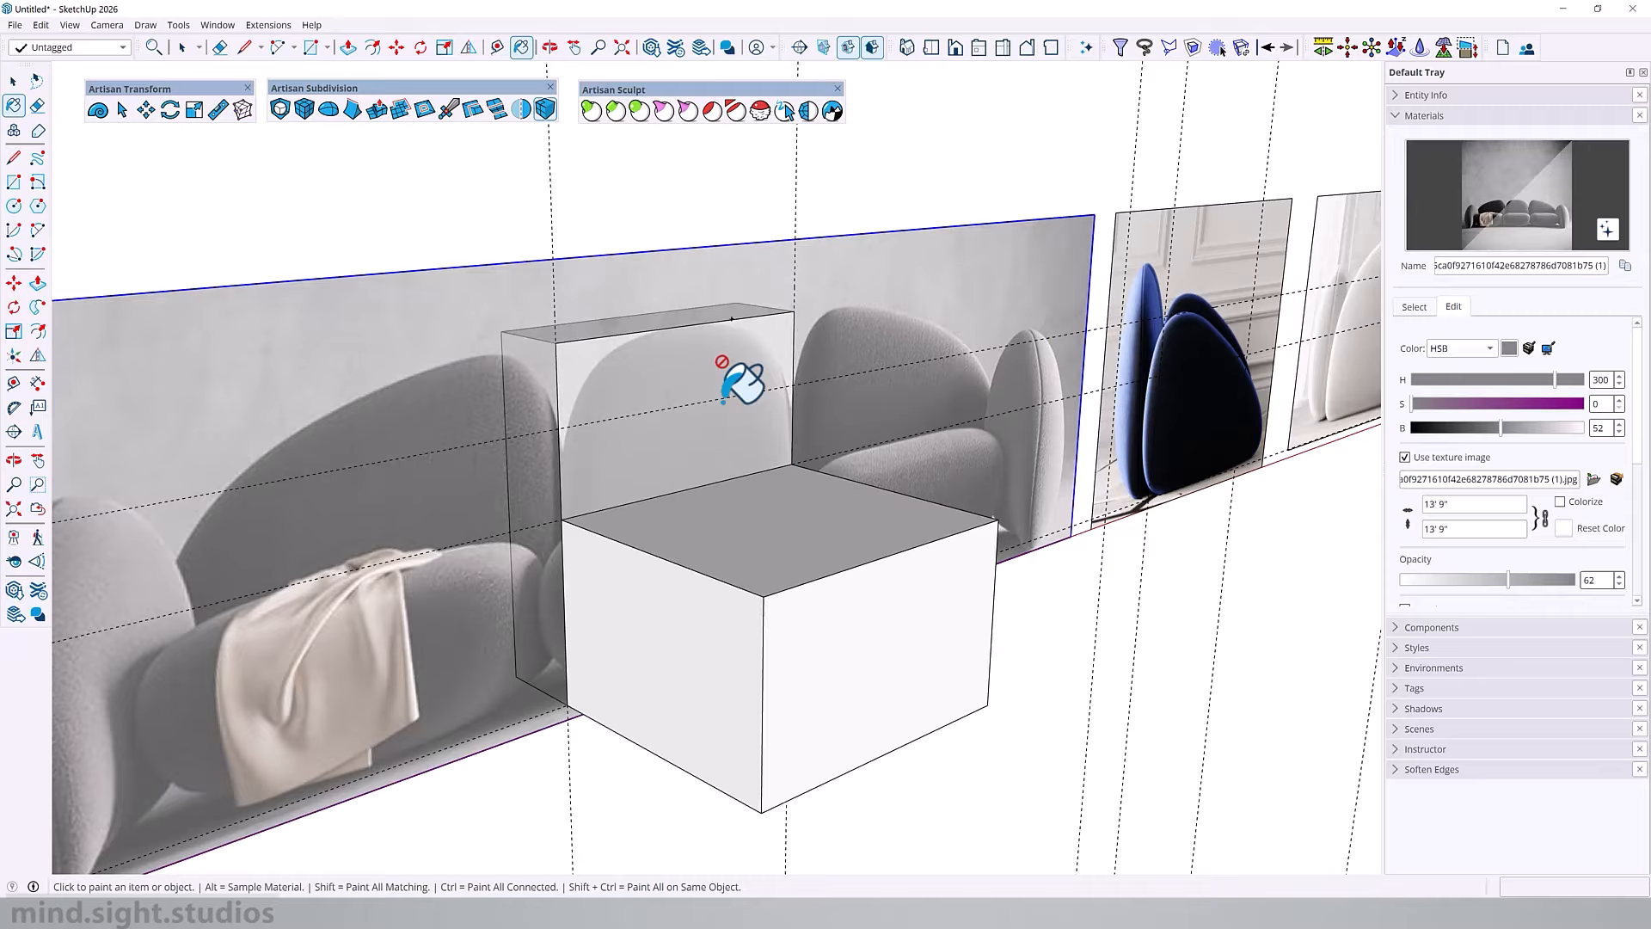
Step: Select the seat block together with the backrest block and make them one component
middle_drag(727, 391, 598, 581)
key(space)
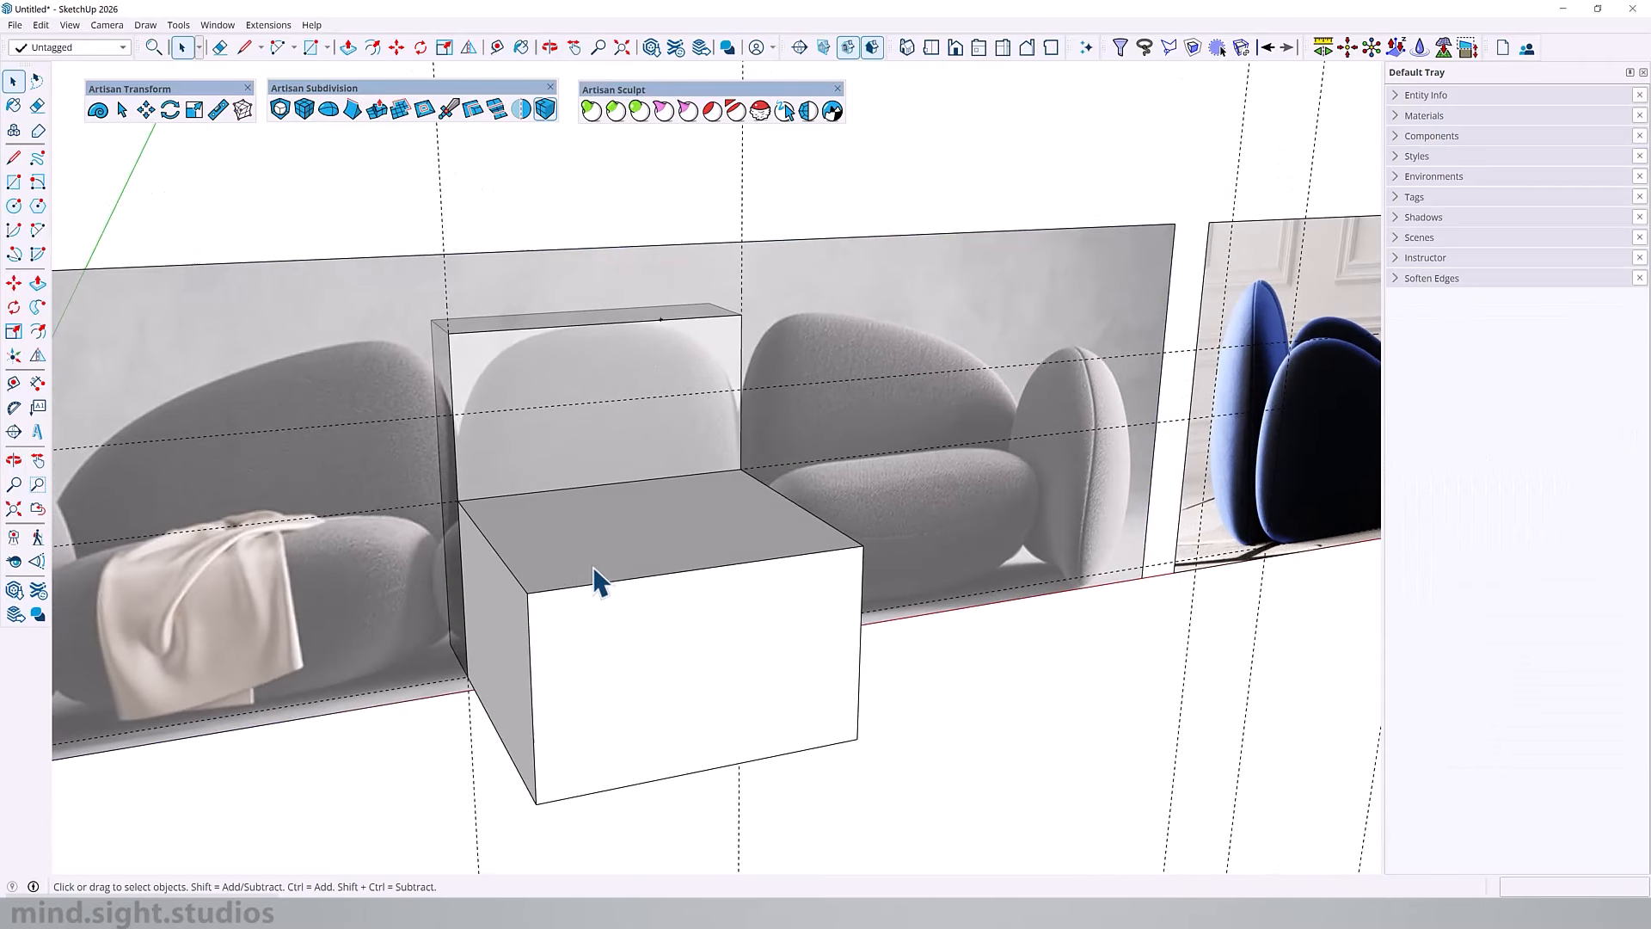
click(594, 567)
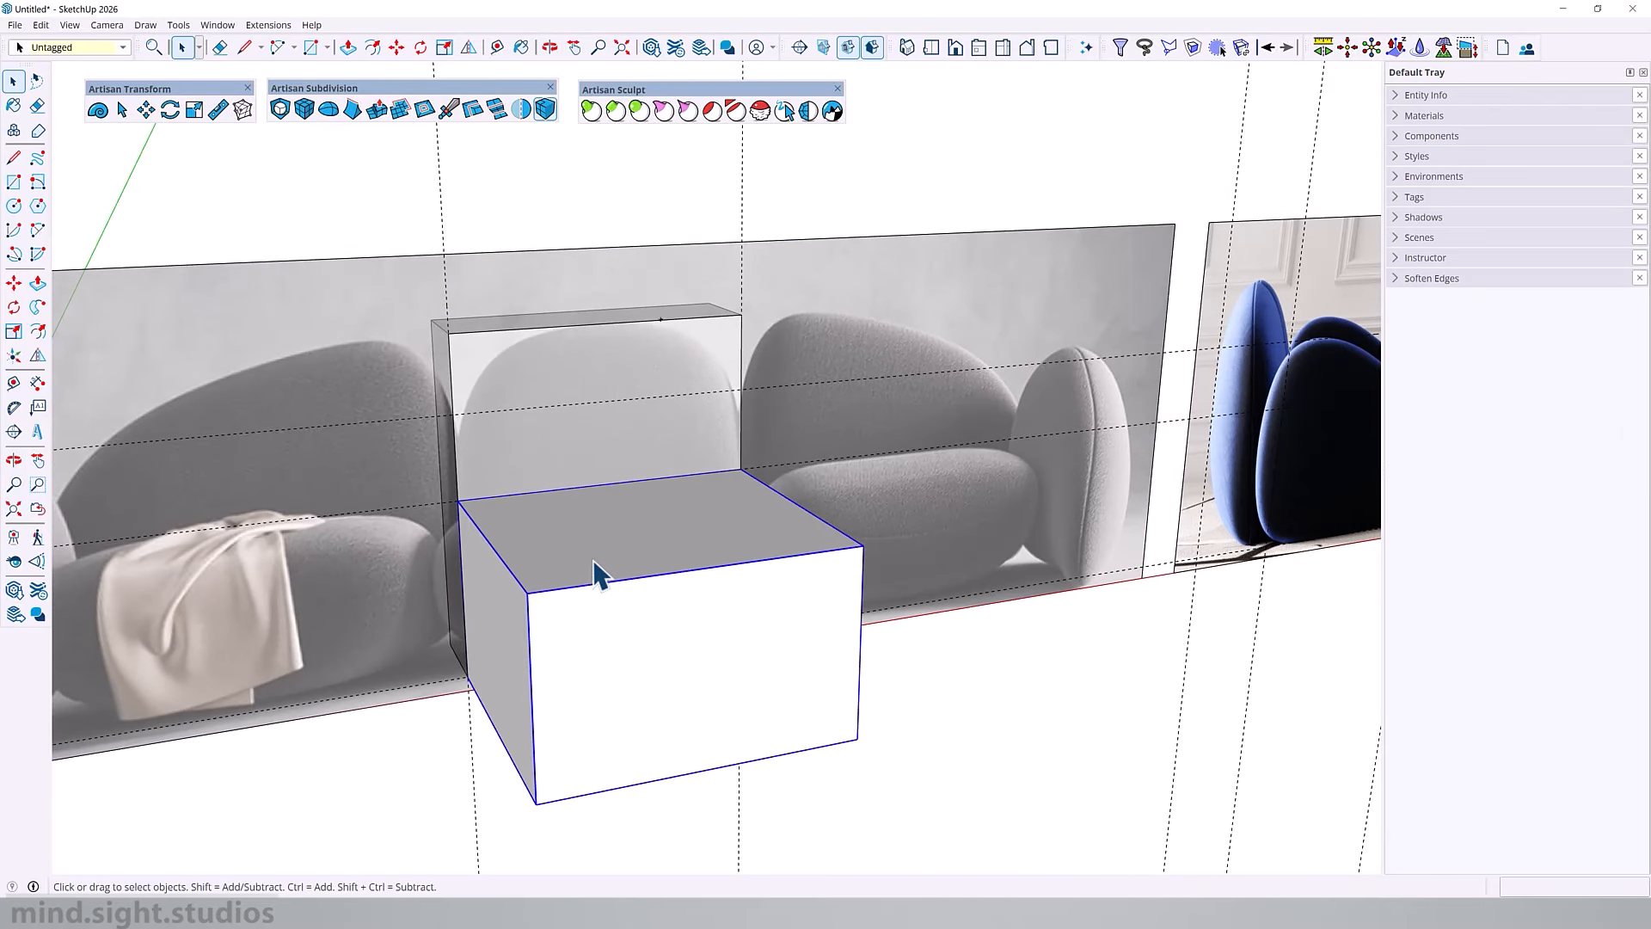
shift+click(475, 357)
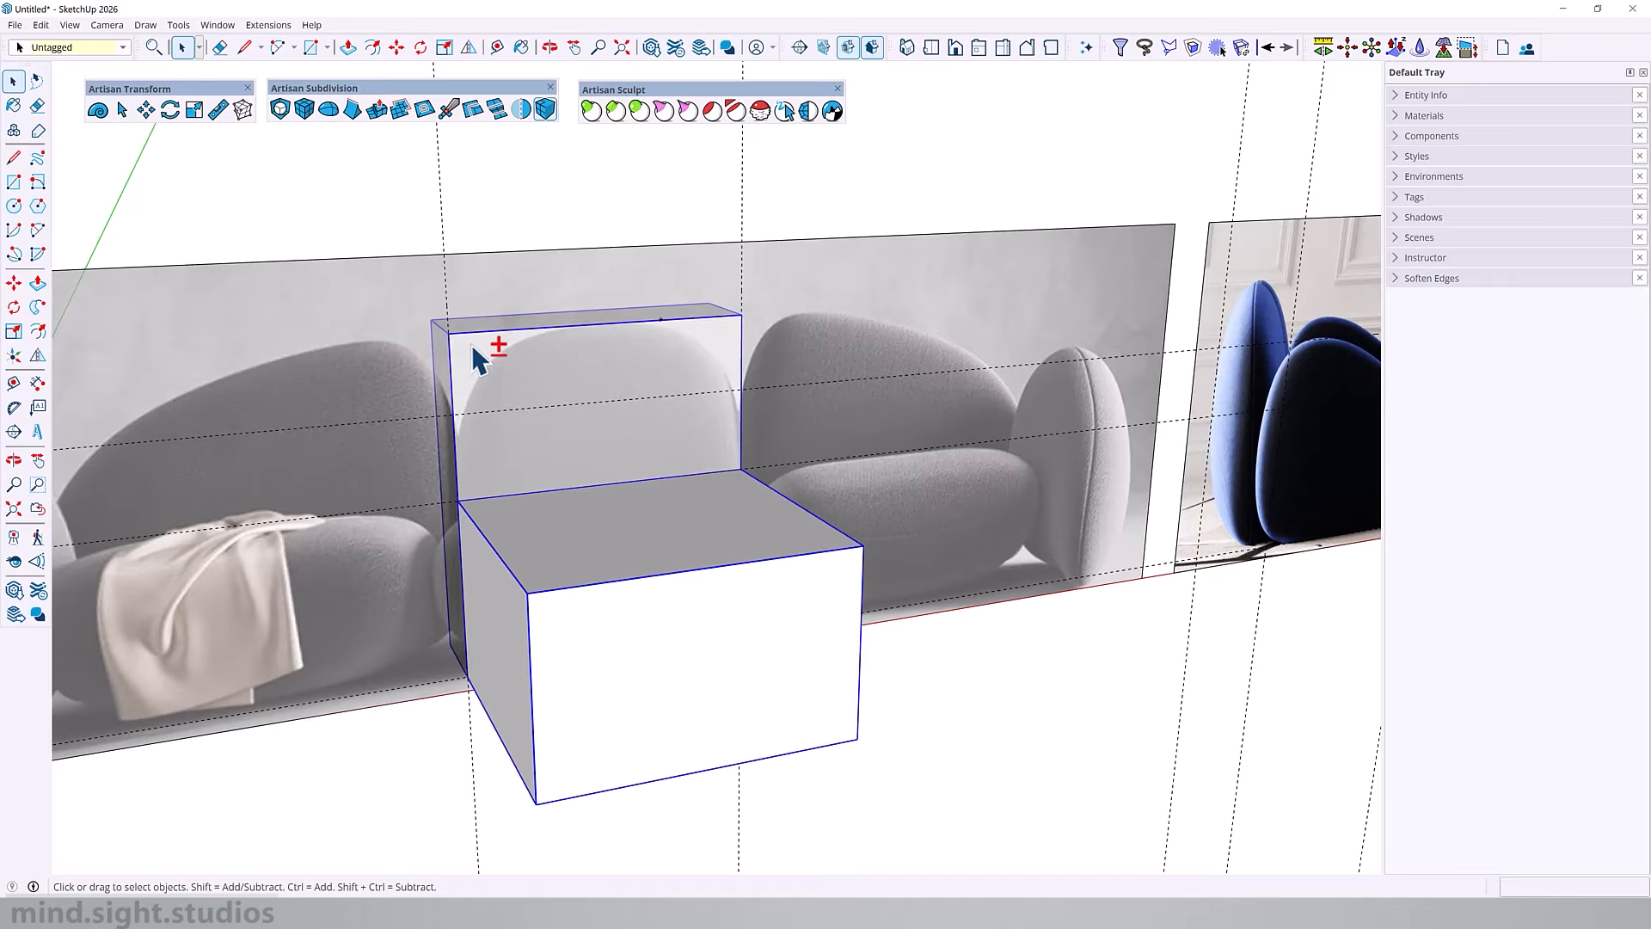
right_click(611, 559)
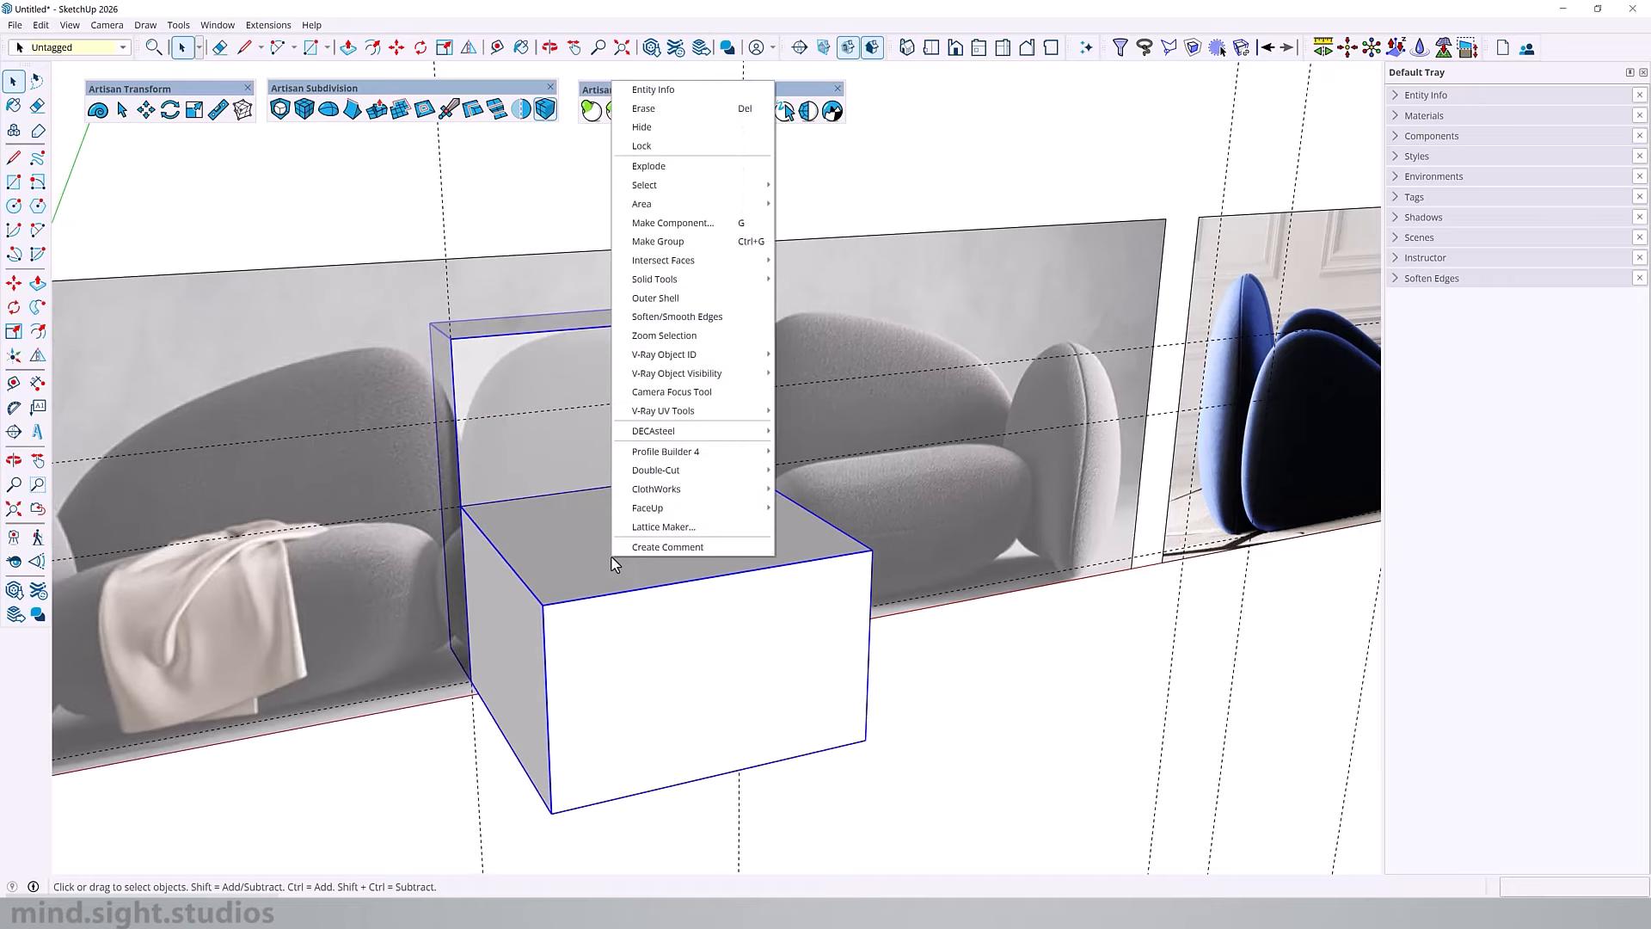
click(712, 229)
click(821, 646)
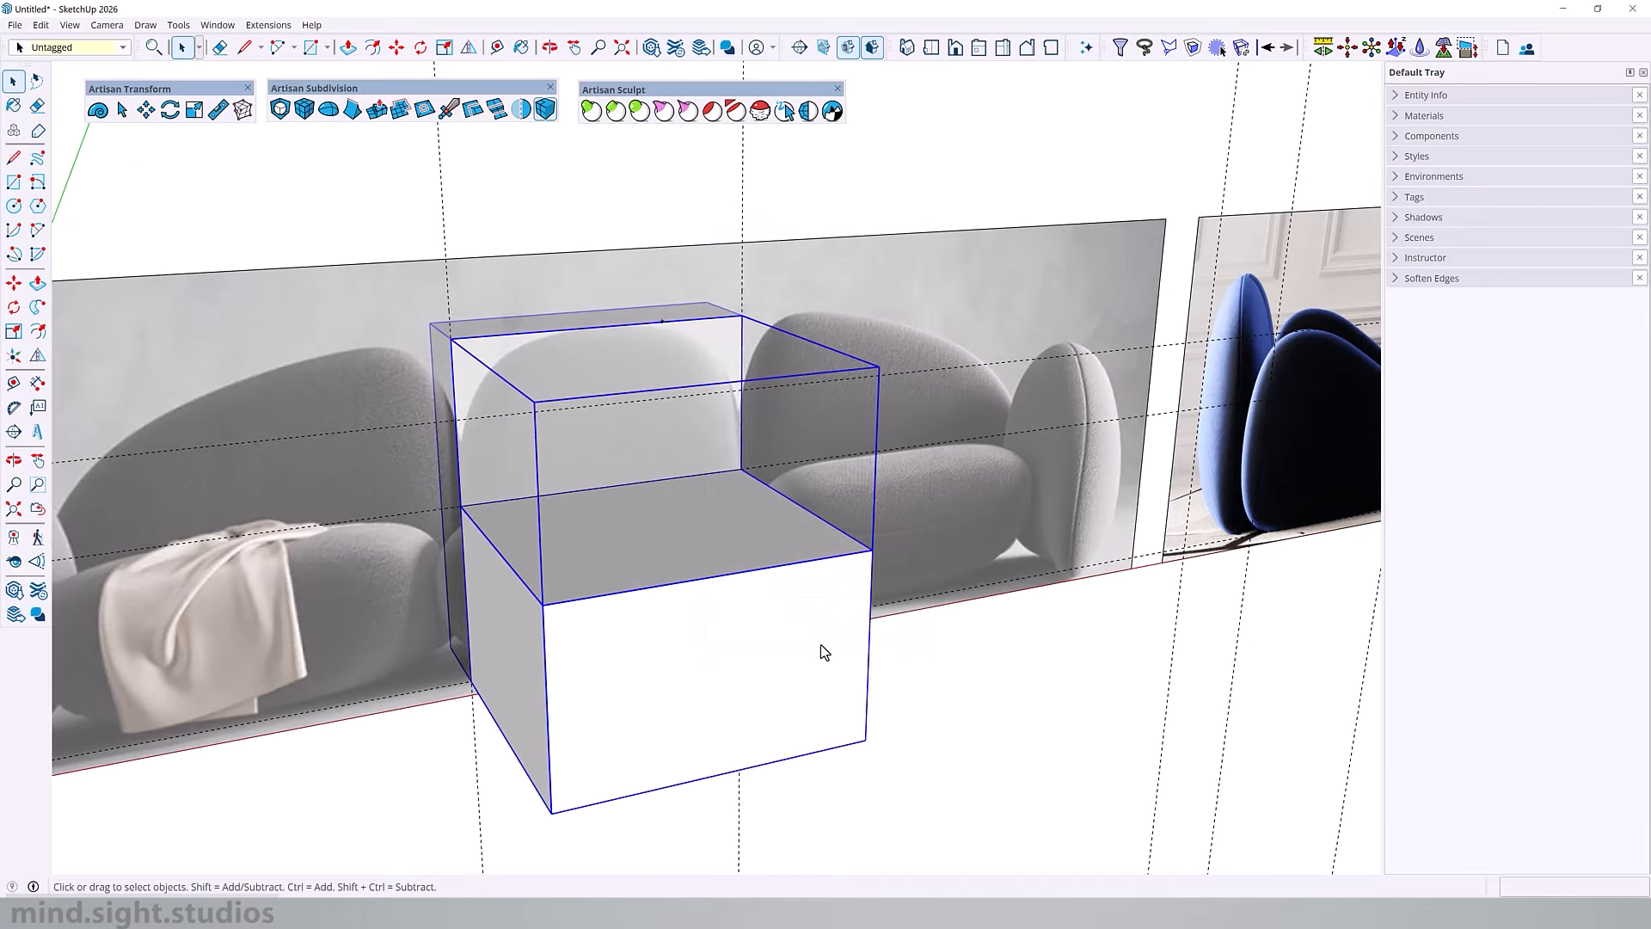
Step: Copy the centre seat component 3' 4 5/8" along the red axis so the copy sits flush against its right side
scroll(870, 491, down, 3)
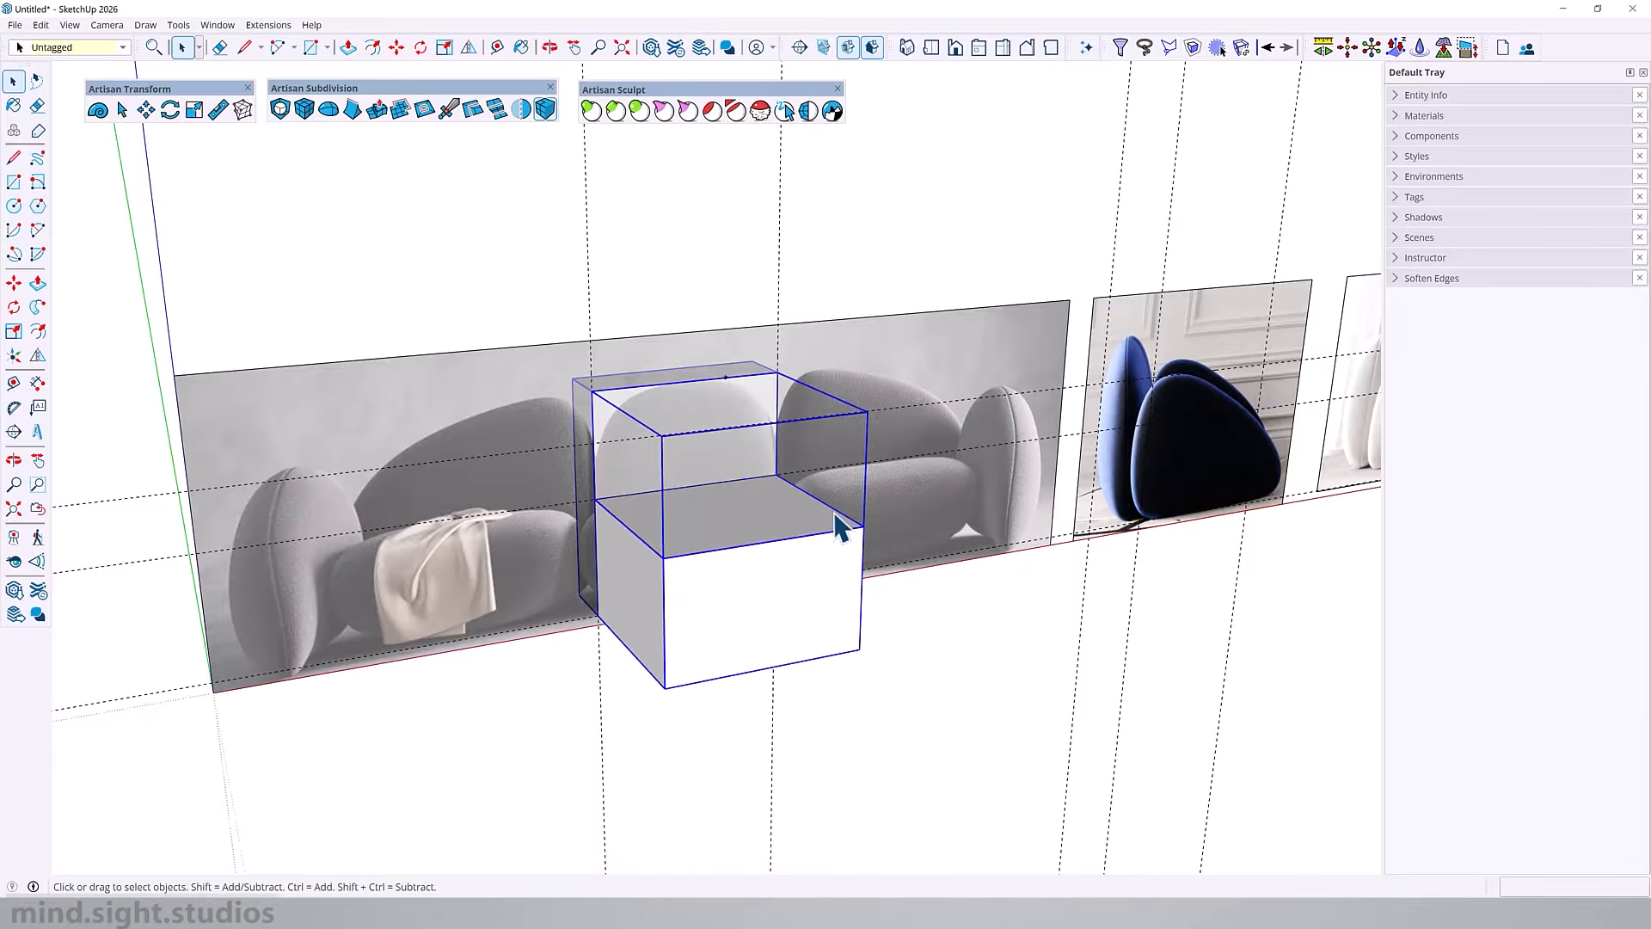
key(m)
scroll(826, 534, up, 1)
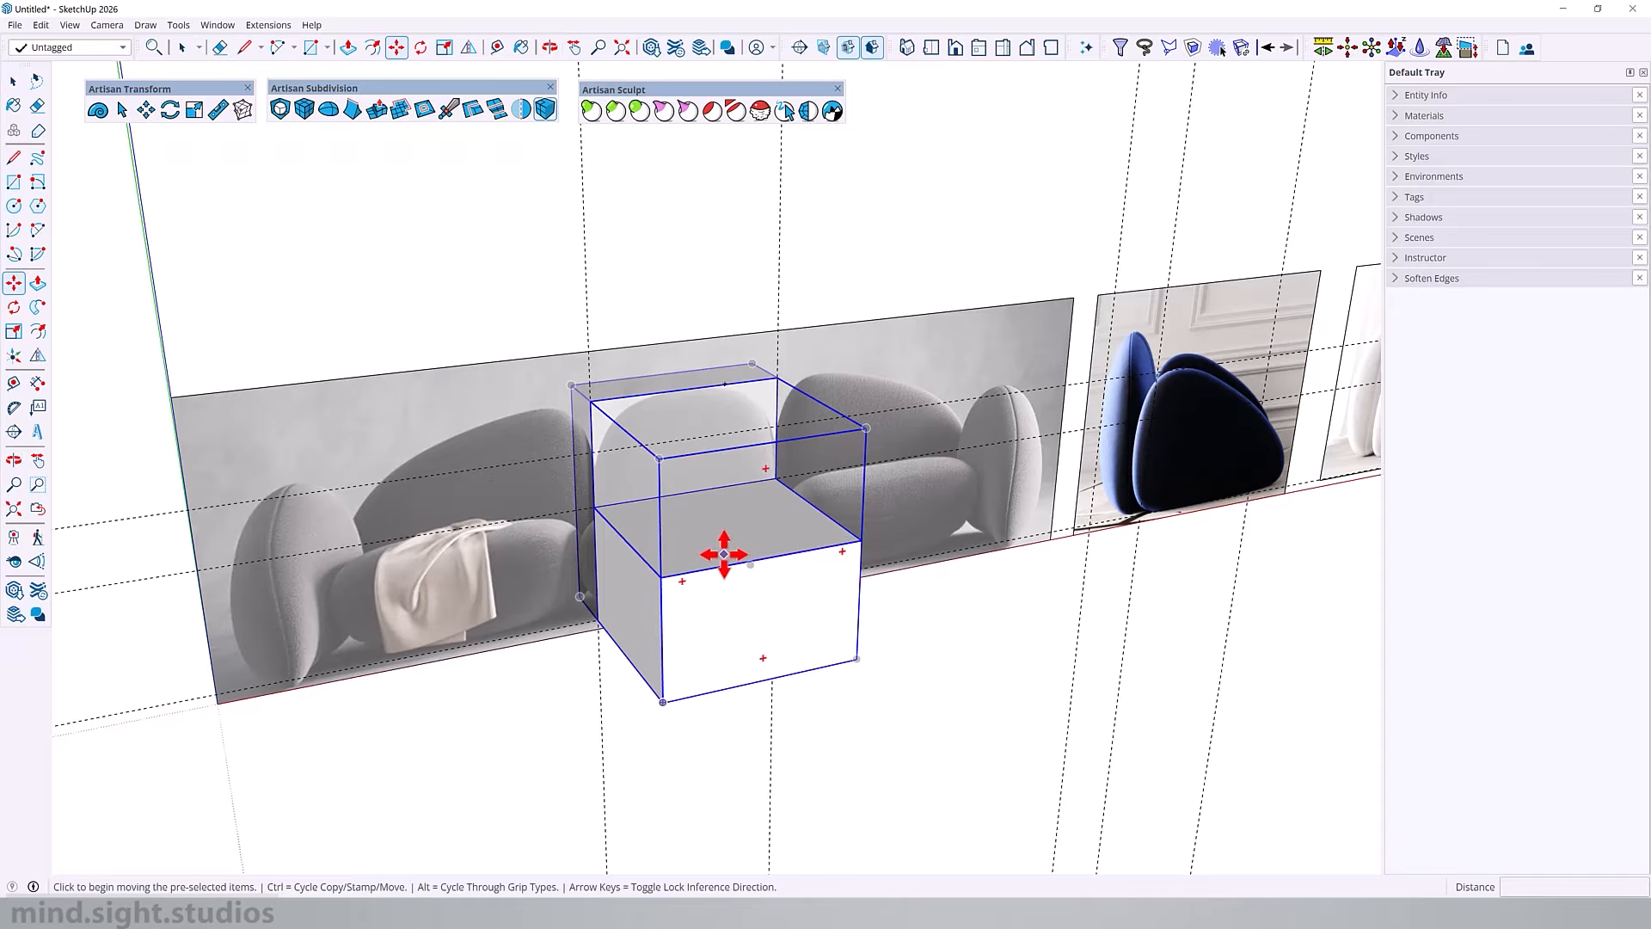
scroll(724, 554, up, 1)
key(ctrl)
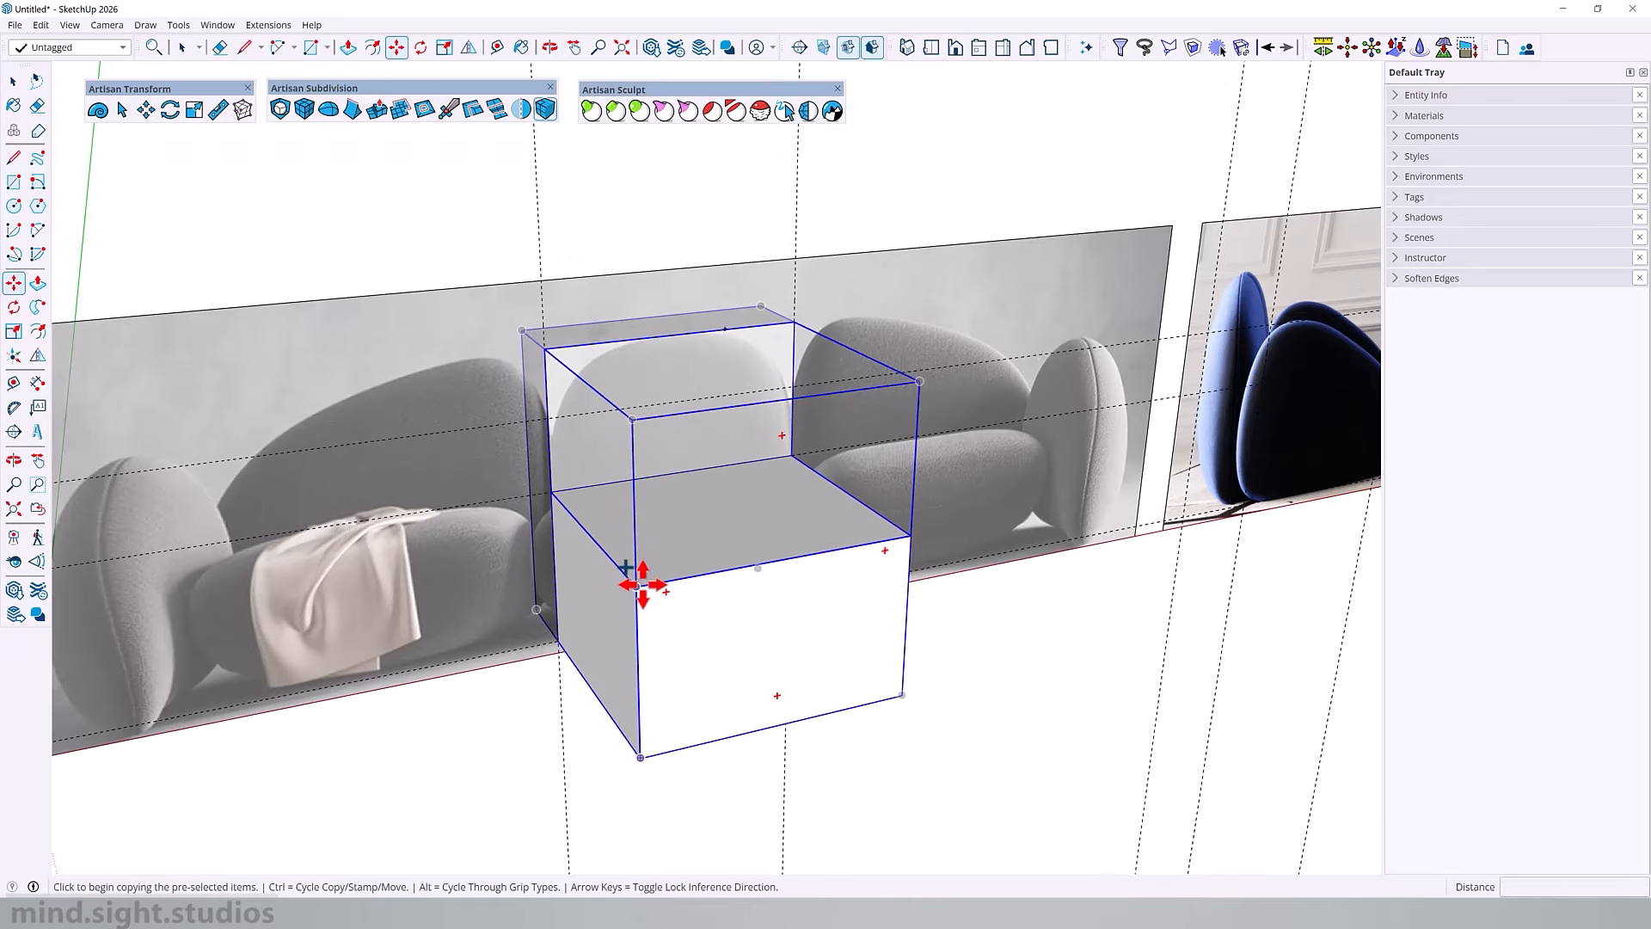
click(638, 586)
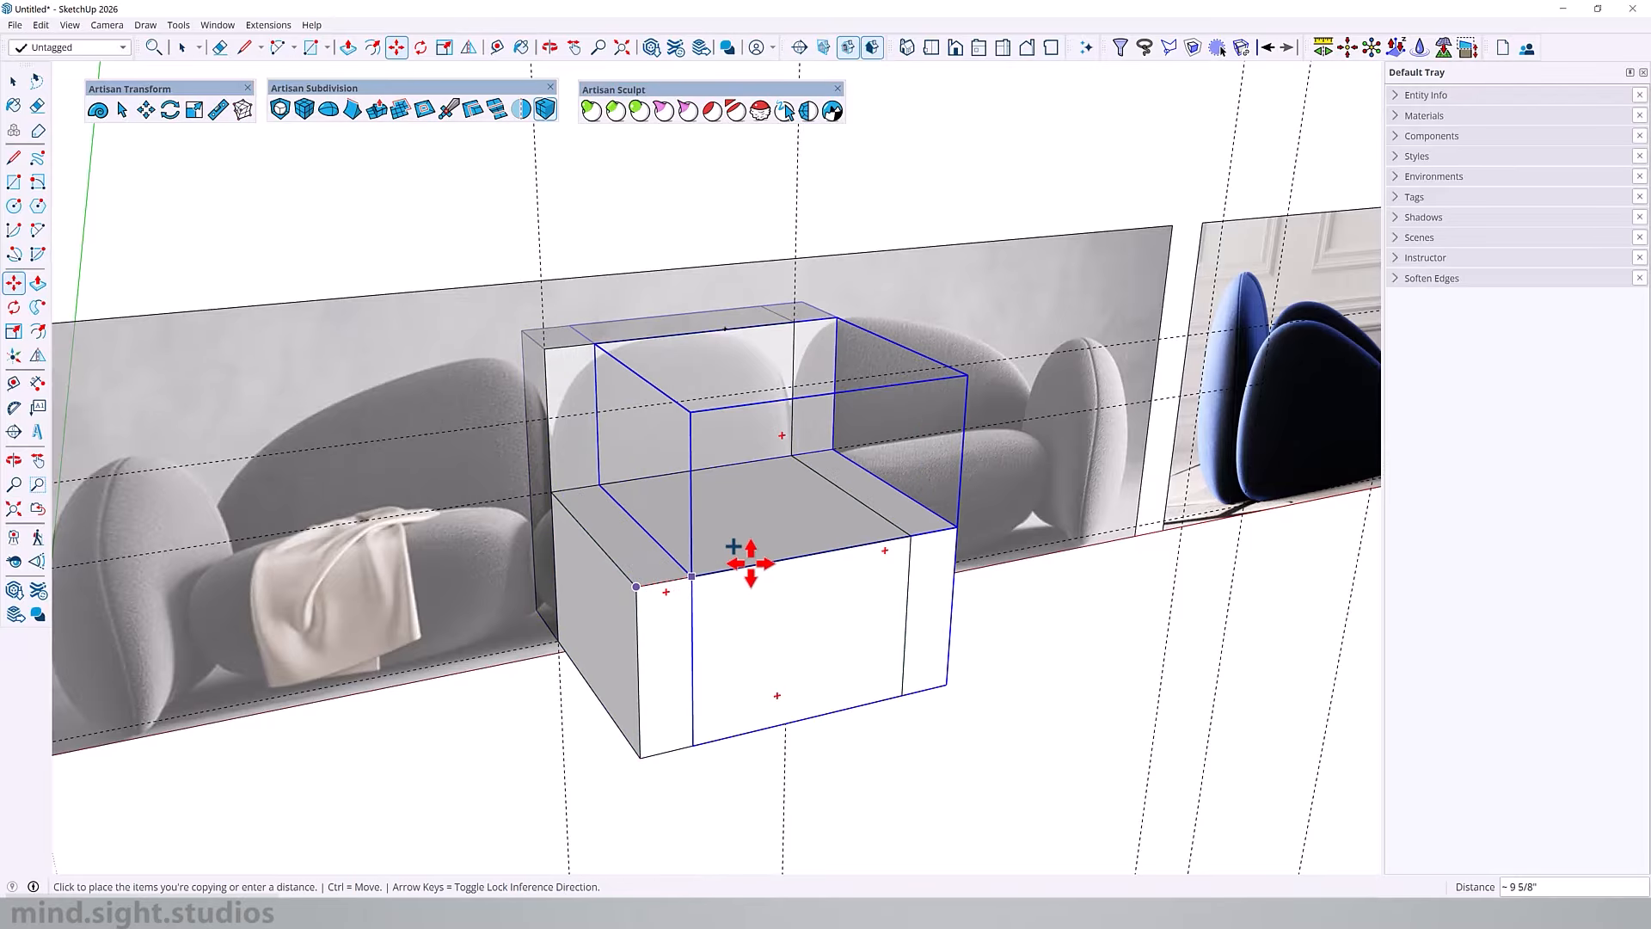
click(912, 536)
Step: Make the copied right seat component unique
middle_drag(932, 509, 350, 425)
shift+middle_drag(351, 425, 395, 430)
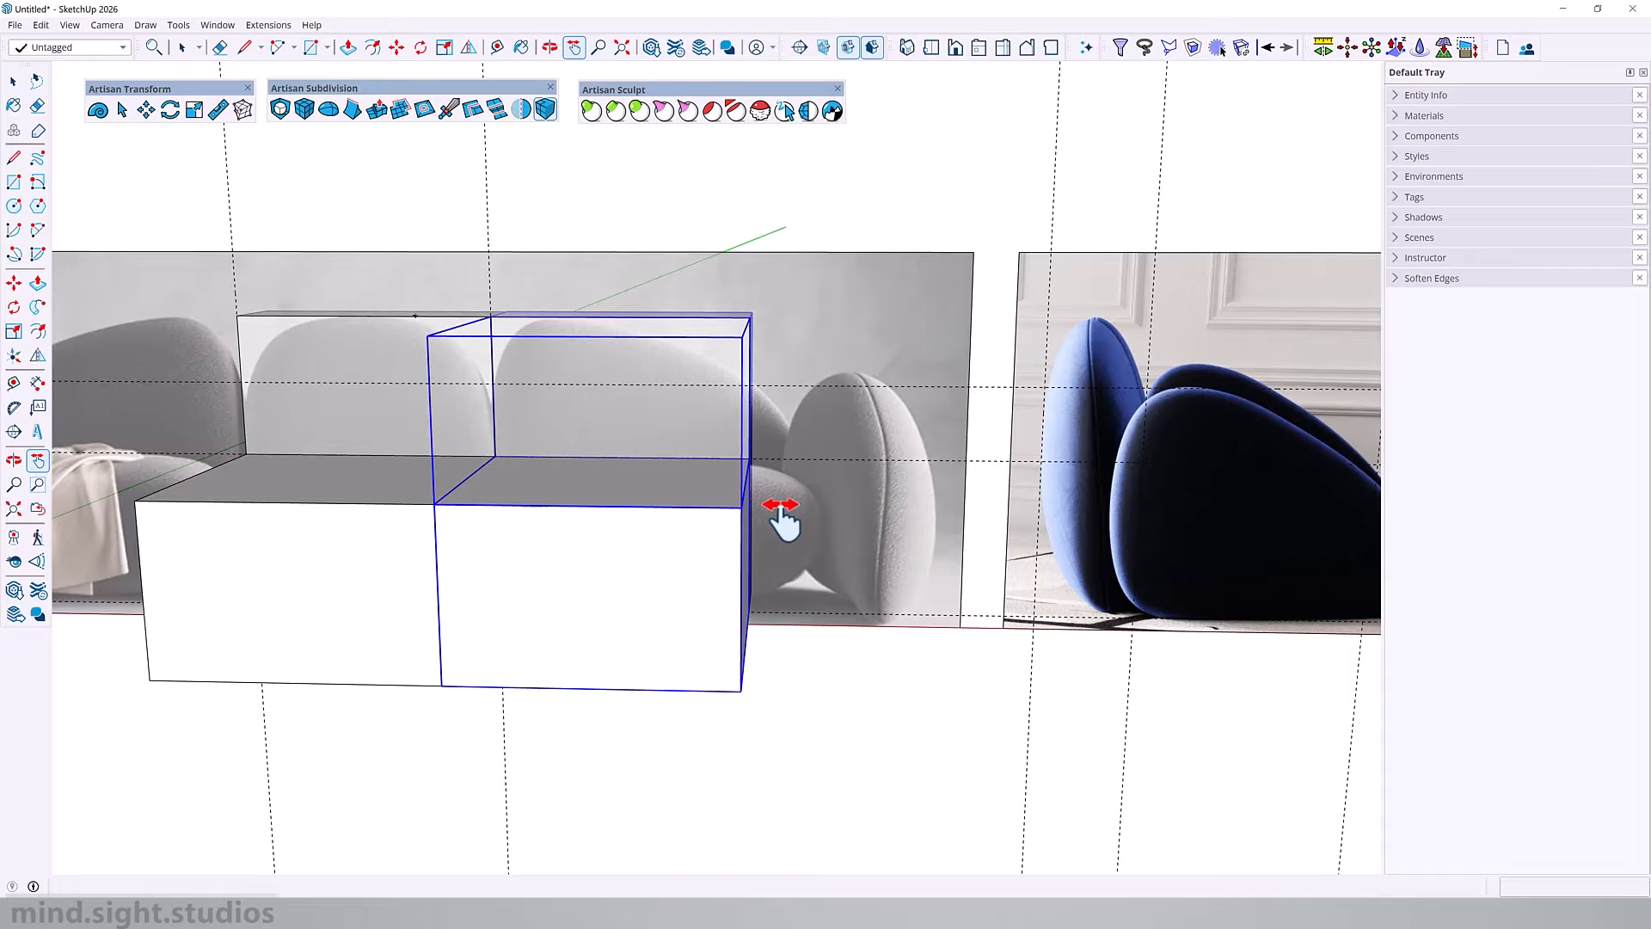
key(space)
right_click(670, 508)
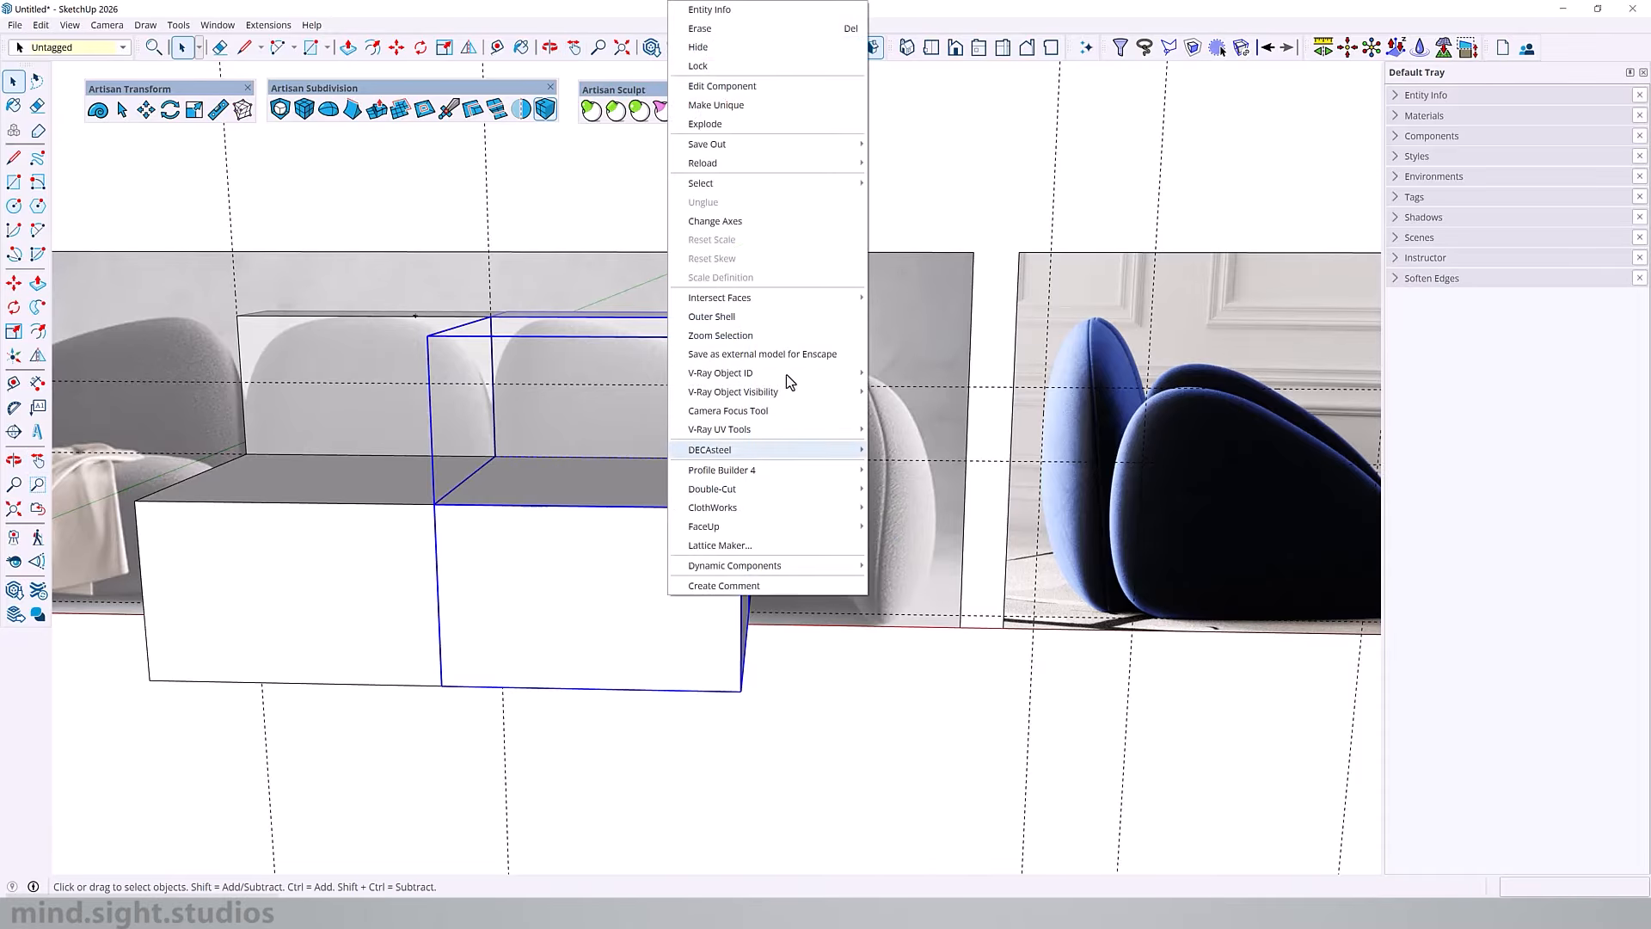
click(745, 106)
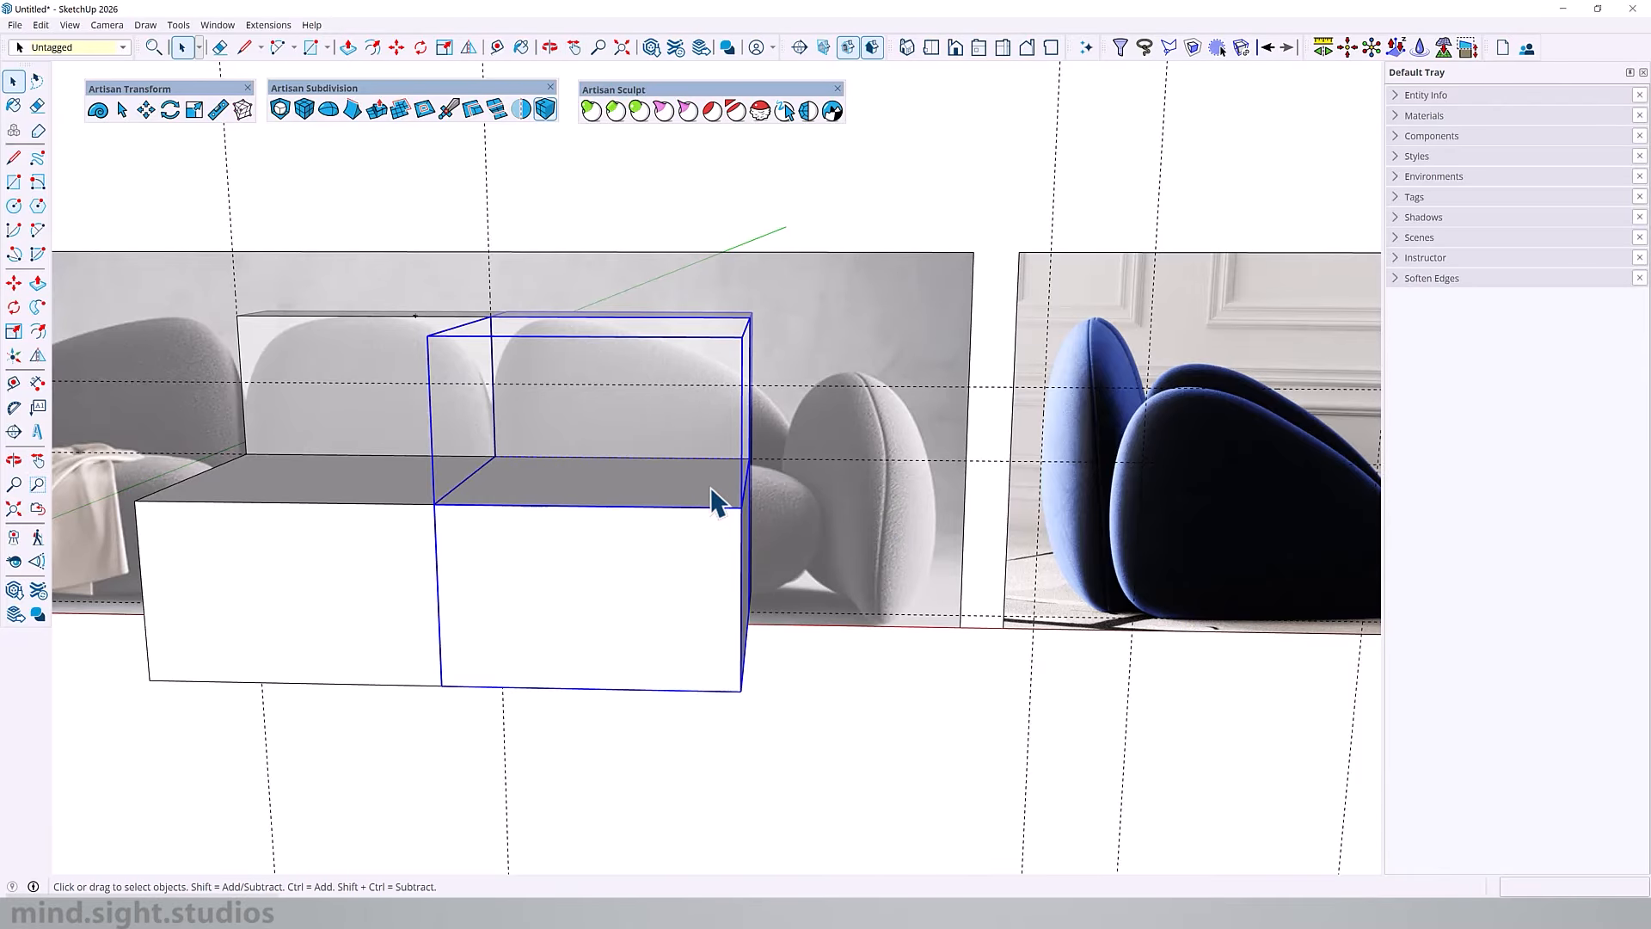
Step: Inside the right seat component, use Deep Stretch to extend the outer side of both seat and backrest outward by 1'
double_click(651, 507)
mouse_move(651, 505)
middle_down()
mouse_move(737, 482)
mouse_move(656, 493)
mouse_move(643, 514)
middle_up()
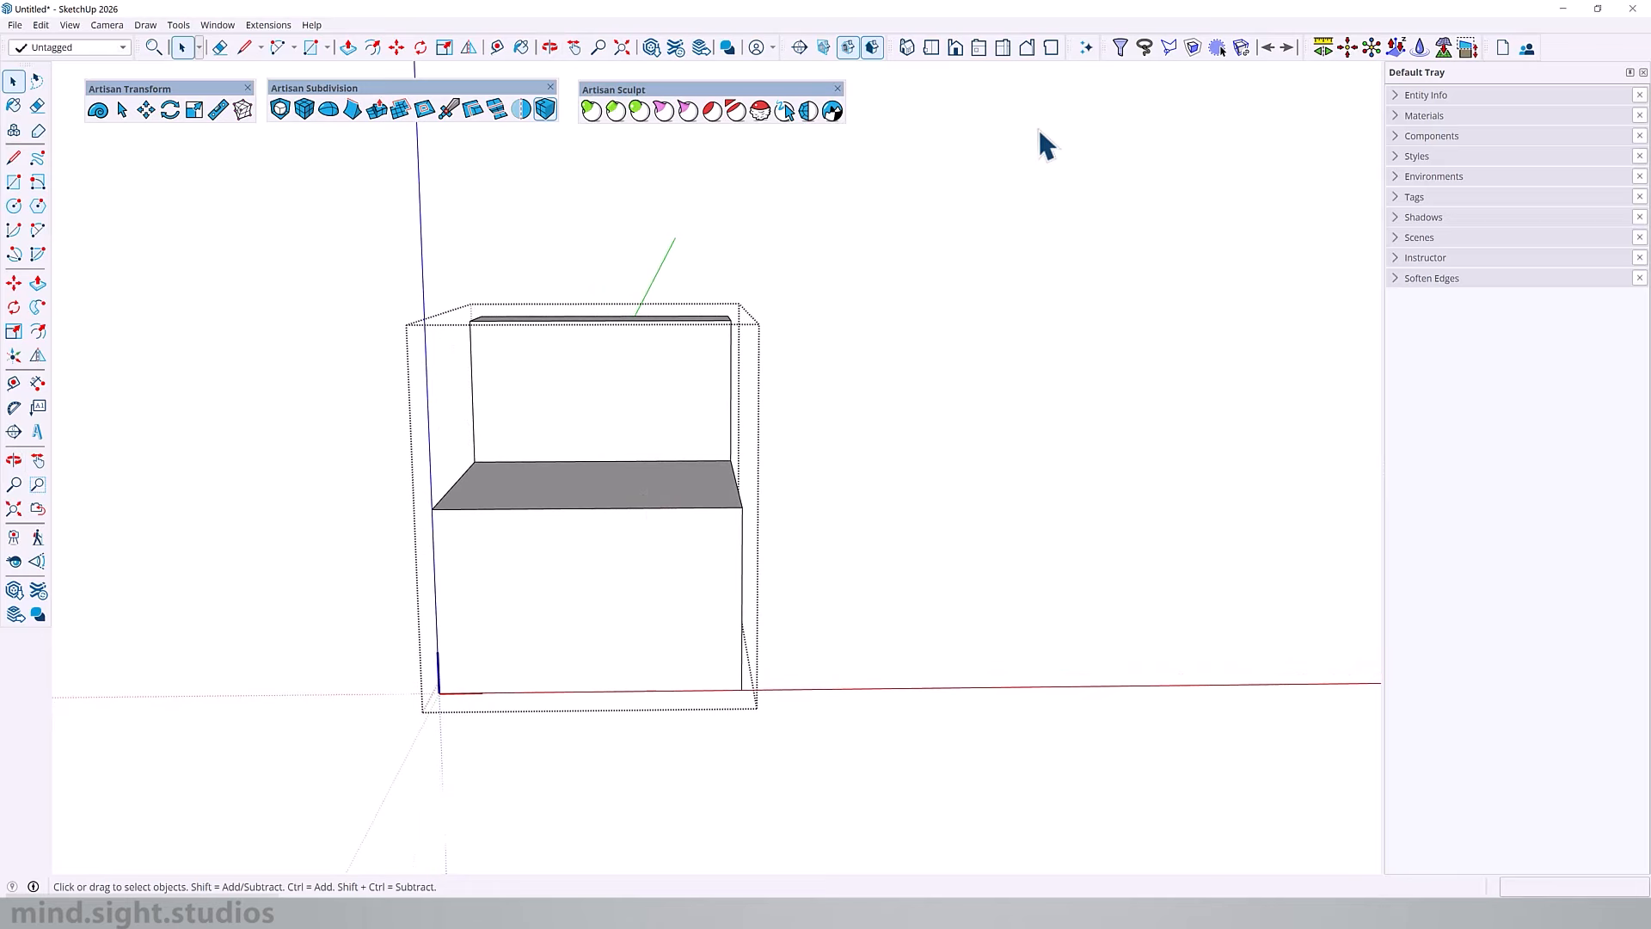
click(1468, 50)
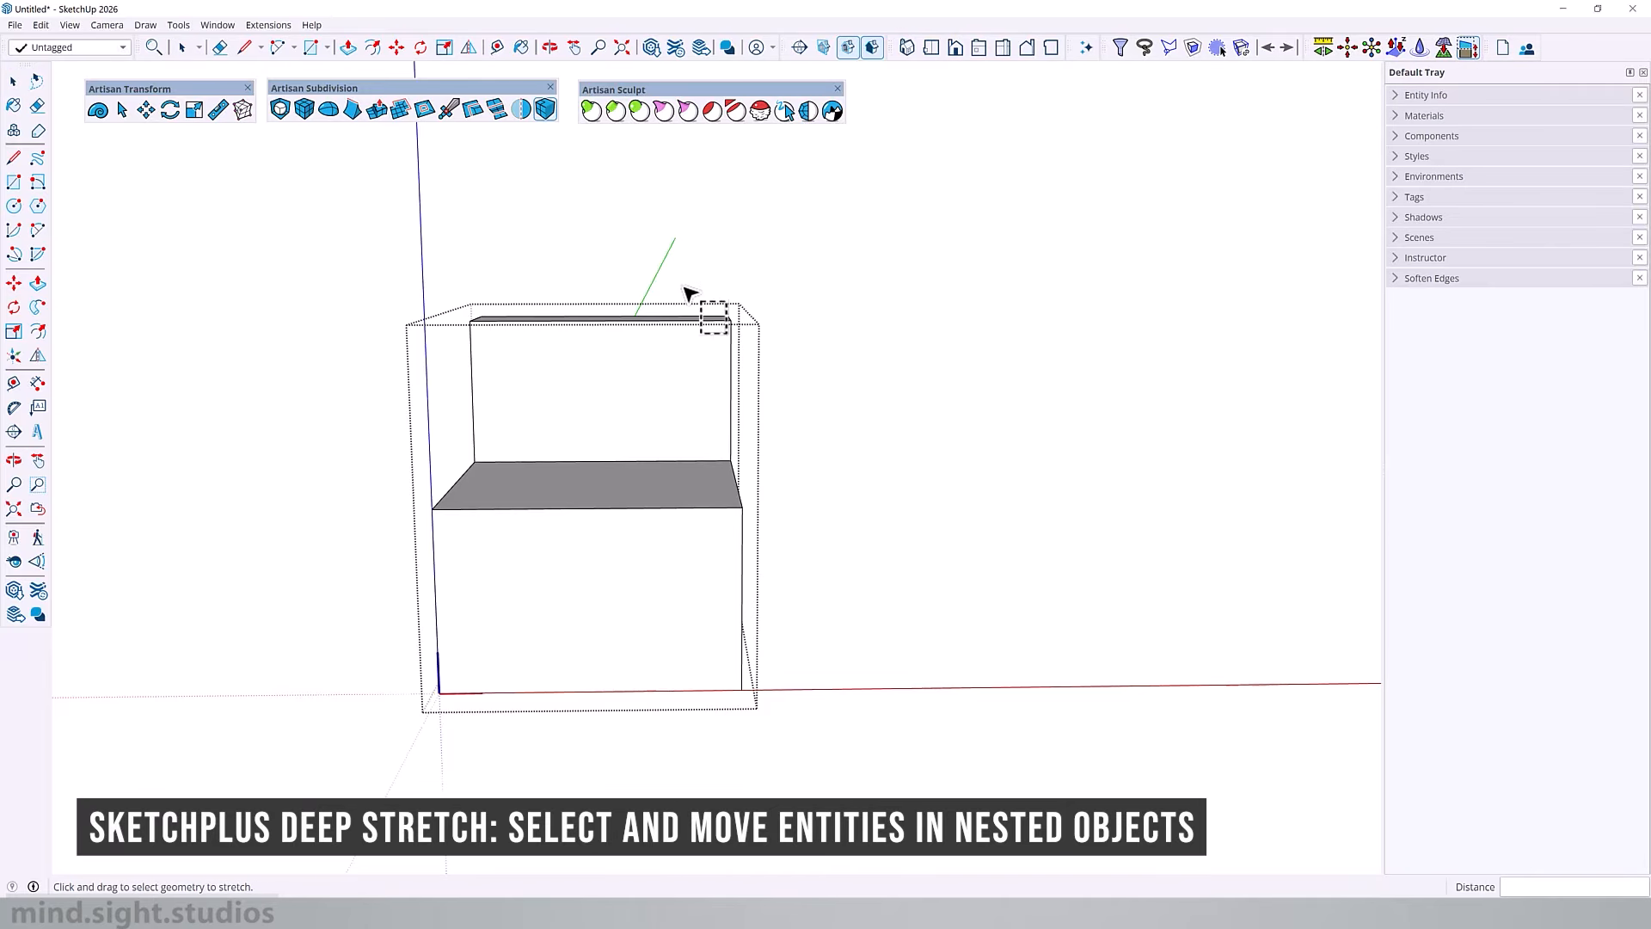
drag(663, 273, 1040, 817)
scroll(724, 464, up, 2)
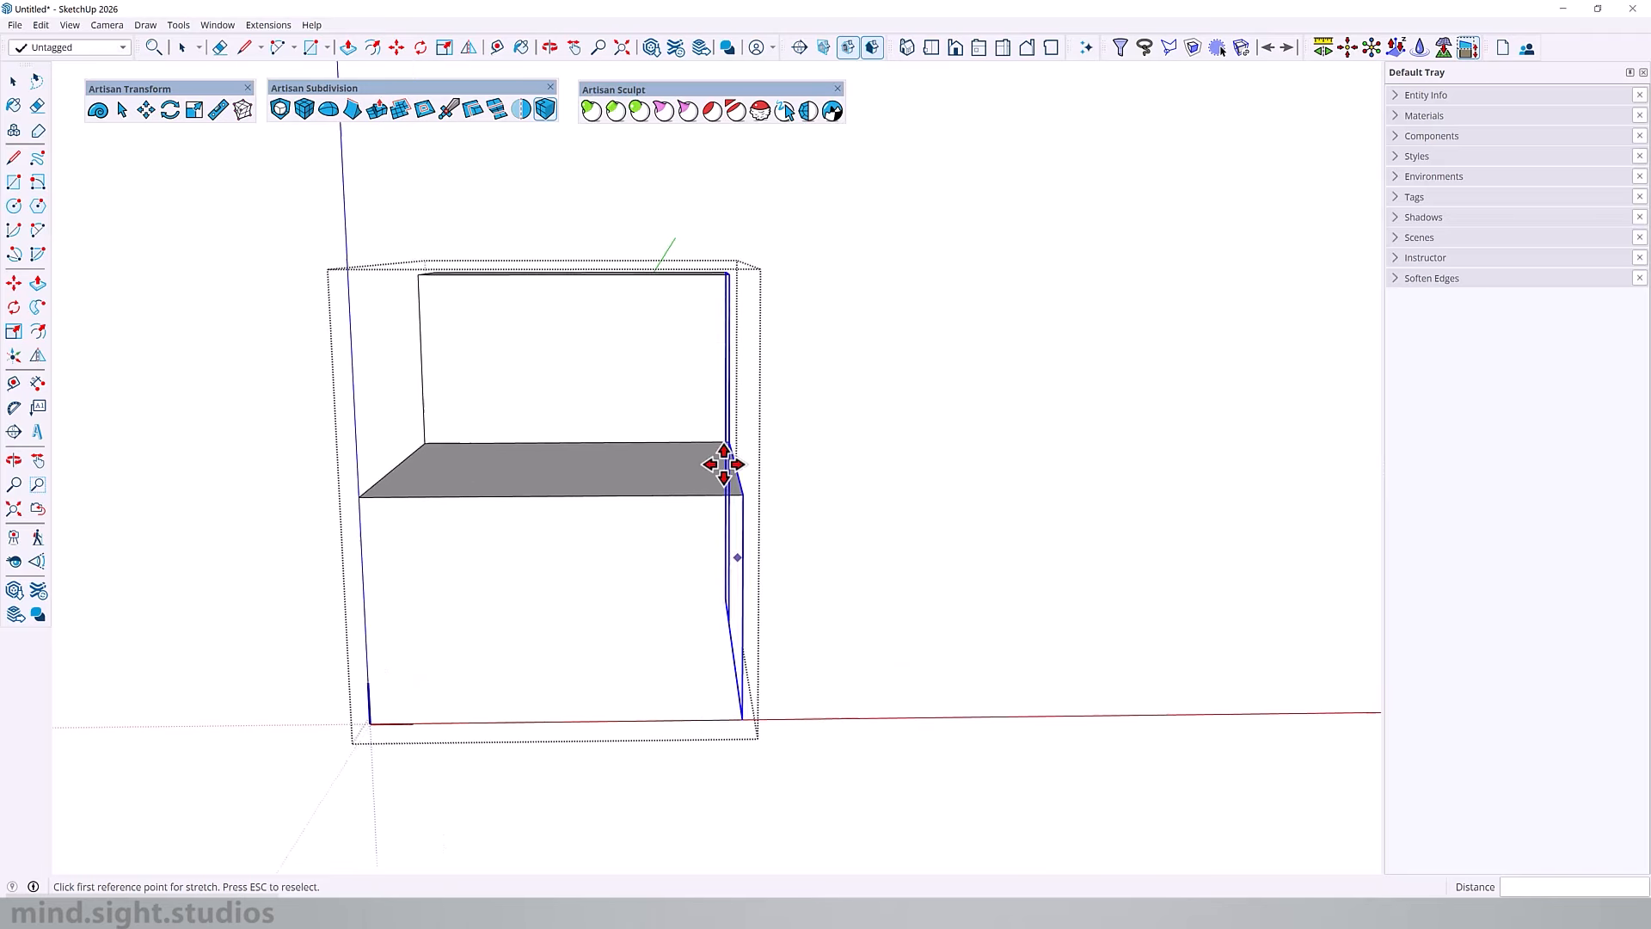
mouse_move(724, 464)
middle_down()
mouse_move(663, 490)
mouse_move(706, 477)
middle_up()
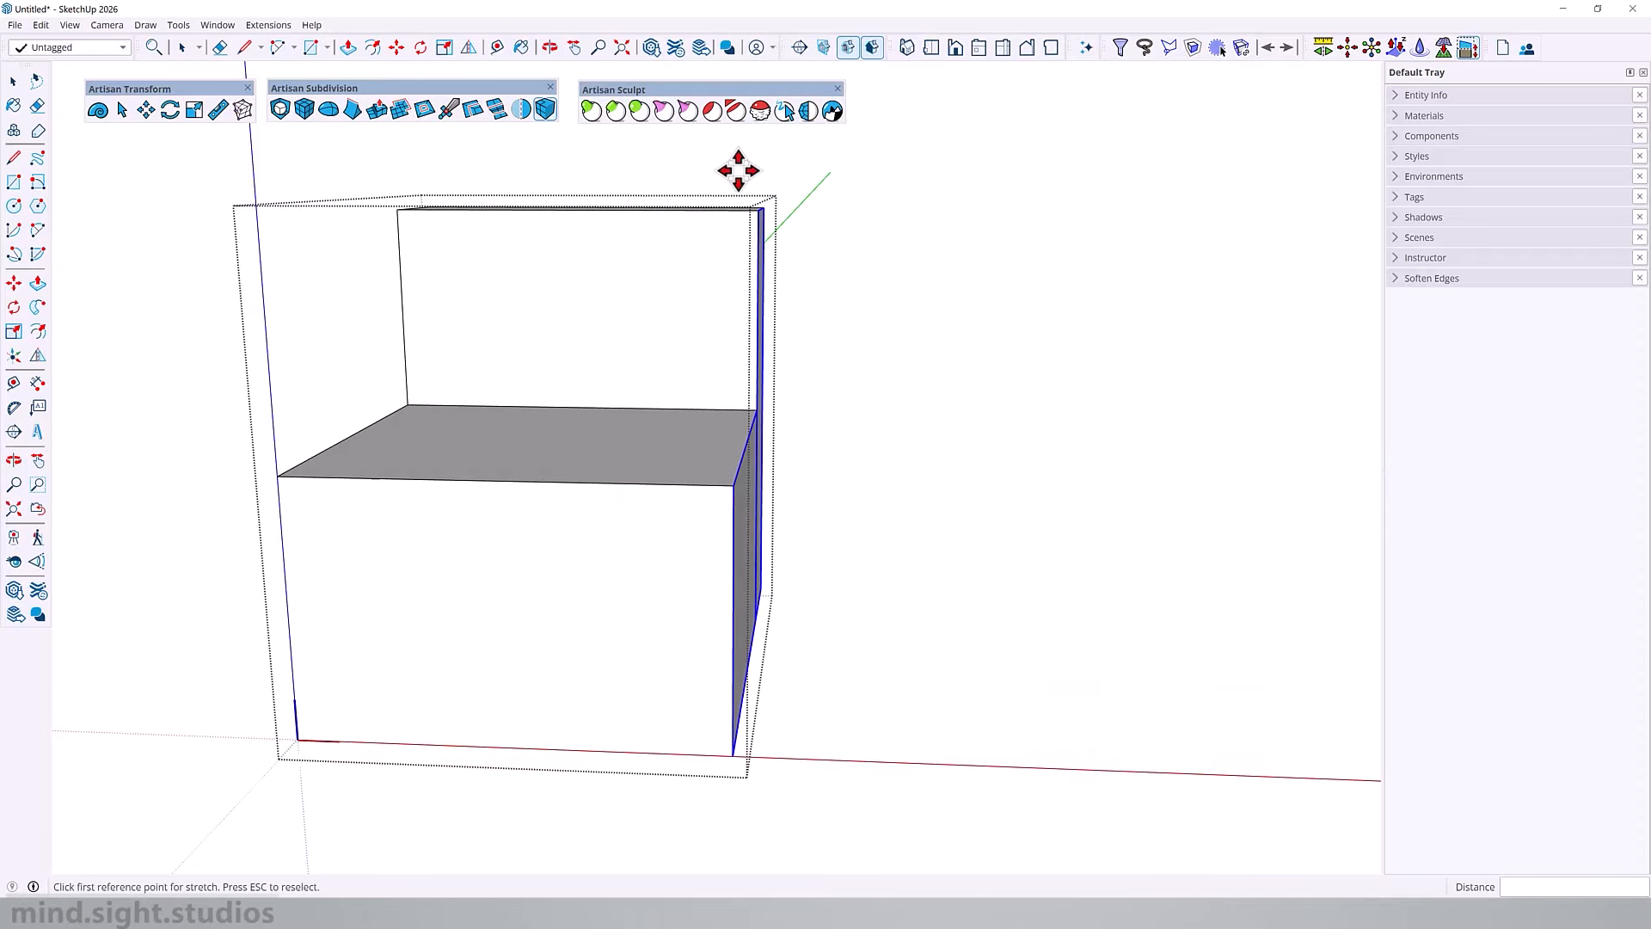
click(825, 382)
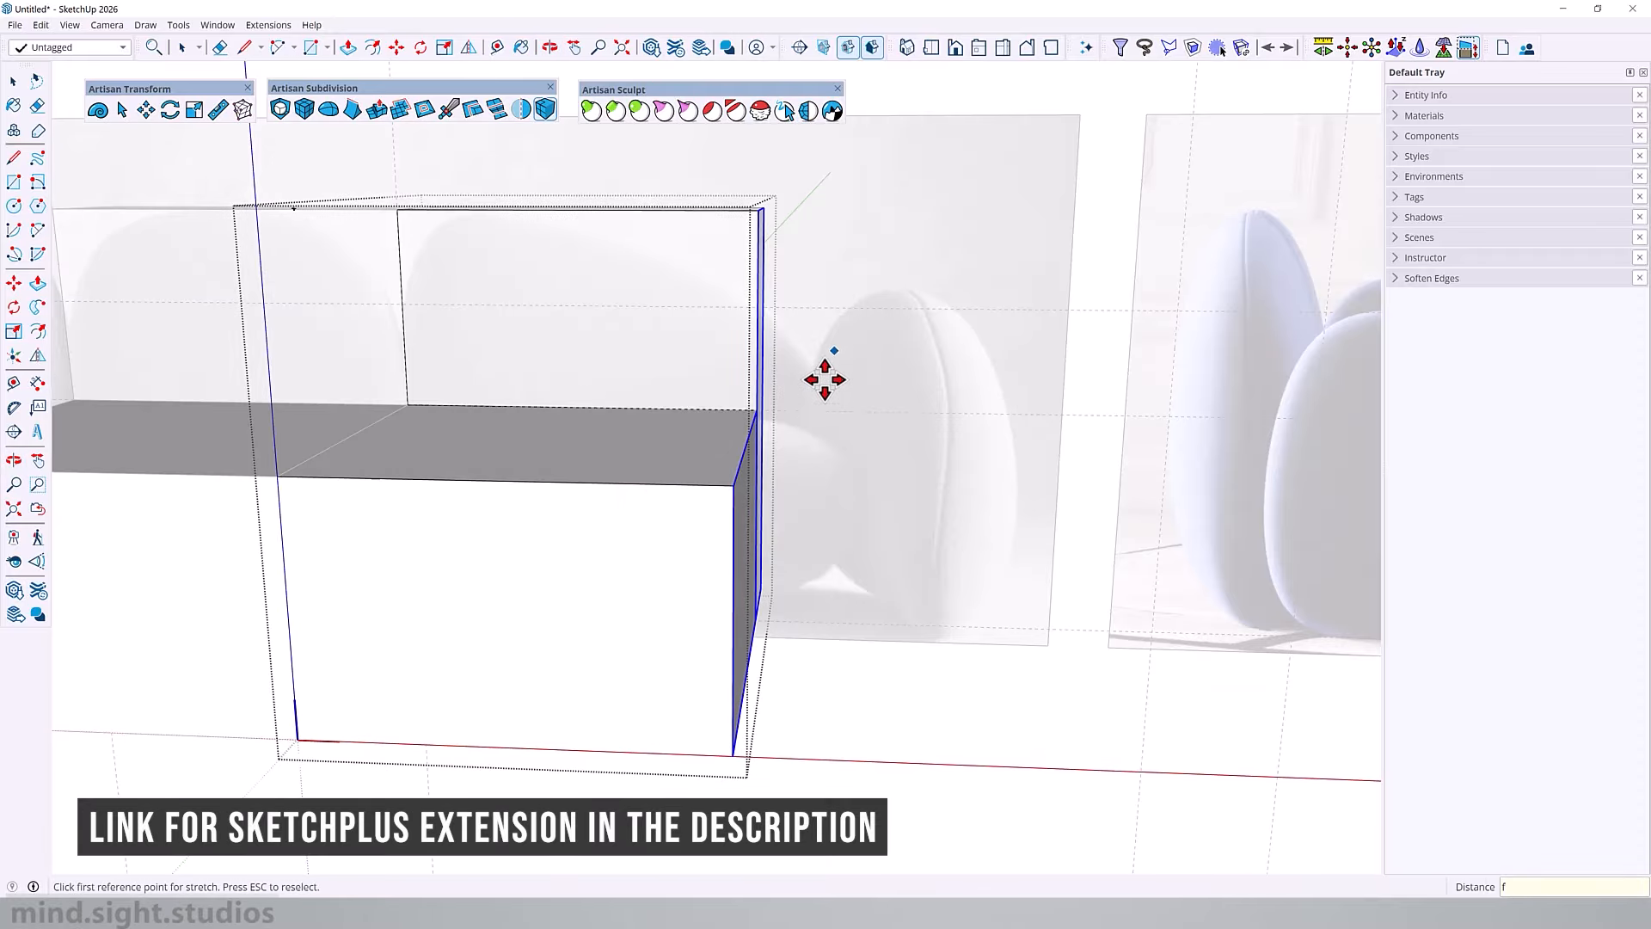
text(1)
key(Return)
key(space)
click(914, 387)
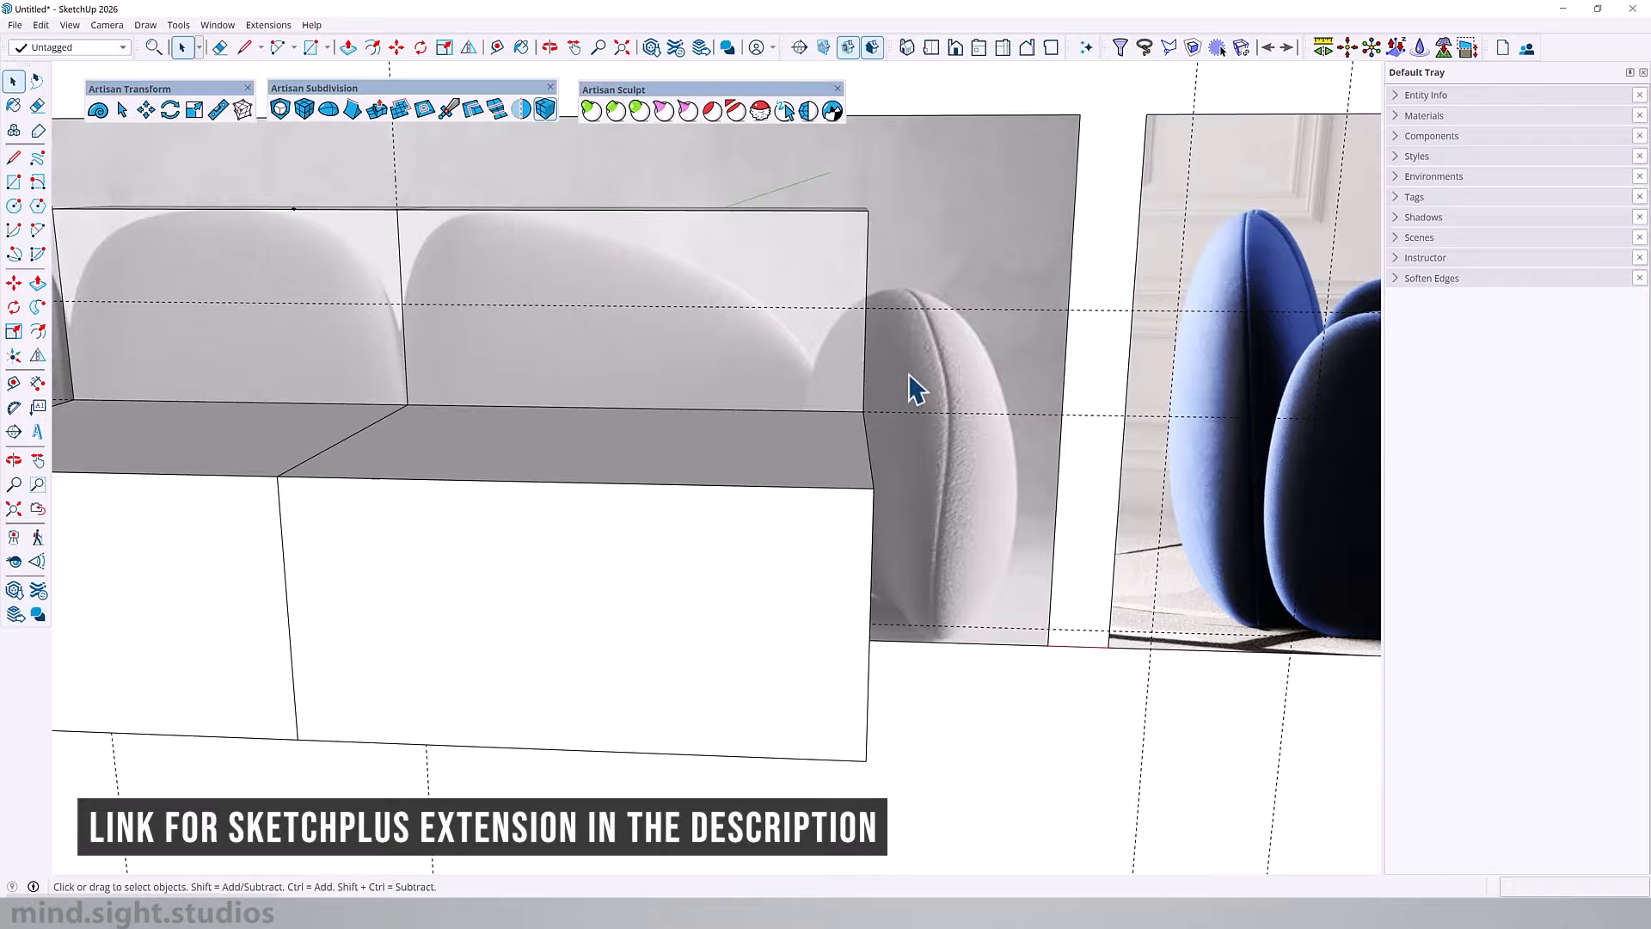
Step: Draw an upright 3' by 1'6" armrest rectangle from the right seat's rear bottom corner, parallel to the front reference image
scroll(913, 387, down, 4)
middle_drag(913, 387, 813, 438)
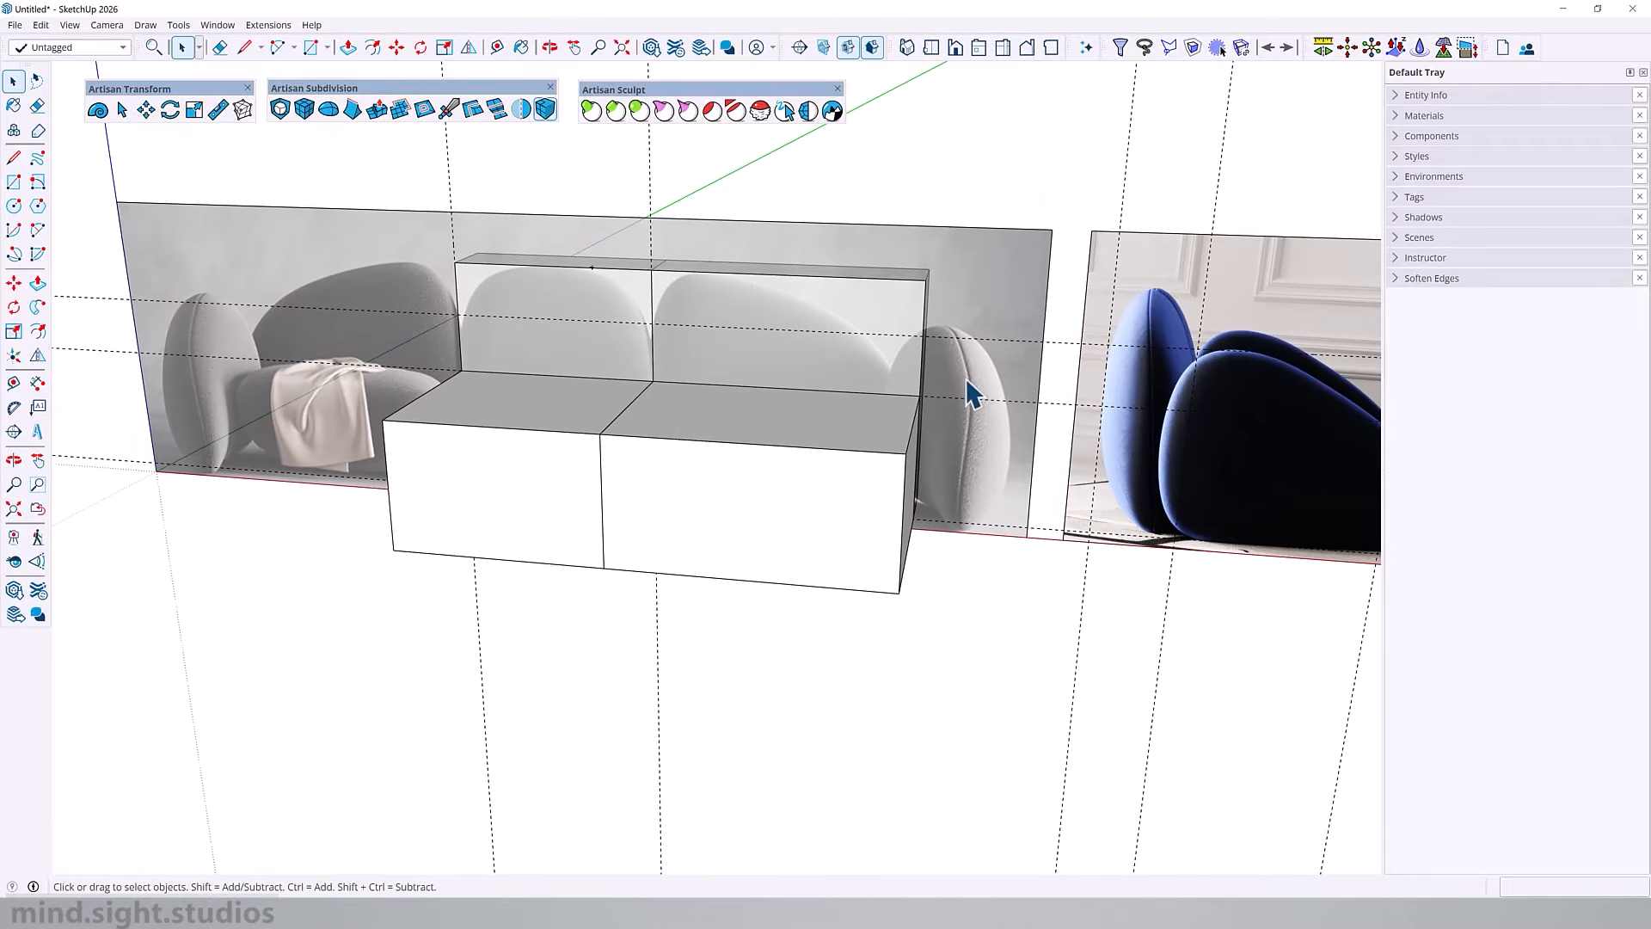
scroll(963, 420, up, 2)
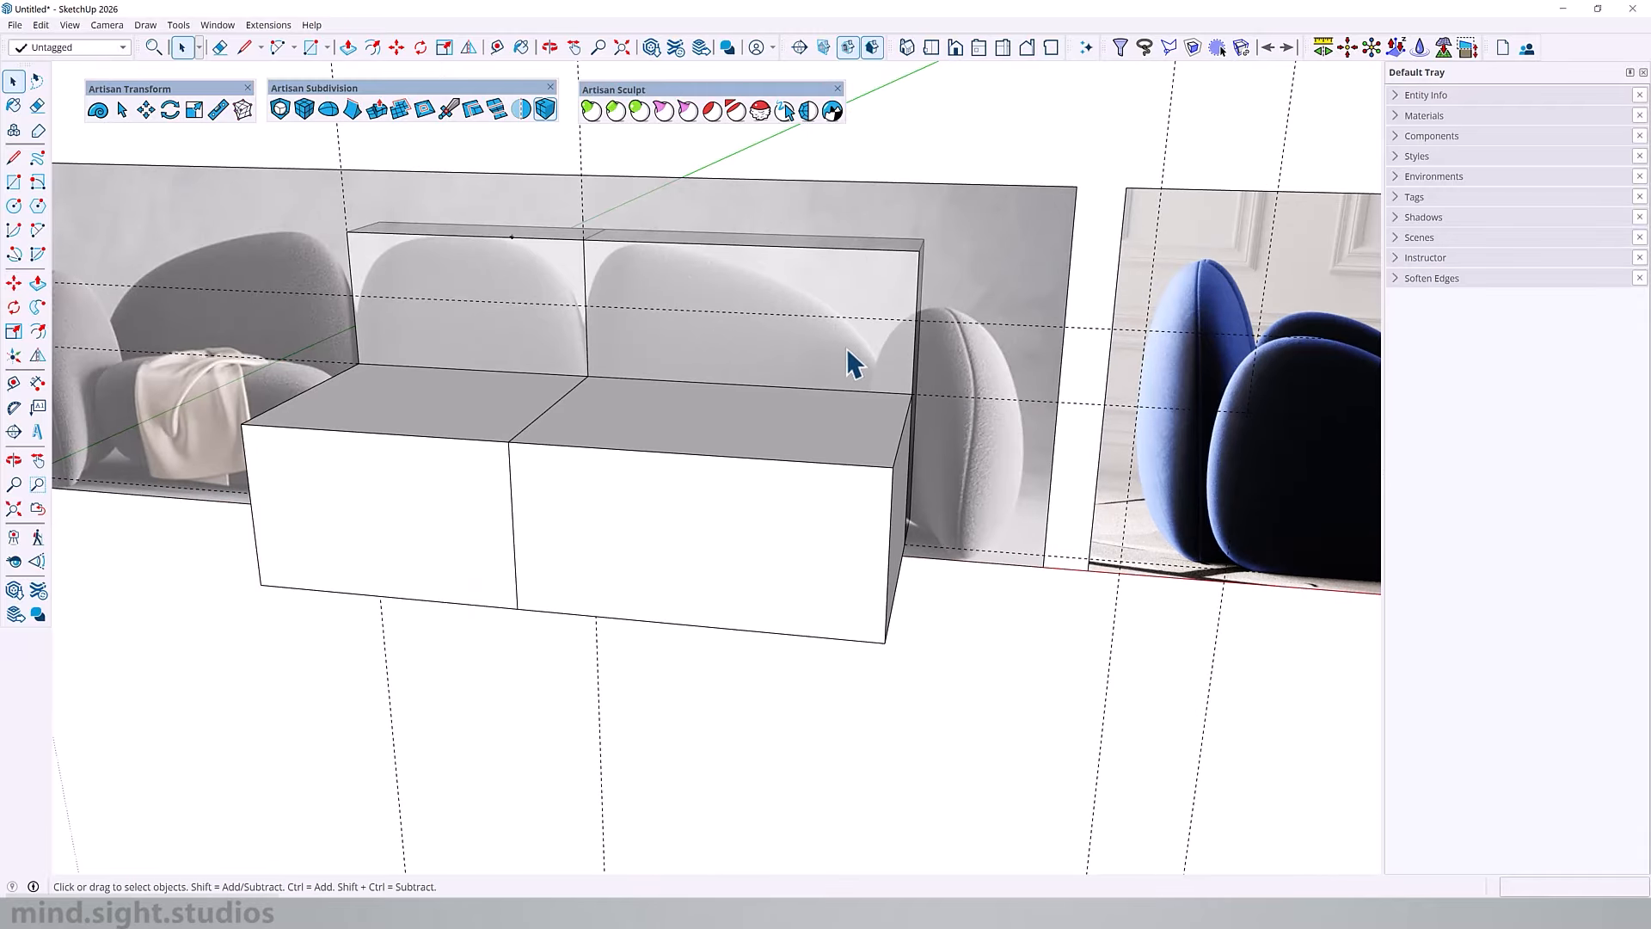
key(r)
scroll(912, 525, up, 4)
middle_drag(903, 516, 795, 503)
click(878, 539)
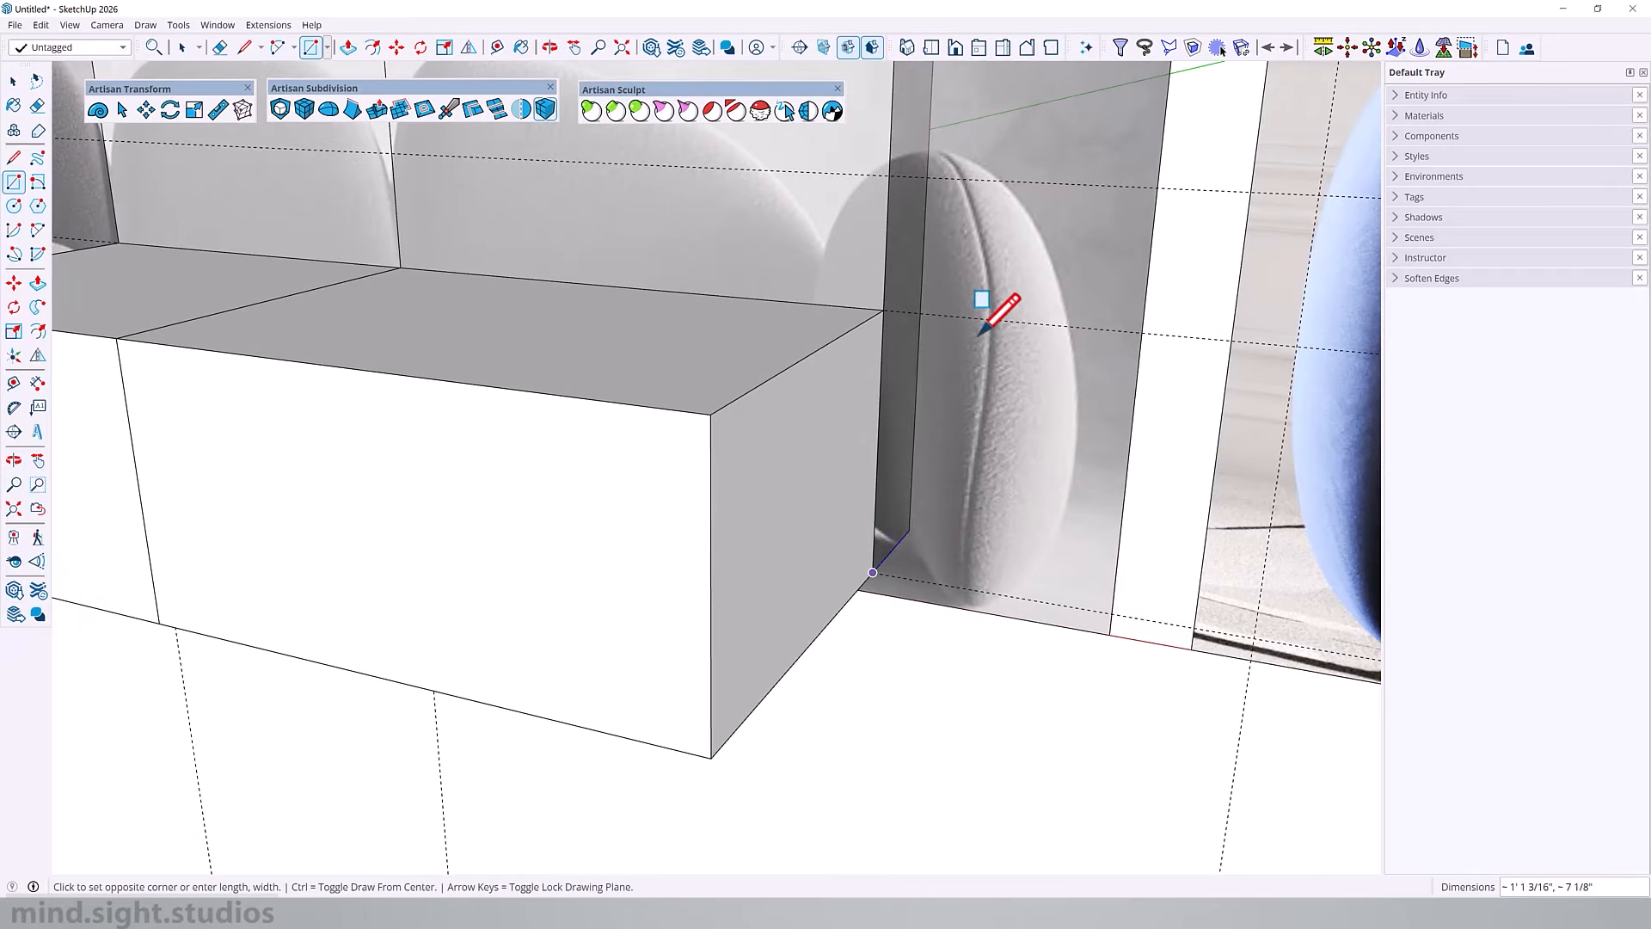
scroll(982, 334, down, 3)
text(3',1'6")
key(Return)
Step: Extrude the armrest rectangle 4' 6" forward past the seat front
key(p)
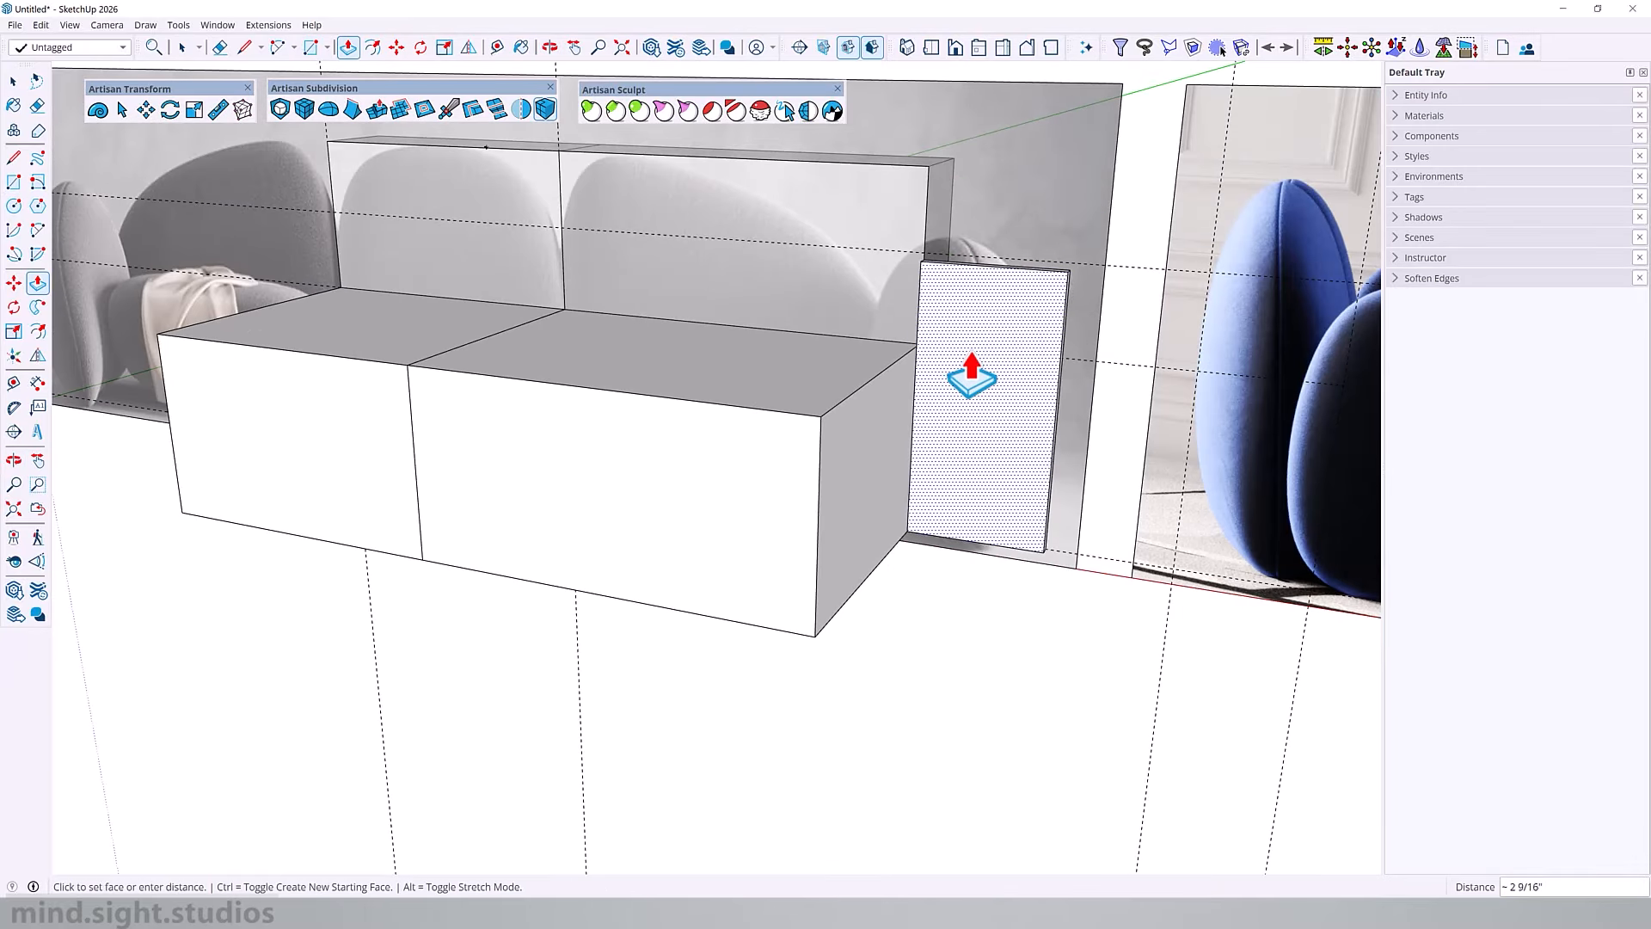
scroll(978, 380, down, 3)
key(Return)
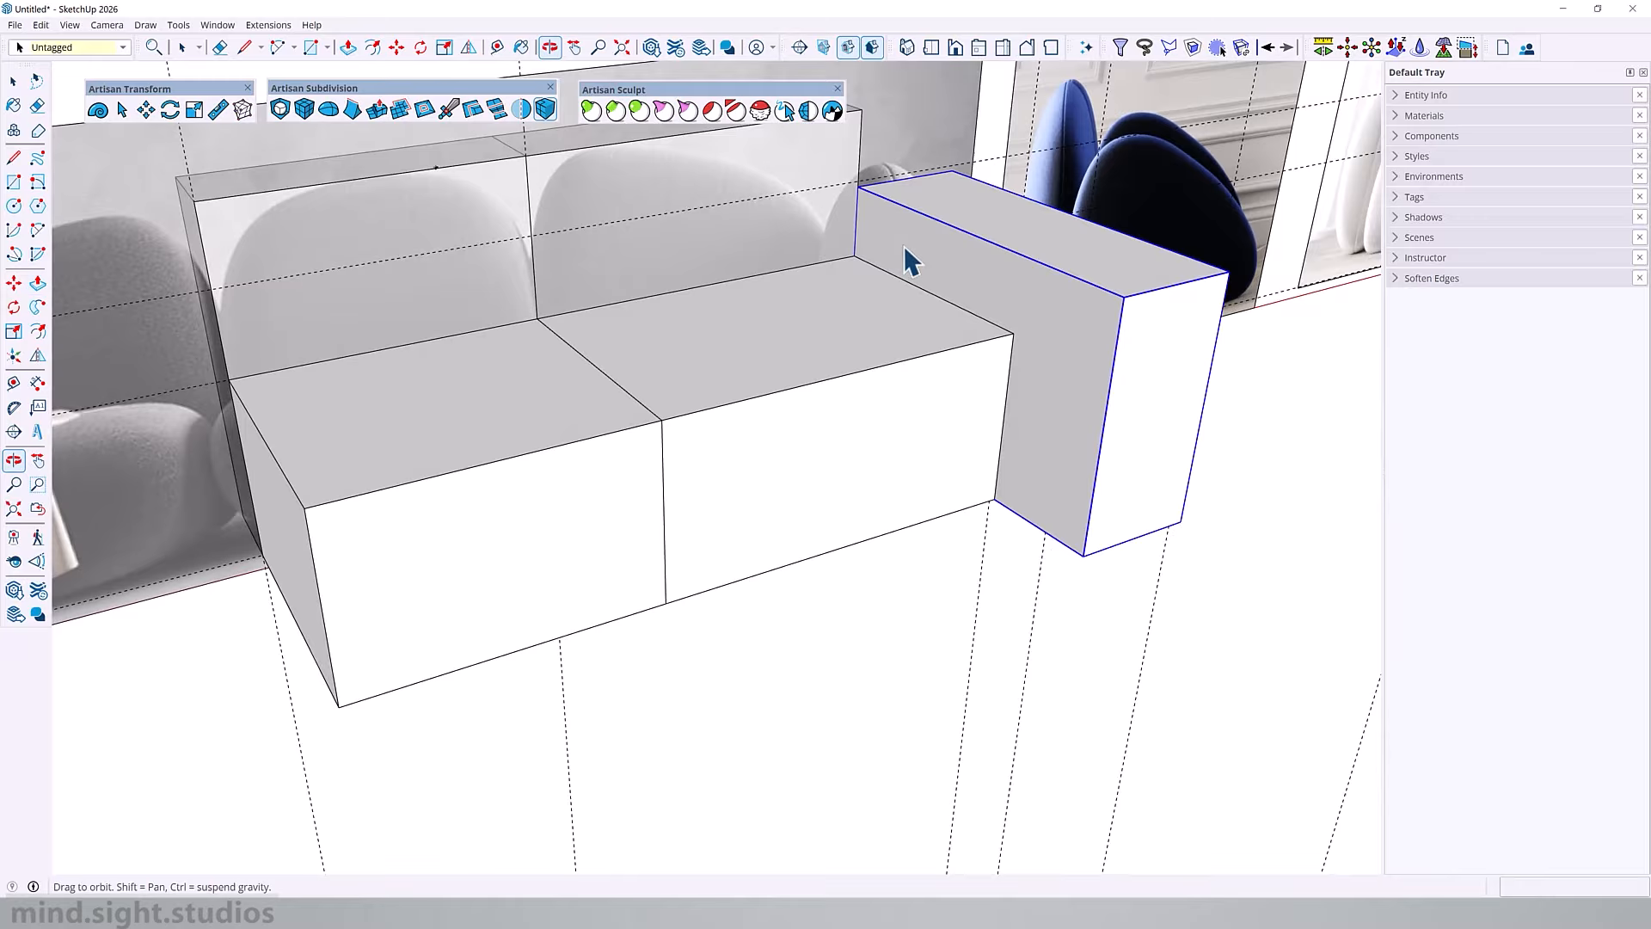
Step: Cut the armrest block and paste it in place inside the right seat component
middle_drag(910, 266, 940, 369)
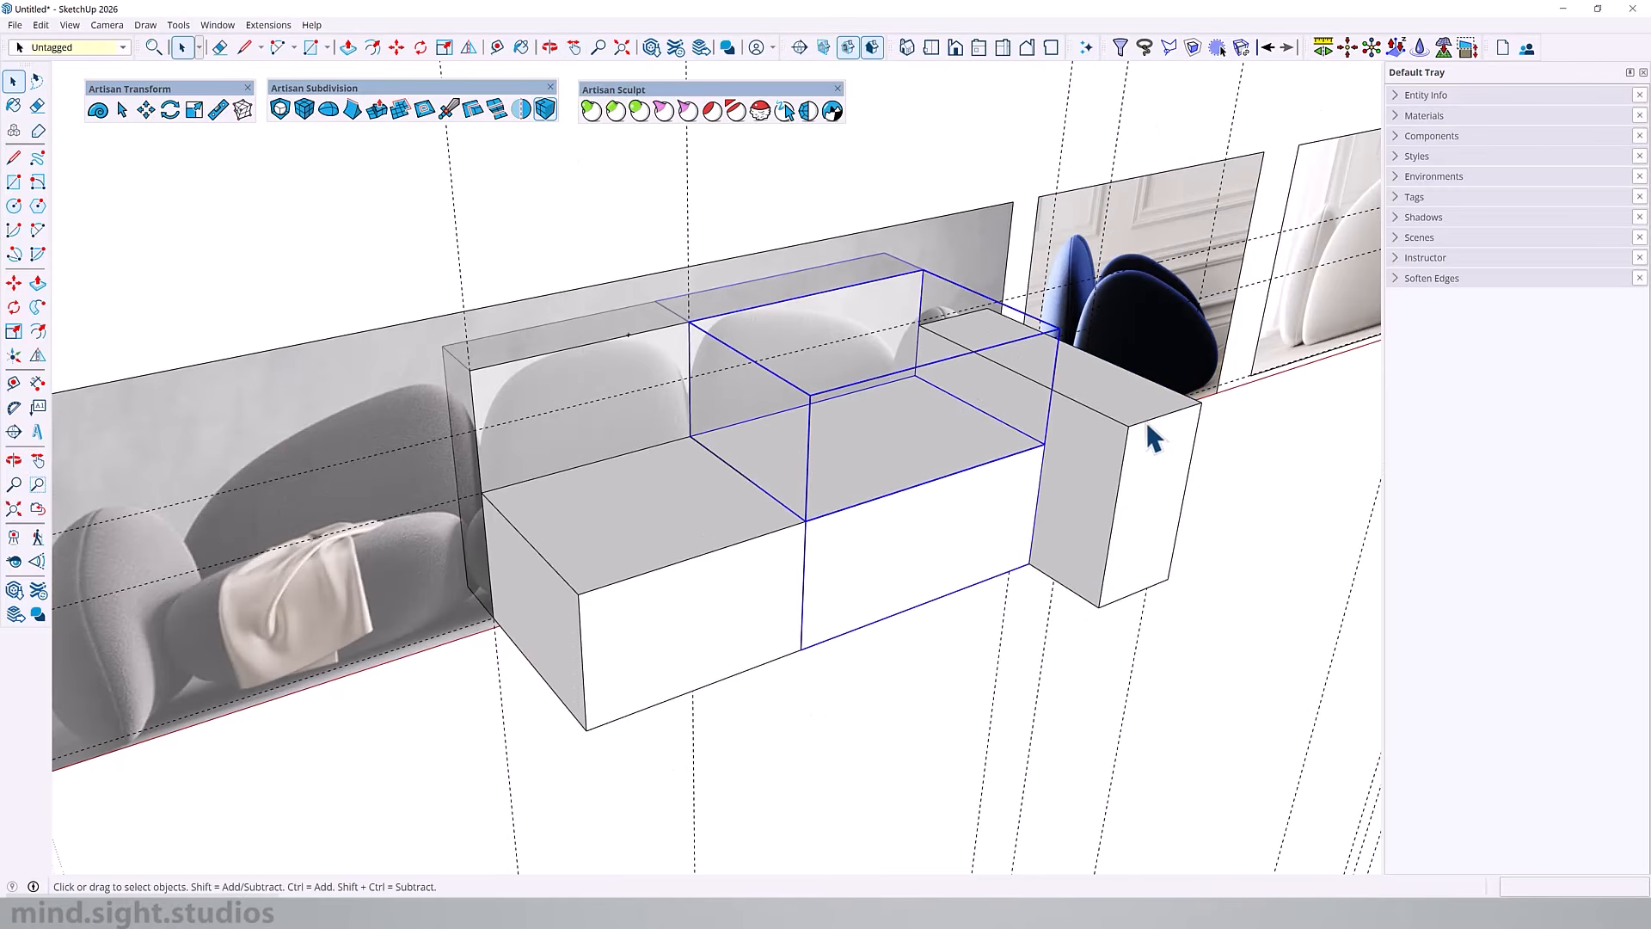
shift+click(1114, 411)
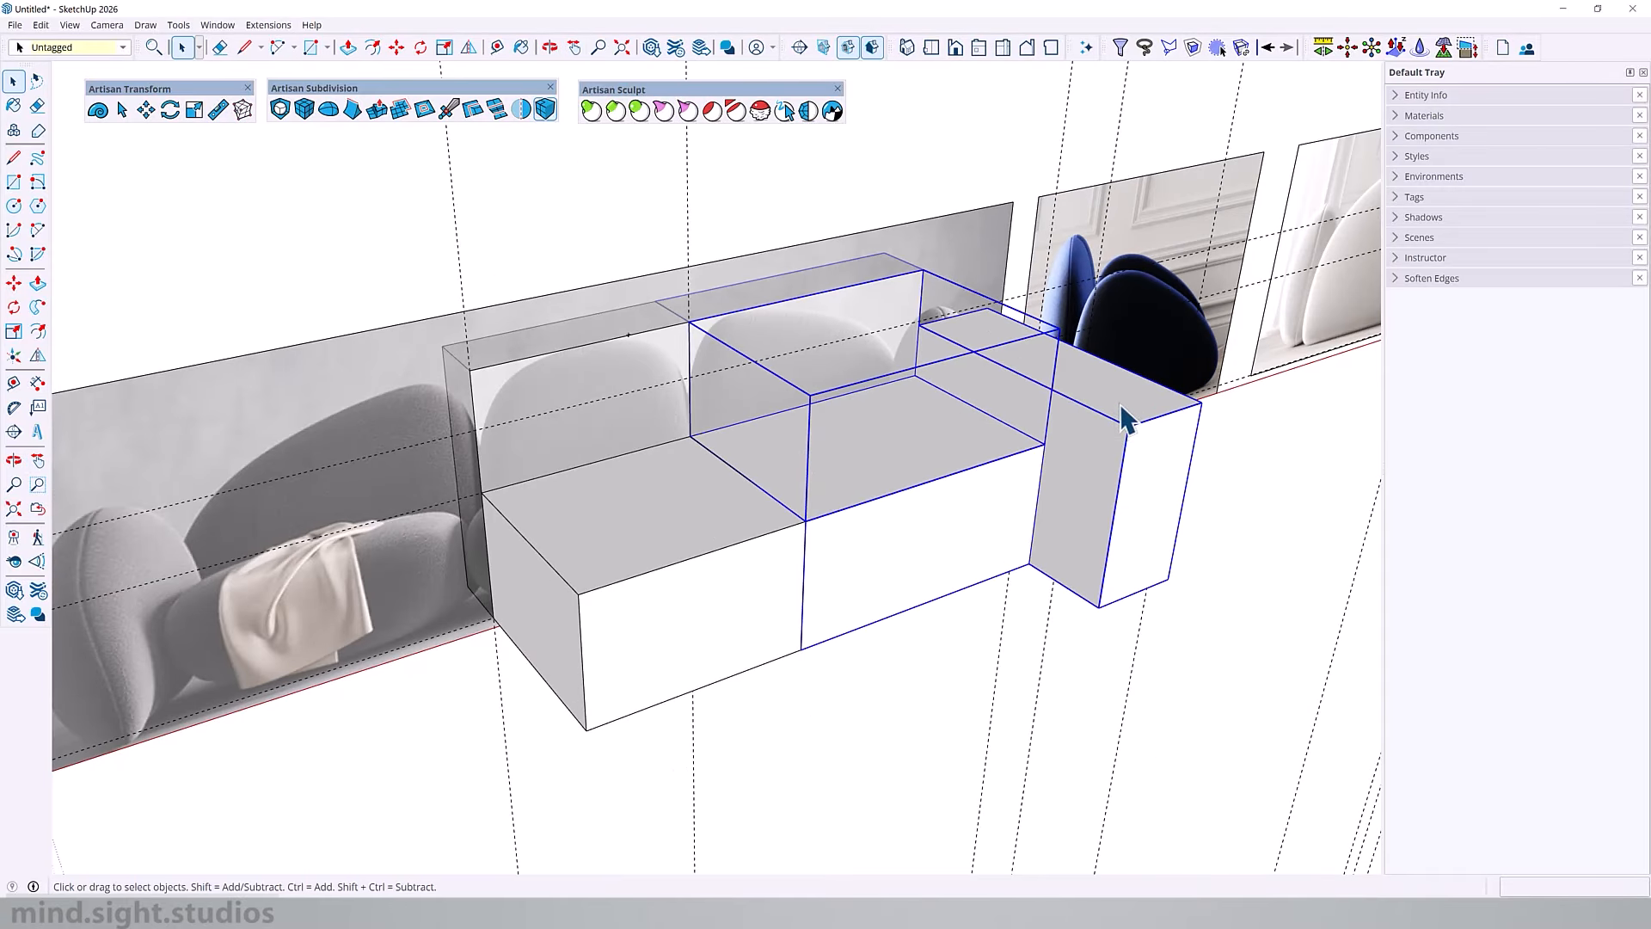
click(1123, 419)
key(Delete)
double_click(954, 435)
click(927, 387)
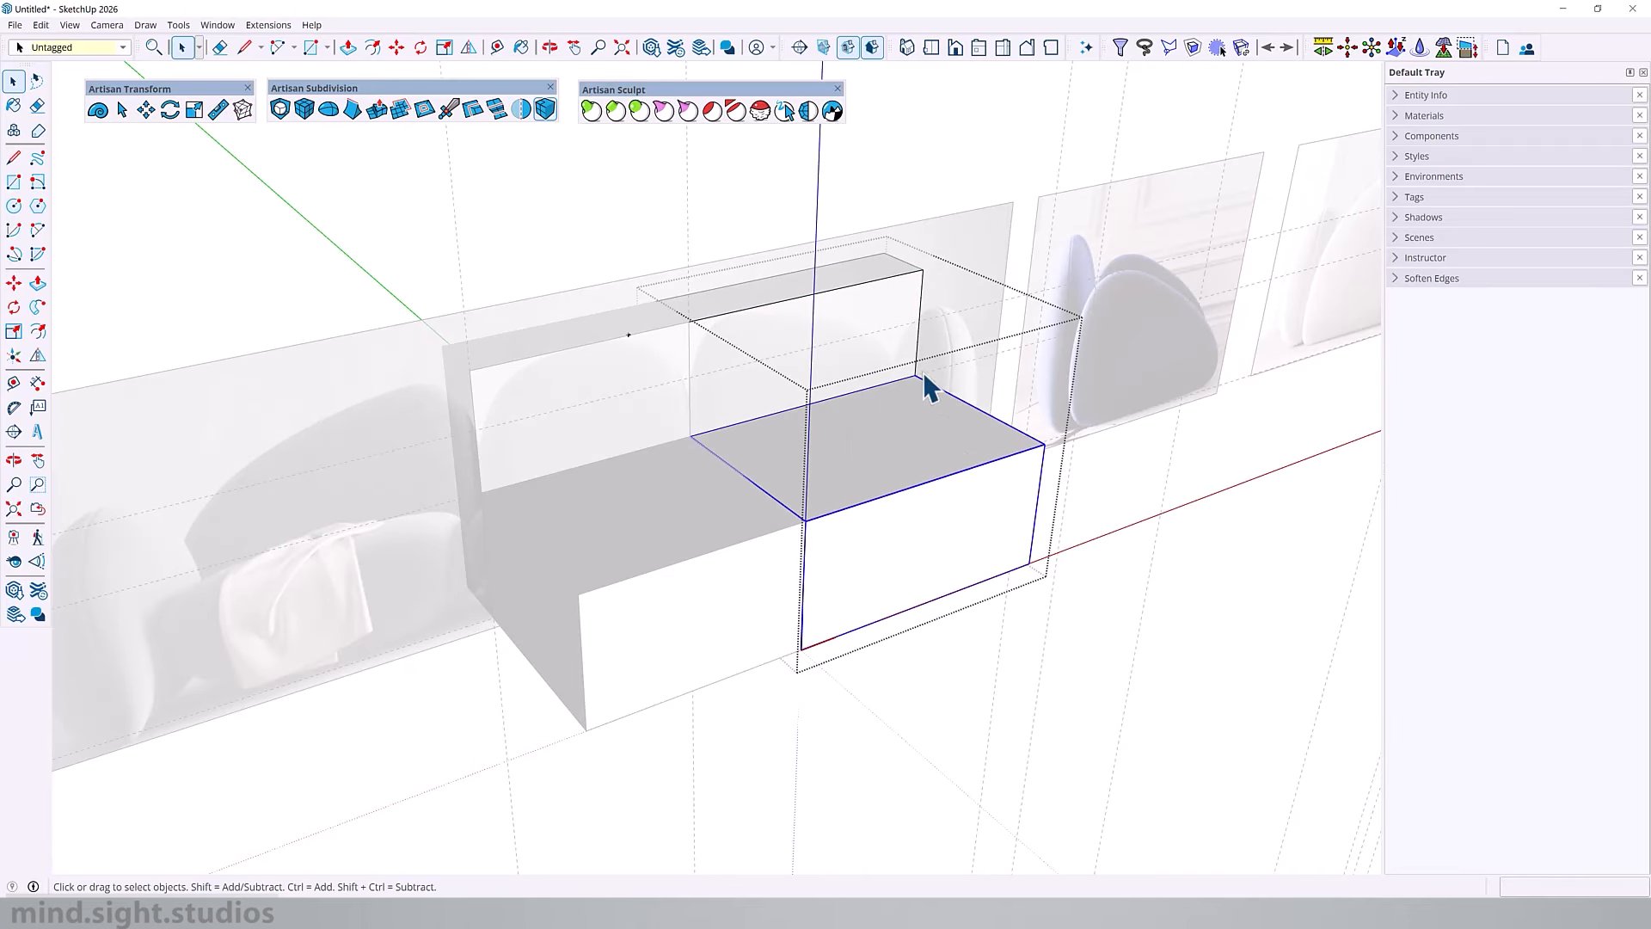
key(ctrl+z)
key(ctrl+z)
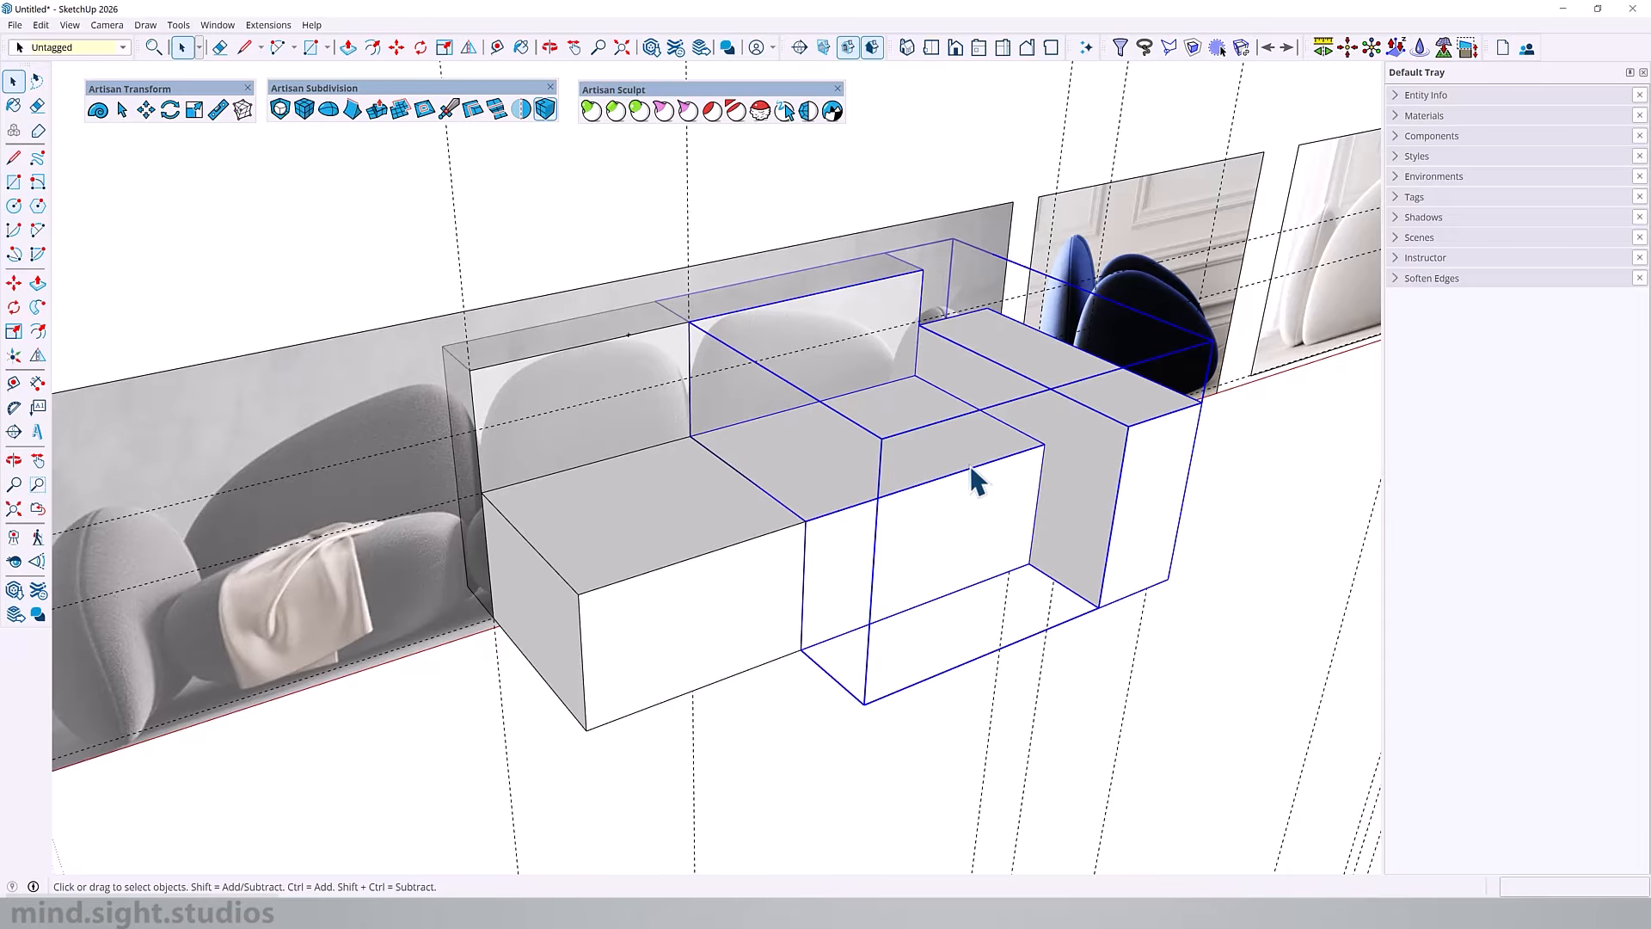
Step: Flip a copy of the right seat and armrest component to the left, offsetting the red mirror plane 4' 7 5/8" to the centre seat's middle
click(37, 356)
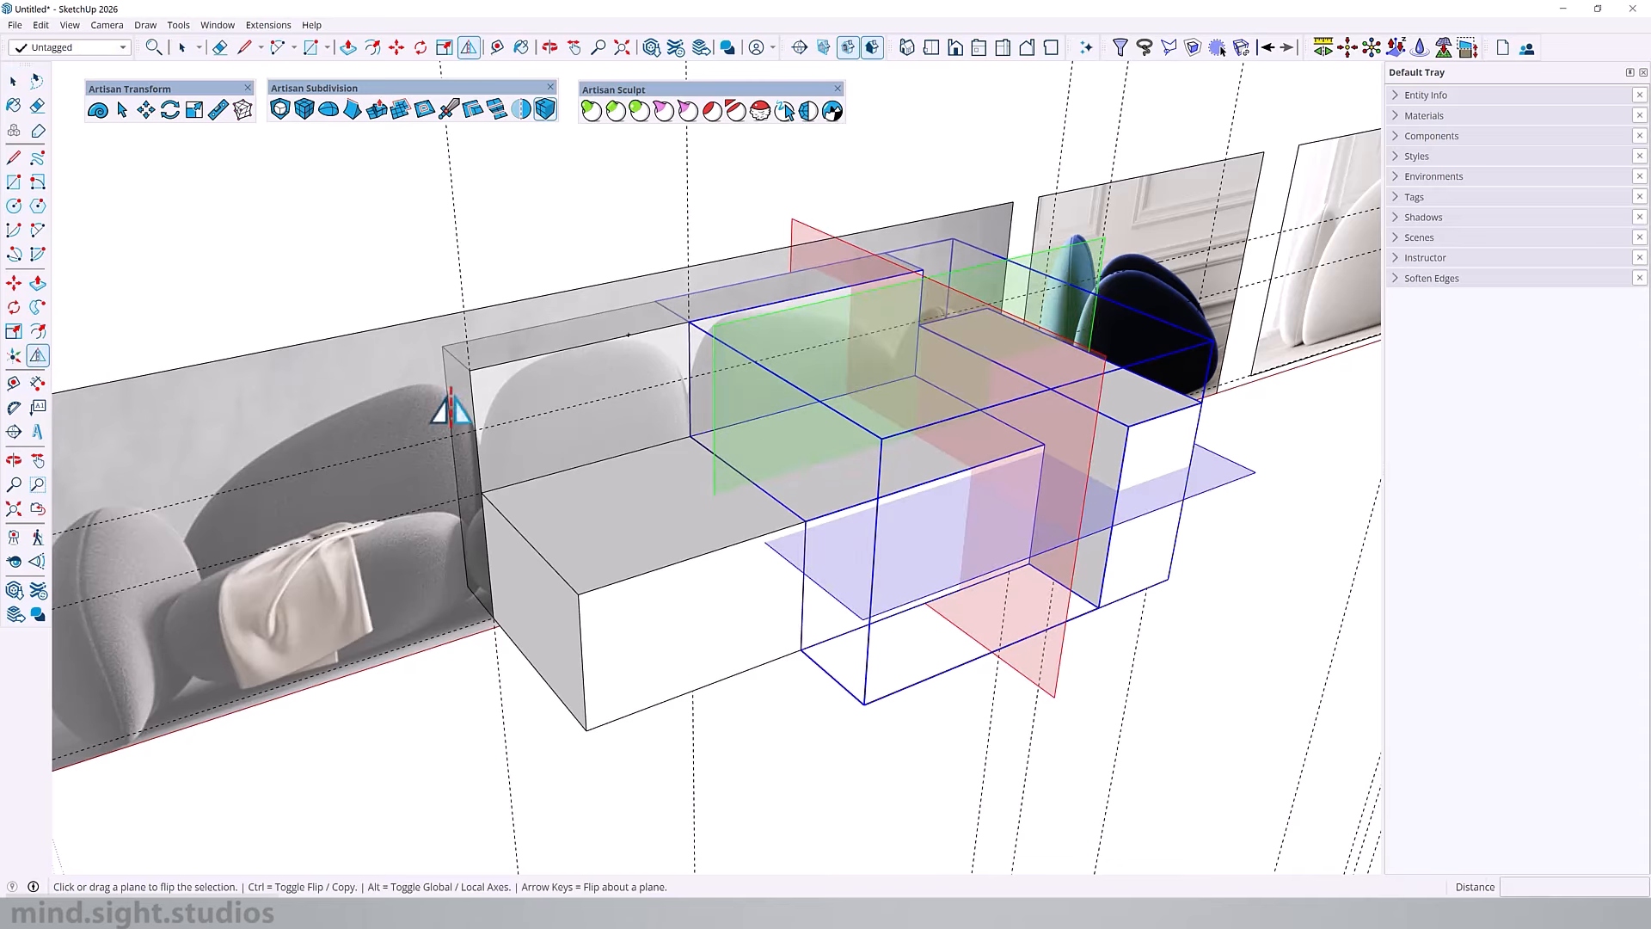
key(ctrl)
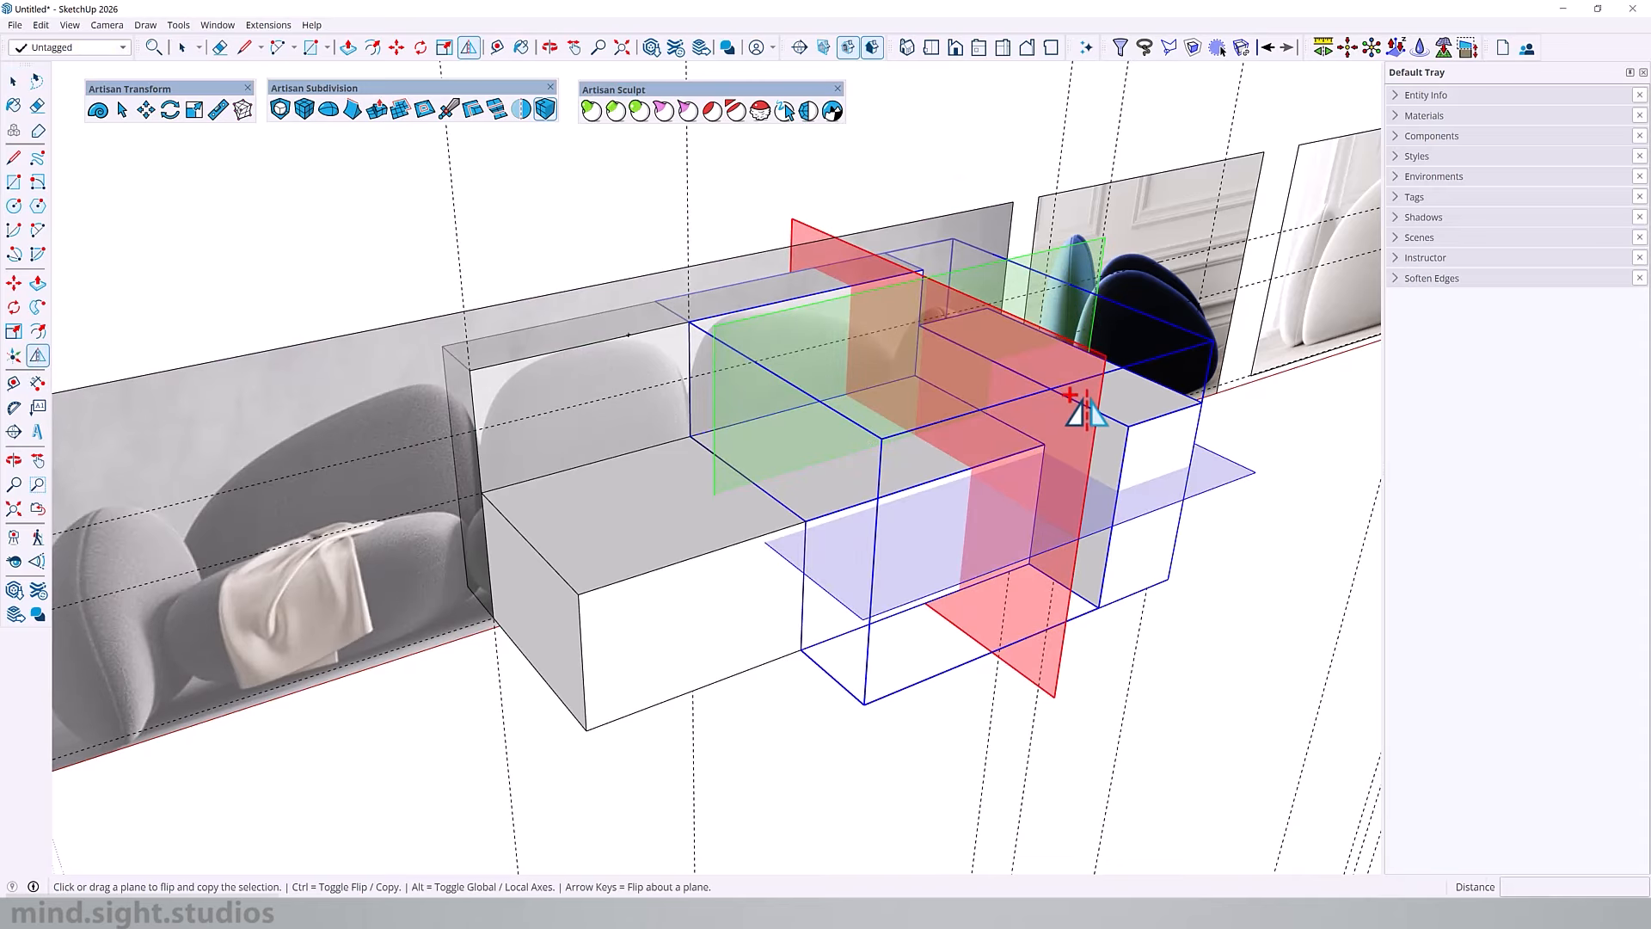
drag(1085, 404, 696, 567)
scroll(936, 385, down, 3)
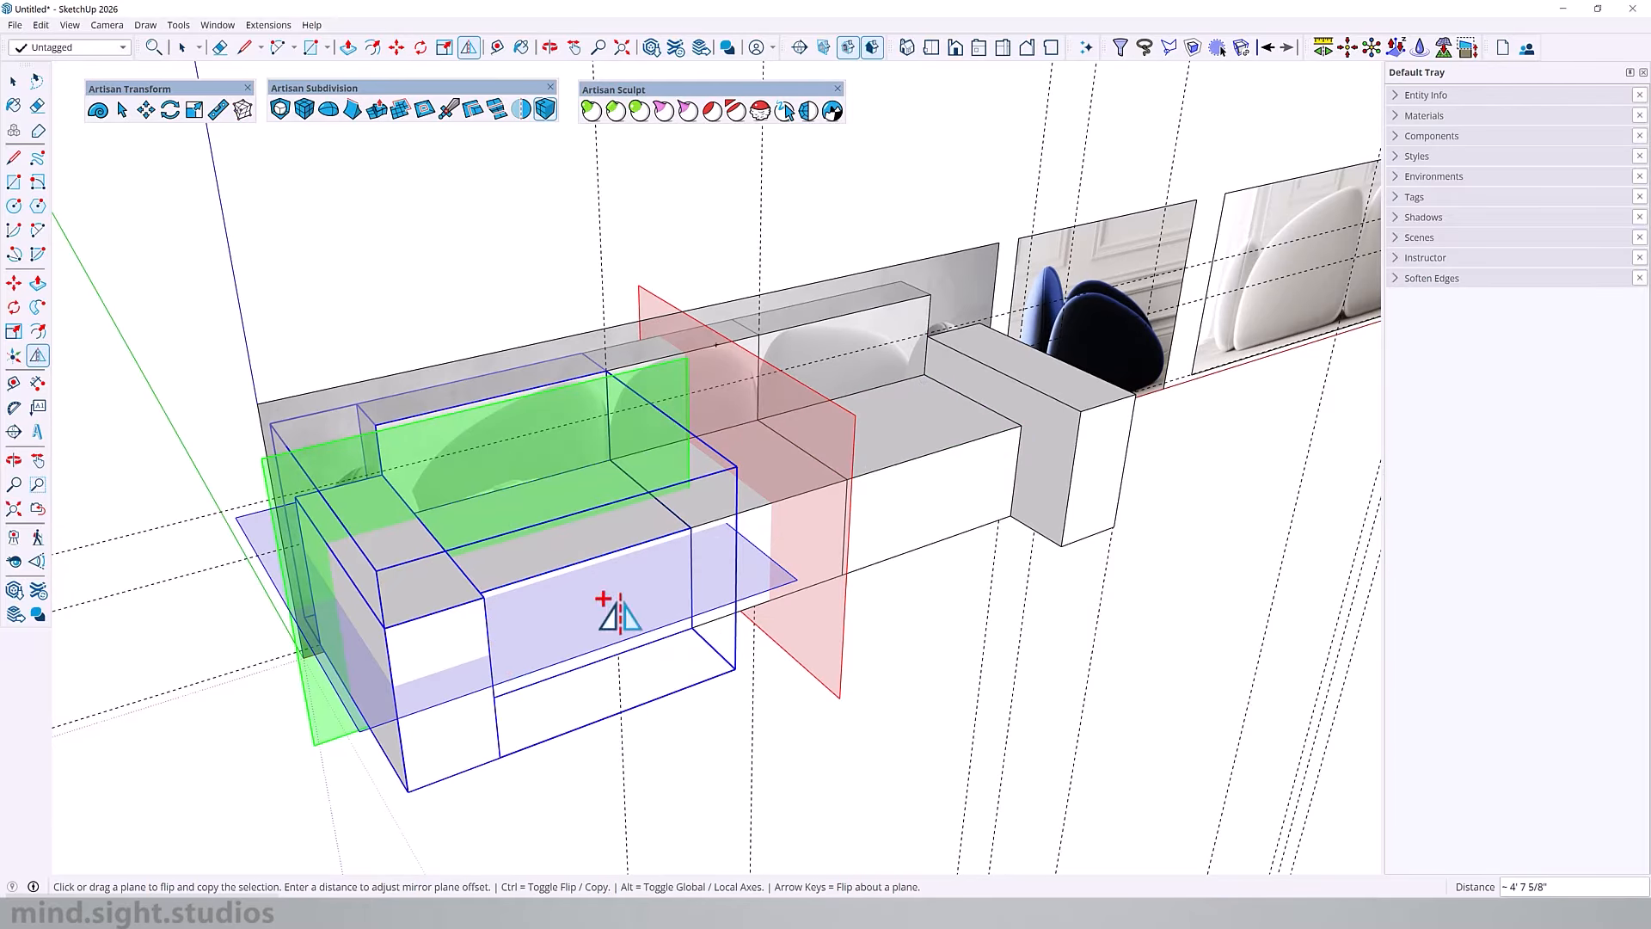
key(space)
click(903, 630)
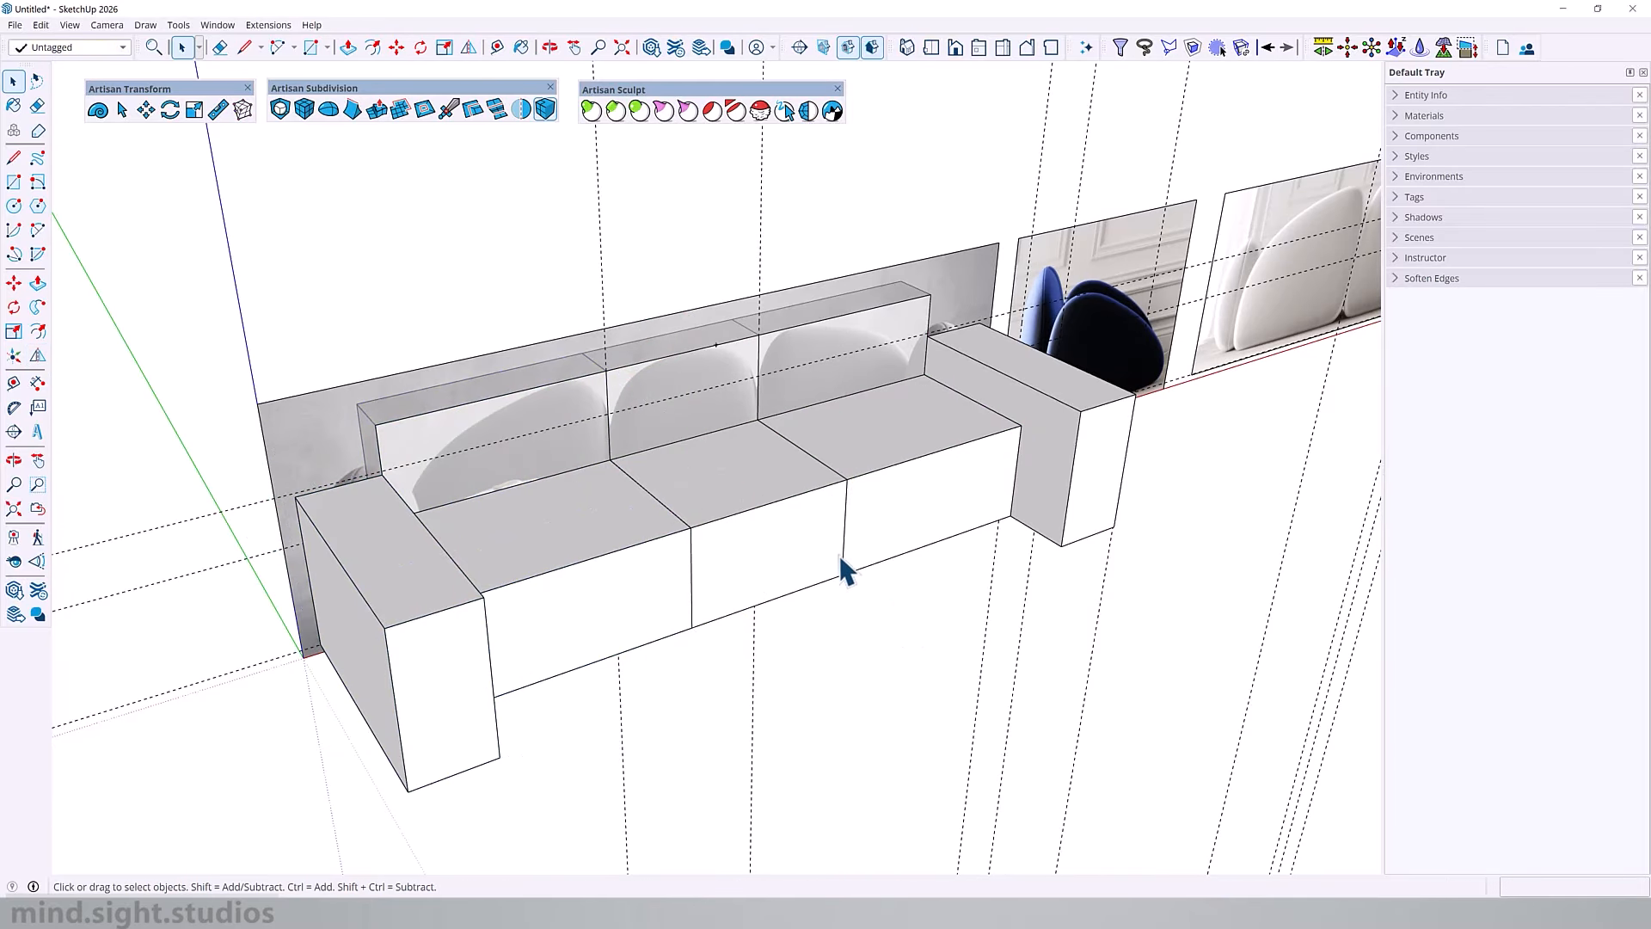
Step: Paste an in-place copy of the right armrest outside its seat component and move it in front of the blue side-view reference
middle_drag(843, 560, 1196, 182)
scroll(794, 512, up, 4)
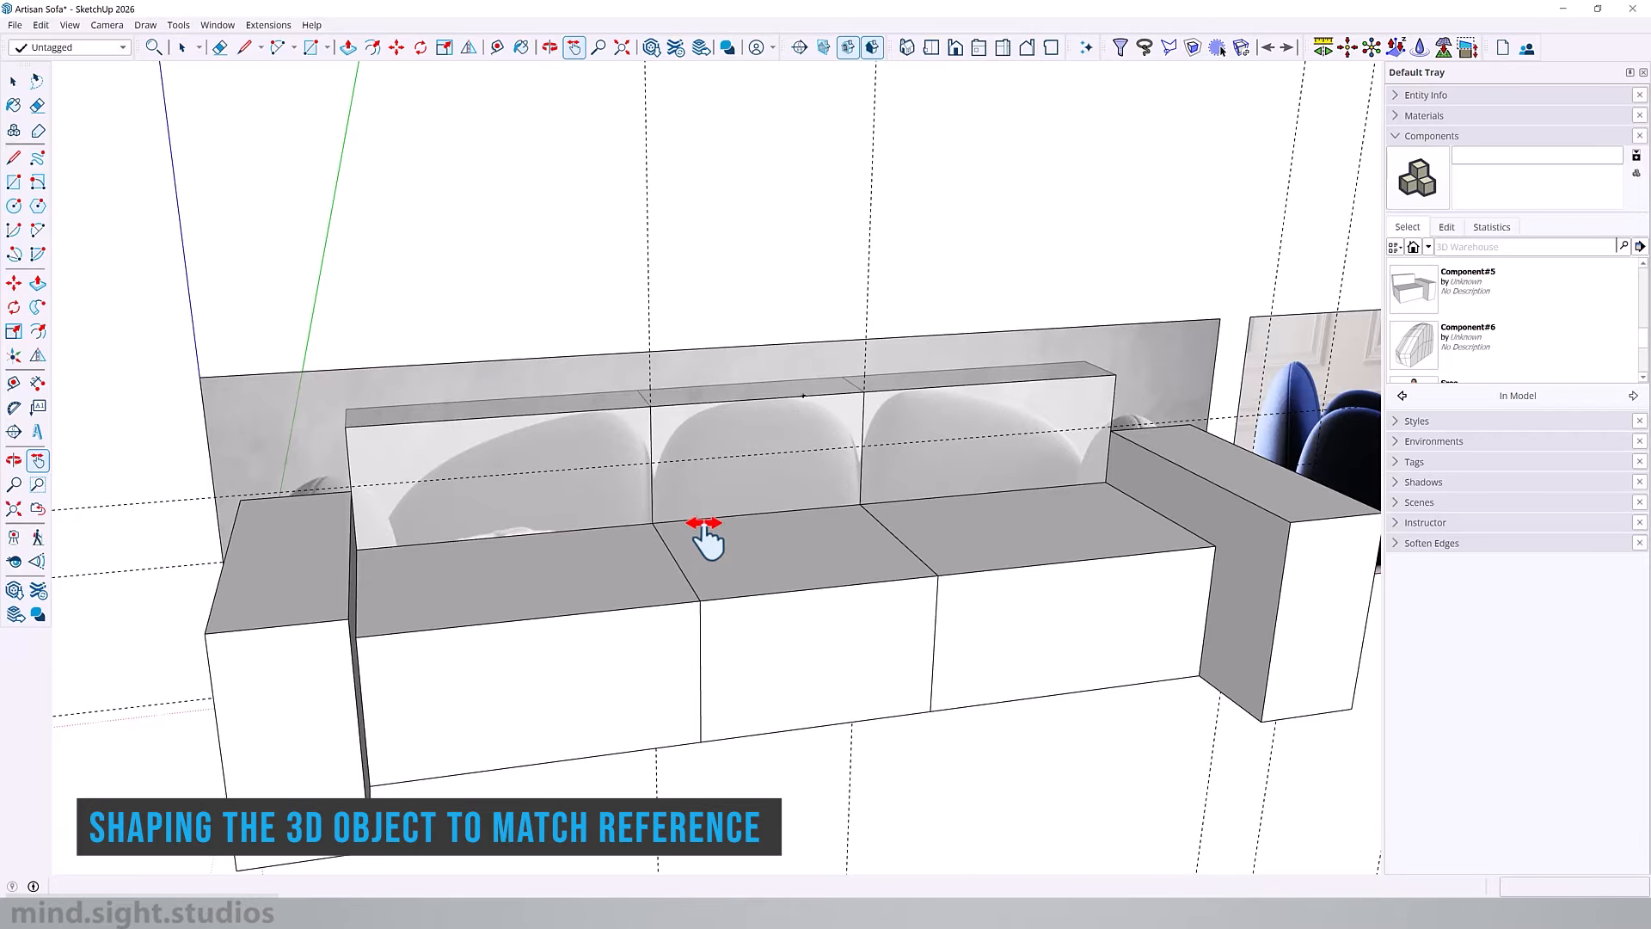
scroll(866, 490, down, 3)
scroll(885, 428, up, 4)
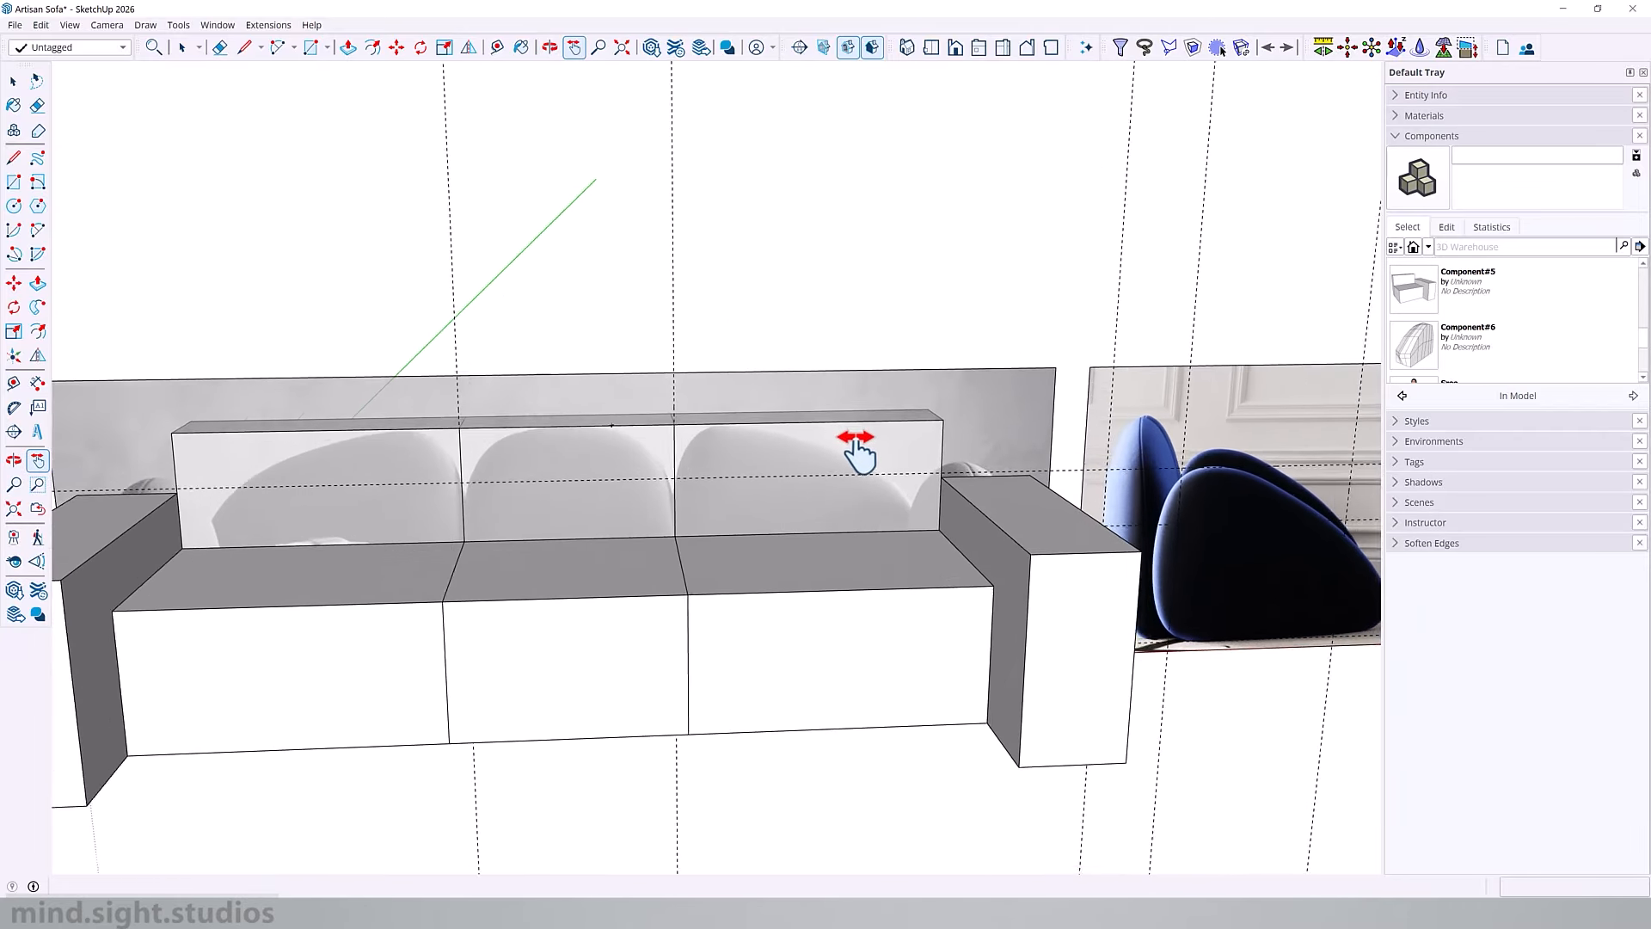
scroll(860, 443, up, 2)
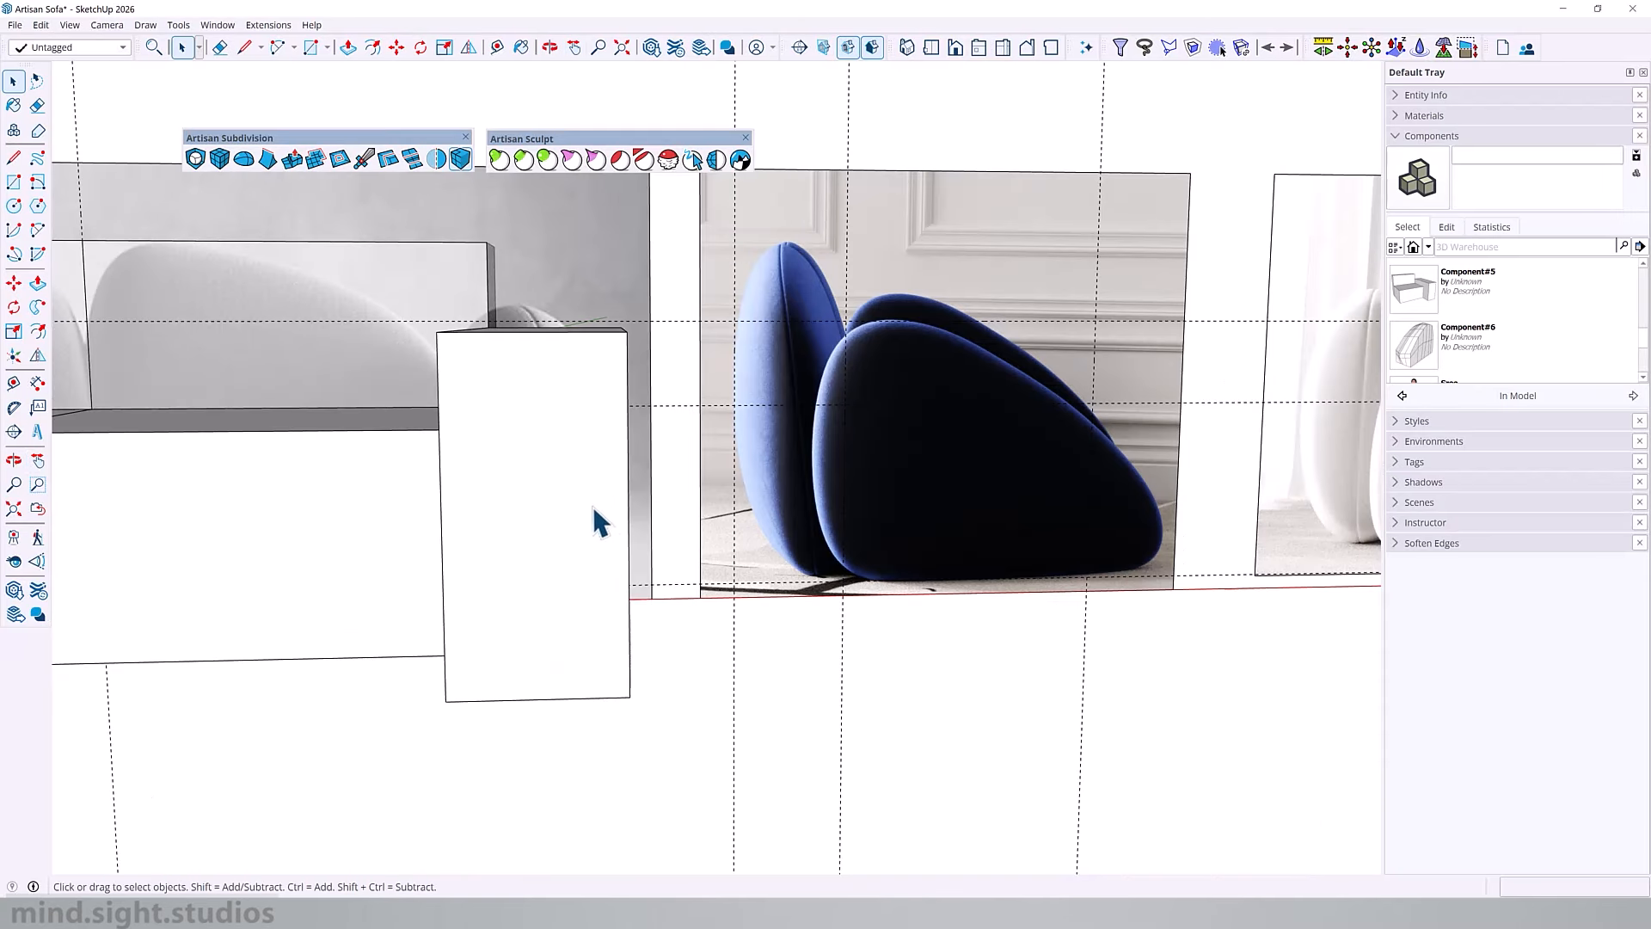
click(564, 450)
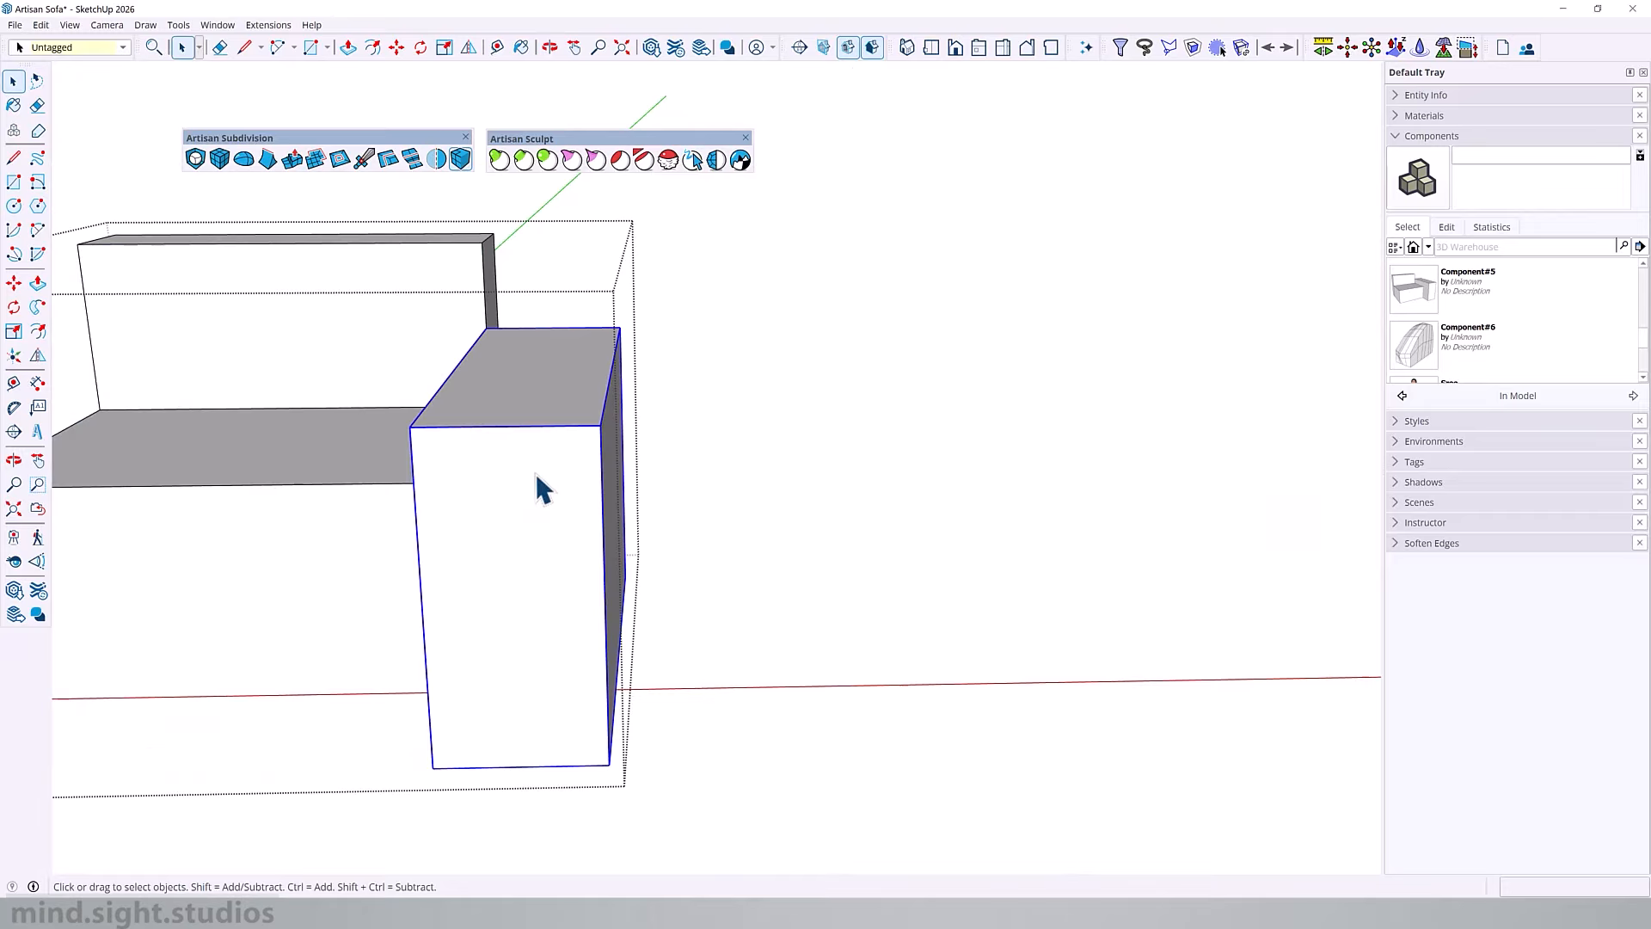
key(ctrl+c)
key(Escape)
key(ctrl+shift+v)
key(m)
click(516, 478)
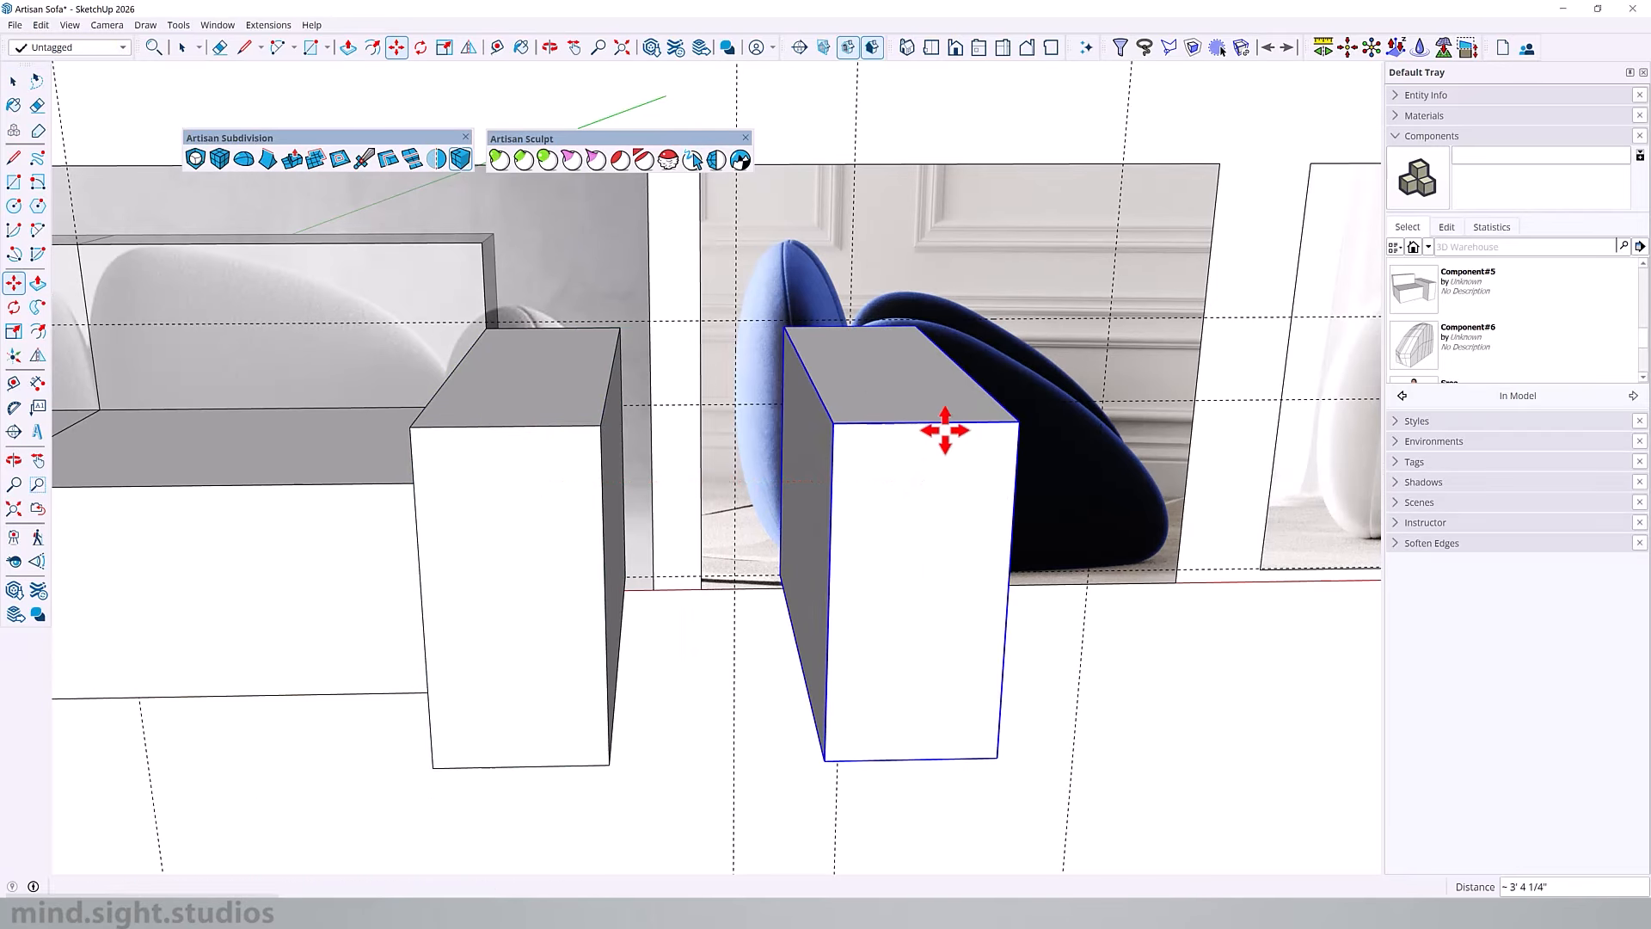
click(943, 431)
Step: Rotate the armrest copy a quarter turn about its top face and reposition it to line up with the side-view reference
middle_drag(917, 550, 903, 670)
key(q)
click(873, 376)
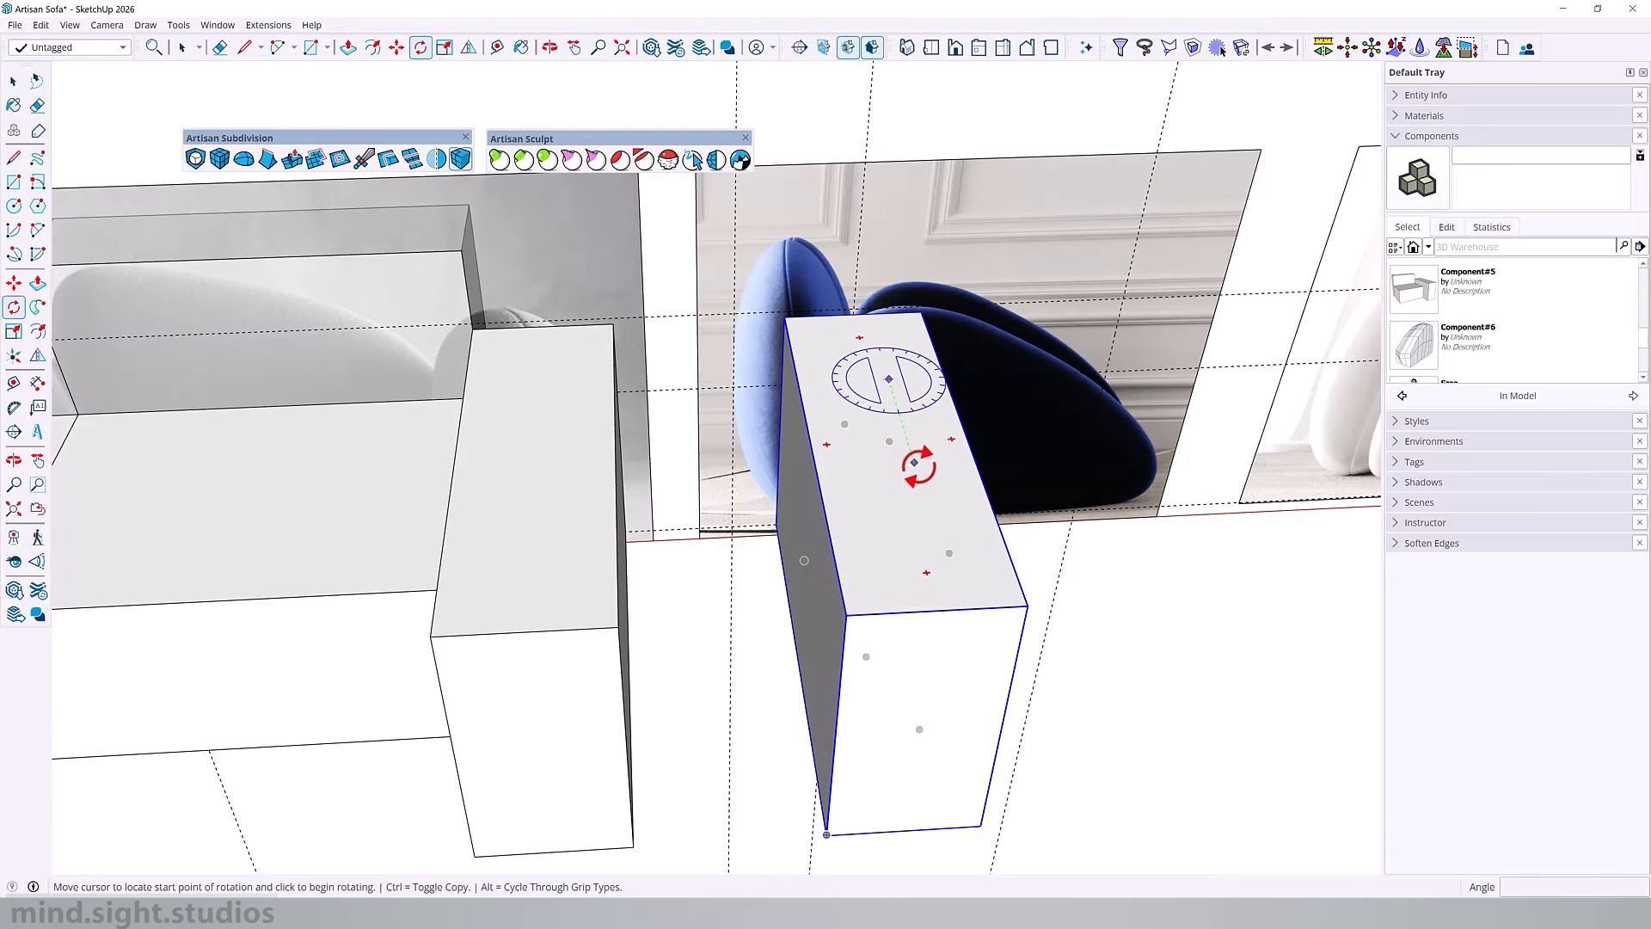
click(915, 461)
click(1009, 440)
middle_drag(1010, 440, 1109, 464)
key(m)
click(755, 346)
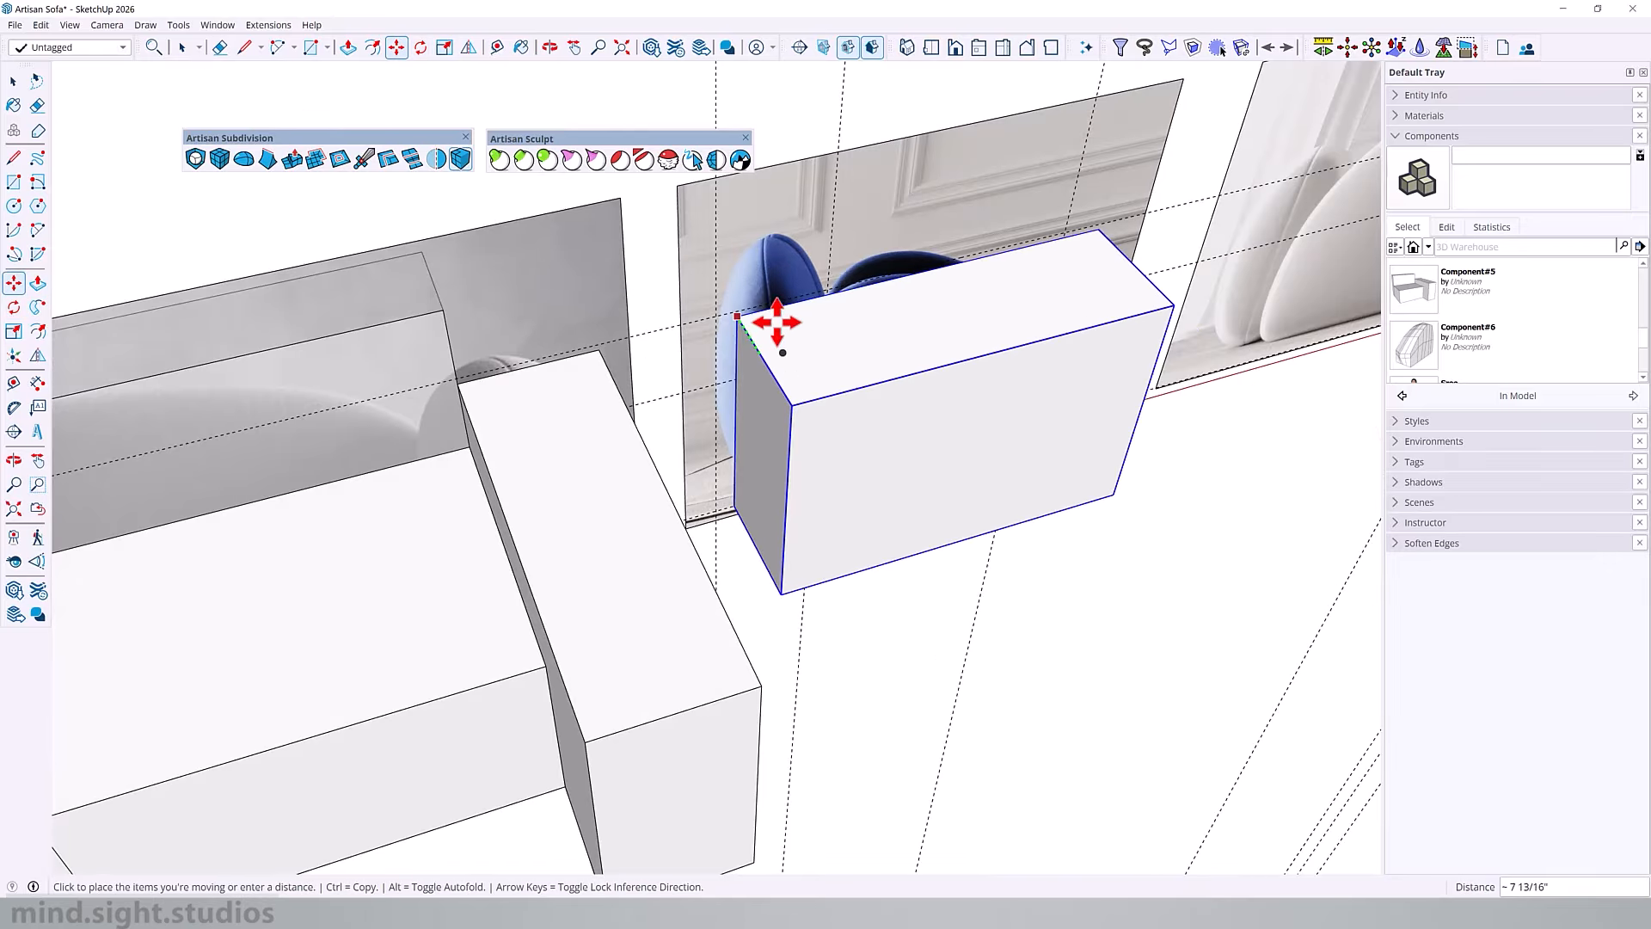
click(785, 269)
middle_drag(886, 319, 736, 384)
Step: Open the armrest copy and subdivide all its faces without smoothing
key(space)
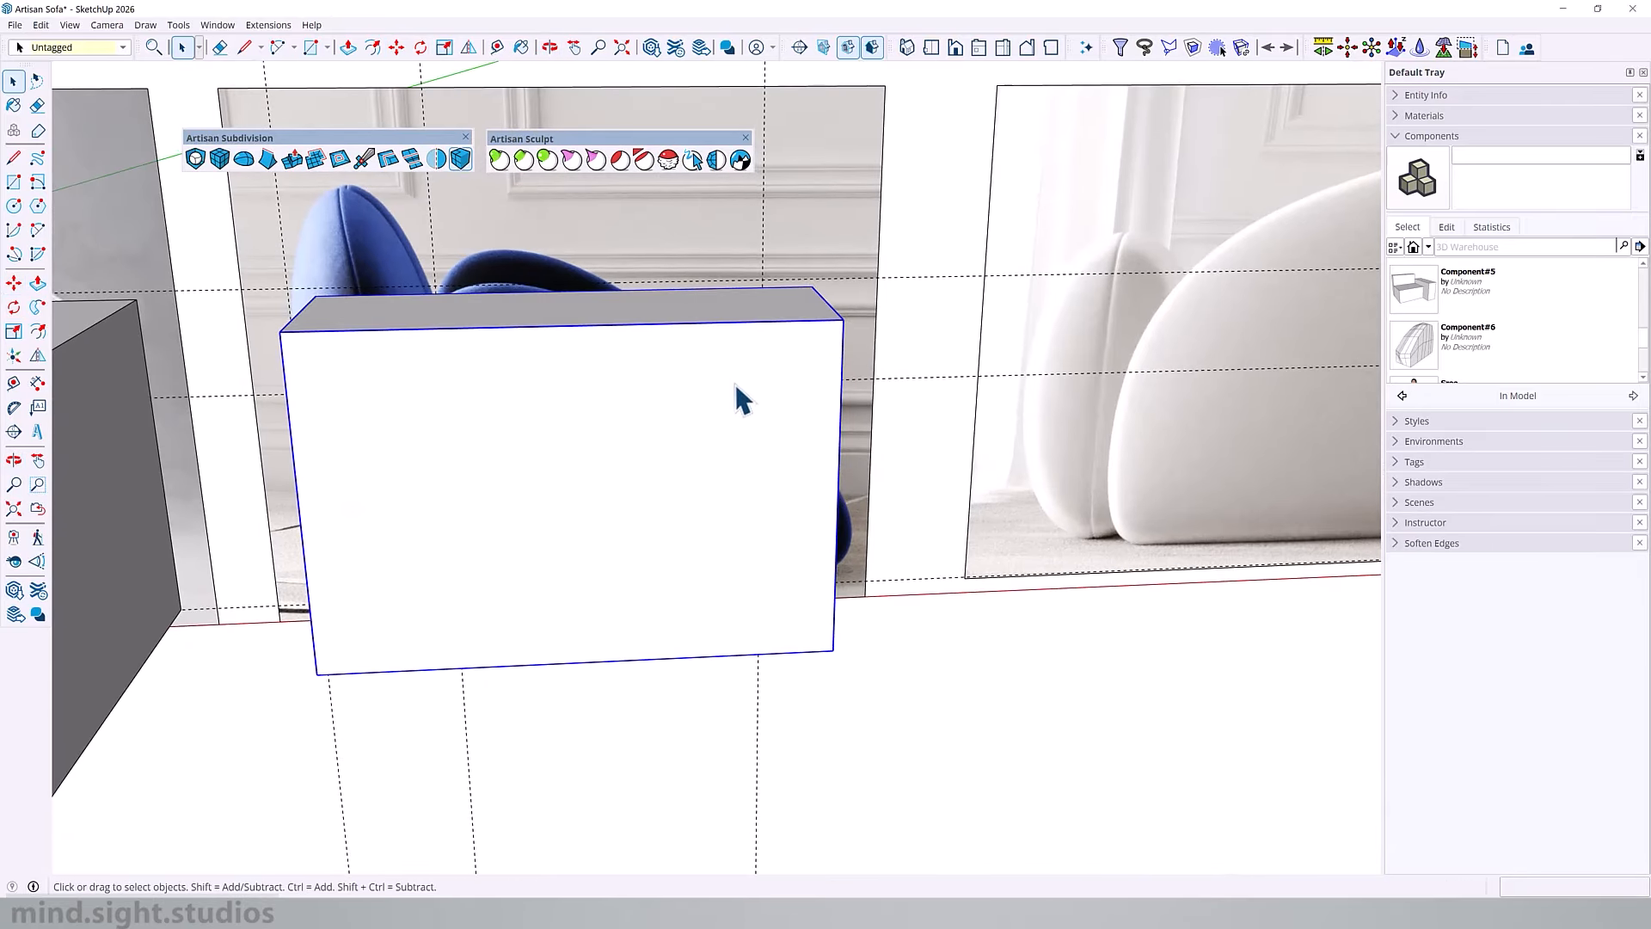
double_click(735, 383)
key(ctrl+a)
scroll(731, 495, down, 4)
scroll(738, 497, up, 4)
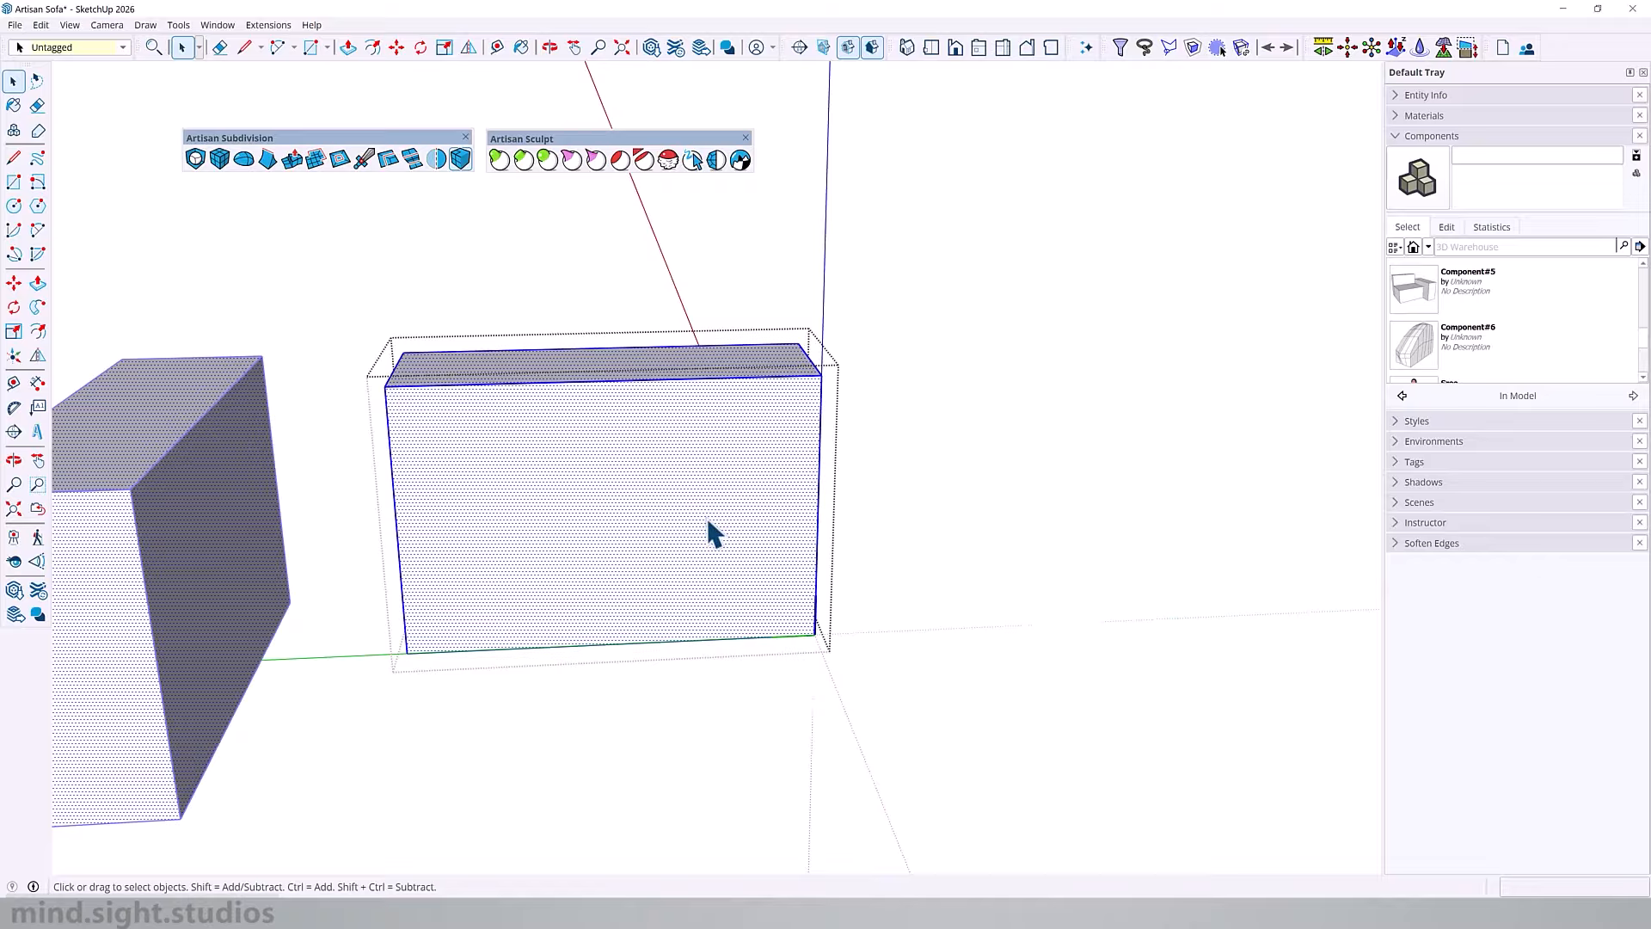
click(220, 160)
middle_drag(736, 434, 720, 606)
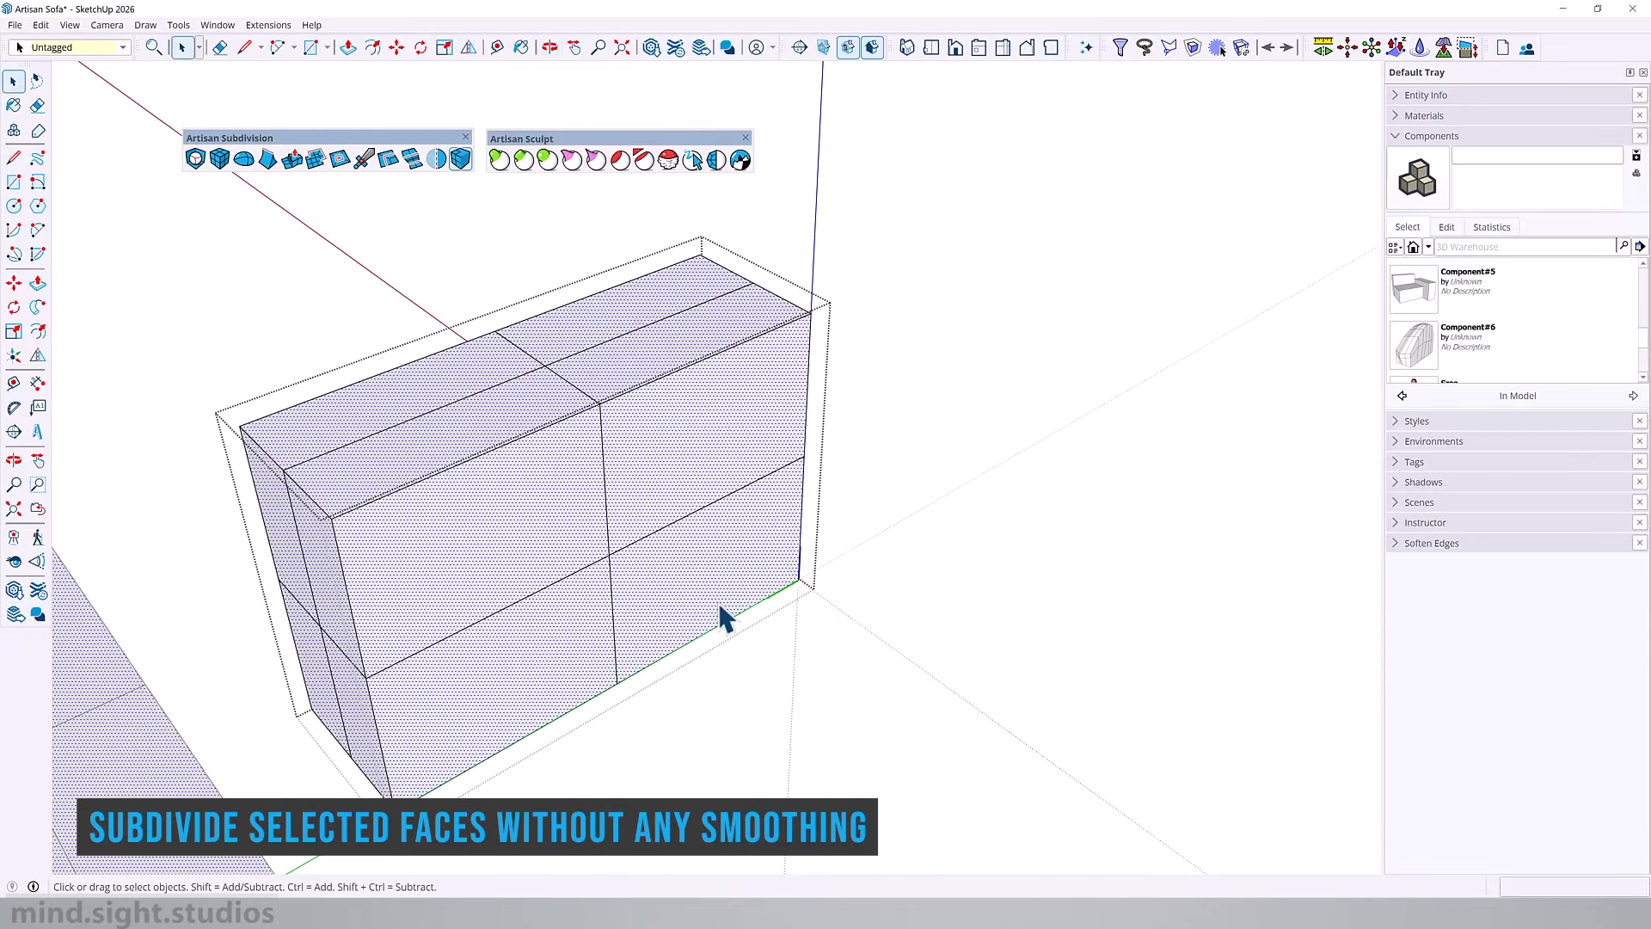
Step: Add vertical edge loops midway along the armrest's front and rear halves and a horizontal loop near its base
middle_drag(761, 388, 503, 280)
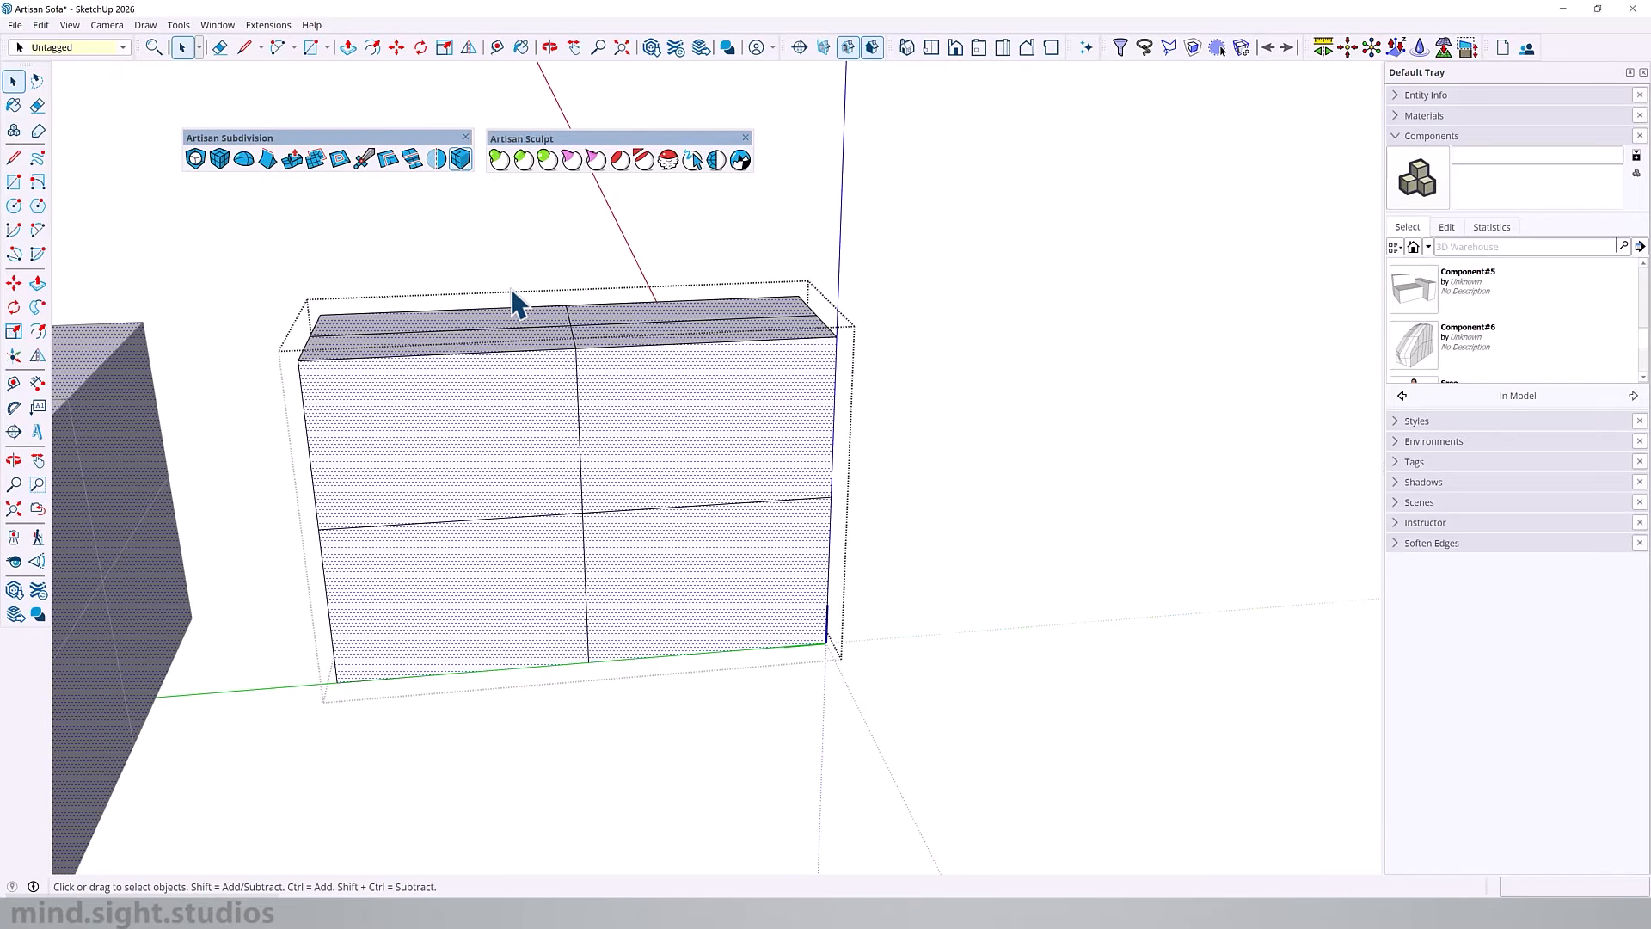
click(388, 159)
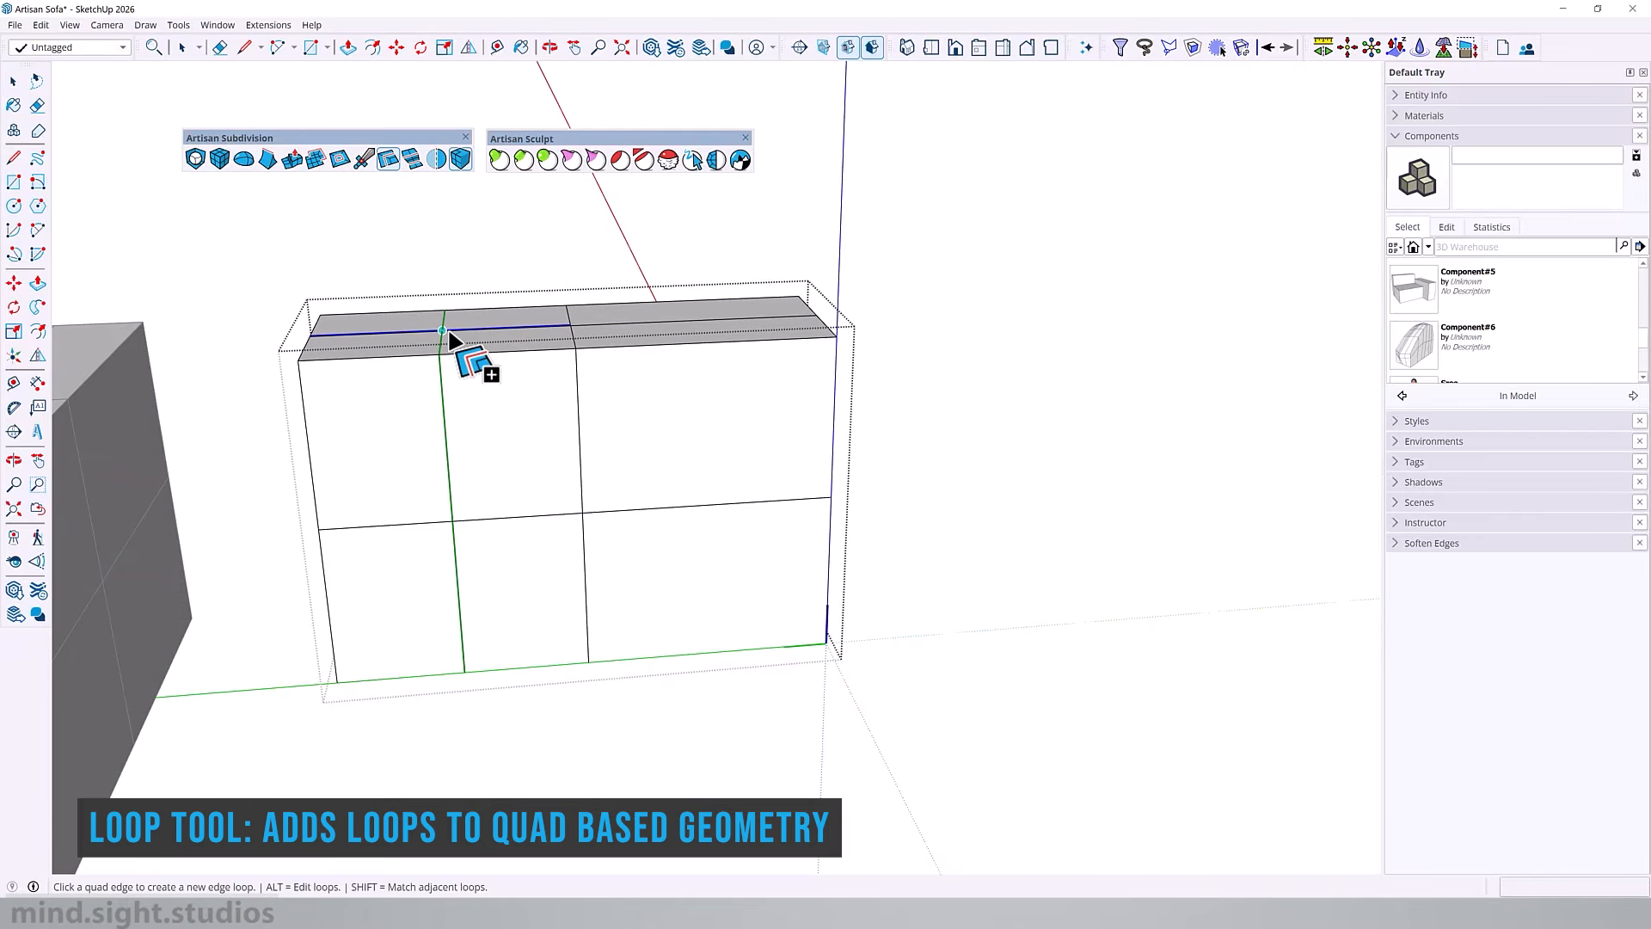
middle_drag(574, 431, 512, 443)
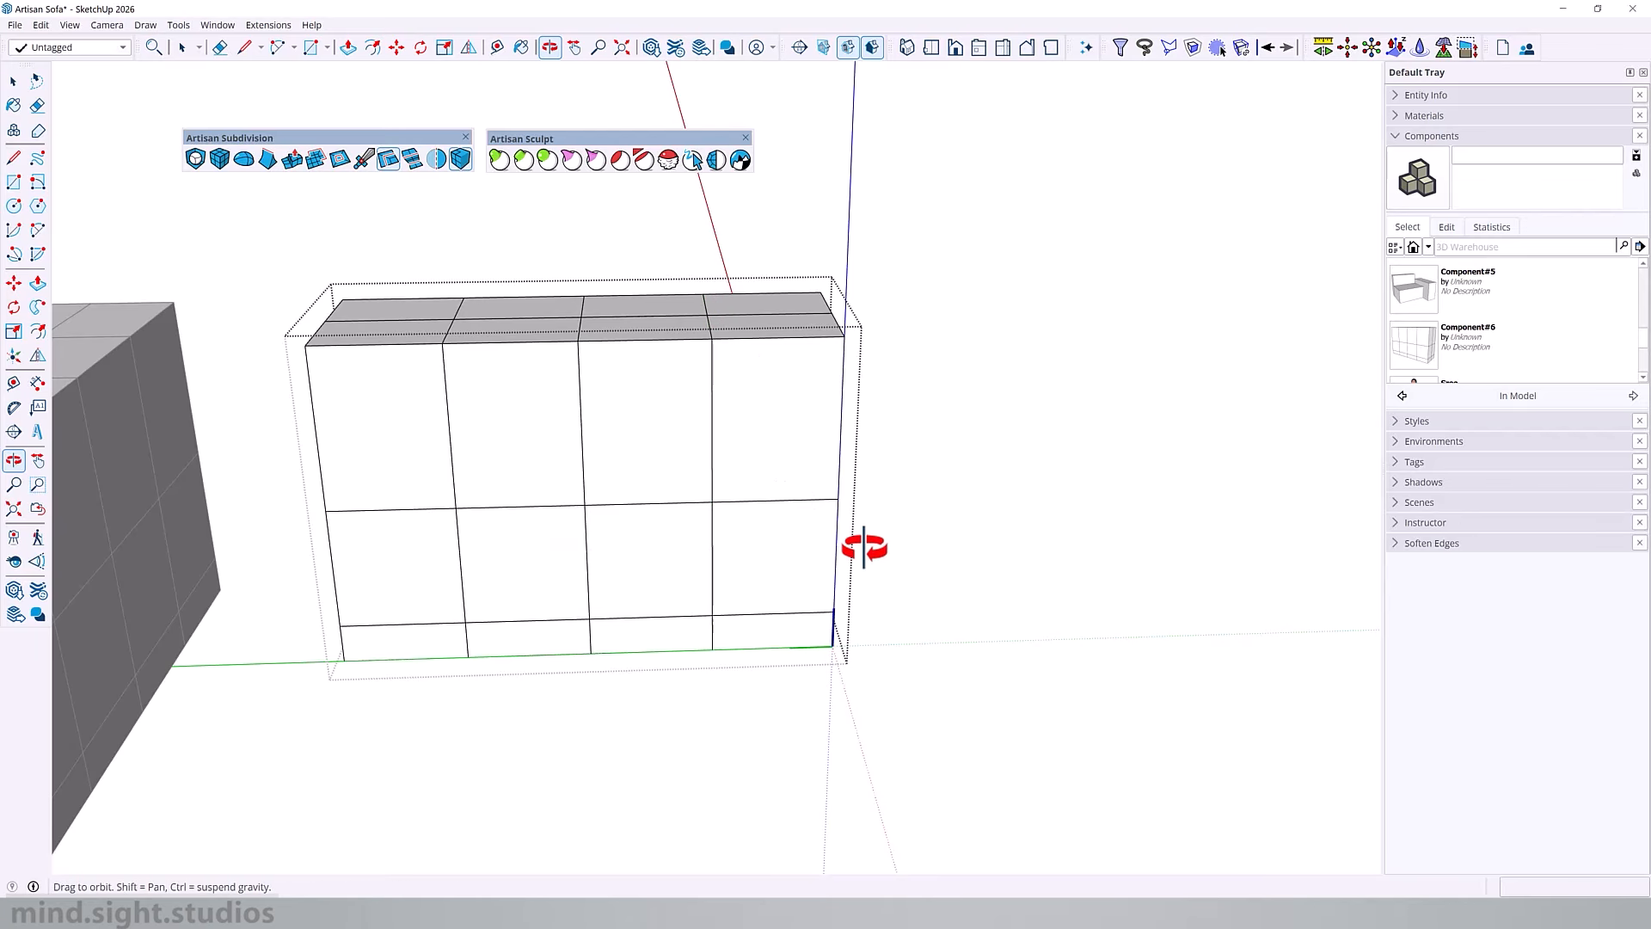
middle_drag(870, 546, 746, 388)
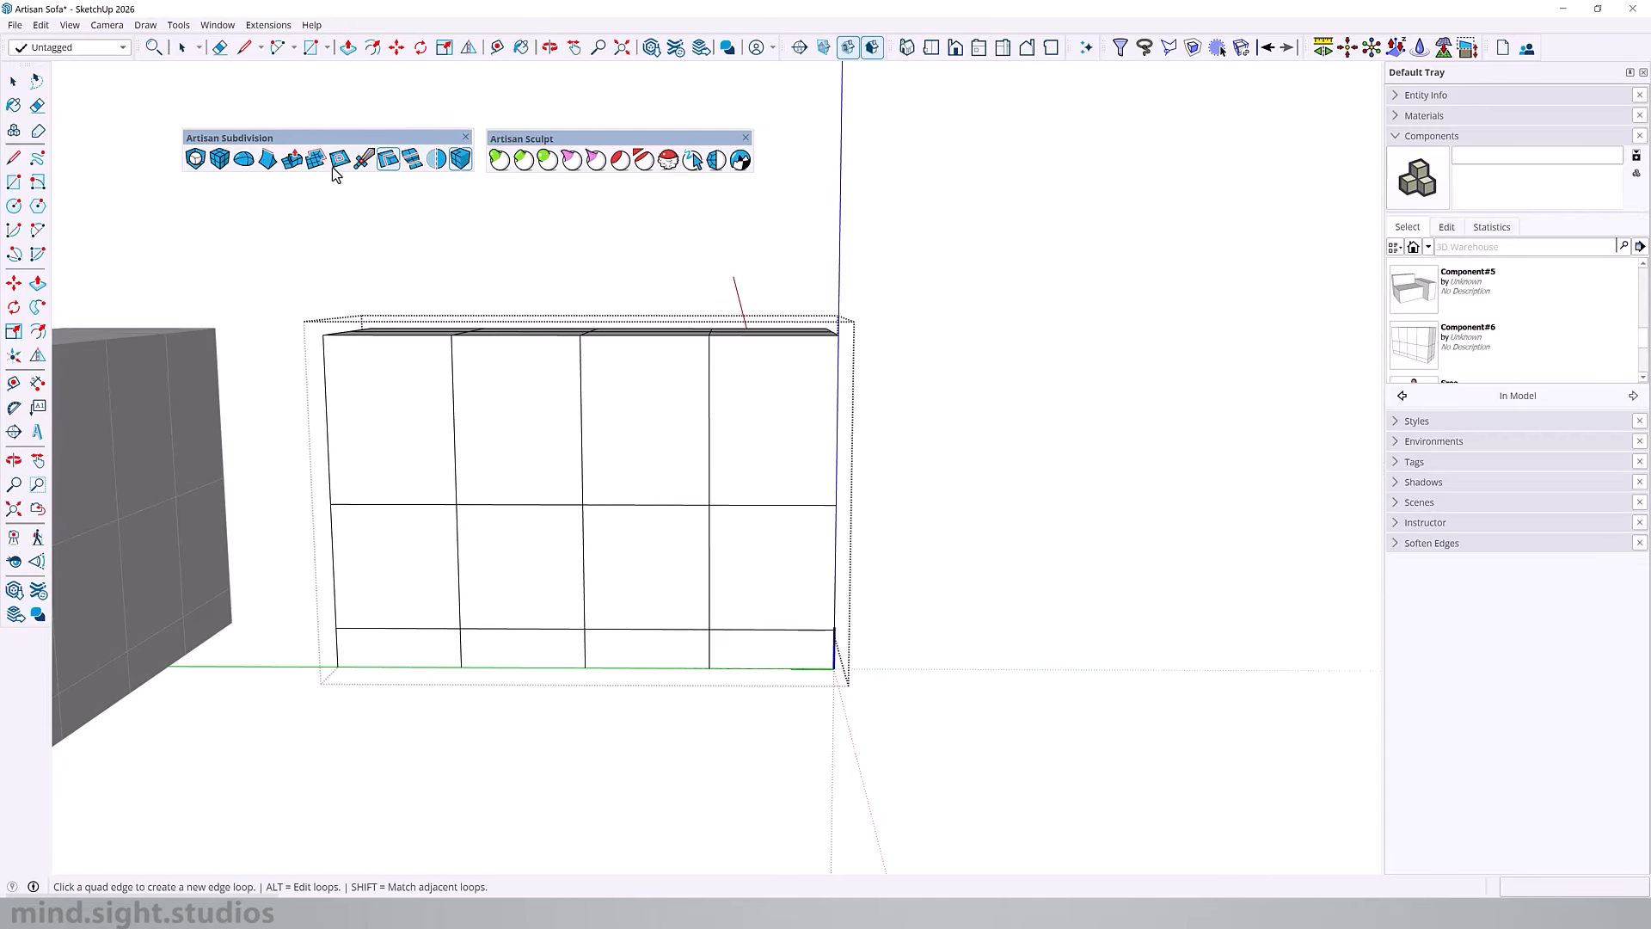
Step: Lower the armrest's upper rear edge vertically with the Artisan selection and move tools to slope the rear corner
drag(340, 141, 359, 107)
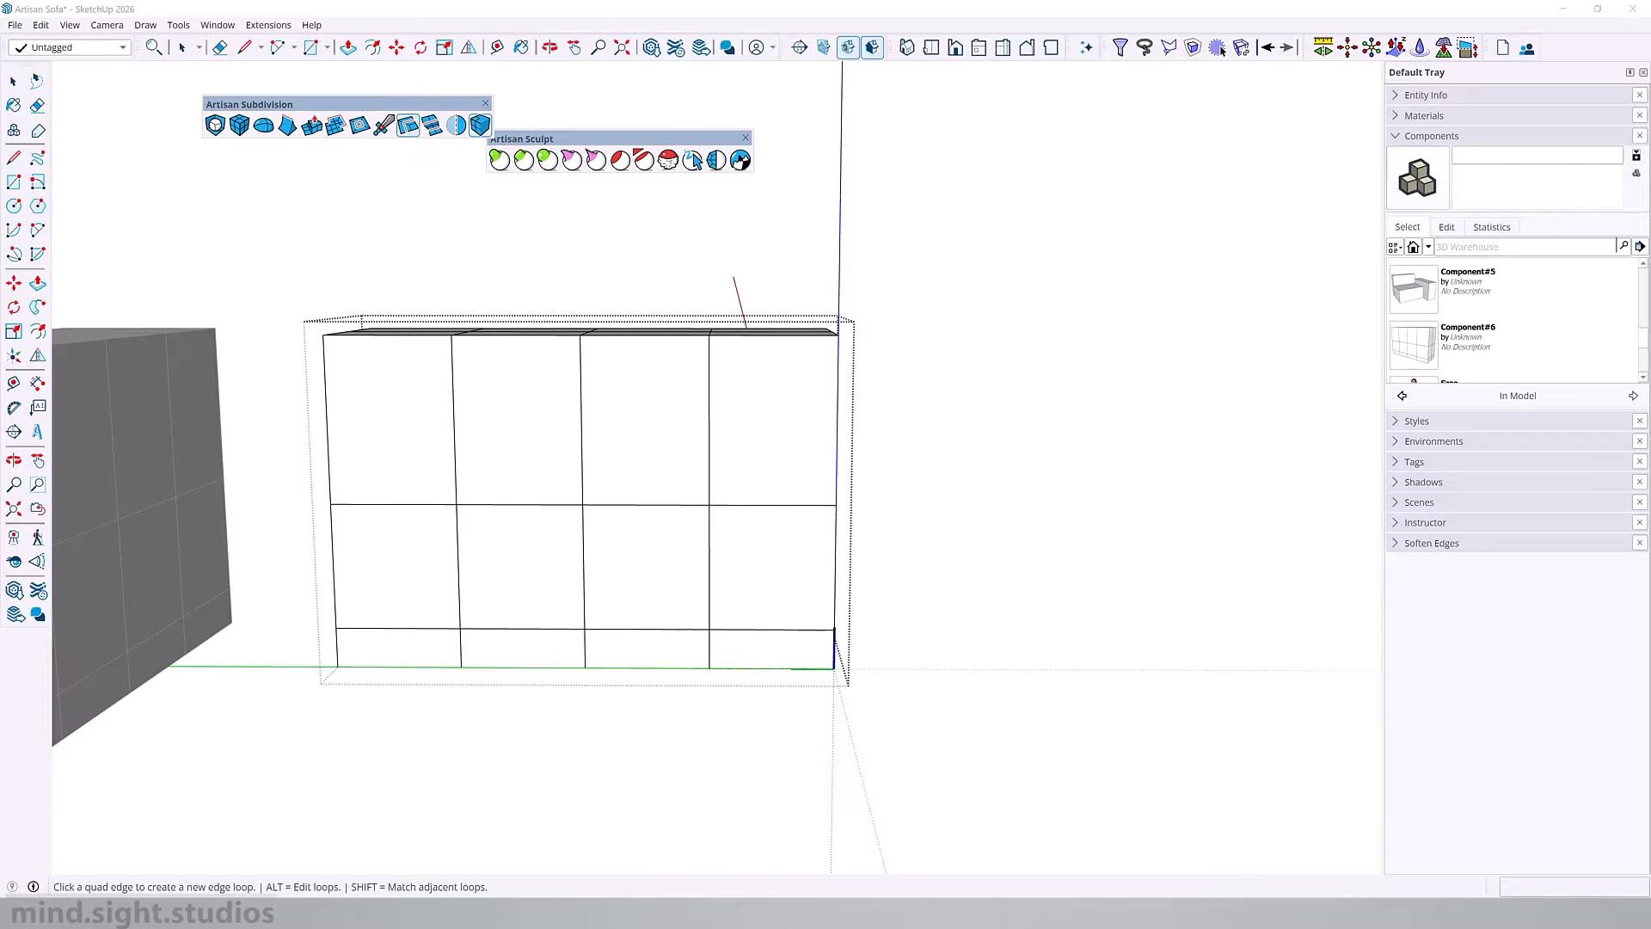
middle_drag(548, 304, 641, 428)
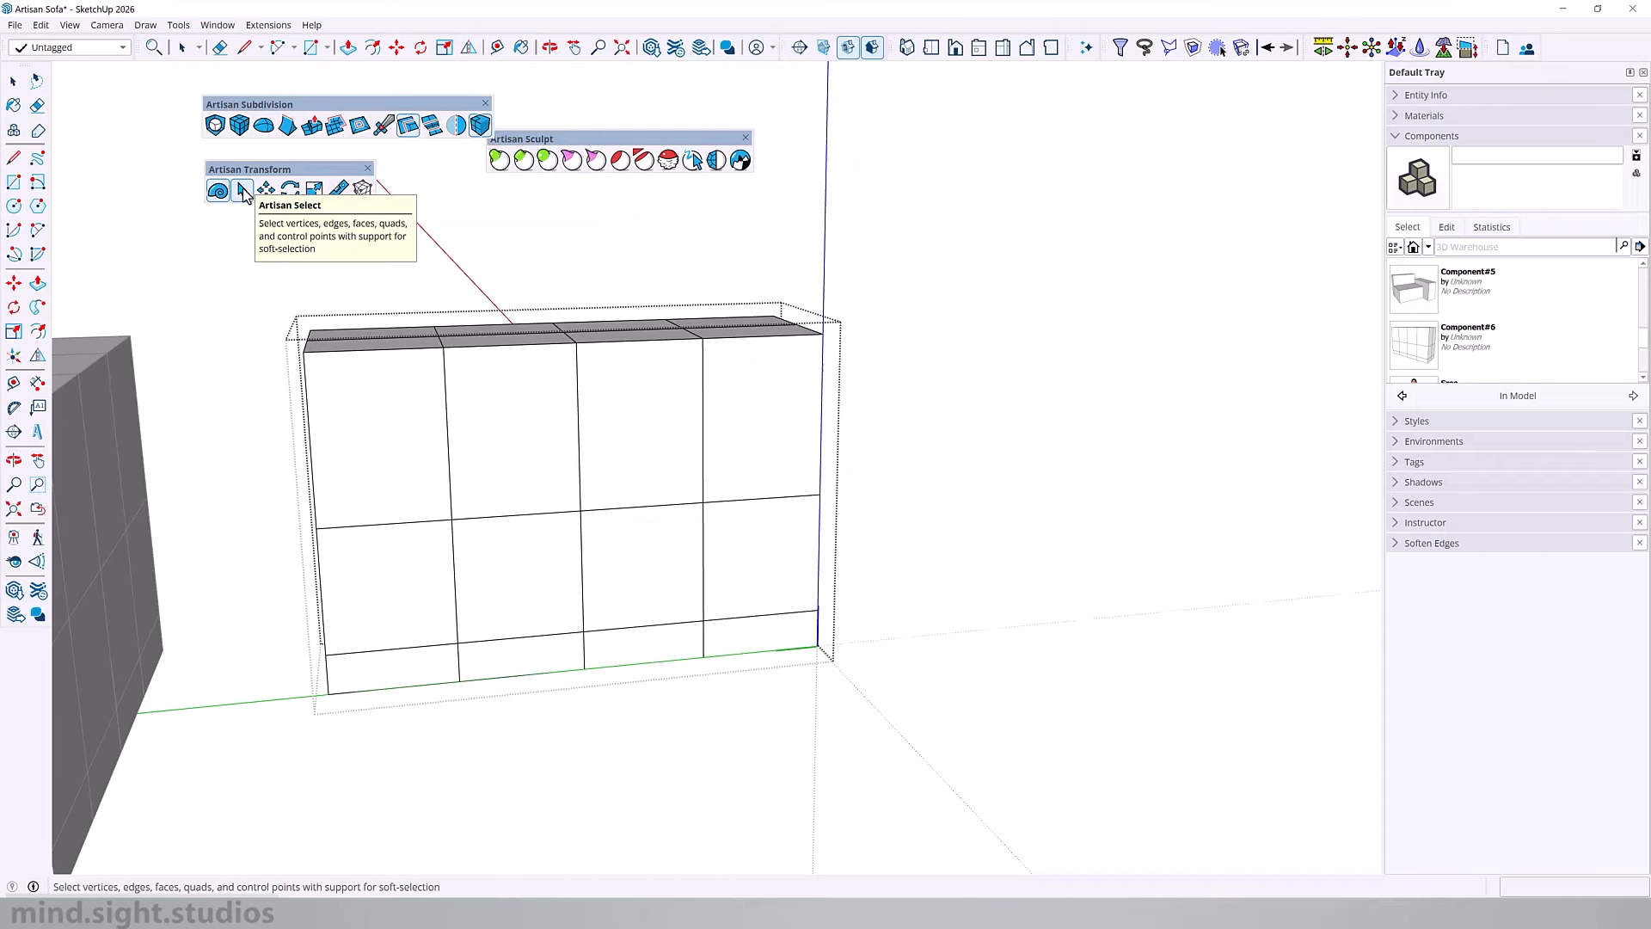
click(244, 193)
middle_drag(391, 348, 293, 320)
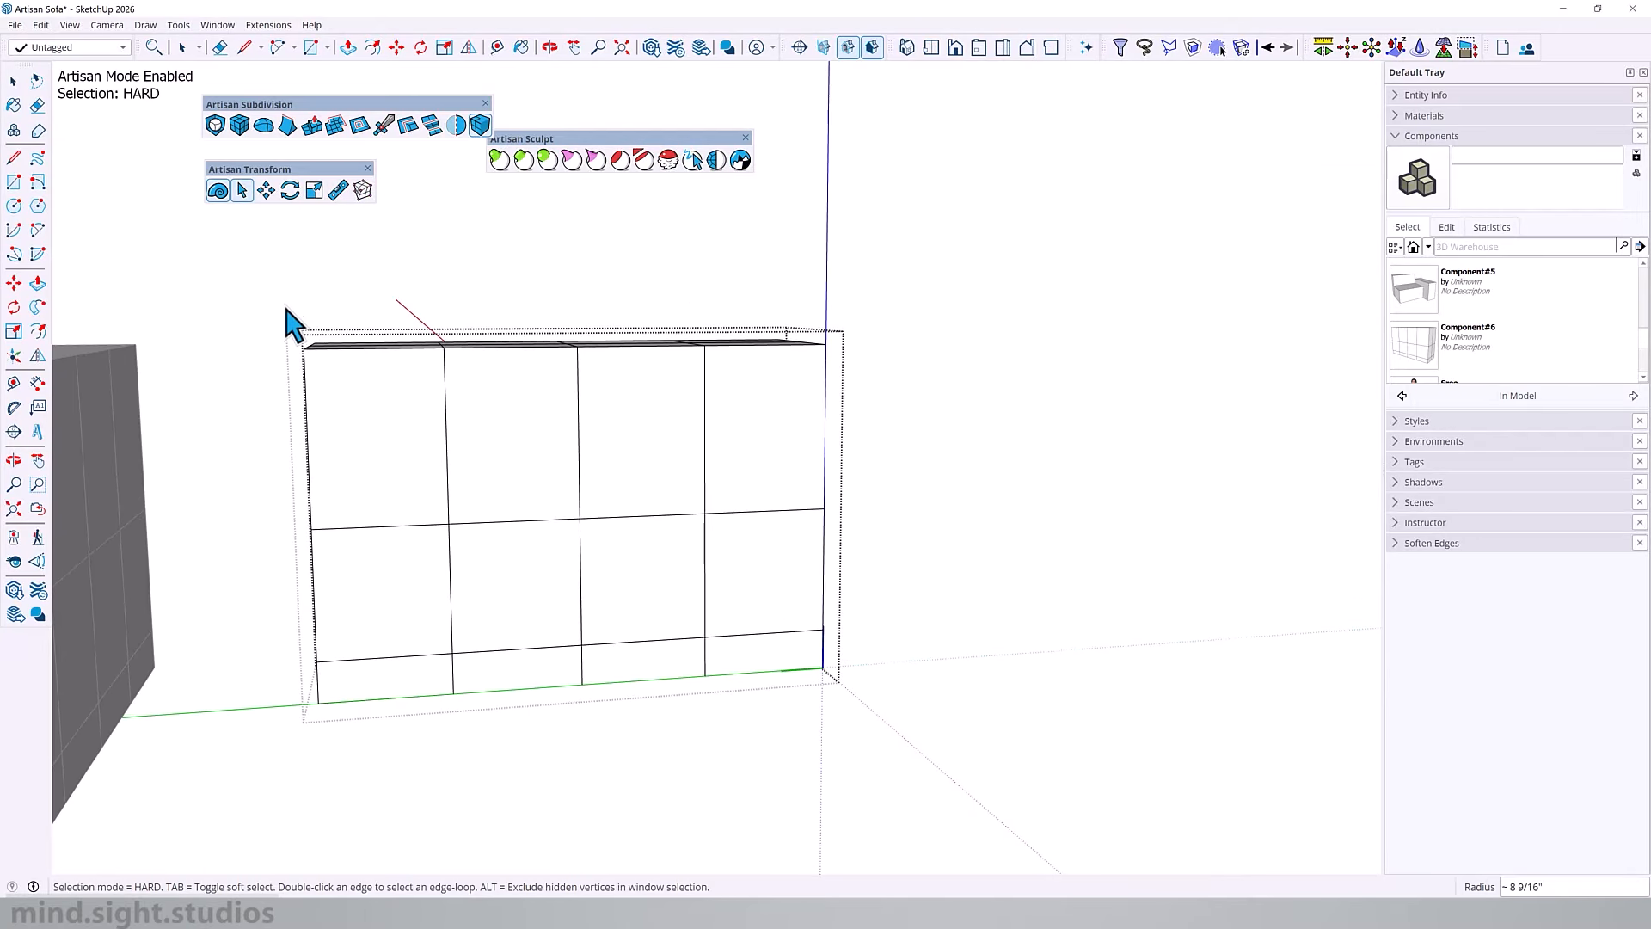
drag(325, 385, 327, 386)
middle_drag(327, 386, 250, 383)
key(m)
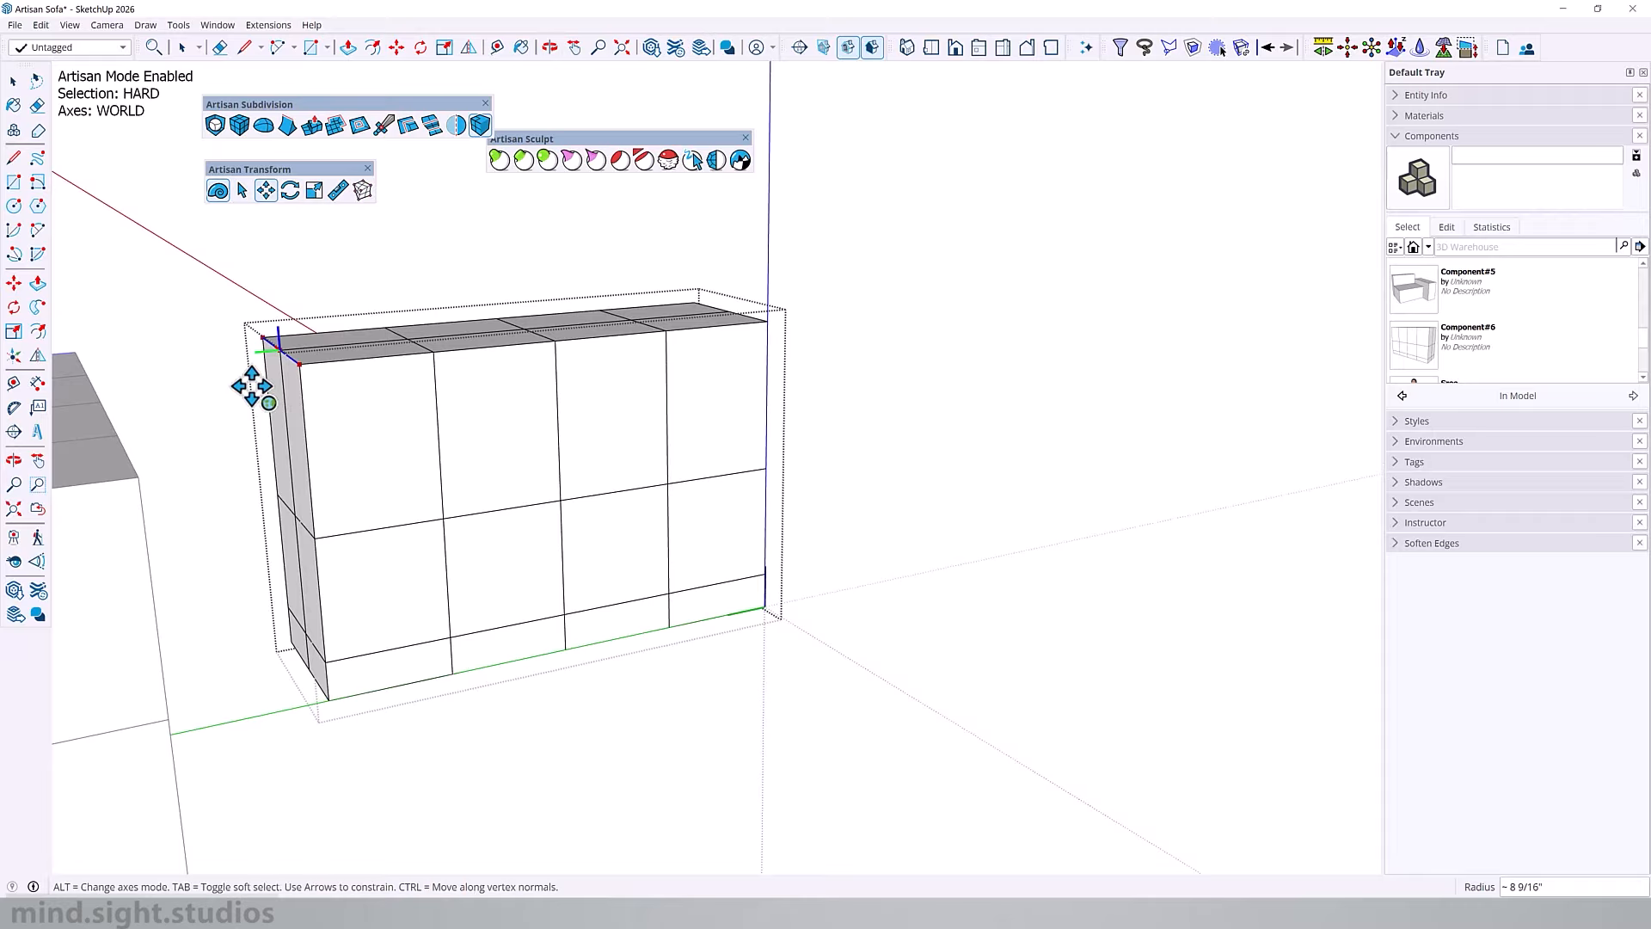
key(f)
drag(312, 381, 325, 464)
middle_drag(429, 385, 347, 406)
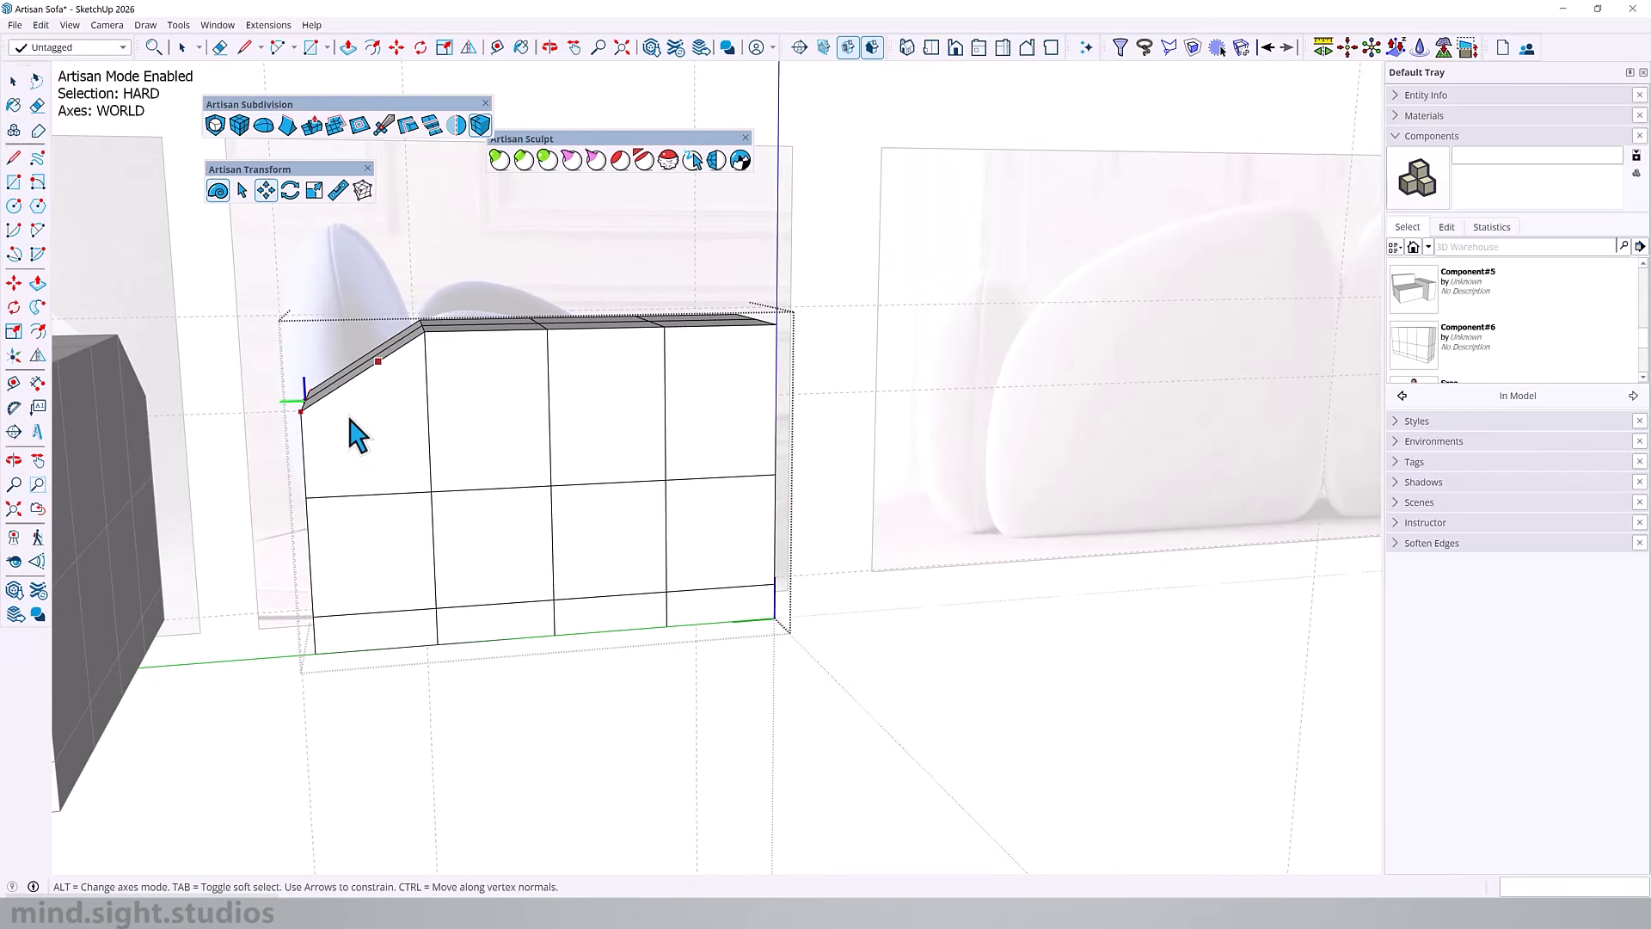
Step: Move all vertices of the armrest's rear end forward to the back edge of the armrest in the side reference
key(space)
drag(261, 318, 372, 735)
scroll(412, 395, up, 1)
key(m)
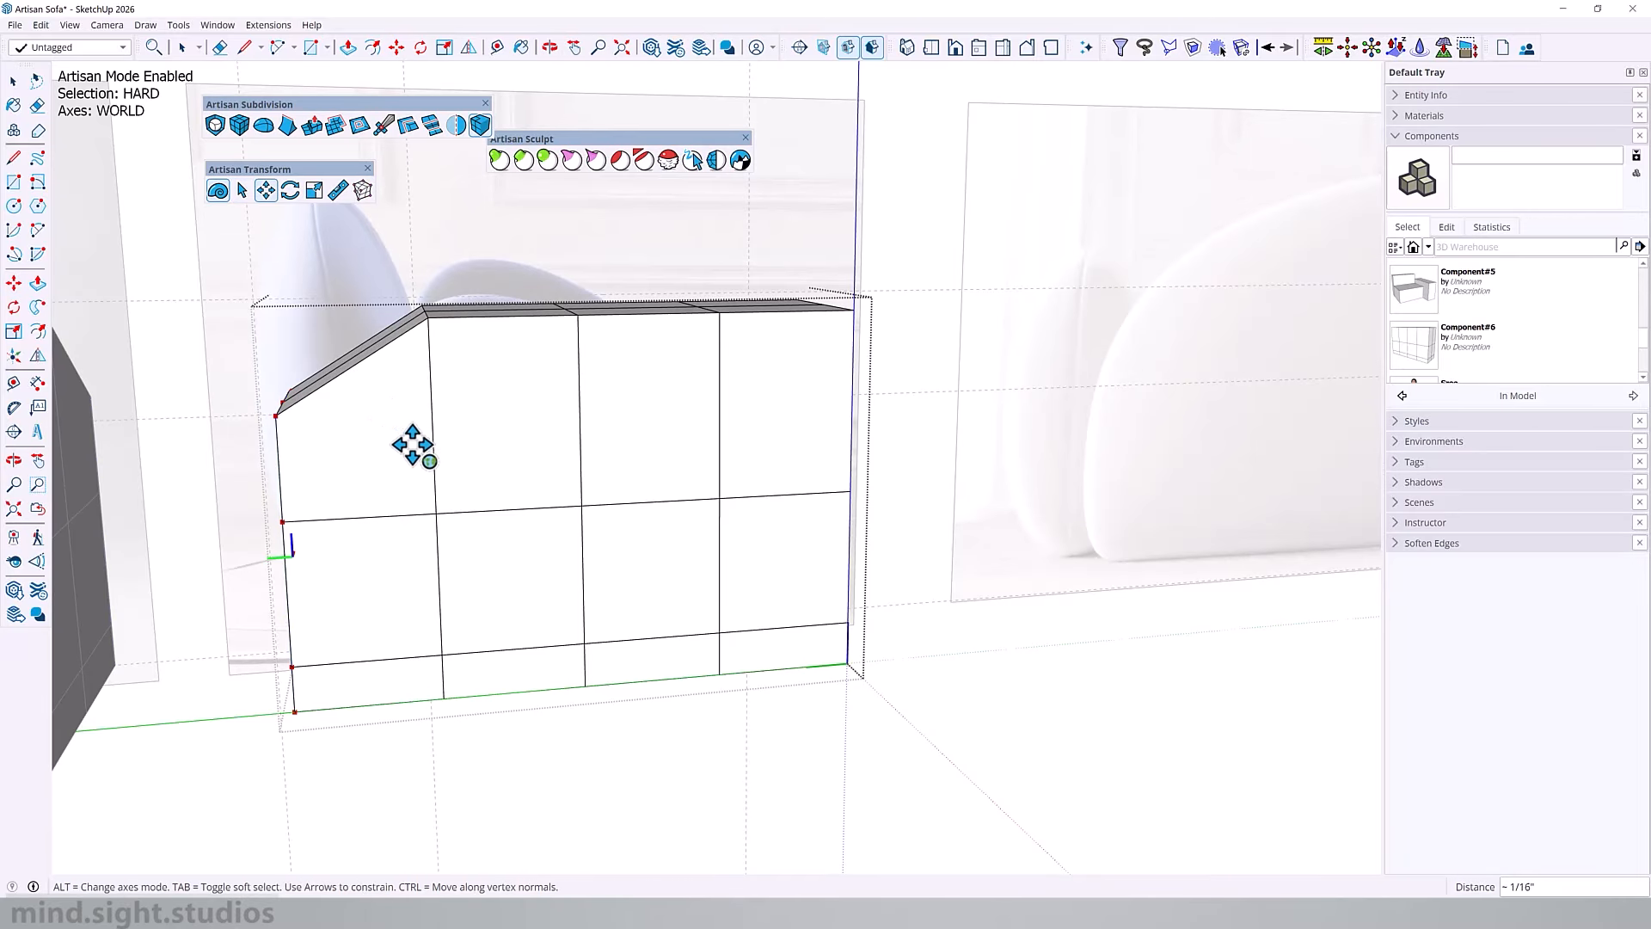
drag(417, 442, 497, 443)
Step: Shift the rearmost inner vertical loop slightly forward and the other two inner loops rearward to suit the reference curve
key(space)
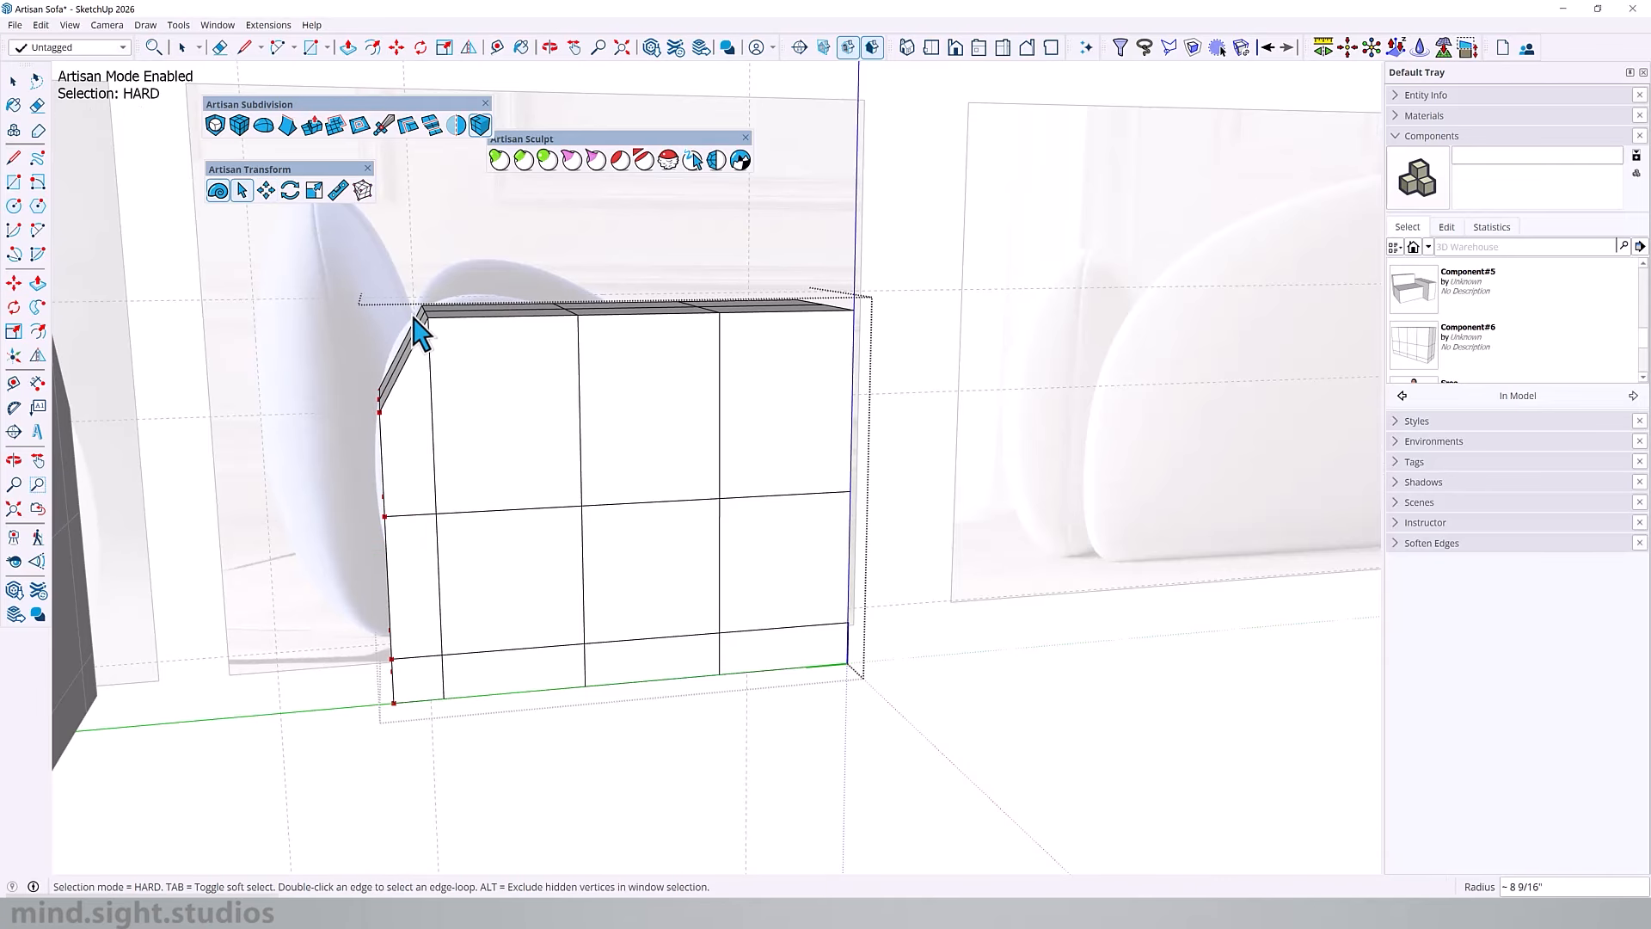
drag(413, 291, 486, 779)
key(m)
drag(482, 395, 503, 397)
drag(518, 411, 521, 412)
drag(639, 248, 742, 731)
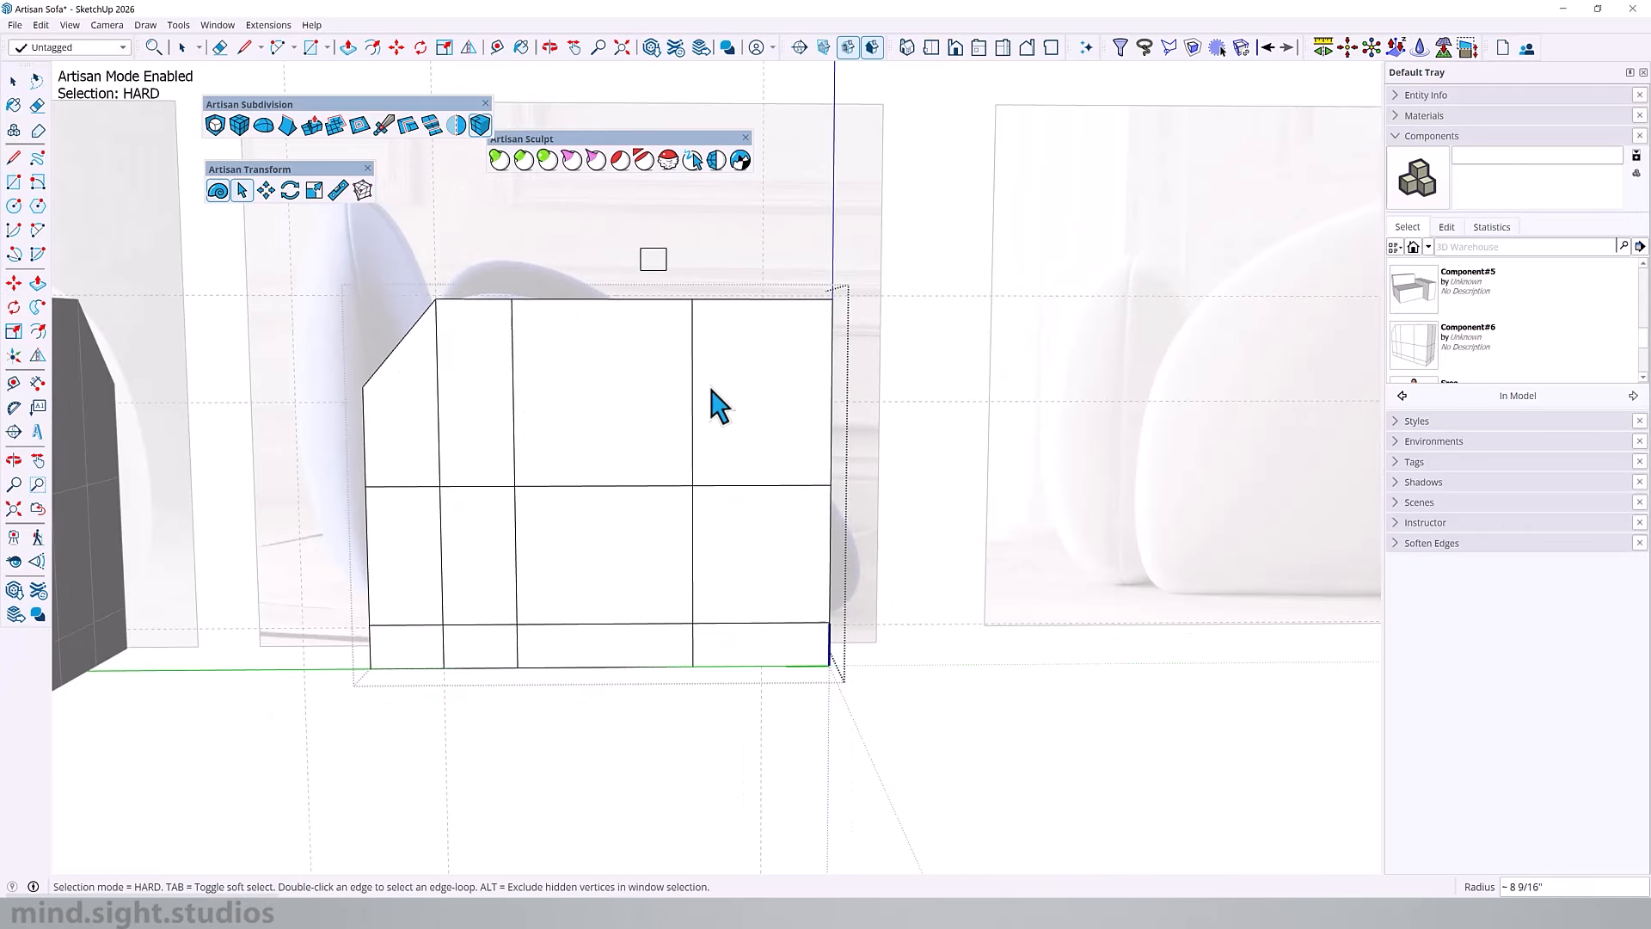
middle_drag(664, 412, 671, 504)
key(m)
drag(686, 451, 614, 471)
Step: Try to lower the top vertices of the third inner vertical loop
middle_drag(614, 447, 615, 344)
middle_drag(616, 344, 617, 329)
key(m)
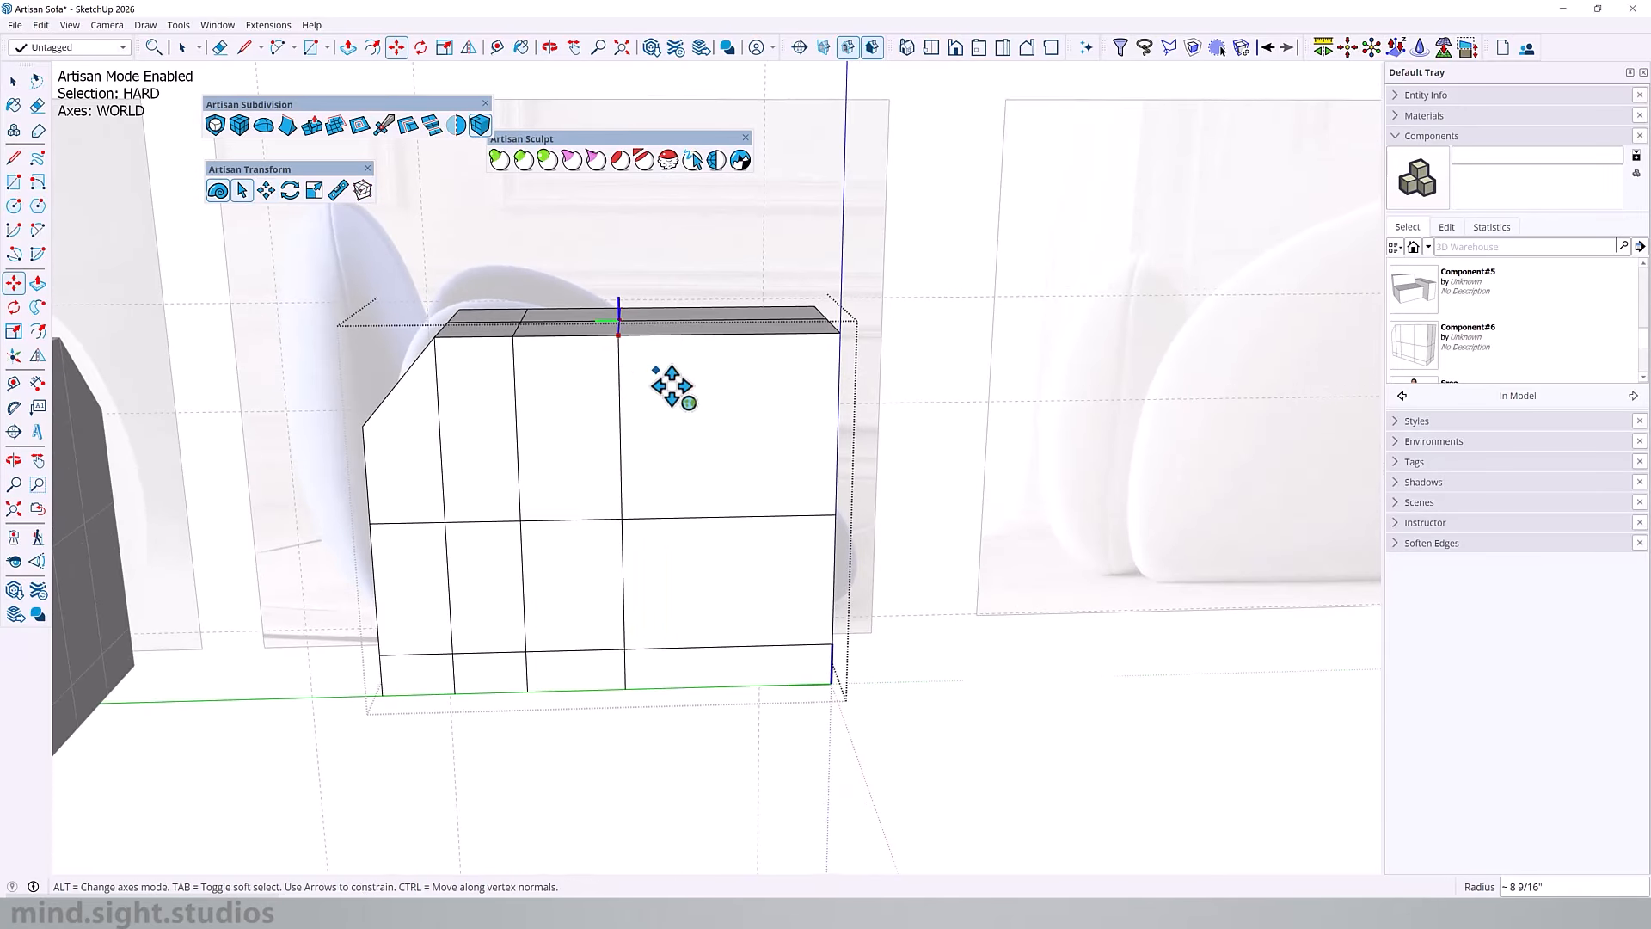
drag(670, 385, 675, 420)
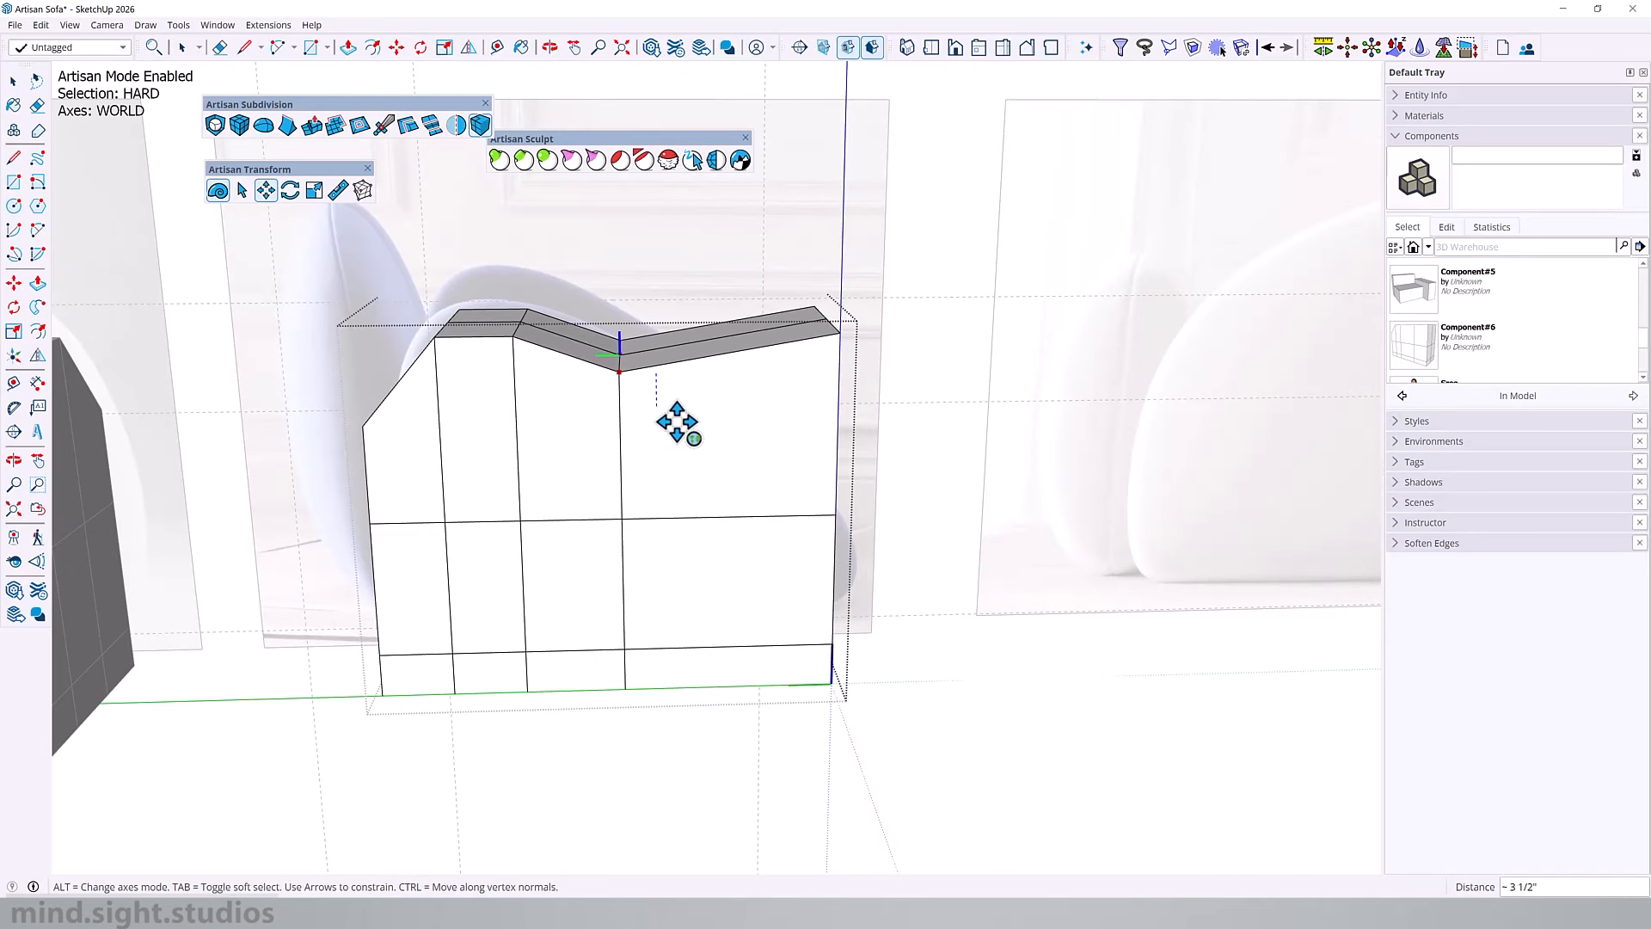
key(ctrl+z)
Step: Insert a vertical edge loop between the third inner loop and the armrest's front end
key(space)
click(412, 130)
key(space)
Step: Lower the top vertices of the front end and the two nearest vertical loops to follow the reference's downward slope
middle_drag(752, 426, 859, 288)
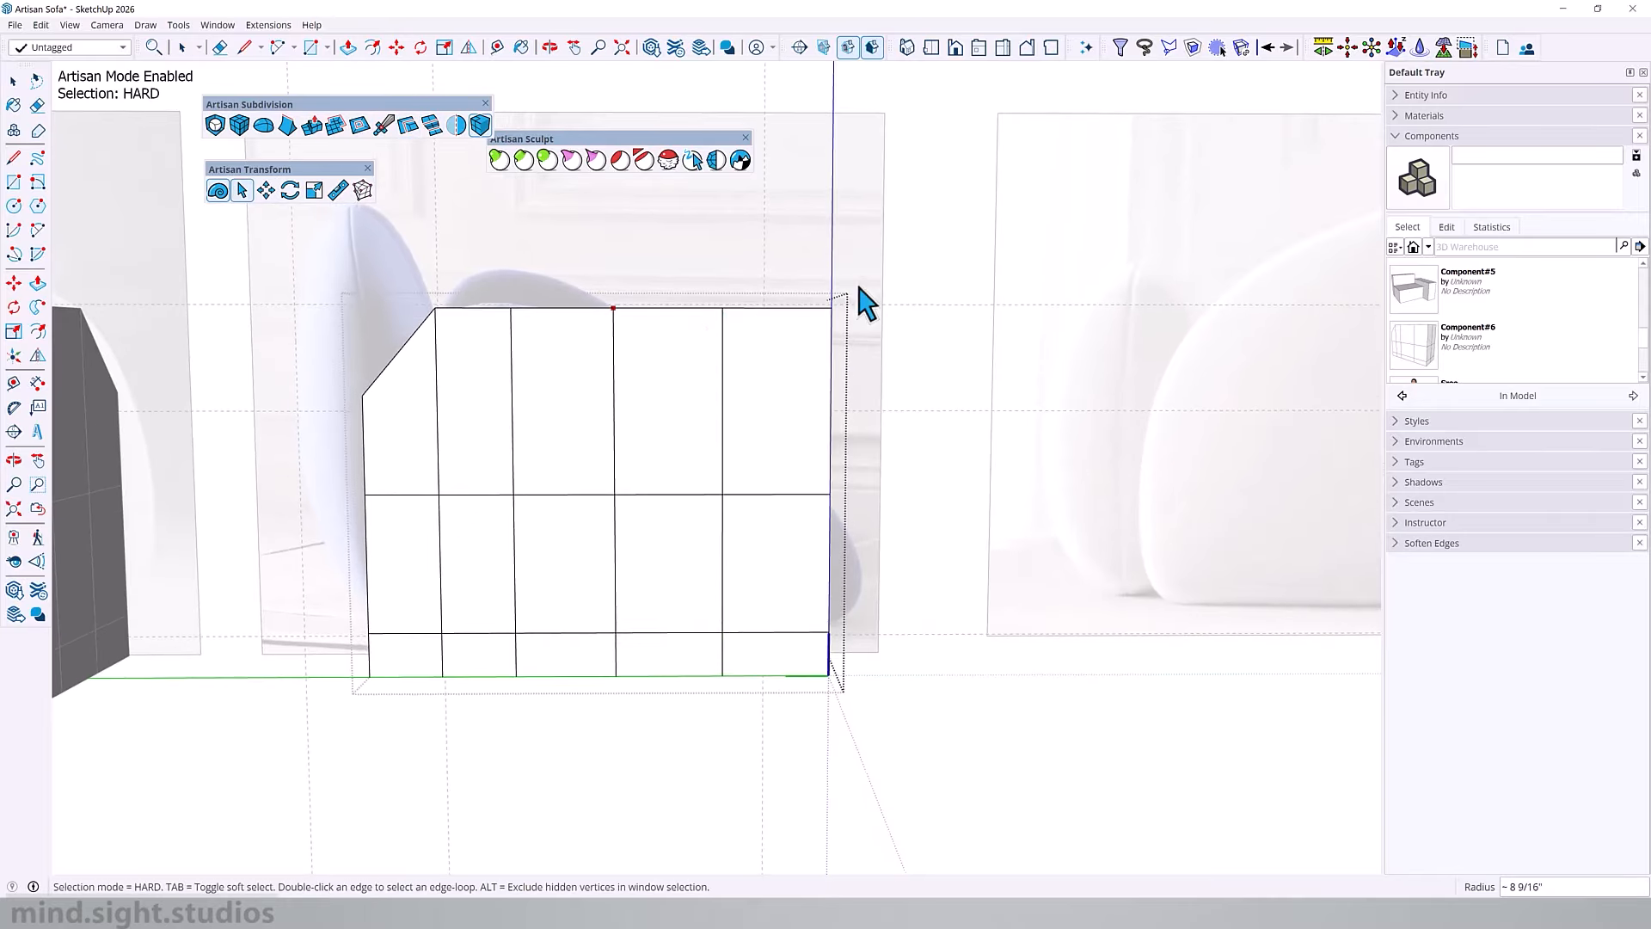
key(m)
drag(703, 327, 713, 437)
key(space)
drag(571, 270, 656, 420)
key(m)
middle_drag(656, 421, 578, 391)
Step: Move the armrest's whole front end forward to reach the front of the reference shape
drag(726, 378, 799, 608)
scroll(815, 560, up, 5)
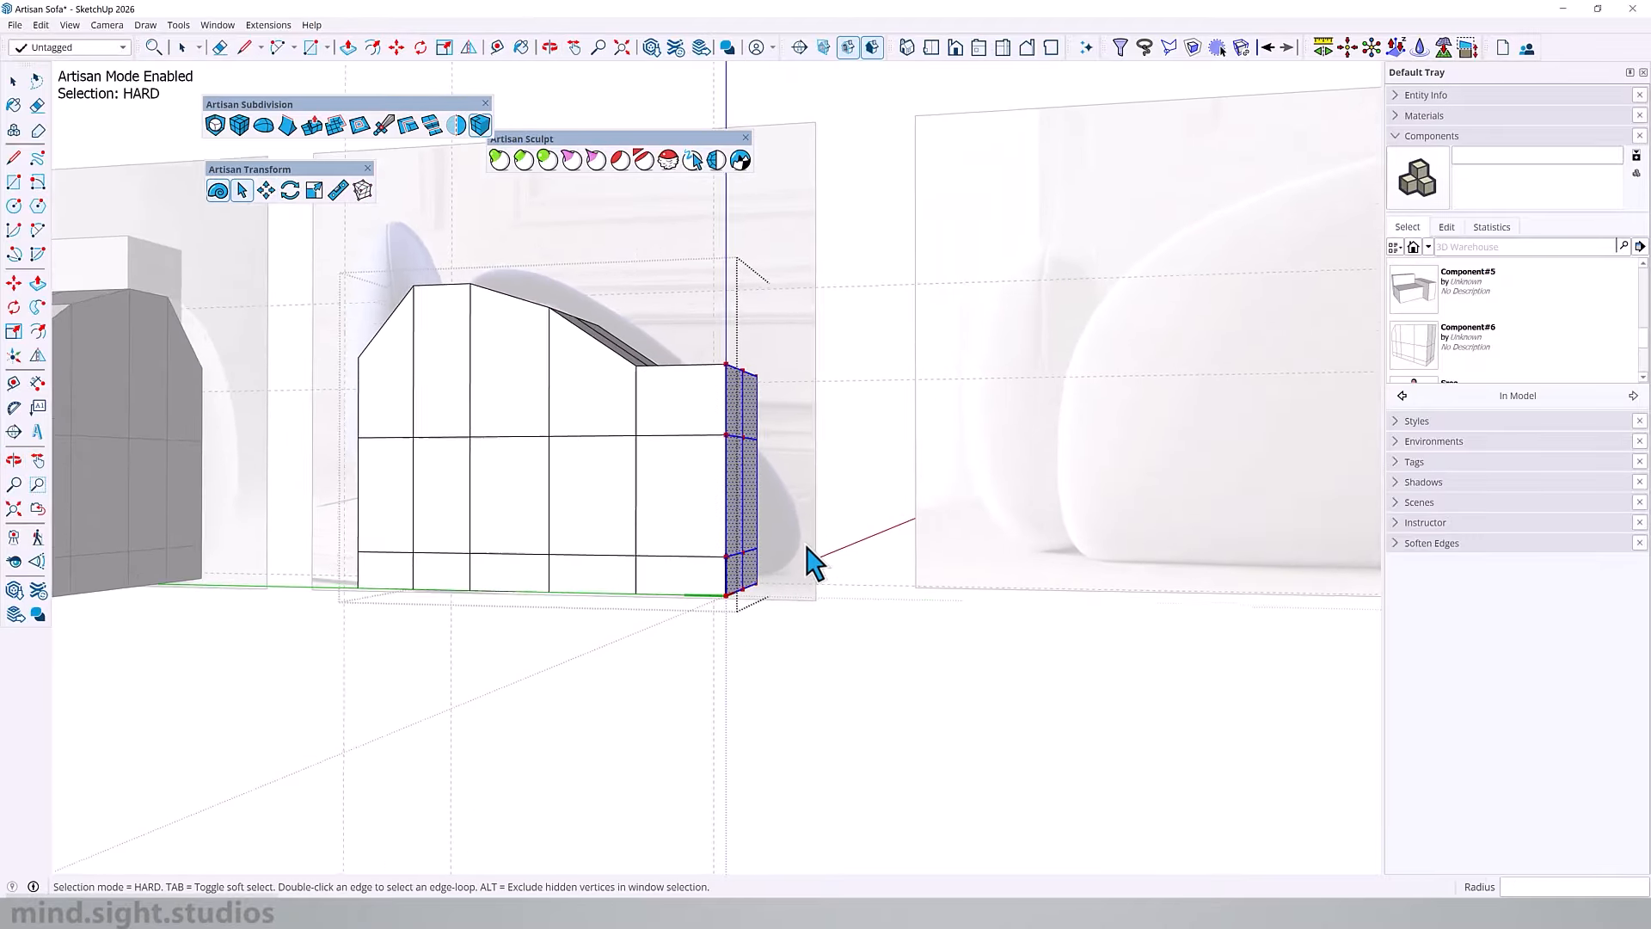
key(m)
drag(824, 534, 869, 539)
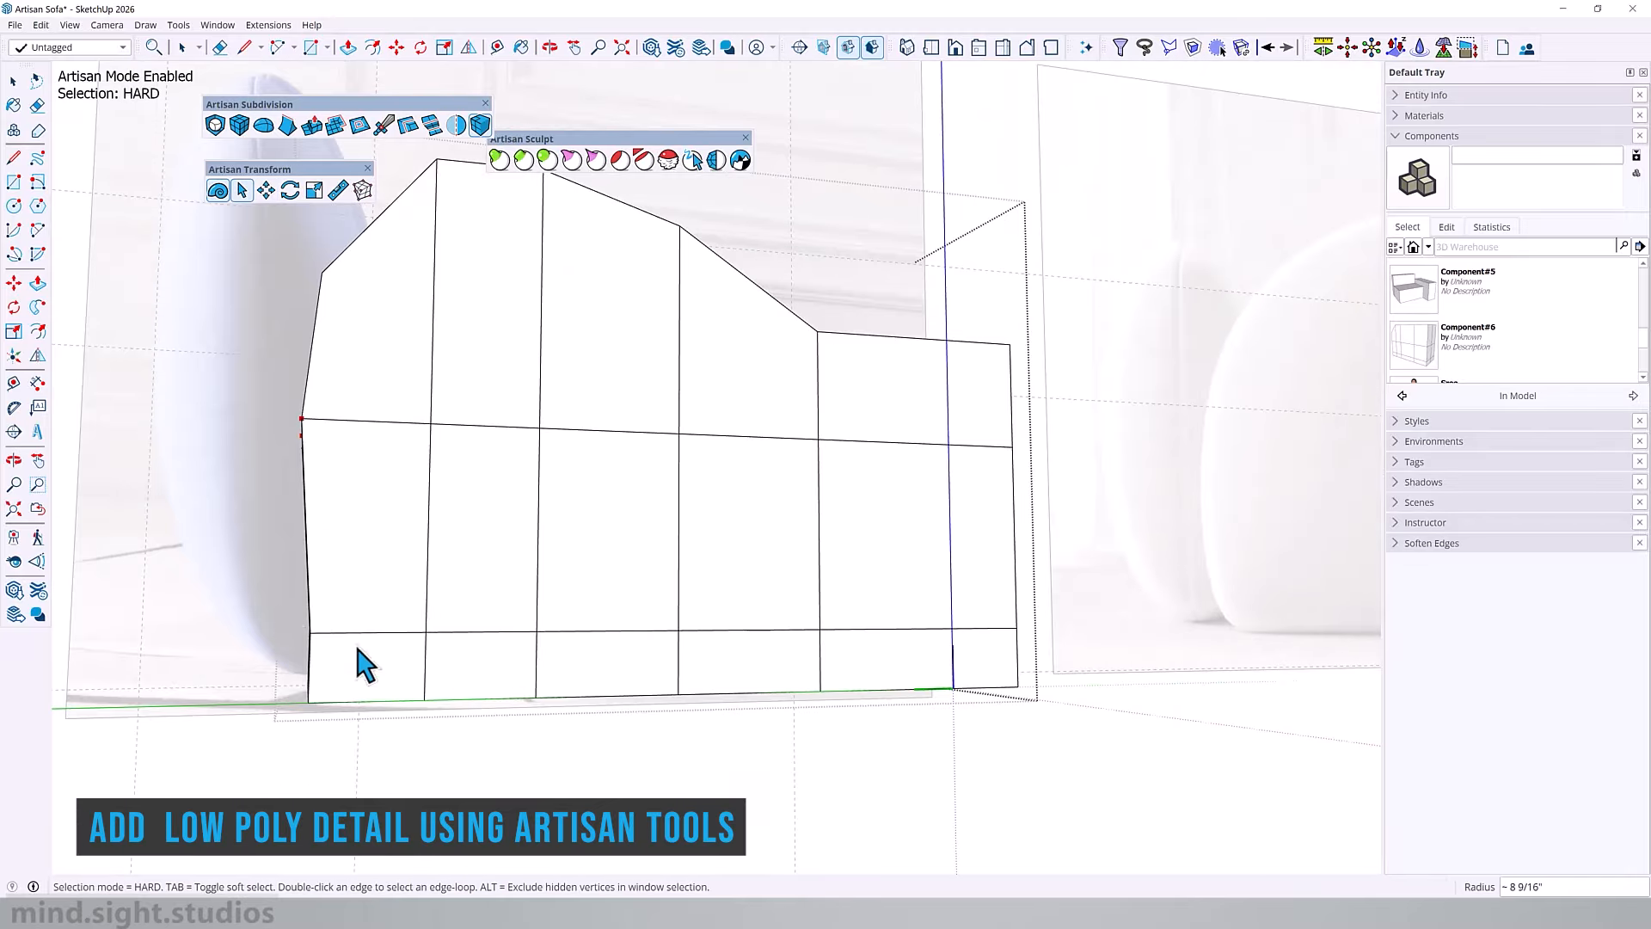
Step: Move the lower and bottom rear vertices forward to taper the armrest's rear underside
key(m)
drag(399, 583, 421, 588)
key(space)
drag(273, 669, 357, 736)
key(m)
drag(456, 566, 559, 572)
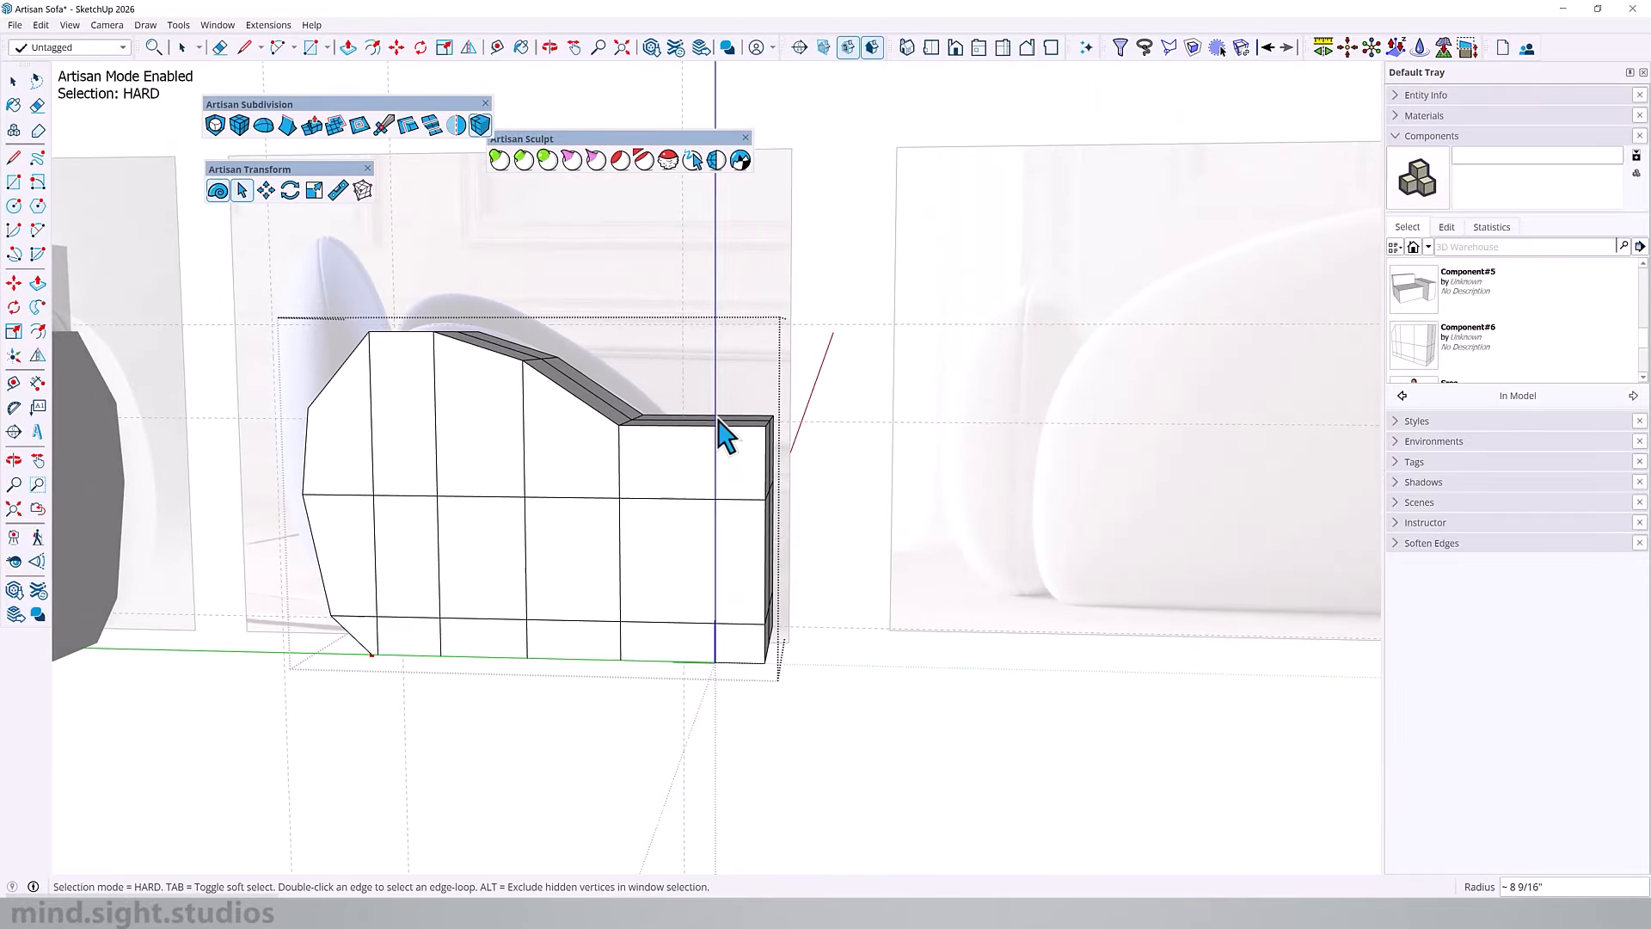
Step: Lower the armrest's front top edge and the front row beneath it to bring the nose down to the reference
key(m)
drag(858, 467, 848, 505)
key(space)
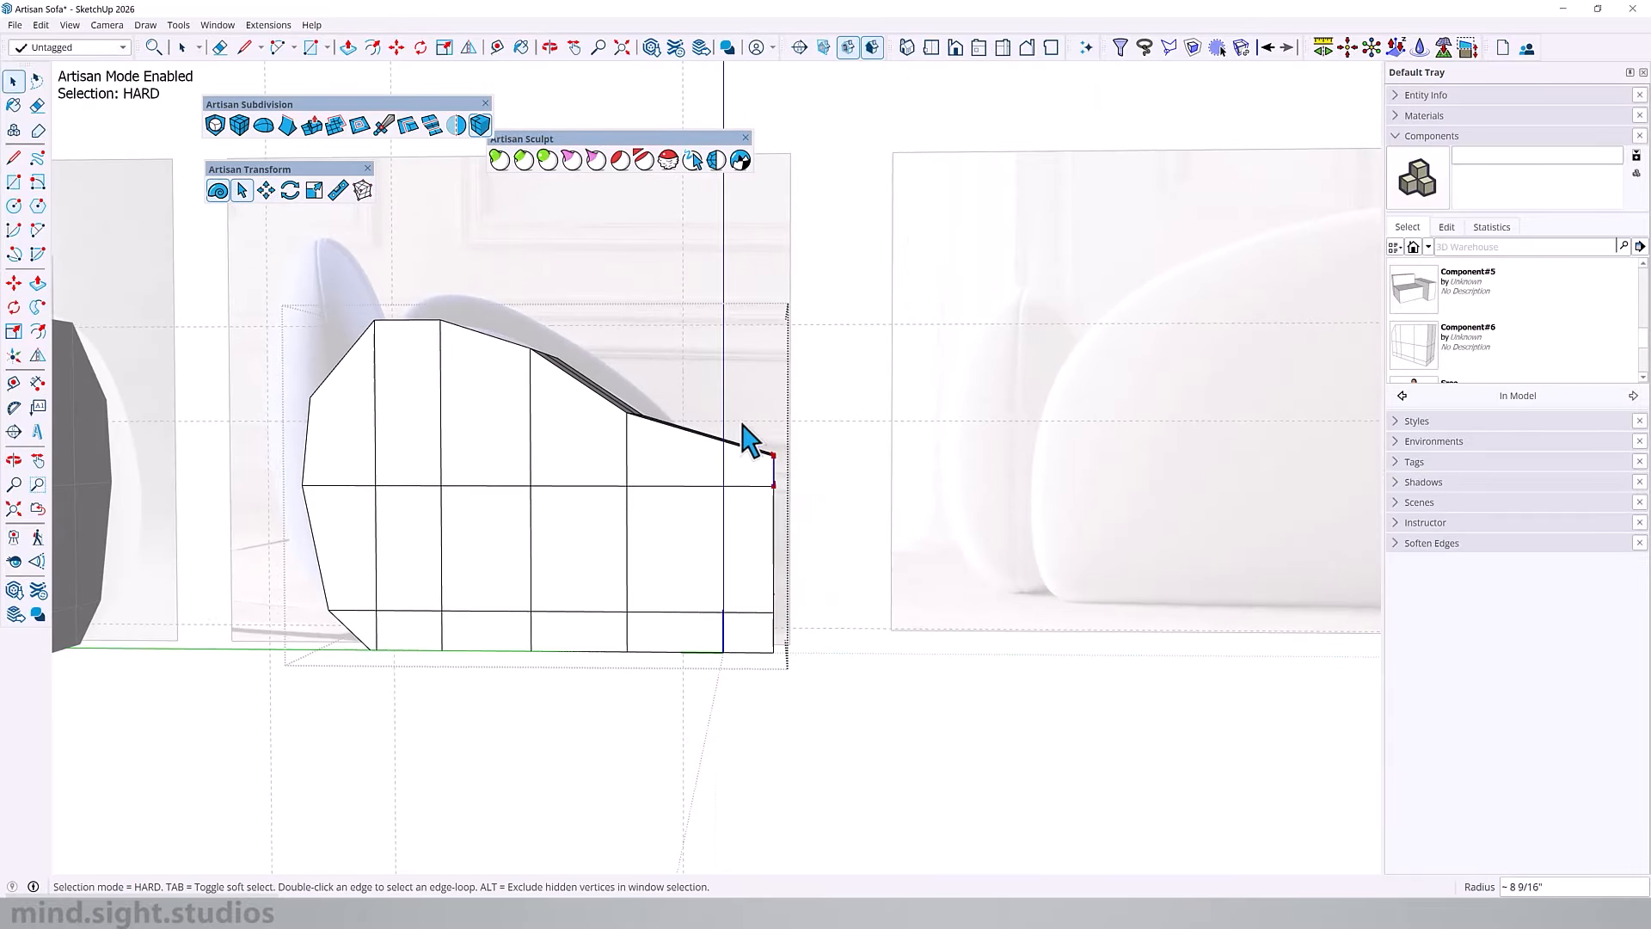
key(m)
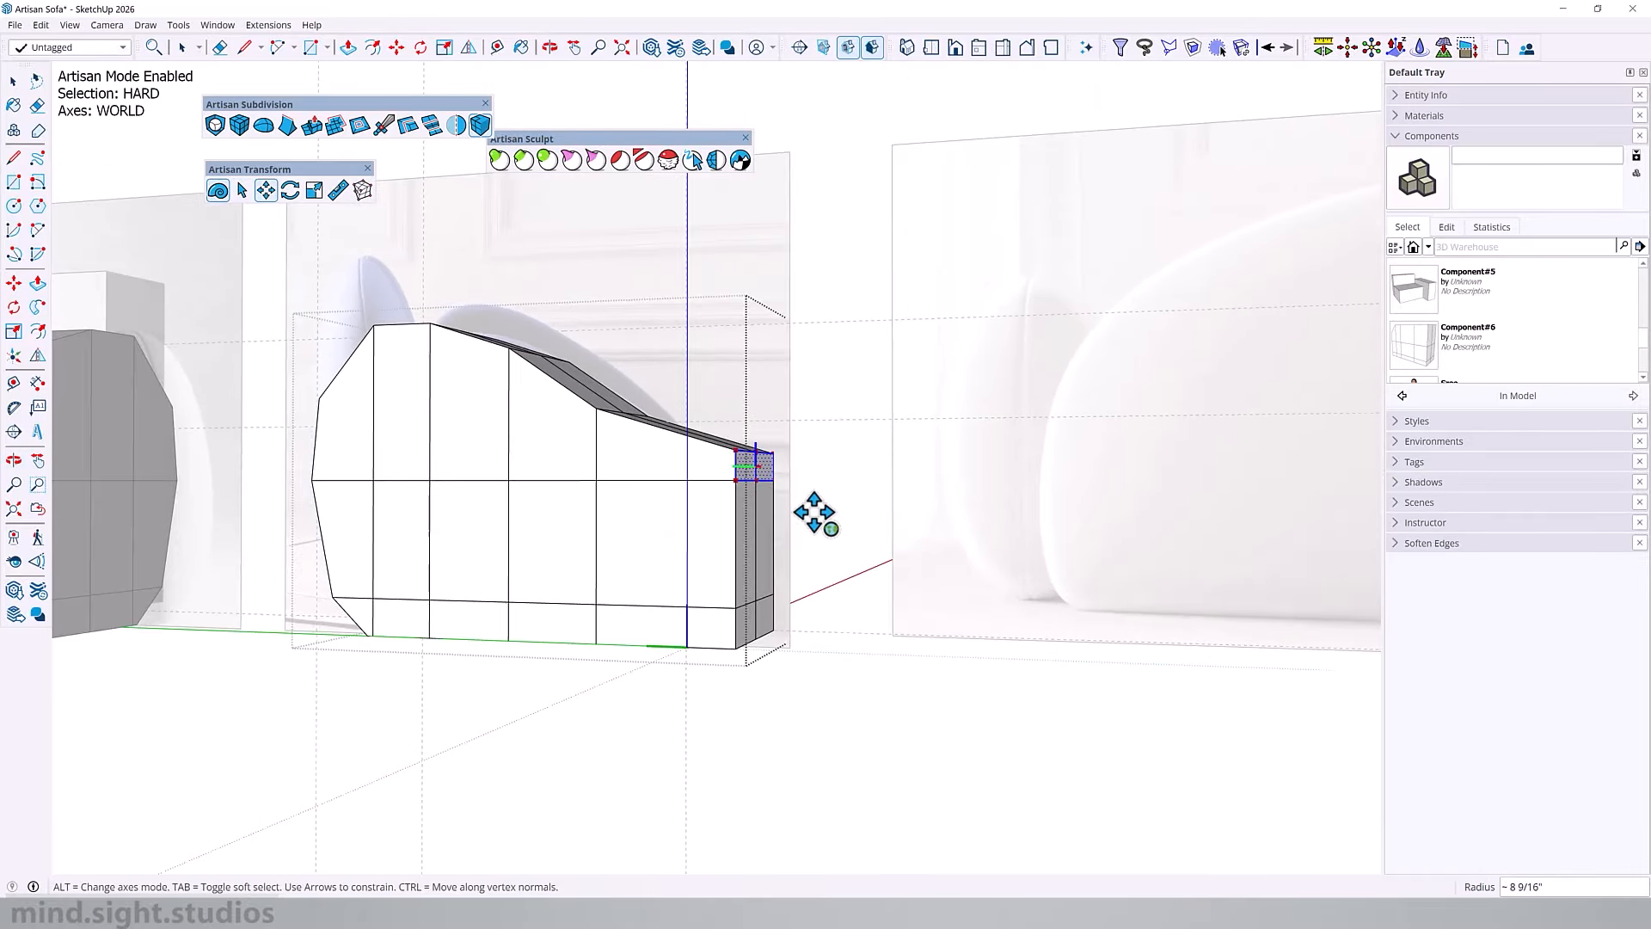
drag(815, 513, 809, 583)
middle_drag(810, 583, 929, 524)
Step: Move the bottom front vertices rearward to bevel the armrest's lower front corner
key(space)
drag(758, 602, 730, 667)
key(m)
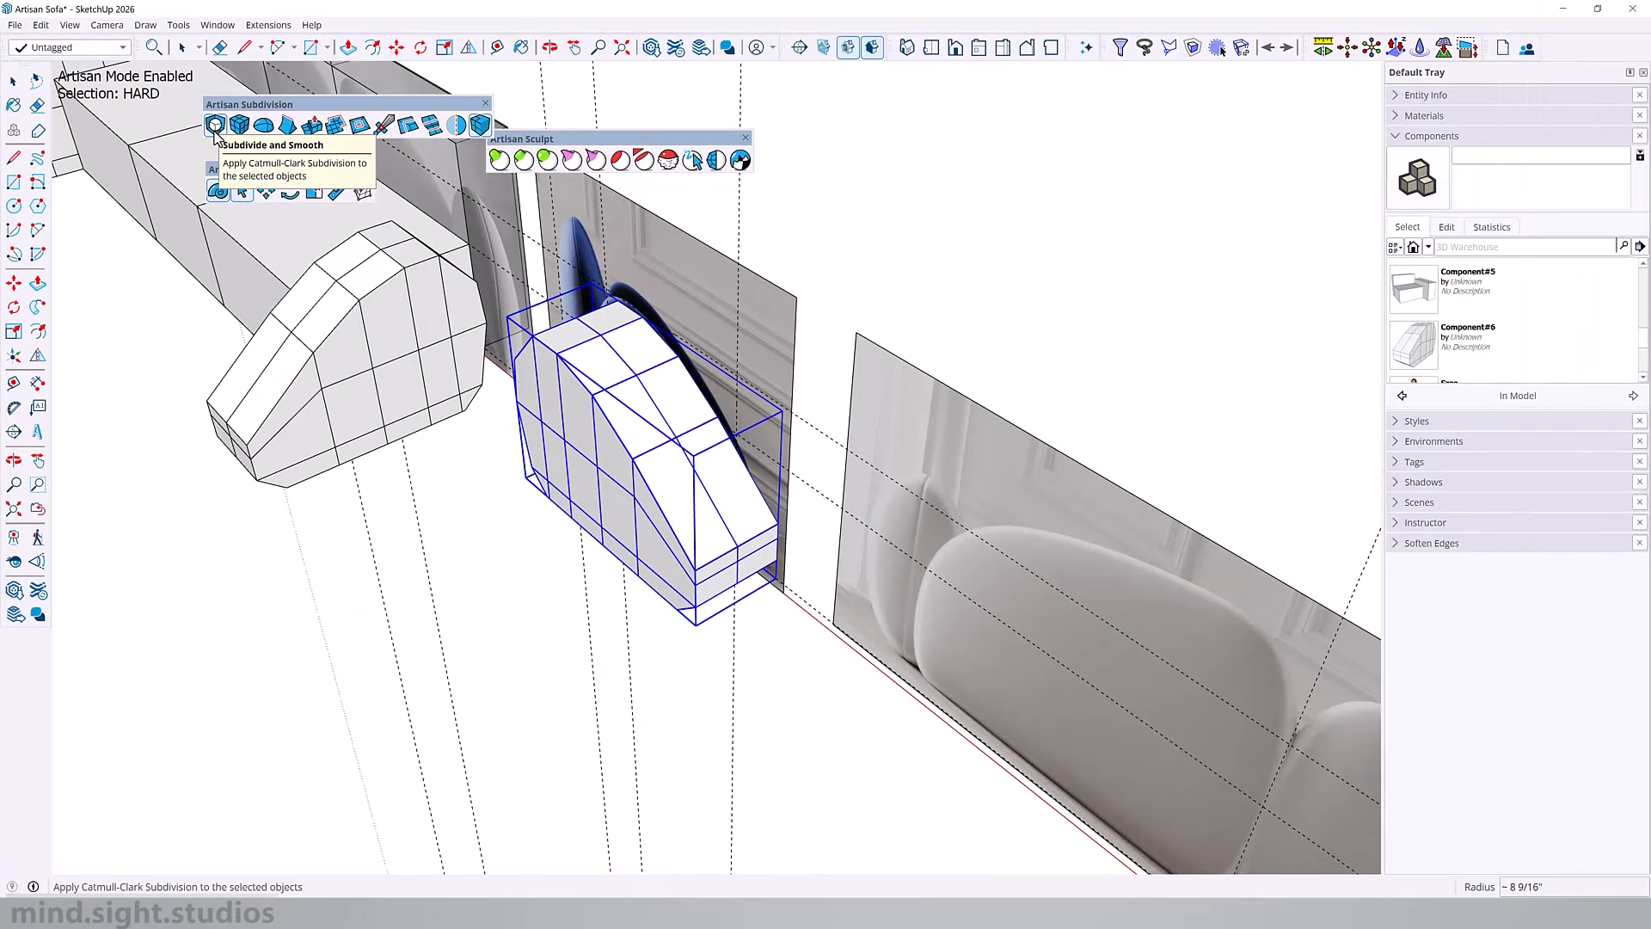
Step: Apply Subdivide and Smooth to the armrest with an increased iteration count and commit the smoothed mesh
middle_drag(724, 482, 767, 535)
click(542, 621)
scroll(604, 371, up, 1)
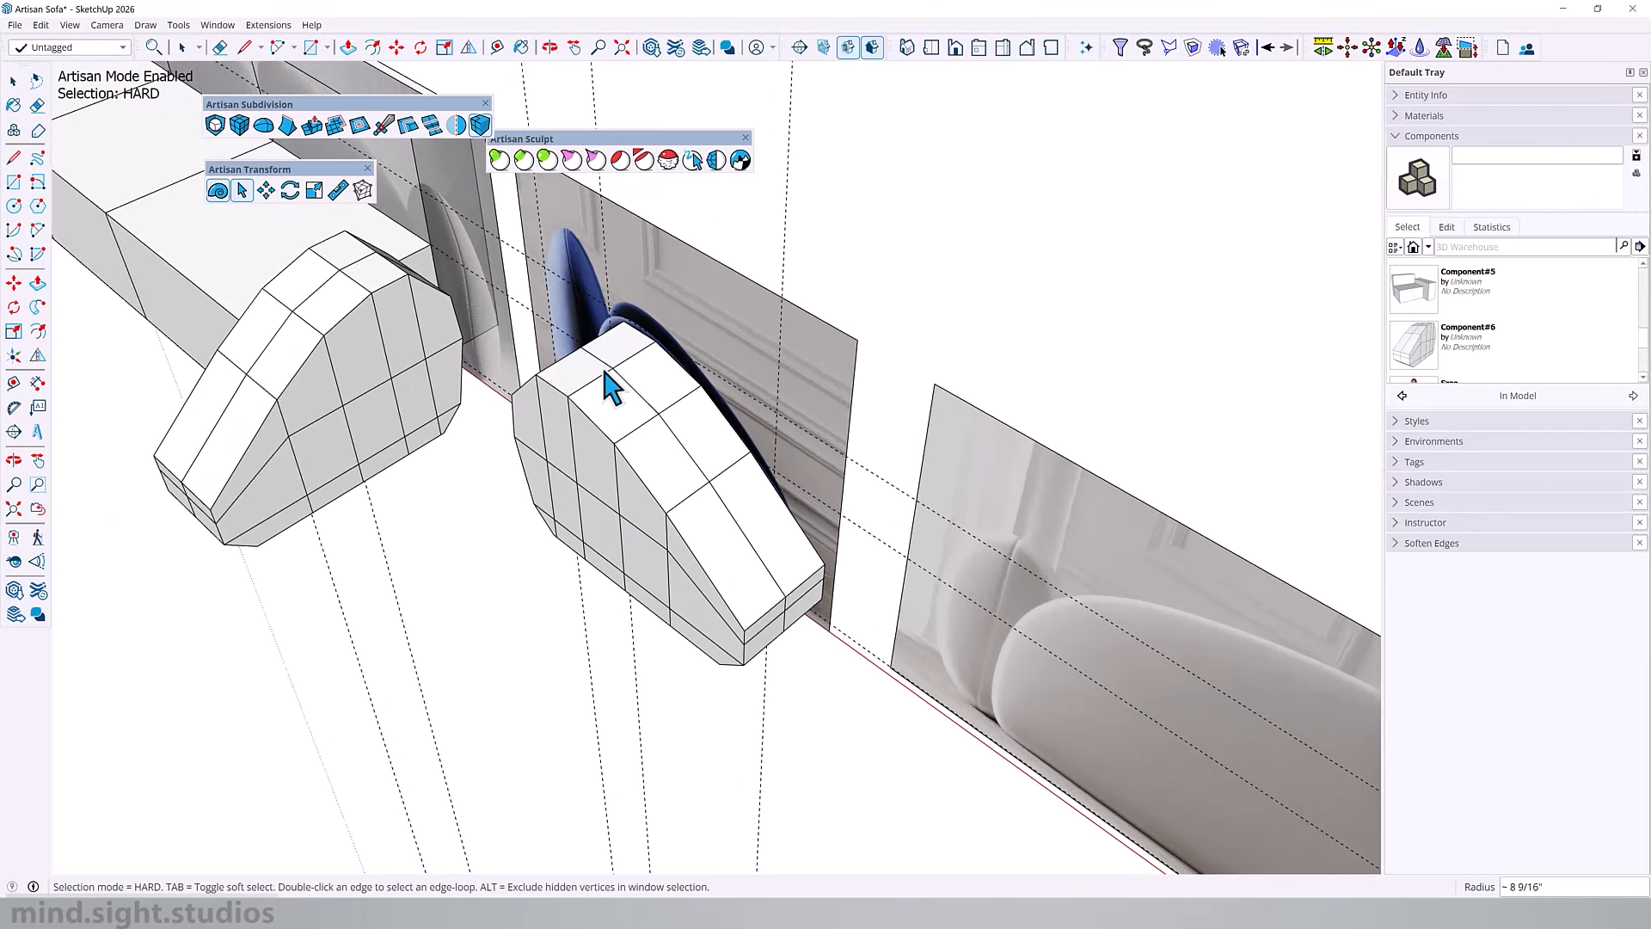
scroll(619, 370, up, 2)
middle_drag(637, 371, 832, 424)
click(590, 401)
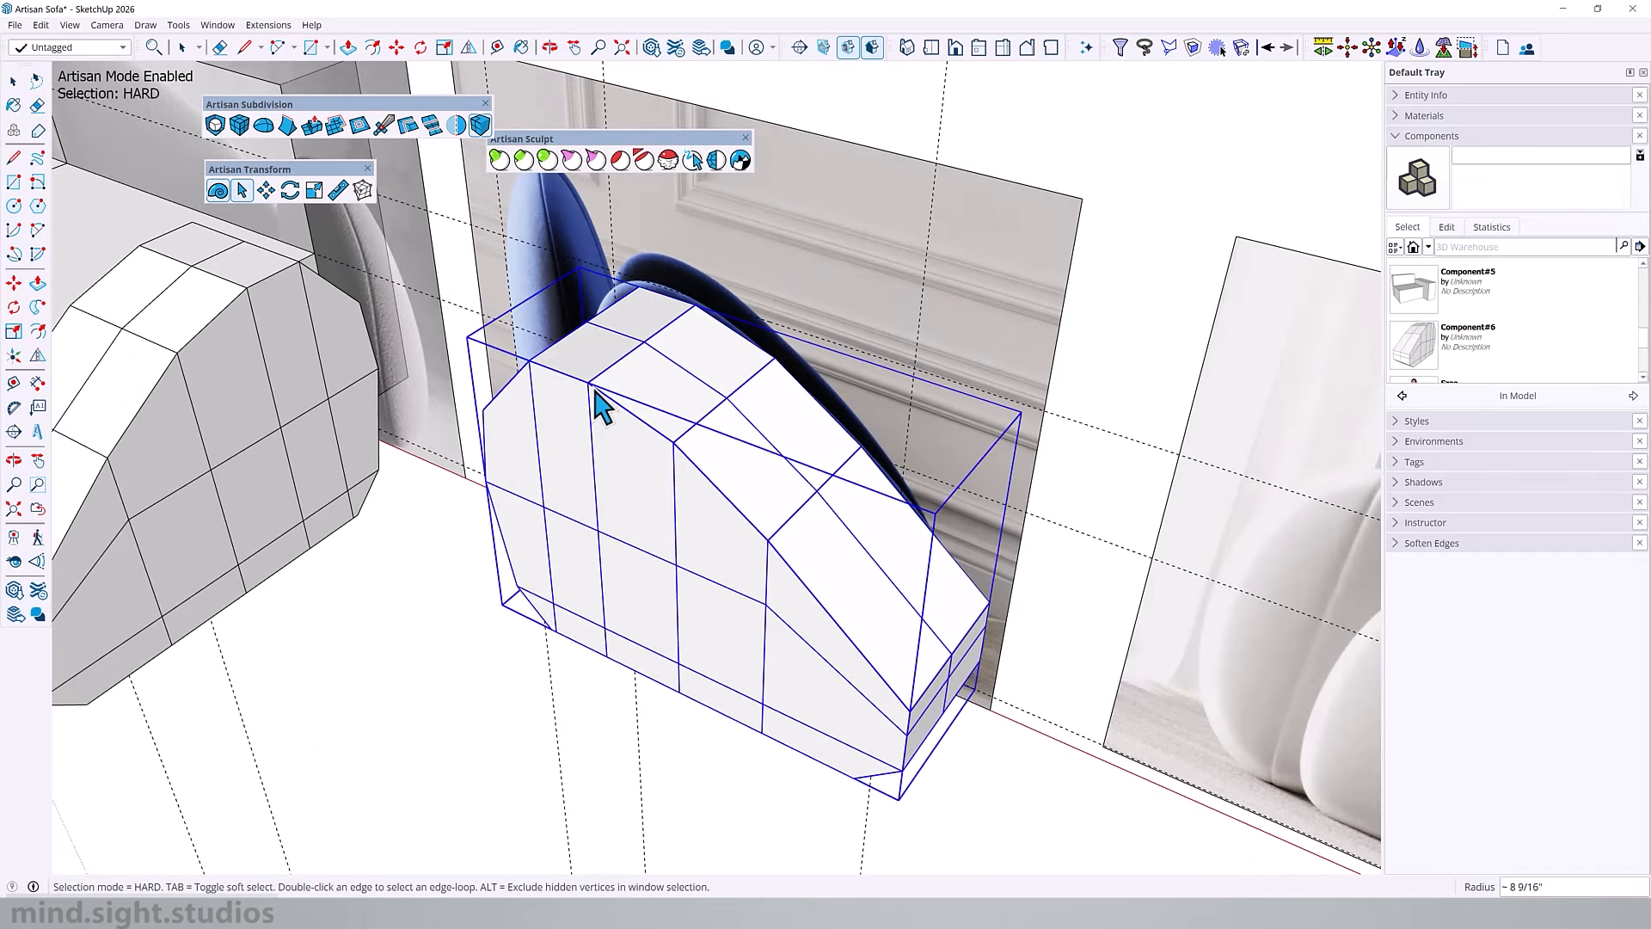
click(215, 125)
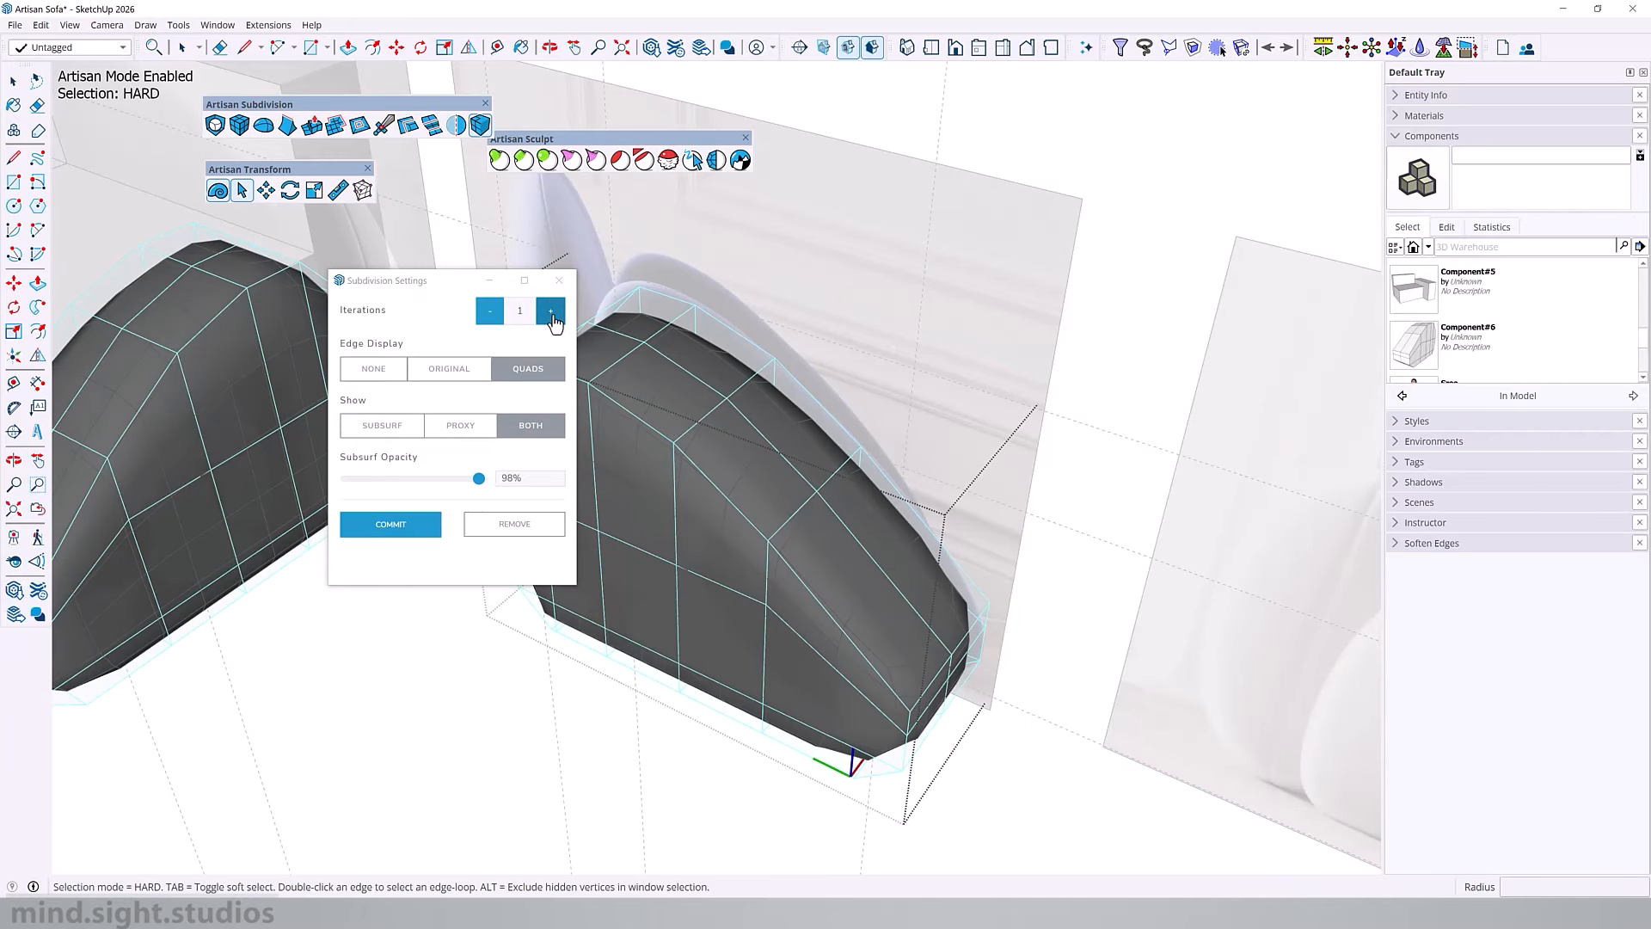
click(550, 312)
click(415, 531)
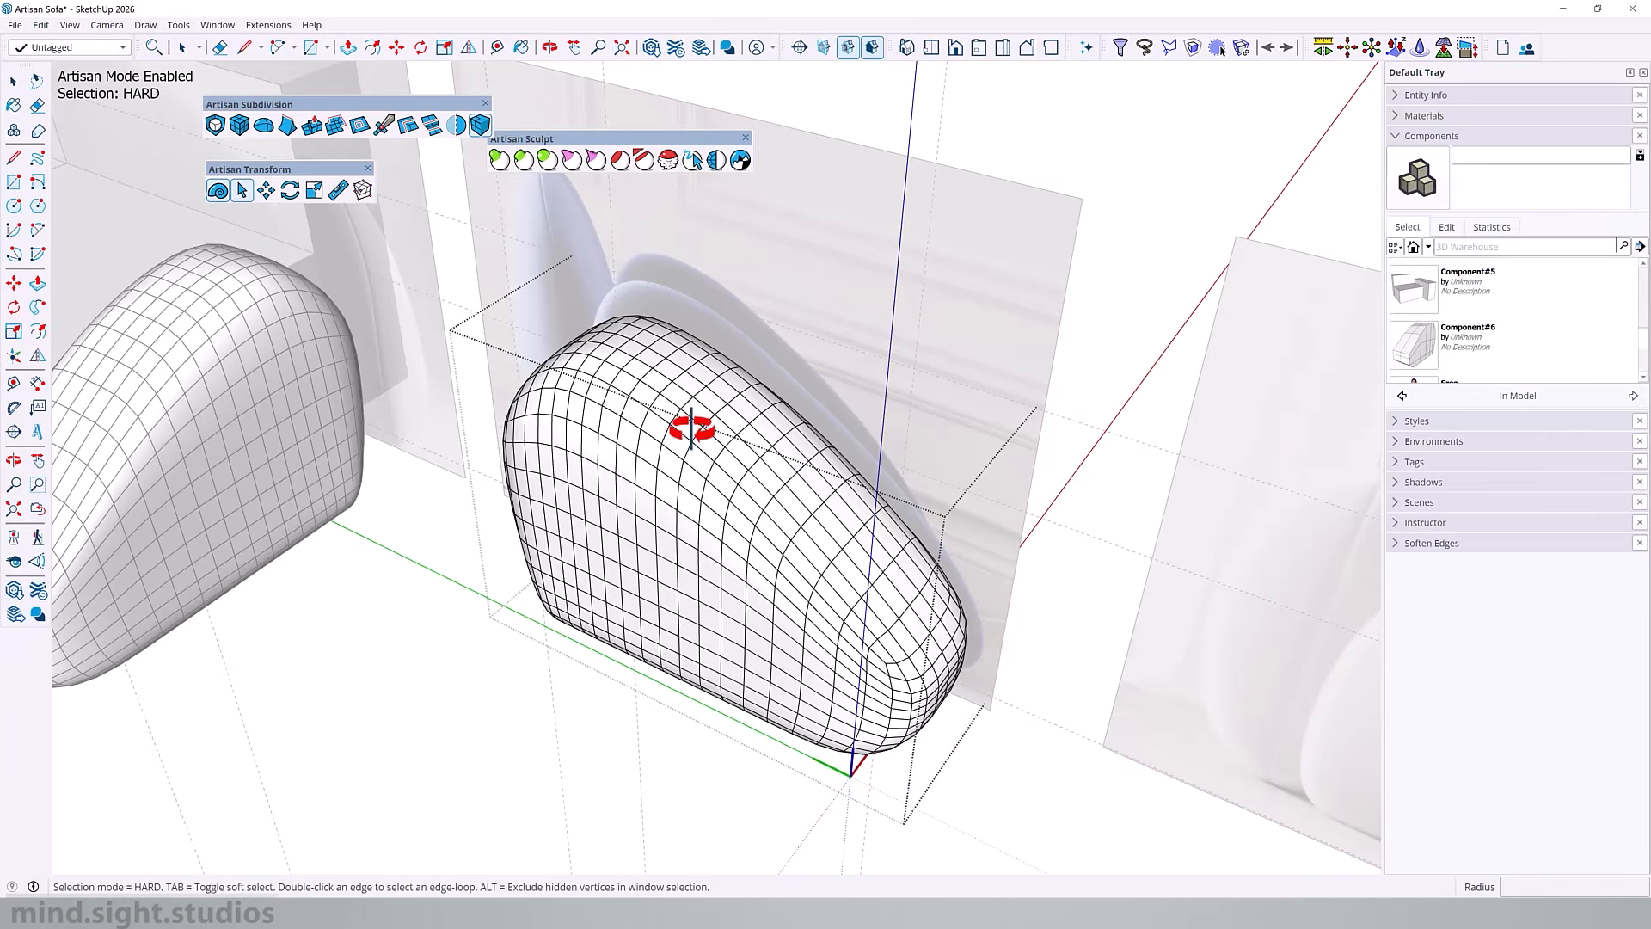
middle_drag(682, 427, 786, 332)
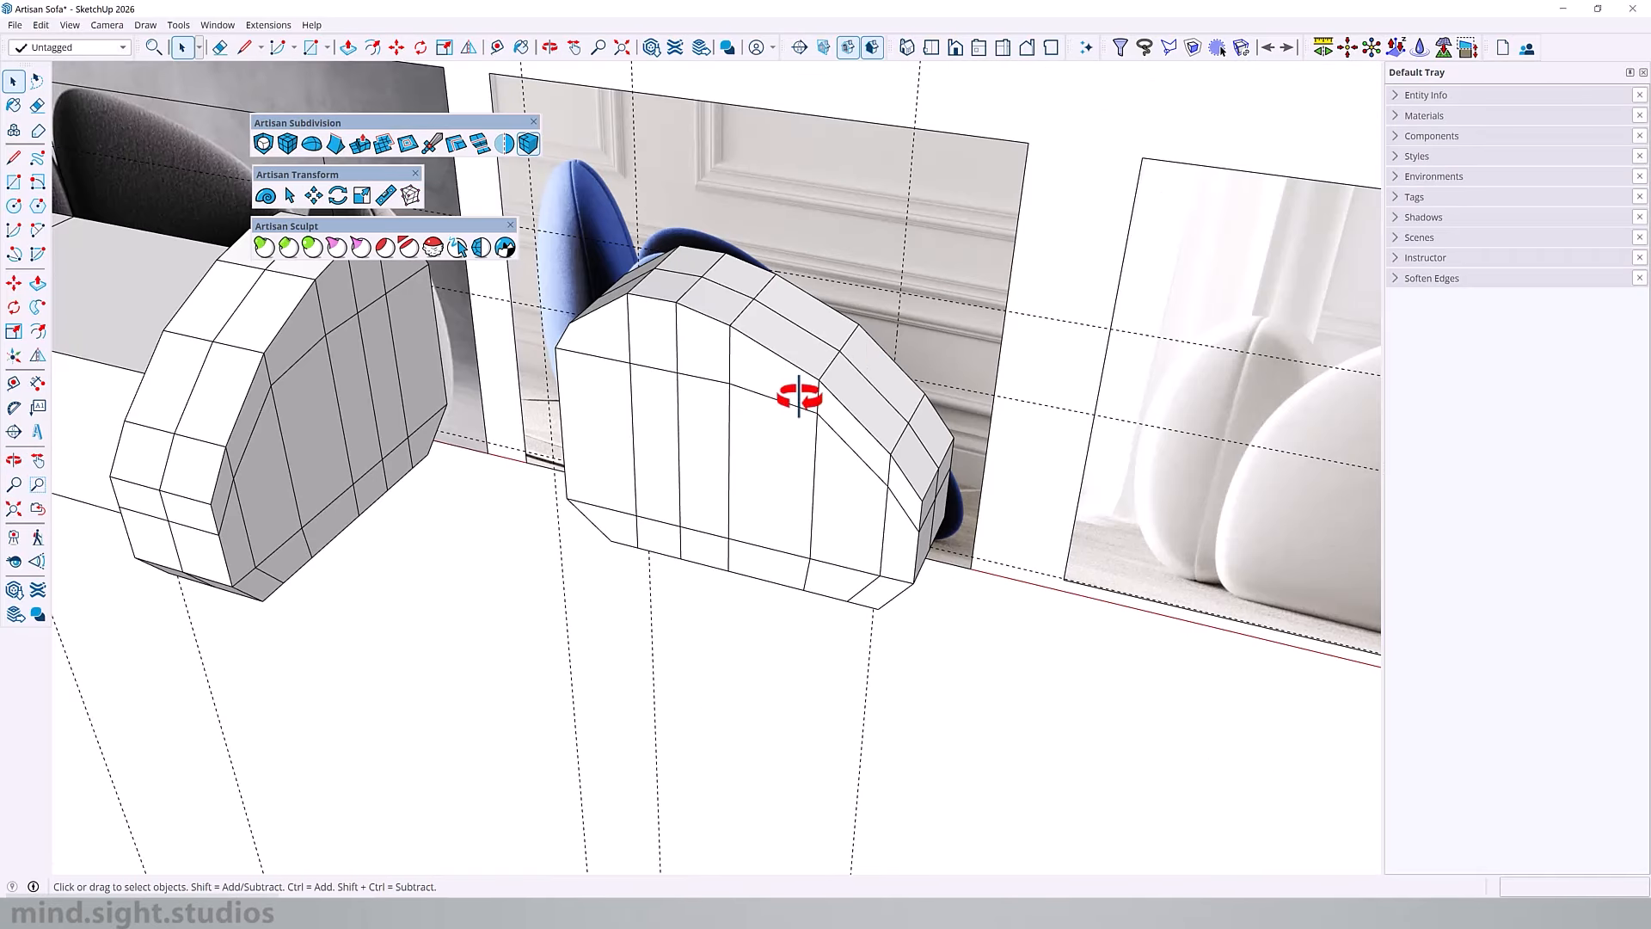
middle_drag(799, 397, 653, 490)
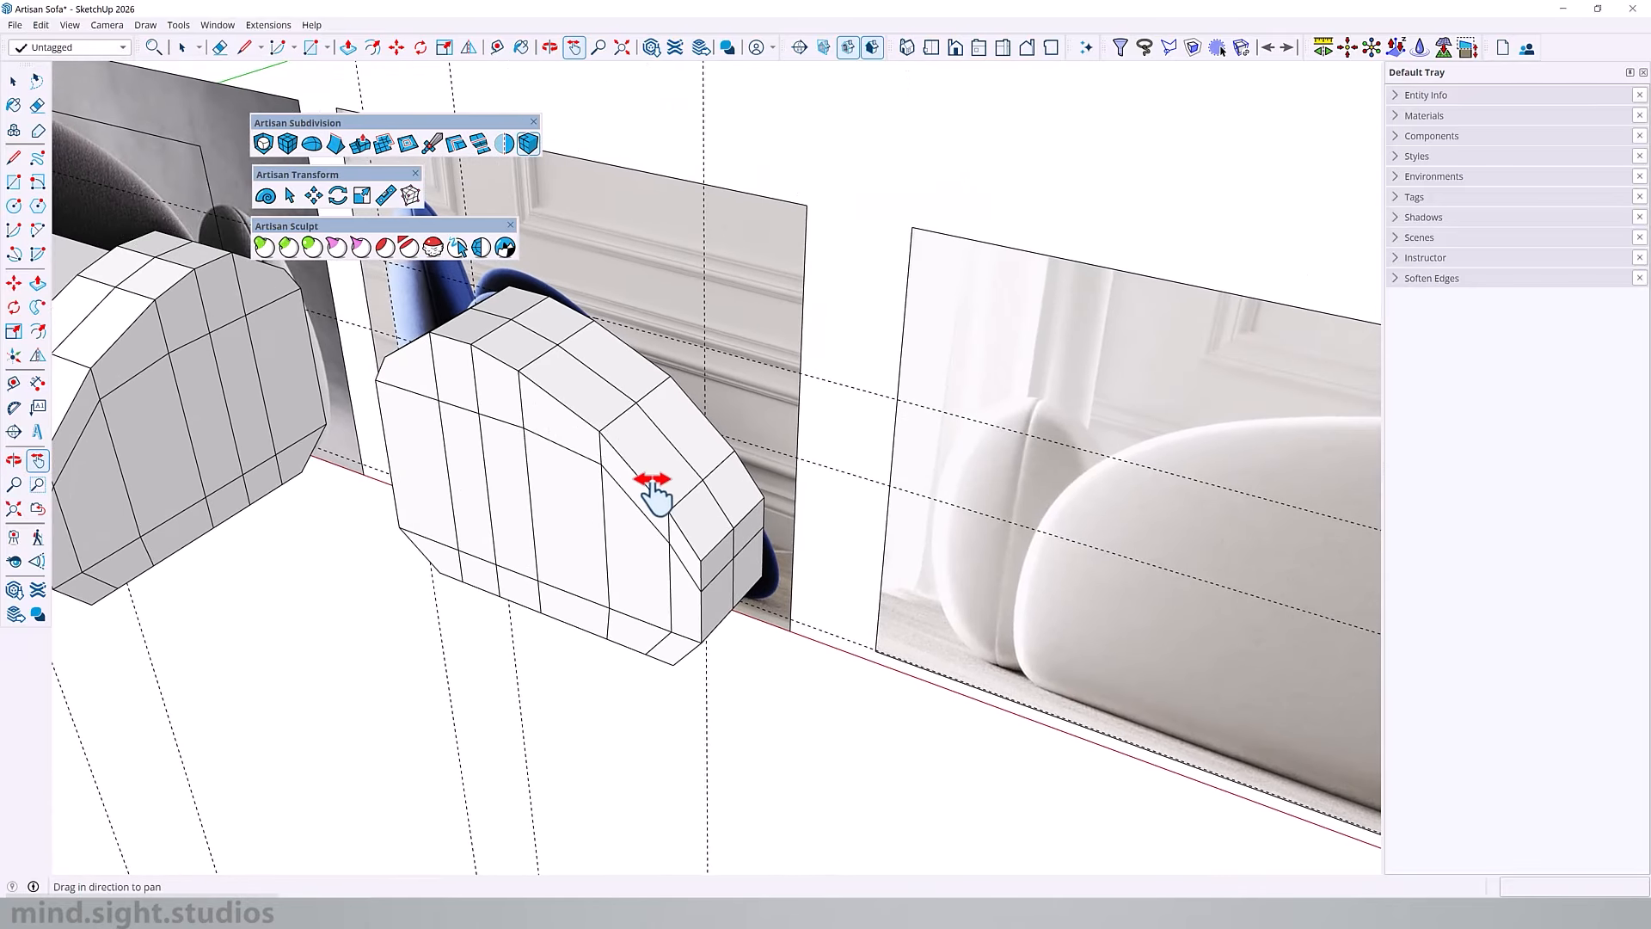
Step: Open the armrest for editing and add one edge loop on each side of its centre loop with the Loop Tool
scroll(653, 490, up, 3)
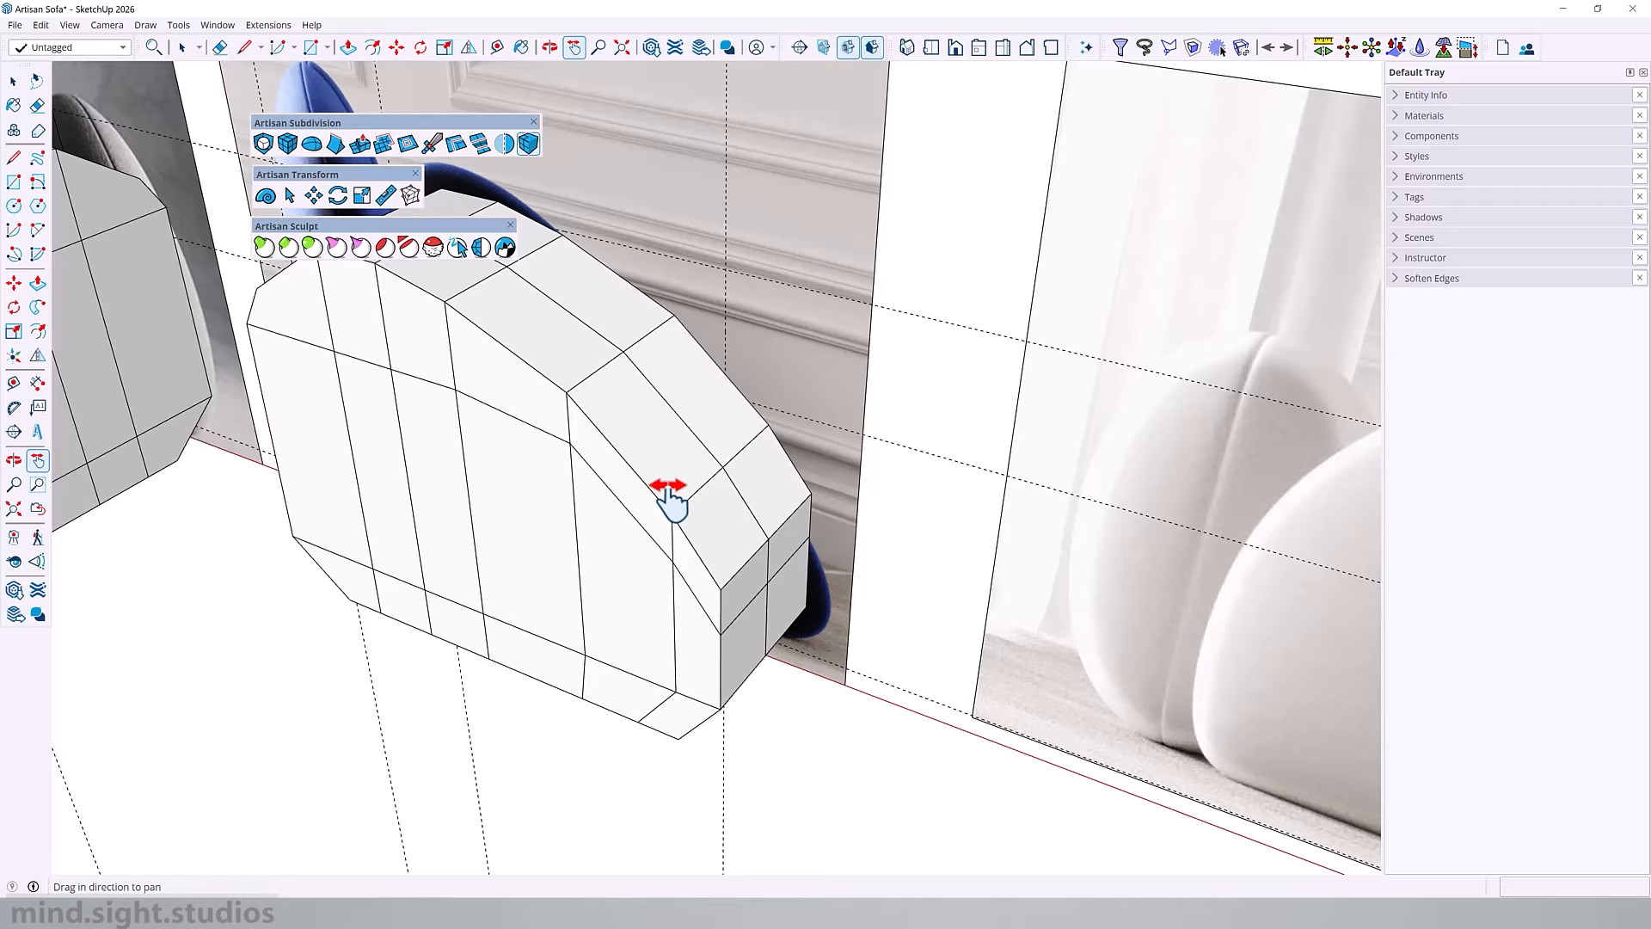
key(space)
double_click(626, 368)
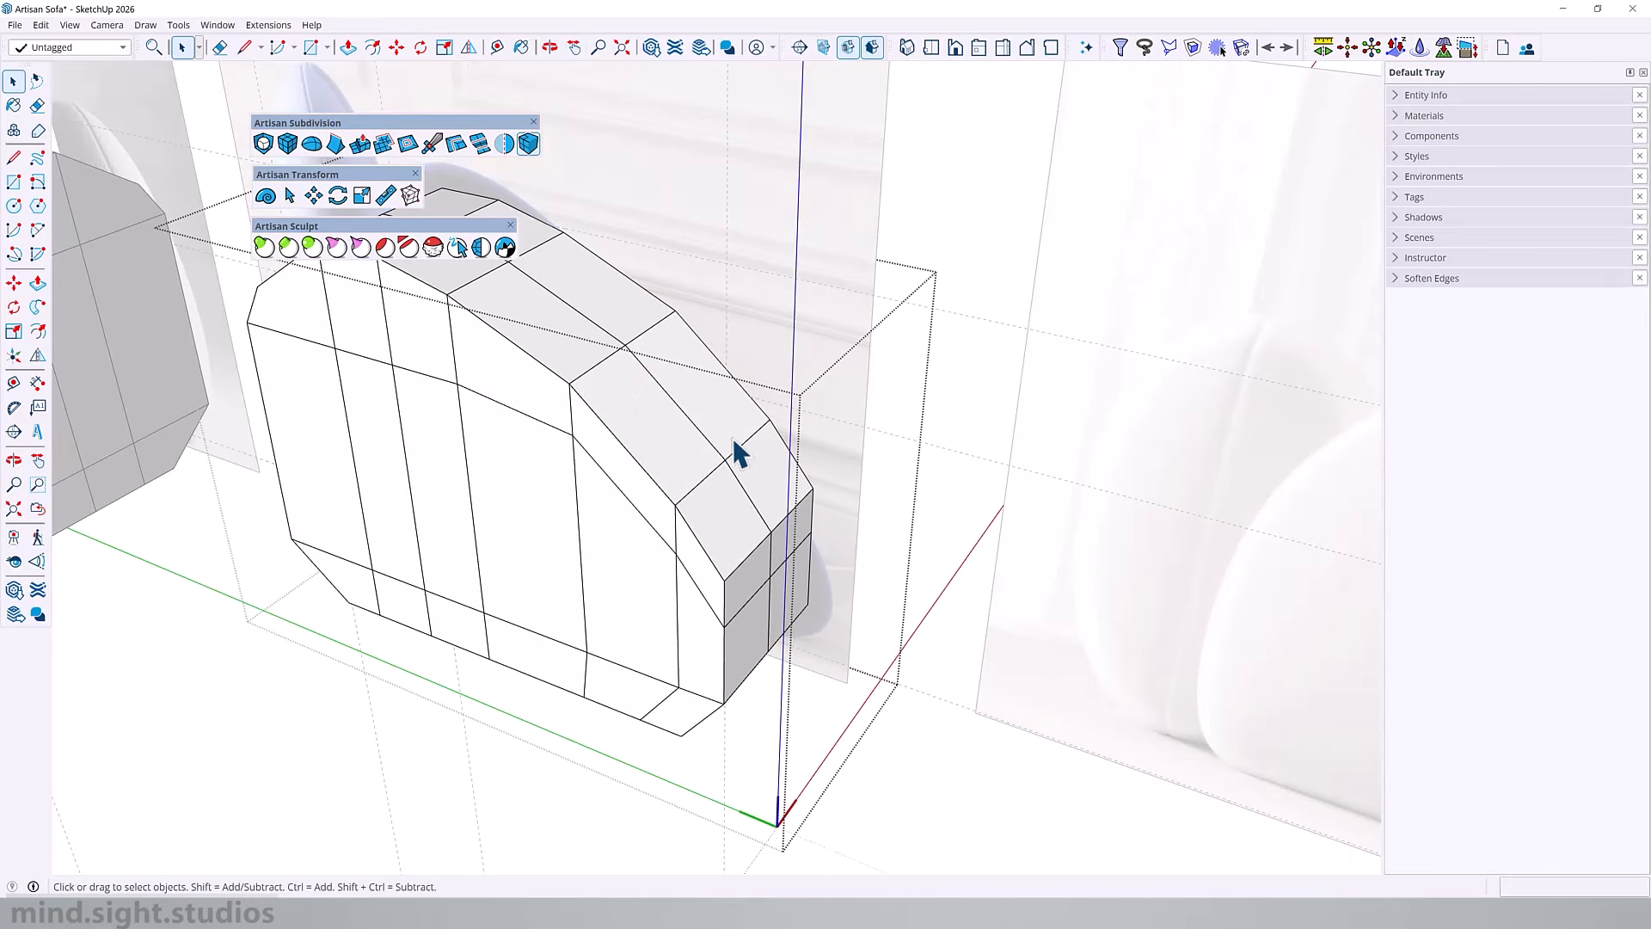
click(455, 143)
middle_drag(727, 555, 491, 542)
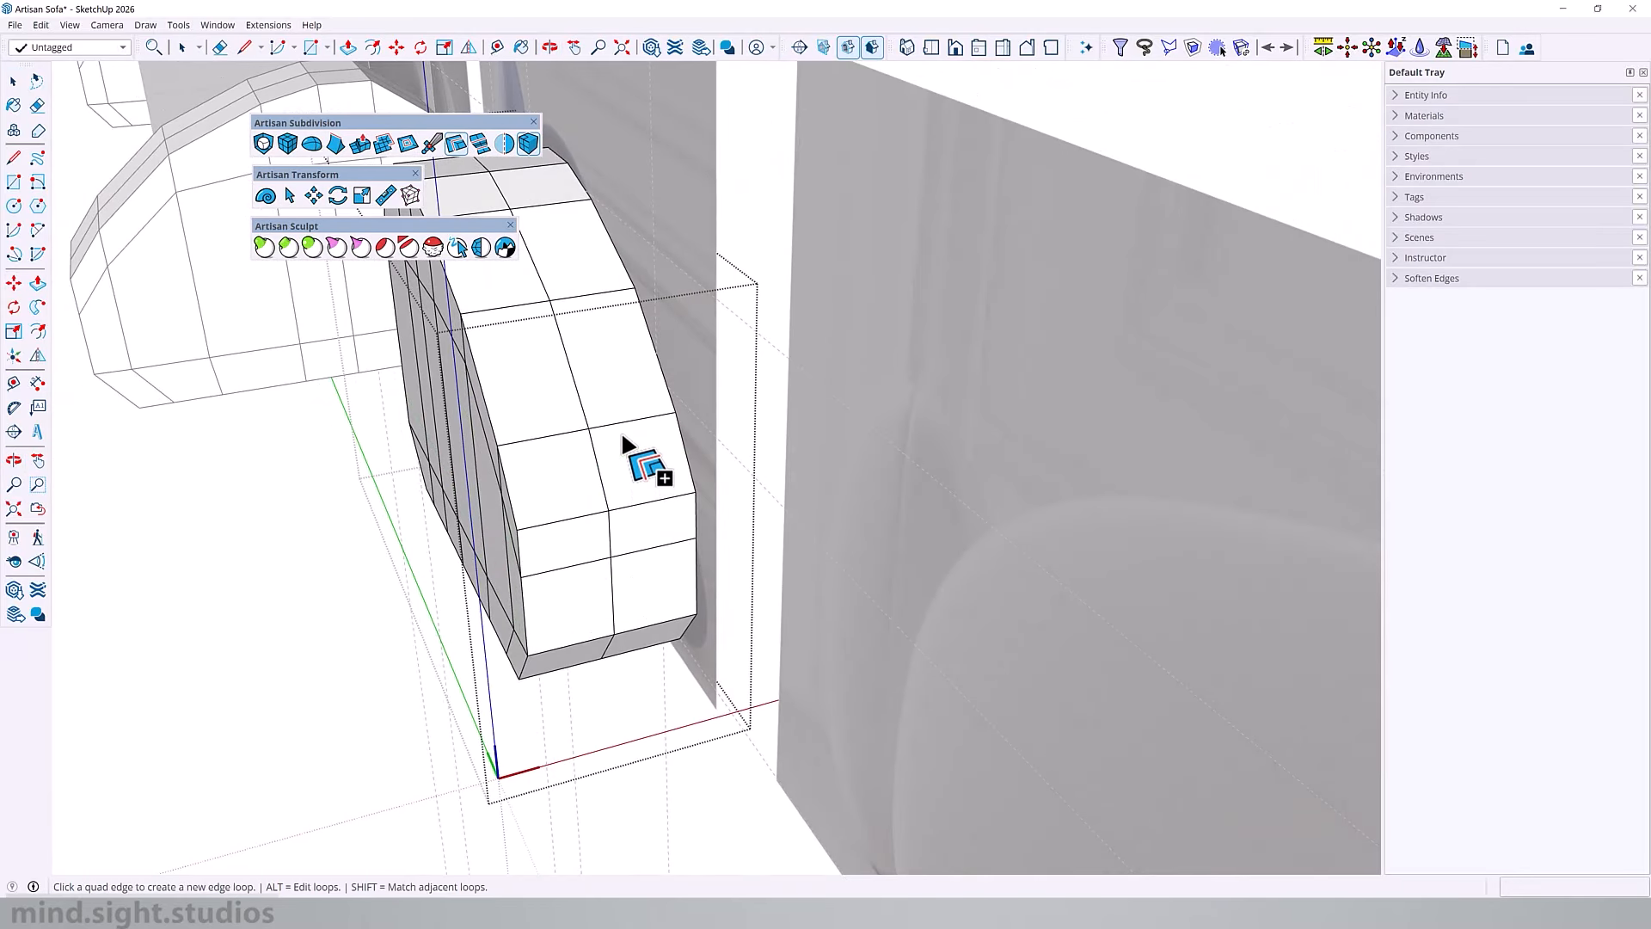
click(628, 420)
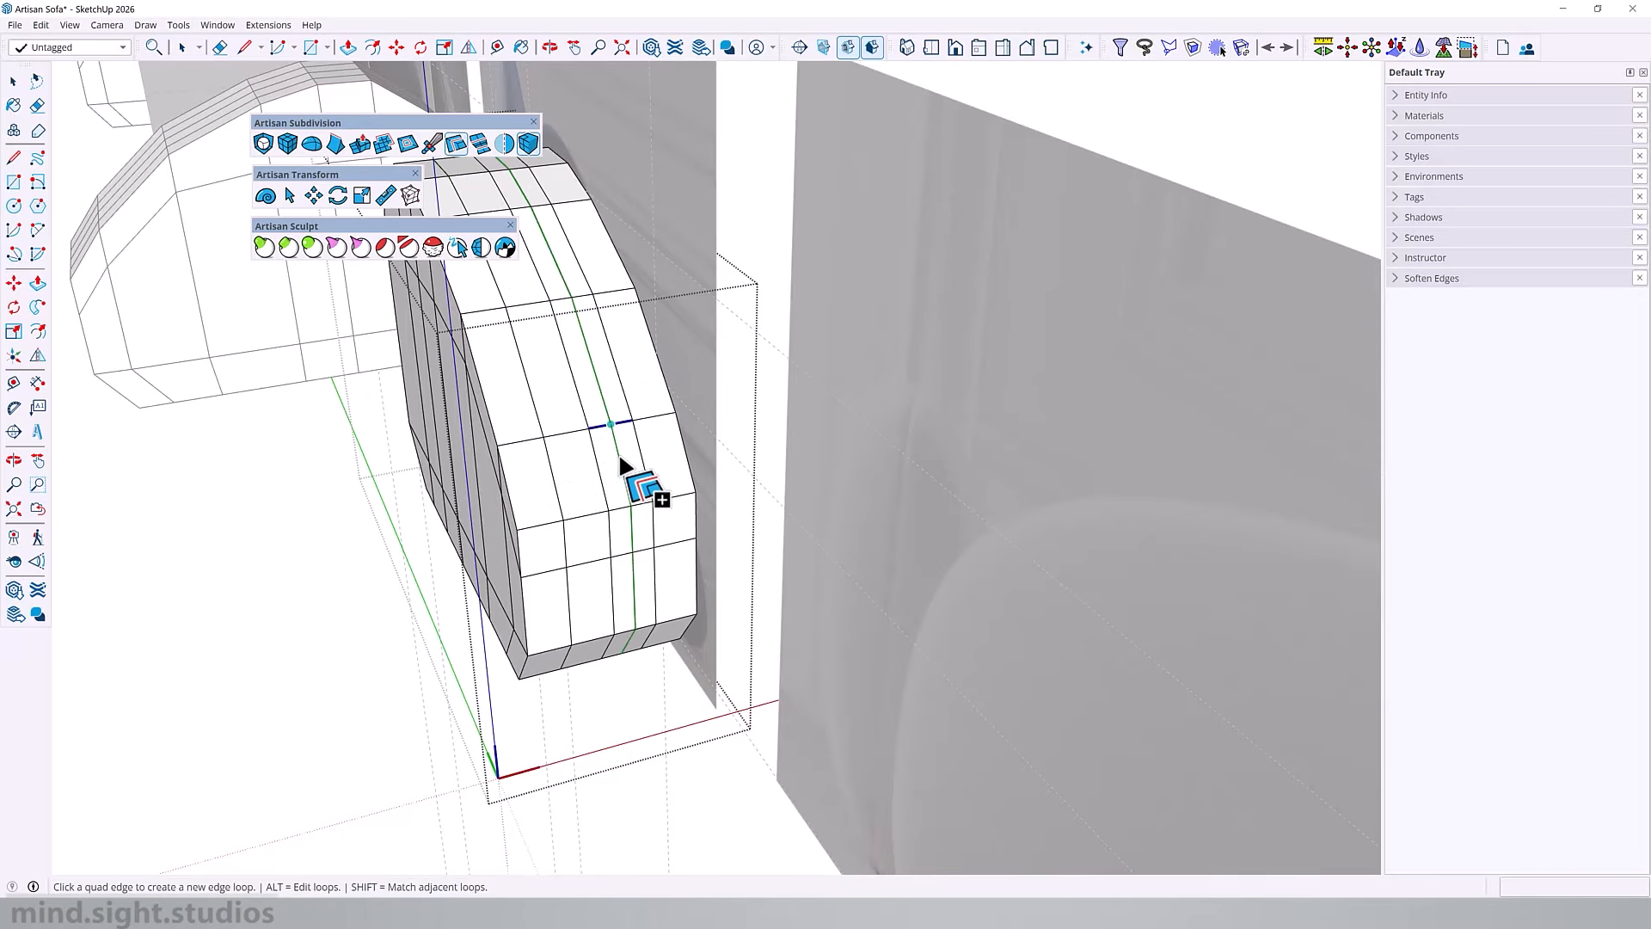
middle_drag(617, 454, 663, 436)
Step: Select the armrest's three inner edge loops and move them outward along their vertex normals by about 1 5/8"
key(space)
right_click(628, 593)
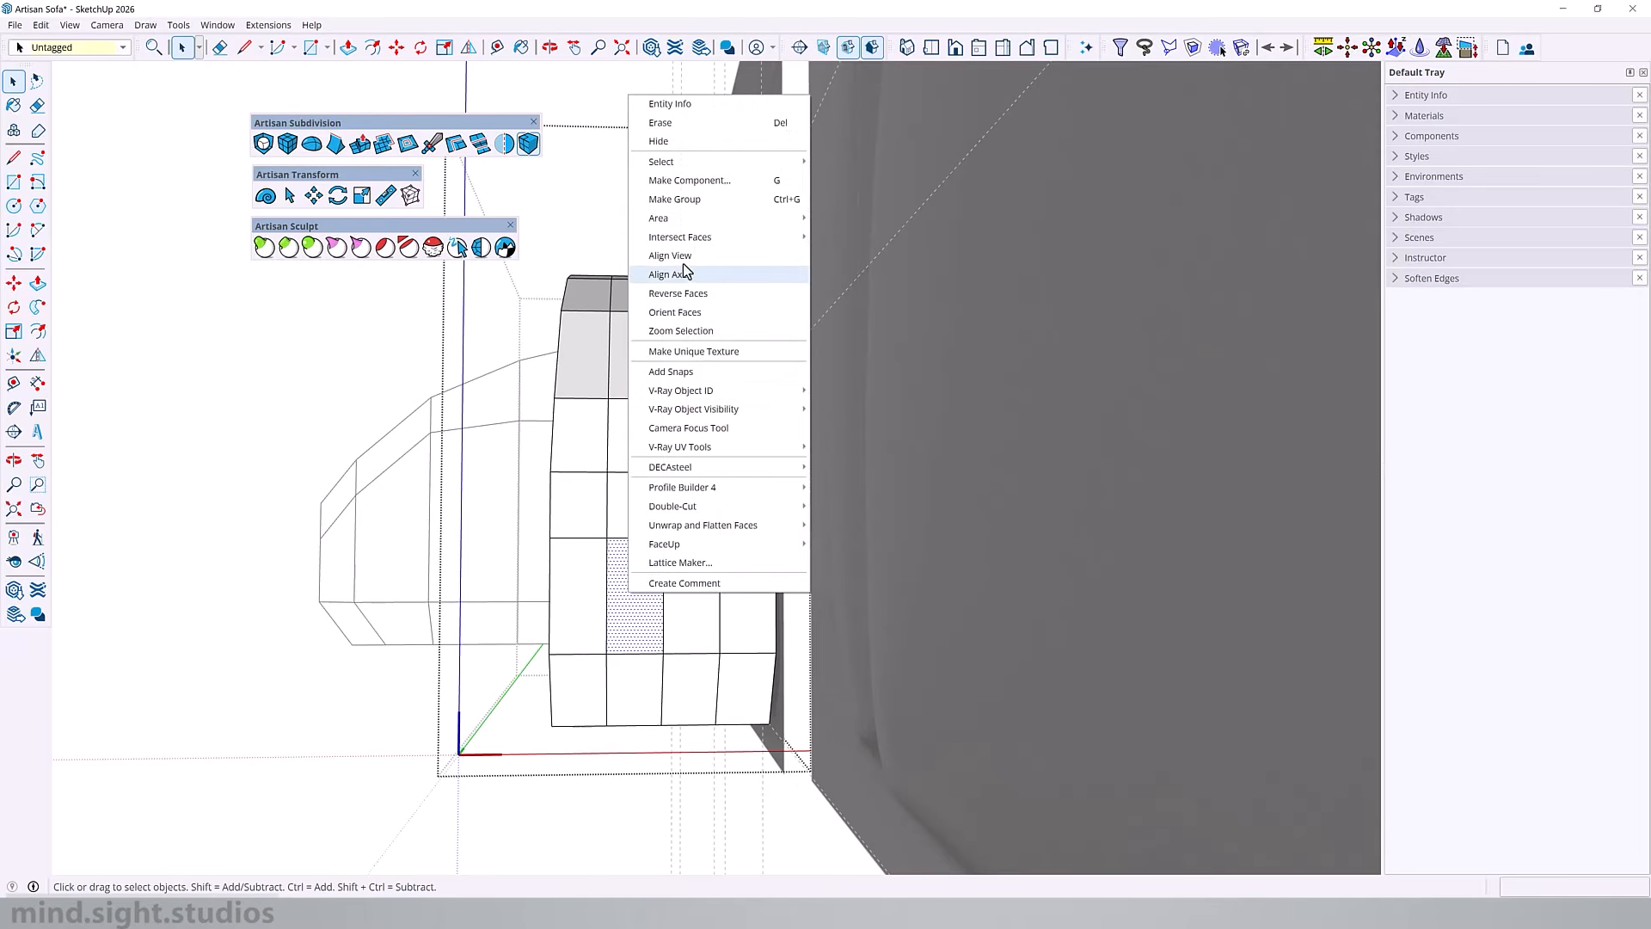
click(670, 255)
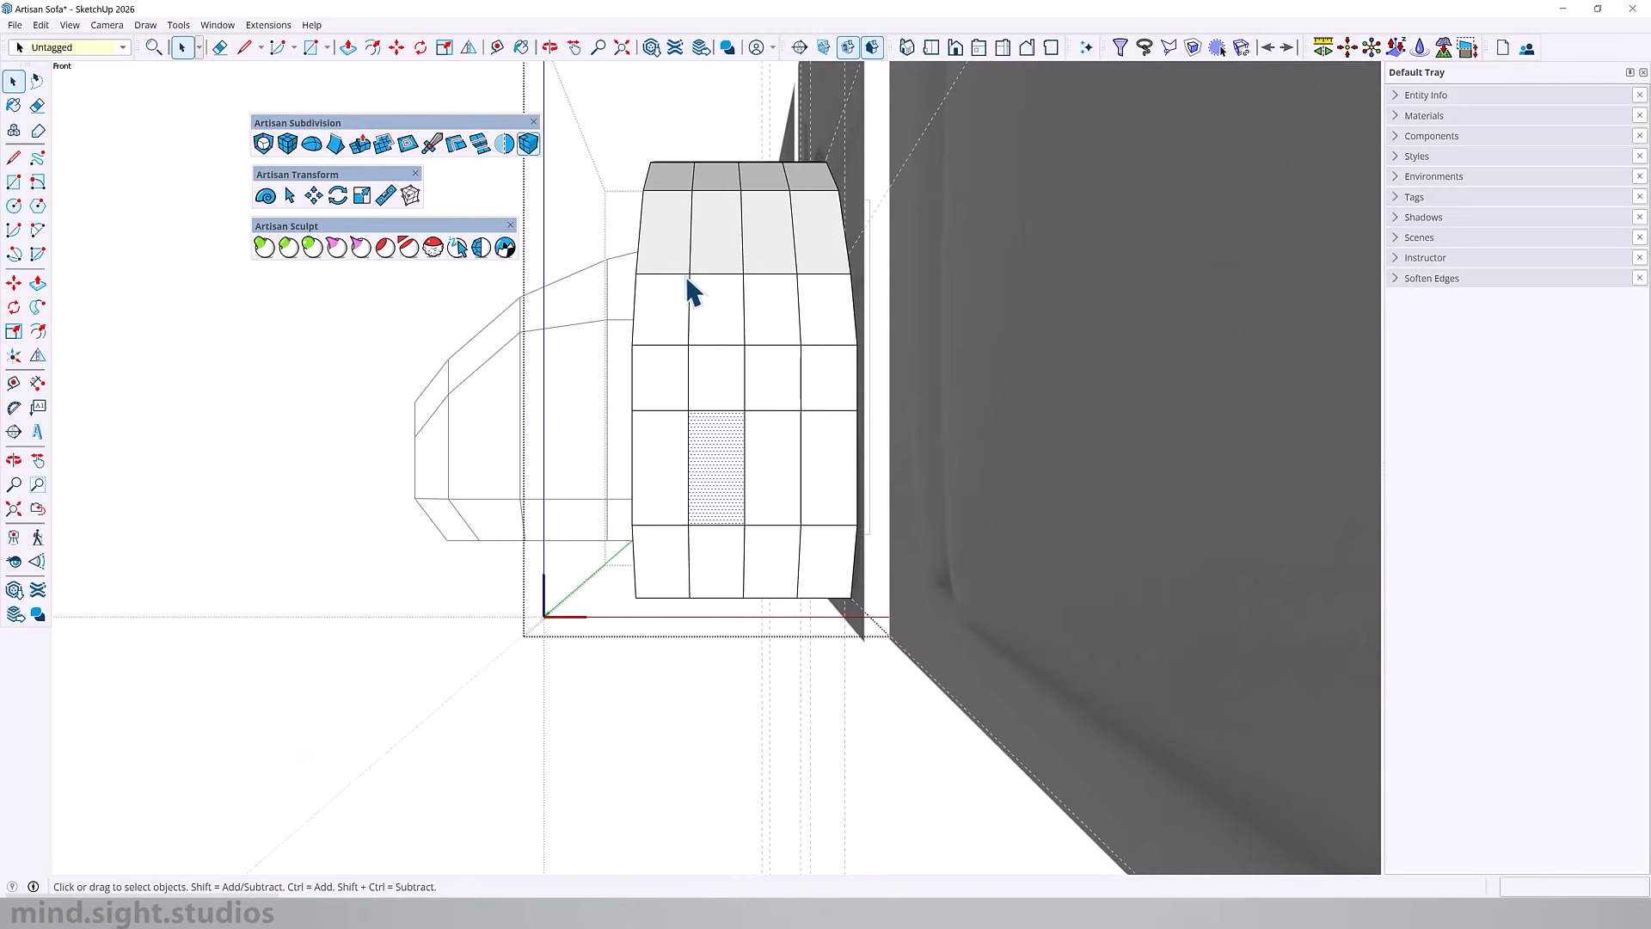
scroll(691, 361, down, 3)
scroll(690, 440, up, 4)
click(287, 197)
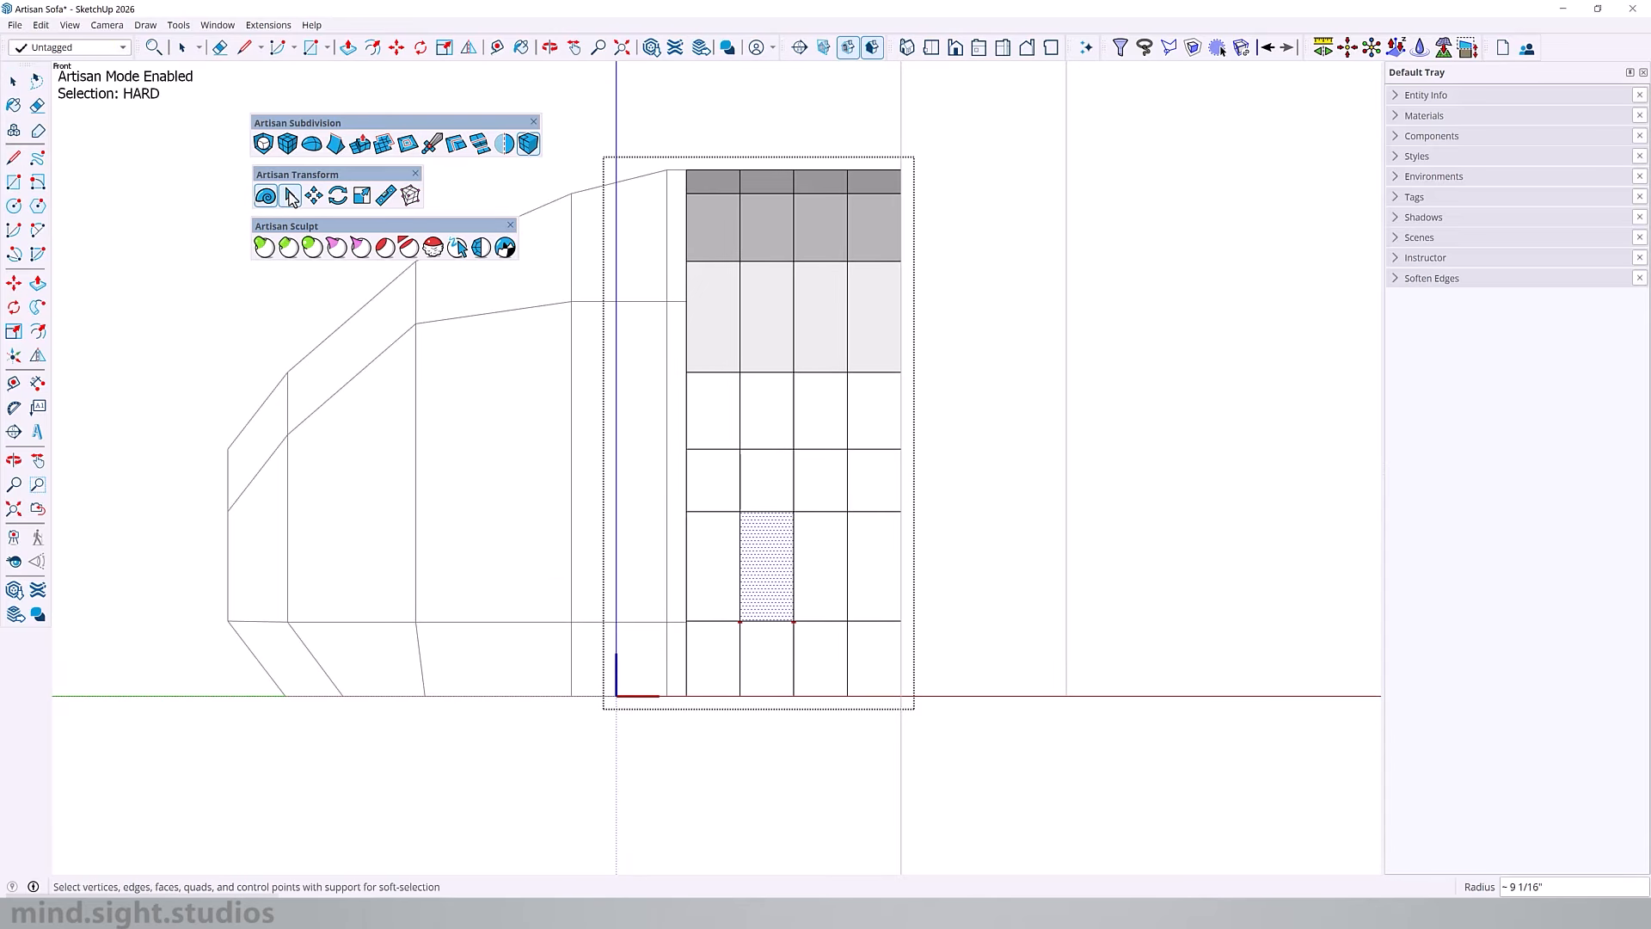
click(740, 302)
double_click(740, 302)
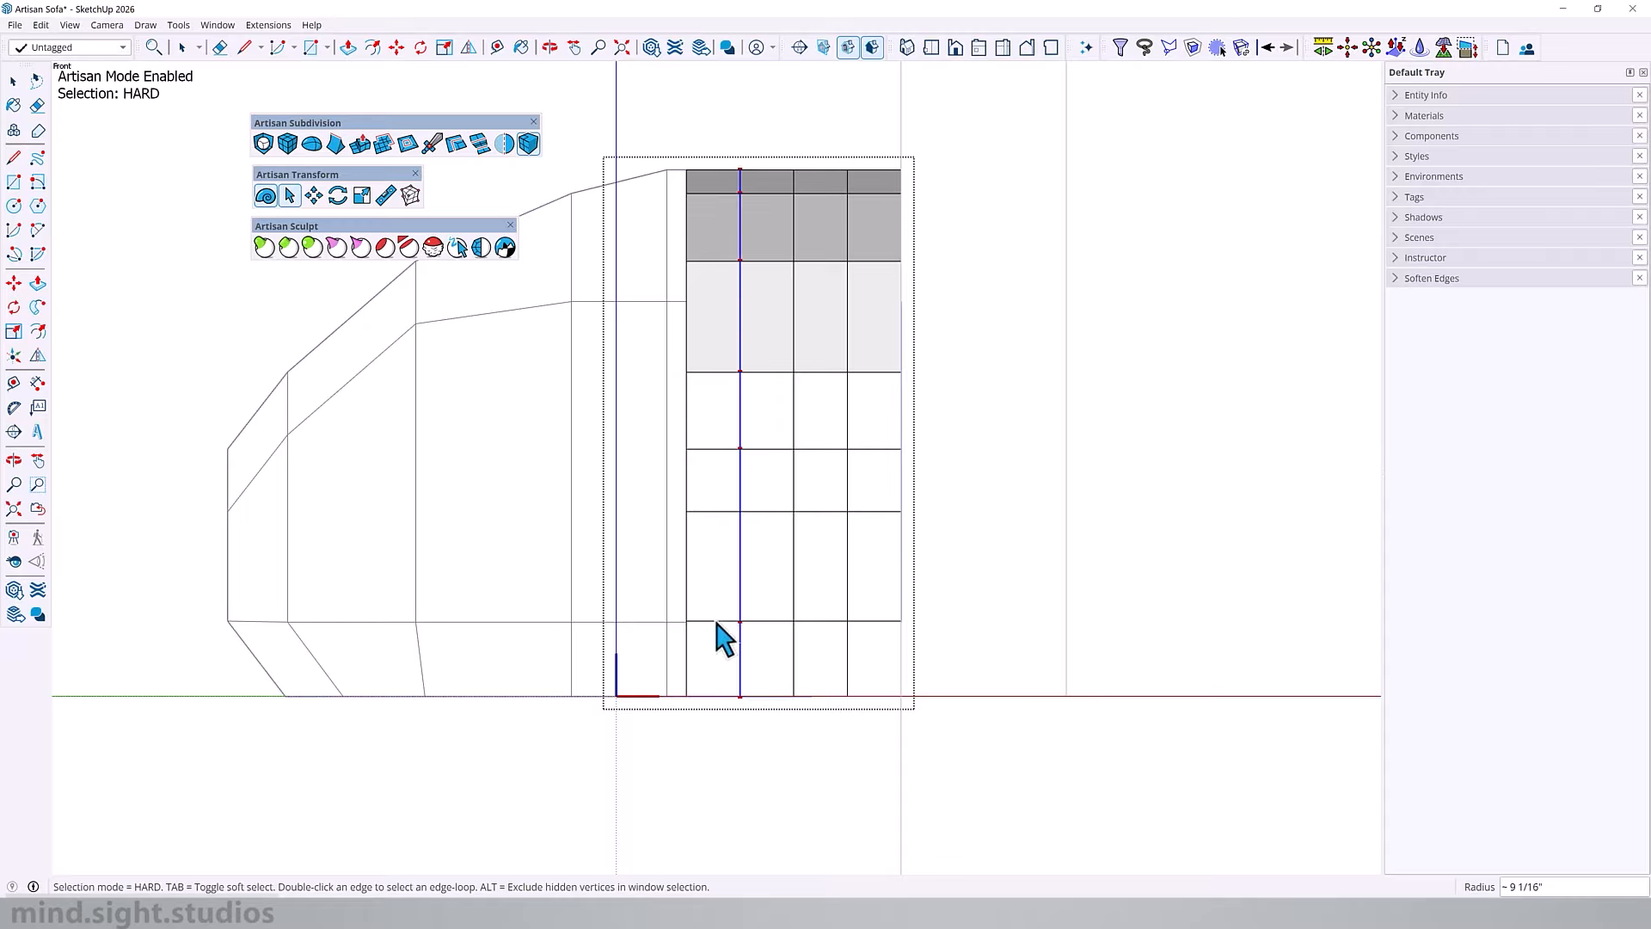
shift+double_click(849, 312)
middle_drag(817, 392, 585, 529)
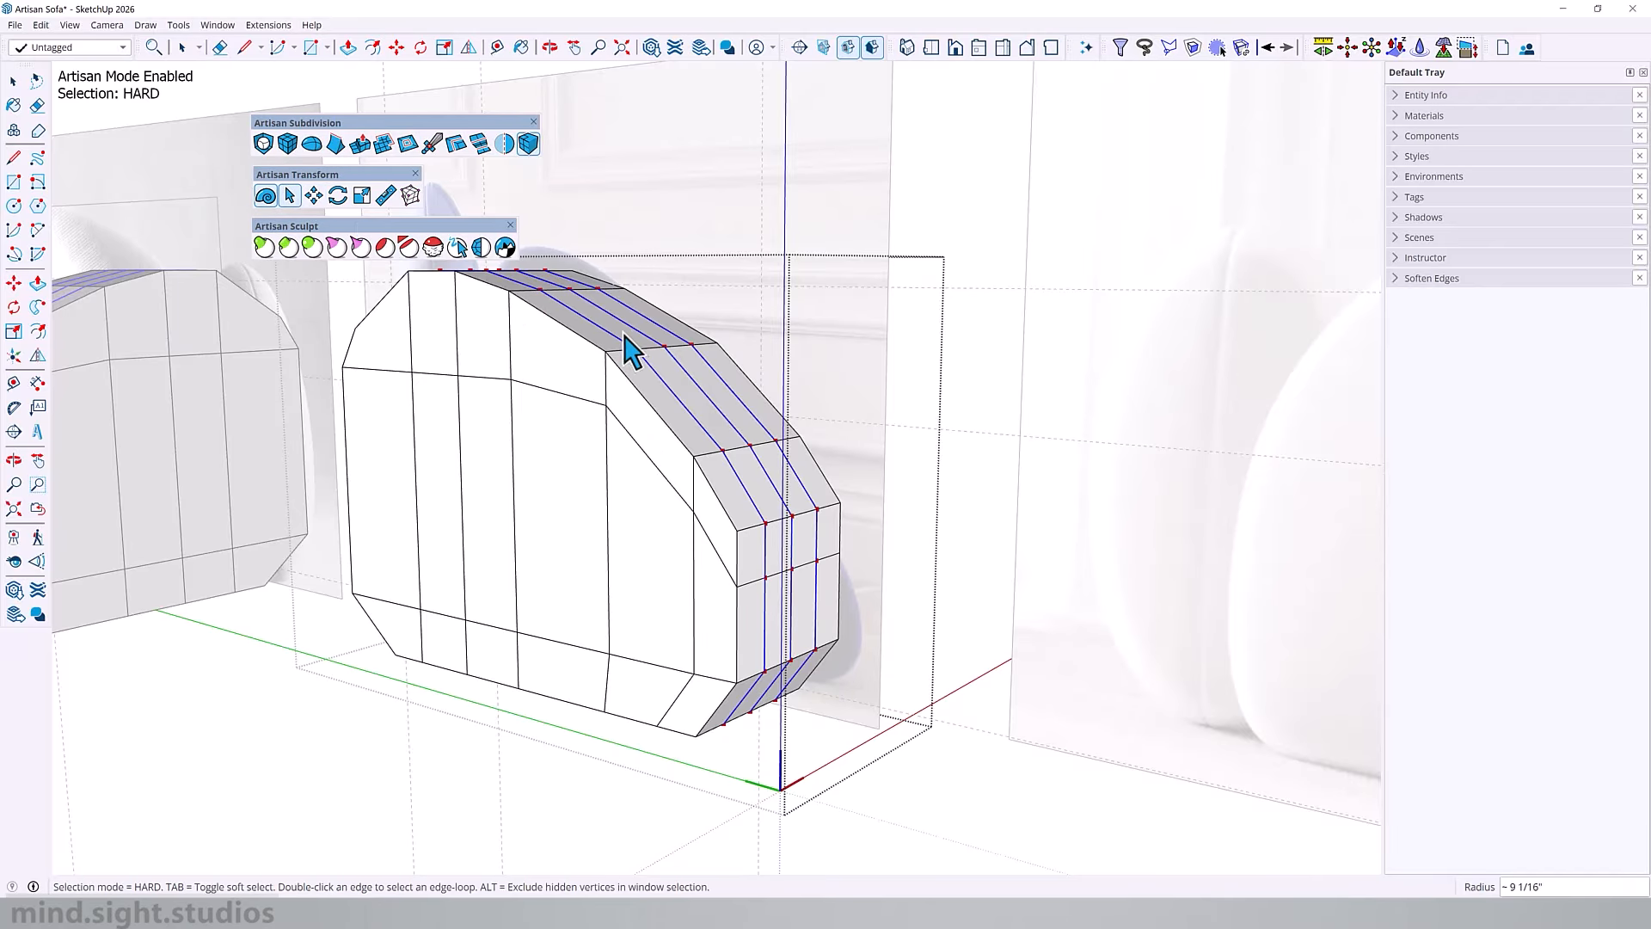
key(m)
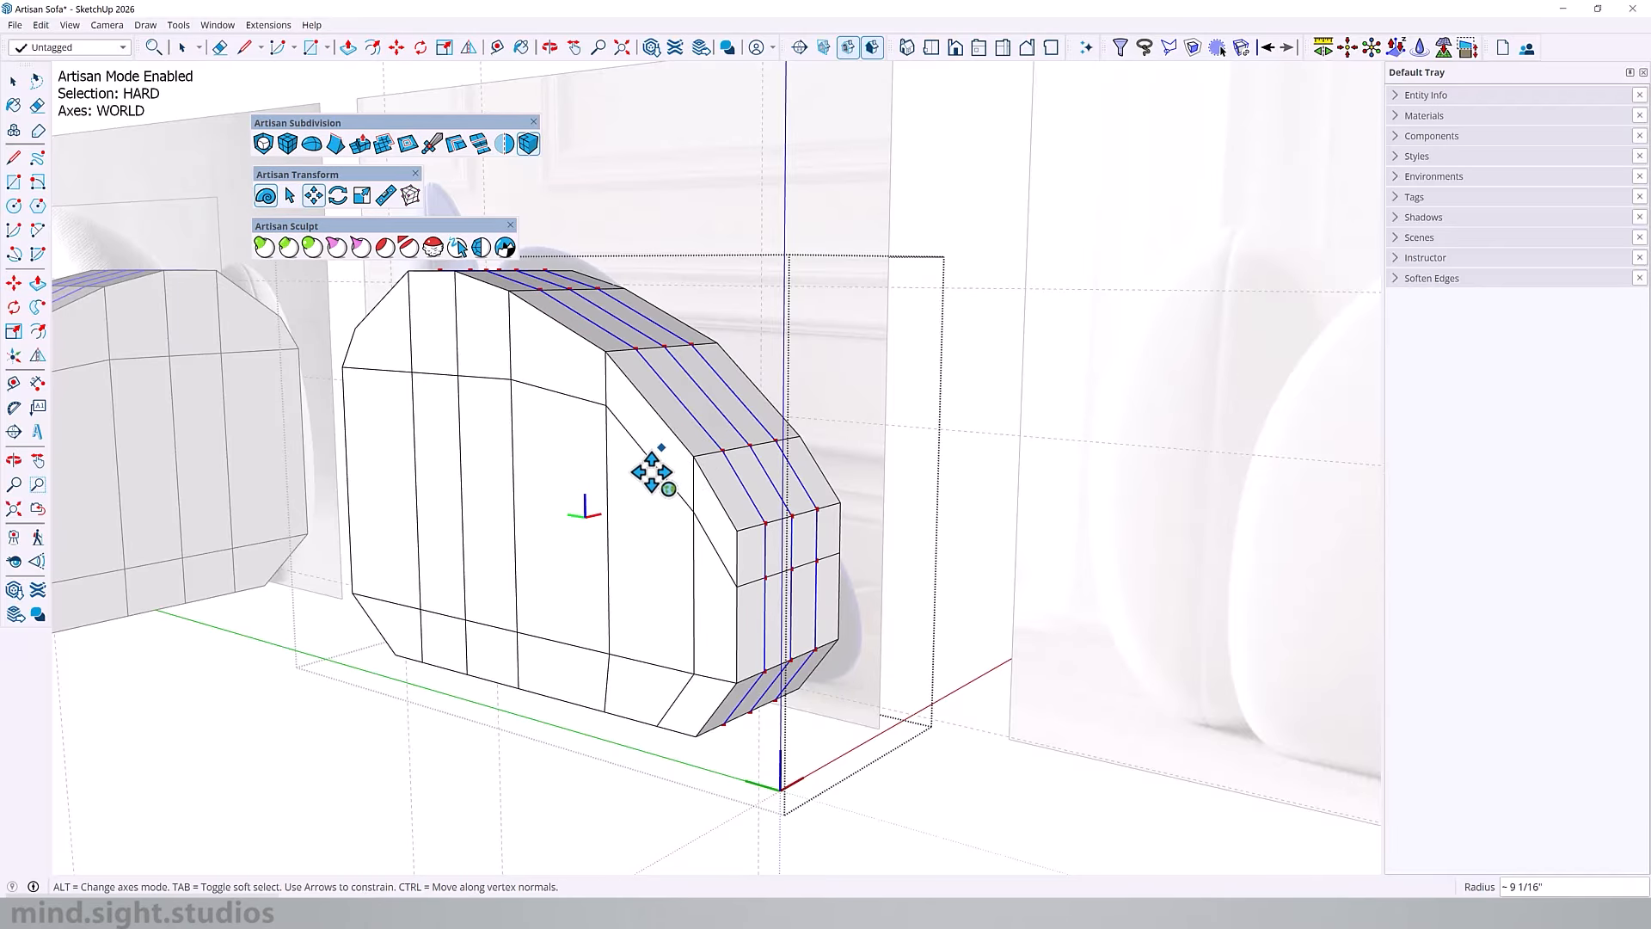
drag(615, 424, 638, 381)
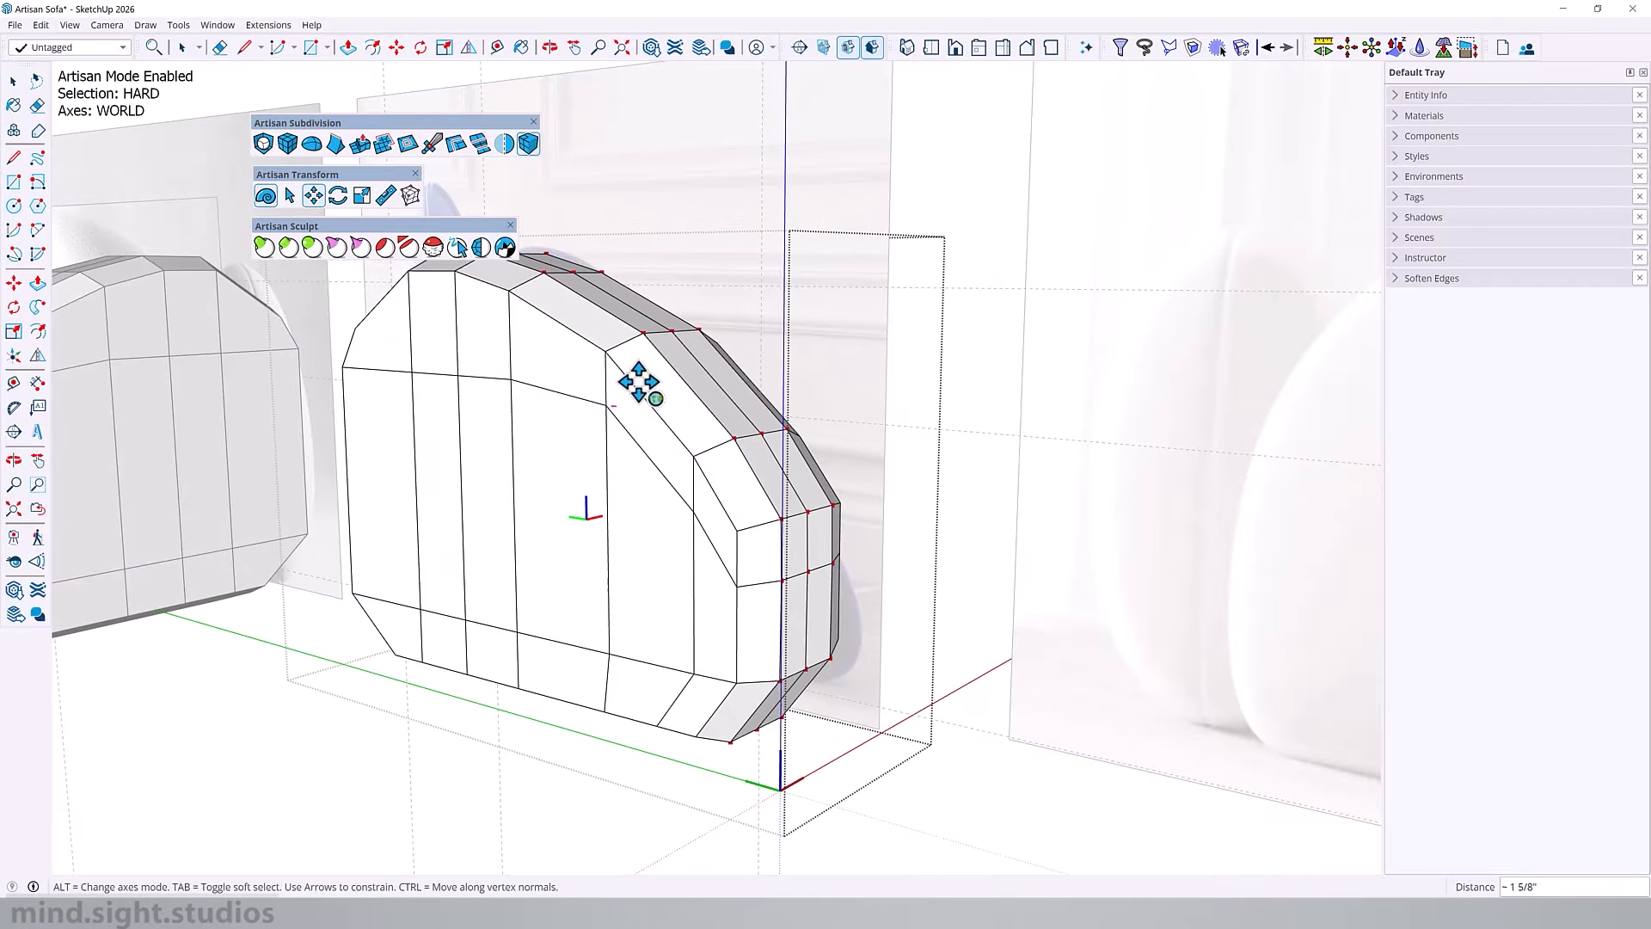
Step: Select only the armrest's centre edge loop and move it outward along its vertex normals by about 1 11/16"
middle_drag(723, 443, 665, 430)
key(space)
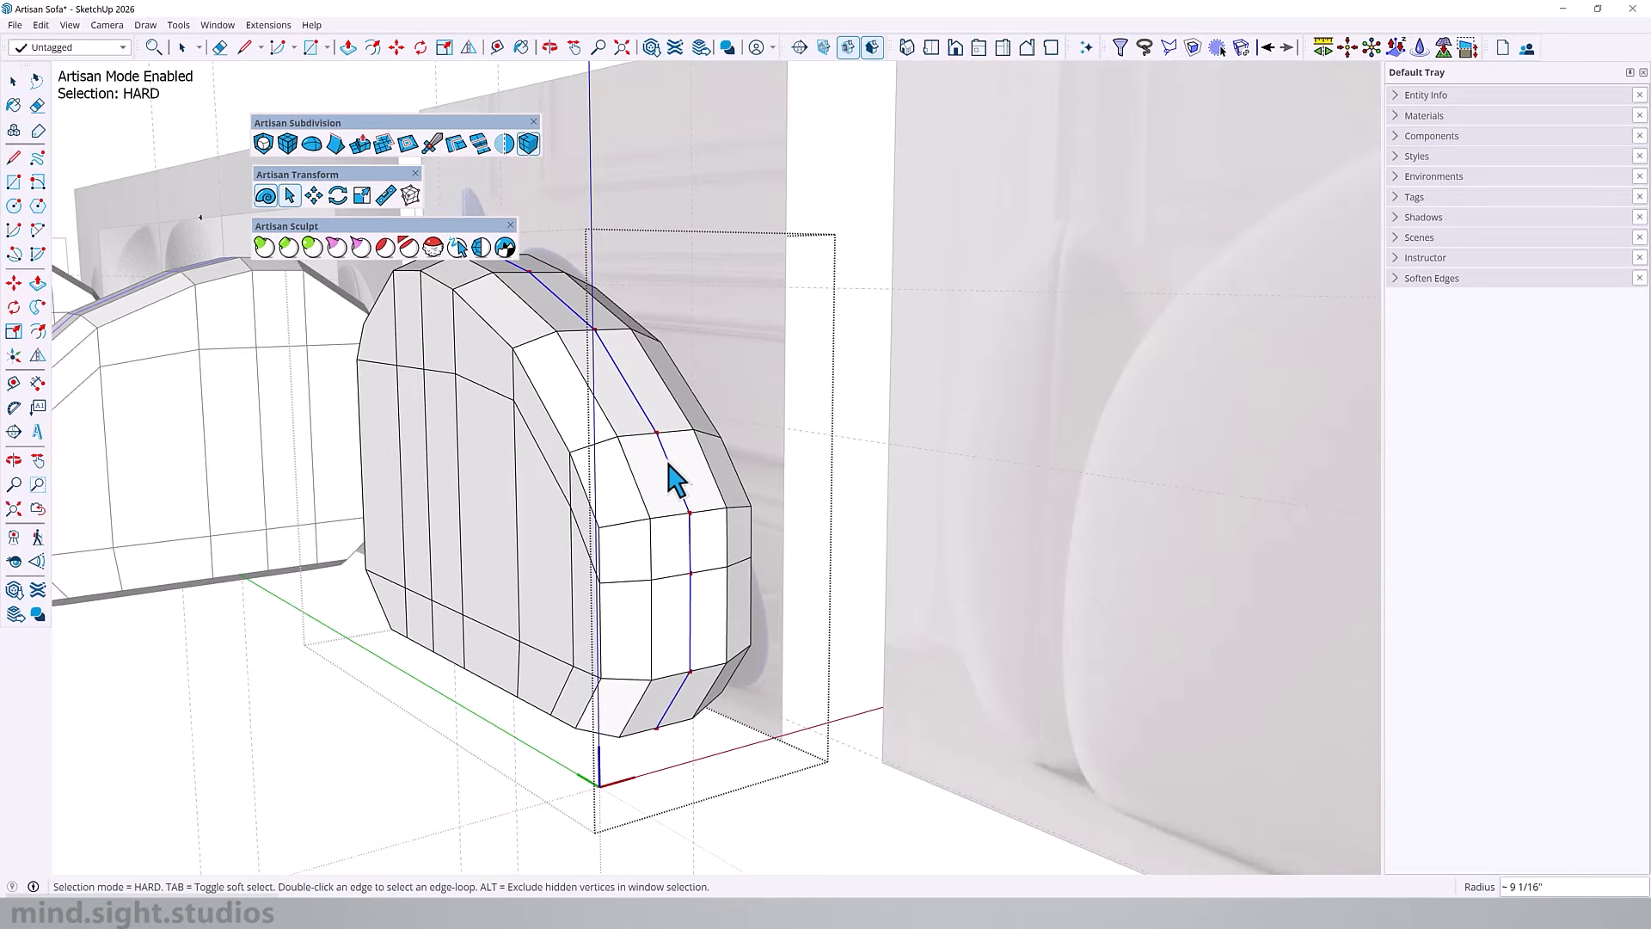
key(m)
middle_drag(590, 479, 579, 468)
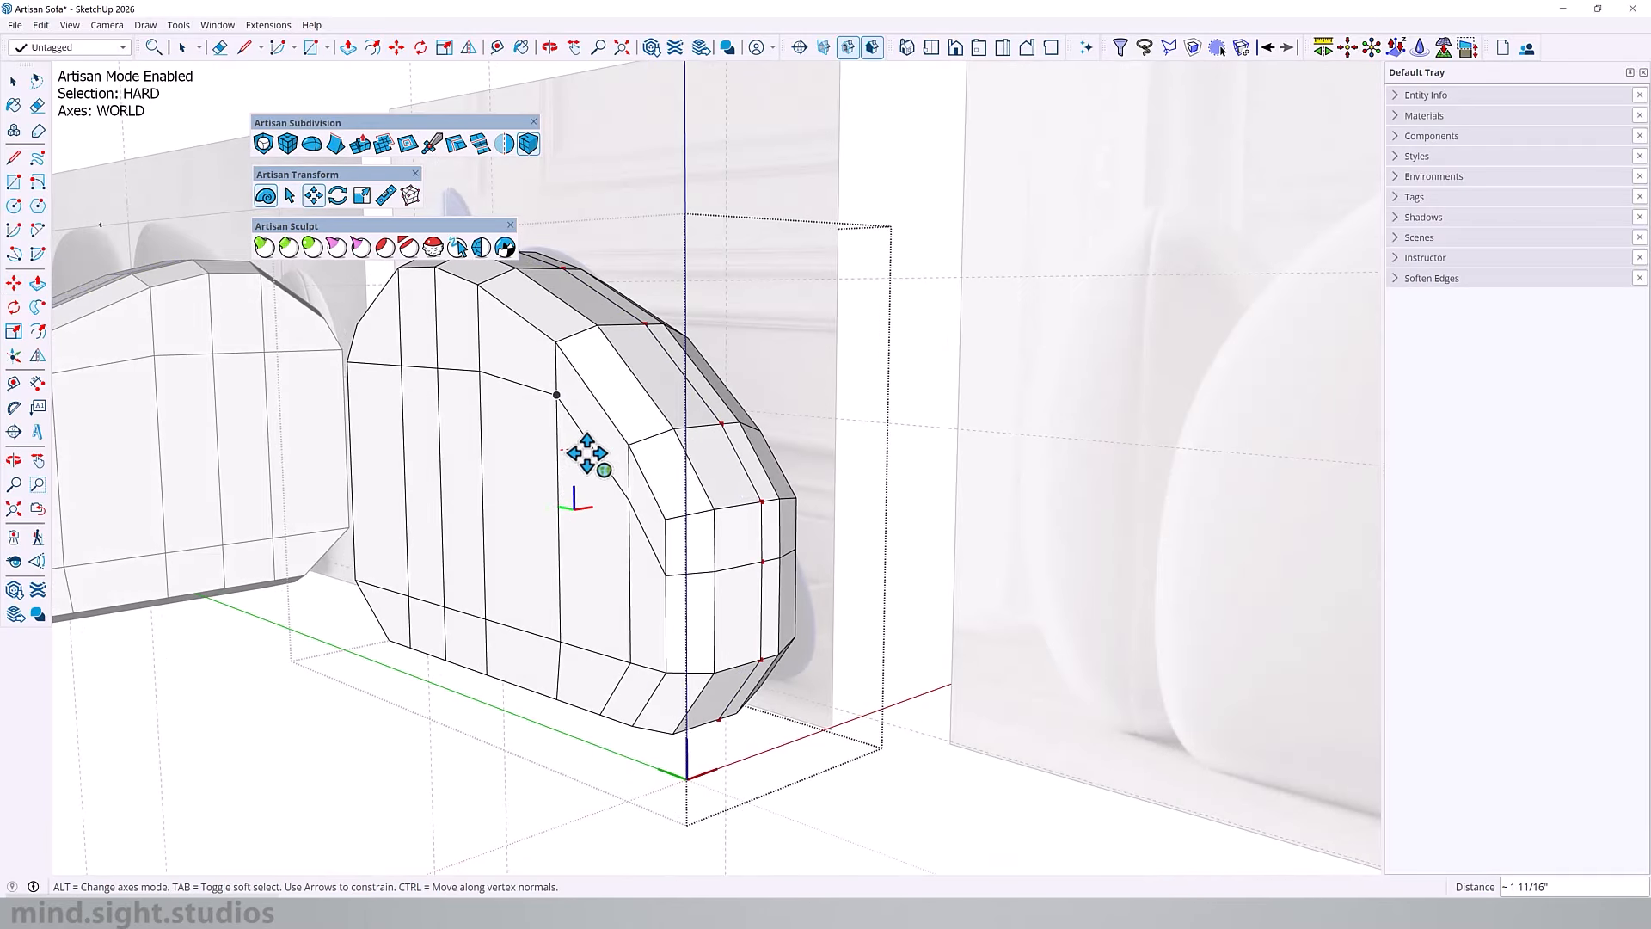
drag(587, 453, 586, 459)
Step: Clear the dark sofa reference image from behind the model
middle_drag(431, 186, 806, 434)
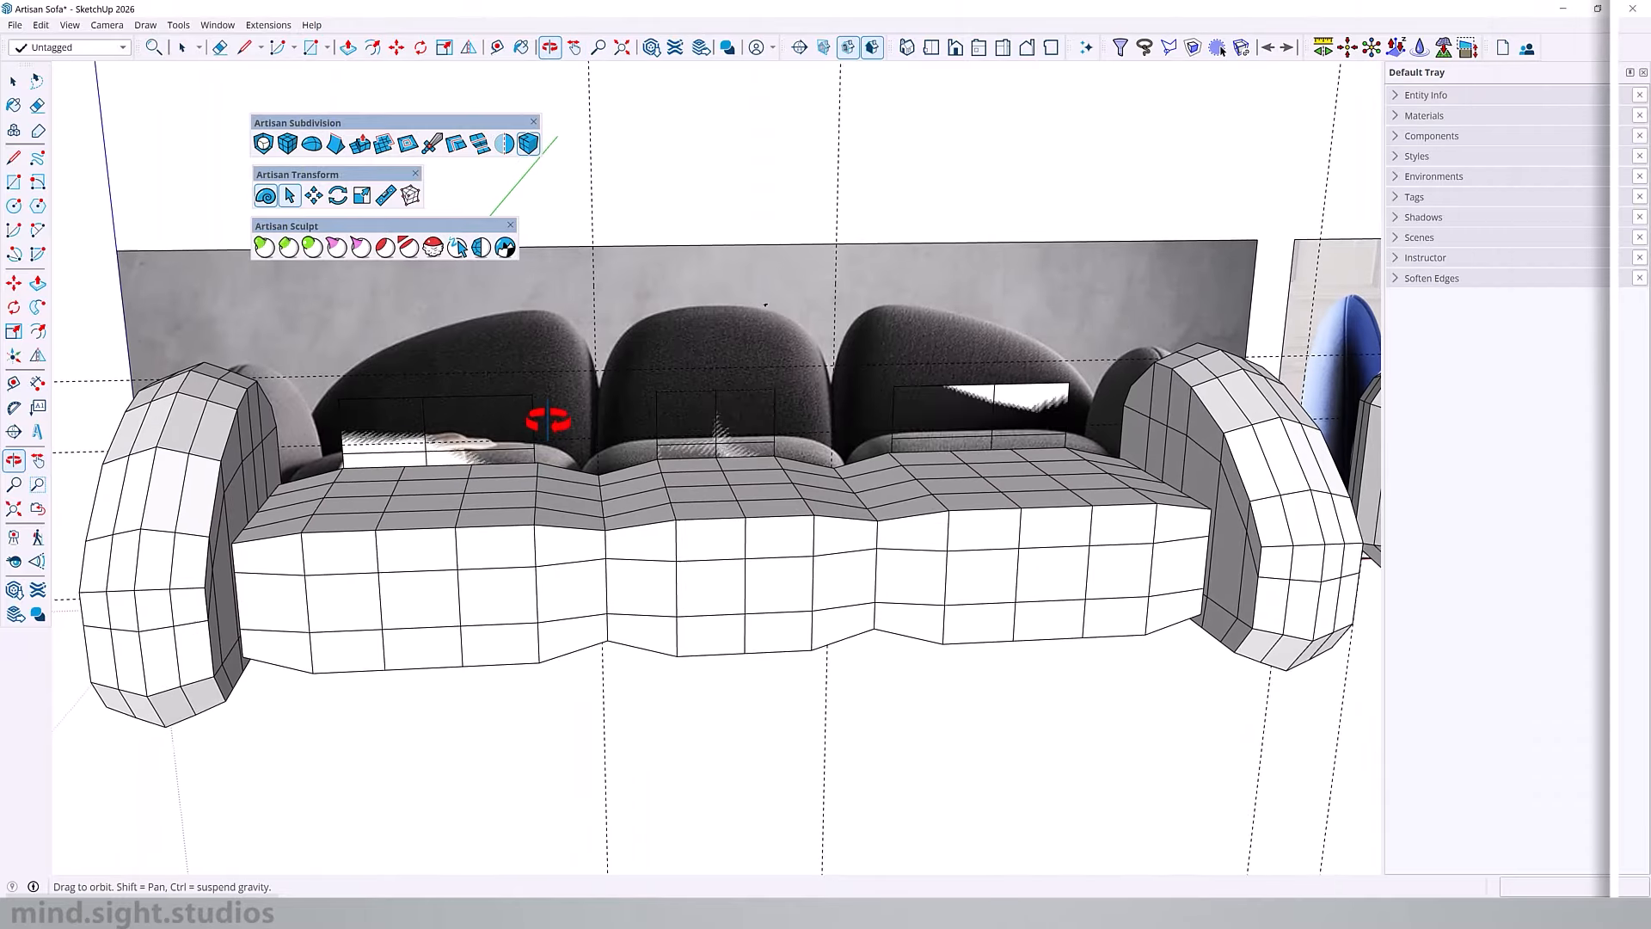
click(875, 274)
key(Delete)
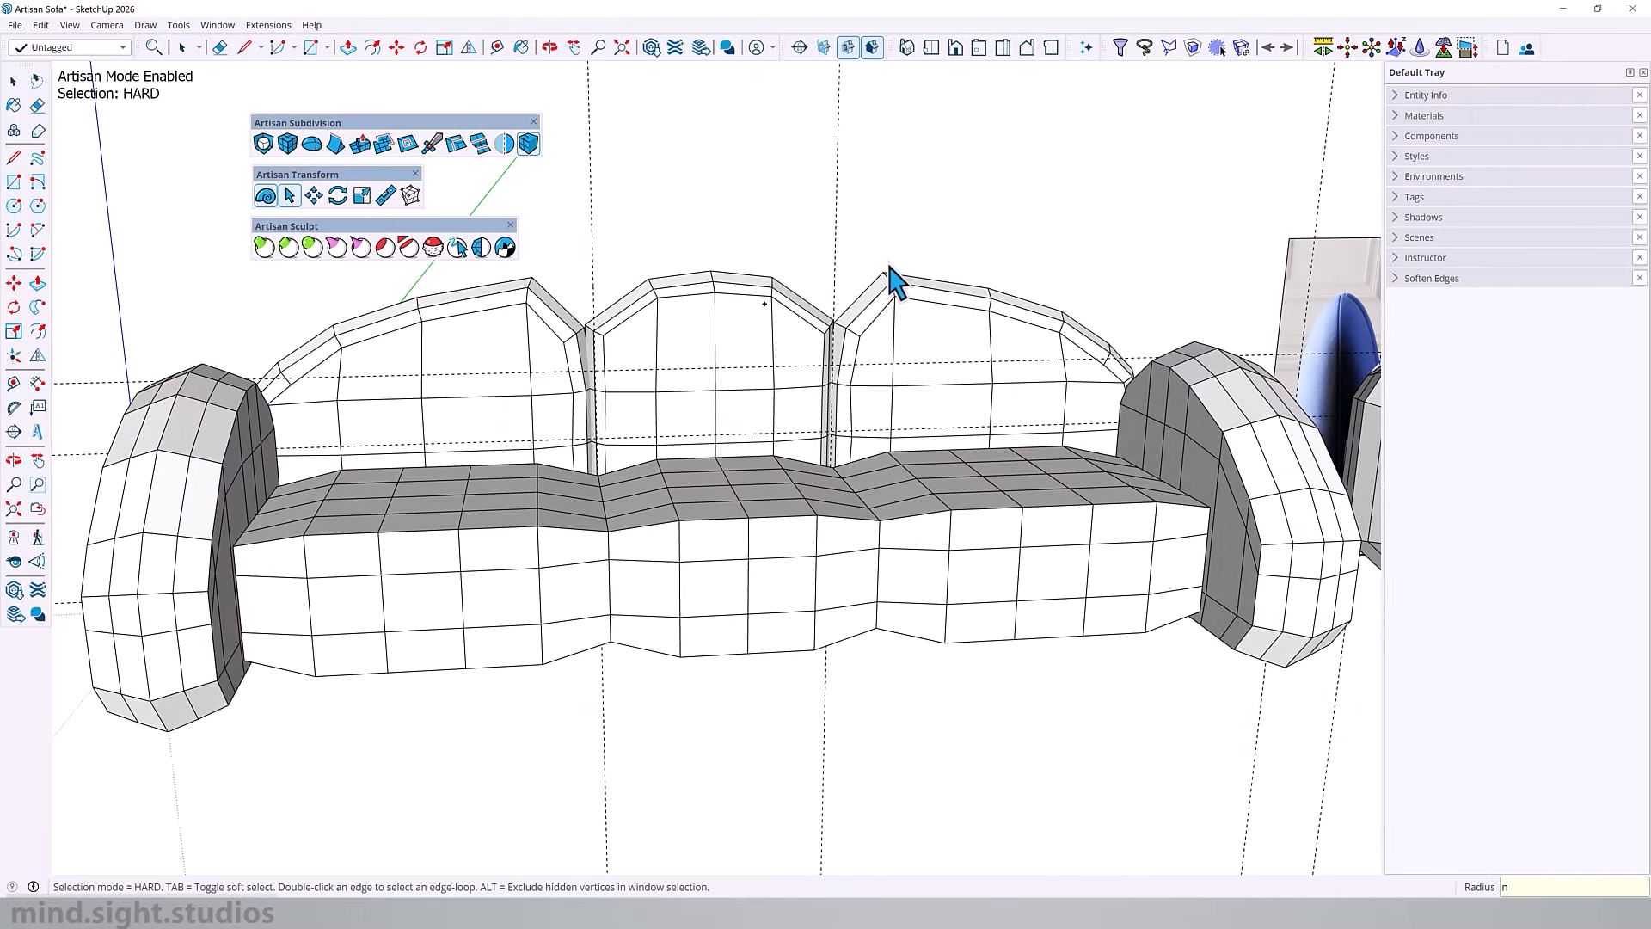
Step: Examine the seats and armrests from low angles to compare the shape and level of their undersides
middle_drag(790, 389, 686, 397)
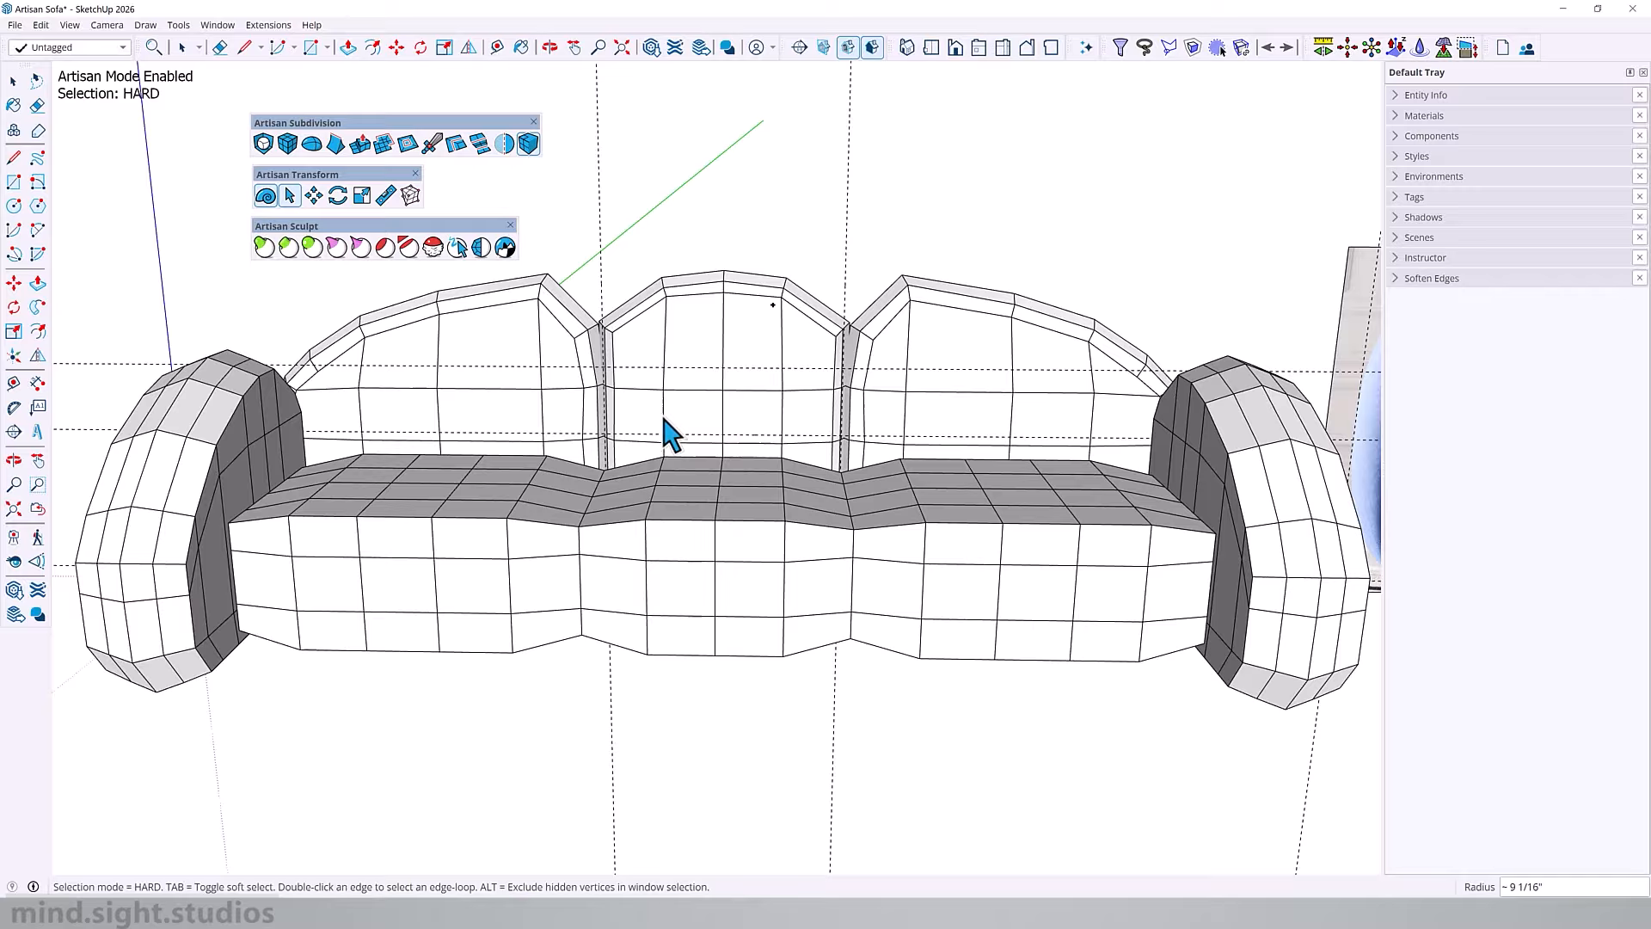
middle_drag(669, 430, 332, 379)
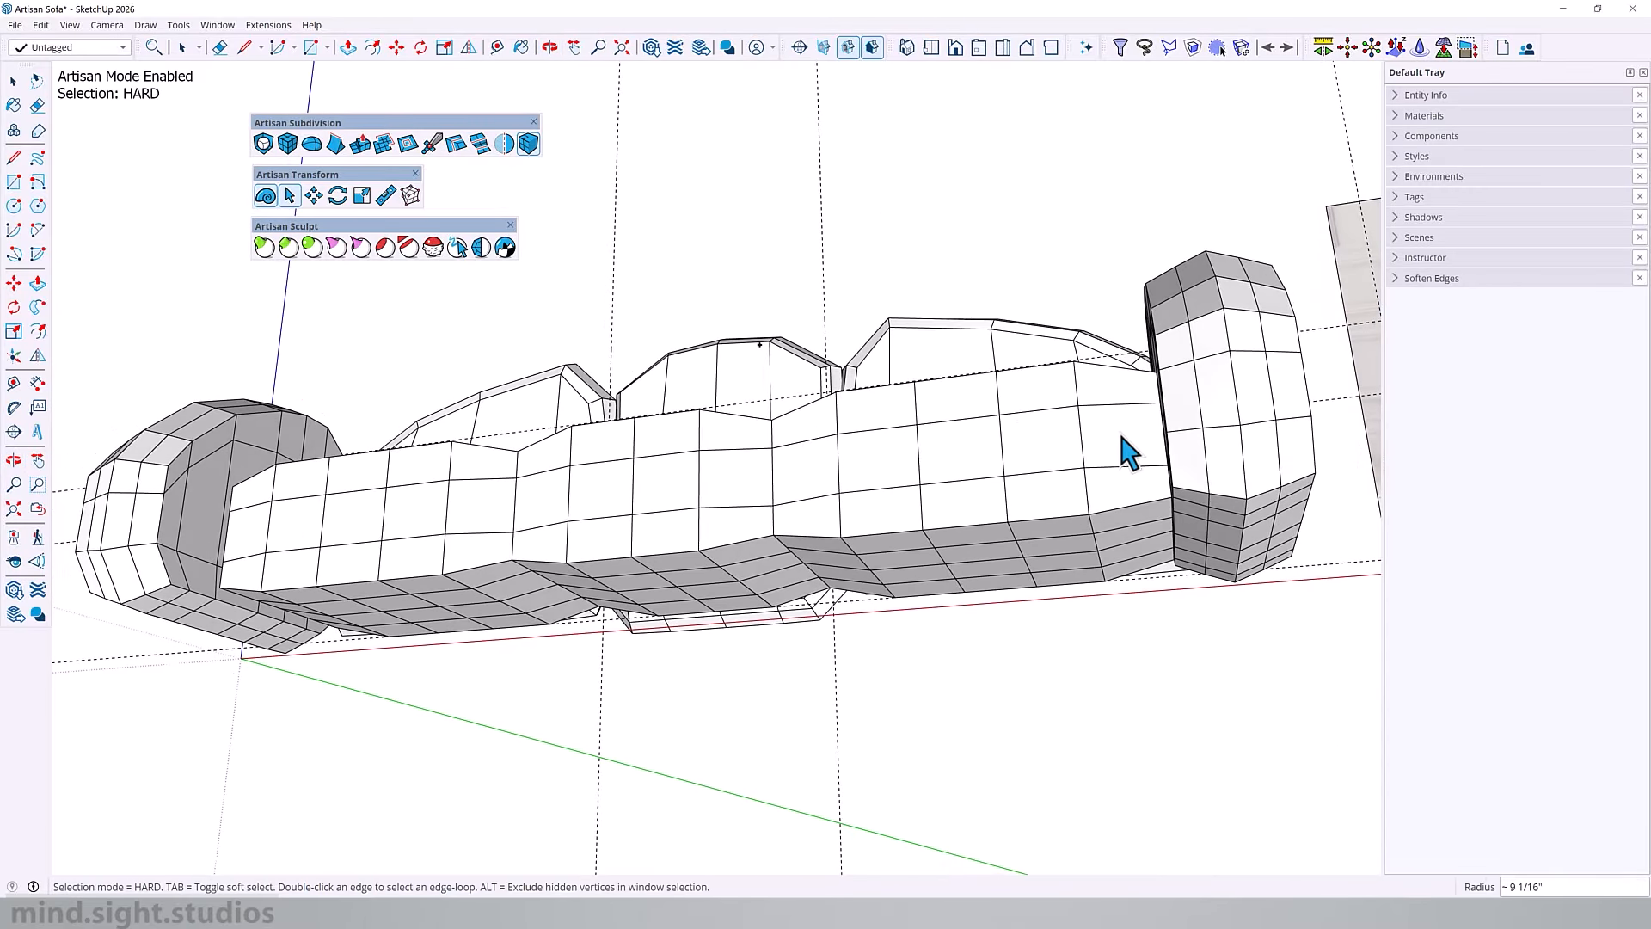
scroll(1256, 516, up, 3)
middle_drag(1198, 498, 1045, 499)
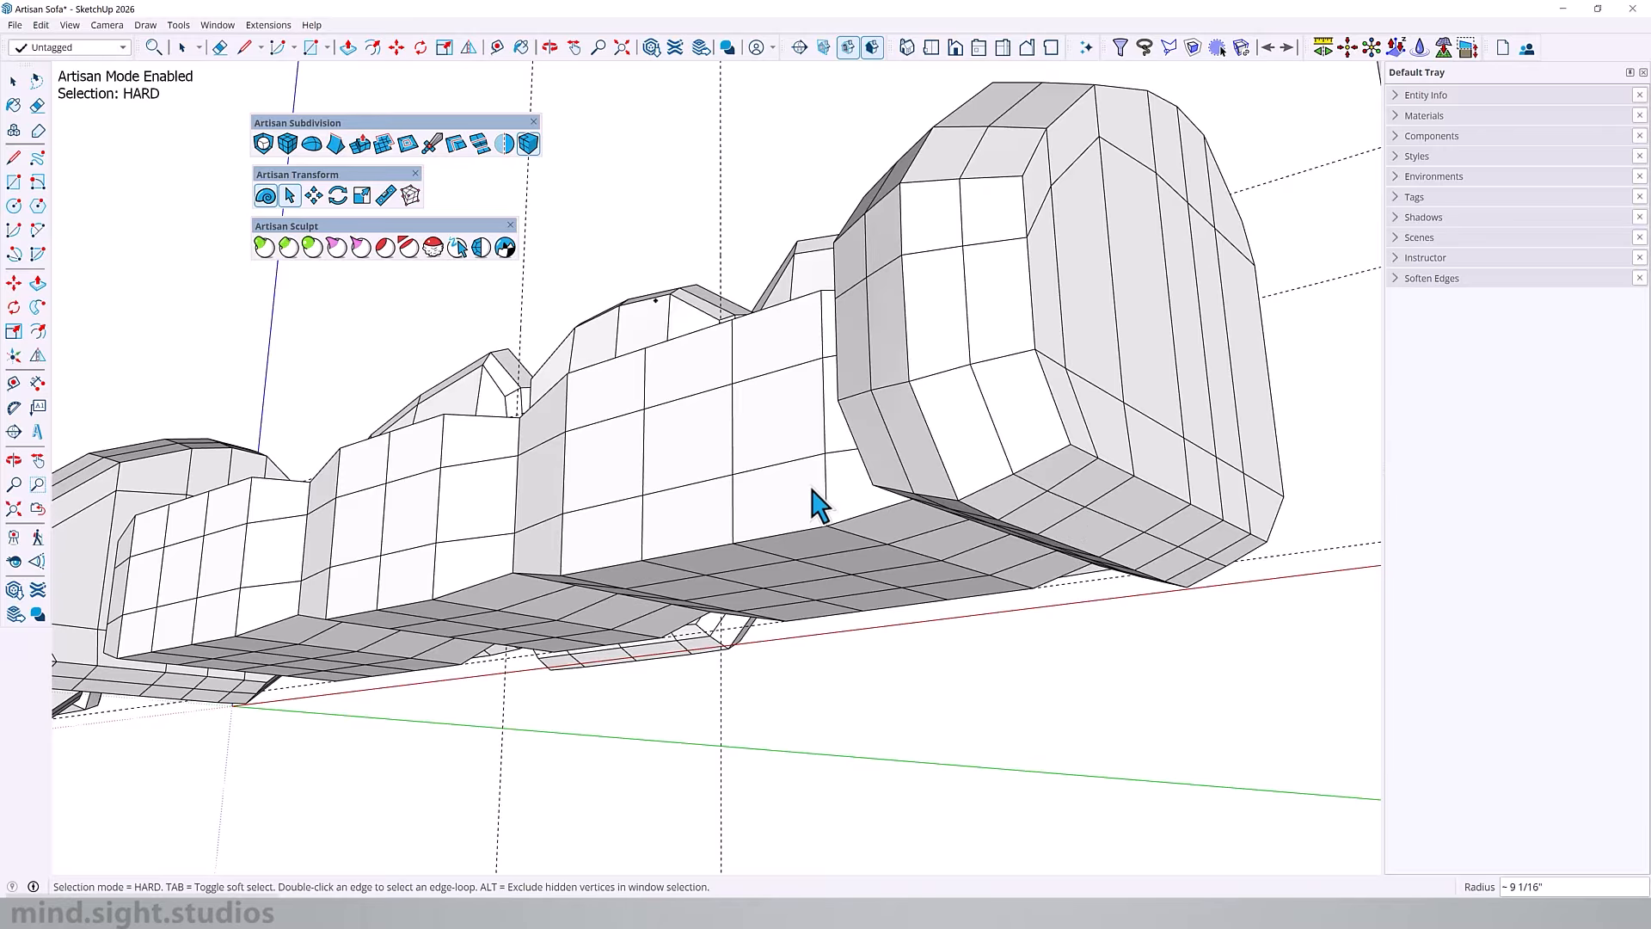
middle_drag(820, 505, 1277, 542)
scroll(834, 560, down, 3)
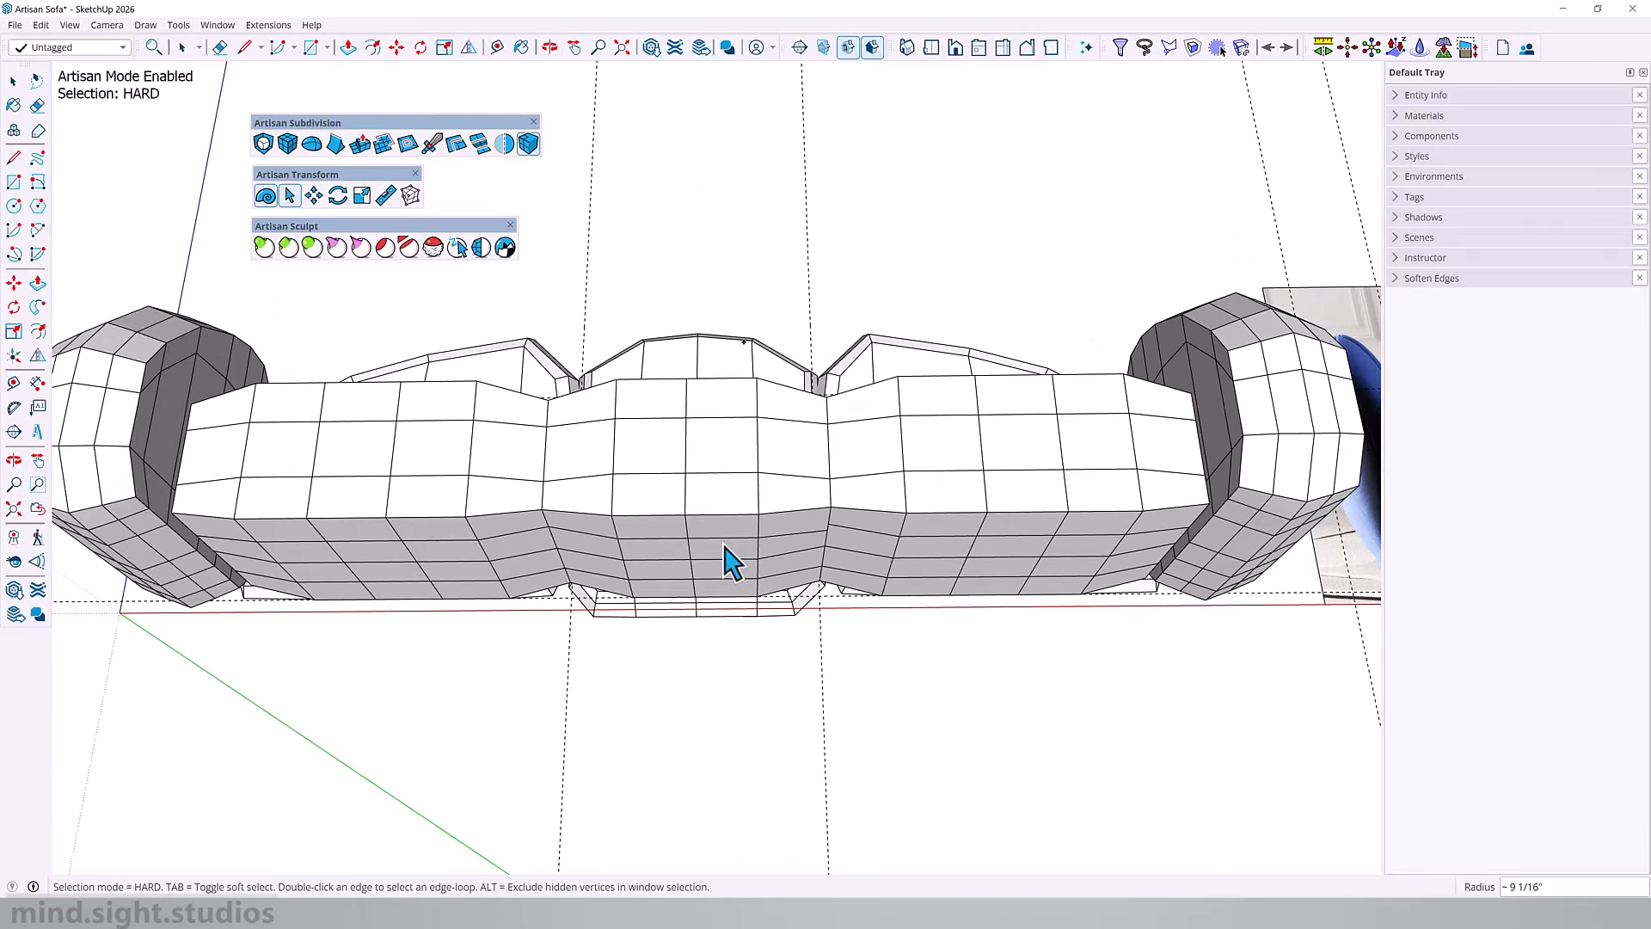
middle_drag(833, 560, 917, 542)
scroll(675, 542, up, 3)
scroll(679, 544, up, 2)
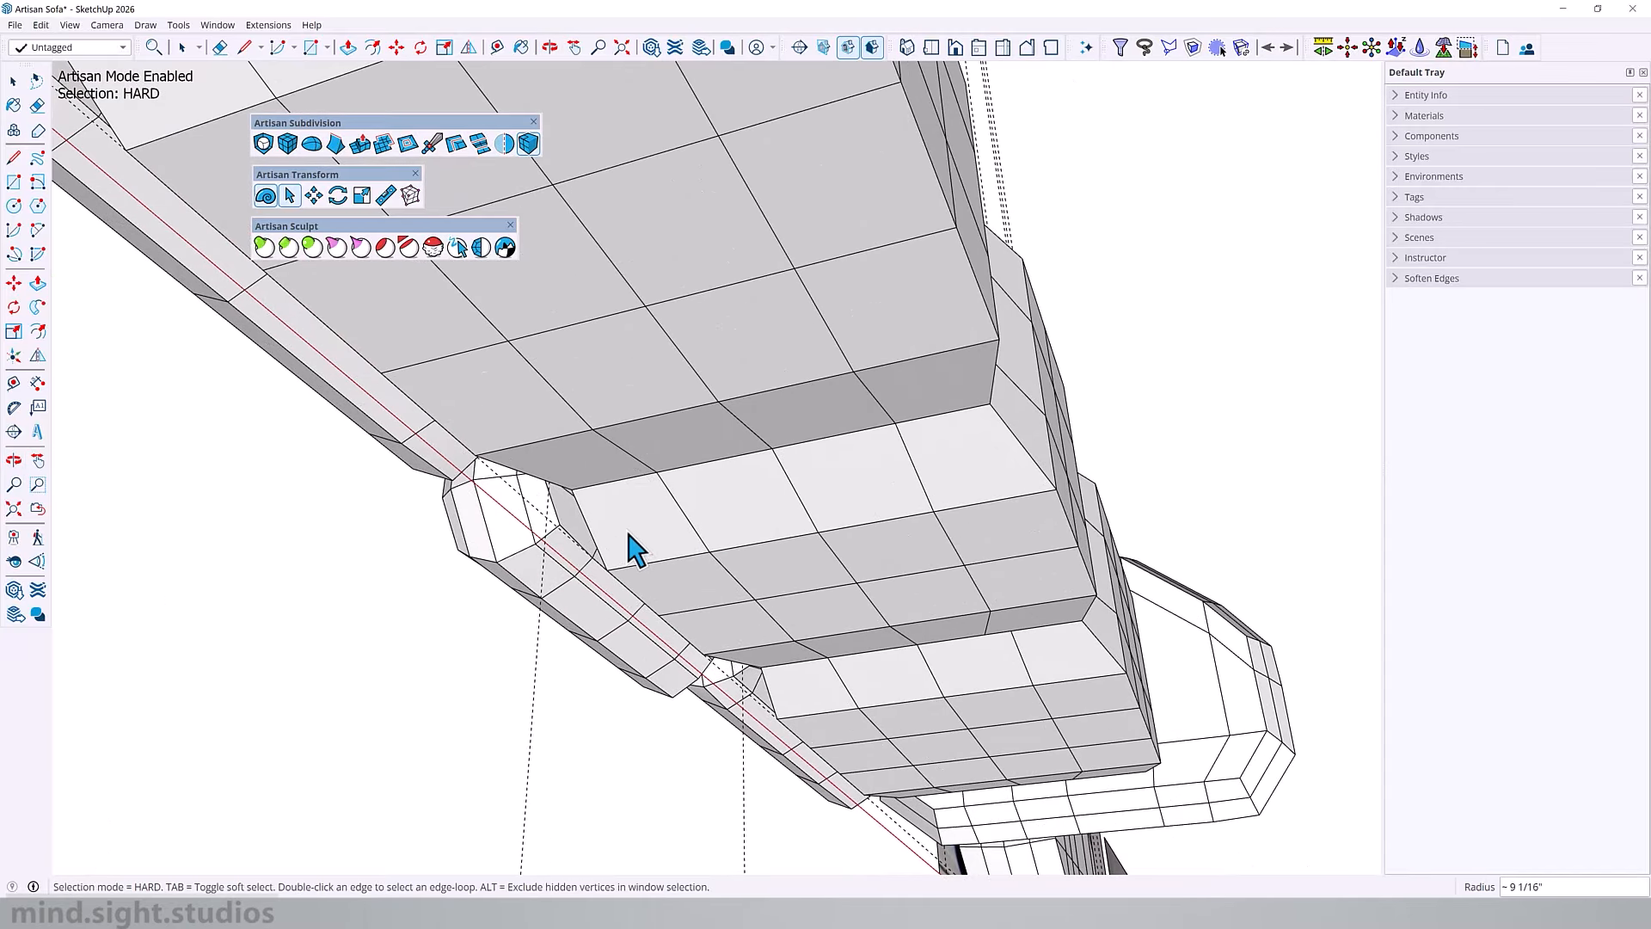
middle_drag(730, 546, 593, 492)
Step: Draw a rectangle about 3' 7/16" by 1' 8 5/16" across the centre seat's underside and extend it into a plane spanning the sofa's base
key(r)
click(616, 513)
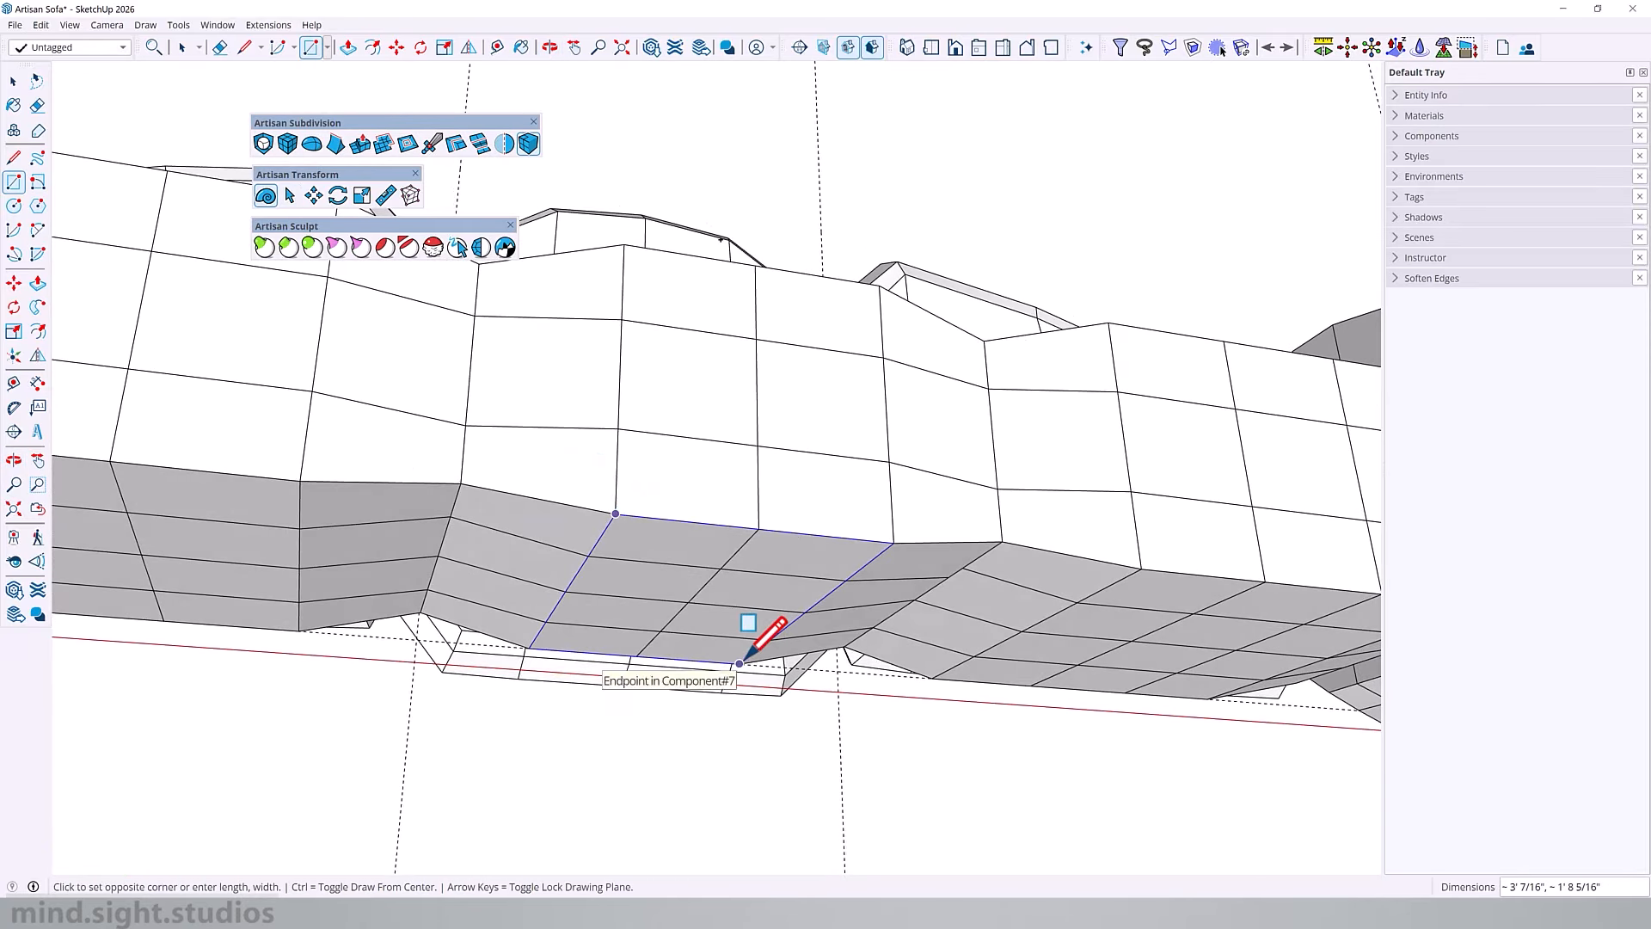
click(740, 664)
scroll(753, 567, down, 3)
middle_drag(757, 563, 920, 381)
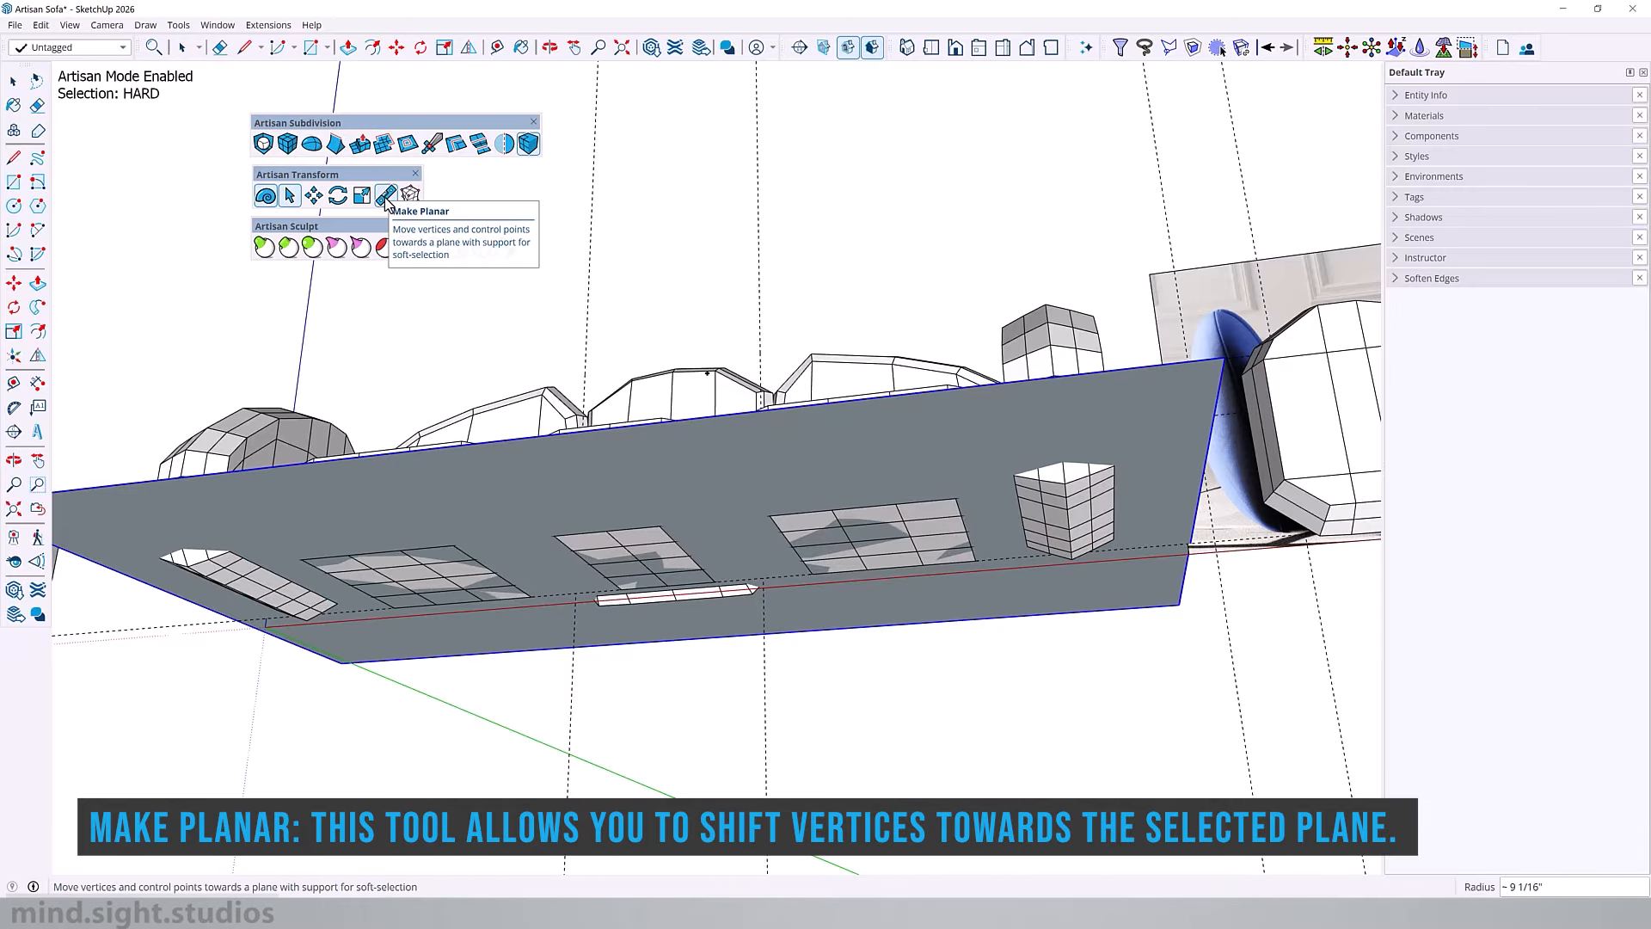
Step: Isolate the armrest, select its underside faces and flatten them onto a horizontal plane through the bottom front corner vertex with Make Planar
middle_drag(1118, 478, 988, 556)
double_click(1015, 471)
double_click(1016, 470)
key(i)
drag(986, 533, 1190, 614)
middle_drag(1175, 412, 1075, 632)
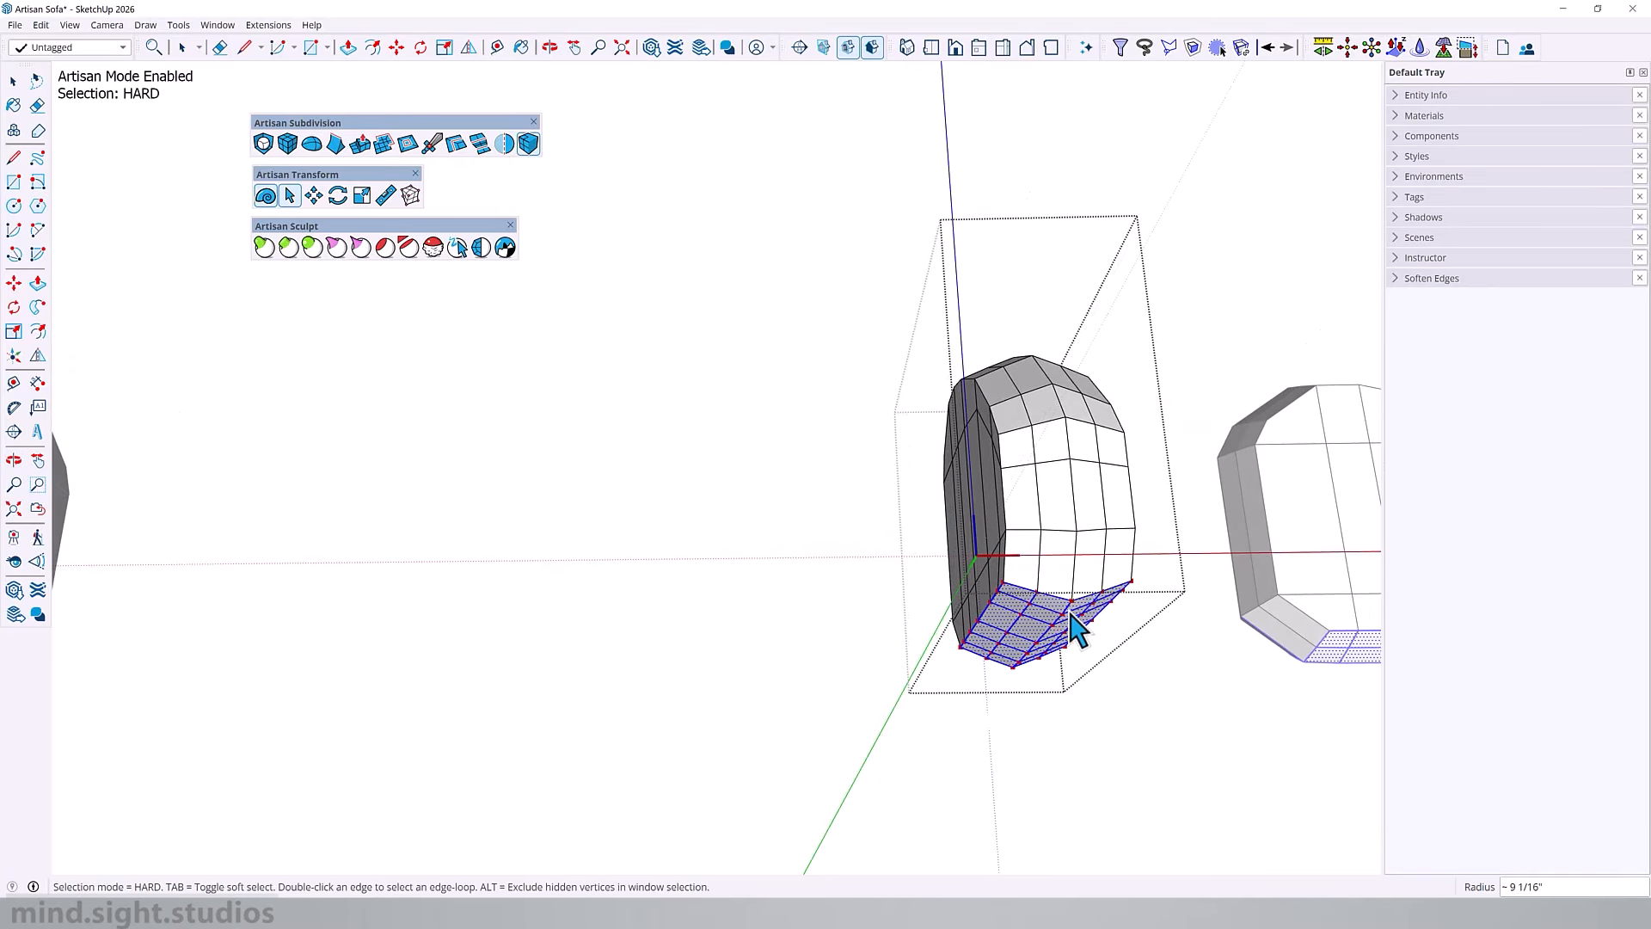
click(387, 196)
scroll(1039, 623, up, 4)
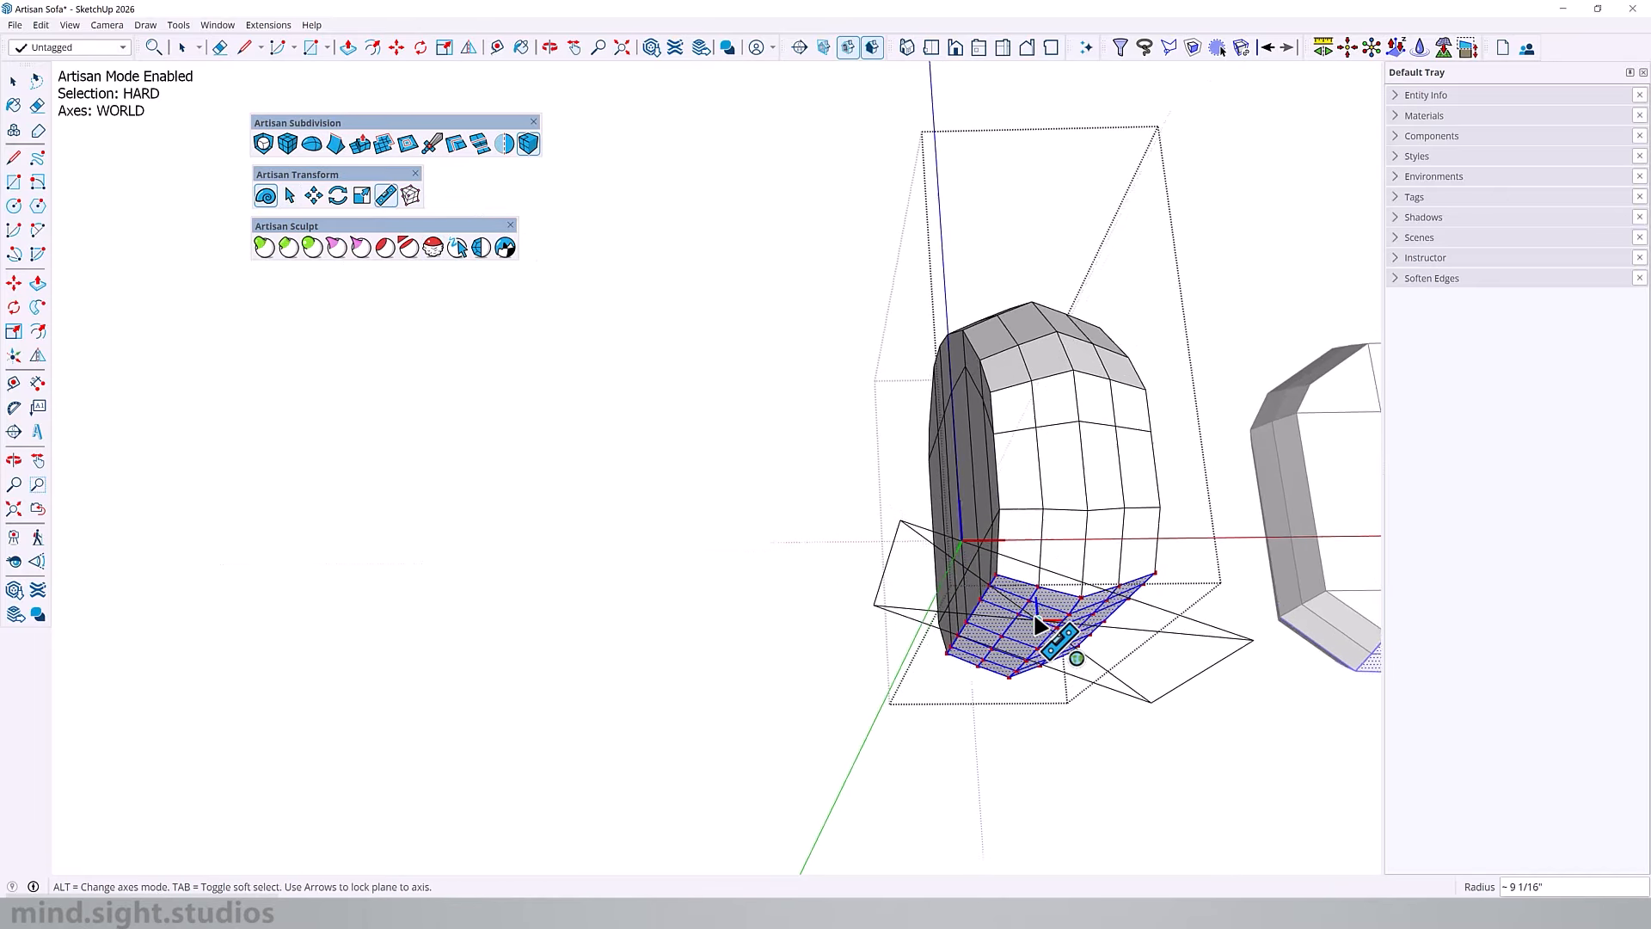
middle_drag(1061, 565, 1128, 569)
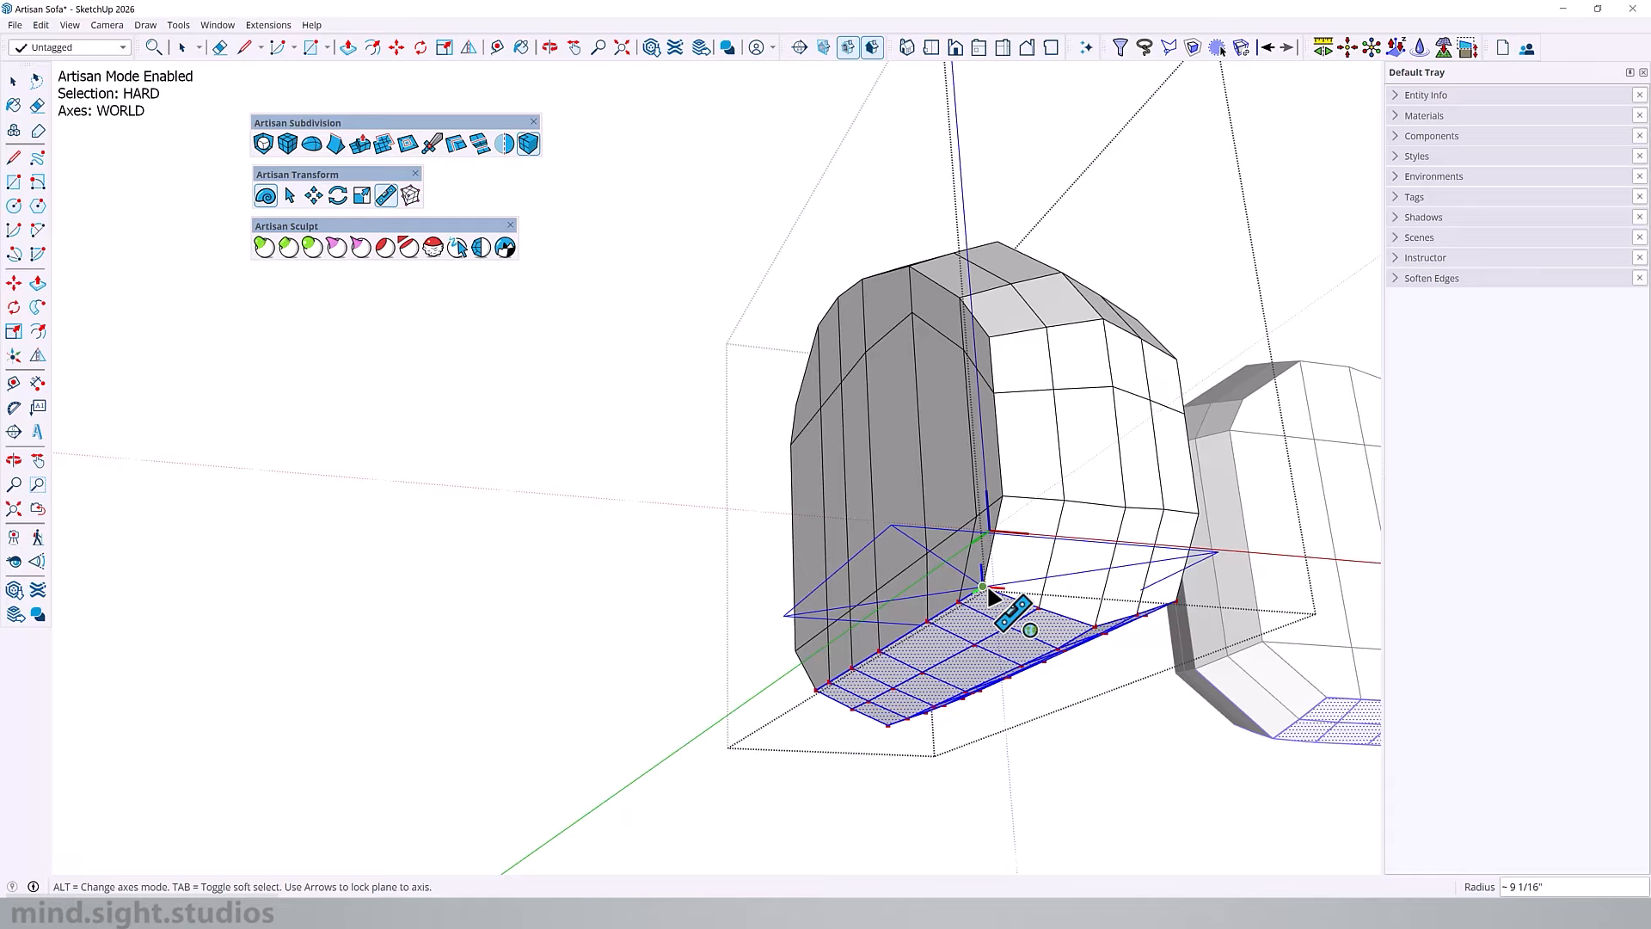
click(983, 587)
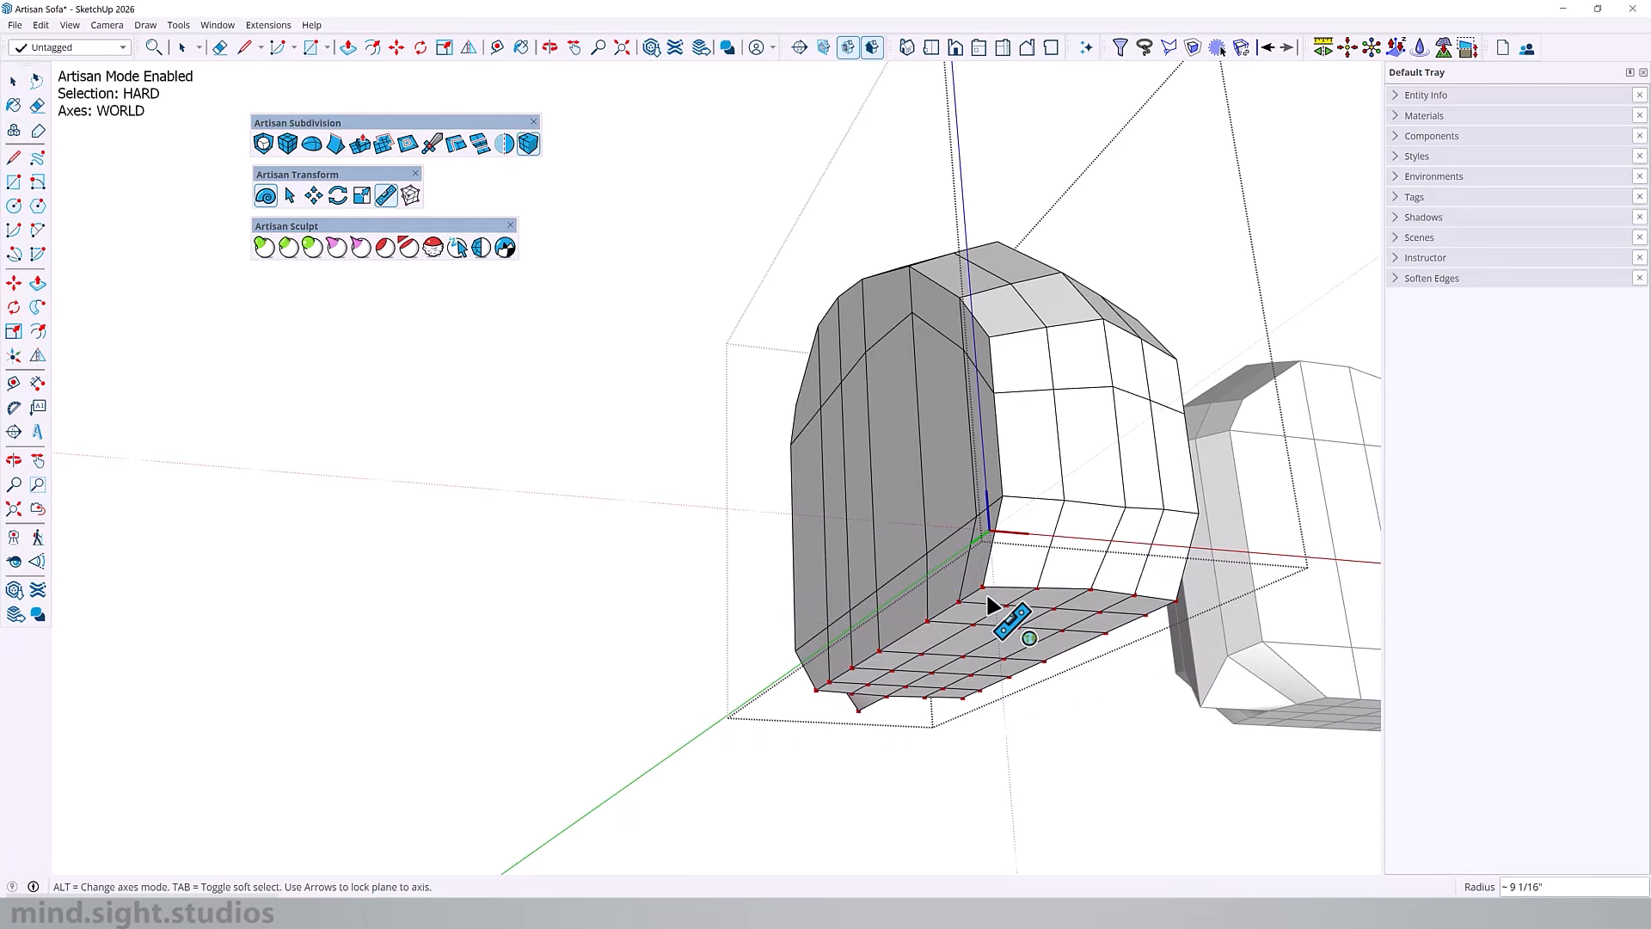
Step: Move the displaced vertex at the armrest's rear lower corner up about 5 3/16" to restore the bevel
middle_drag(1131, 520, 542, 597)
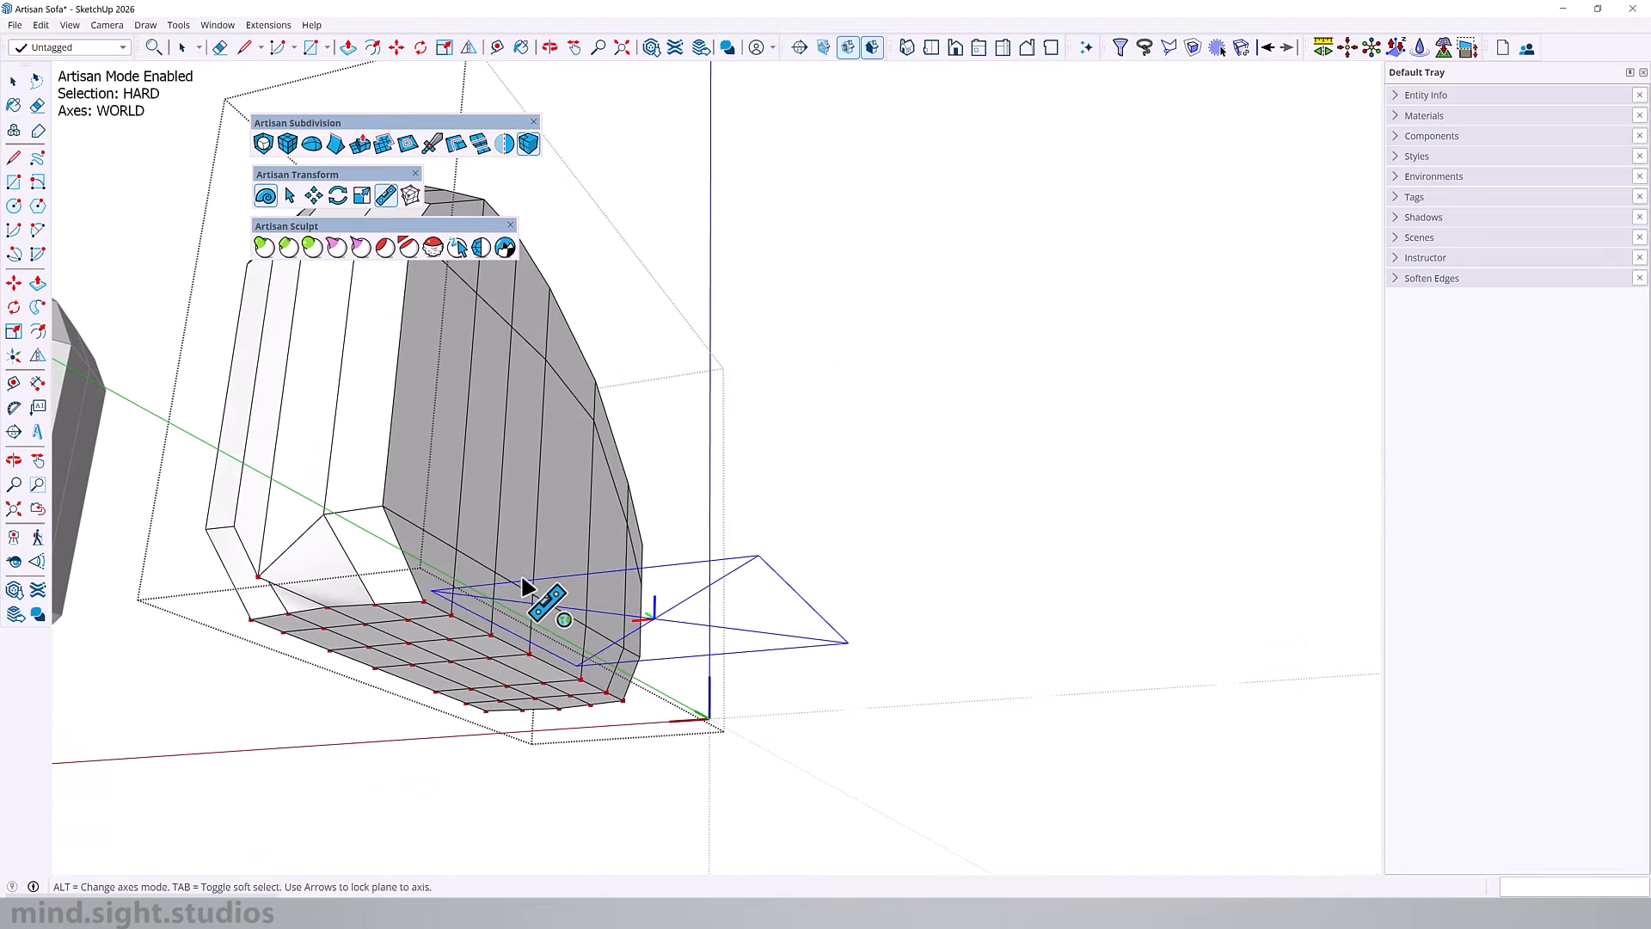
middle_drag(494, 535, 406, 507)
middle_drag(560, 498, 718, 529)
key(space)
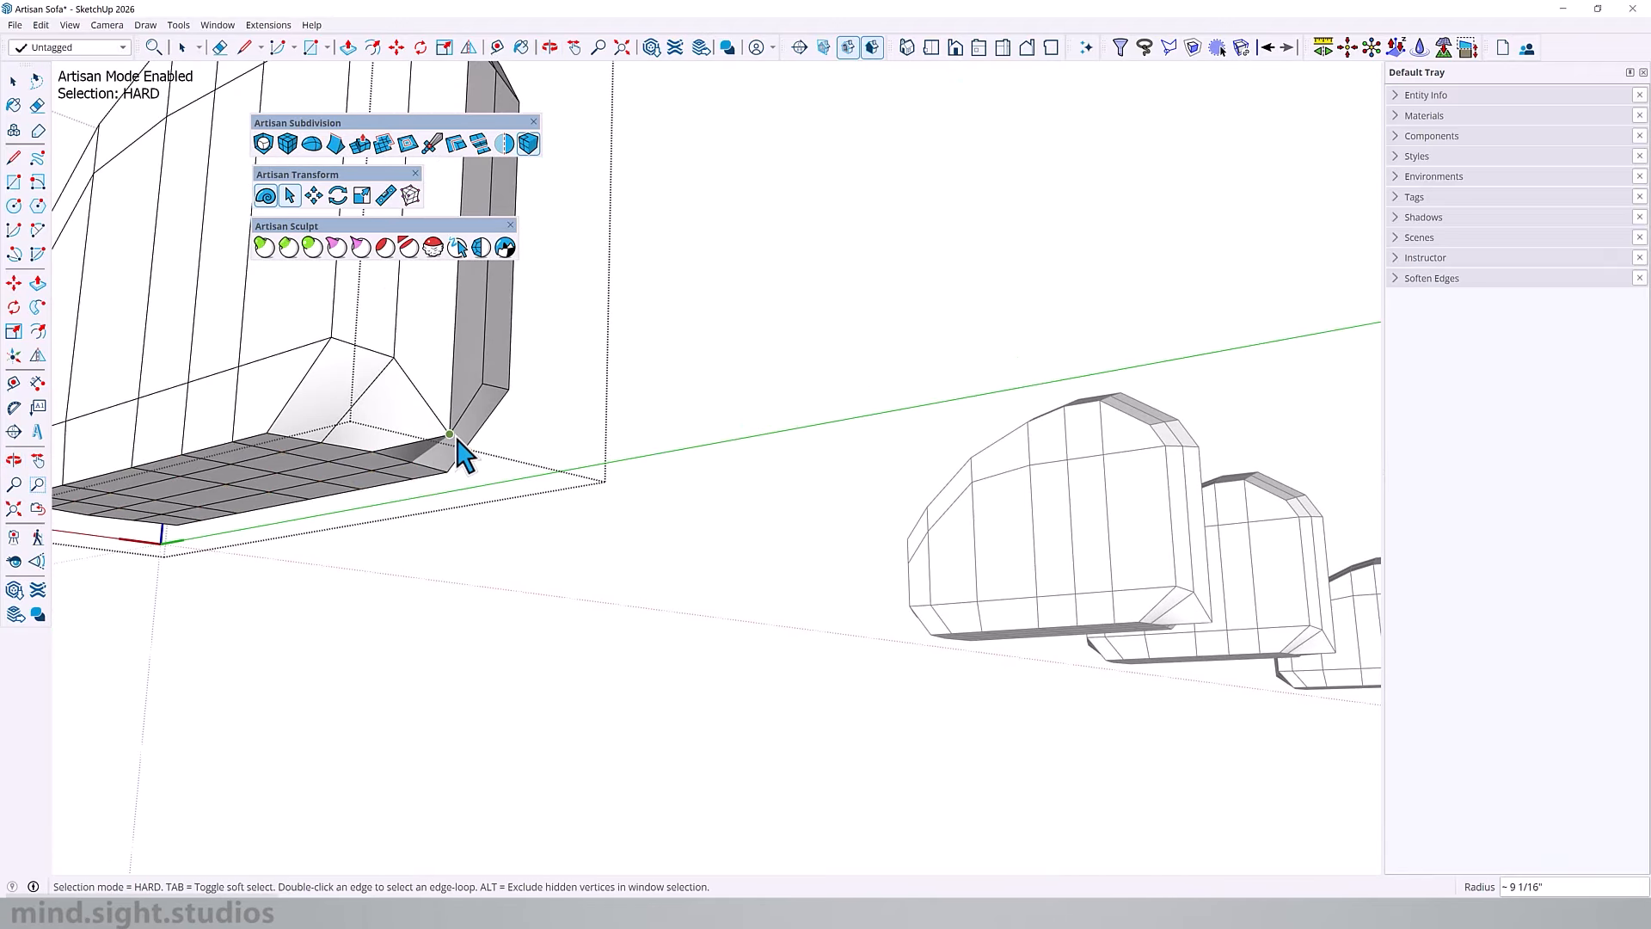
click(456, 440)
key(m)
click(459, 443)
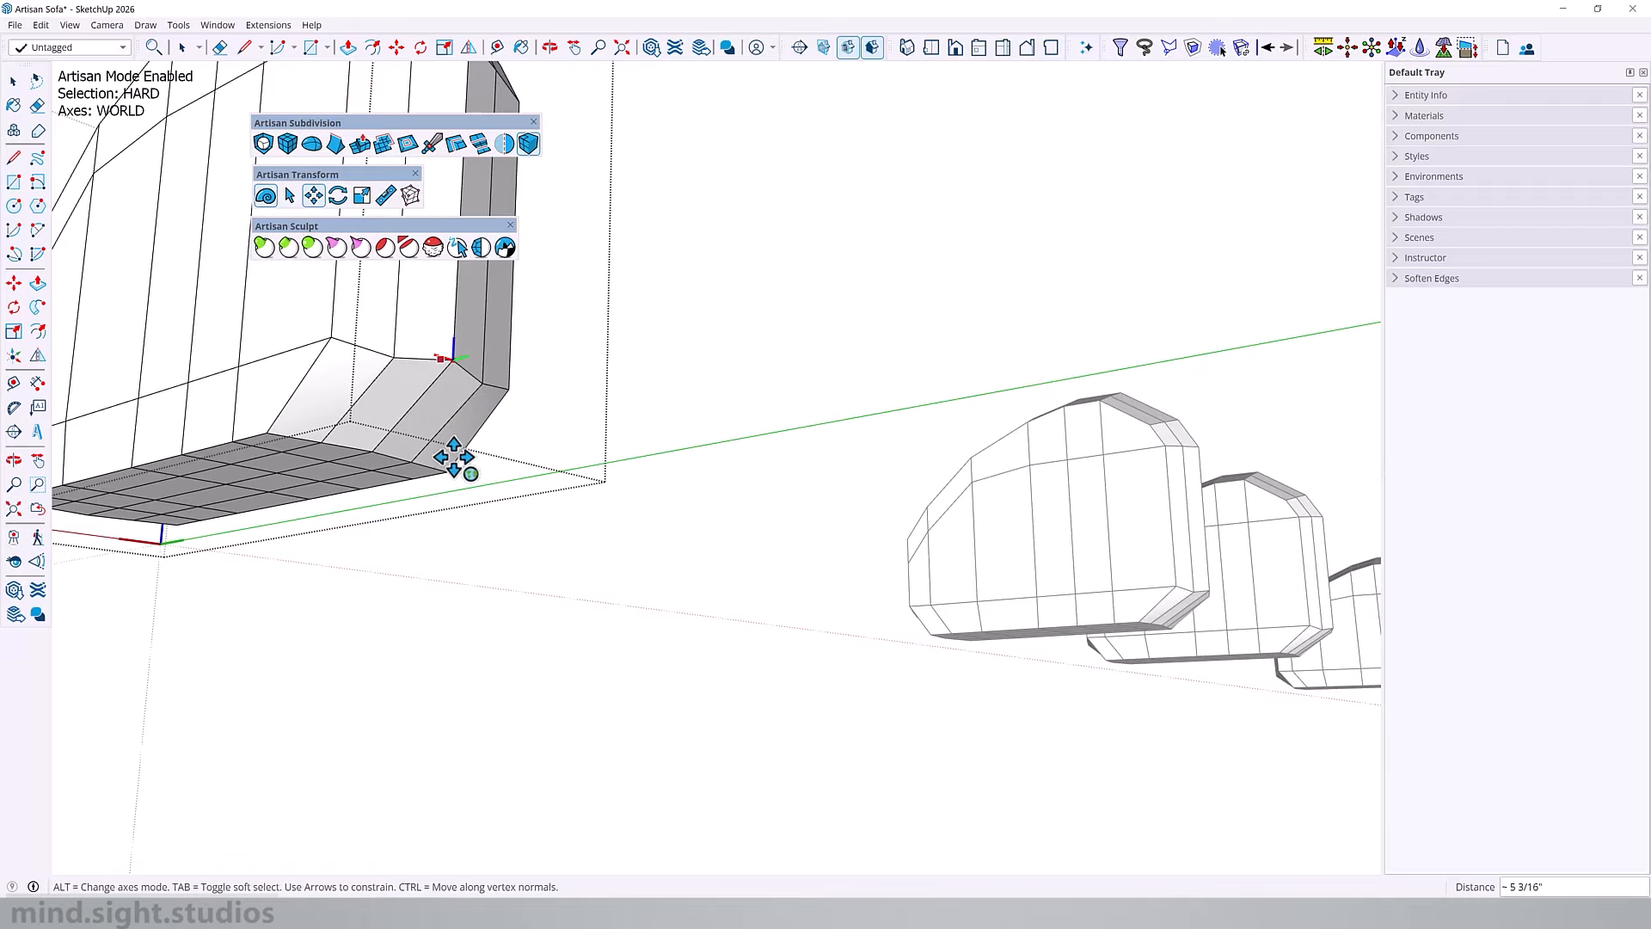
middle_drag(454, 458, 679, 443)
scroll(753, 471, down, 4)
Step: Show the rest of the model again, then open a backrest cushion for editing and isolate it
key(space)
middle_drag(860, 486, 752, 394)
shift+middle_drag(645, 492, 789, 430)
key(i)
middle_drag(1057, 380, 611, 275)
shift+middle_drag(611, 275, 1101, 421)
key(i)
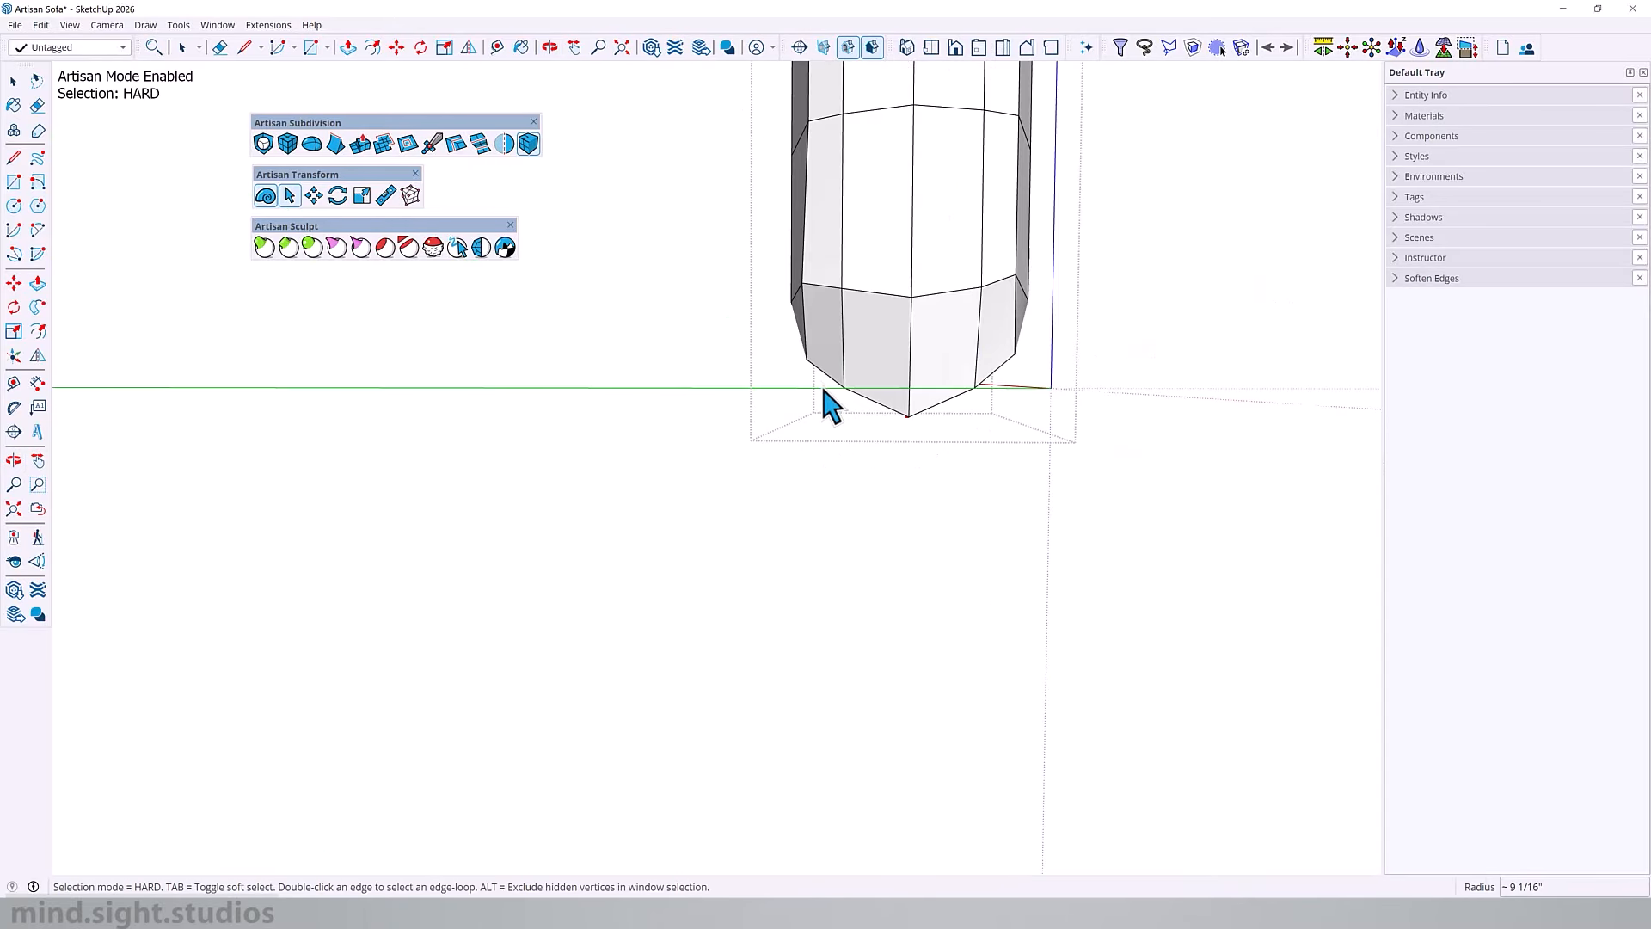
Step: Select the backrest's underside faces, flatten them with Make Planar on a horizontal plane through a lower edge vertex, and return to the full model
drag(825, 404, 1075, 467)
middle_drag(1075, 466, 860, 241)
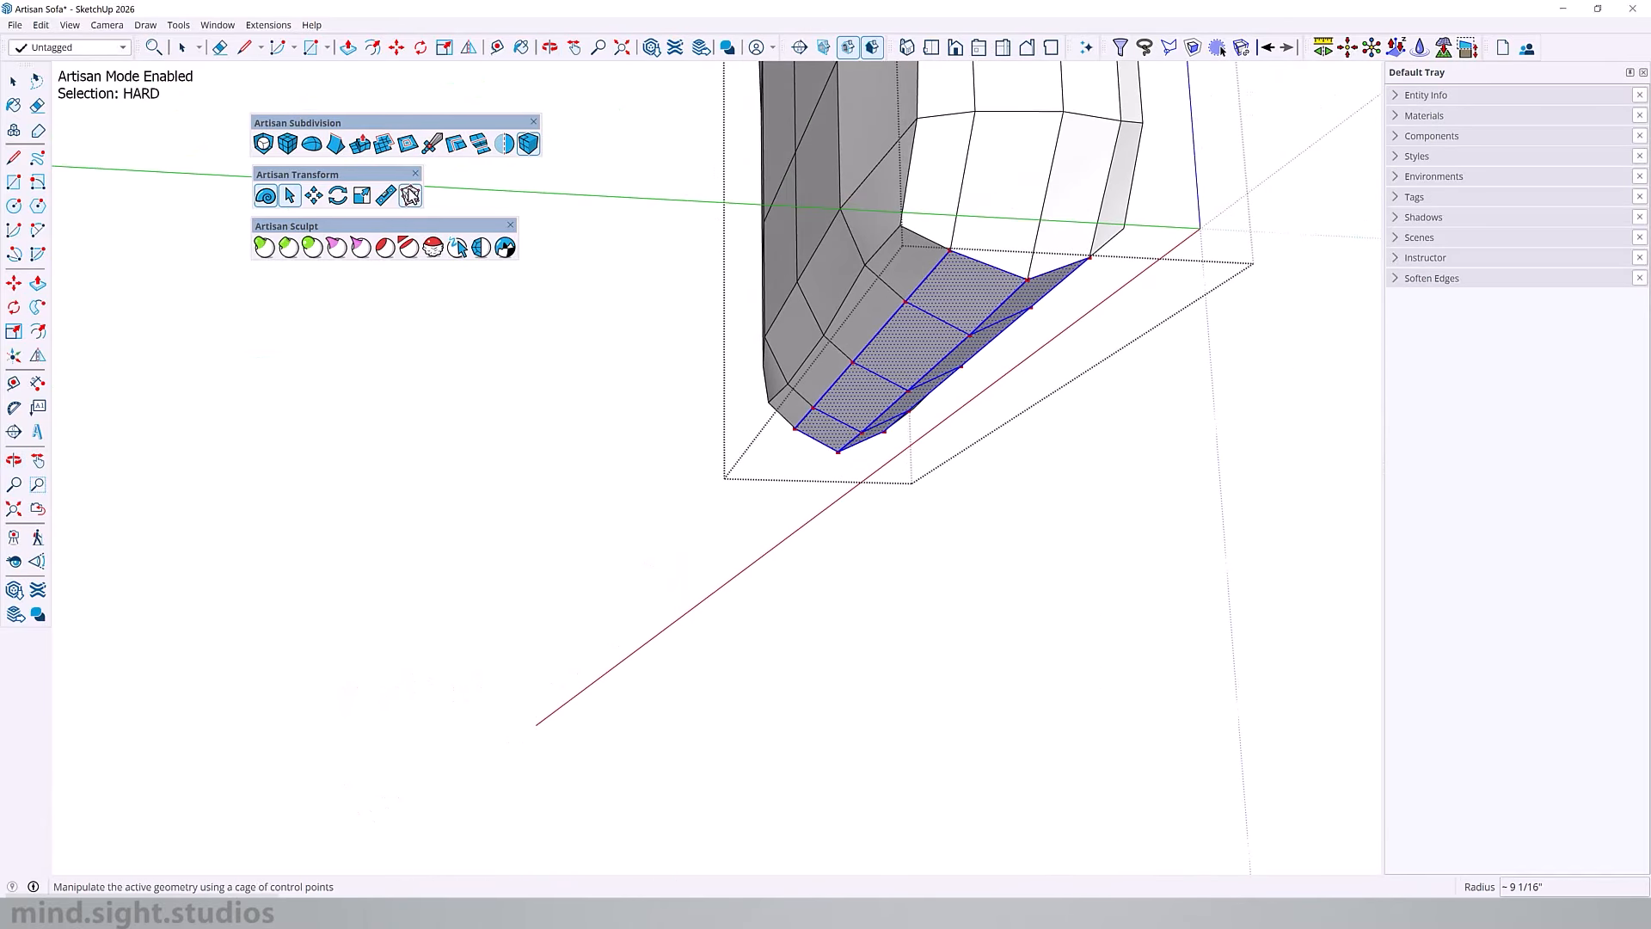
click(385, 197)
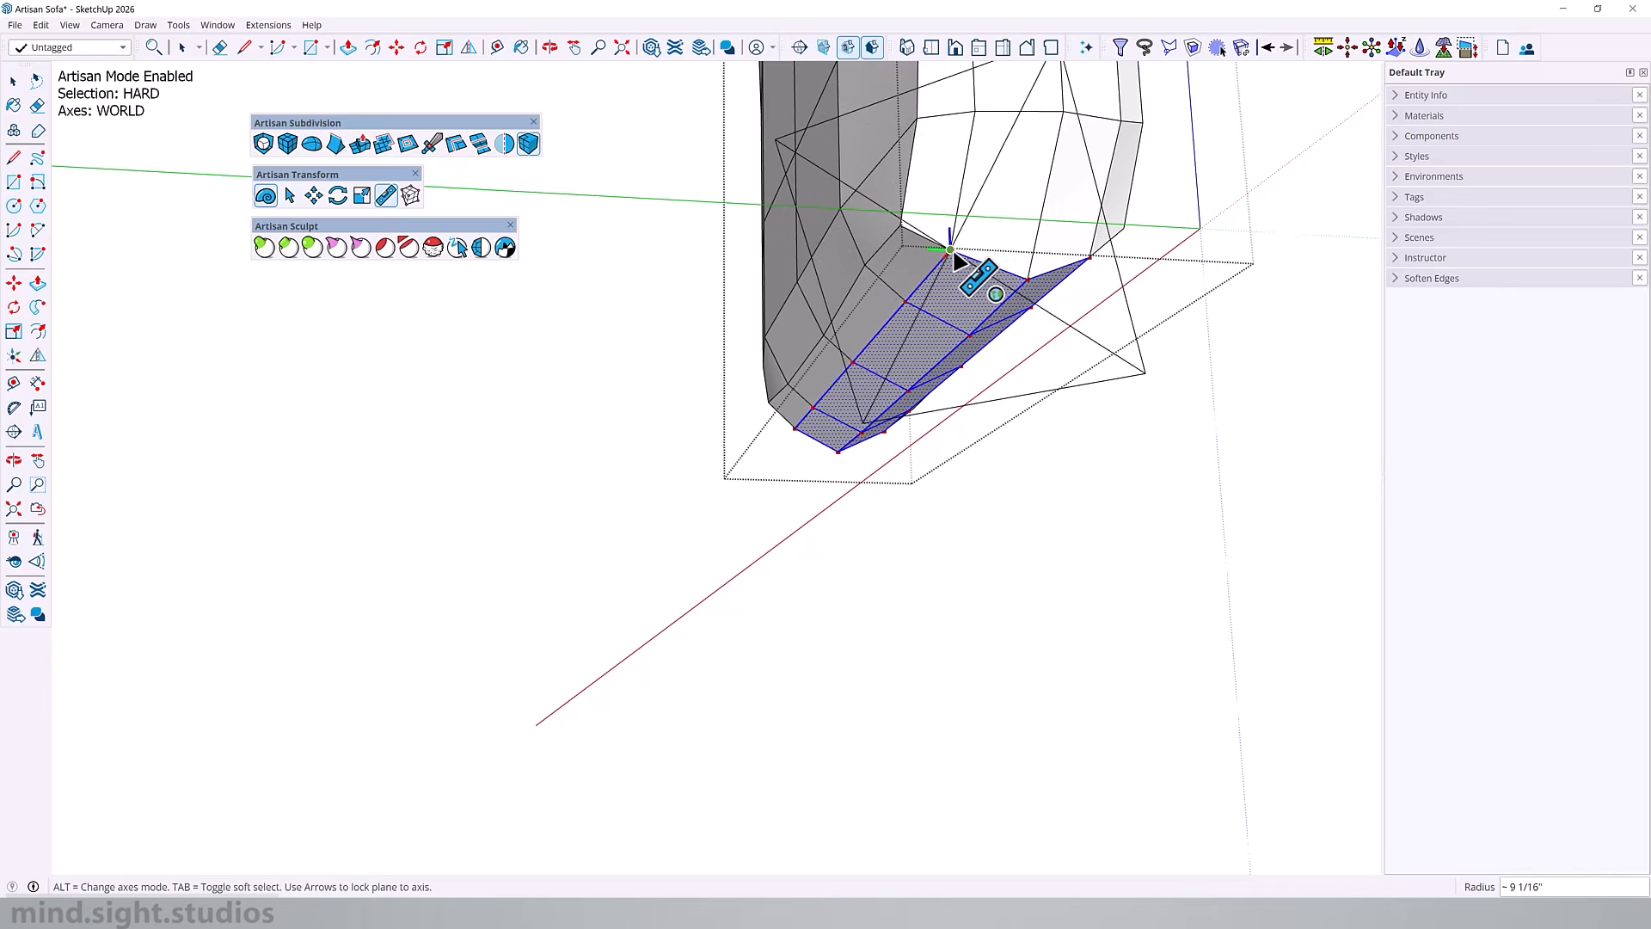
key(Up)
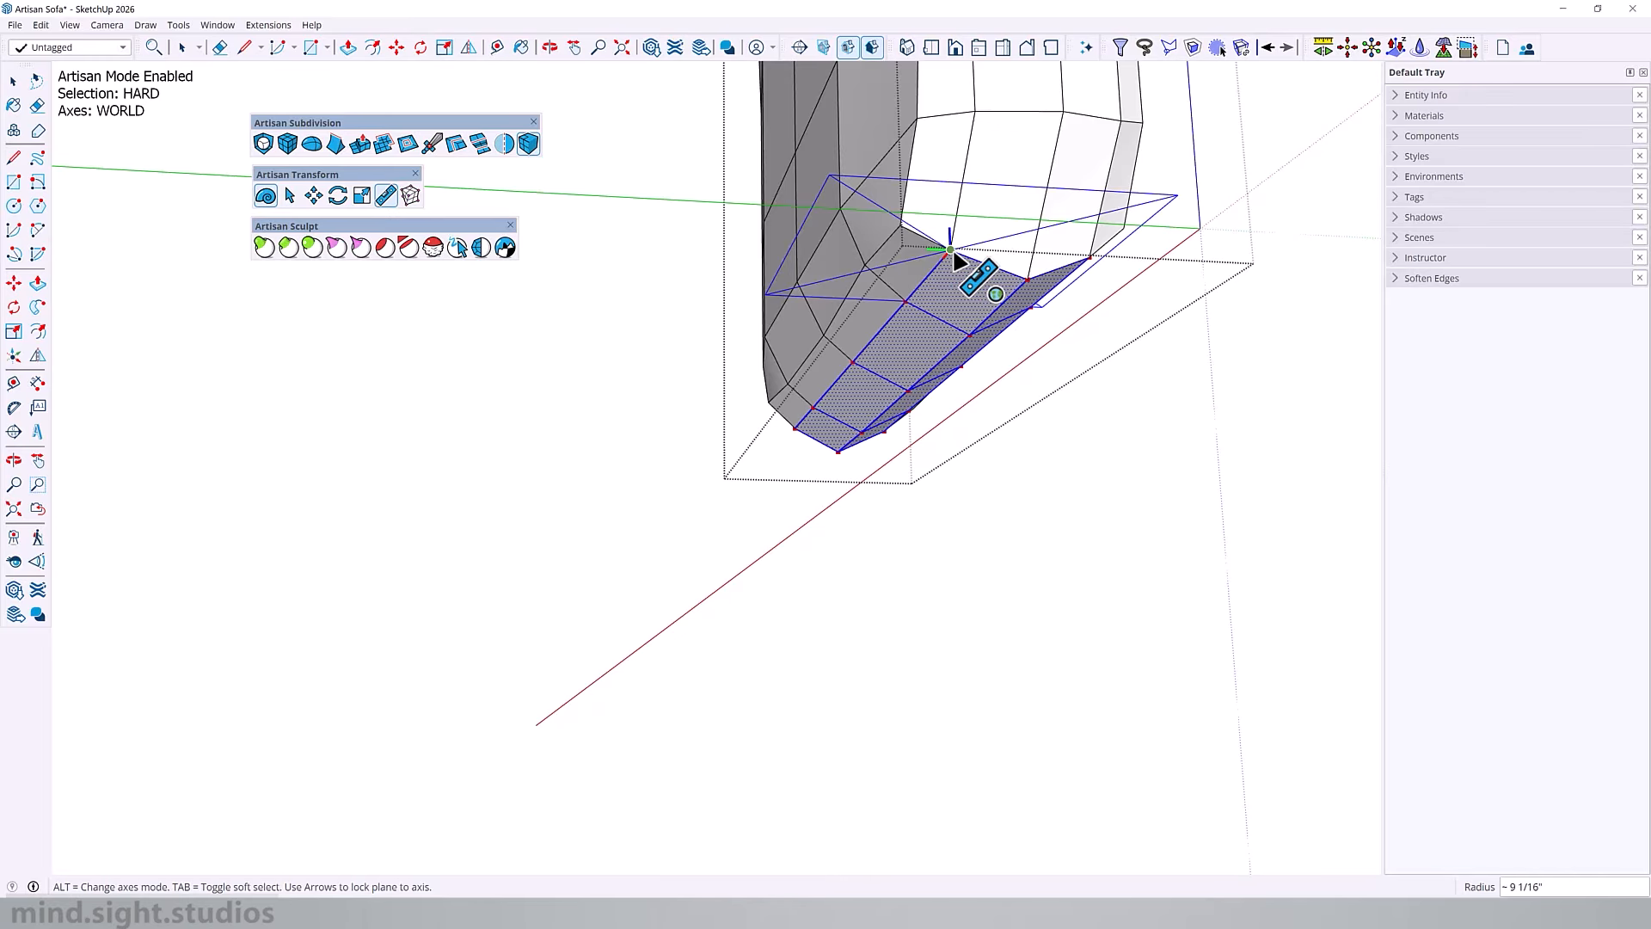
click(954, 253)
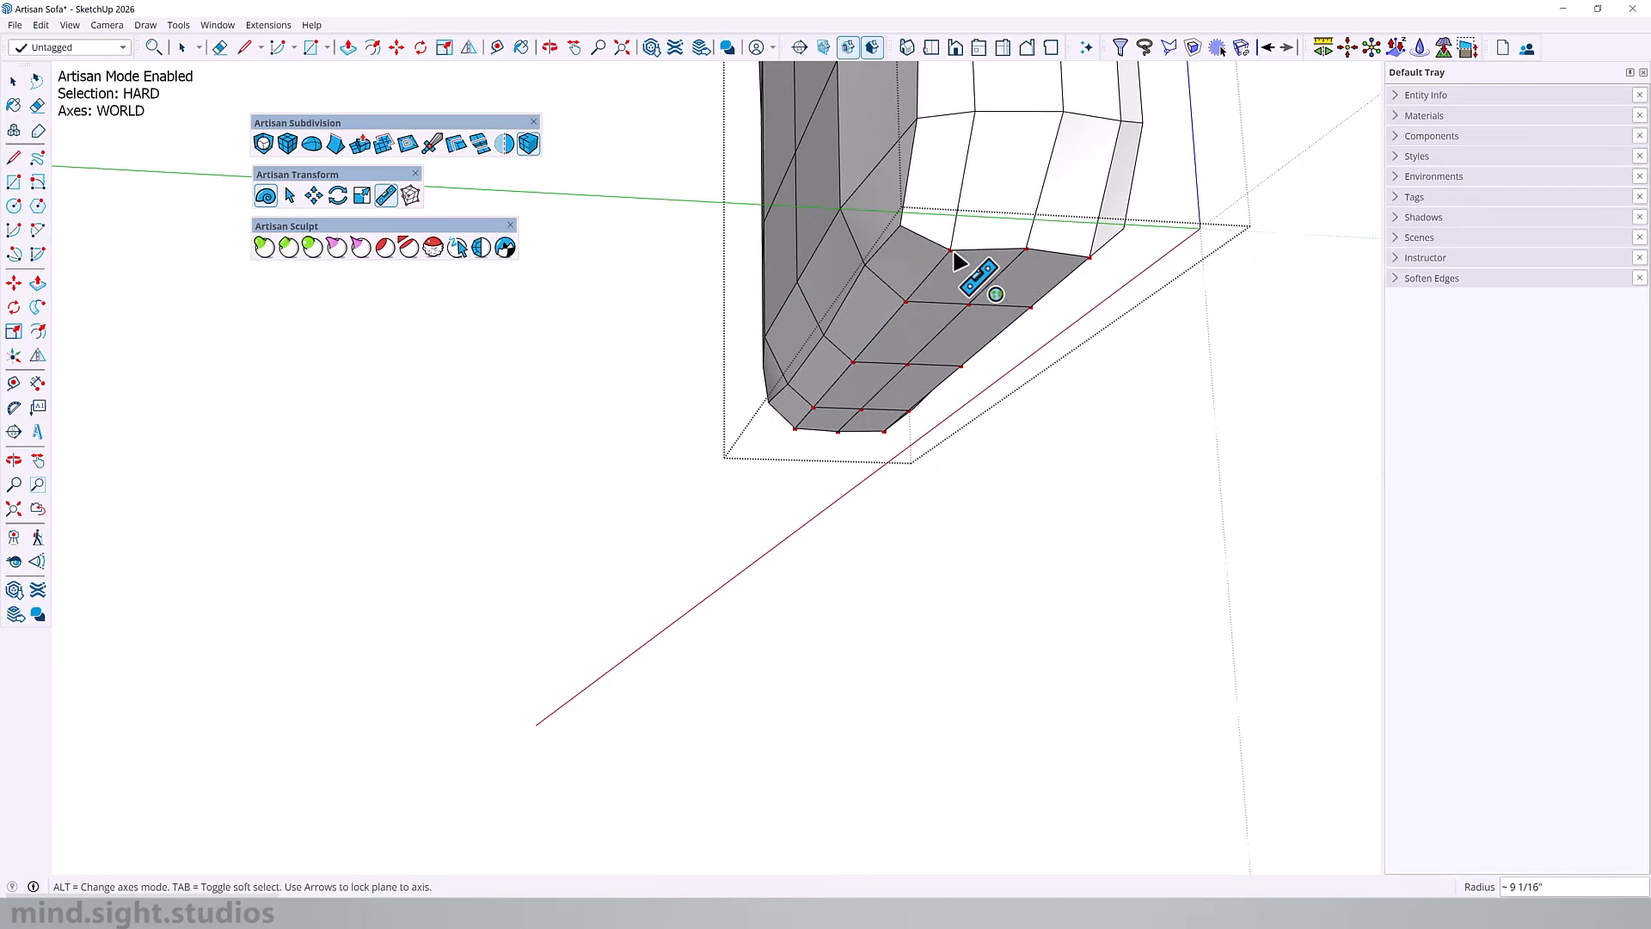
middle_drag(951, 390, 757, 418)
key(Escape)
middle_drag(1075, 507, 1333, 557)
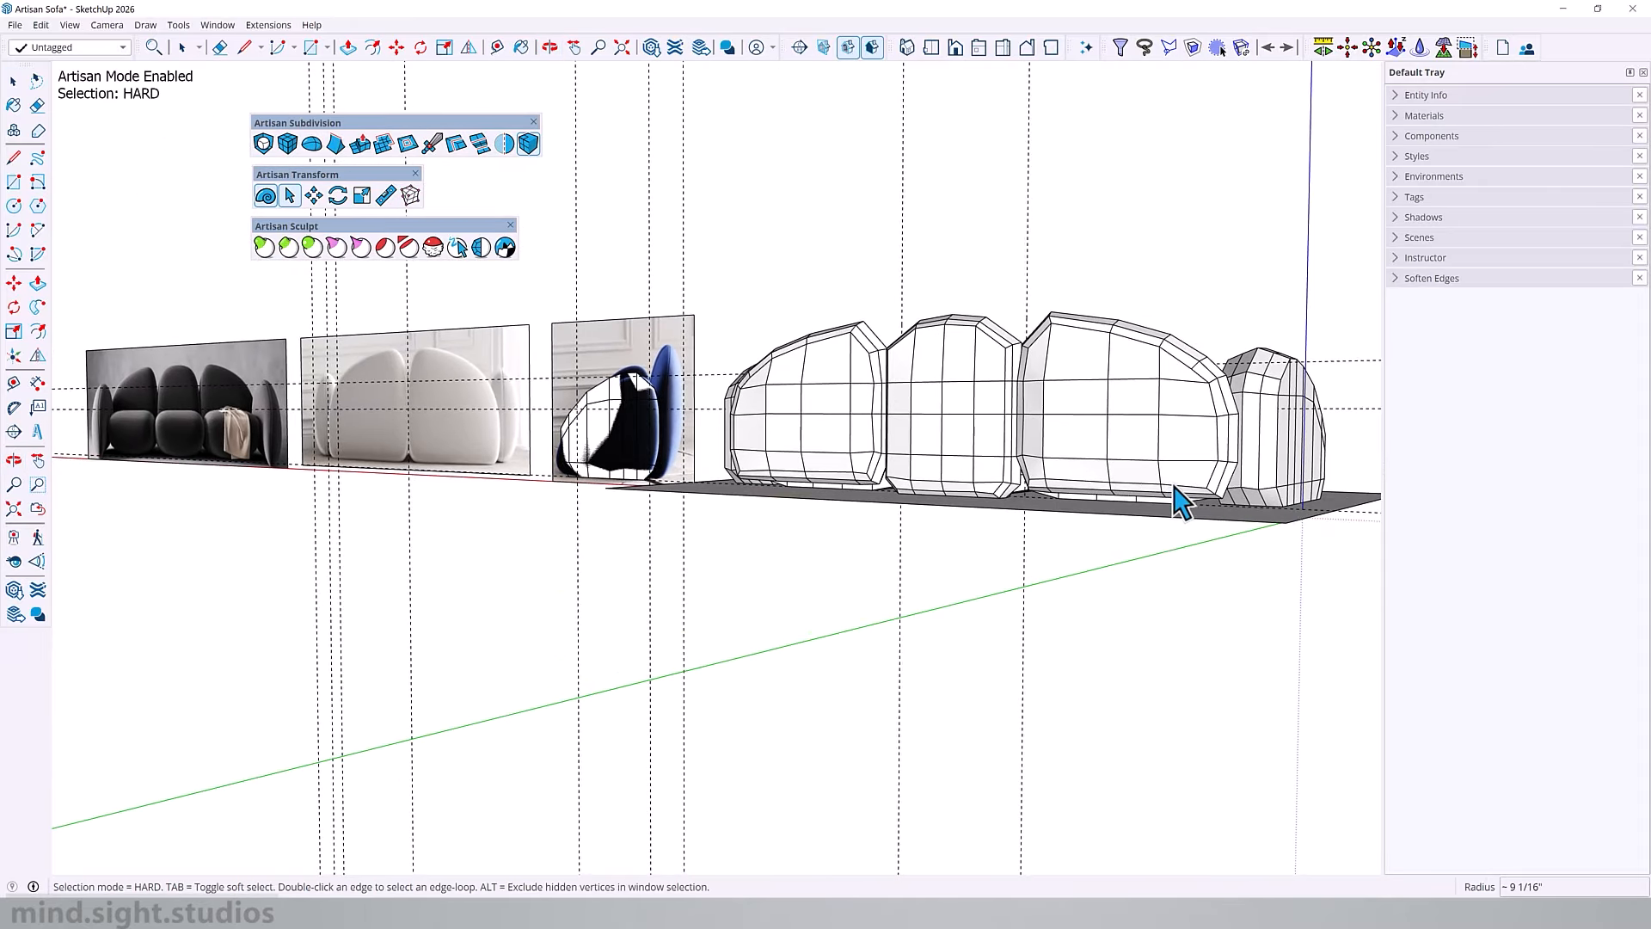
Step: Open an end backrest cushion for editing and select its underside faces
scroll(1183, 503, up, 3)
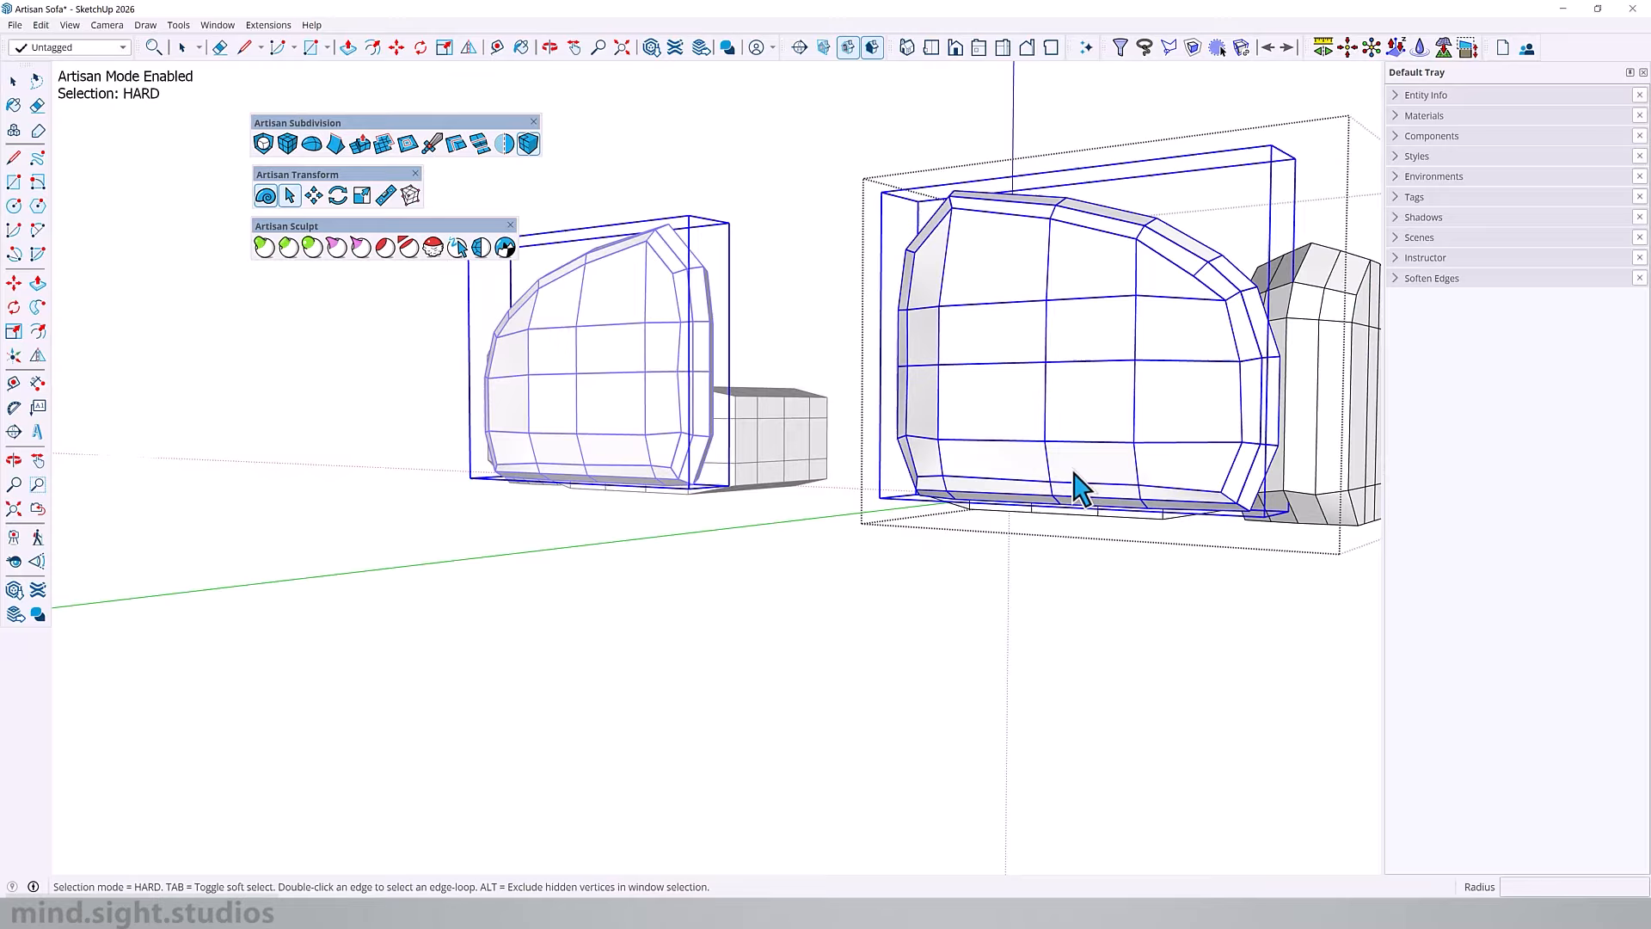
click(1076, 479)
drag(862, 449, 1316, 637)
middle_drag(1246, 516, 1131, 381)
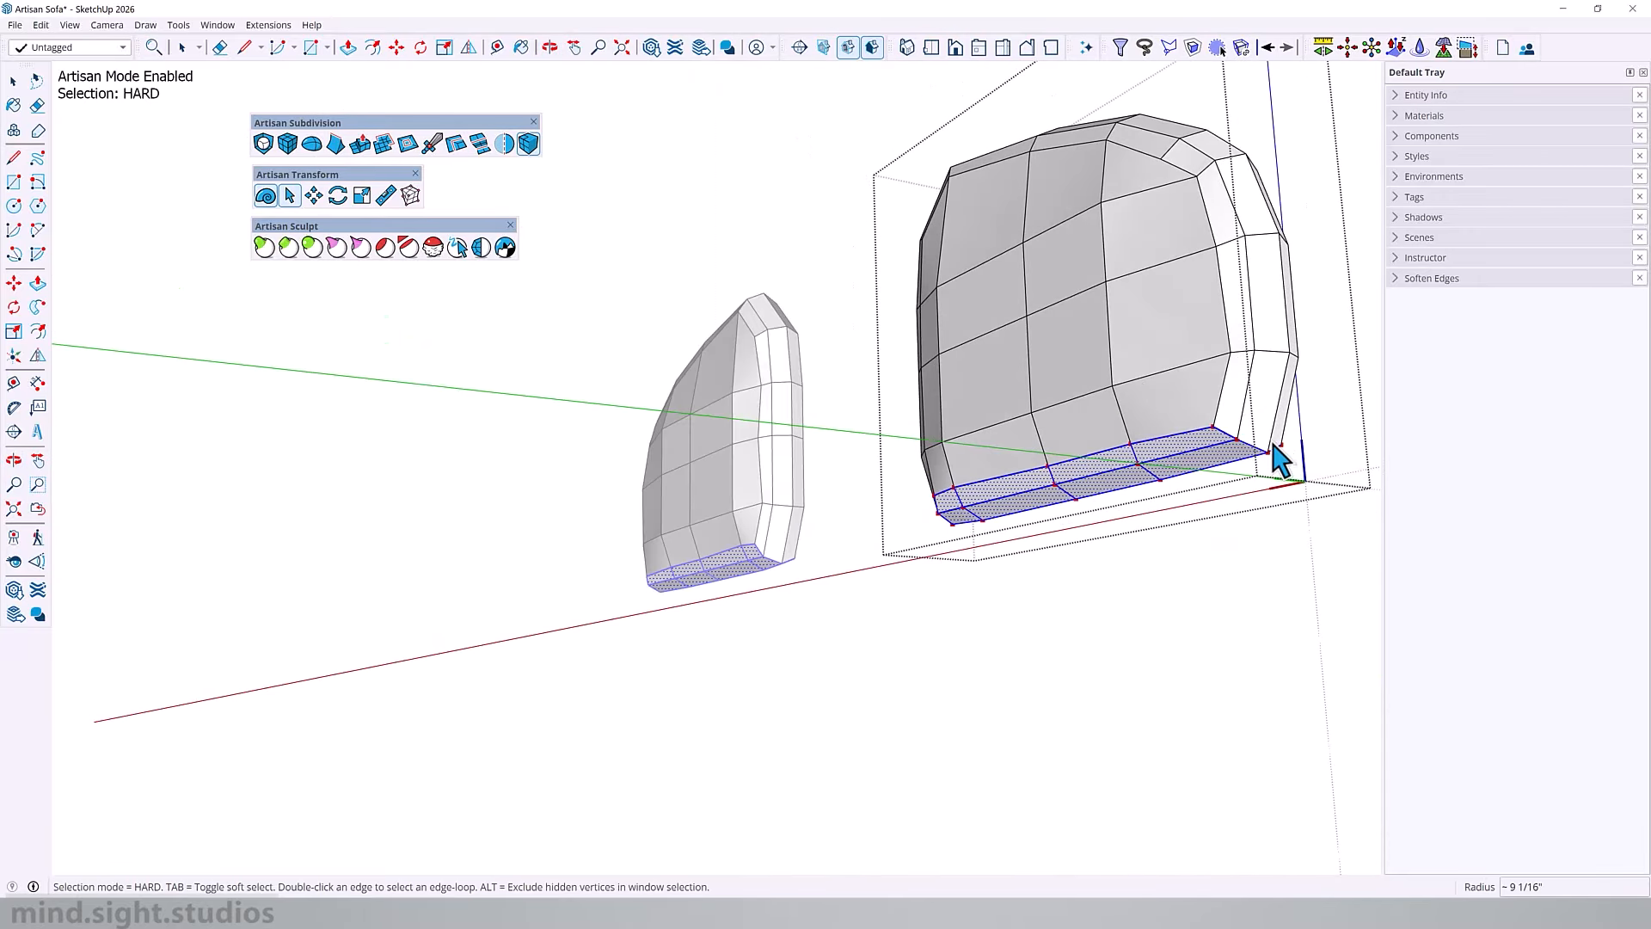
scroll(1257, 442, up, 3)
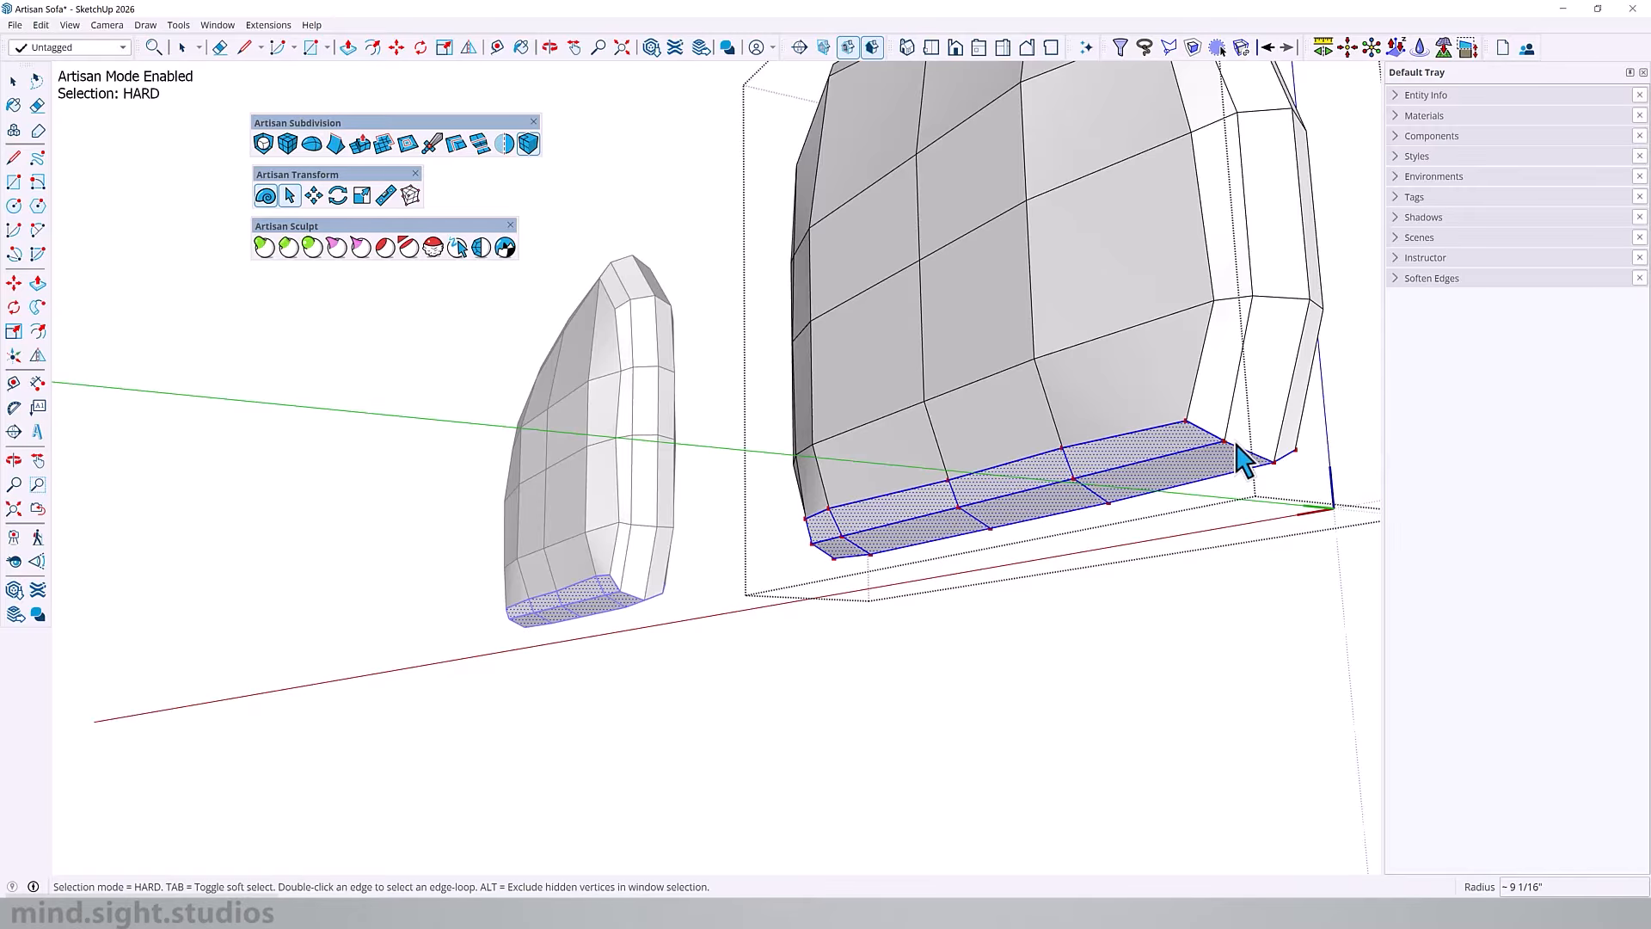
key(m)
click(1239, 455)
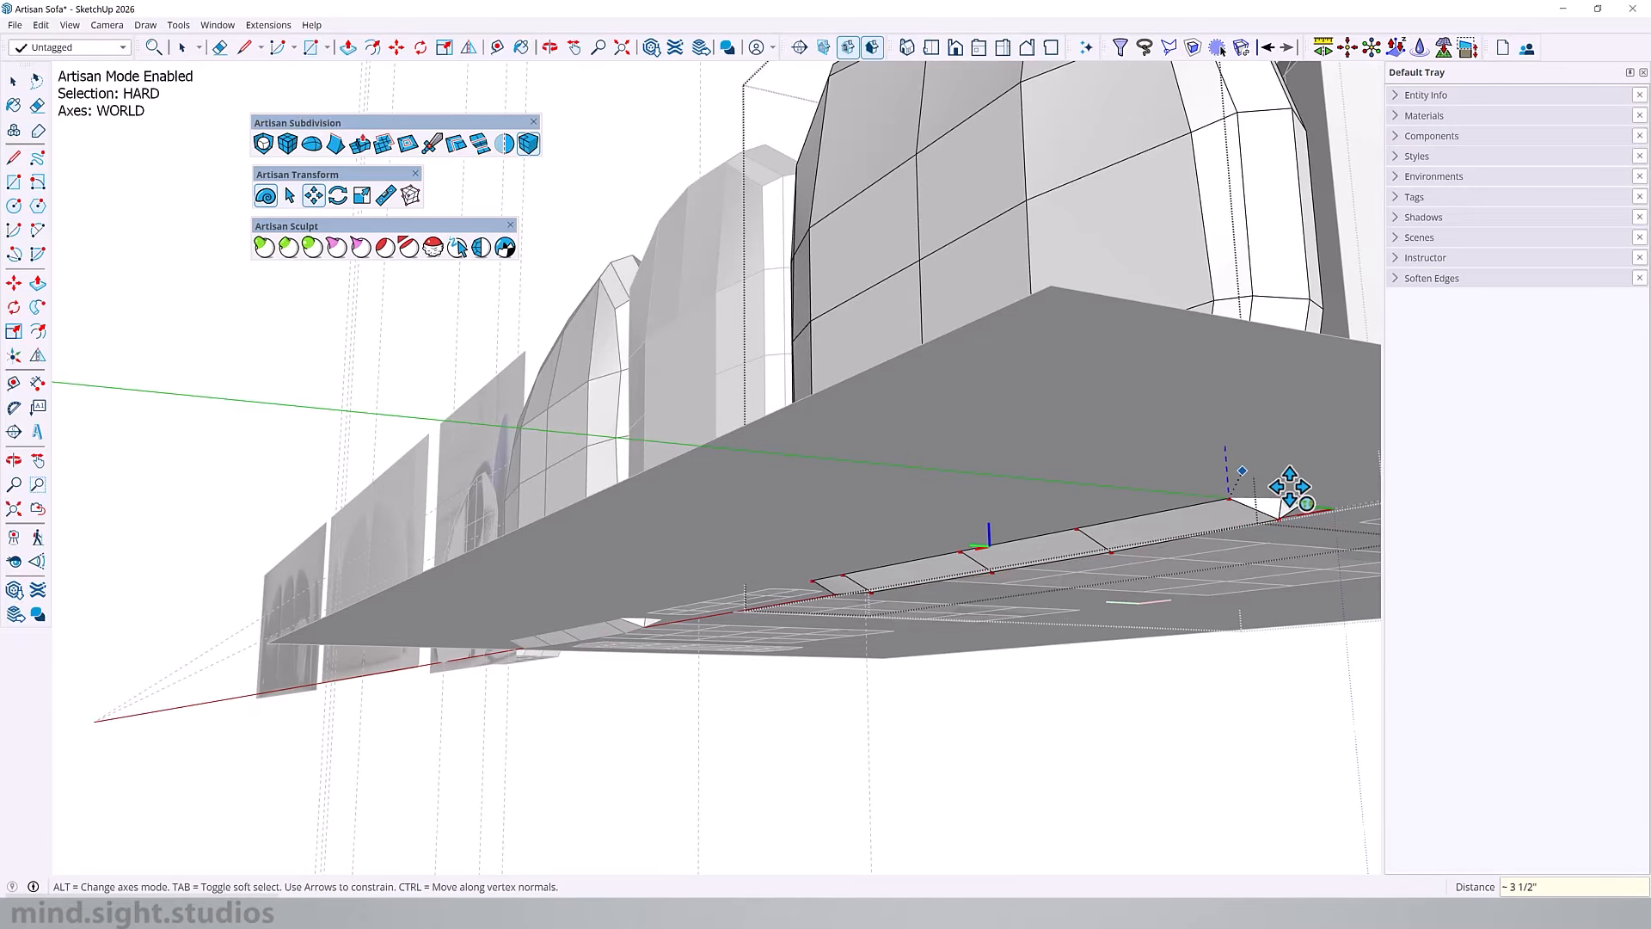
middle_drag(976, 431, 1146, 442)
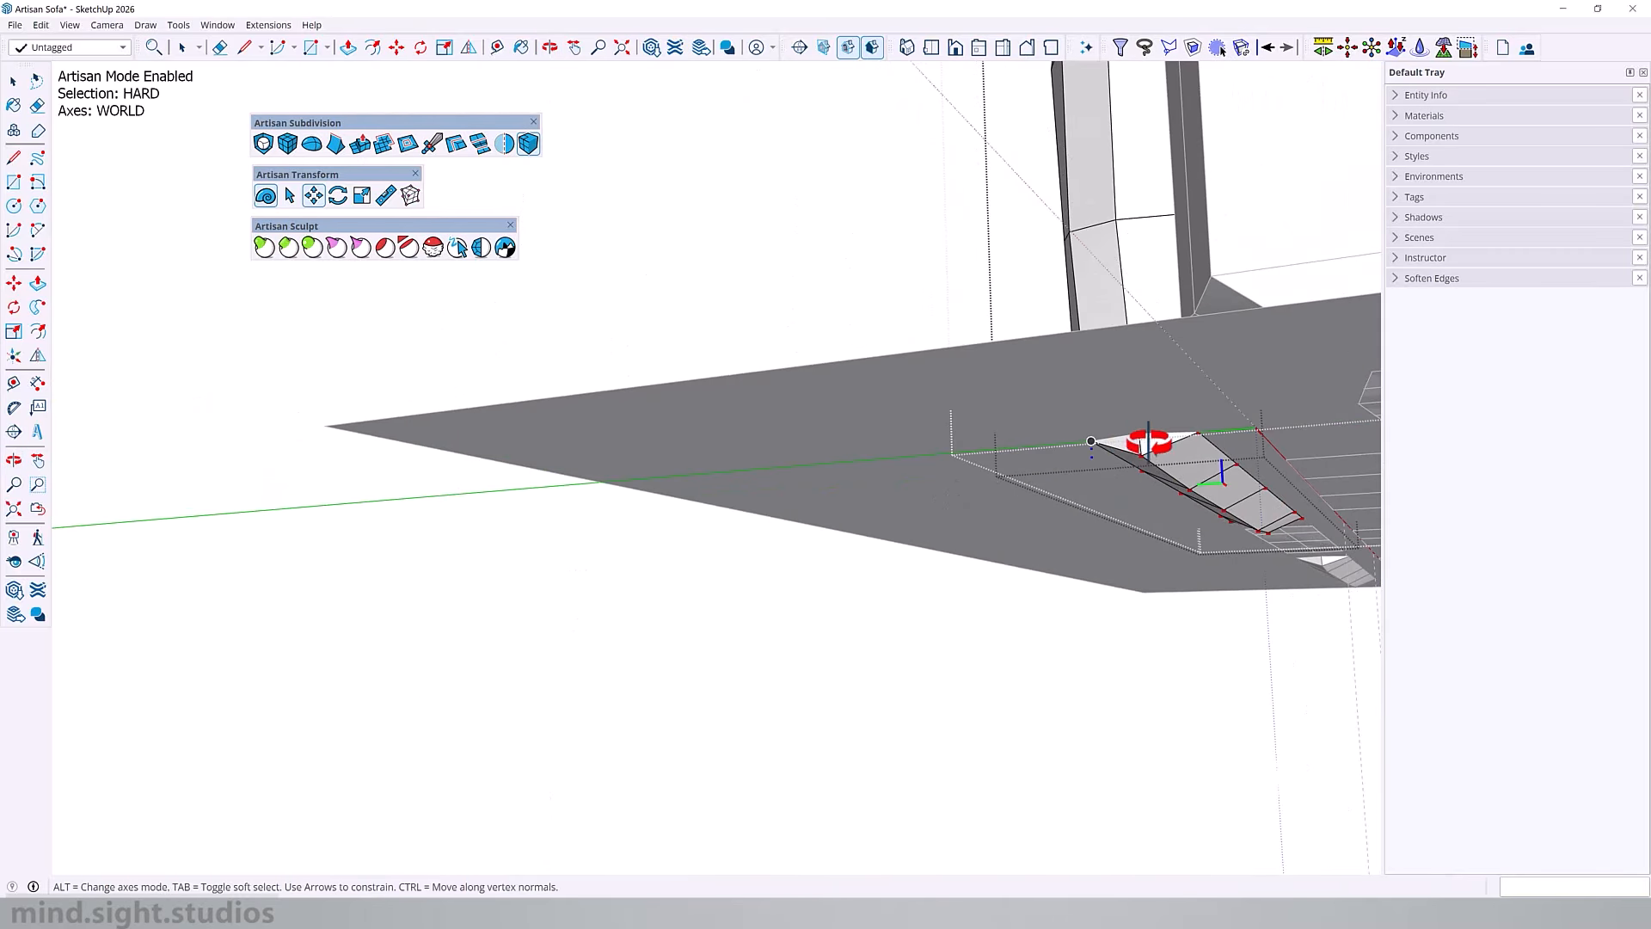
key(Escape)
Step: Flatten the end backrest's selected underside with Make Planar on a horizontal plane through a lower corner vertex
middle_drag(1185, 498, 1191, 545)
key(space)
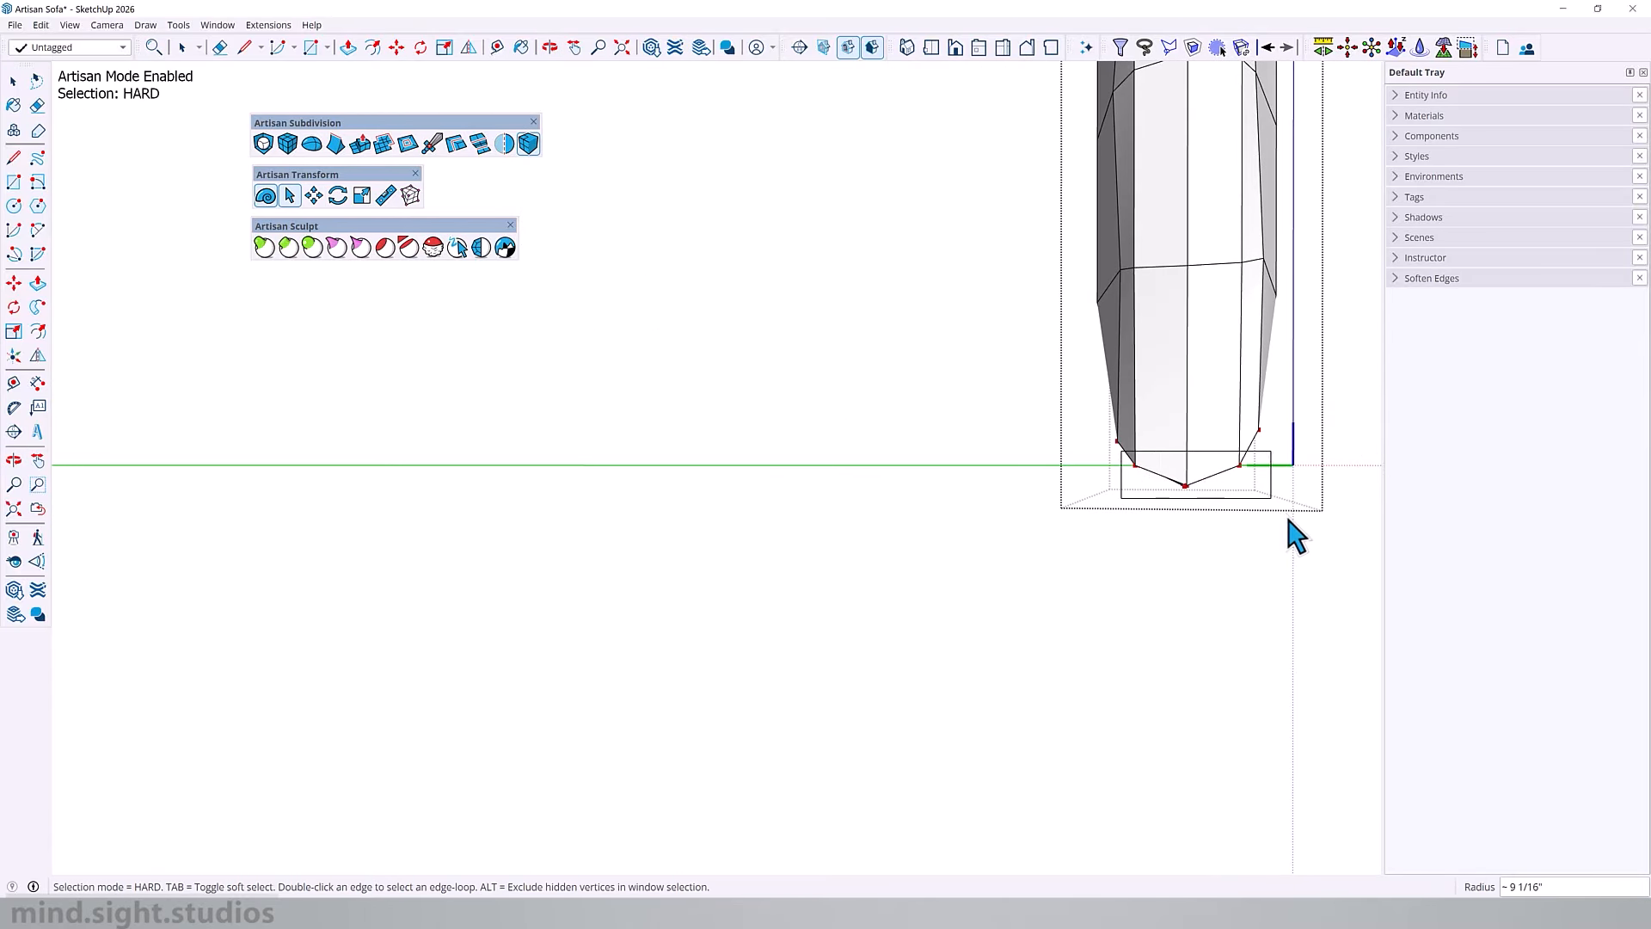
middle_drag(1191, 468, 1239, 378)
click(385, 195)
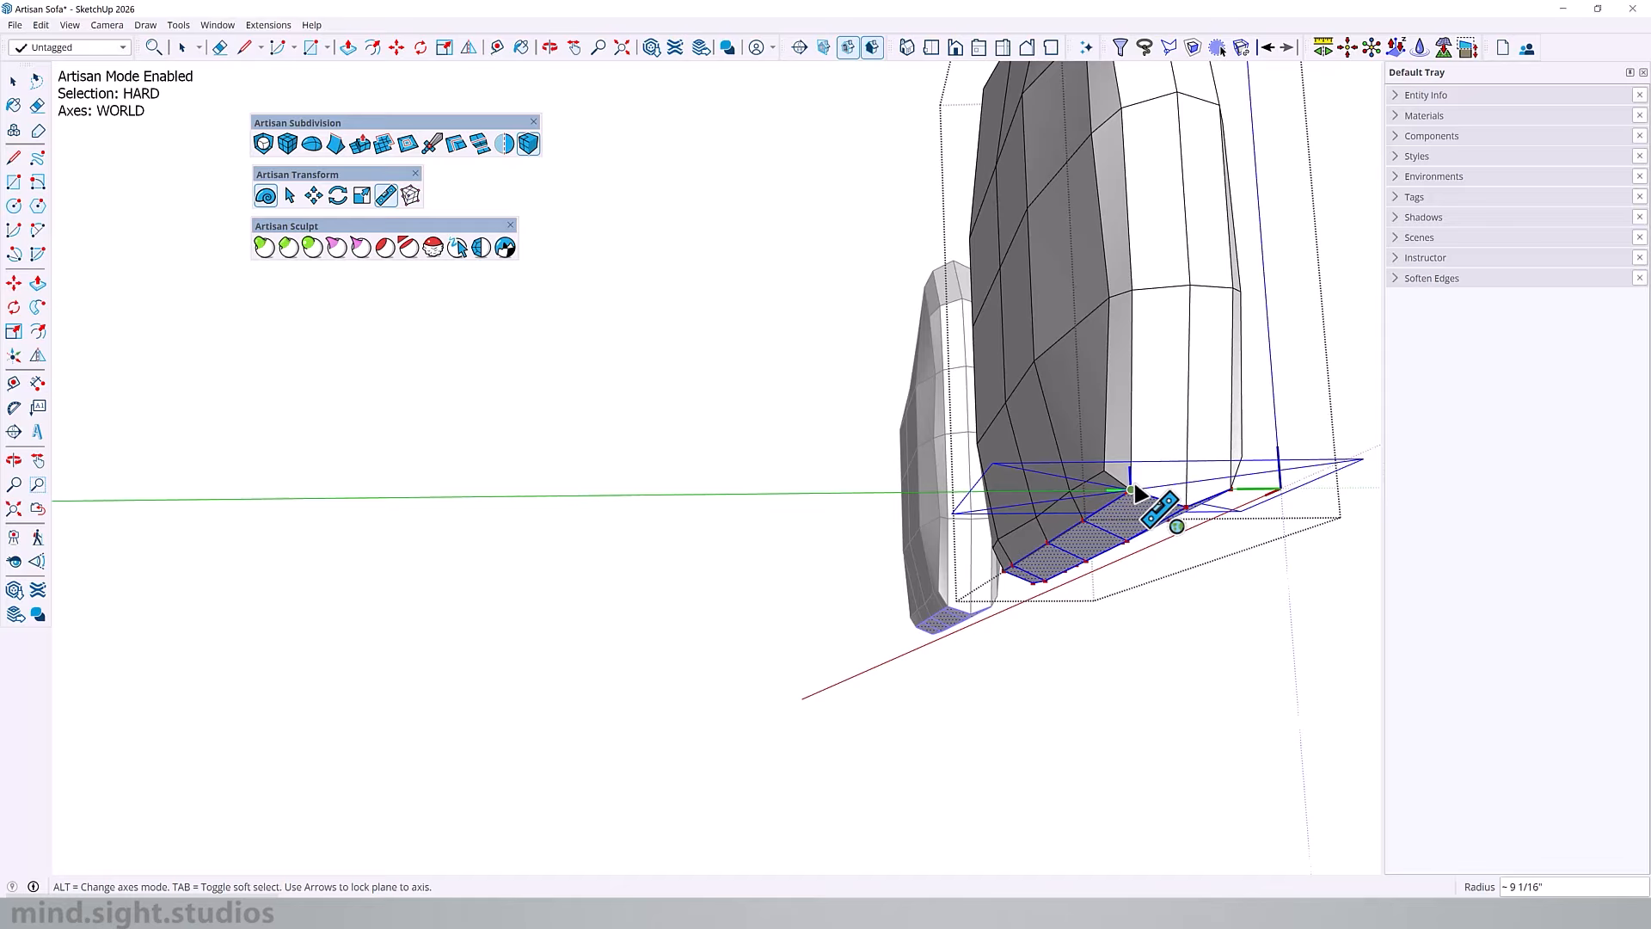
click(1133, 484)
middle_drag(1051, 532, 1081, 296)
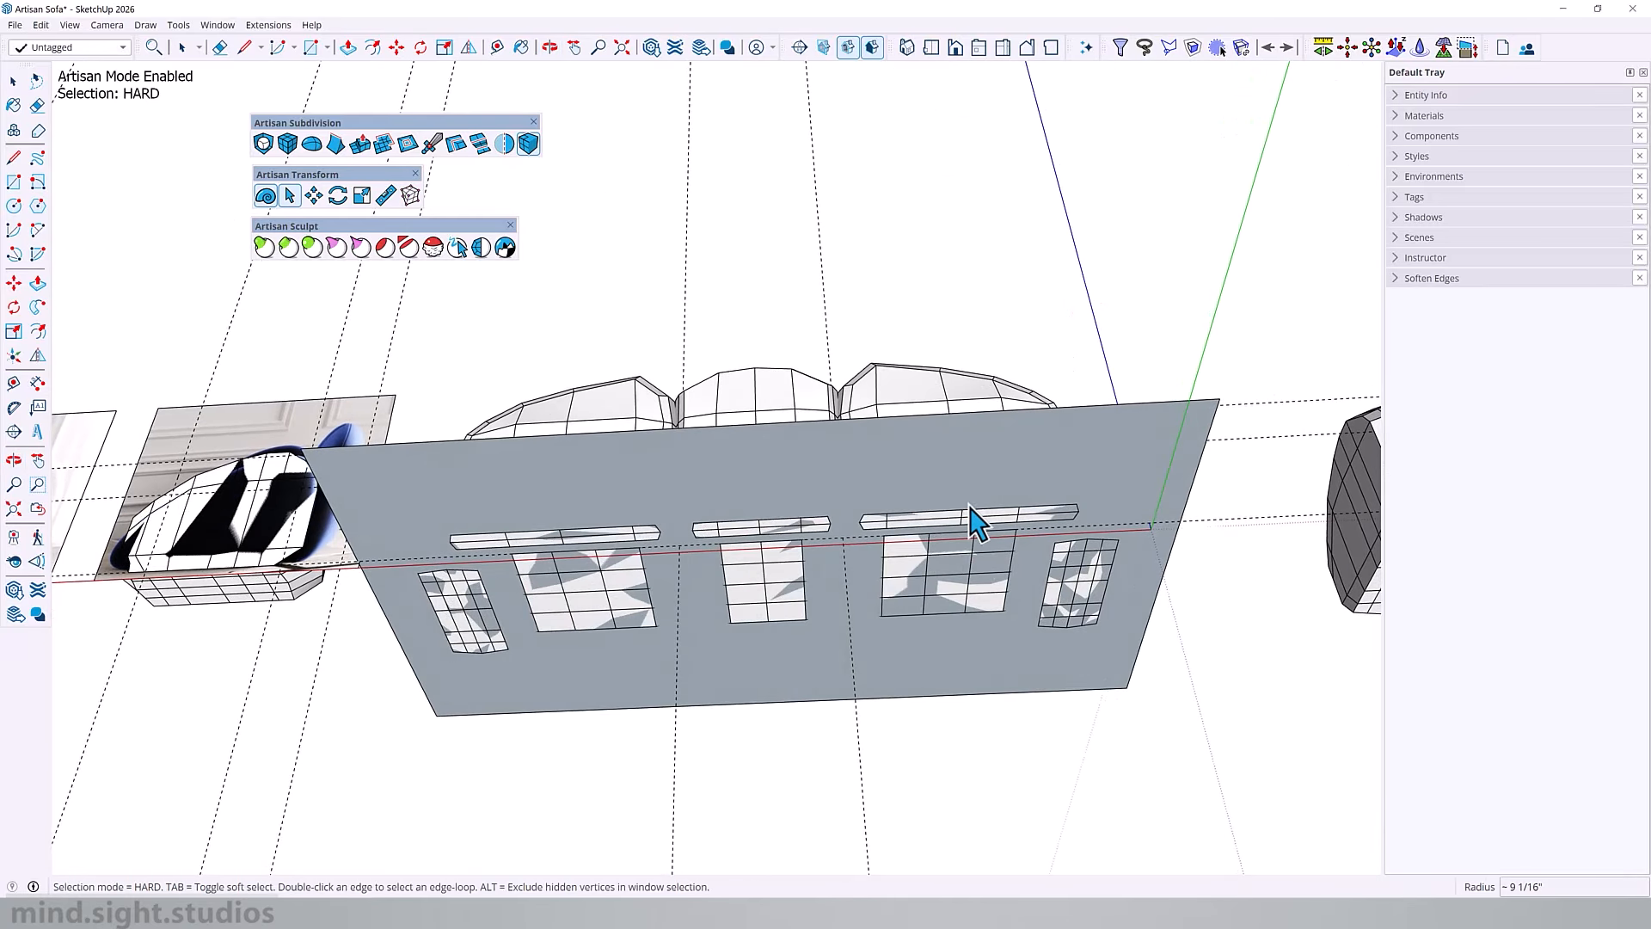
Step: Select the middle backrest's left side faces and flatten them with Make Planar on a vertical plane perpendicular to the red axis
middle_drag(883, 469, 907, 663)
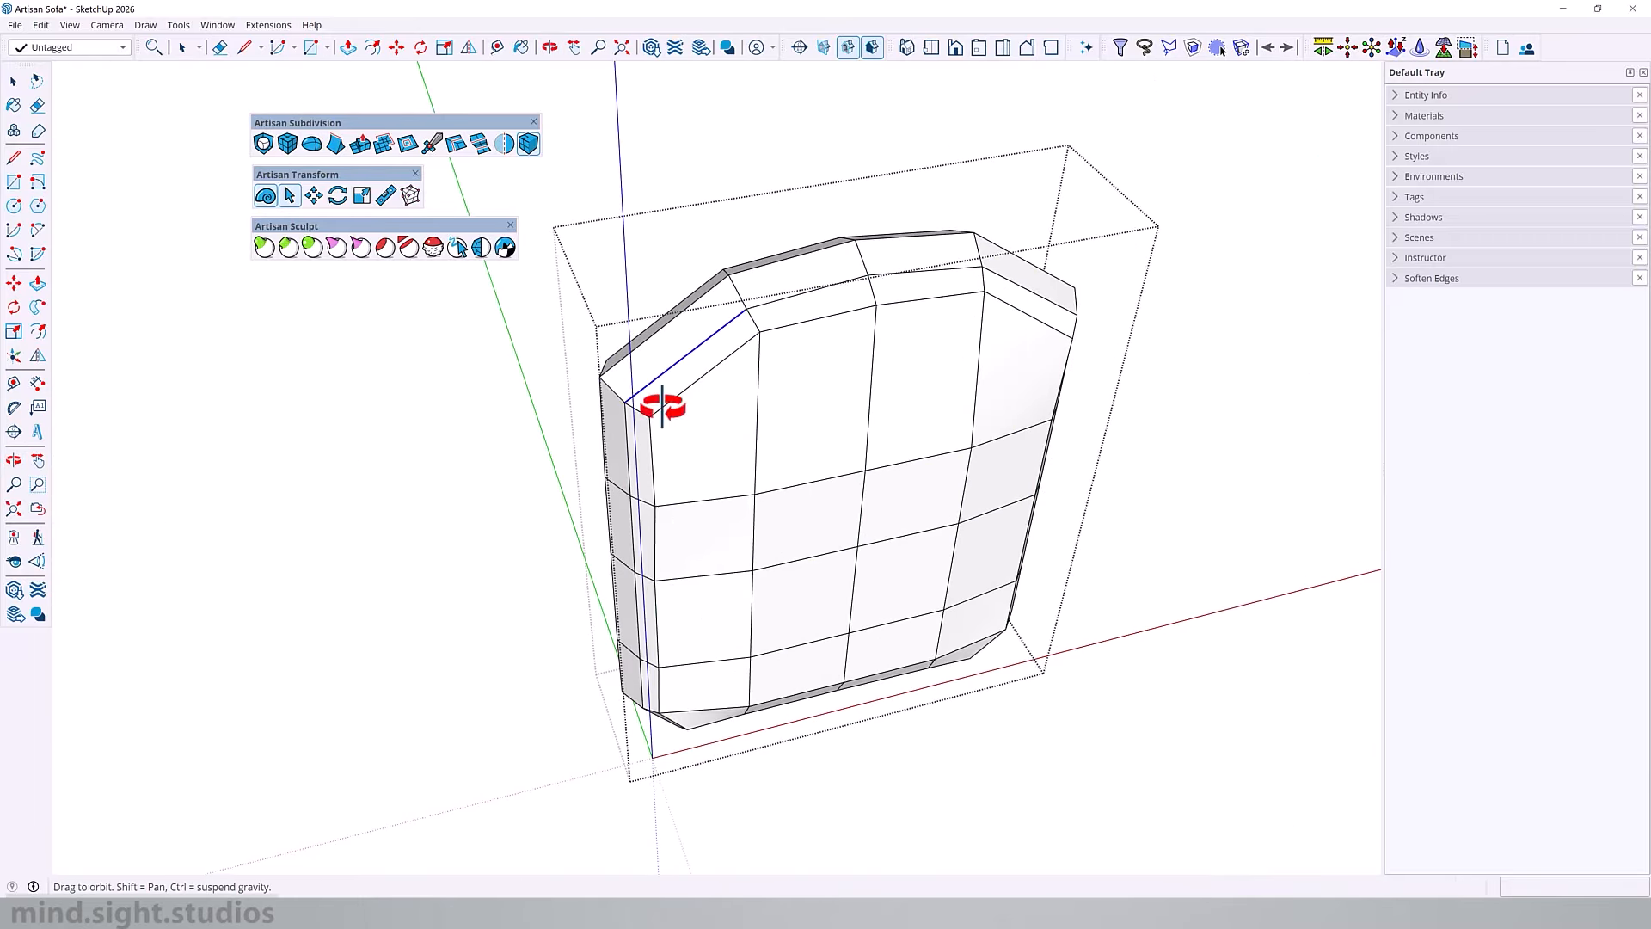
middle_drag(663, 413, 706, 378)
click(954, 49)
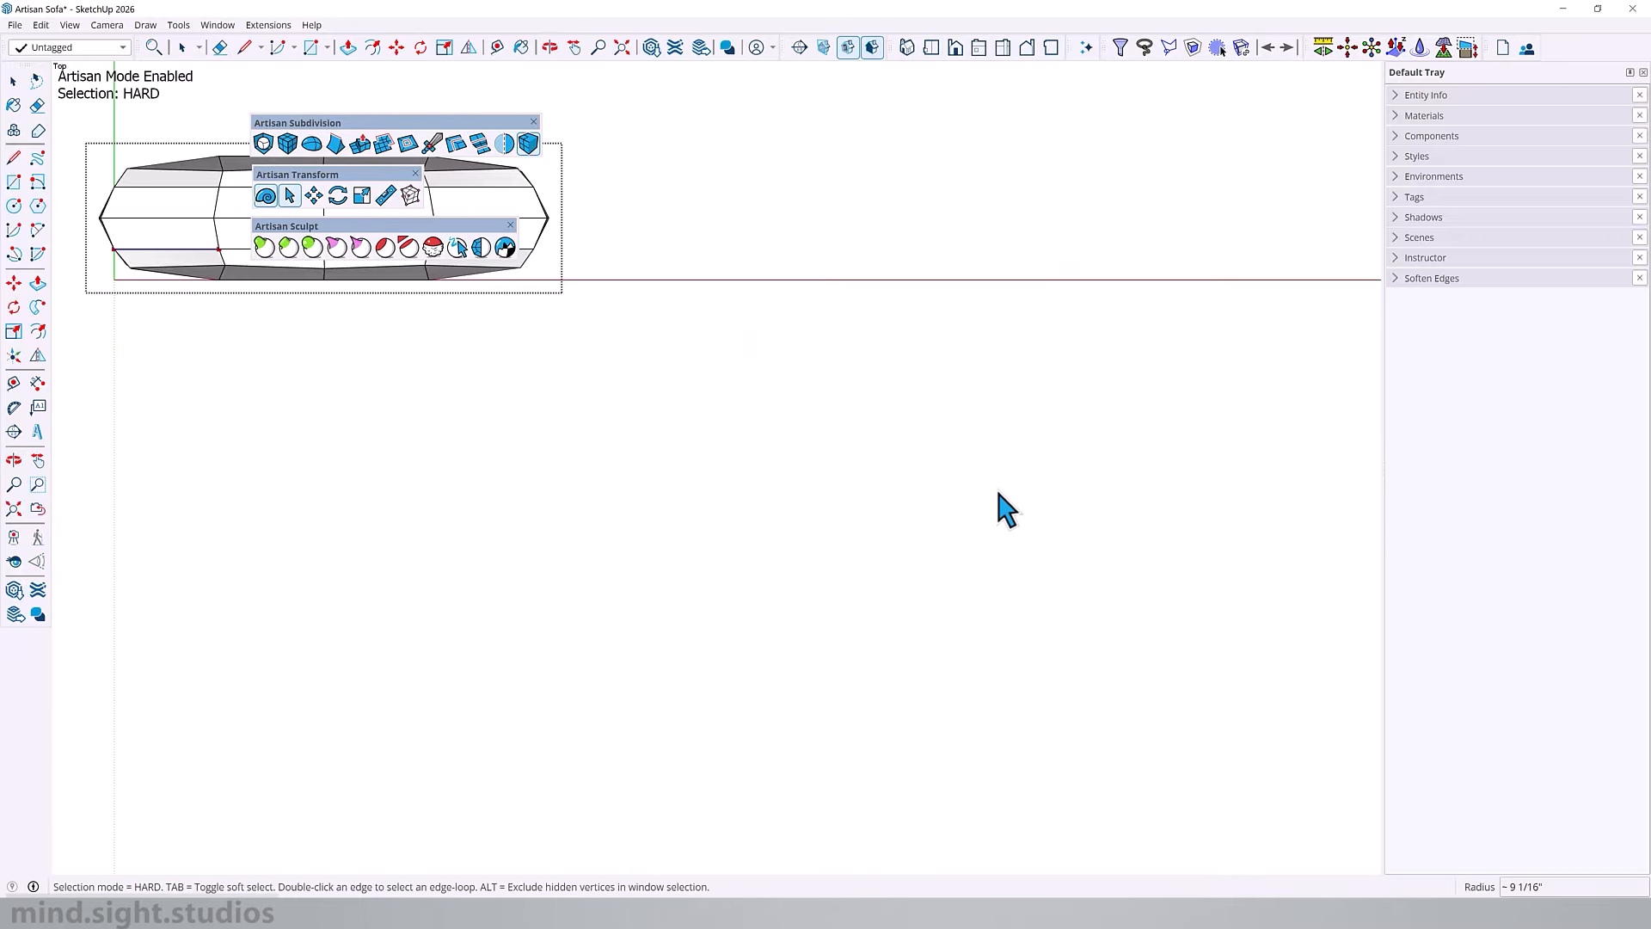
scroll(742, 418, up, 6)
middle_drag(712, 459, 672, 321)
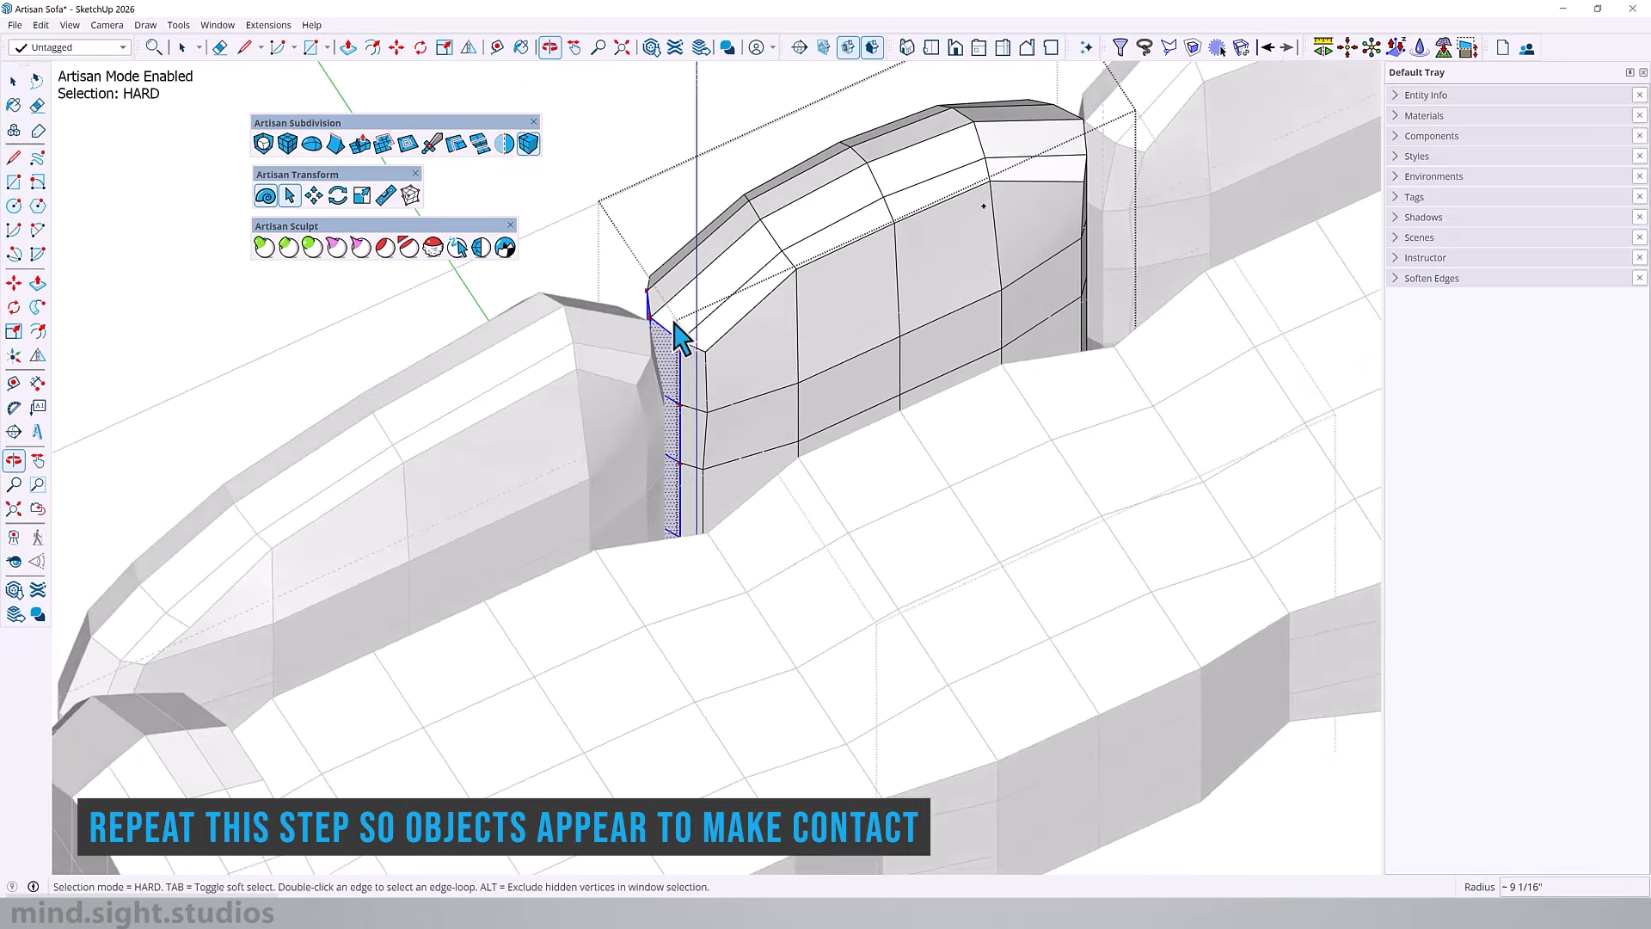
scroll(673, 320, up, 6)
click(387, 197)
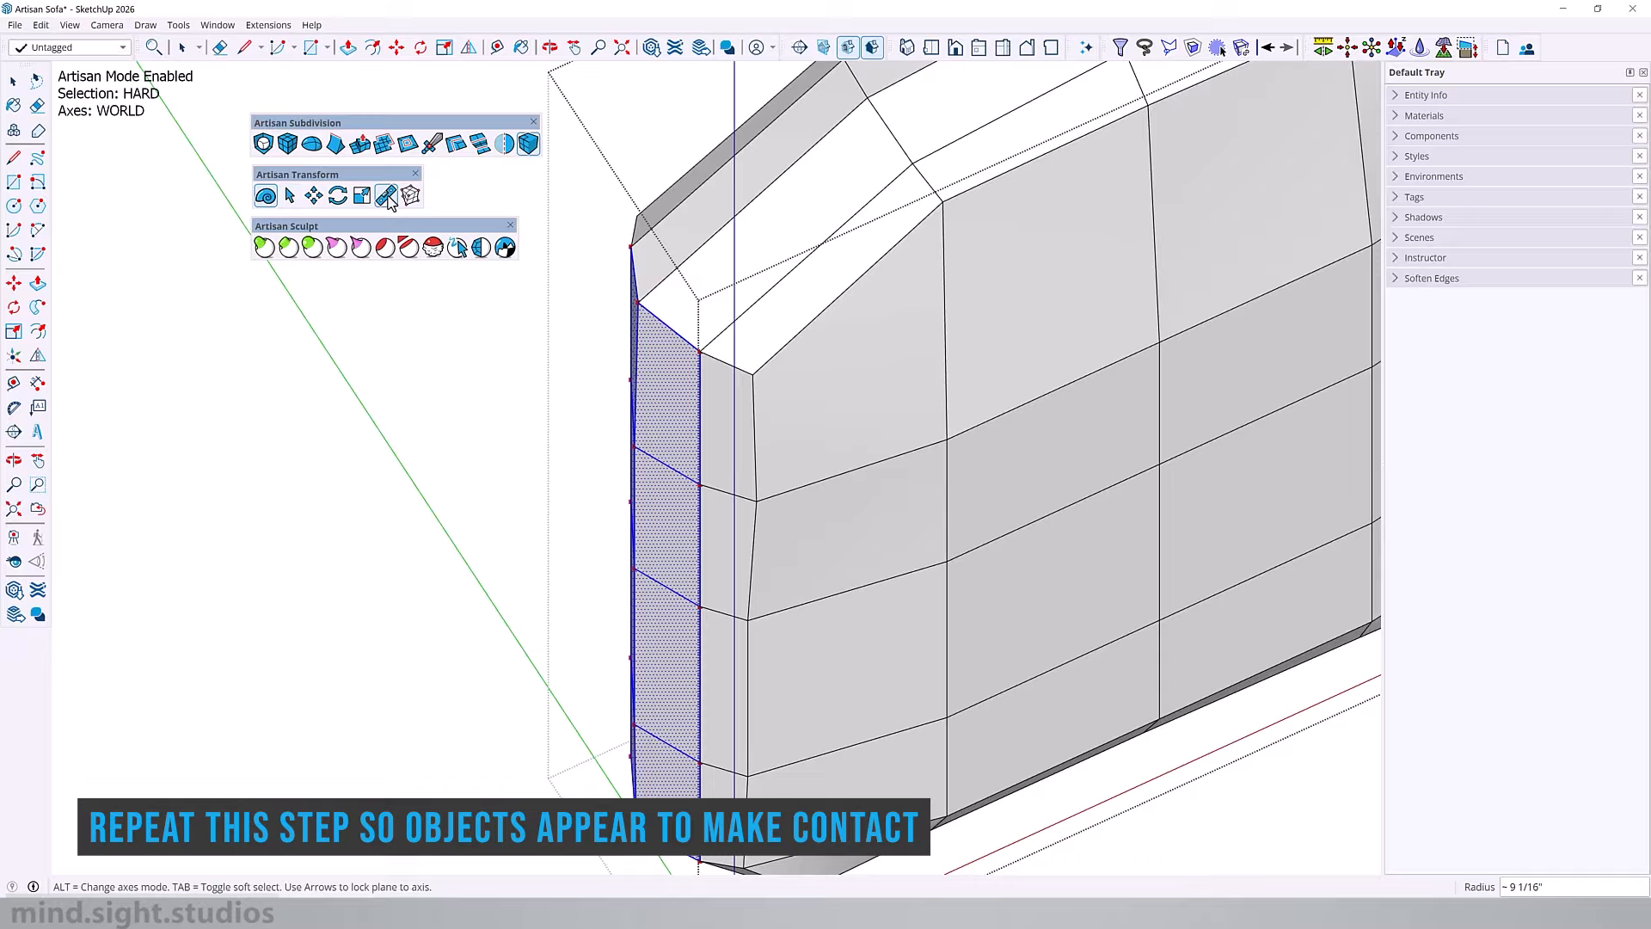
key(Up)
key(Left)
key(Right)
click(701, 352)
middle_drag(718, 416, 579, 453)
scroll(765, 390, down, 8)
scroll(860, 466, up, 5)
key(space)
Step: Select the backrest's right side faces in top view and flatten them with Make Planar on a vertical plane through a side edge vertex
middle_drag(756, 479, 867, 509)
scroll(867, 509, up, 2)
double_click(867, 509)
click(866, 509)
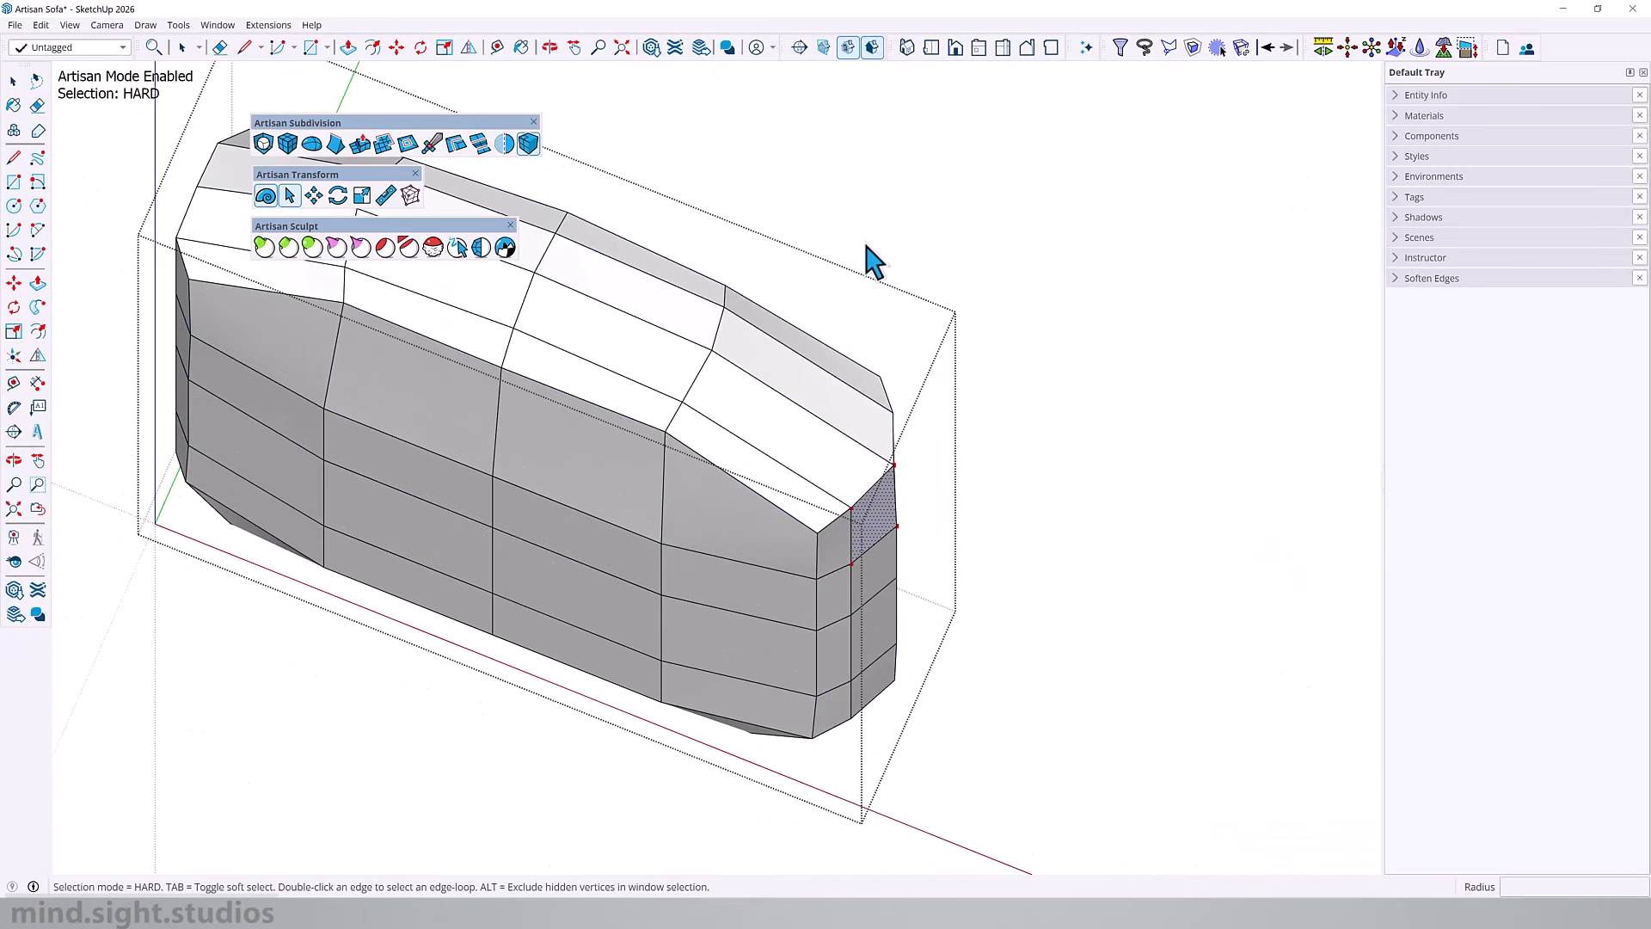
click(932, 48)
scroll(535, 648, down, 5)
middle_drag(535, 647, 557, 330)
click(931, 48)
scroll(516, 346, up, 6)
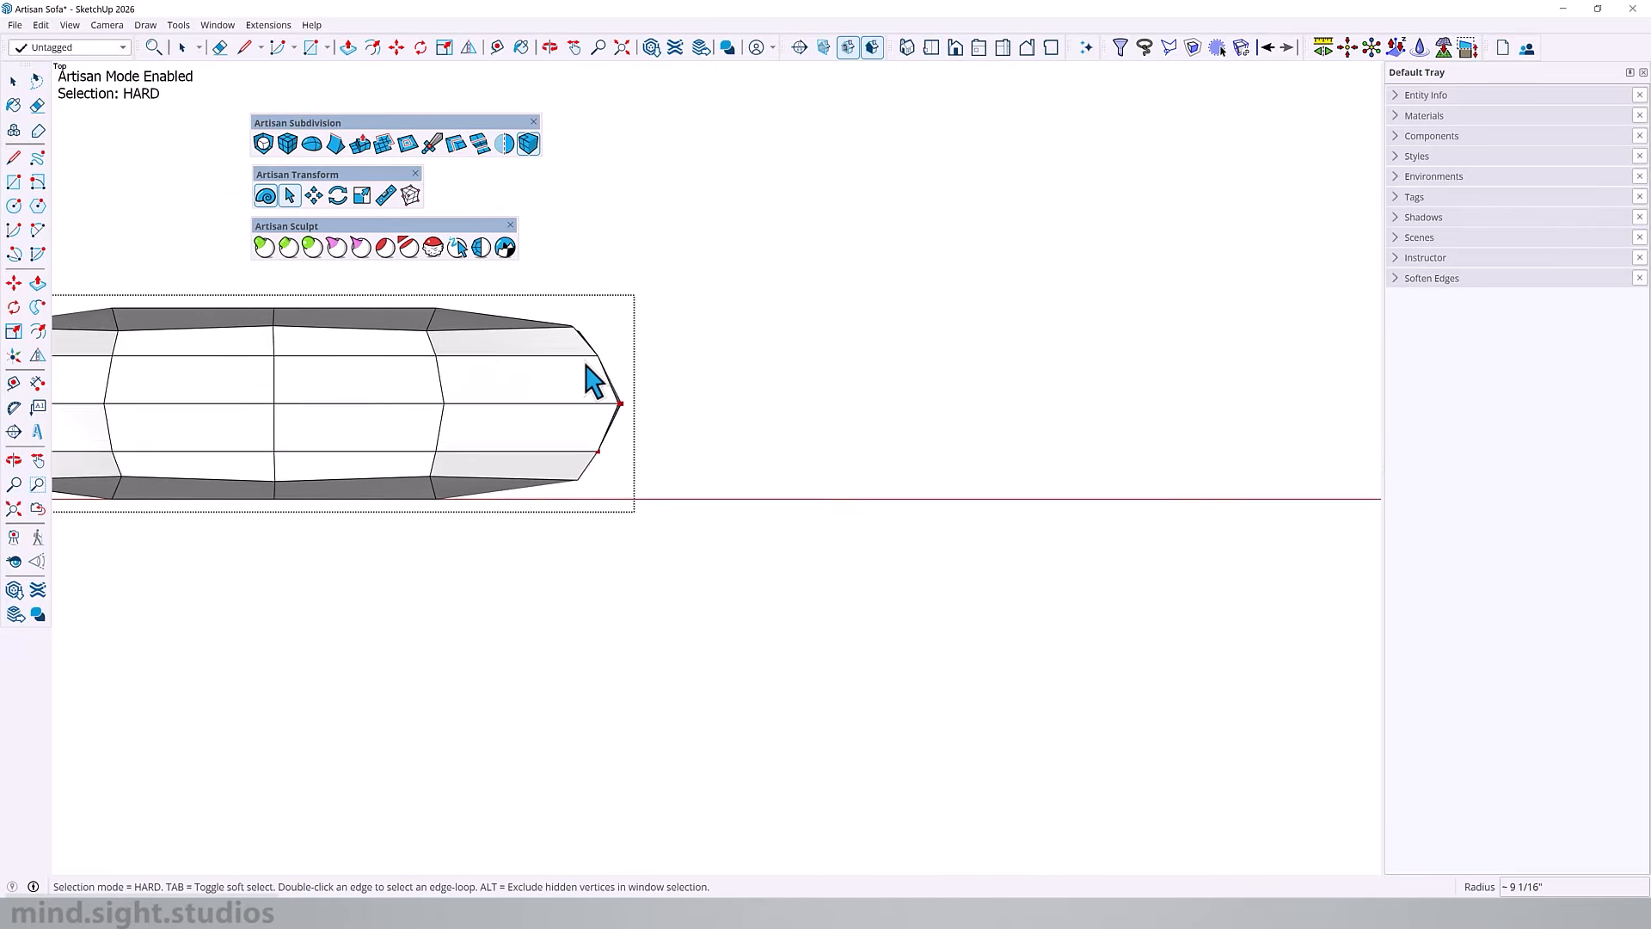
drag(590, 332, 700, 490)
middle_drag(700, 490, 198, 281)
click(386, 196)
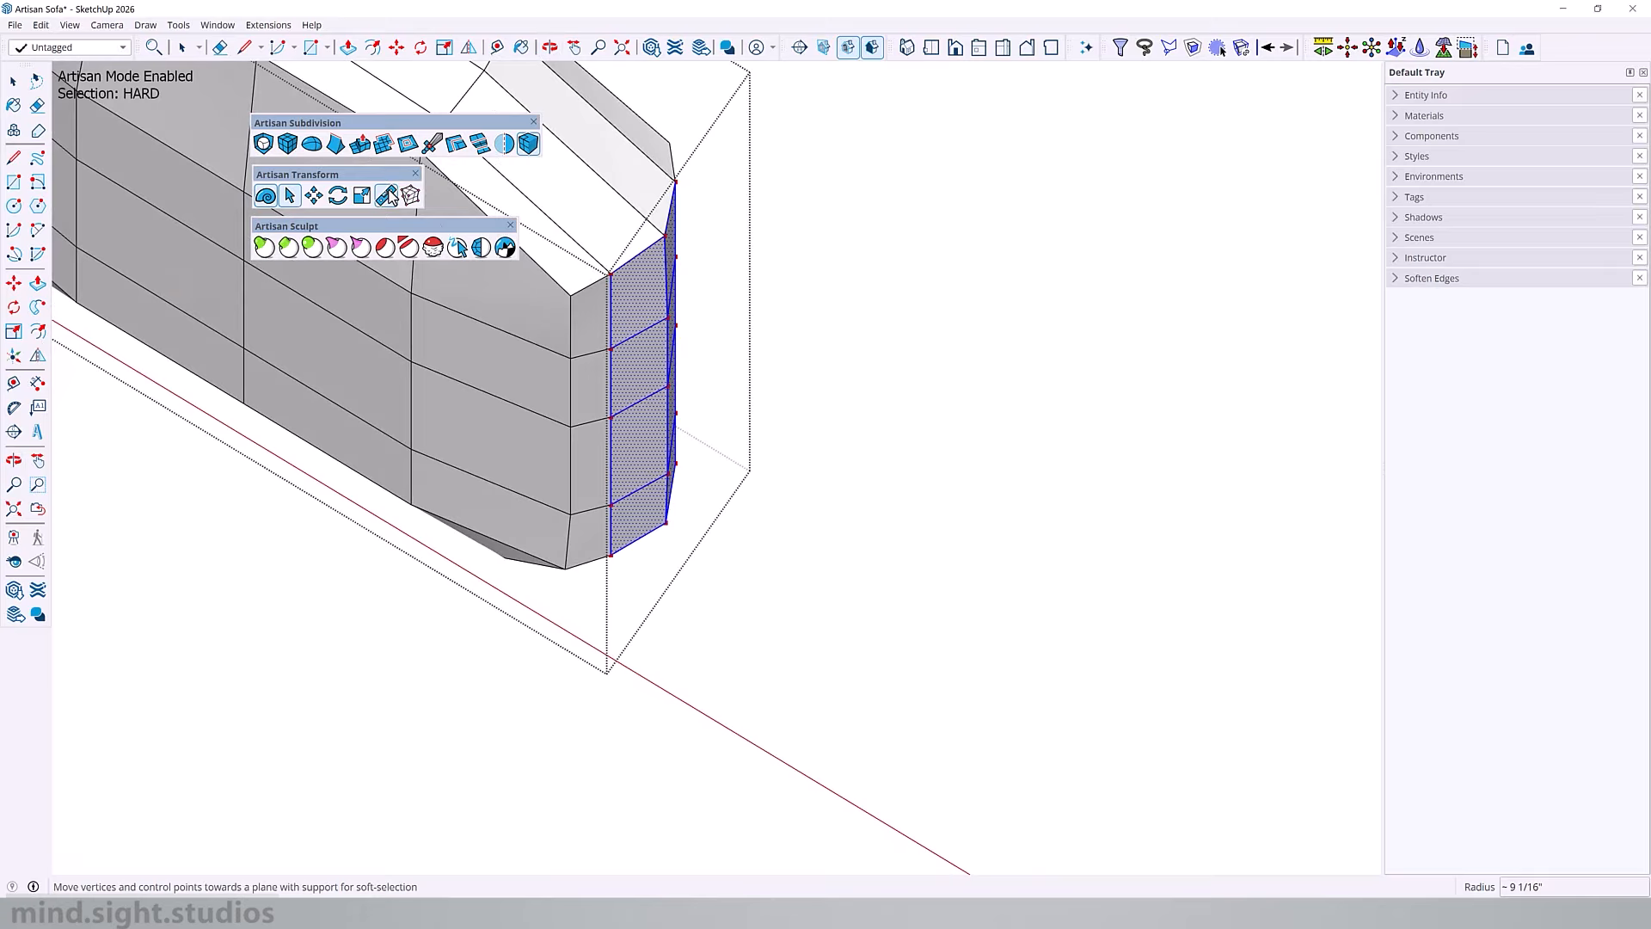
click(619, 281)
middle_drag(619, 282, 737, 296)
Step: Select the two middle horizontal edge rows on the middle seat cushion's front and move them outward 1"
triple_click(871, 426)
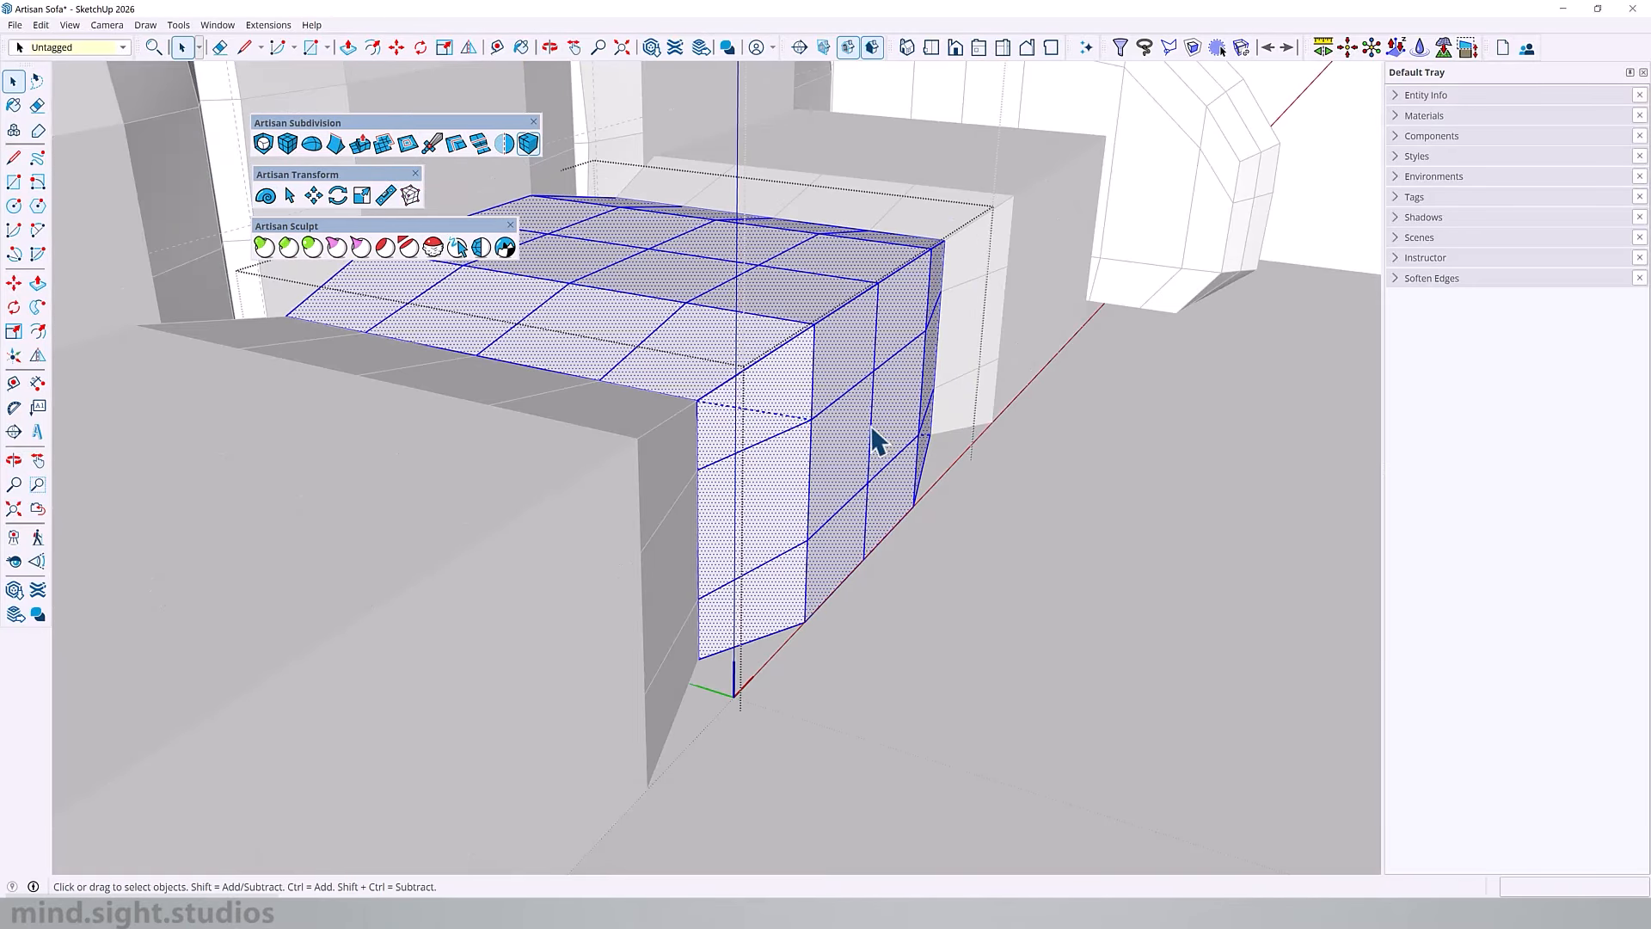
middle_drag(870, 427, 817, 350)
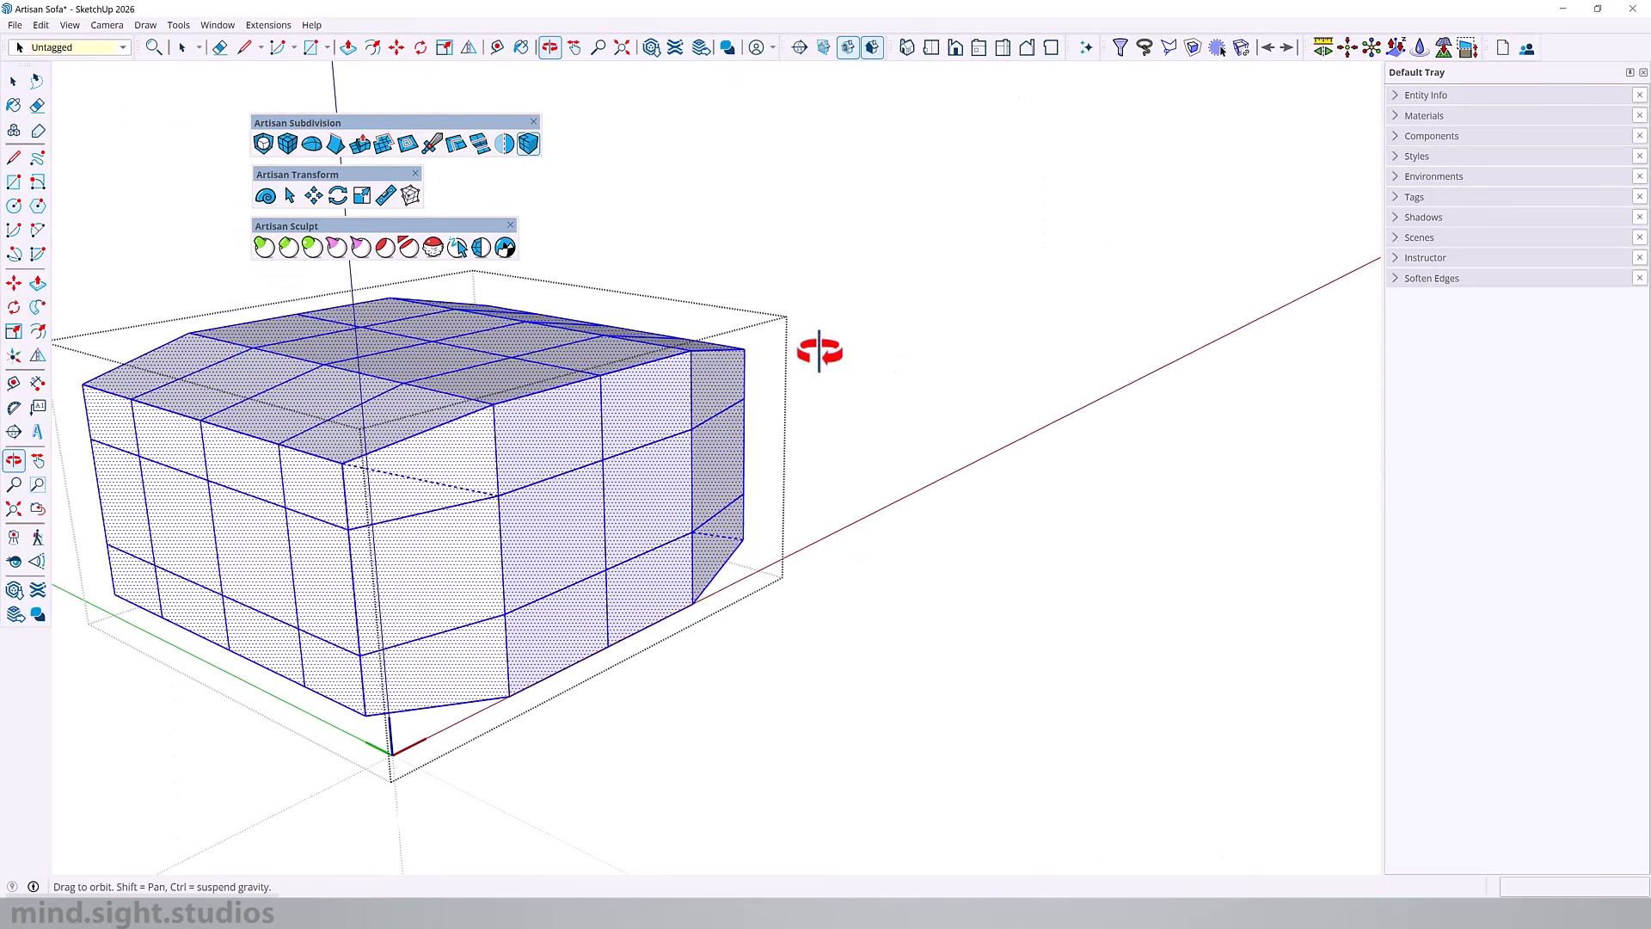
click(270, 197)
click(439, 584)
shift+click(706, 466)
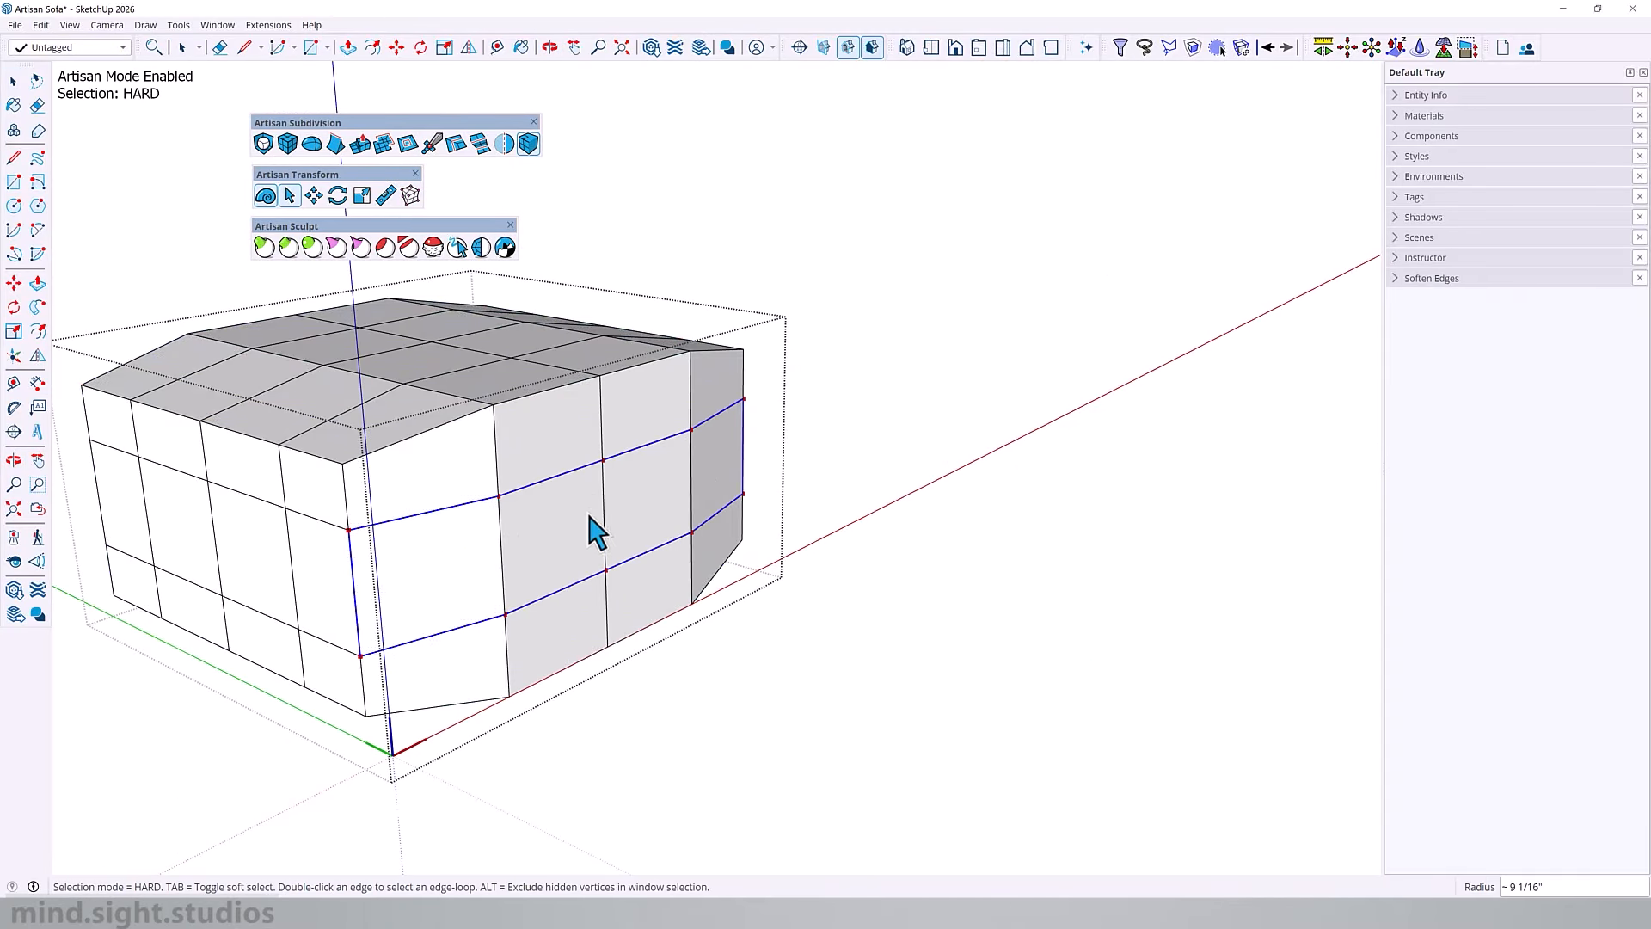
key(m)
click(630, 521)
text(1)
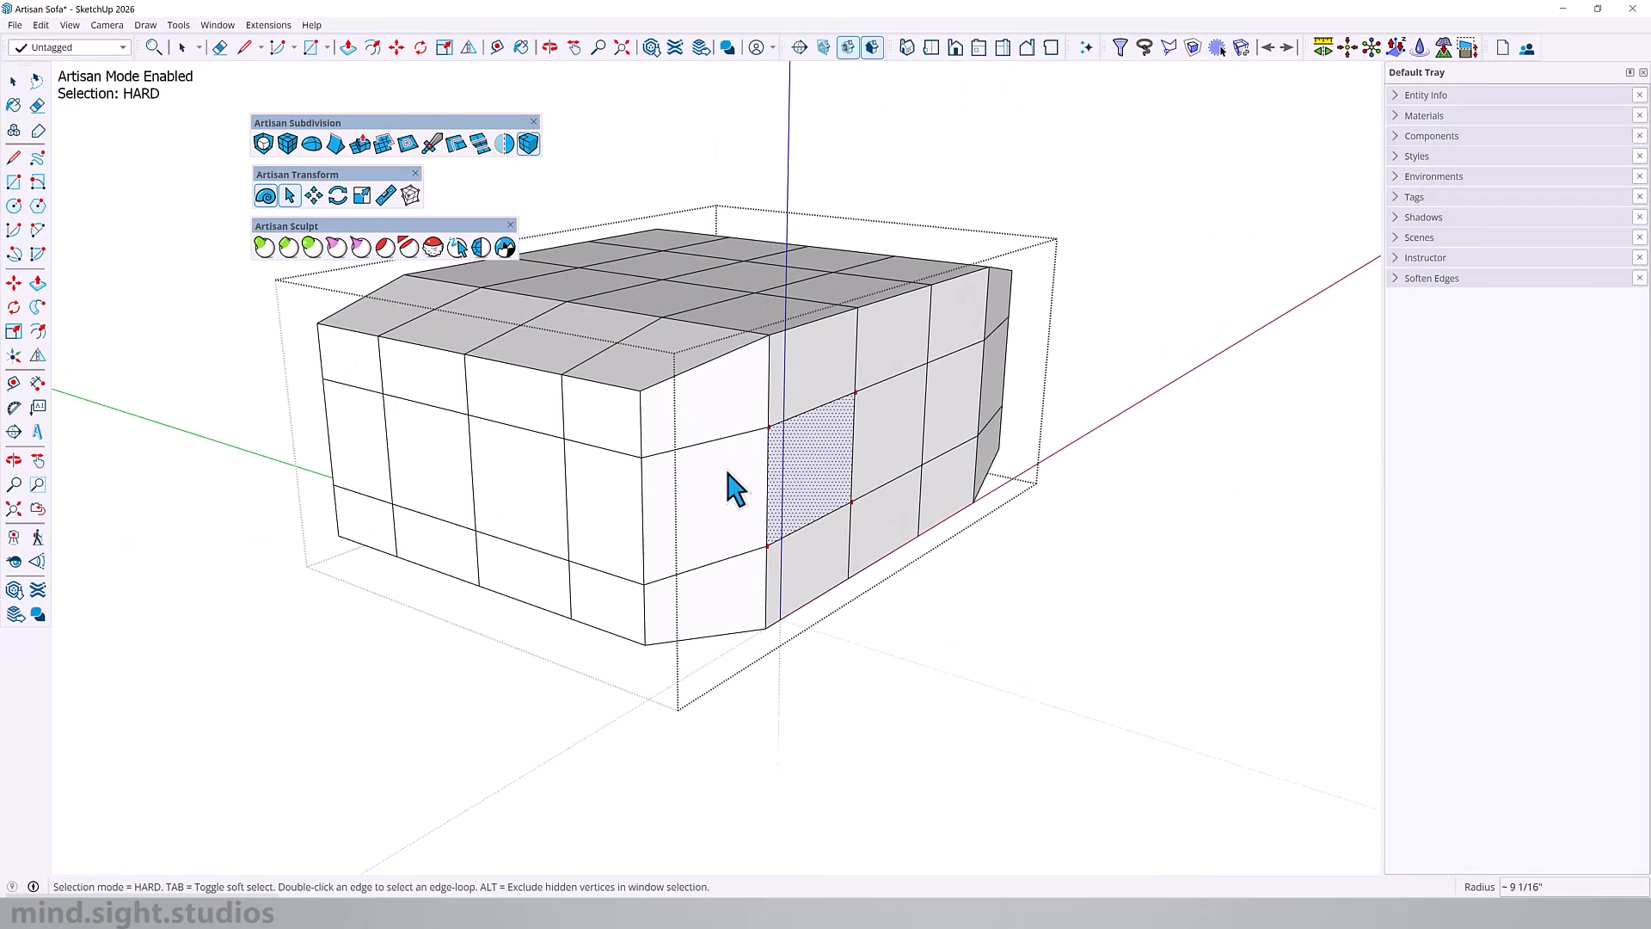
Step: Select the matching middle edge rows on the end seat cushion's front and move them outward to bulge it
shift+click(838, 473)
key(m)
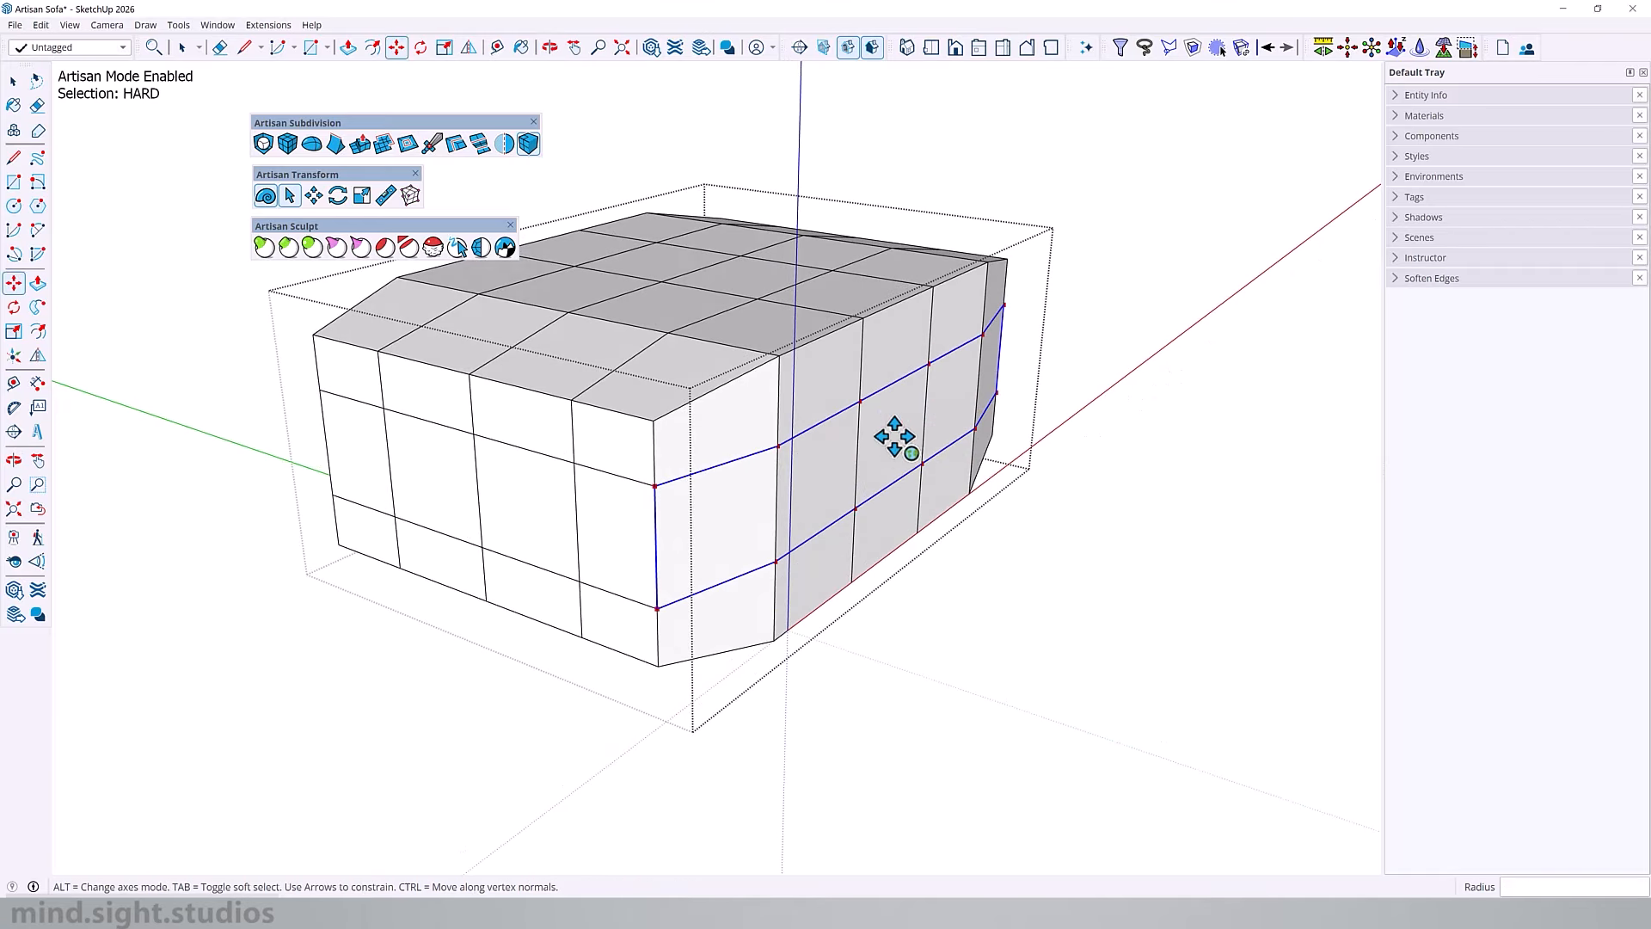
click(895, 435)
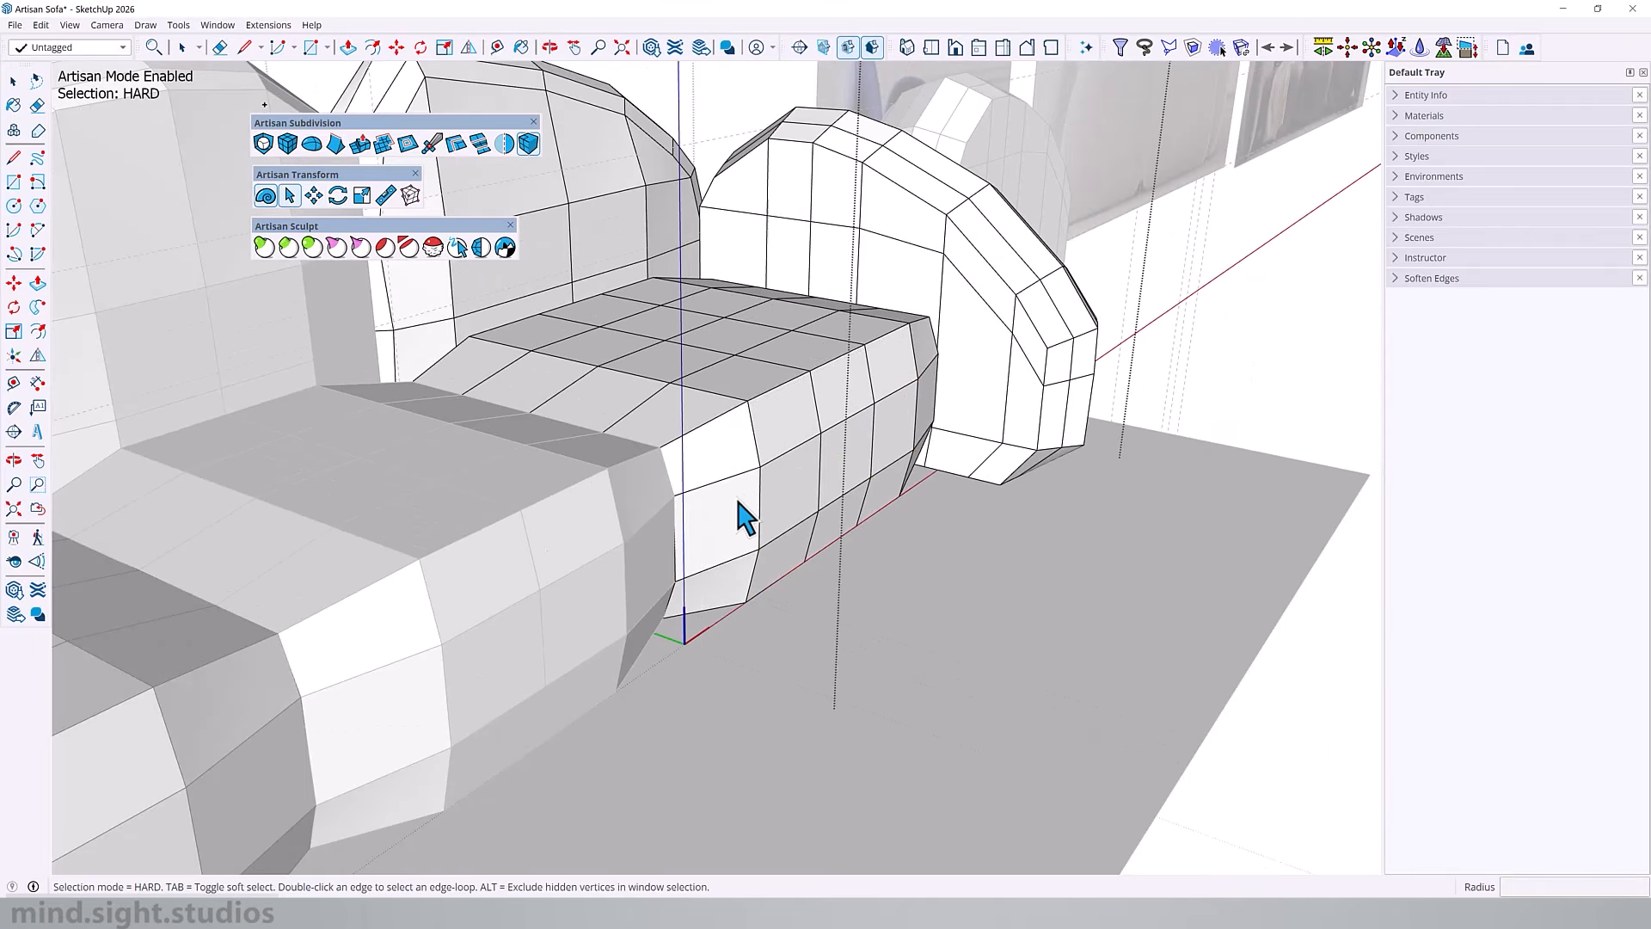
Step: Open the end seat cushion and insert an edge loop close to its side where it meets the middle cushion
middle_drag(738, 516, 338, 467)
scroll(465, 460, up, 5)
double_click(606, 426)
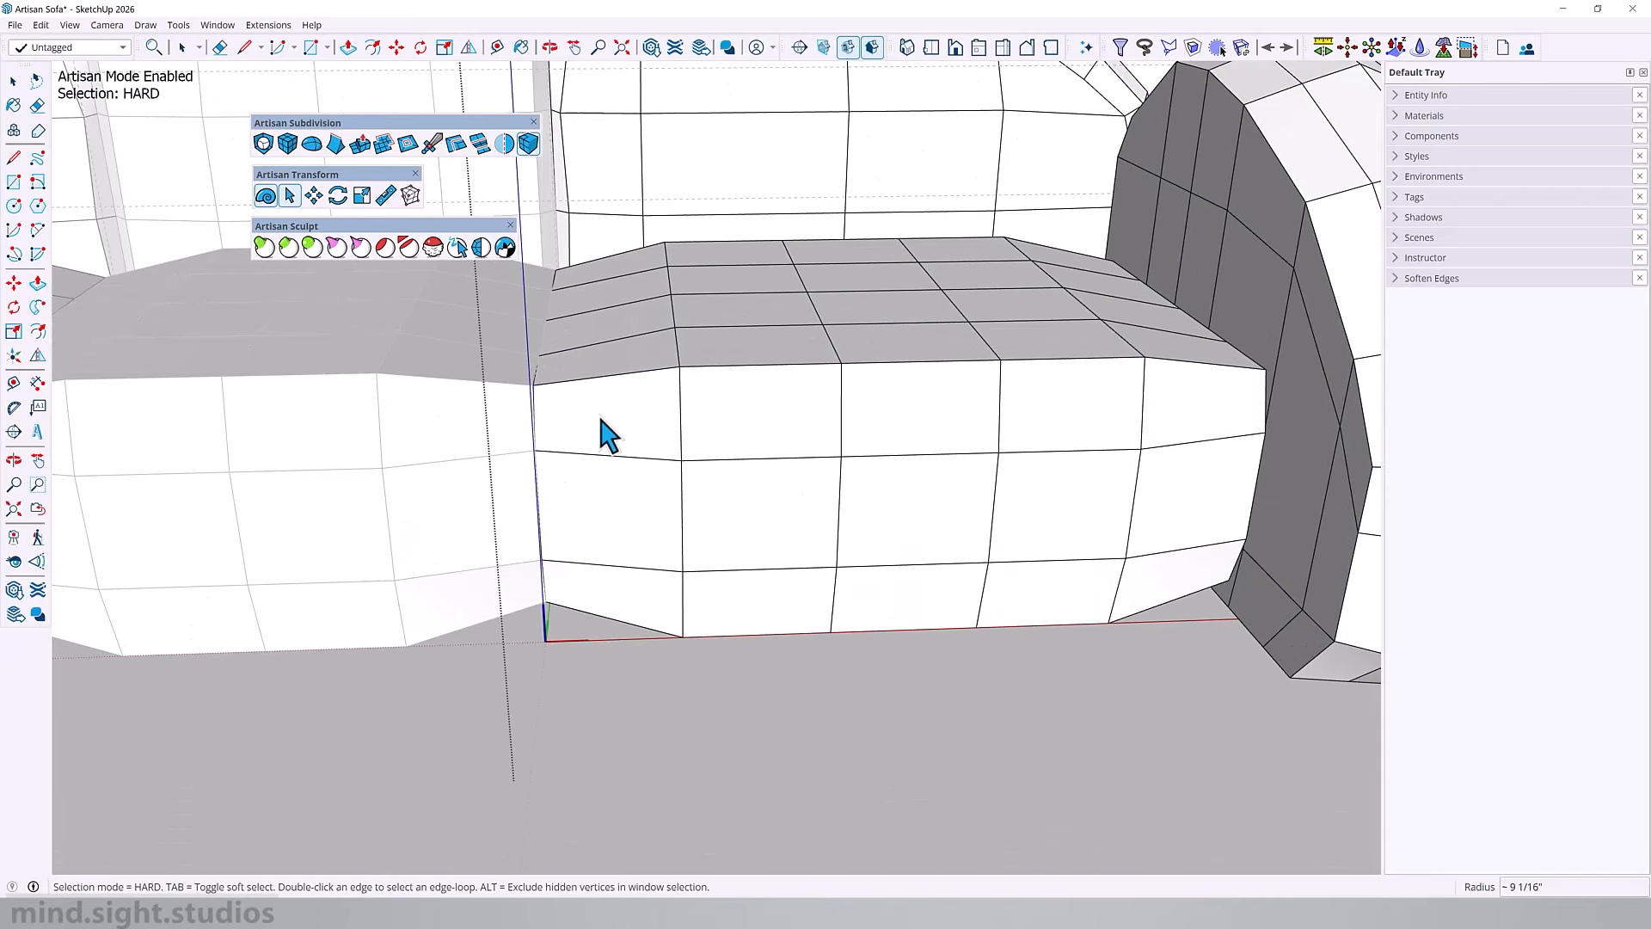
click(602, 430)
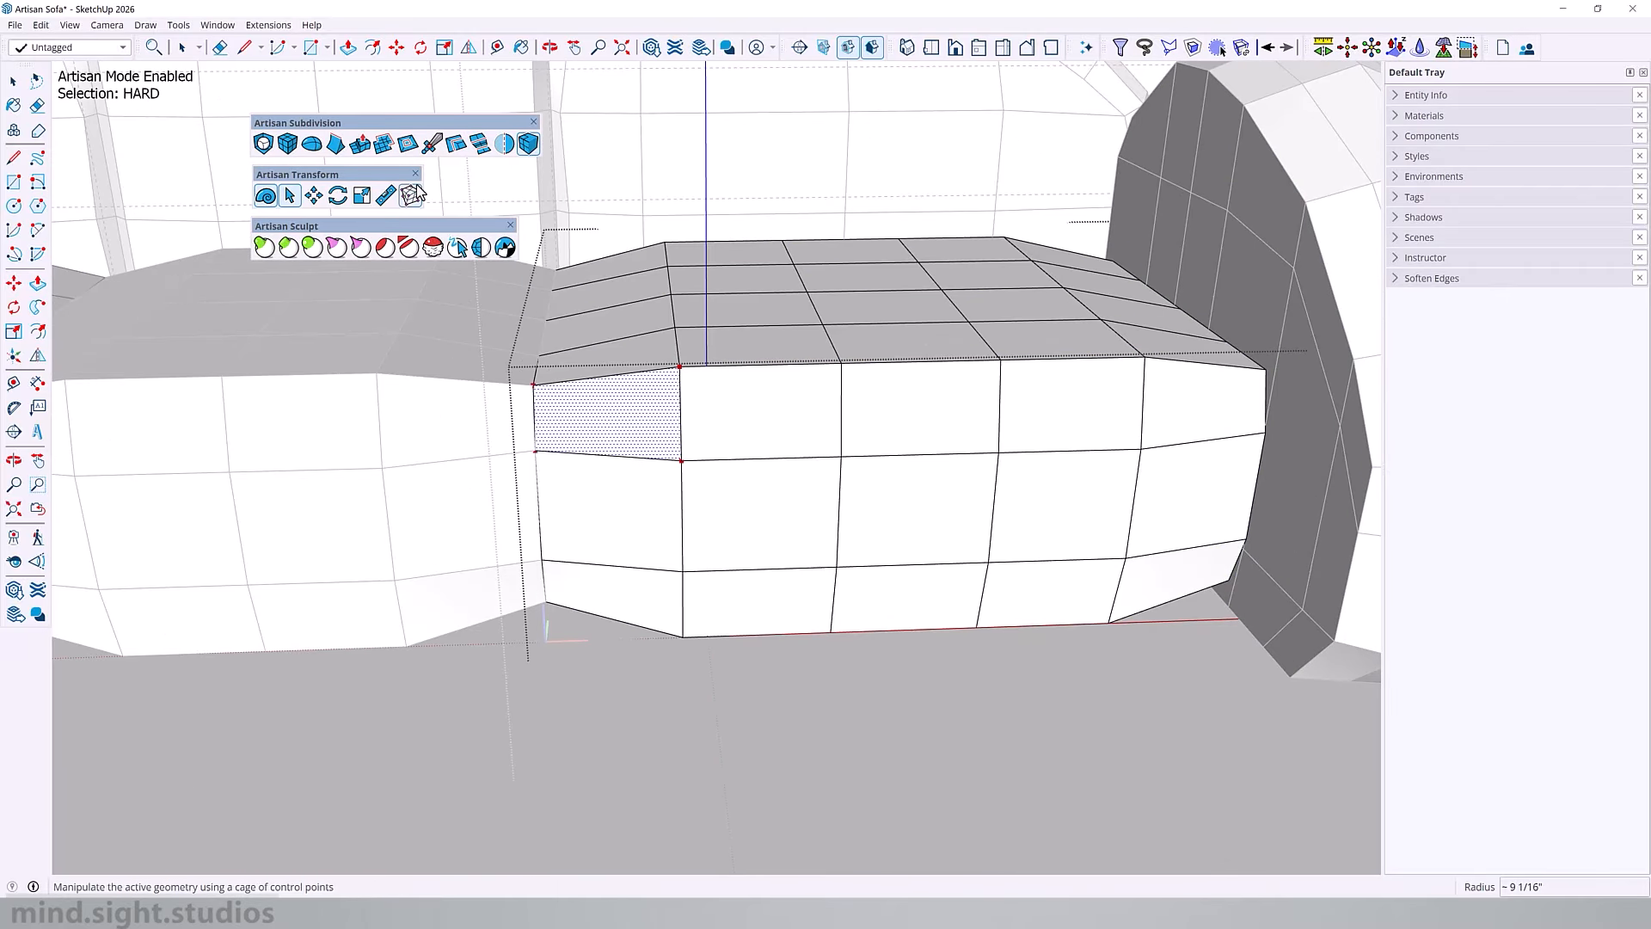
click(457, 146)
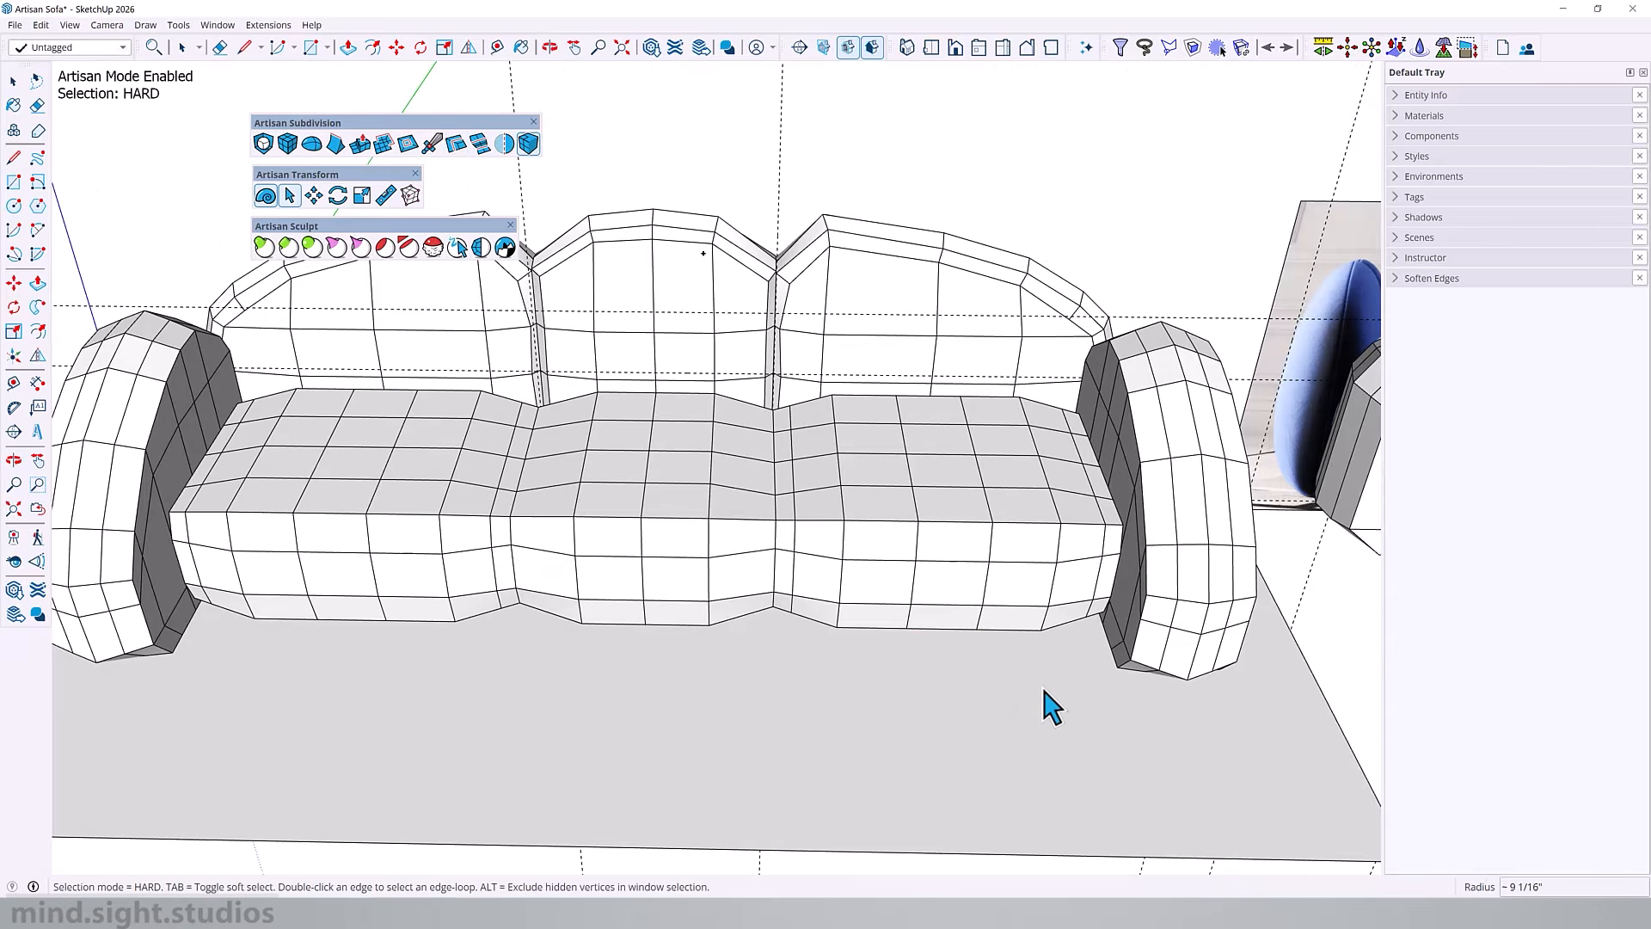
Step: Review the sofa's block-out, low-poly and smoothed stages against the reference photo, then examine the seam on the photographed armrest
middle_drag(1043, 700, 840, 572)
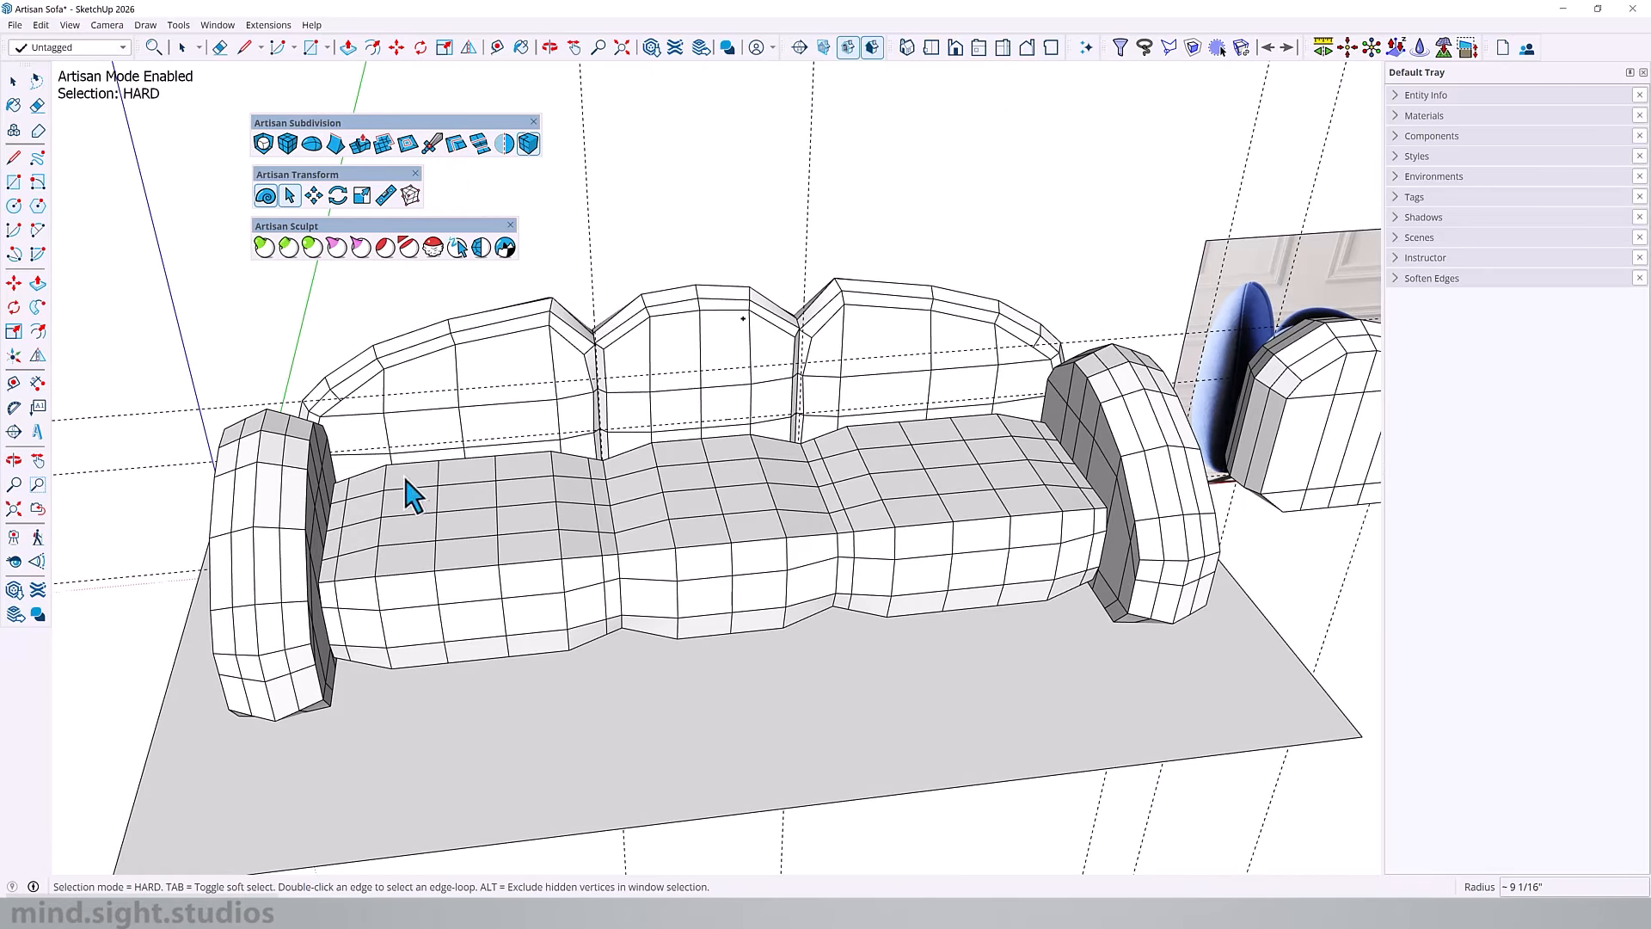
middle_drag(950, 416, 791, 325)
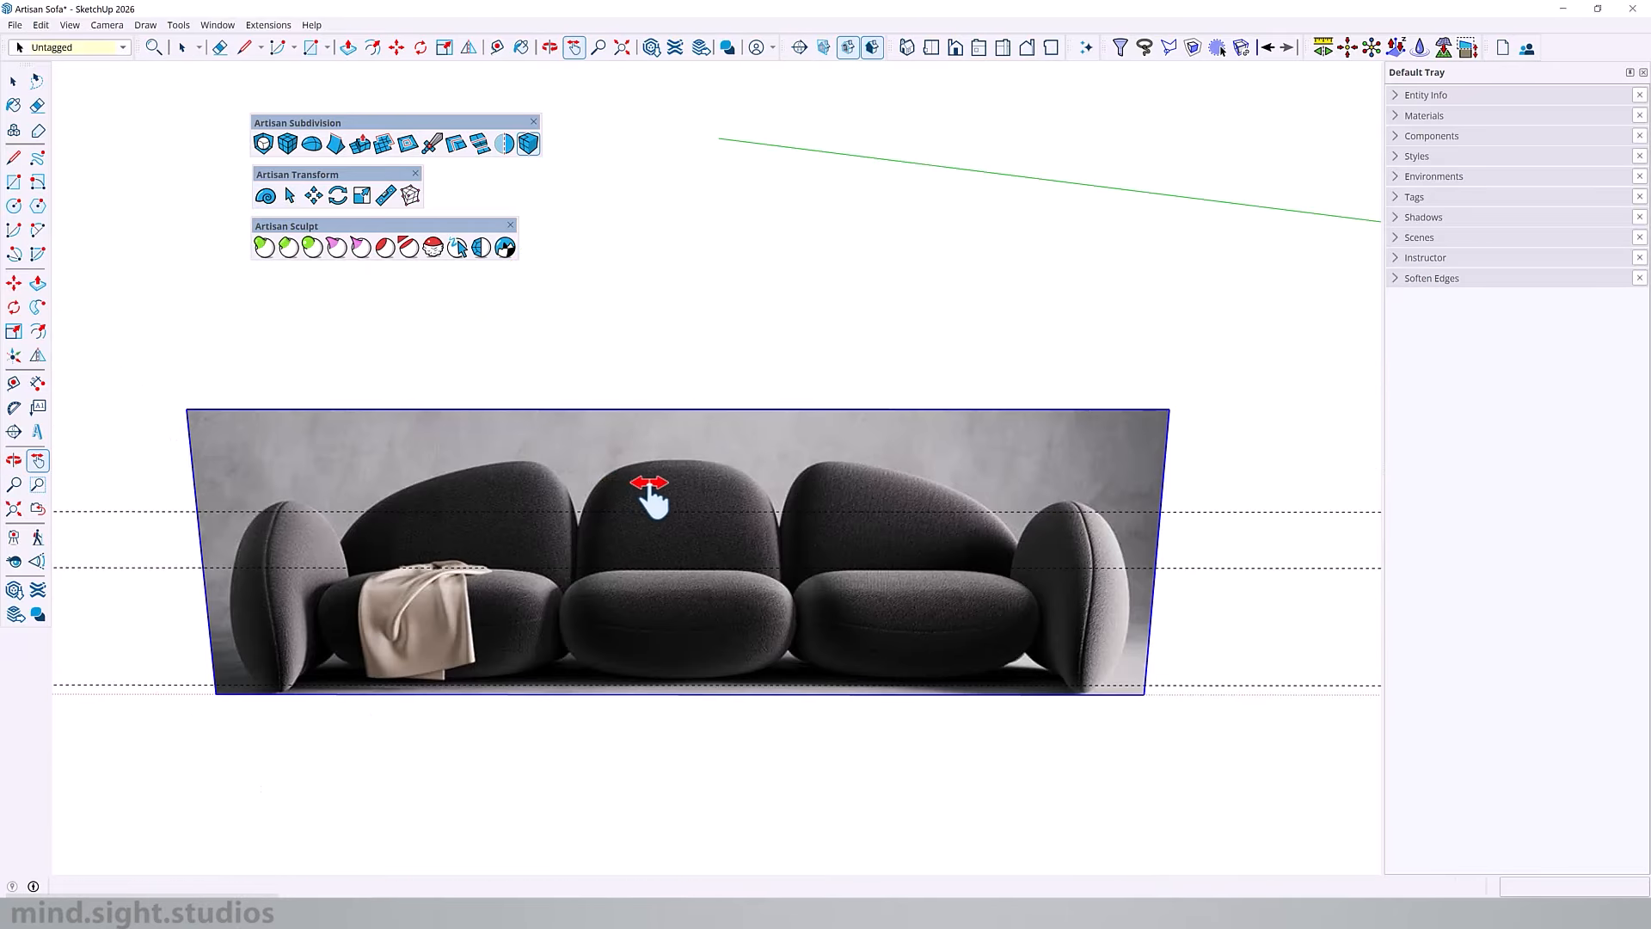
shift+middle_drag(645, 498, 685, 506)
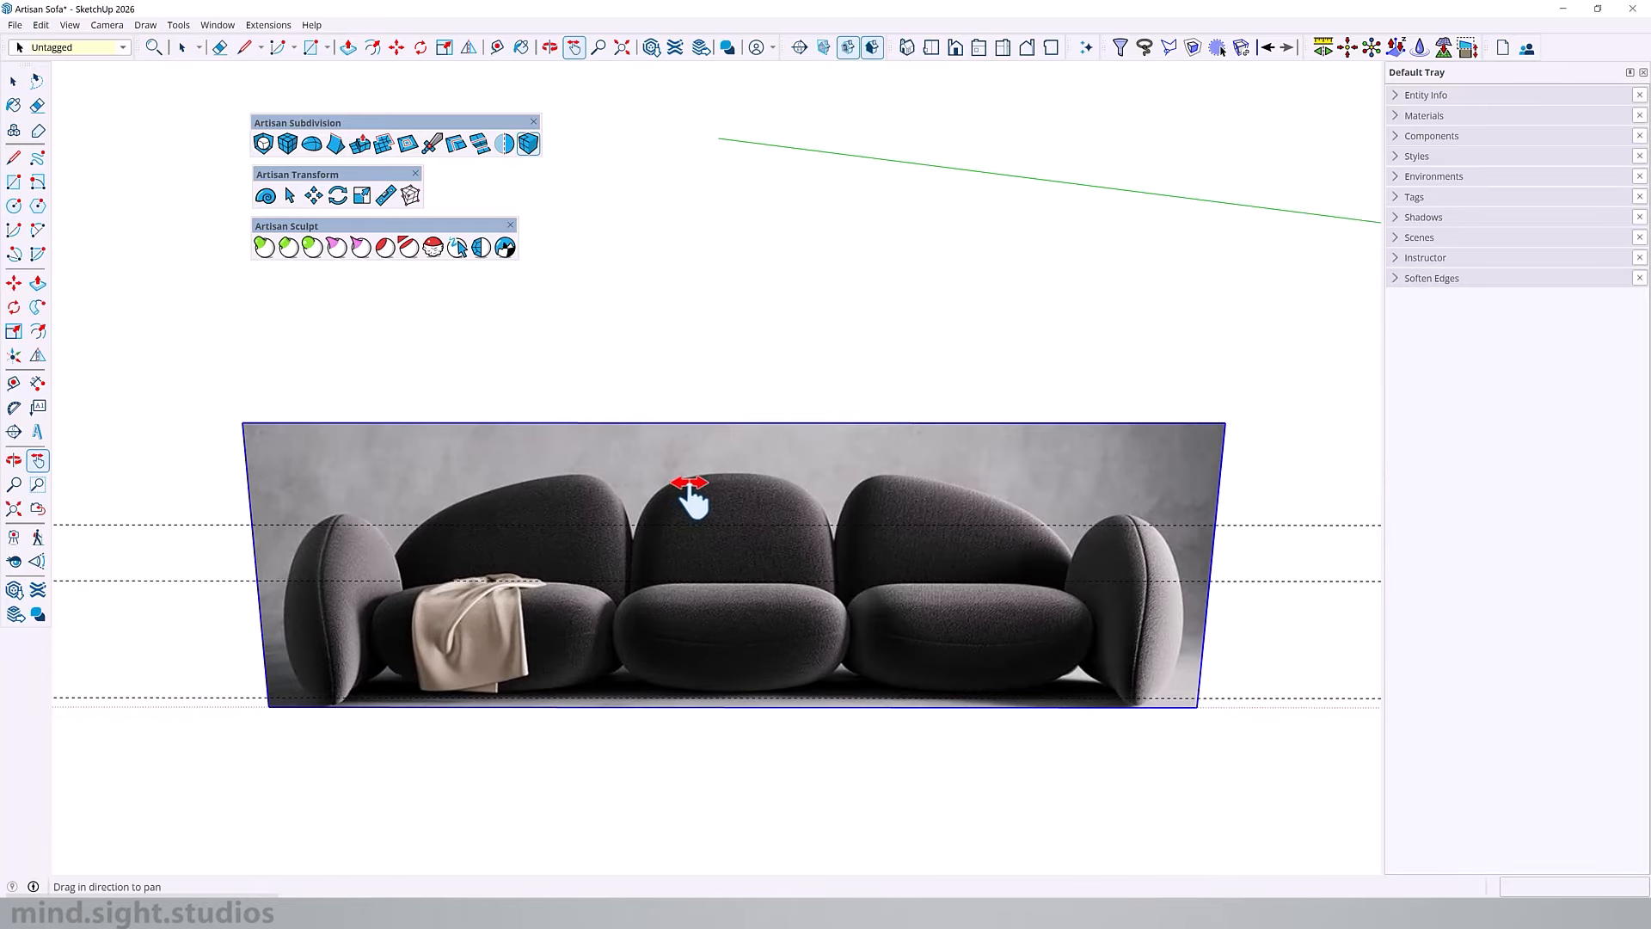
shift+middle_drag(921, 524, 667, 516)
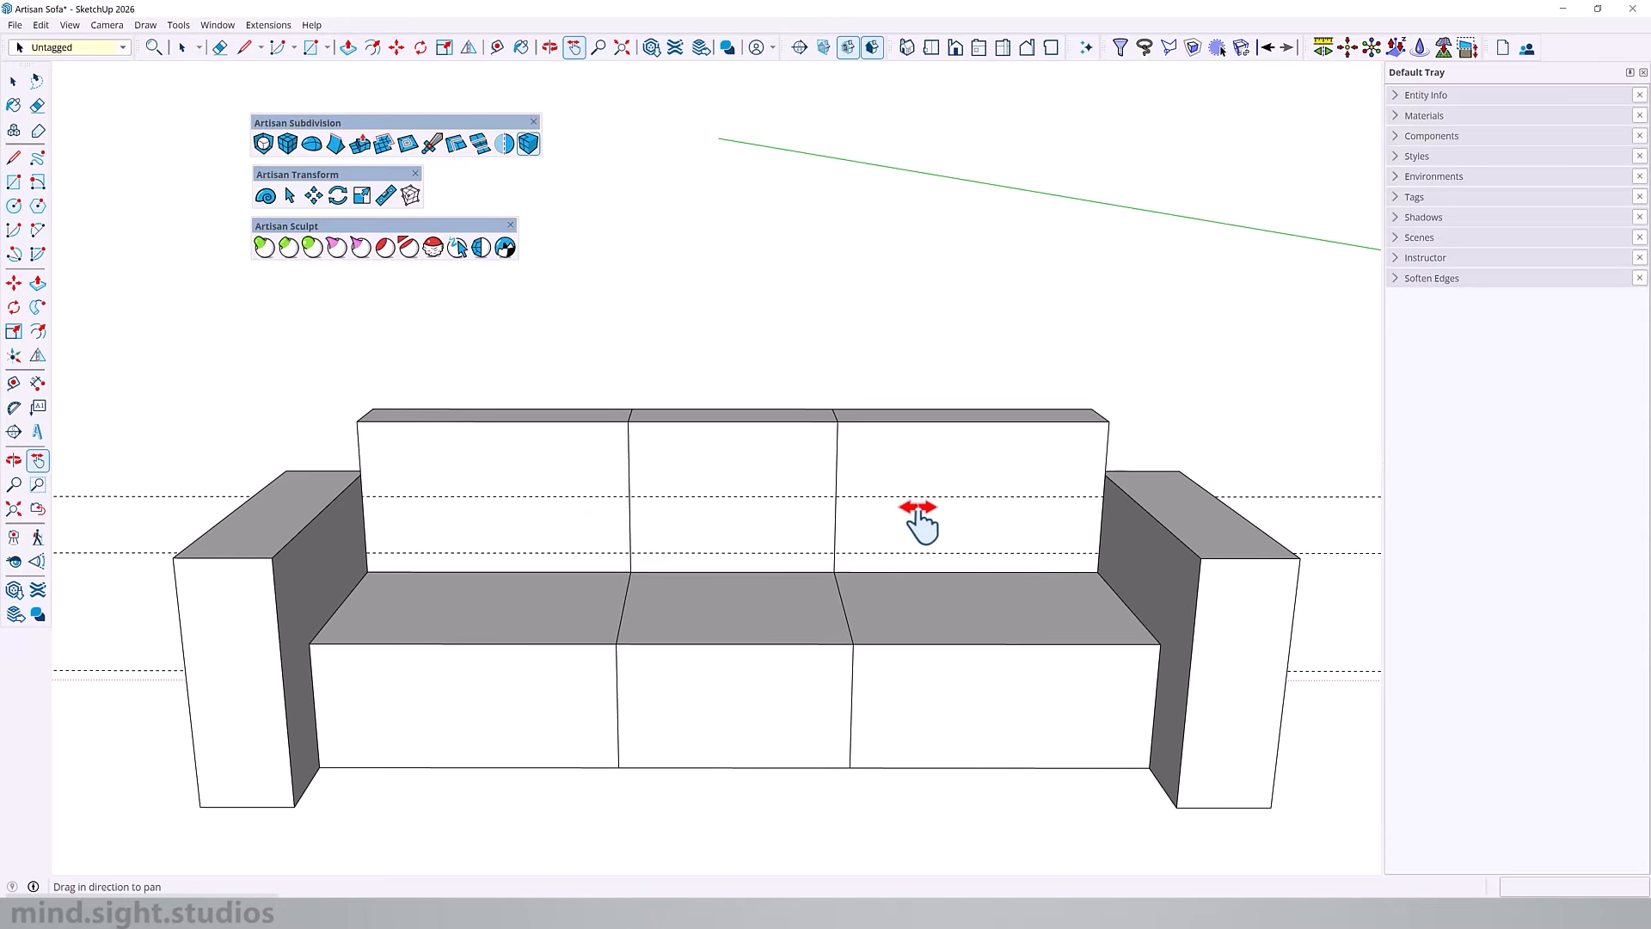
mouse_move(920, 520)
mouse_down()
mouse_move(467, 514)
mouse_move(833, 527)
mouse_move(727, 531)
mouse_up()
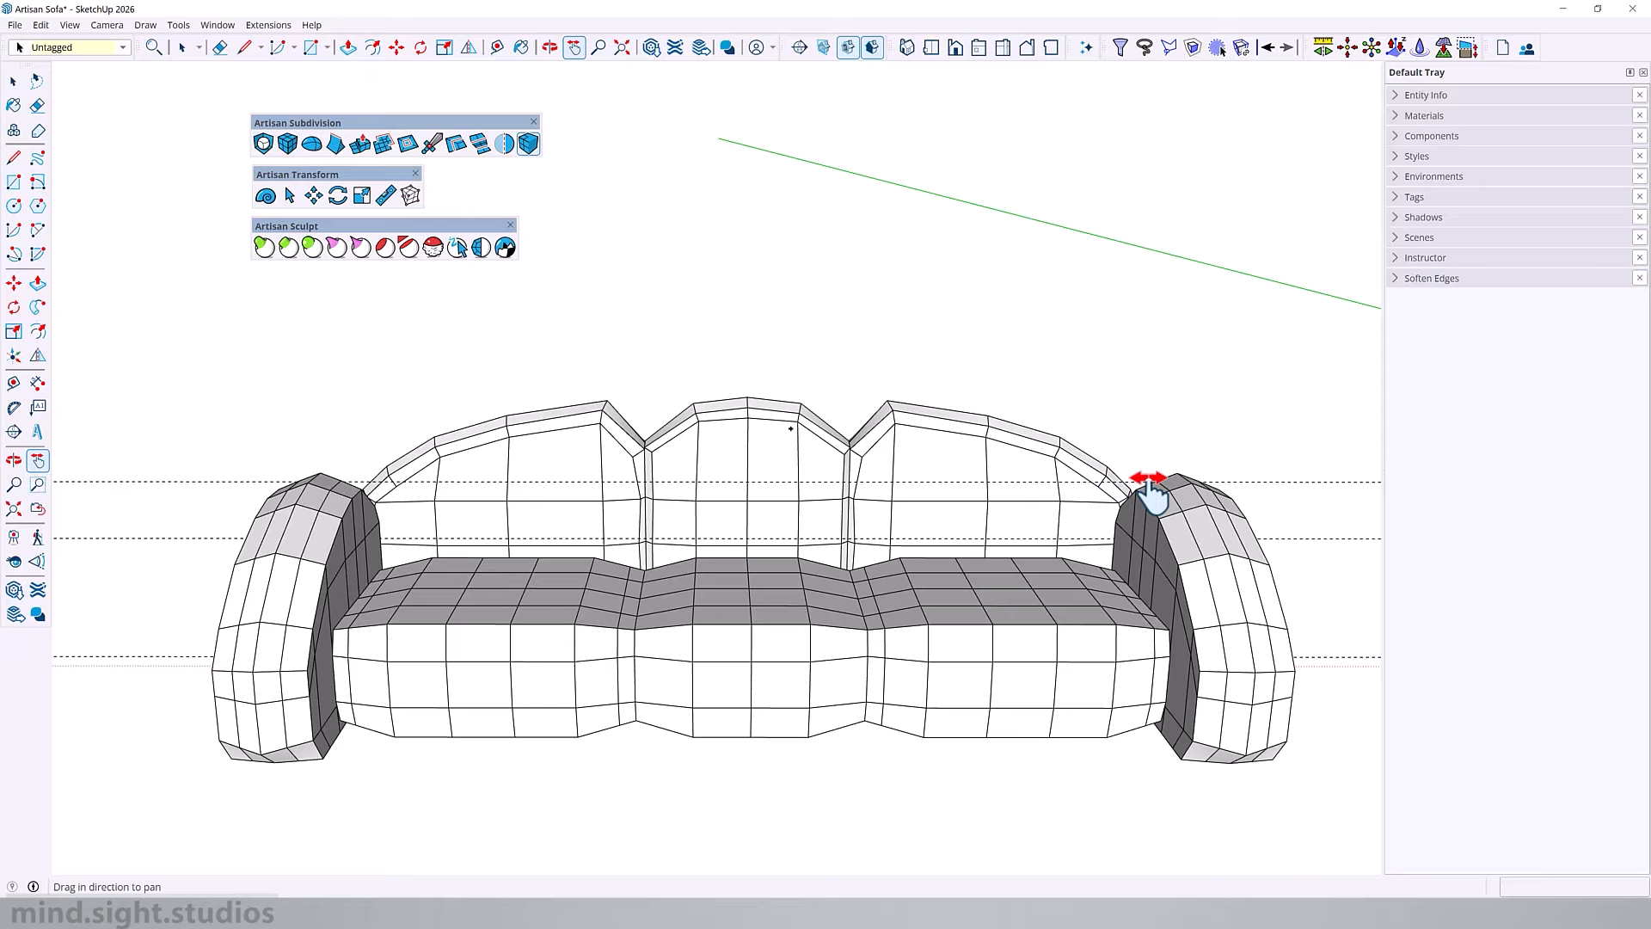
drag(824, 489, 320, 489)
drag(1079, 499, 562, 482)
drag(767, 483, 615, 484)
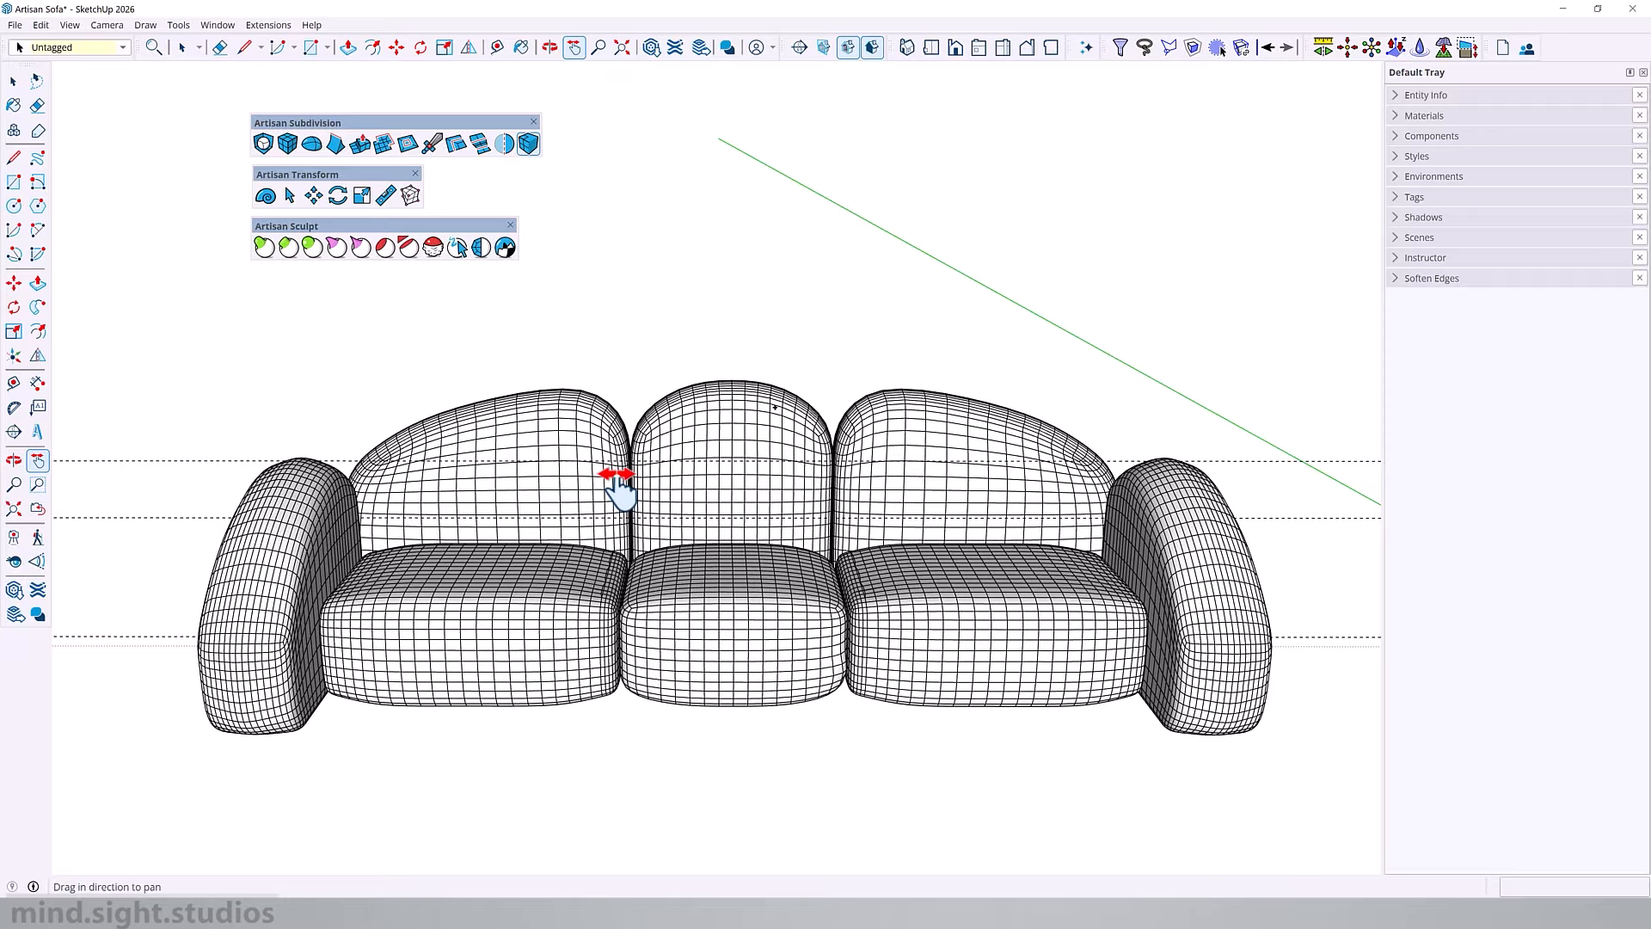
middle_drag(667, 486, 726, 537)
scroll(726, 536, down, 5)
drag(1256, 542, 888, 487)
scroll(989, 529, up, 6)
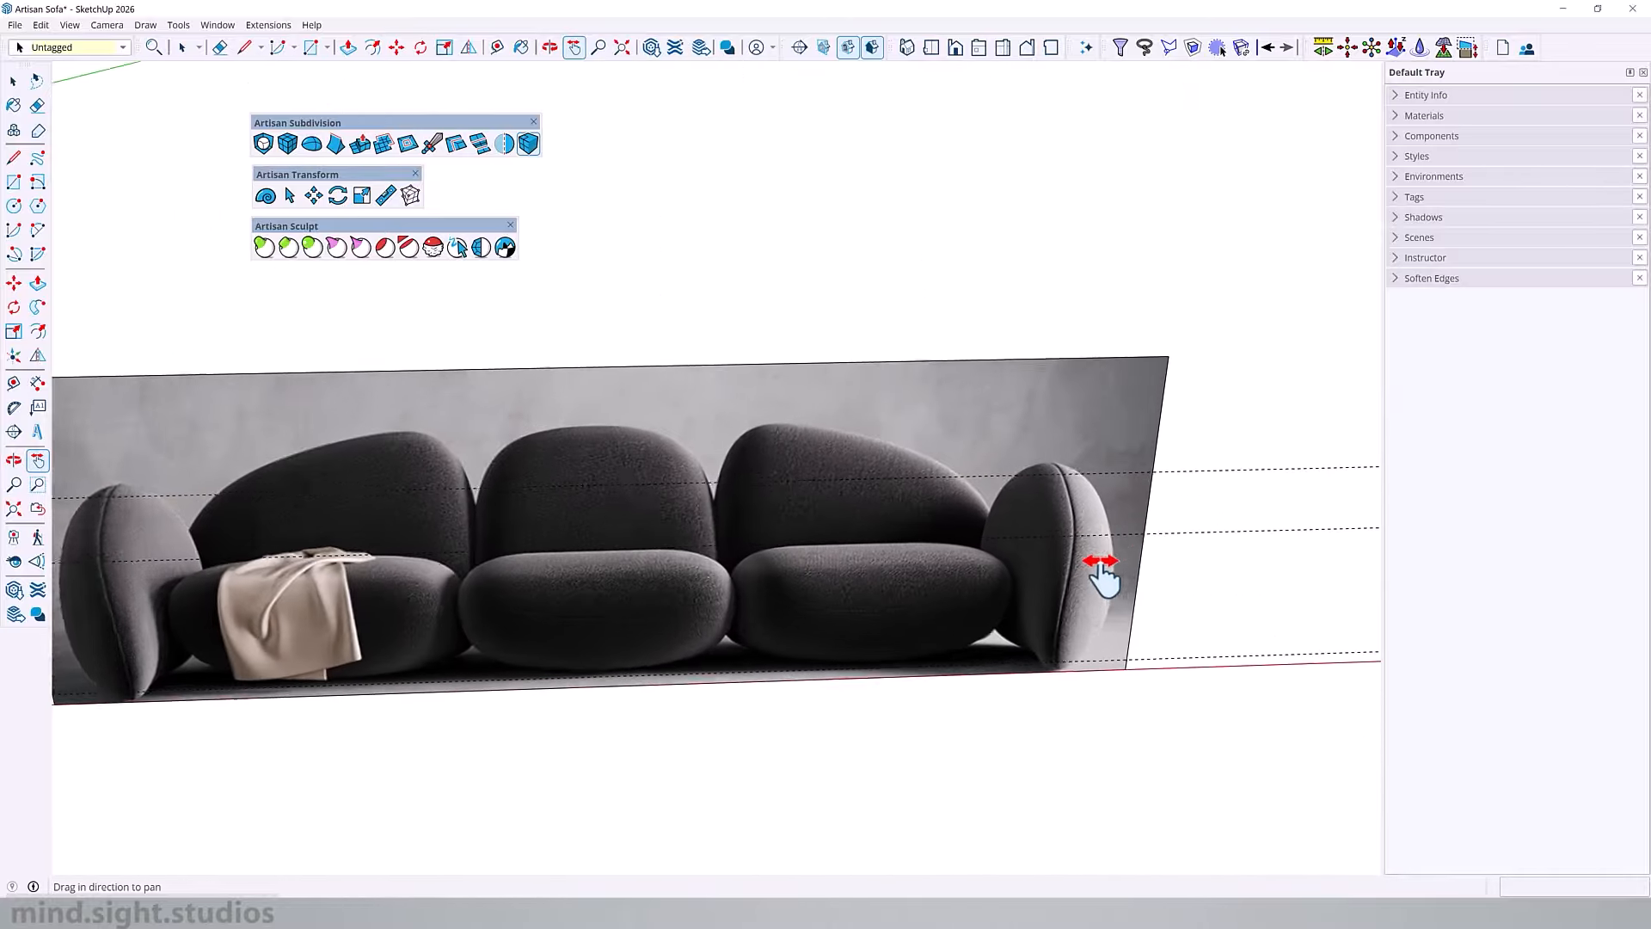
scroll(1102, 578, up, 3)
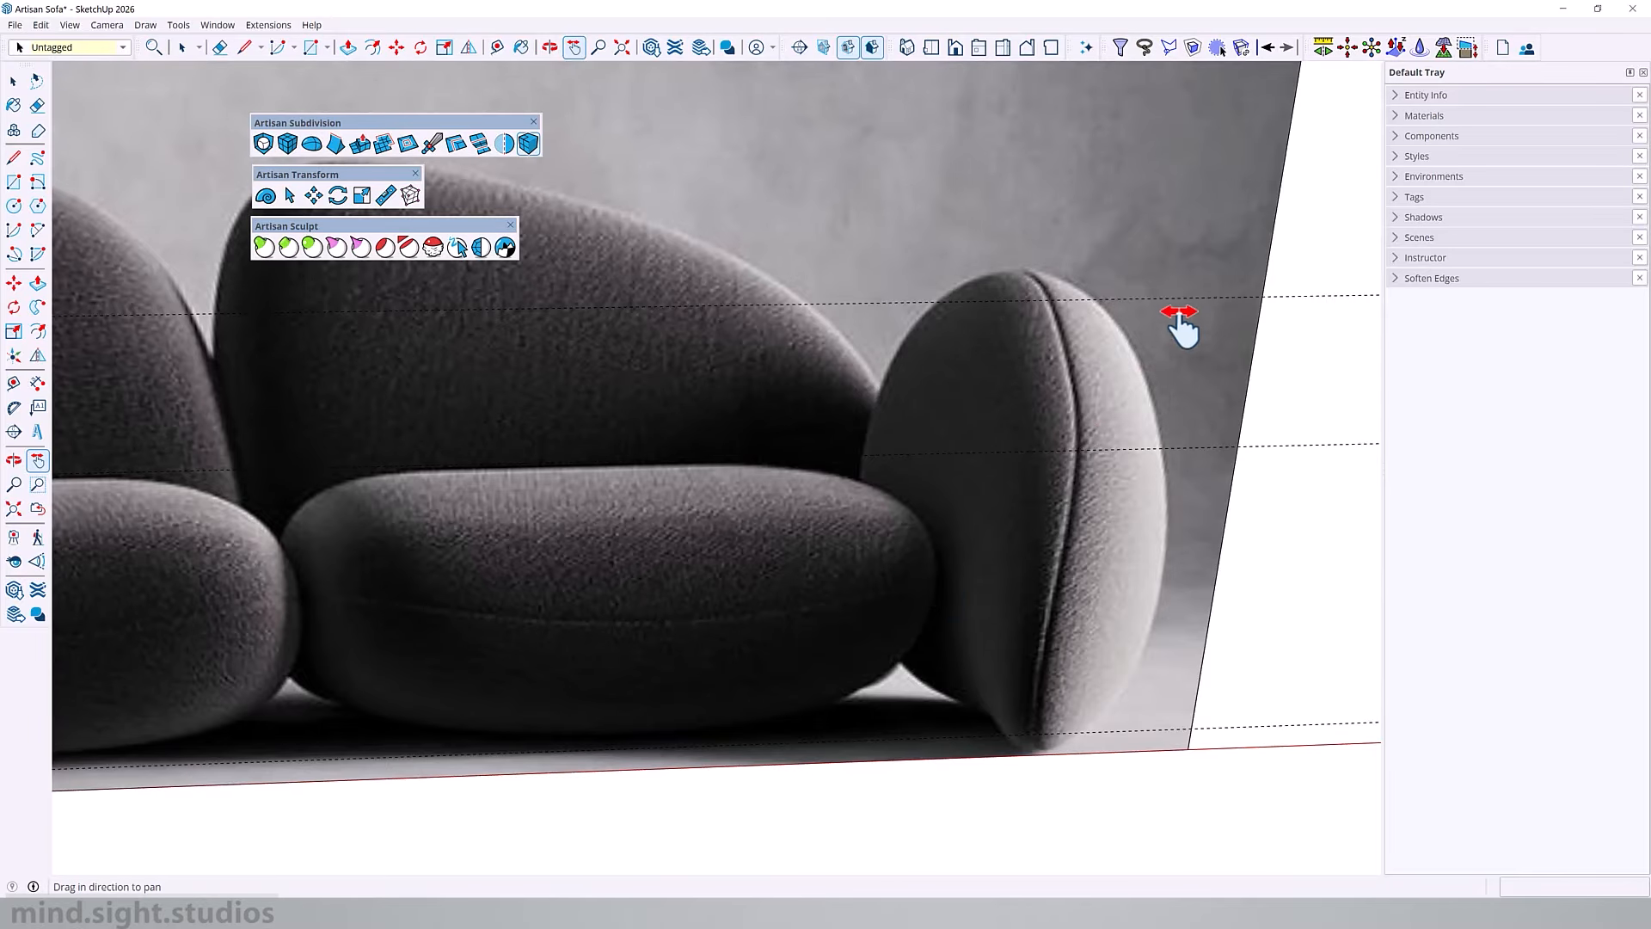
scroll(1072, 537, down, 3)
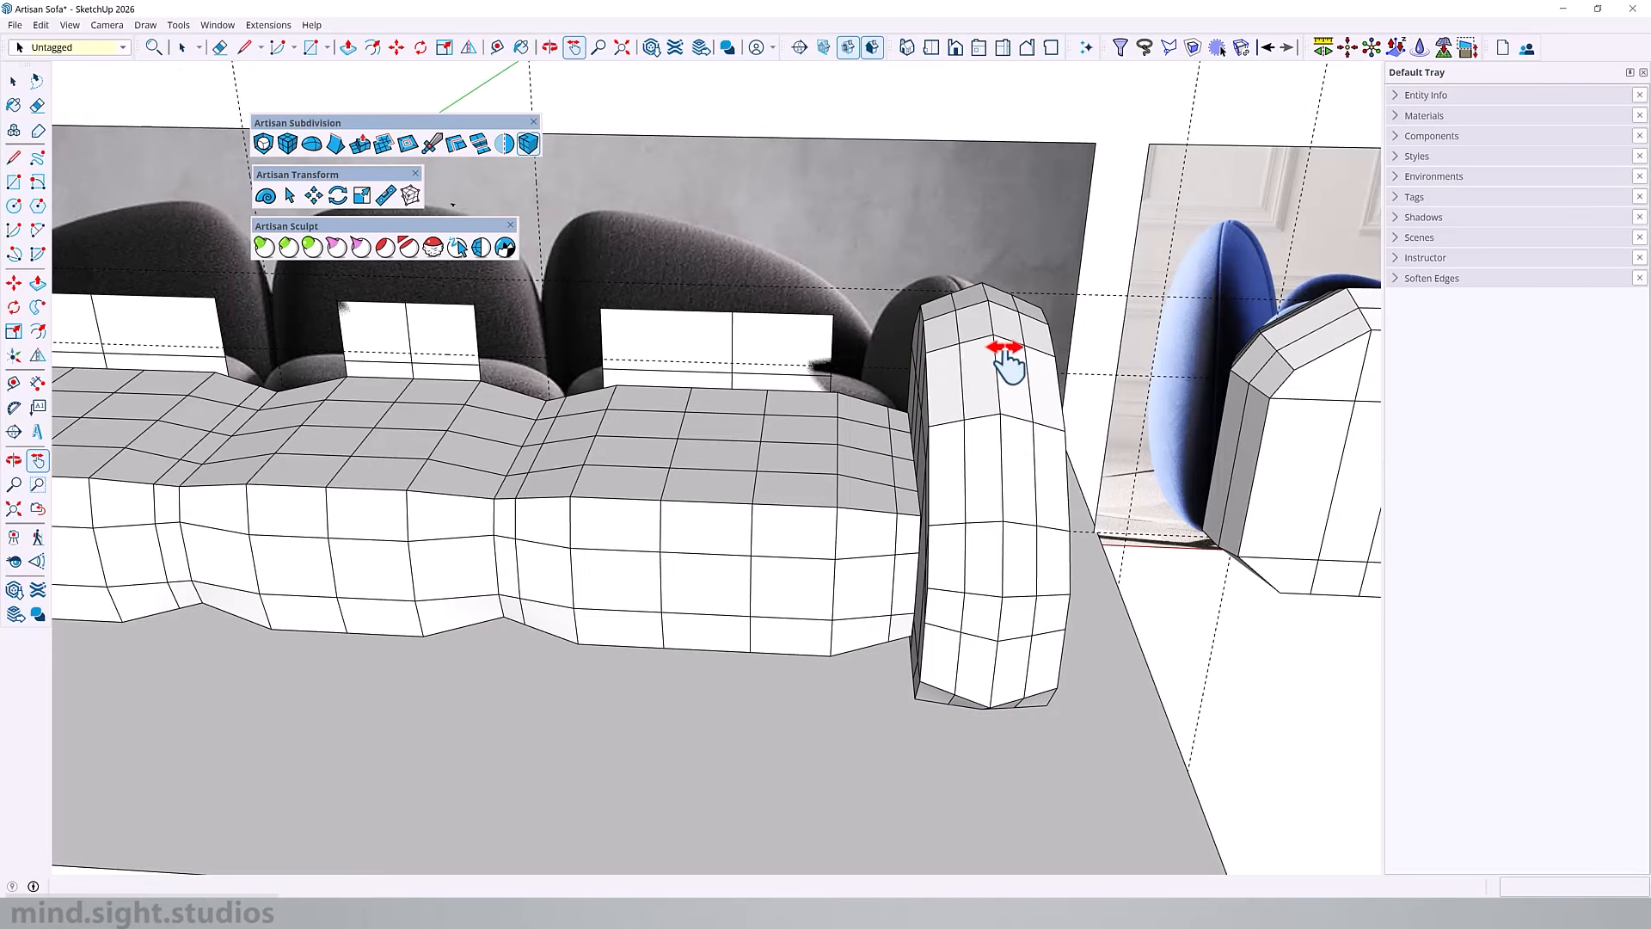
Step: Open the end armrest and insert an edge loop running along its rim, close to one side of the centre edge
scroll(1024, 443, up, 2)
scroll(1026, 445, up, 1)
middle_drag(1028, 446, 997, 404)
shift+middle_drag(980, 461, 901, 406)
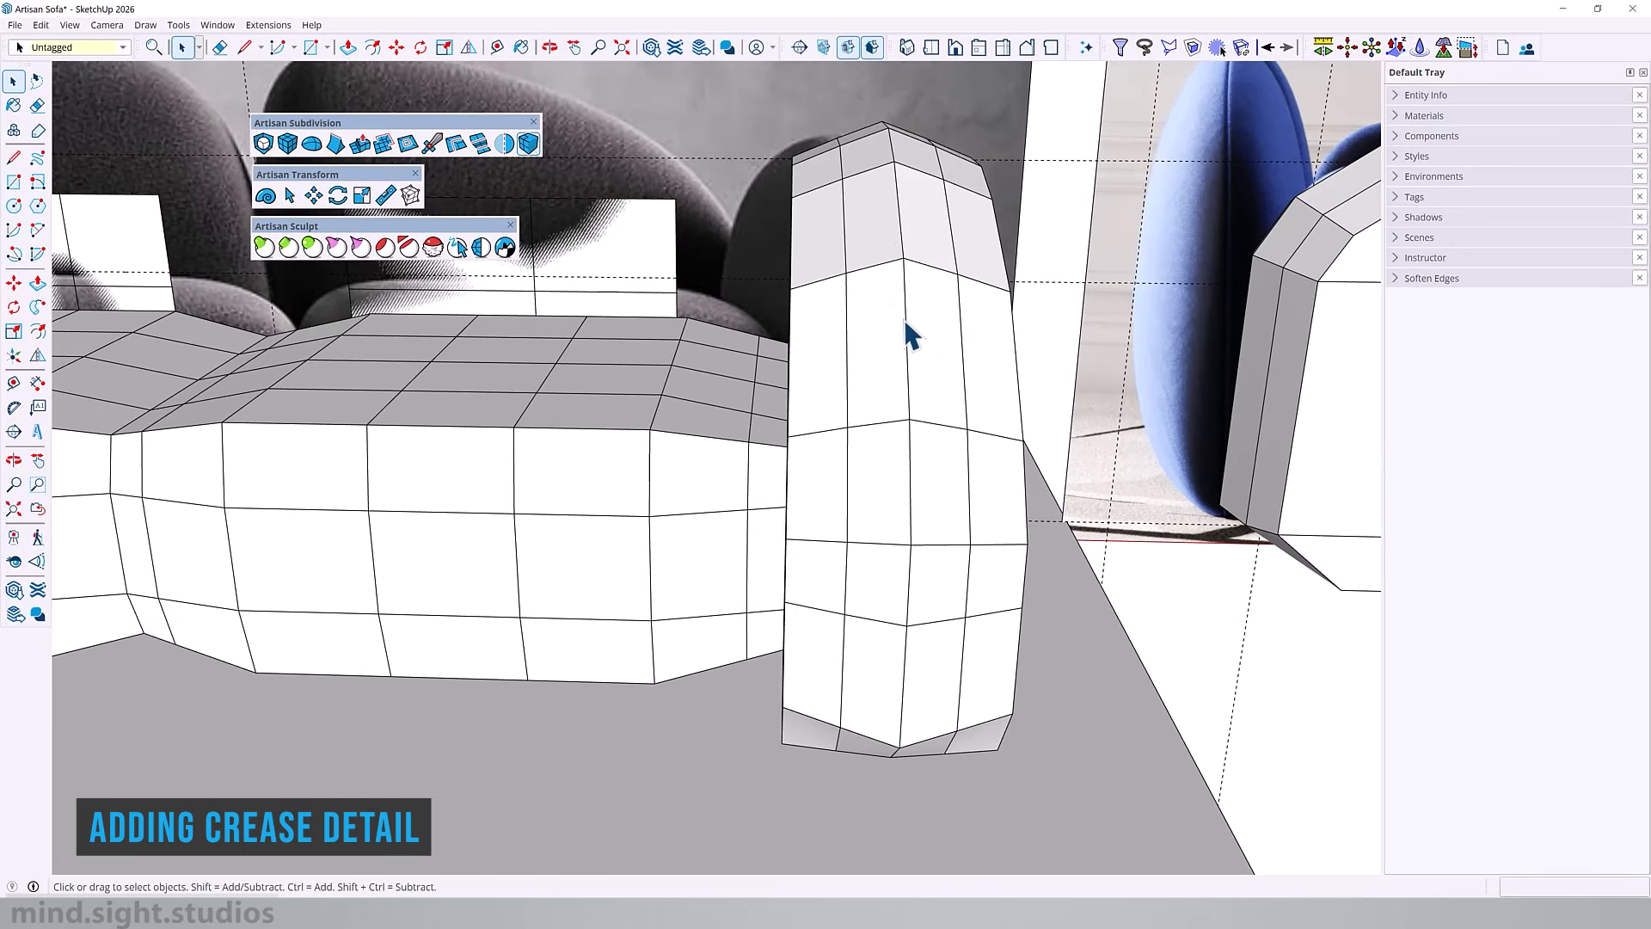
double_click(922, 312)
triple_click(922, 311)
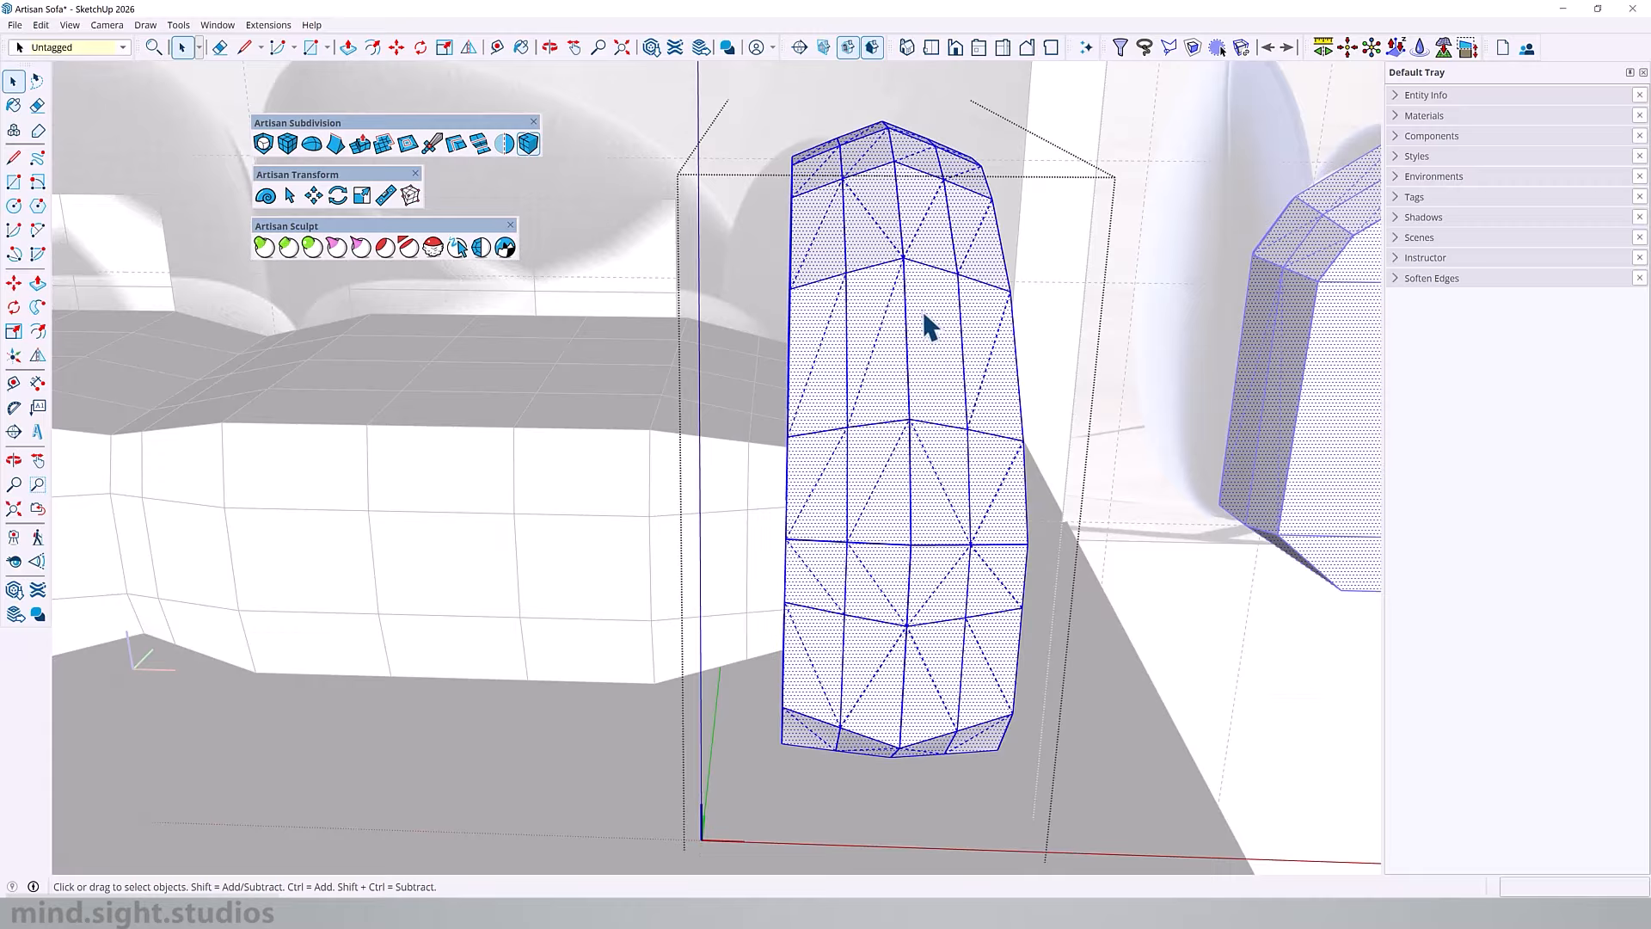
click(922, 311)
middle_drag(922, 311, 813, 334)
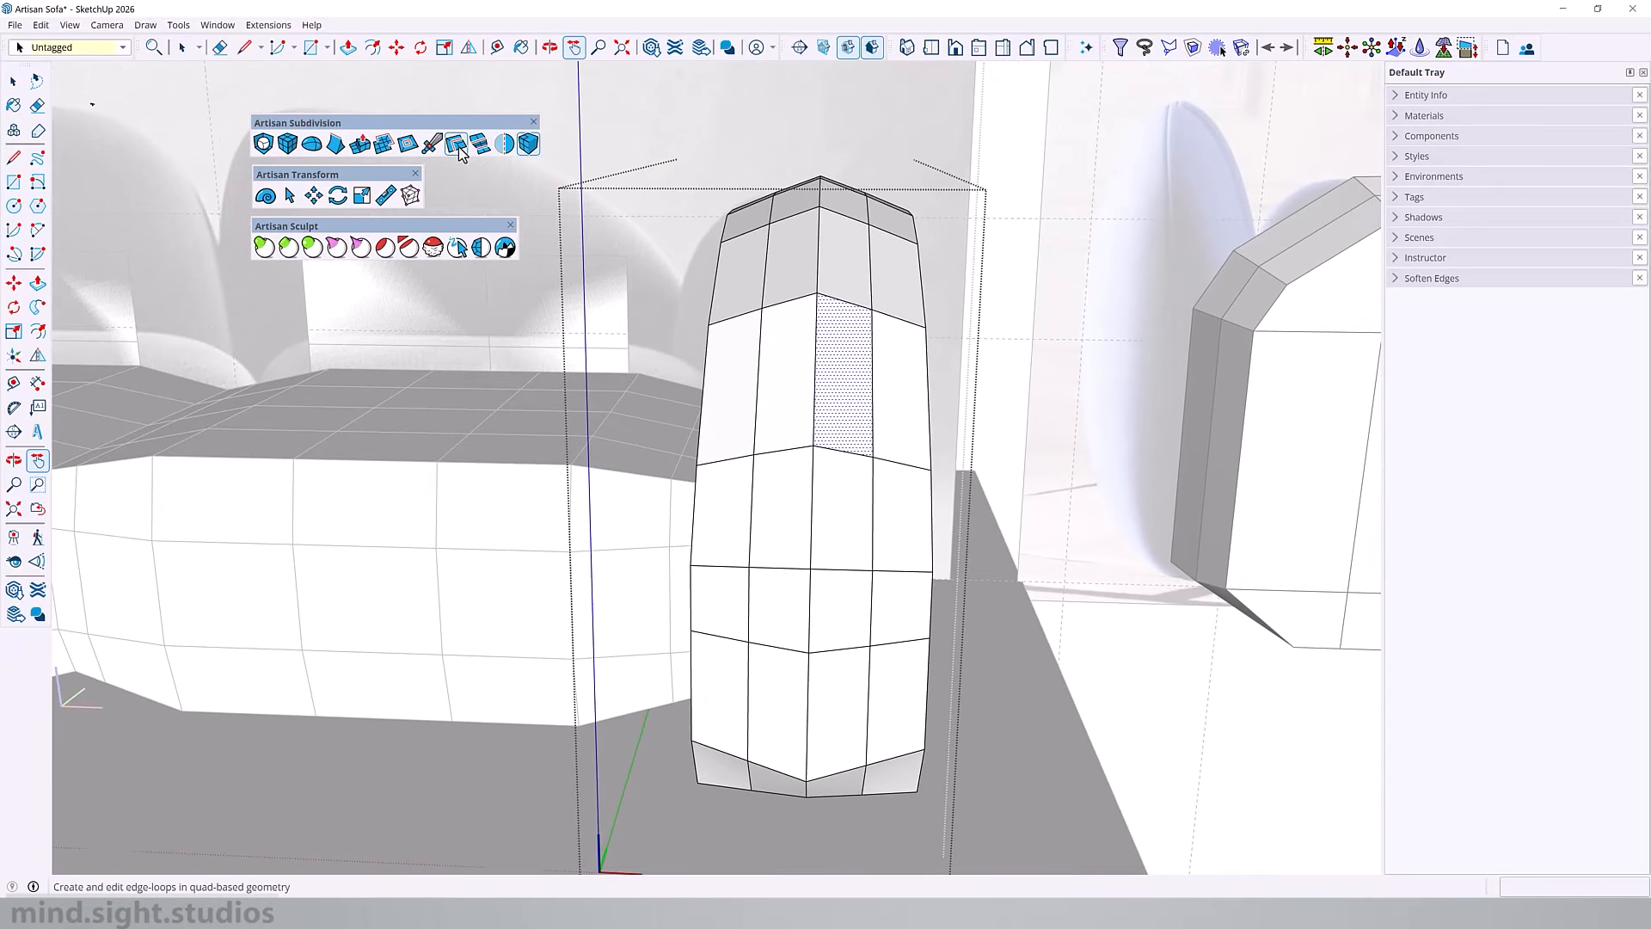
click(462, 151)
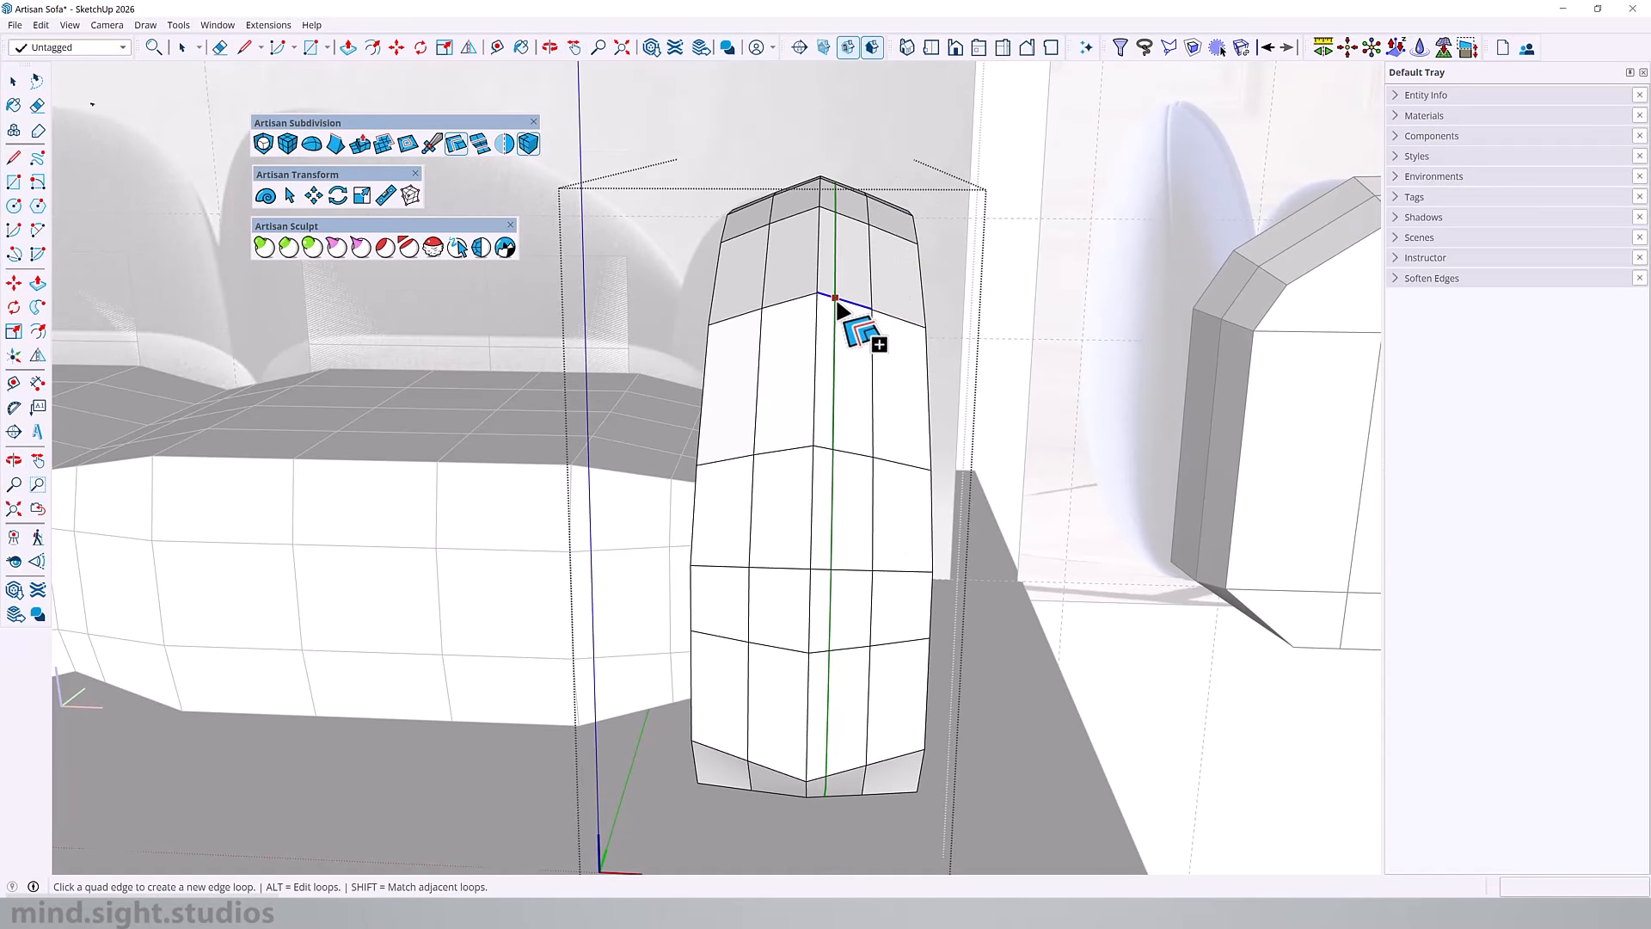
scroll(839, 305, up, 3)
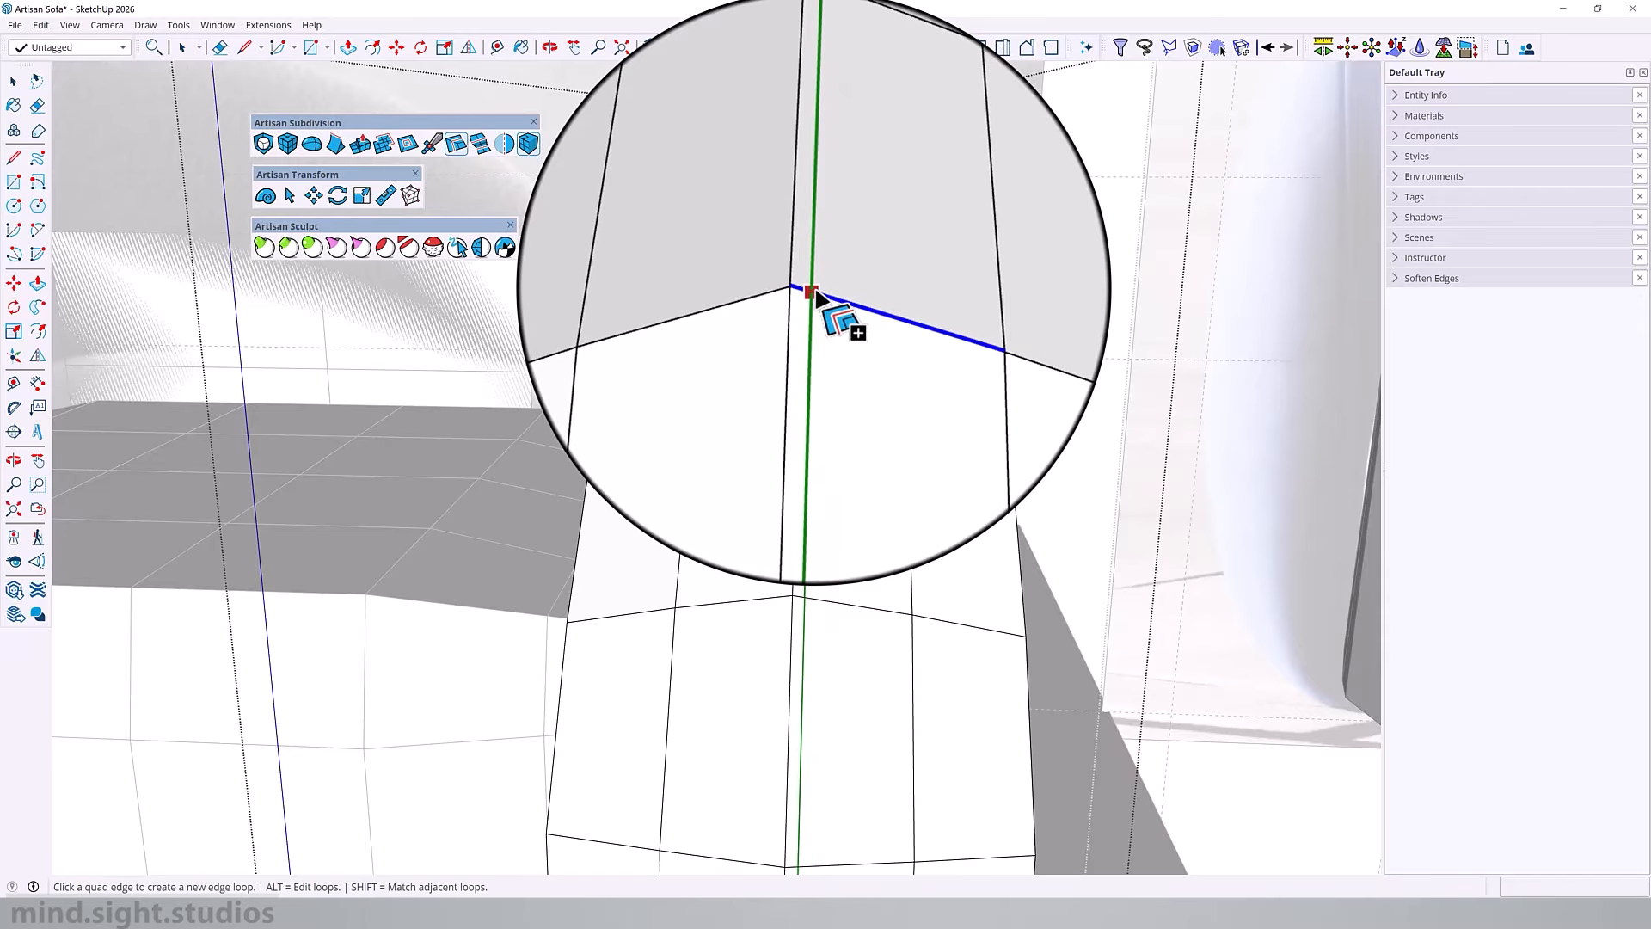
click(813, 293)
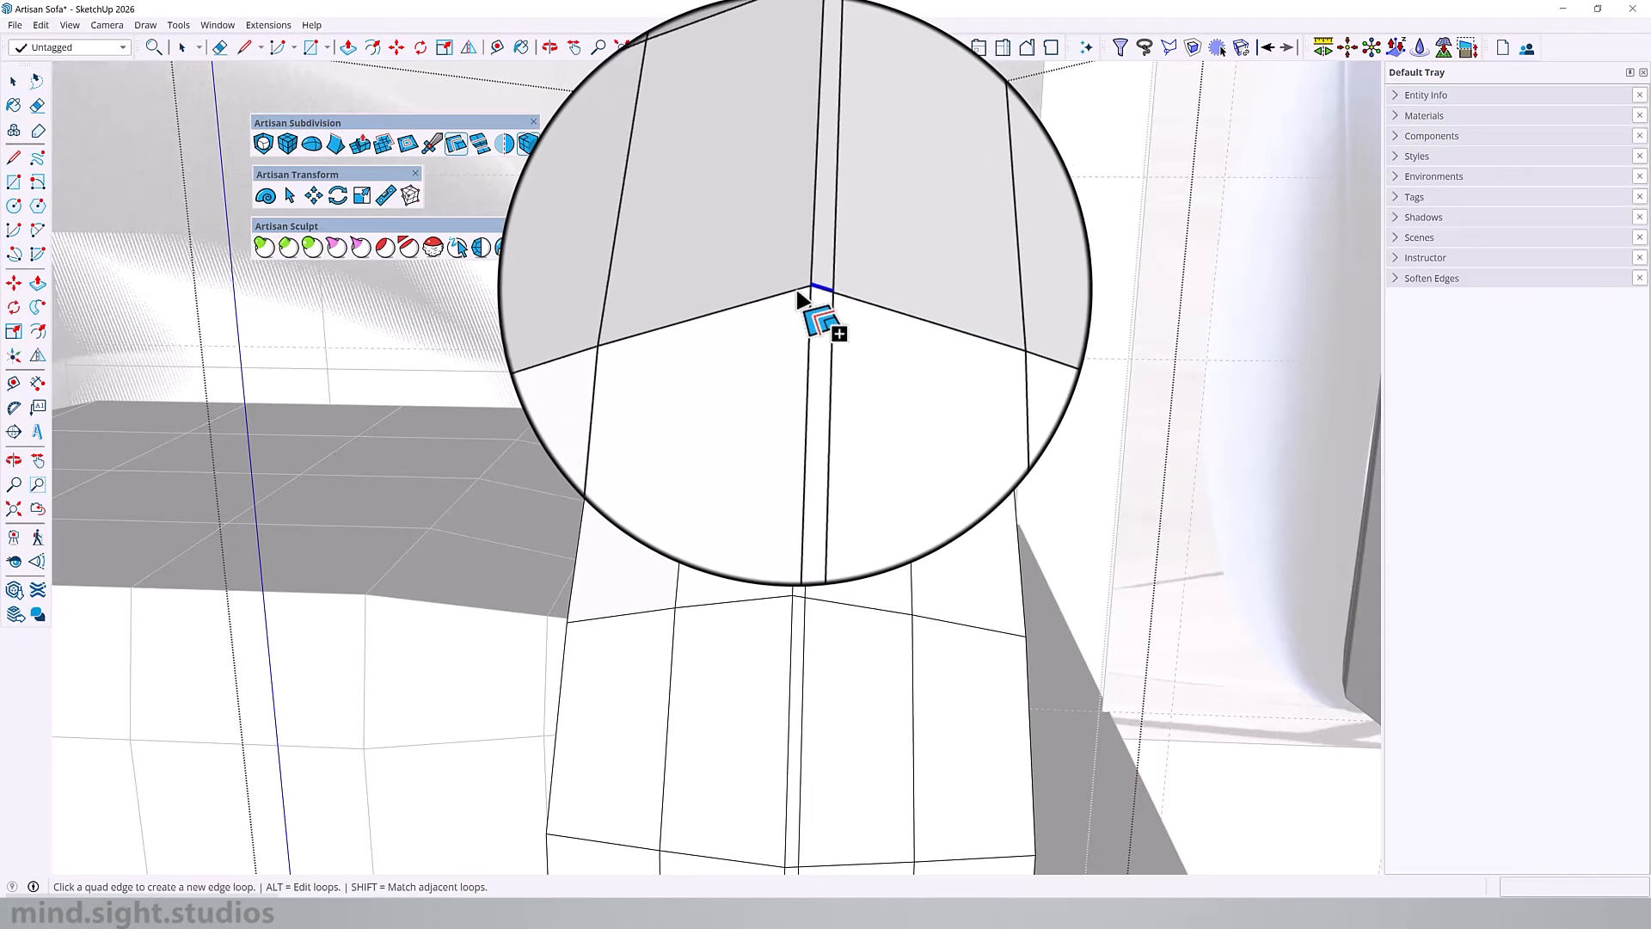
Step: Insert a matching edge loop on the other side of the armrest's centre edge and slide it close to the centre
scroll(800, 305, down, 5)
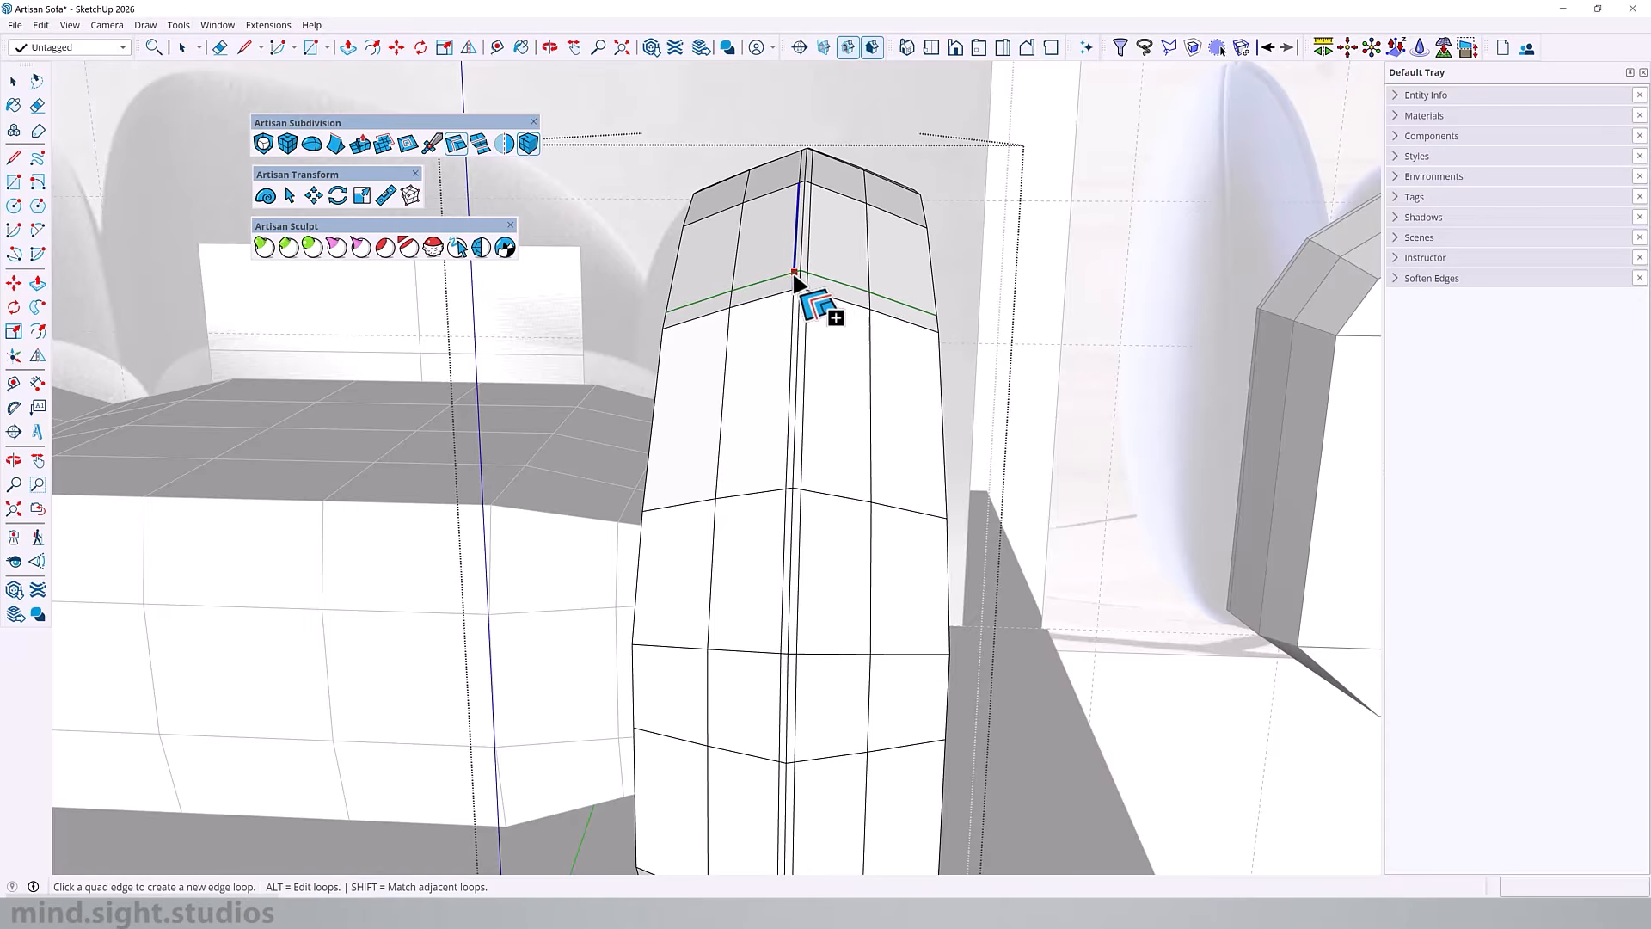
scroll(795, 276, up, 2)
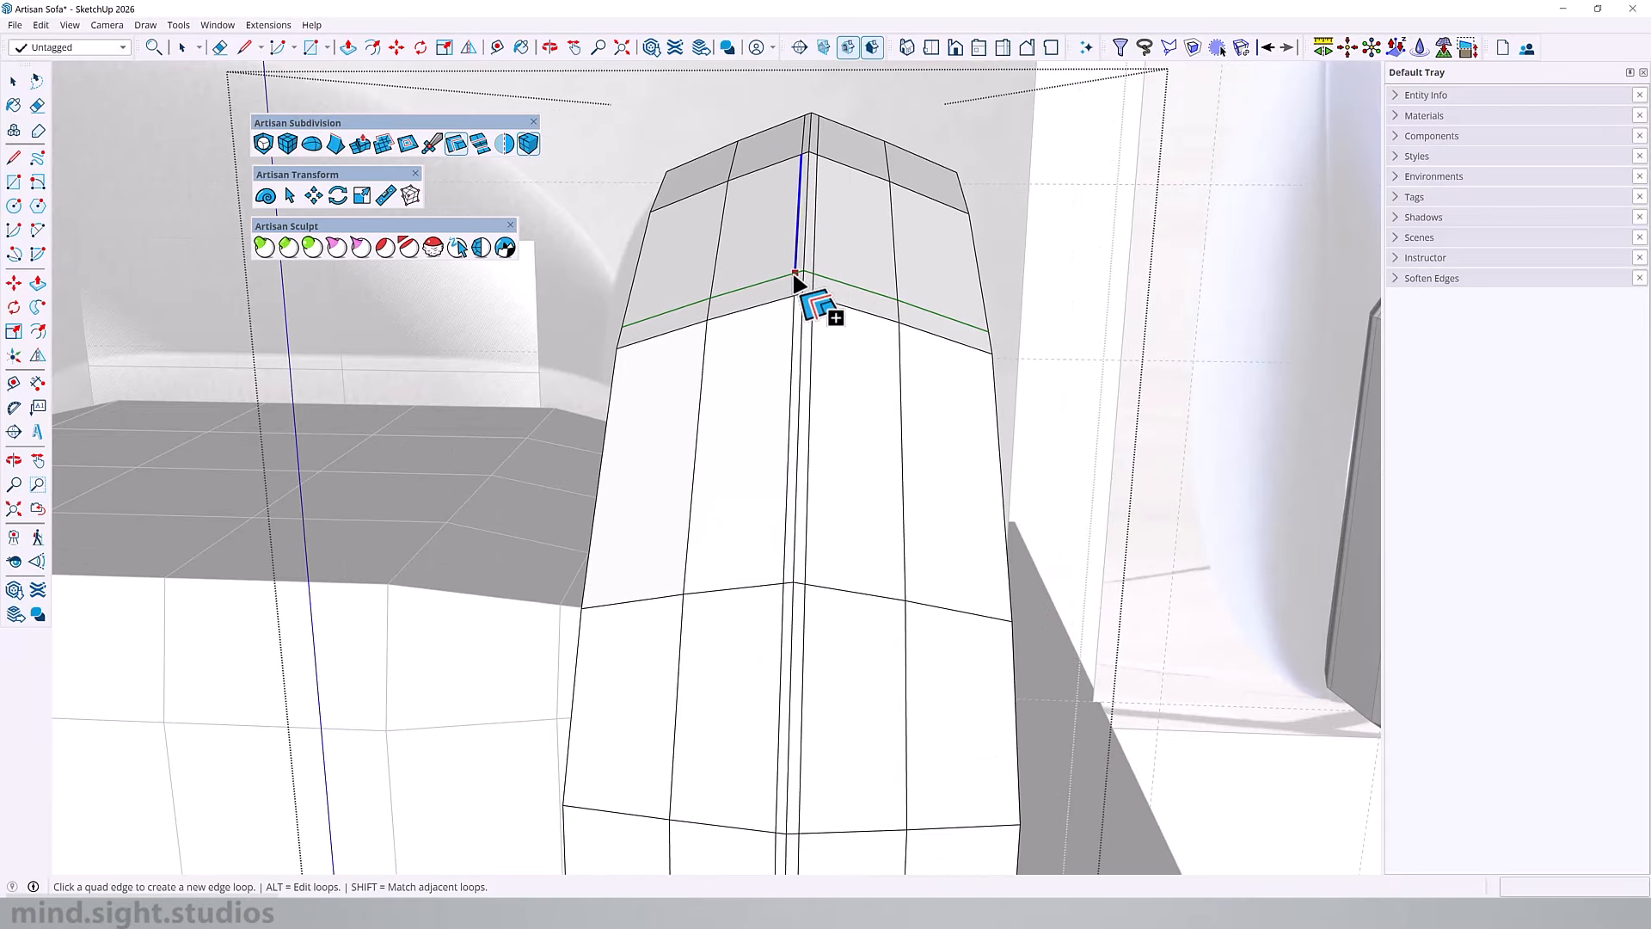
key(alt)
key(alt)
key(alt)
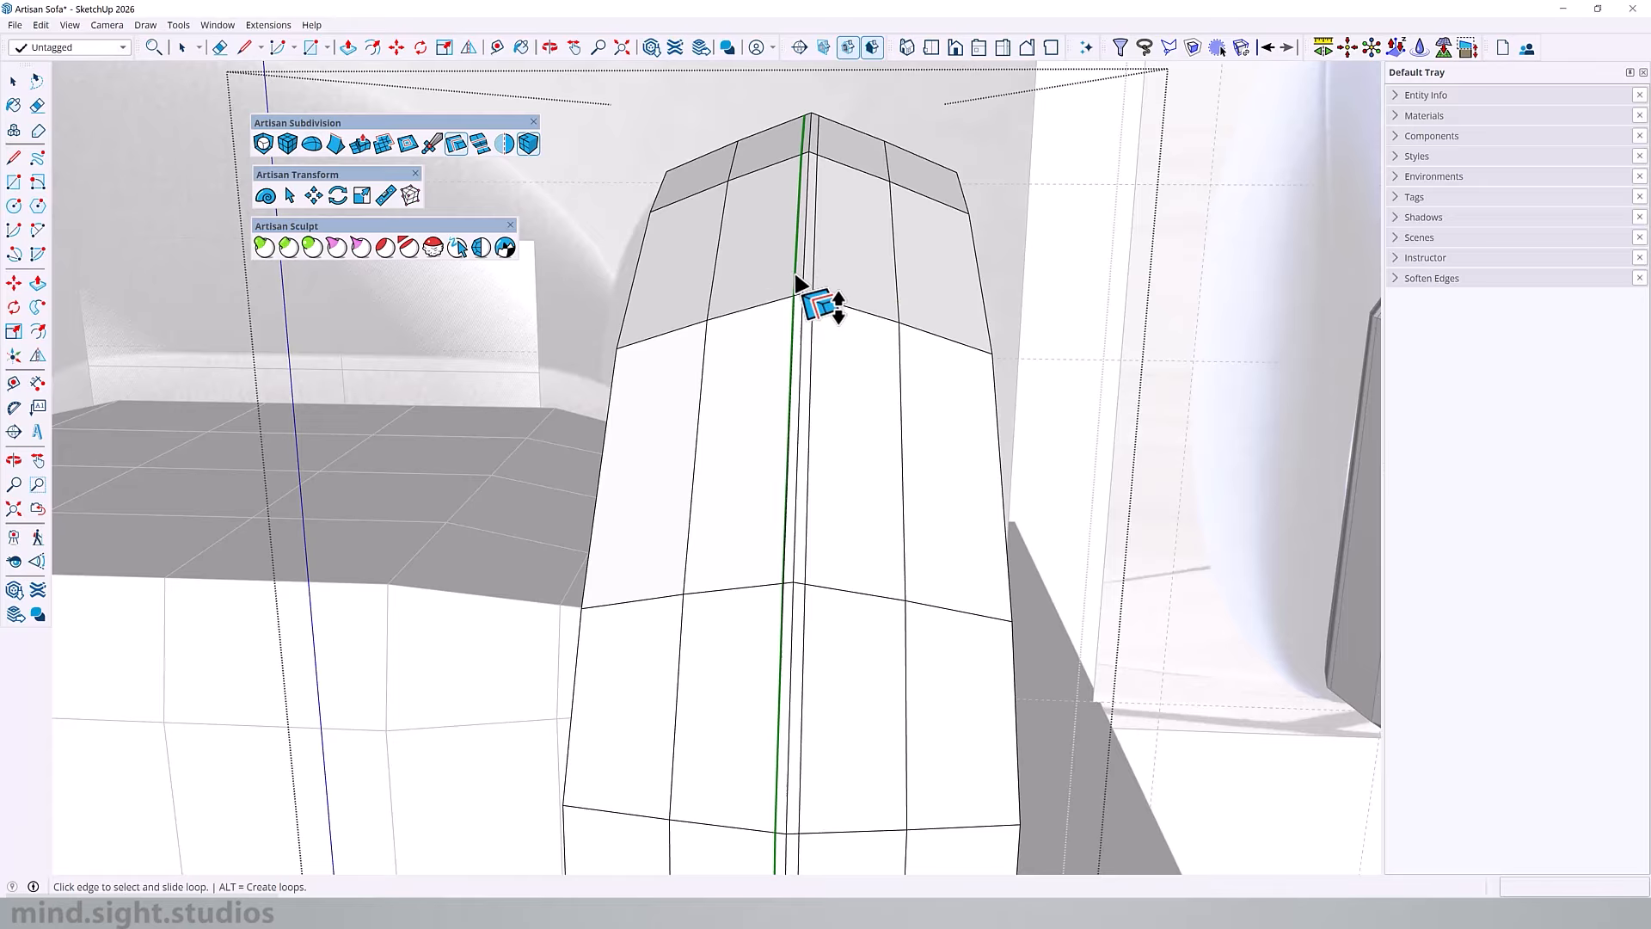
click(794, 275)
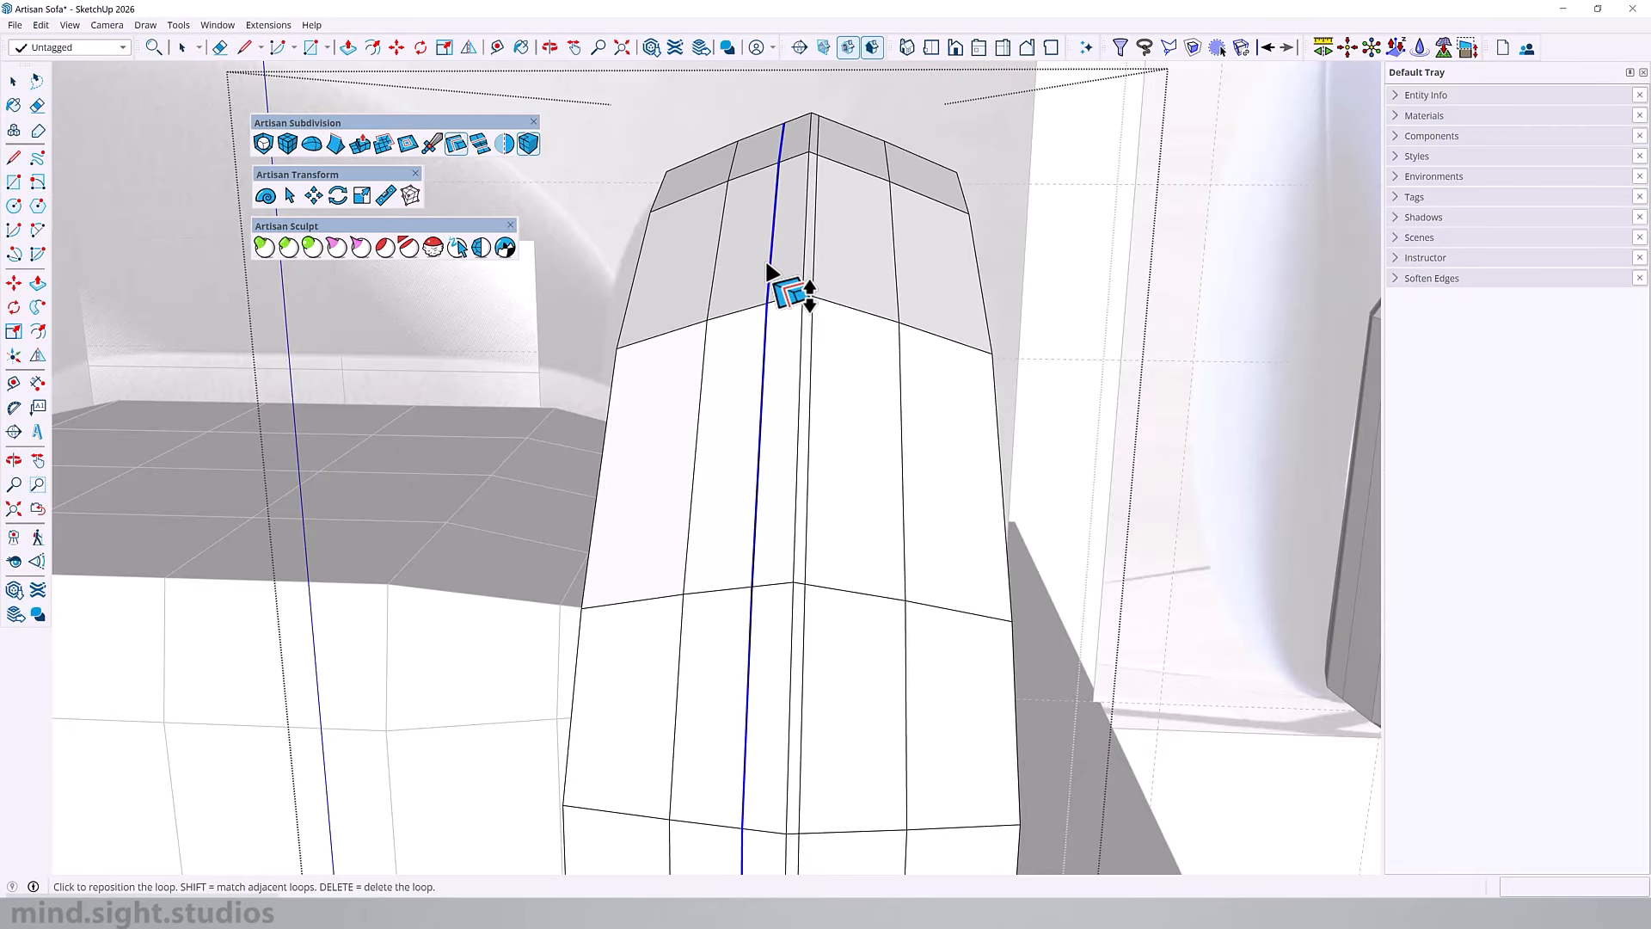
click(784, 273)
Step: Select the armrest's centre edge loop between the two new loops and move it inward about 3/4" to form a crease
middle_drag(856, 320, 748, 307)
scroll(688, 285, up, 2)
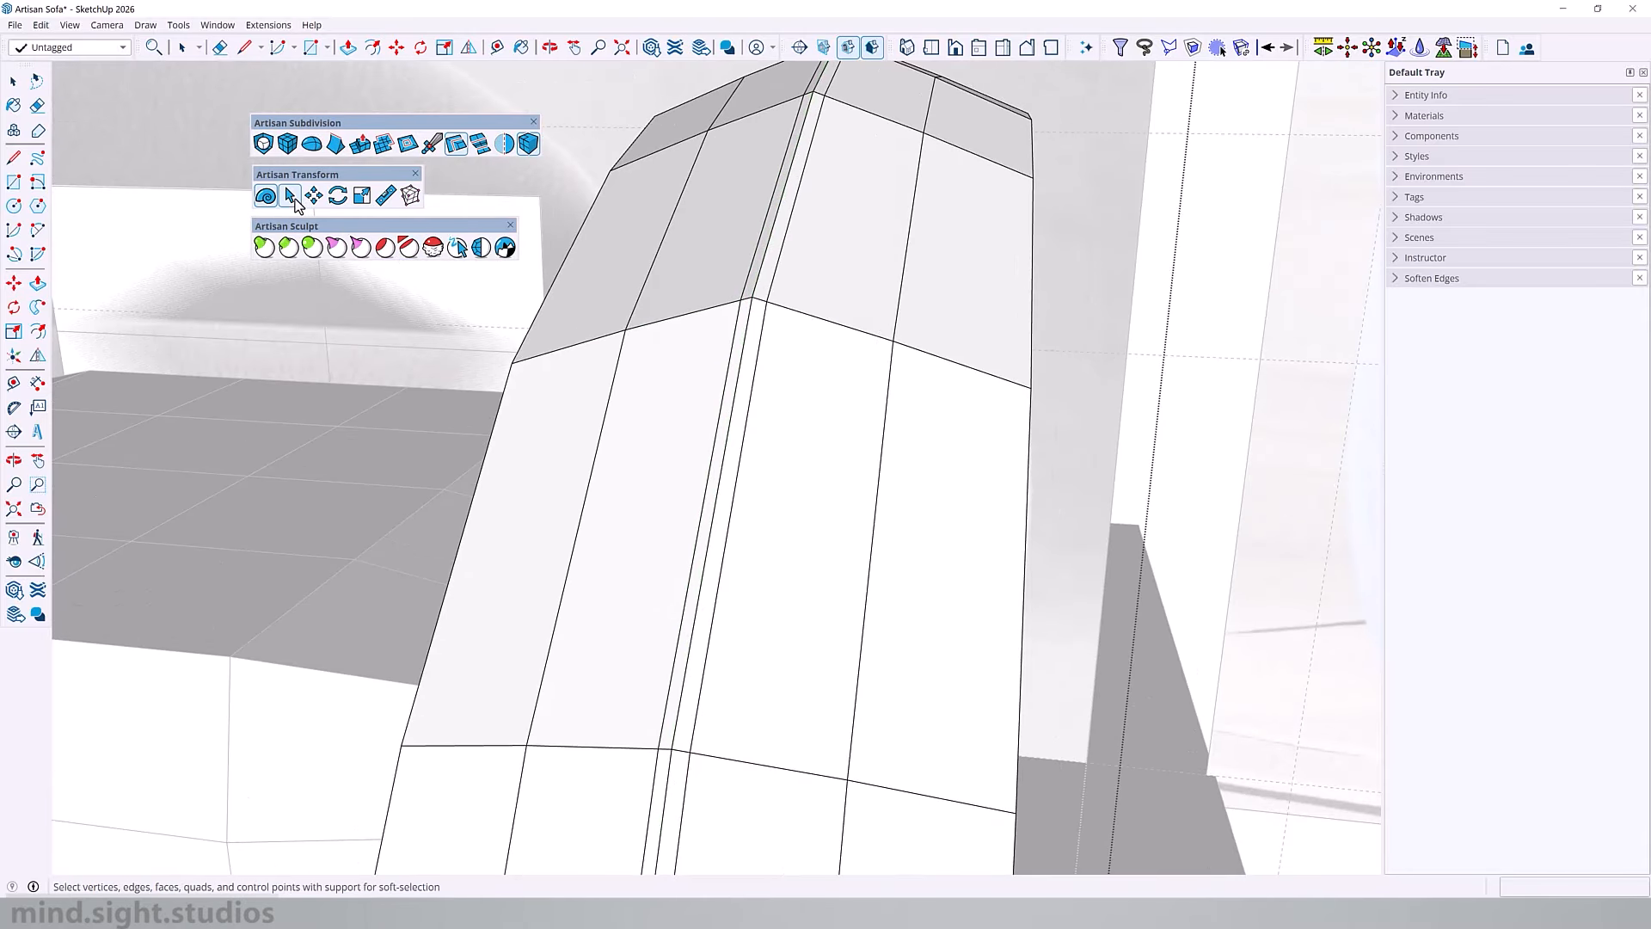
click(291, 196)
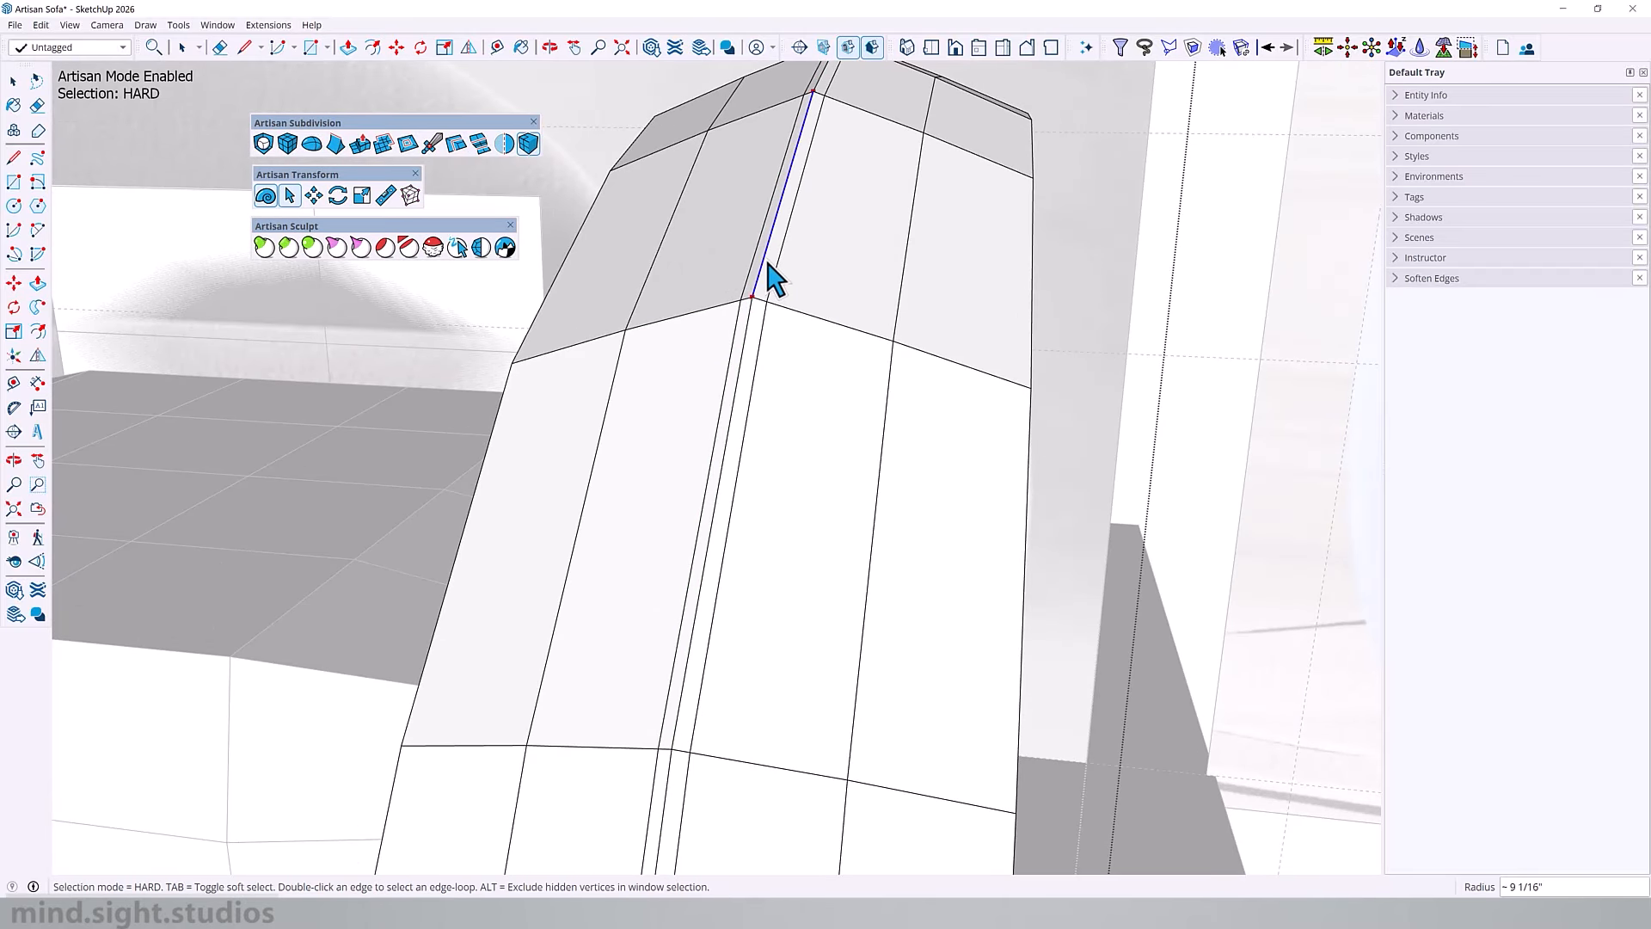
scroll(713, 410, down, 4)
middle_drag(704, 423, 934, 297)
key(f)
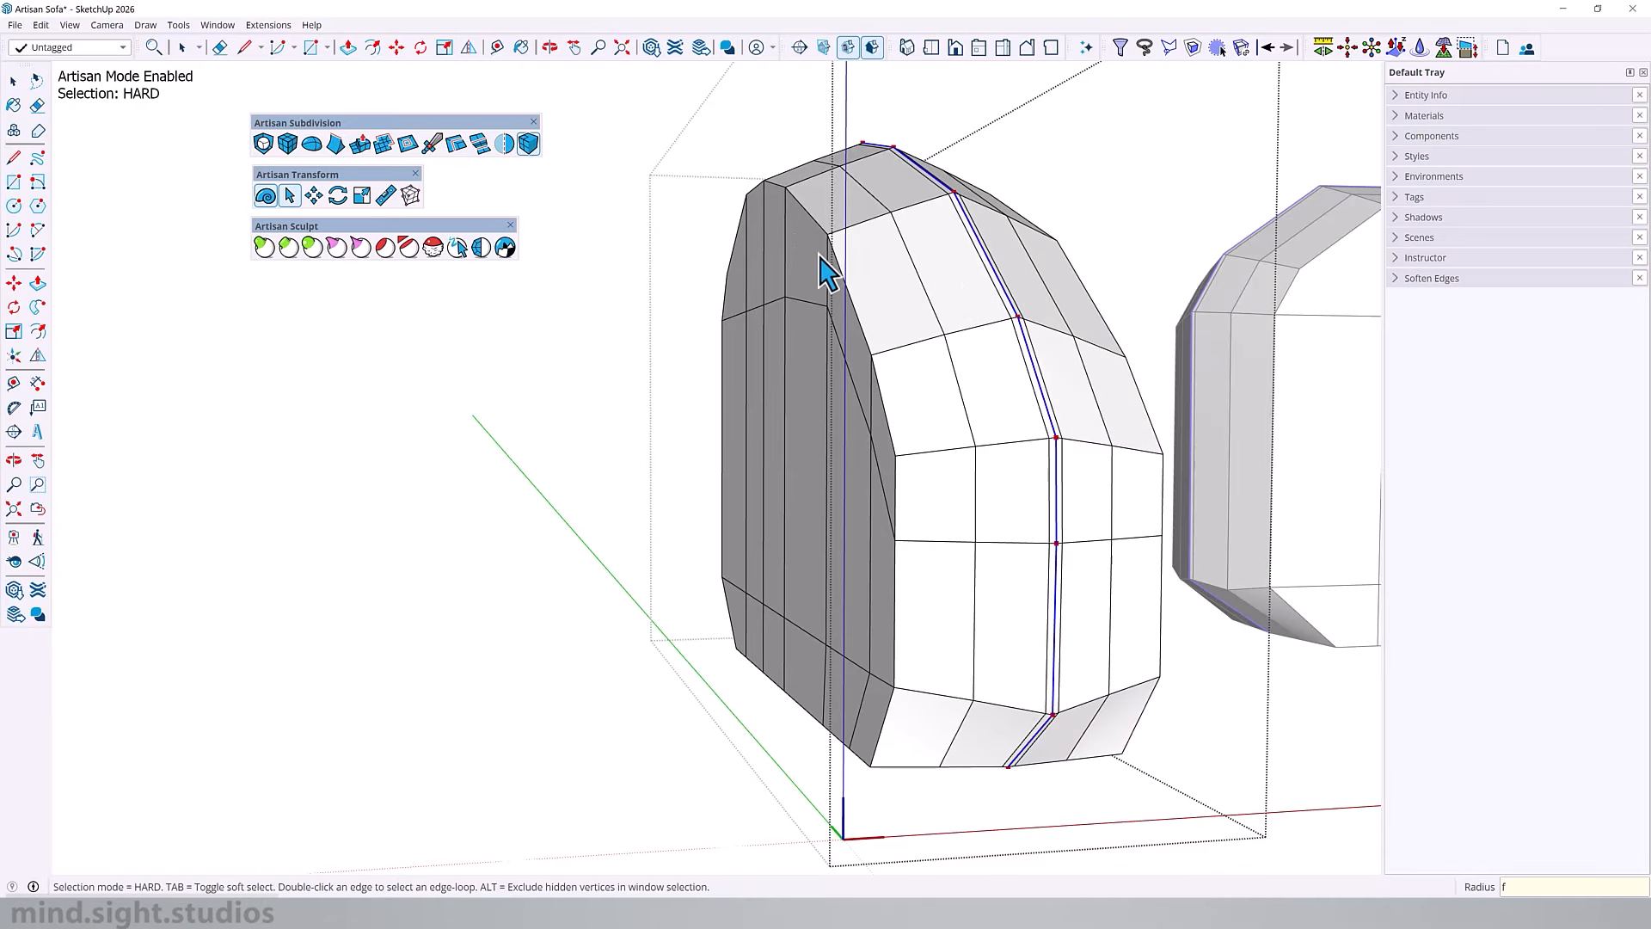
key(m)
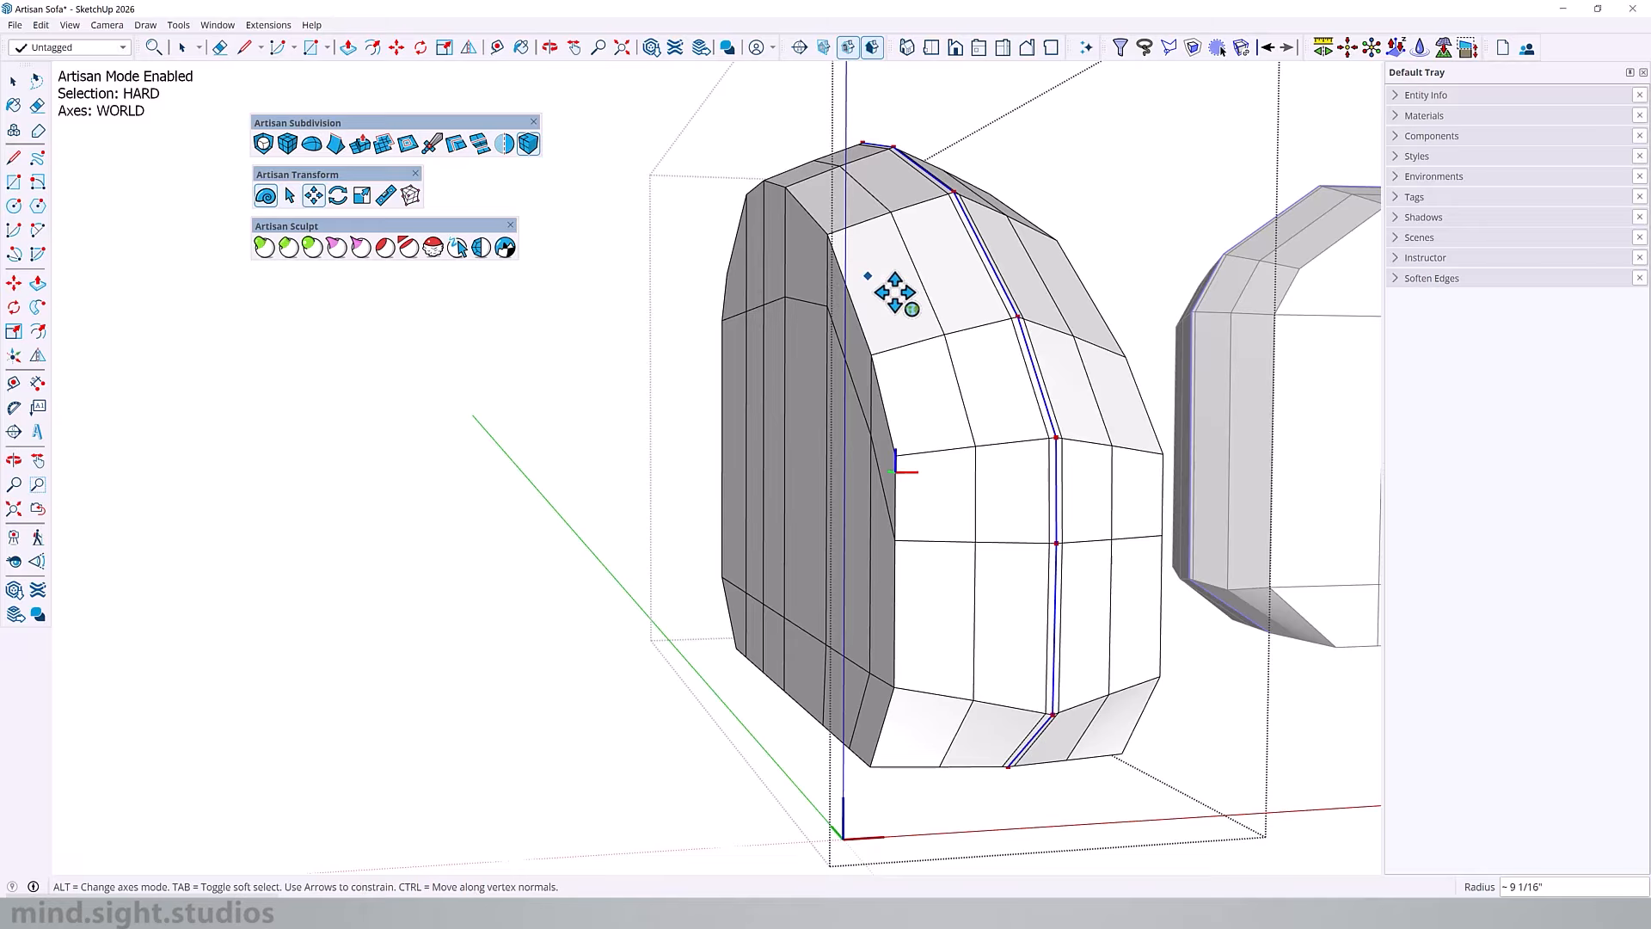
middle_drag(895, 293, 908, 290)
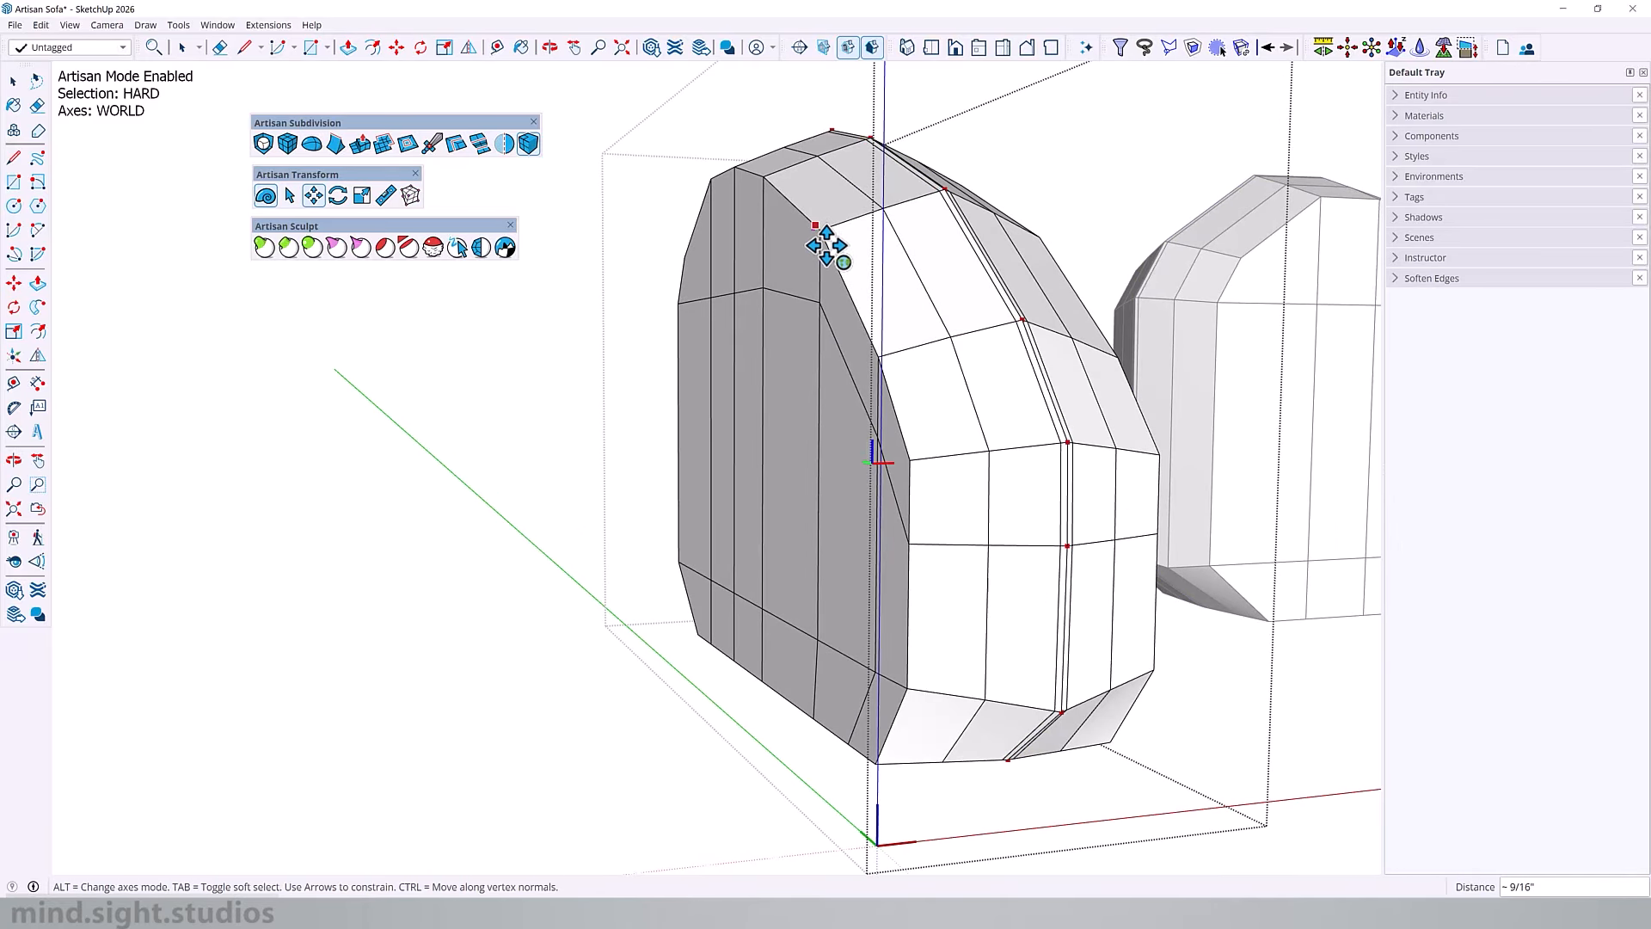
mouse_move(827, 242)
mouse_down()
mouse_move(847, 217)
mouse_move(831, 263)
mouse_up()
middle_drag(823, 226, 679, 260)
drag(729, 328, 736, 378)
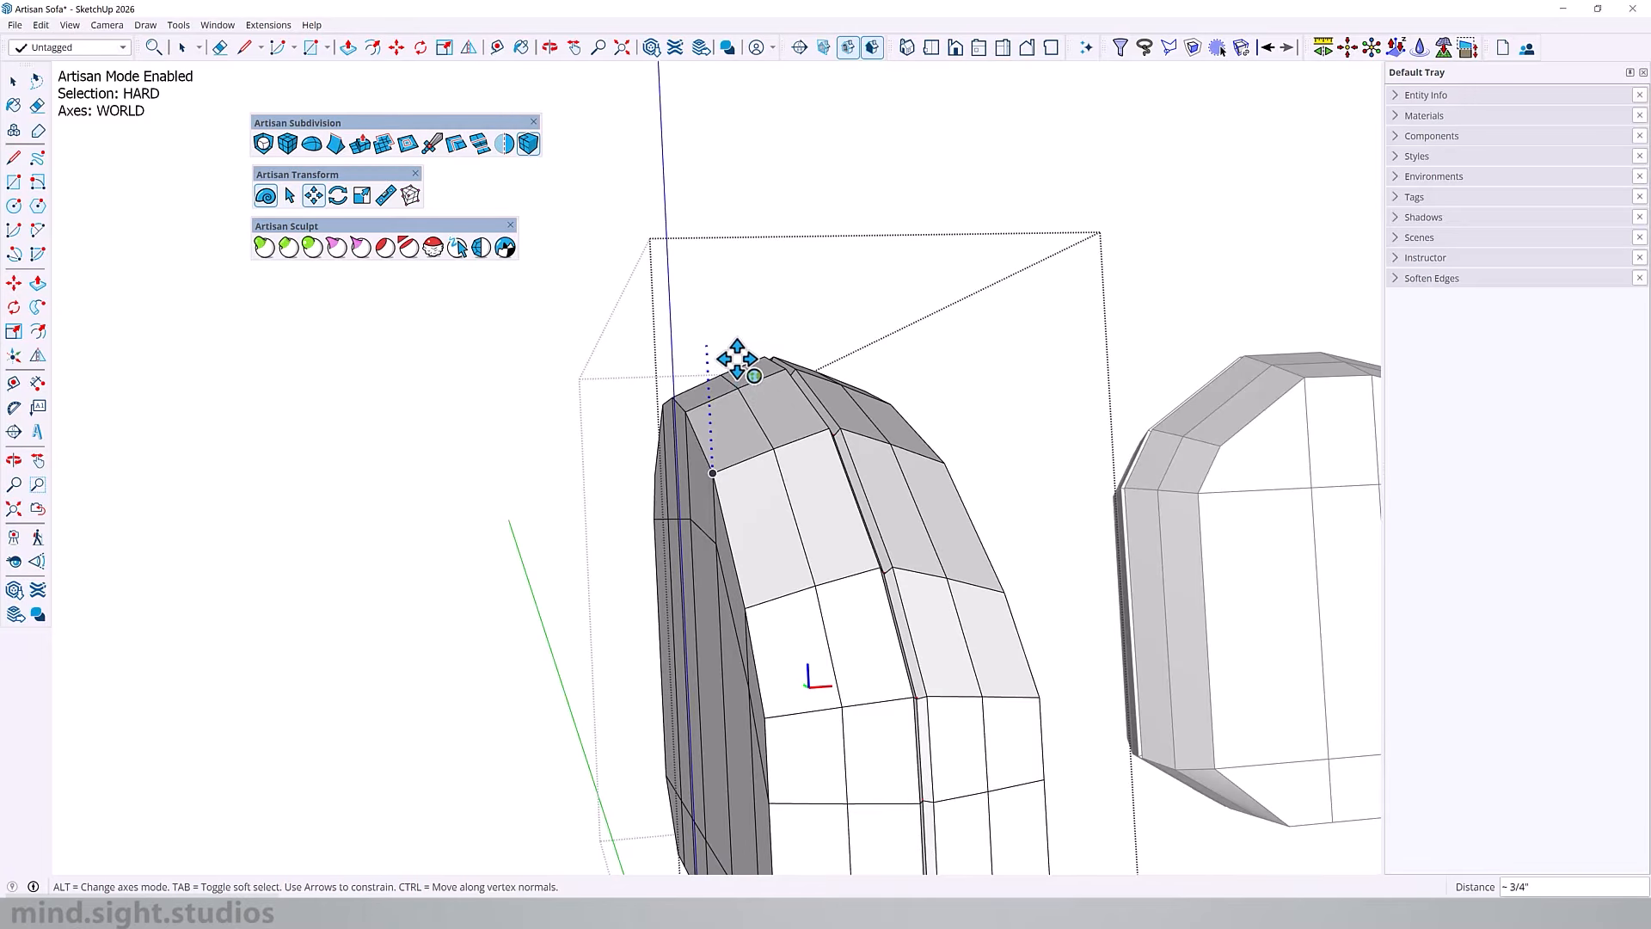
middle_drag(885, 405, 825, 401)
Step: Select the armrest's underside vertices along the crease, flatten them level with the bottom using Make Planar, and close the armrest
scroll(843, 430, up, 5)
scroll(823, 410, down, 2)
scroll(824, 409, down, 5)
scroll(826, 685, up, 5)
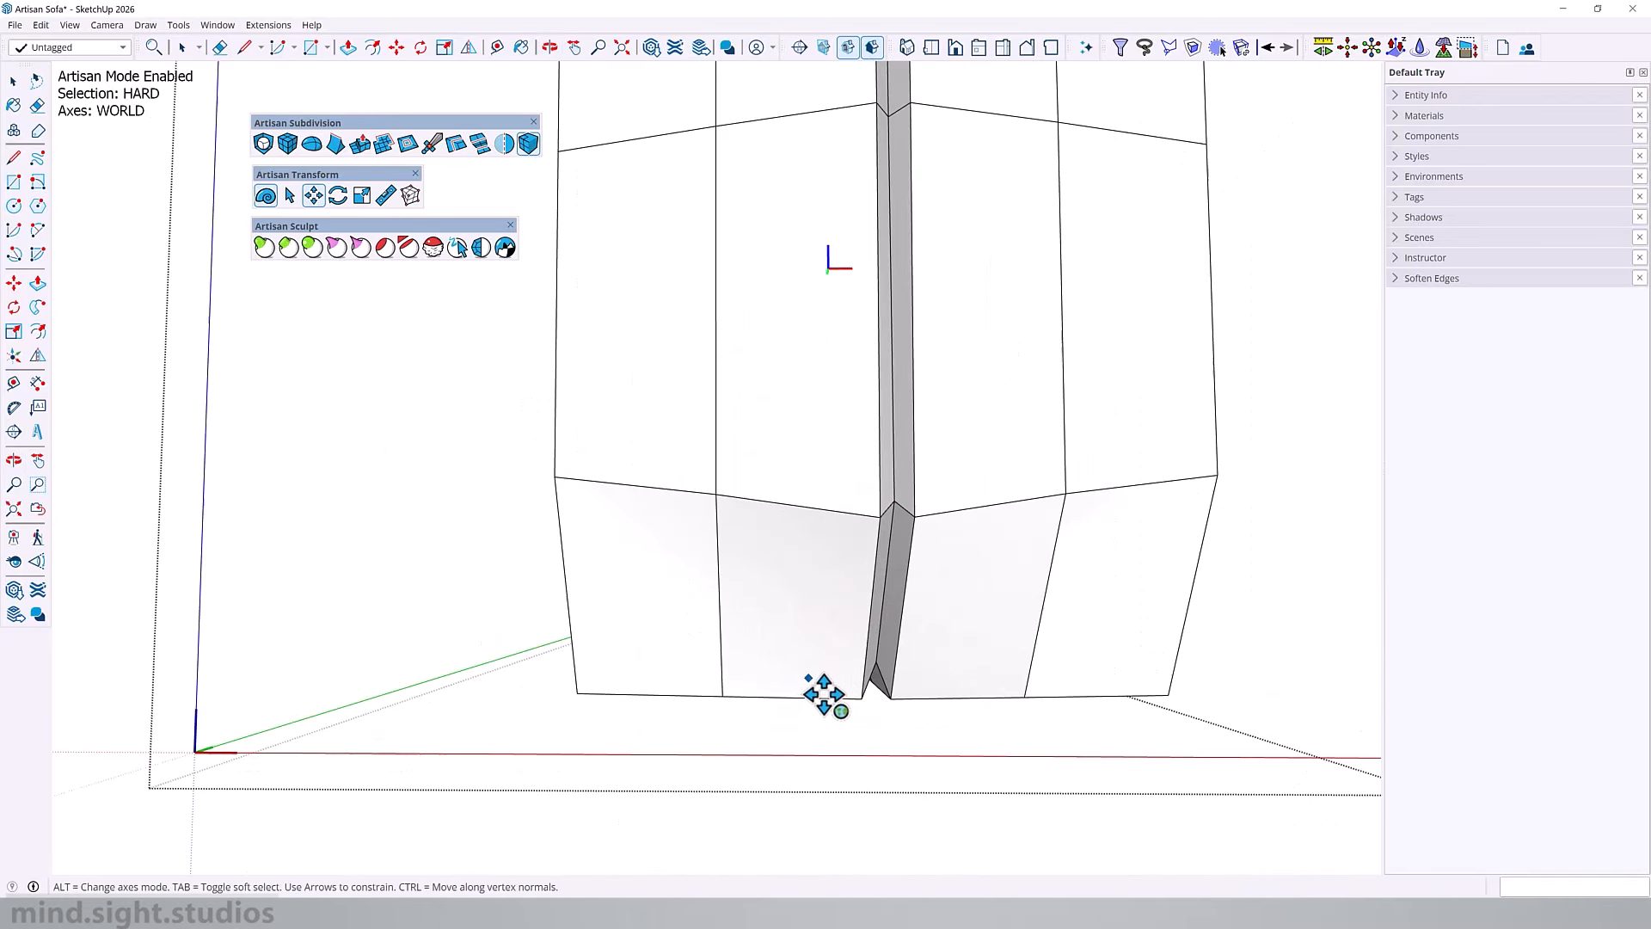
shift+middle_drag(826, 686, 762, 512)
key(ctrl+a)
mouse_move(748, 435)
middle_down()
mouse_move(729, 583)
mouse_move(722, 481)
mouse_move(745, 507)
middle_up()
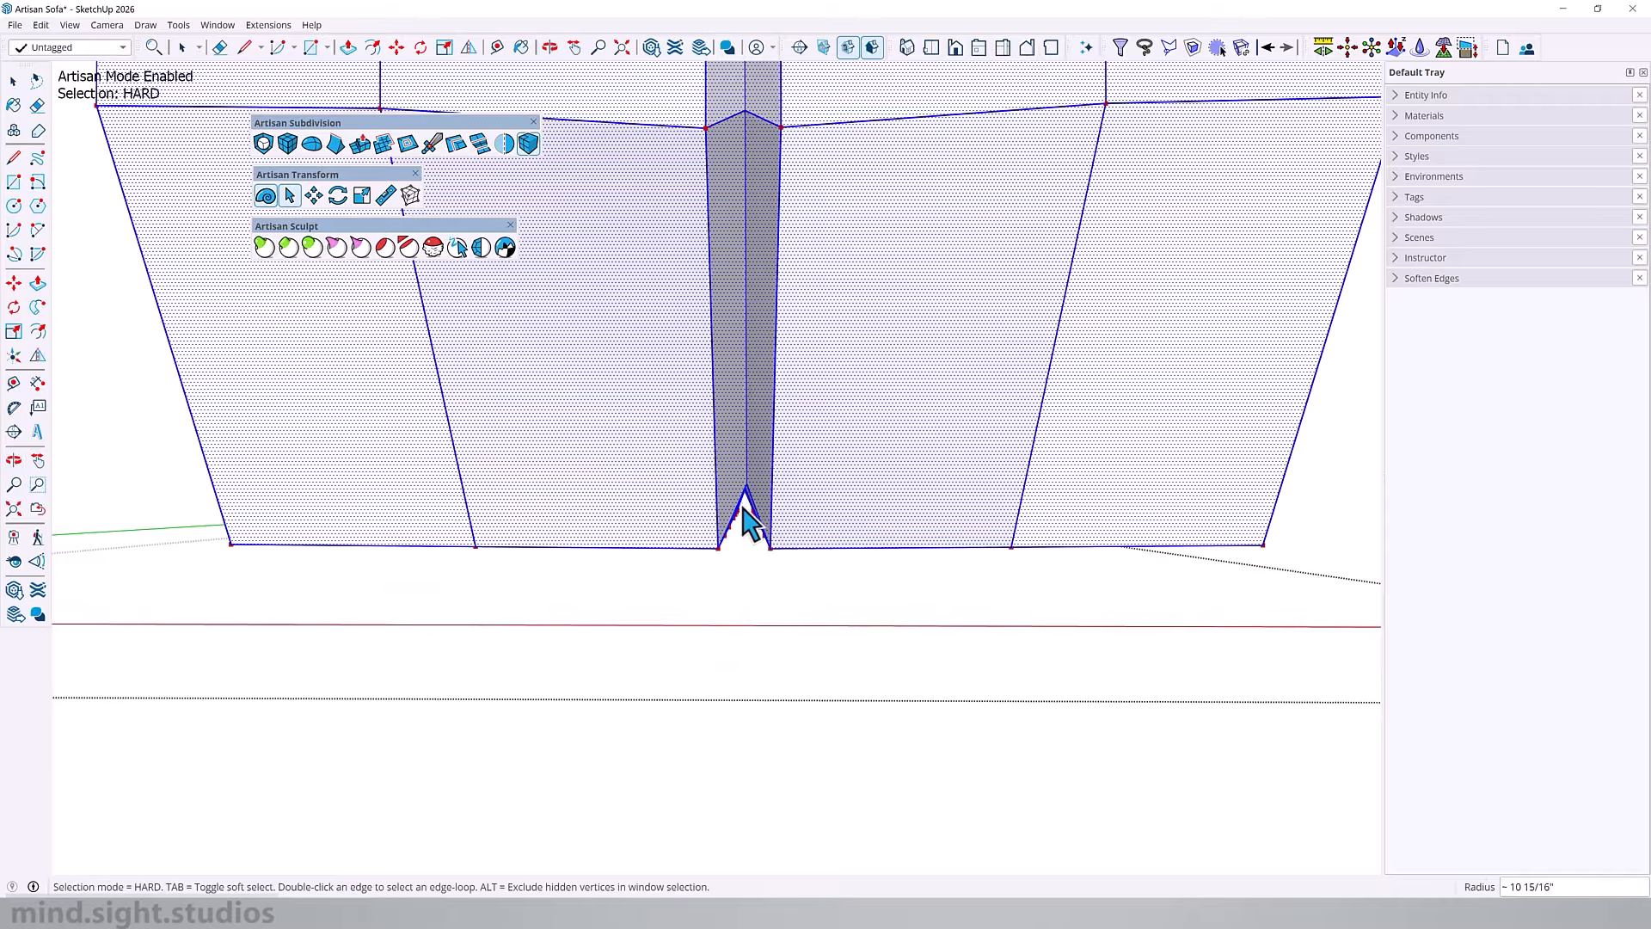
drag(780, 513, 781, 516)
middle_drag(757, 503, 757, 423)
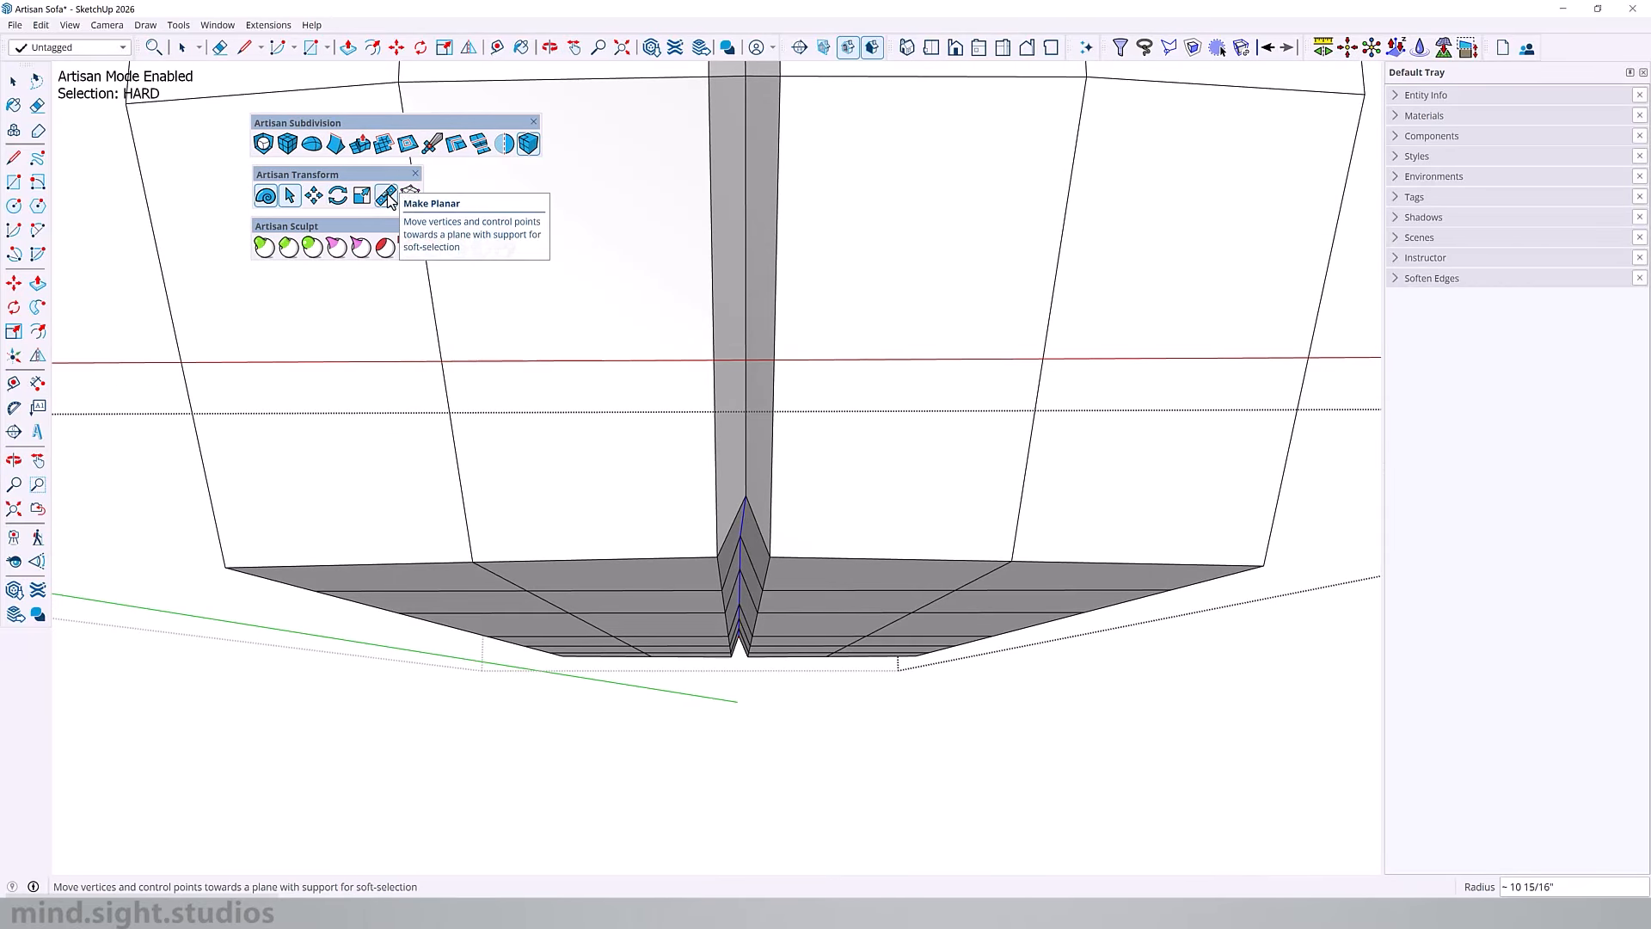
click(386, 196)
click(787, 574)
middle_drag(792, 578, 961, 486)
click(831, 541)
middle_drag(771, 553, 728, 595)
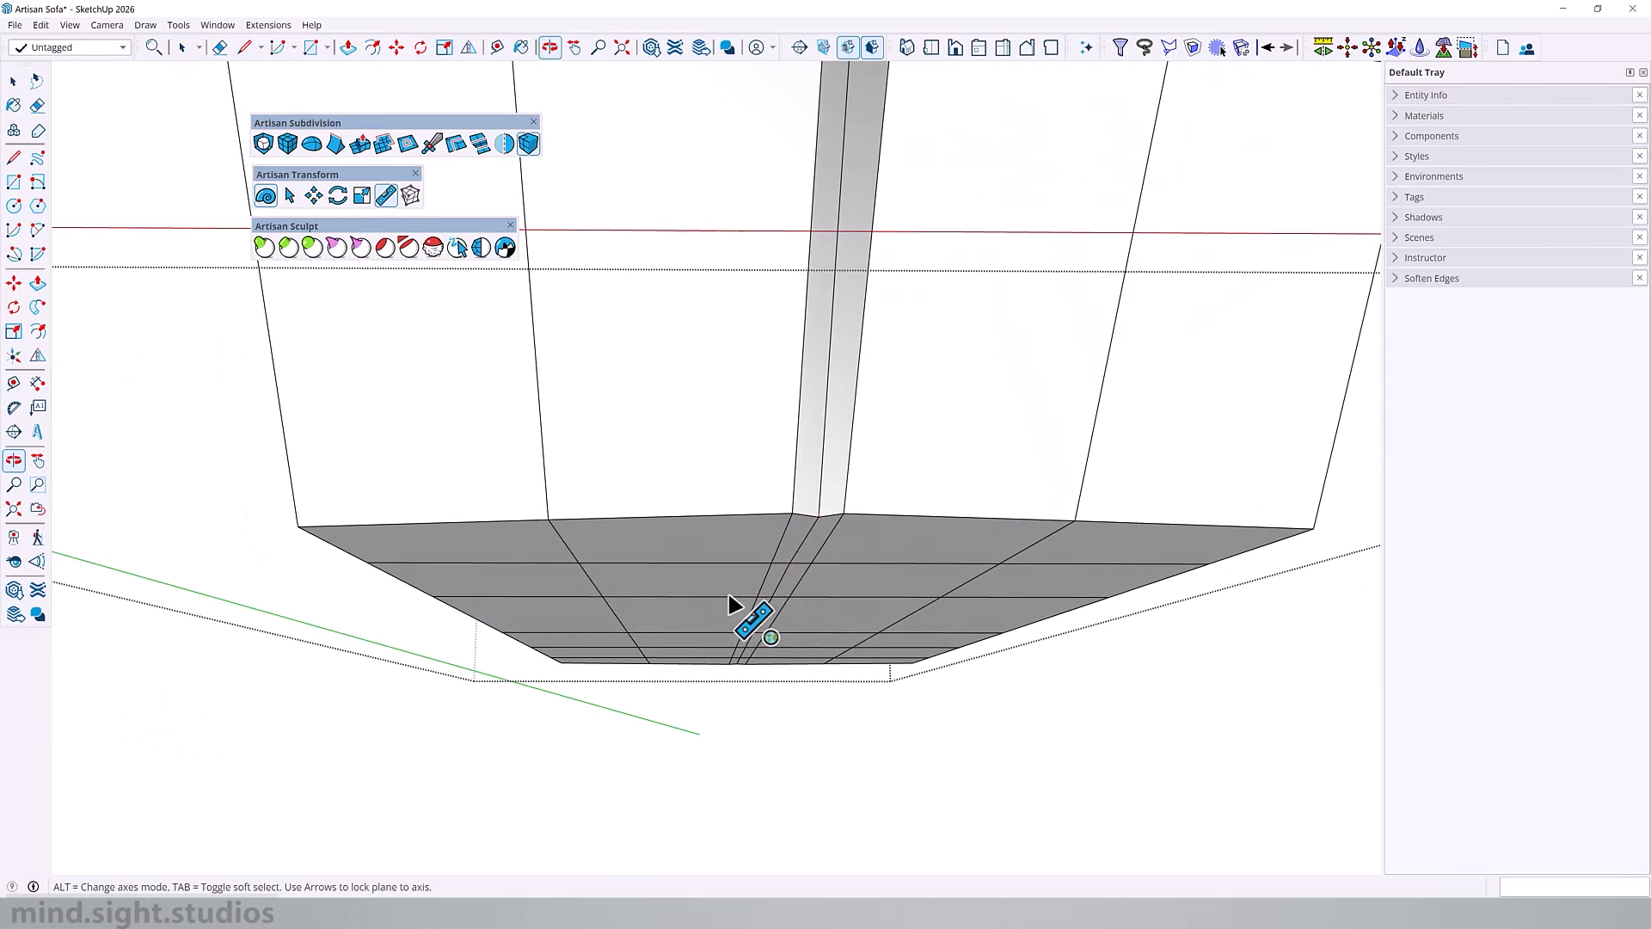
scroll(728, 595, down, 4)
key(space)
middle_drag(811, 424, 774, 509)
scroll(774, 509, down, 4)
click(774, 508)
Step: Open the middle seat cushion and insert an edge loop midway up its front, plus one close above and one close below
mouse_move(810, 251)
shift+middle_down()
mouse_move(777, 453)
mouse_move(630, 601)
mouse_move(826, 443)
shift+middle_up()
shift+middle_drag(826, 443, 940, 424)
scroll(940, 424, down, 2)
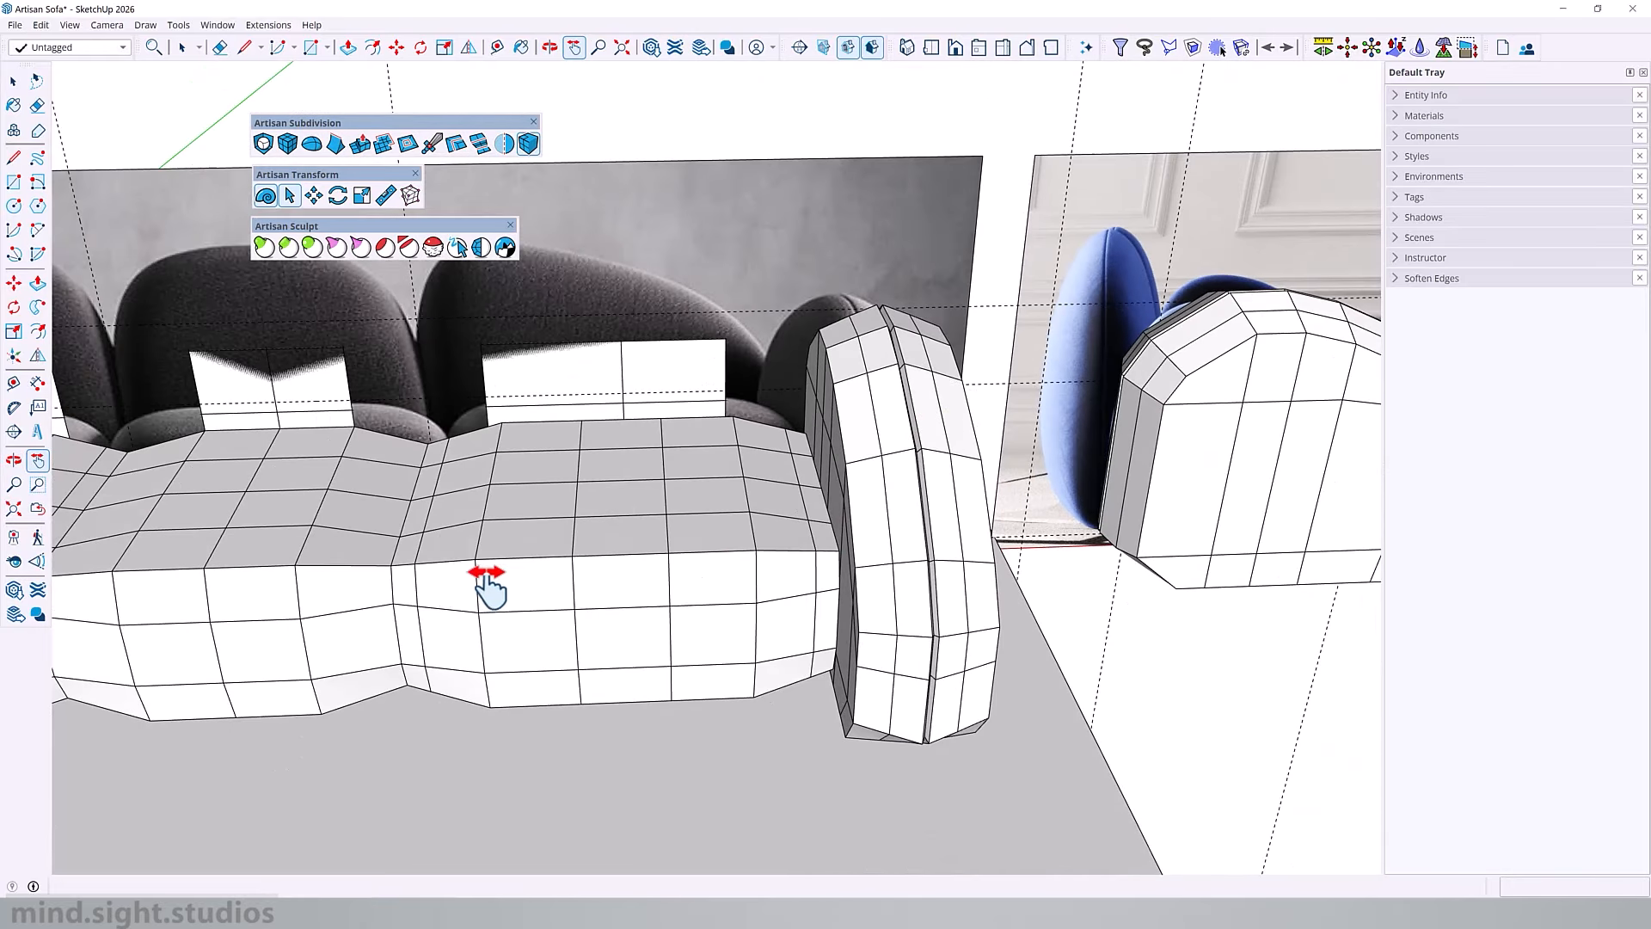
shift+middle_drag(303, 631, 553, 601)
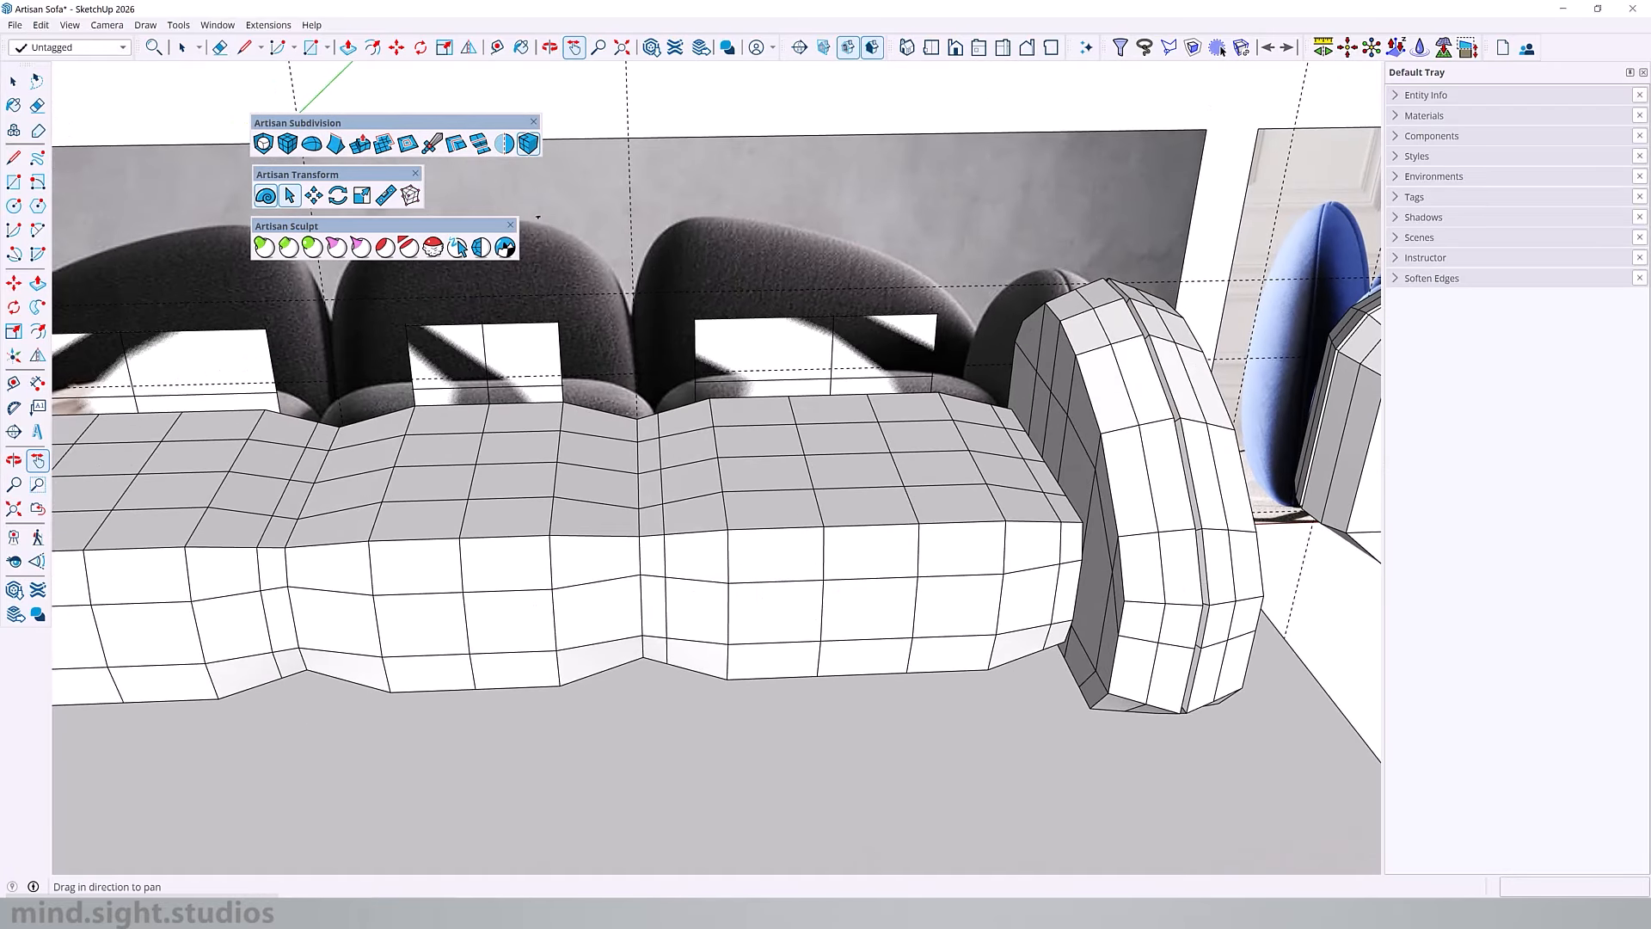
shift+middle_drag(924, 509, 1059, 516)
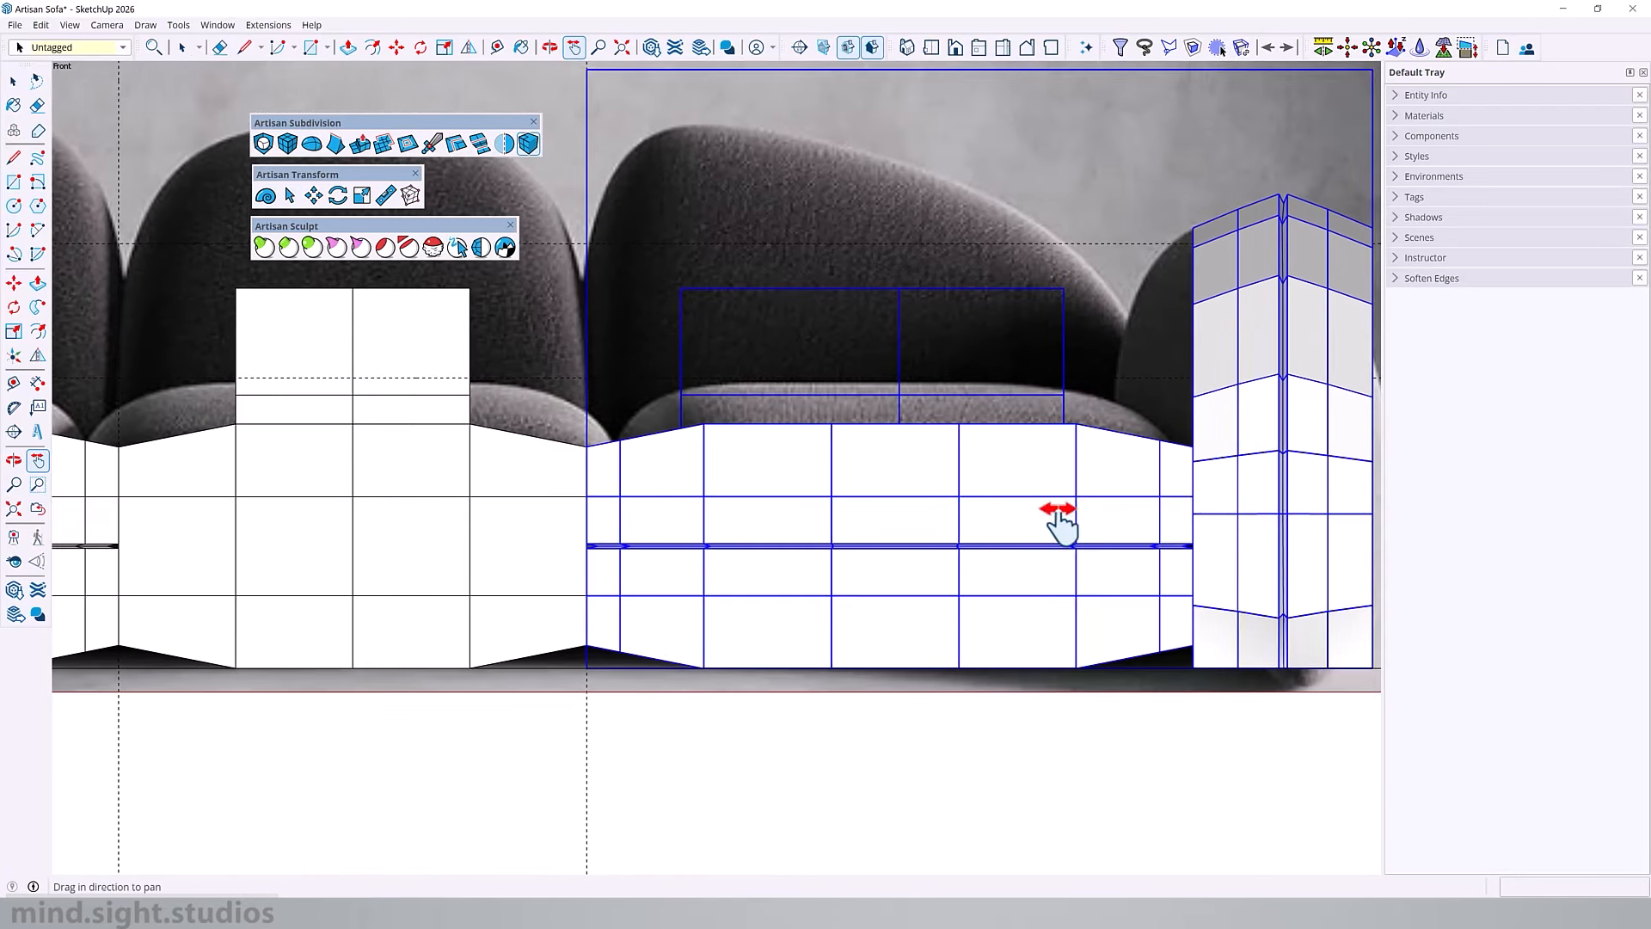
shift+middle_drag(707, 496, 1033, 511)
triple_click(664, 564)
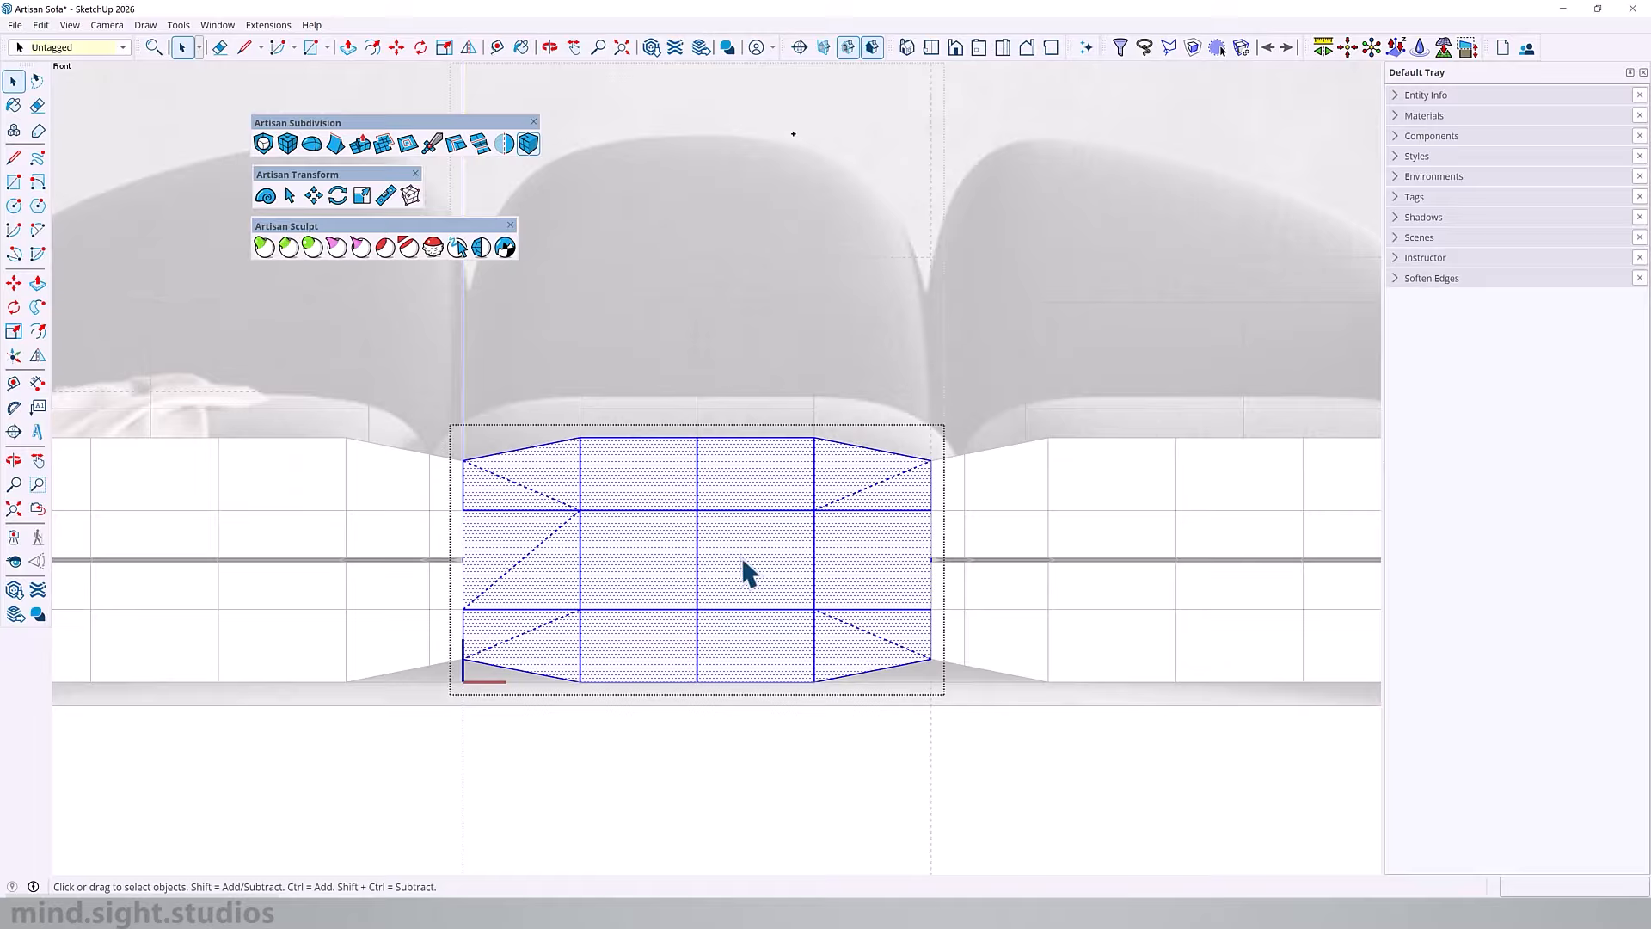
scroll(743, 560, up, 1)
click(456, 143)
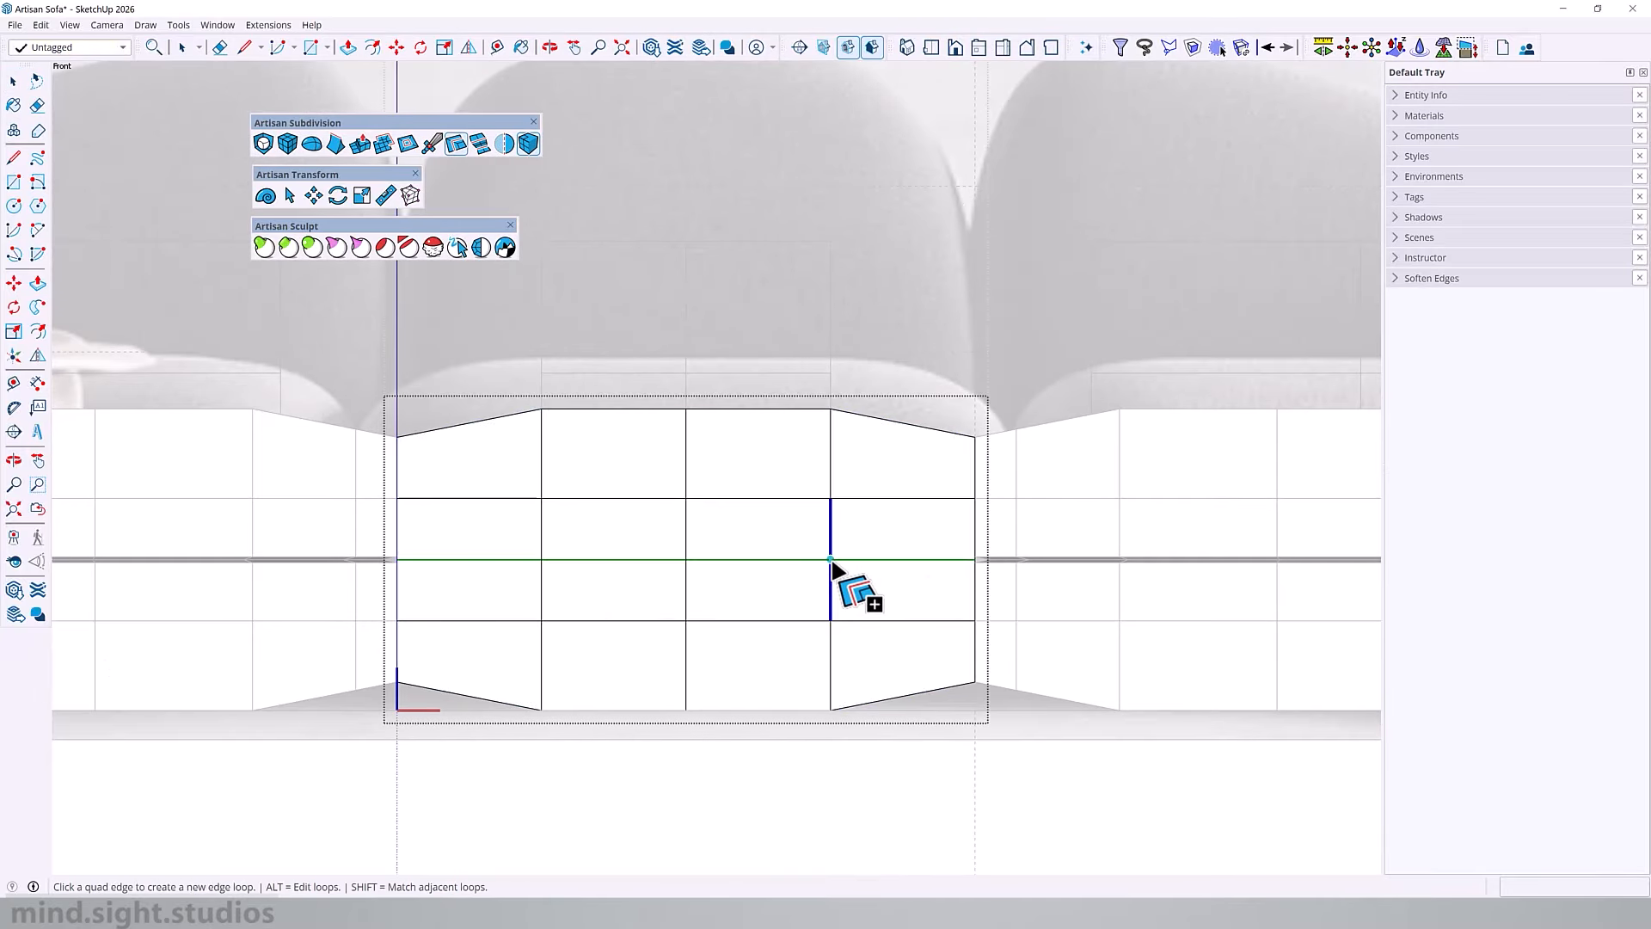
scroll(831, 560, up, 3)
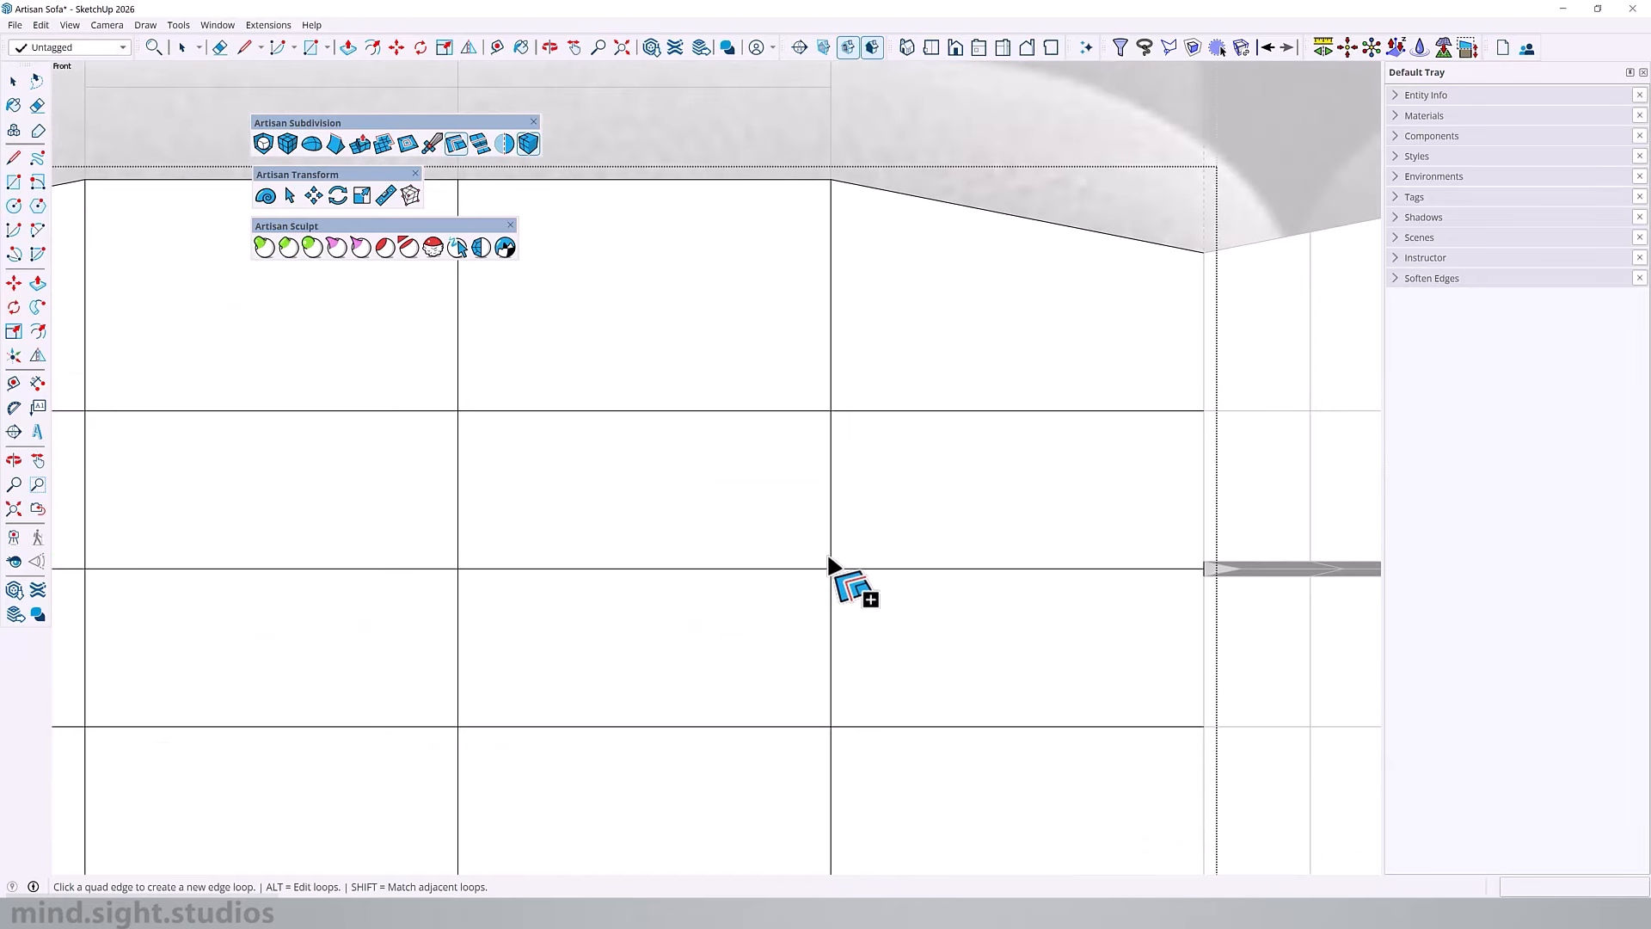
click(828, 558)
click(832, 581)
Step: Select the middle seat cushion's centre edge loop and move it inward along vertex normals about 1 1/16" to form a crease
click(288, 197)
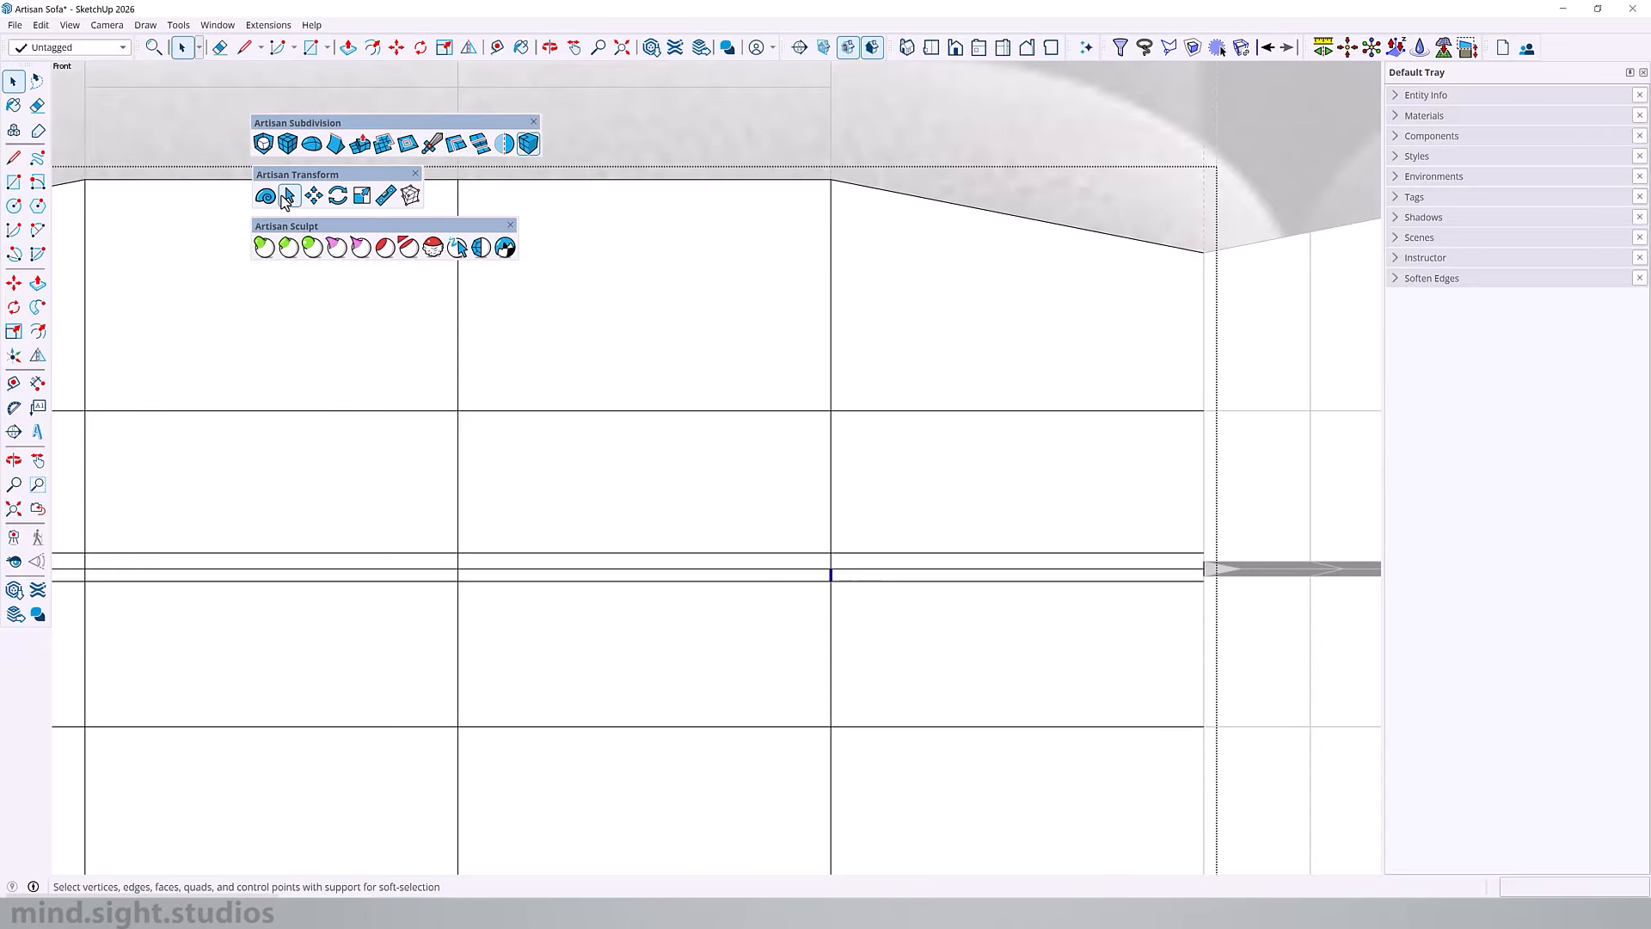
click(287, 196)
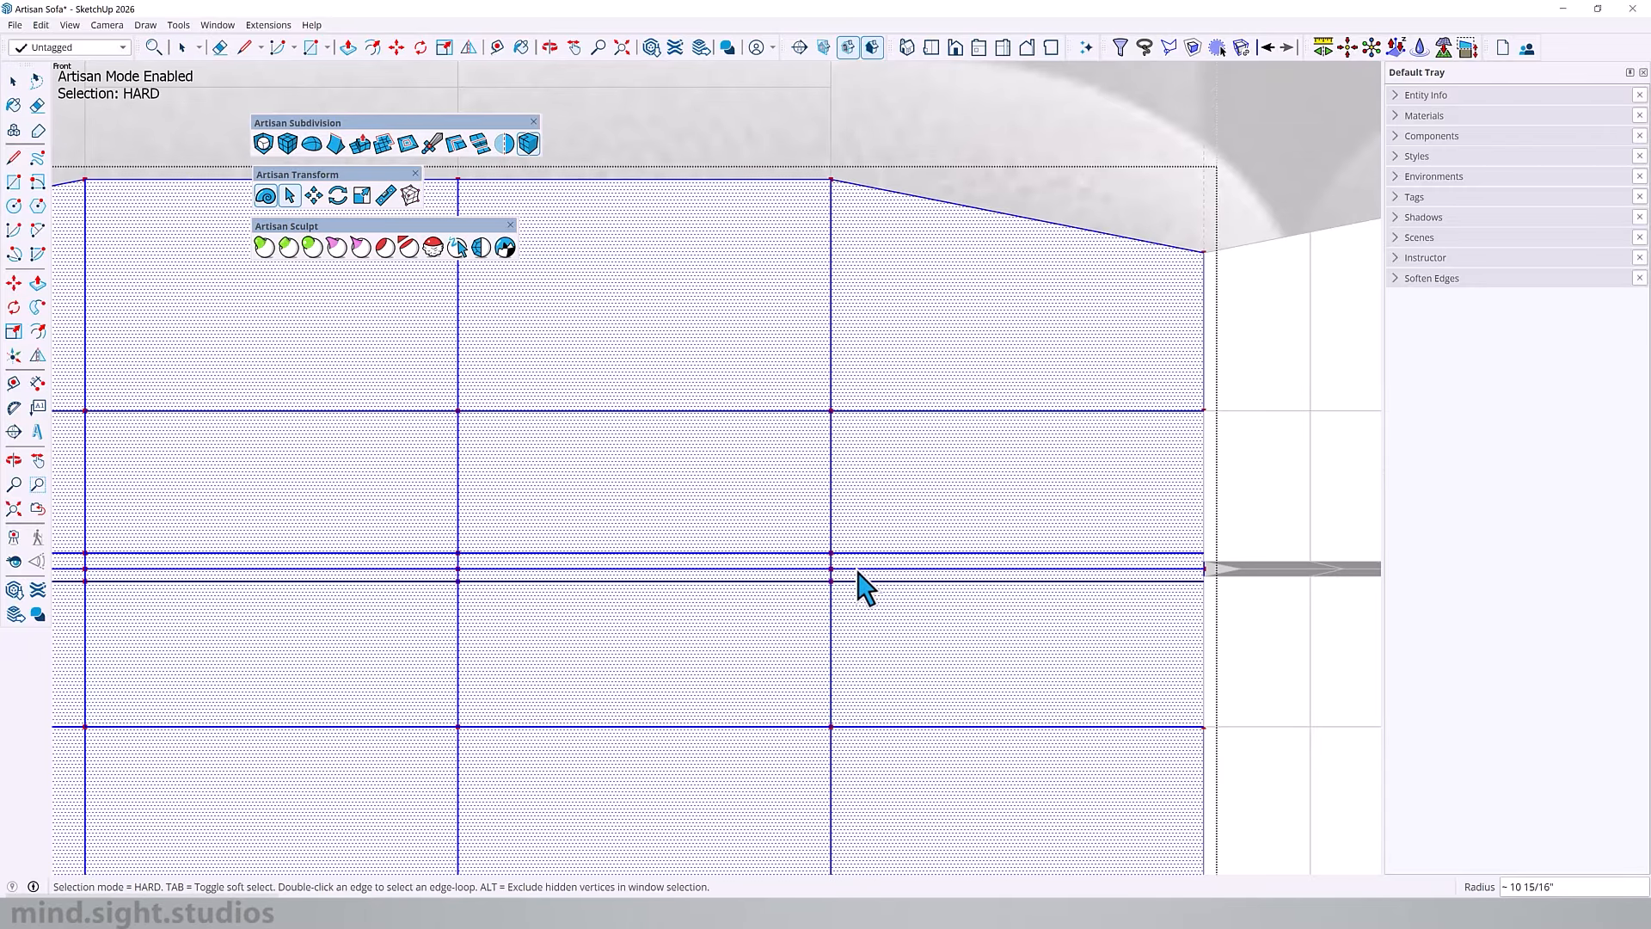
double_click(858, 569)
scroll(983, 550, down, 2)
key(m)
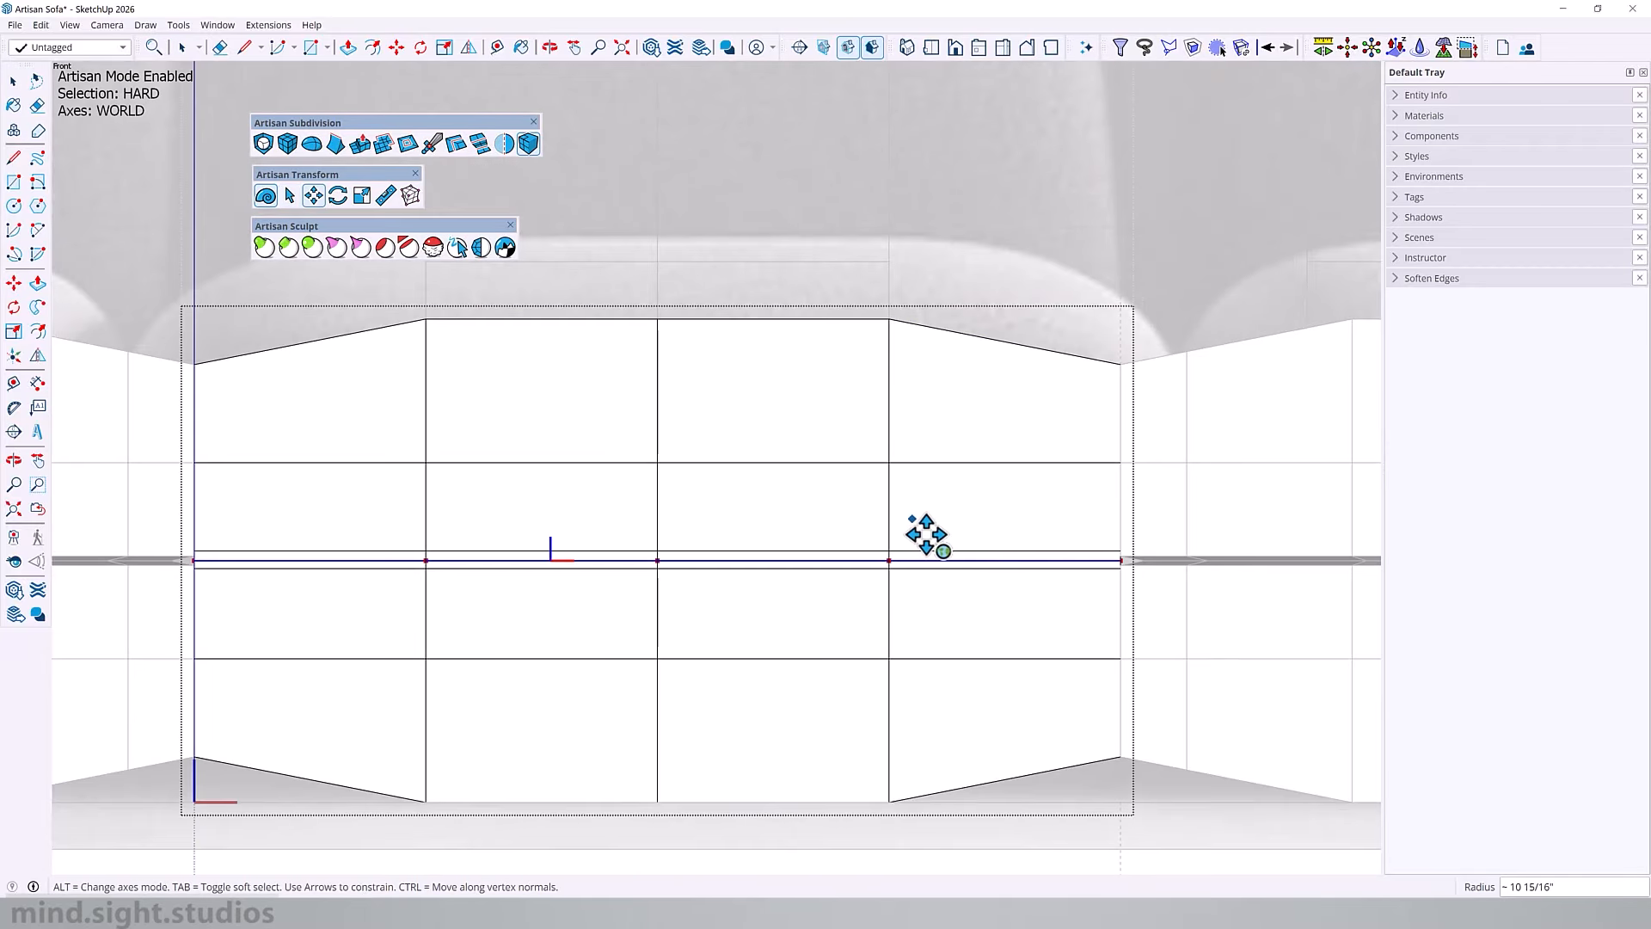
click(893, 499)
key(ctrl)
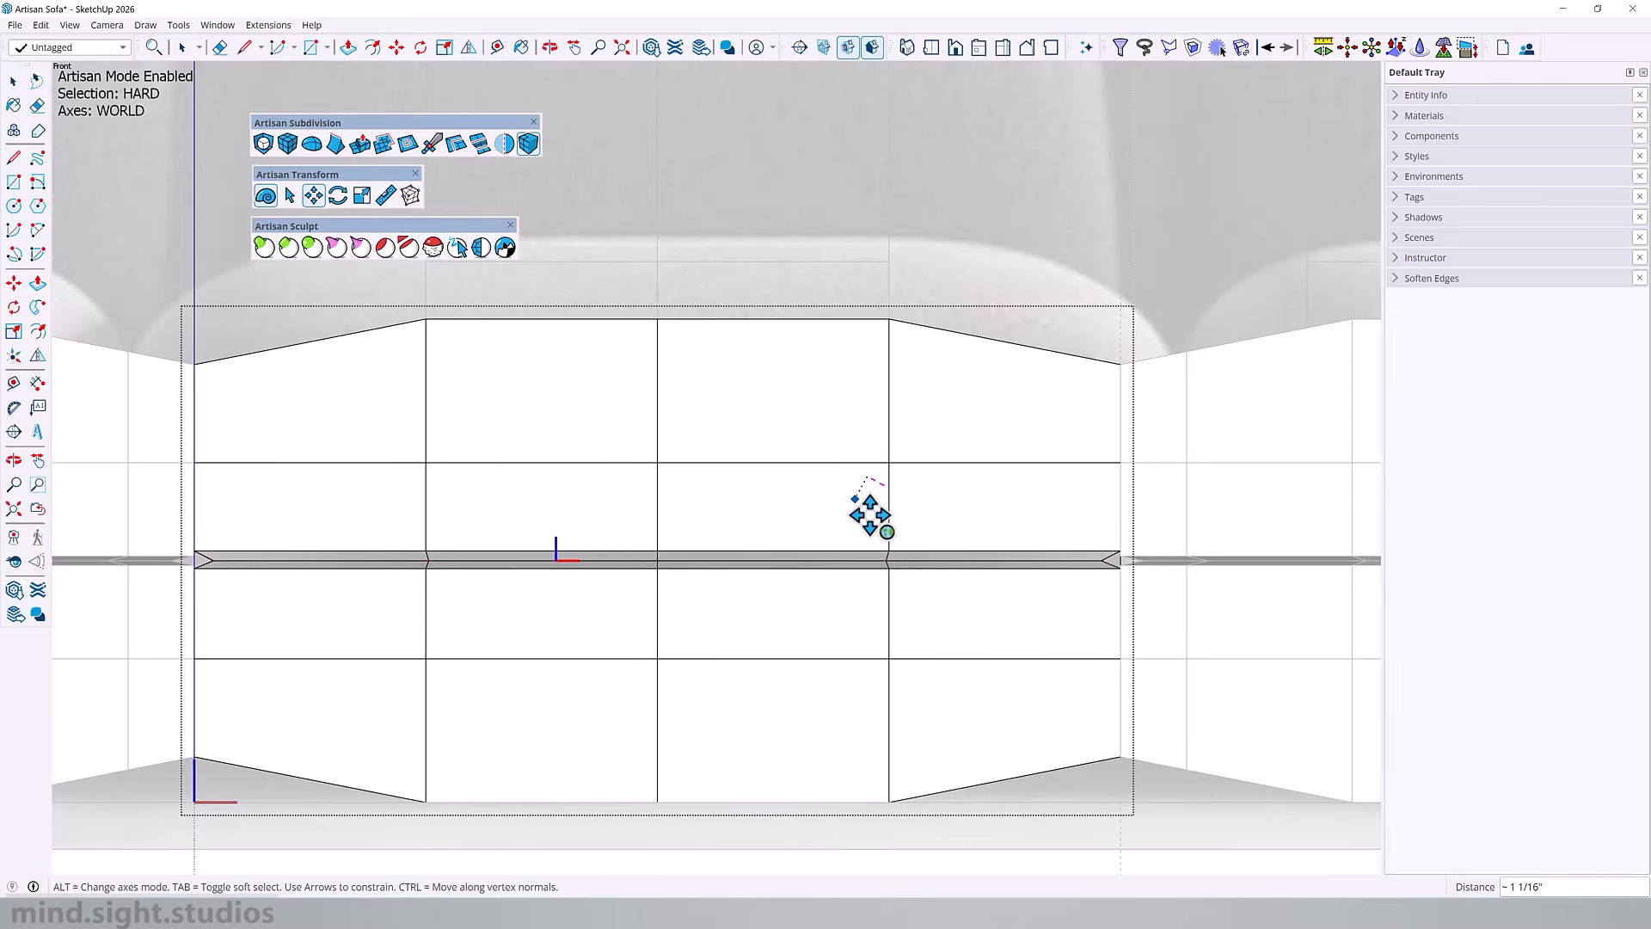
click(870, 515)
Step: Delete the grey sofa reference photo standing in front of the back cushions
middle_drag(317, 547, 542, 494)
click(689, 268)
key(Delete)
Step: Open an end back cushion, insert edge loops close to both sides of its centre edge, and sink that edge to form a crease
middle_drag(690, 268, 800, 472)
scroll(675, 489, up, 3)
double_click(797, 471)
triple_click(797, 470)
click(462, 149)
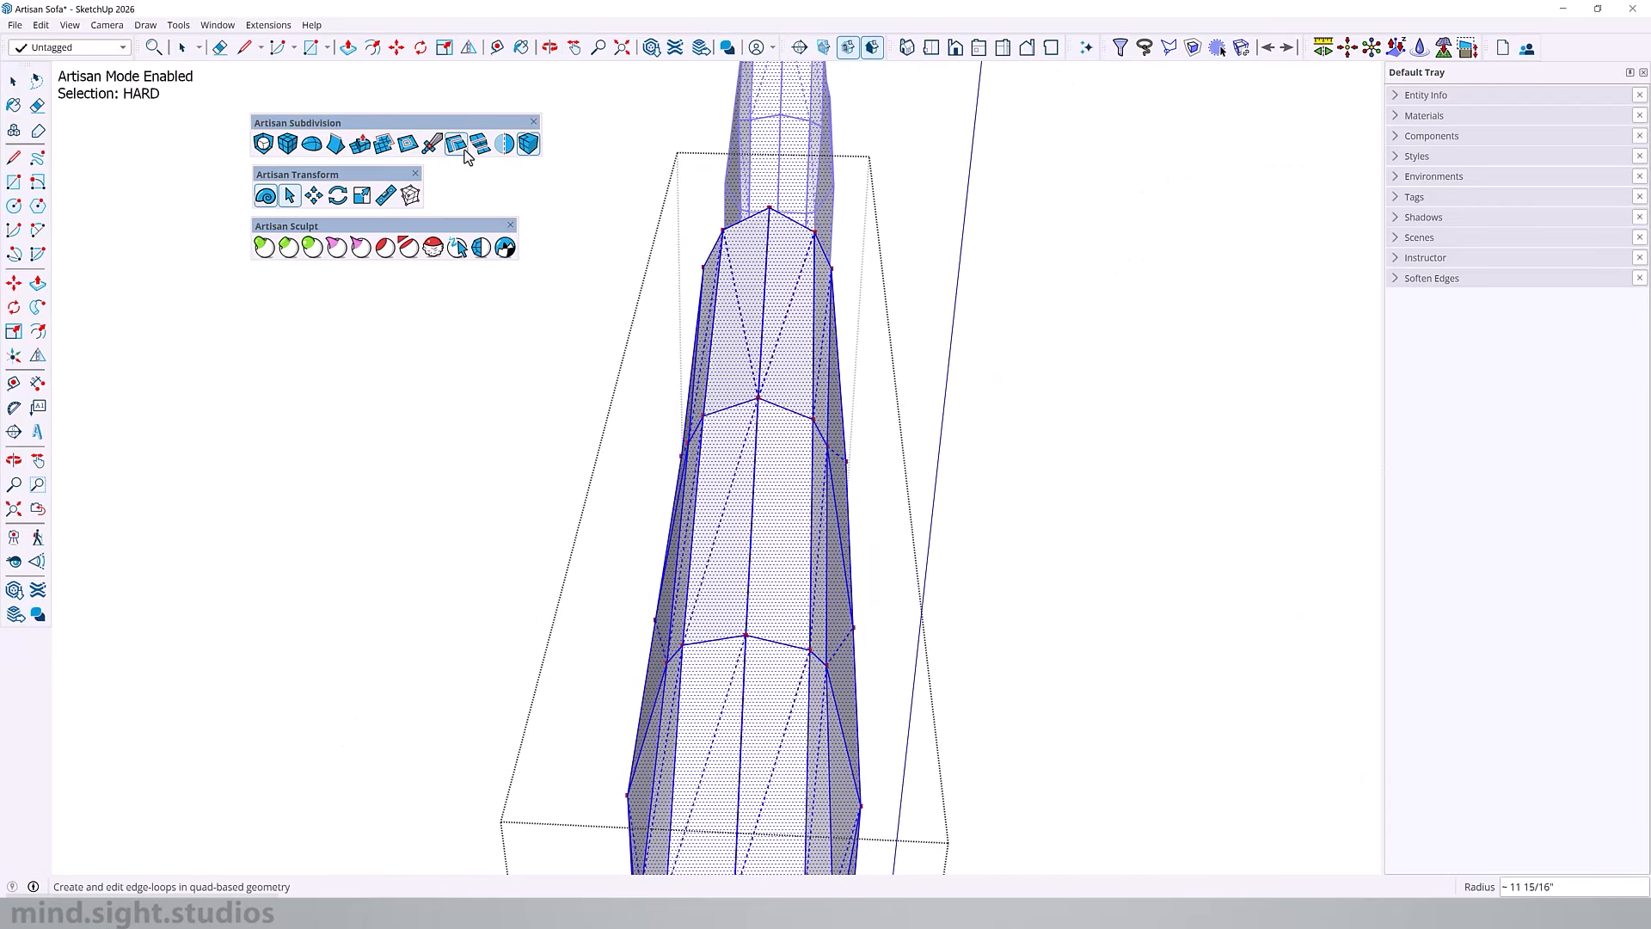
click(767, 400)
scroll(767, 400, up, 1)
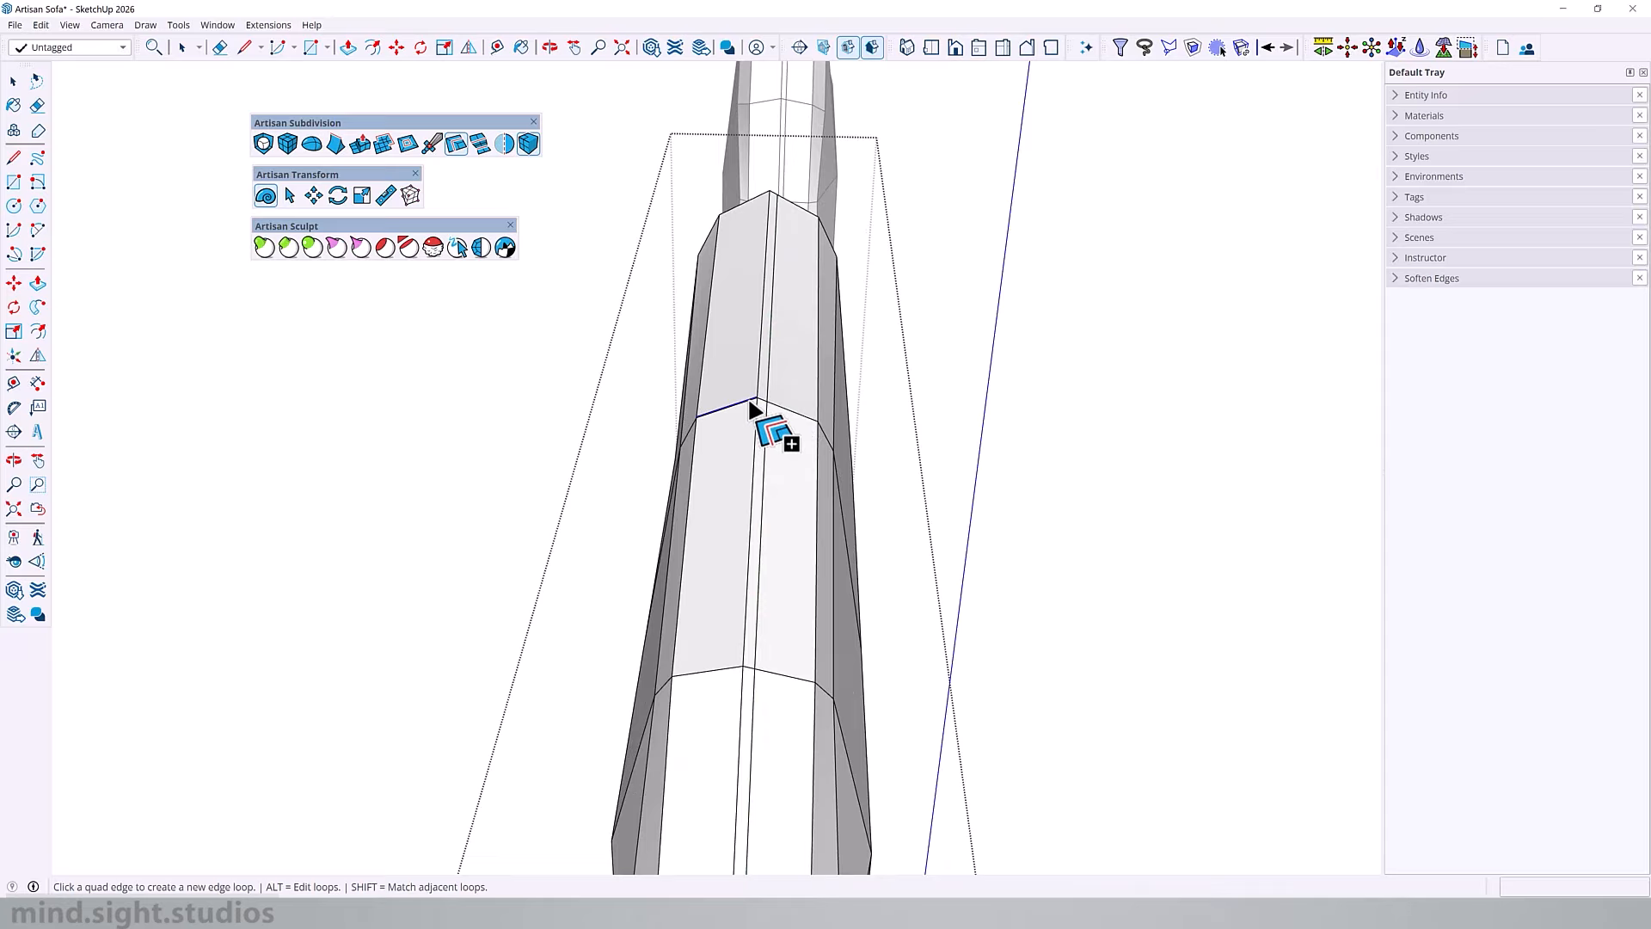
click(751, 404)
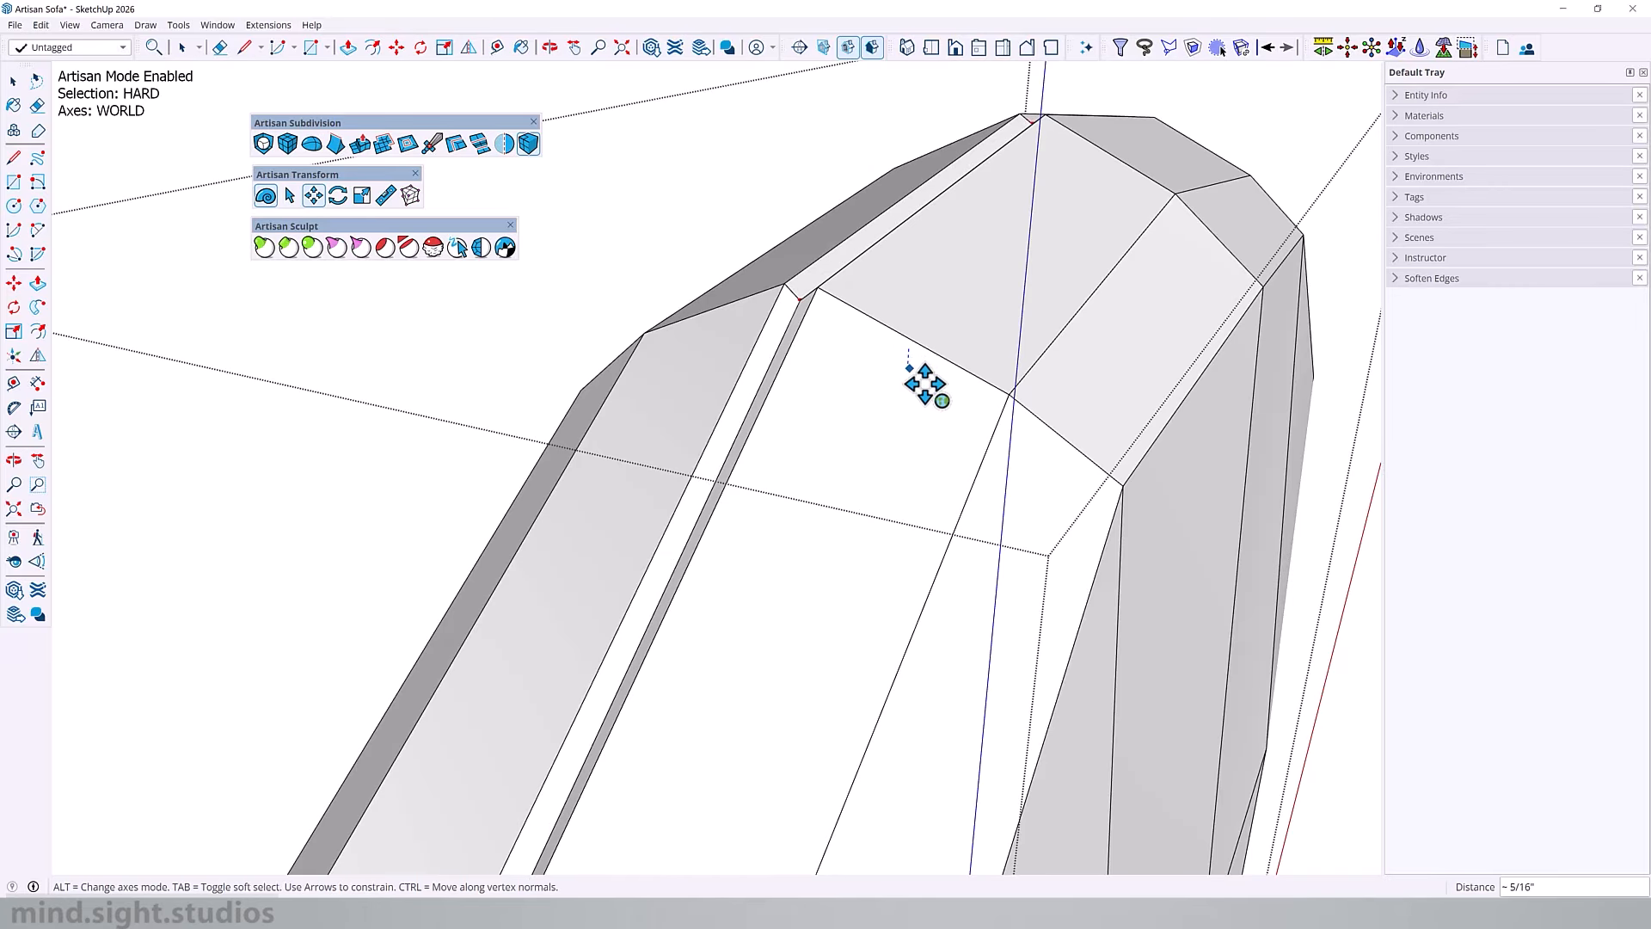
drag(909, 367, 916, 318)
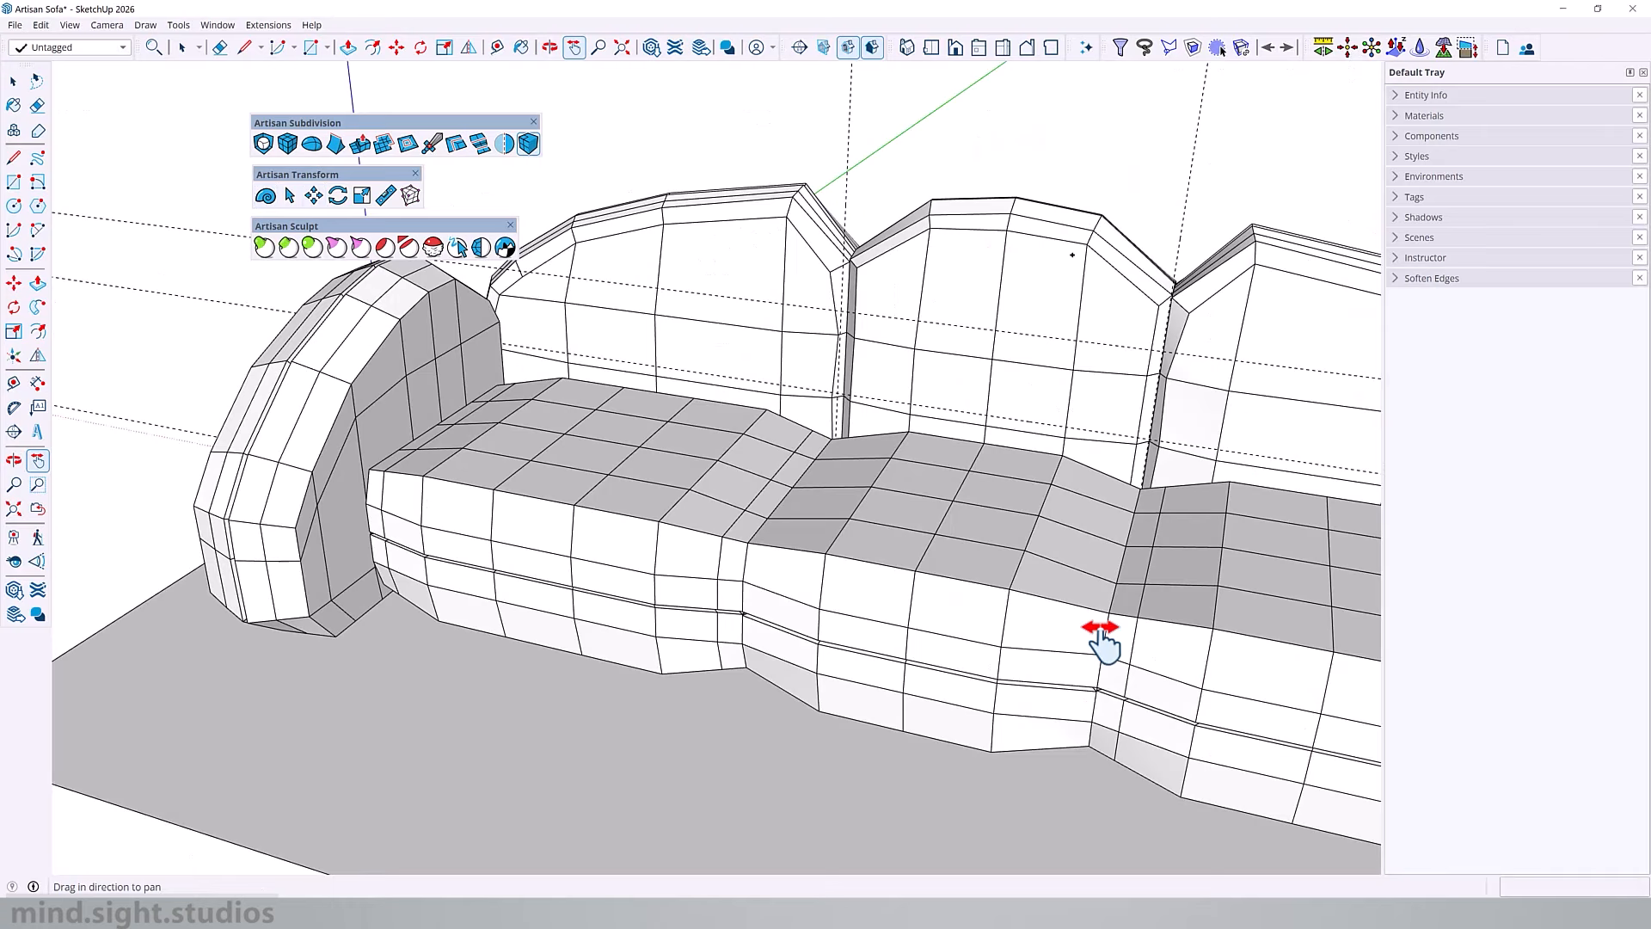
scroll(1098, 634, up, 2)
shift+middle_drag(936, 633, 1008, 618)
scroll(574, 494, down, 1)
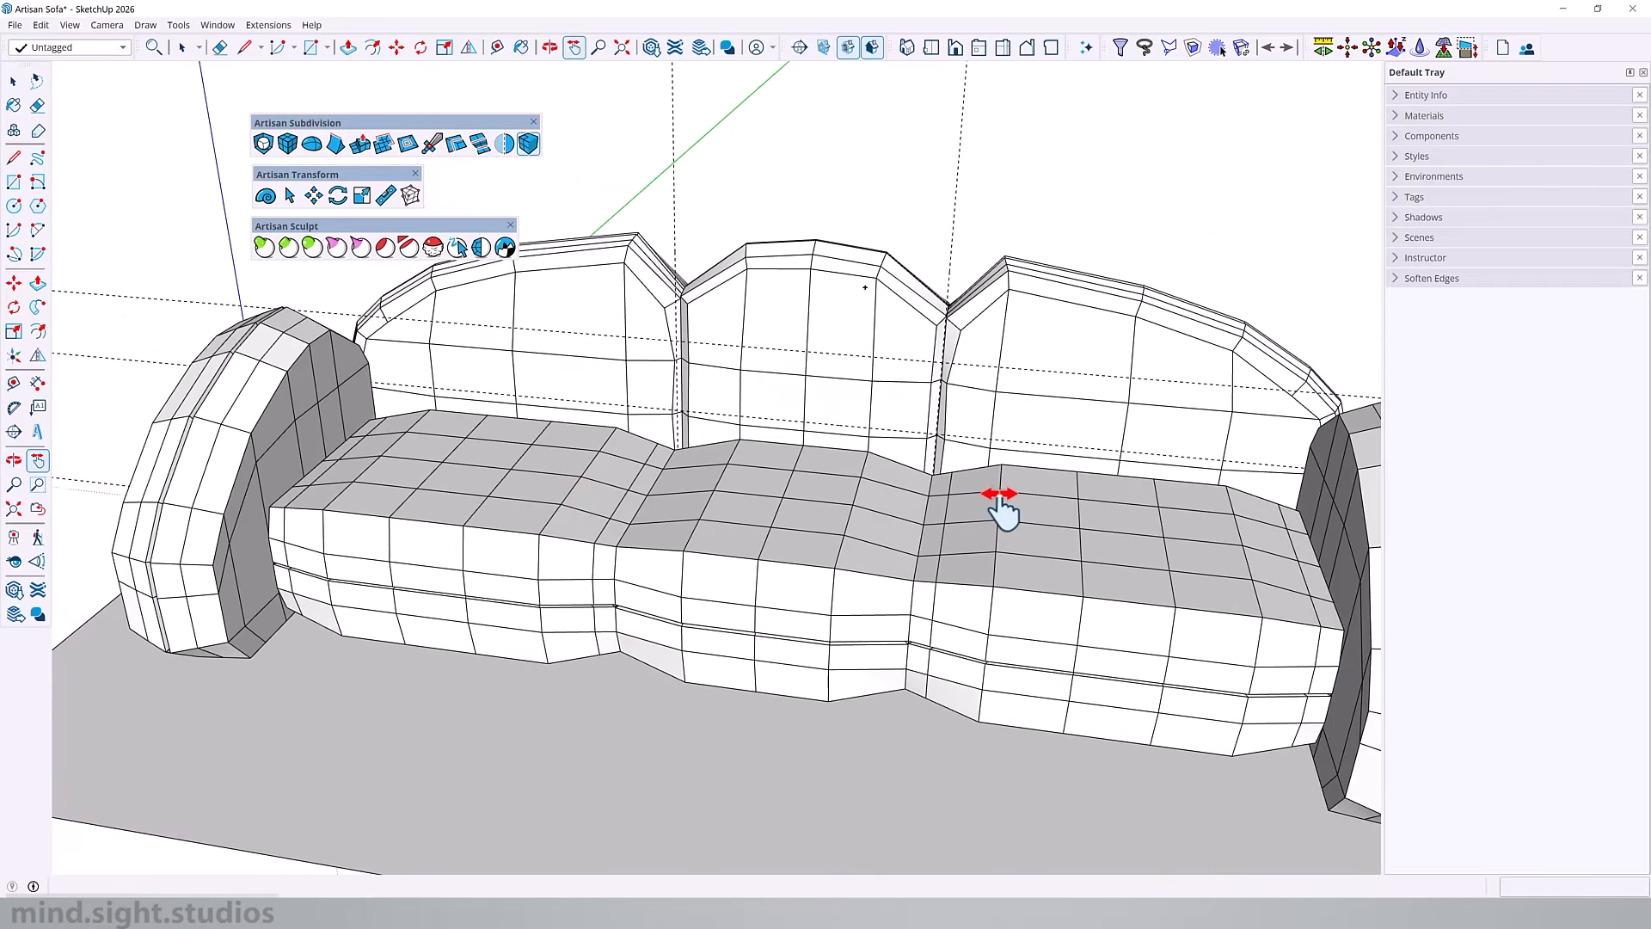
shift+middle_drag(1075, 527, 988, 542)
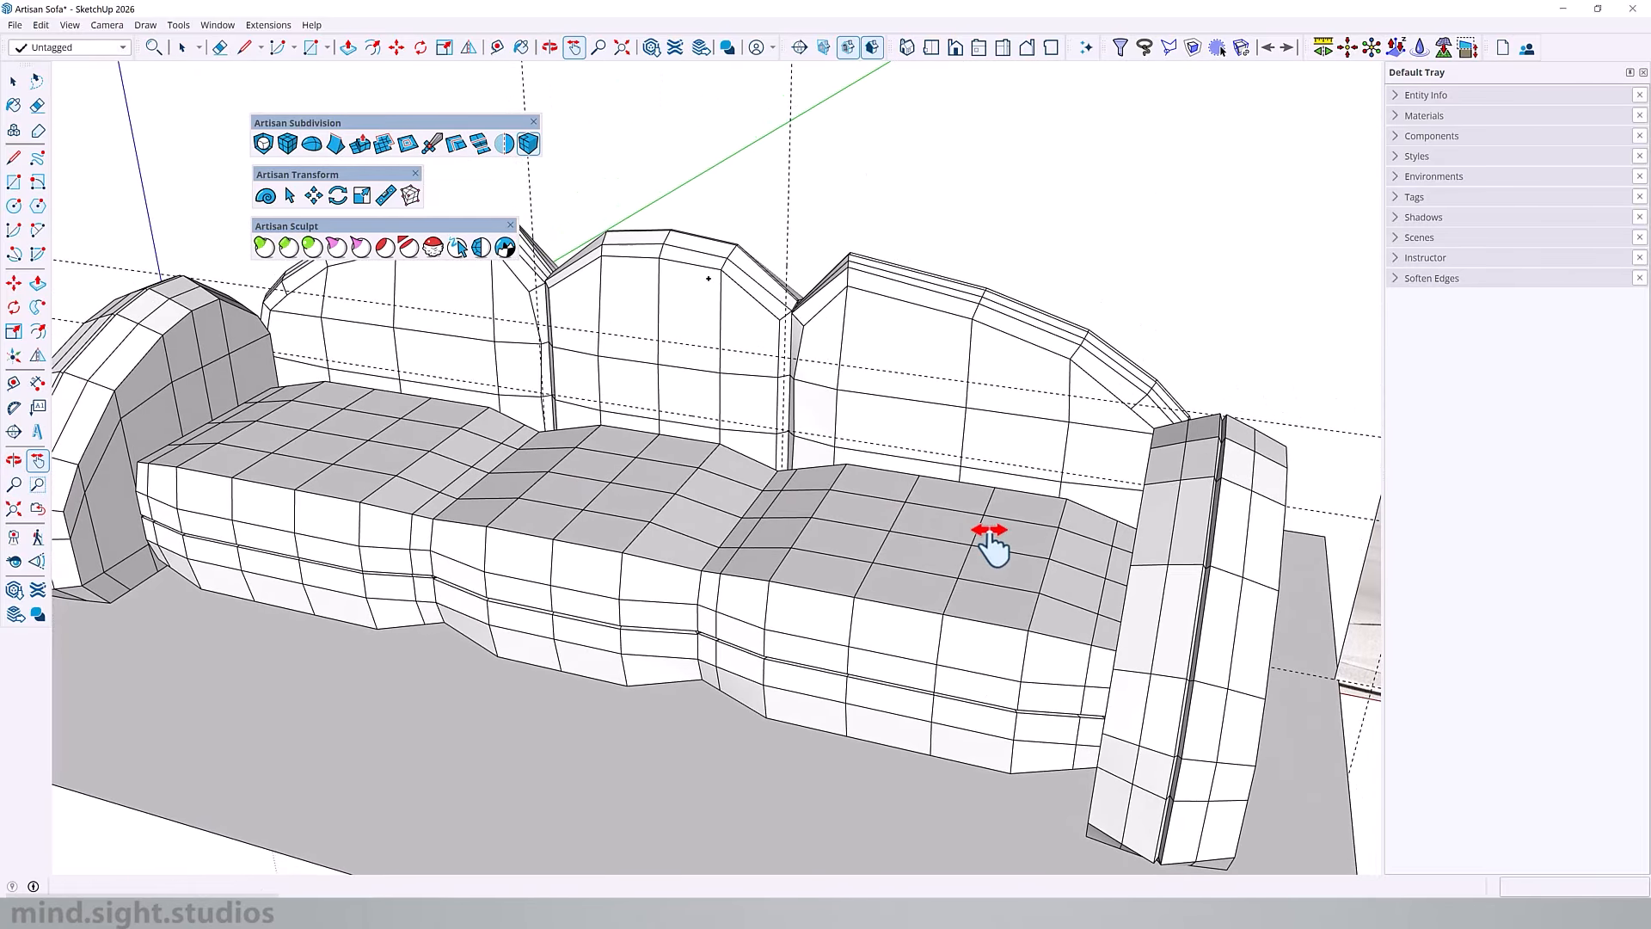
shift+middle_drag(979, 632, 903, 586)
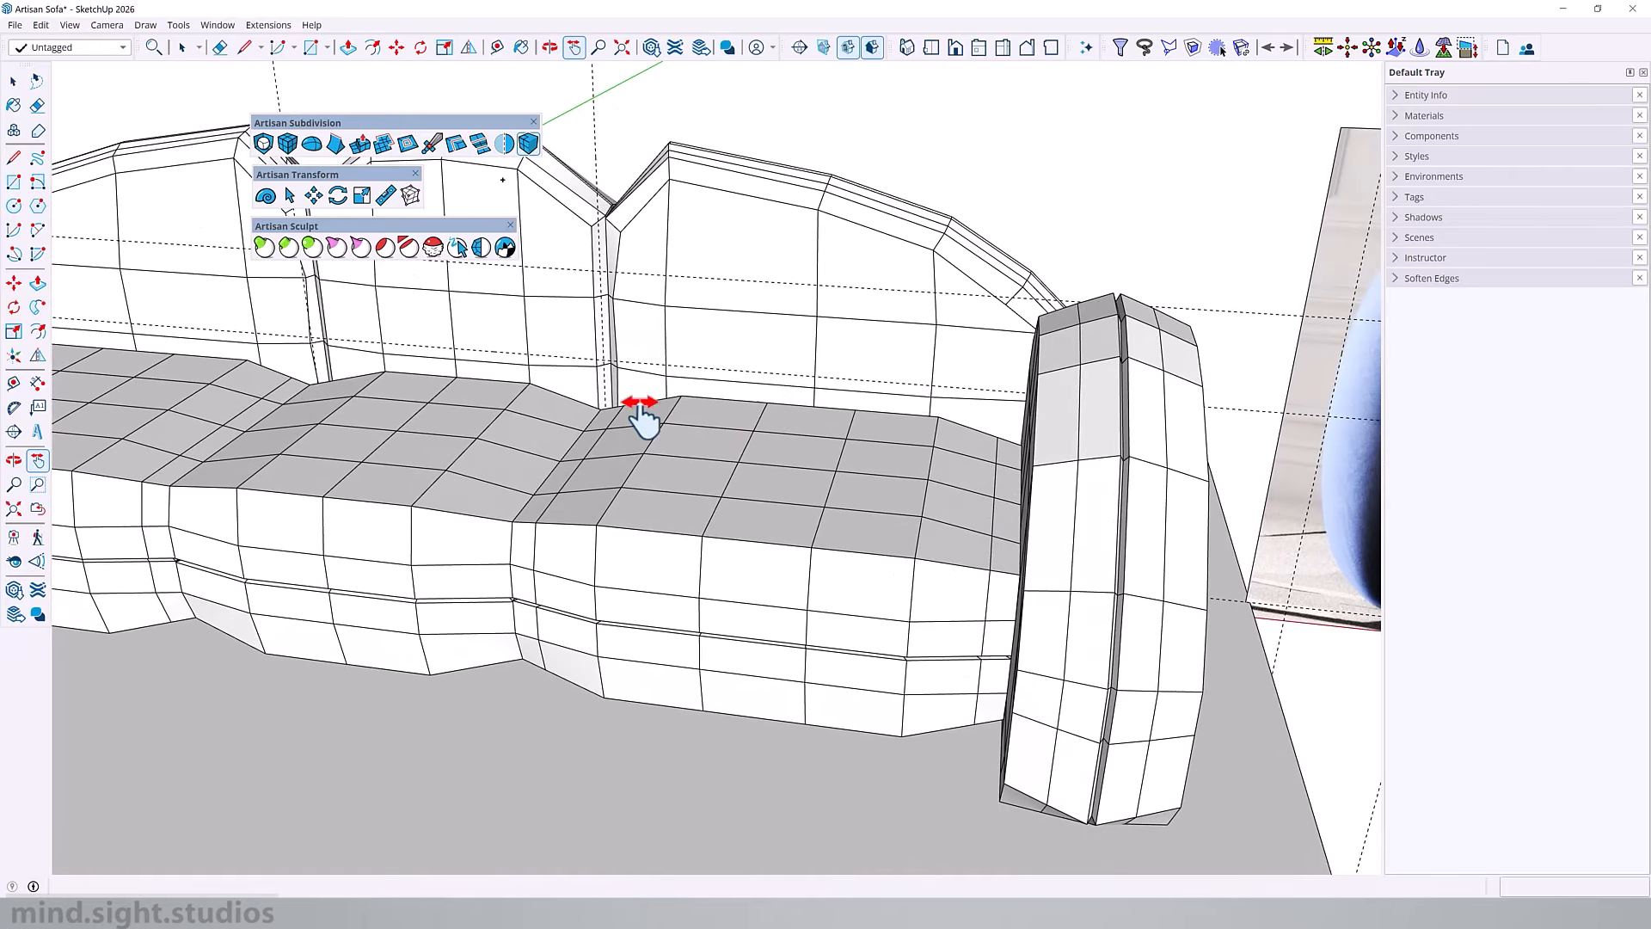
Step: Open the end seat cushion and start Artisan's Subdivide and Smooth on all of its geometry
key(space)
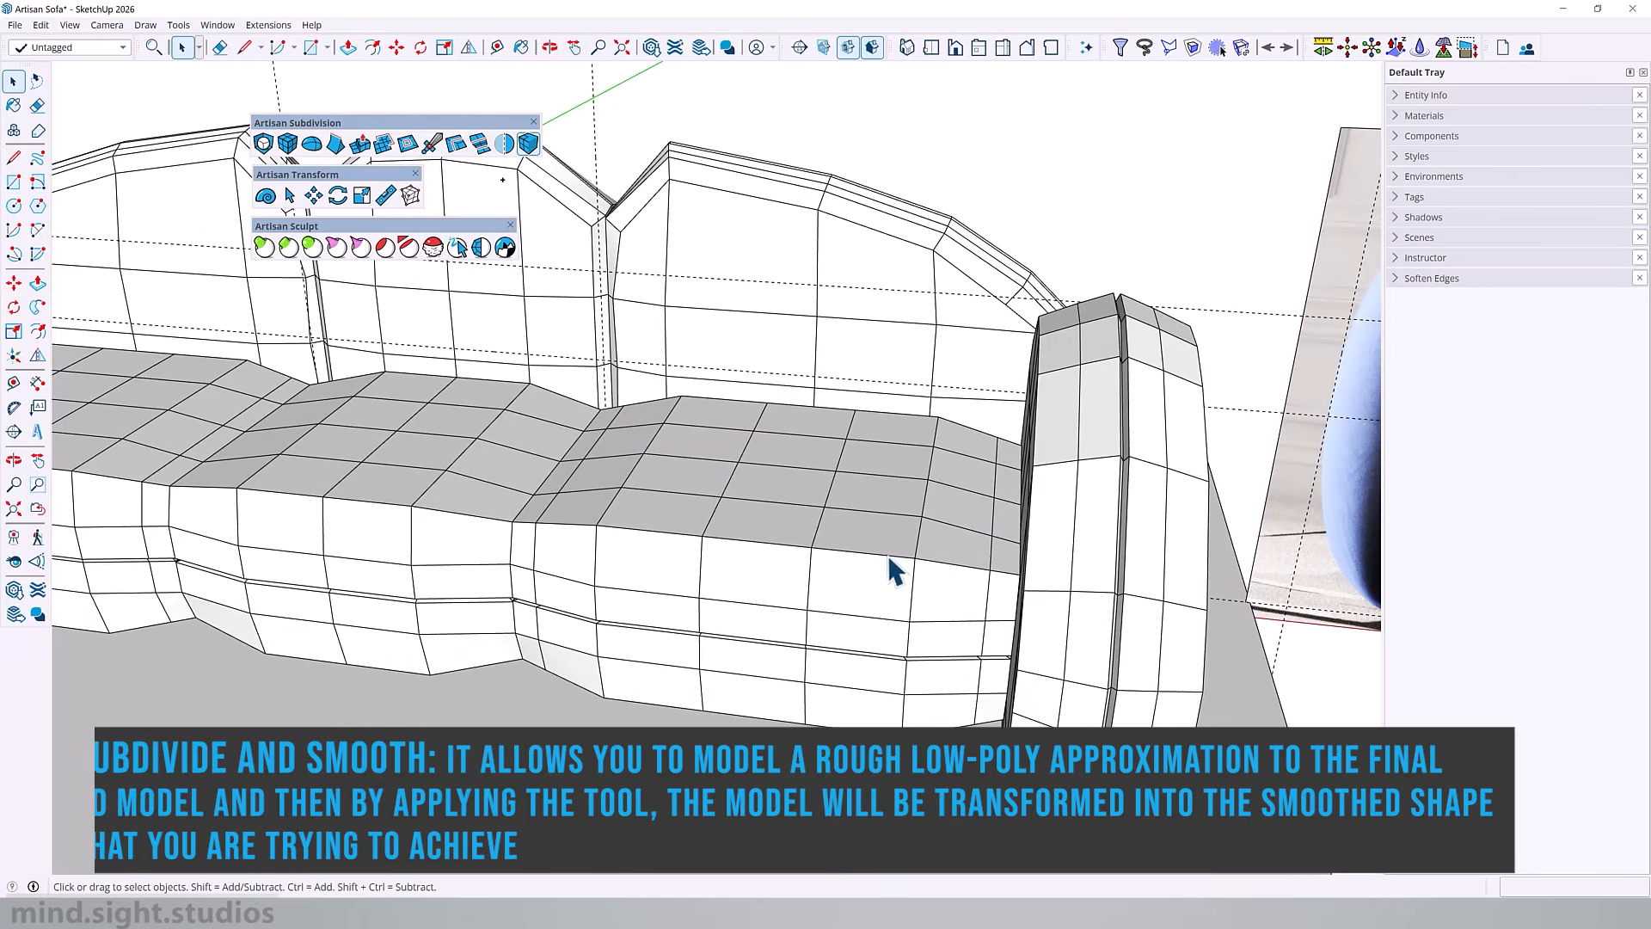
double_click(817, 529)
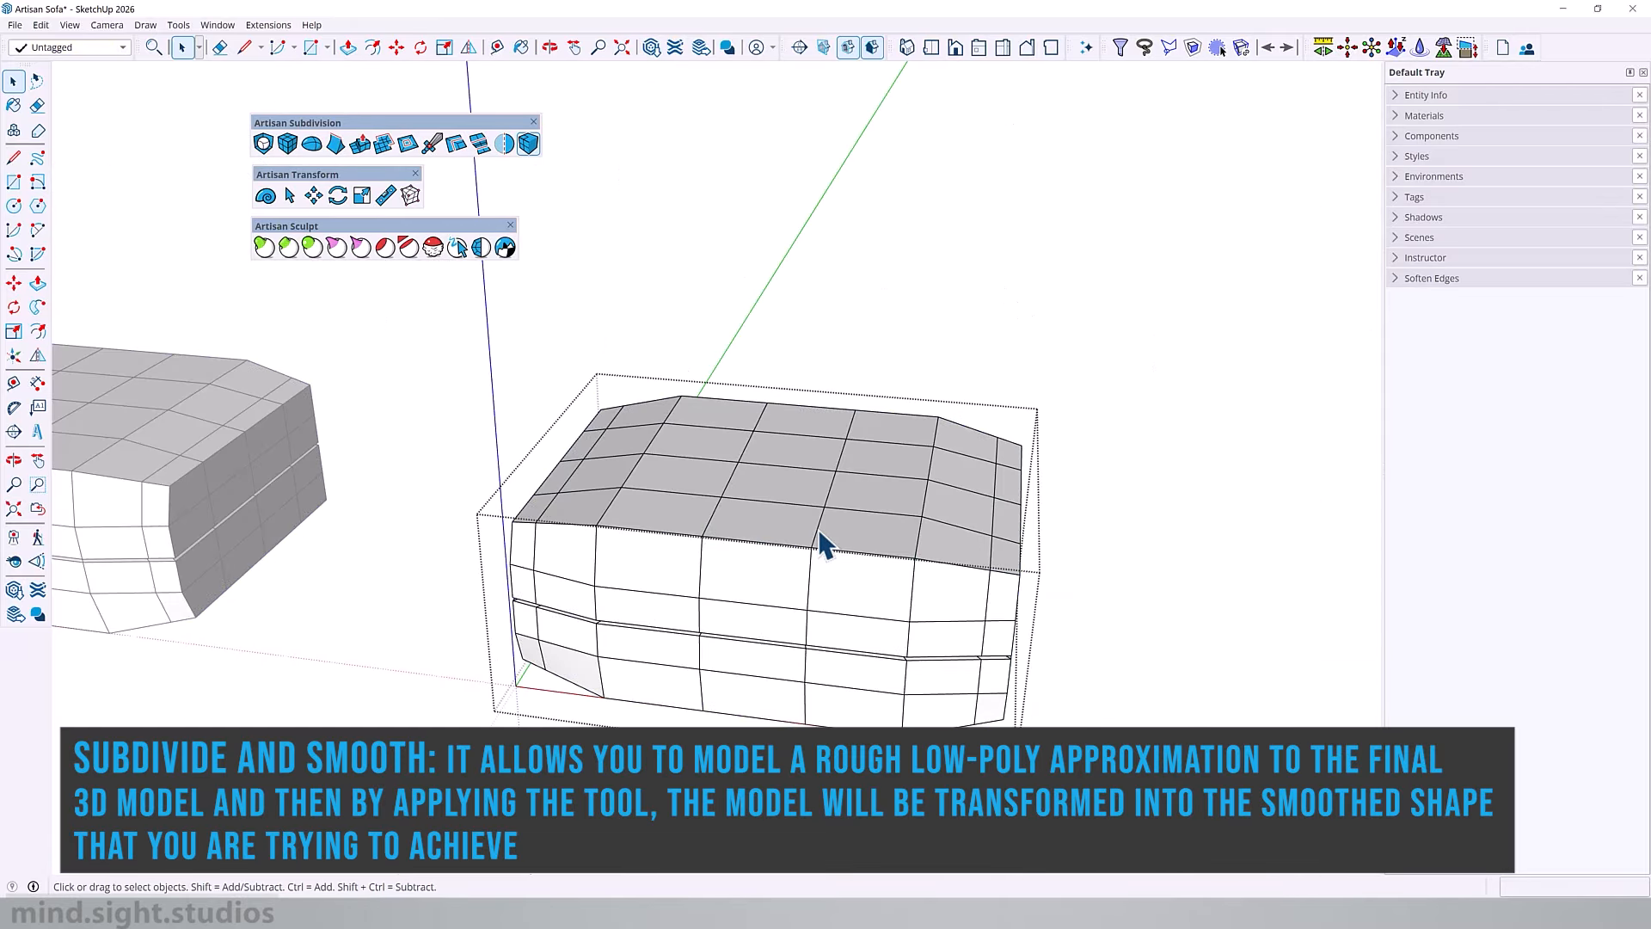
key(ctrl+a)
click(264, 144)
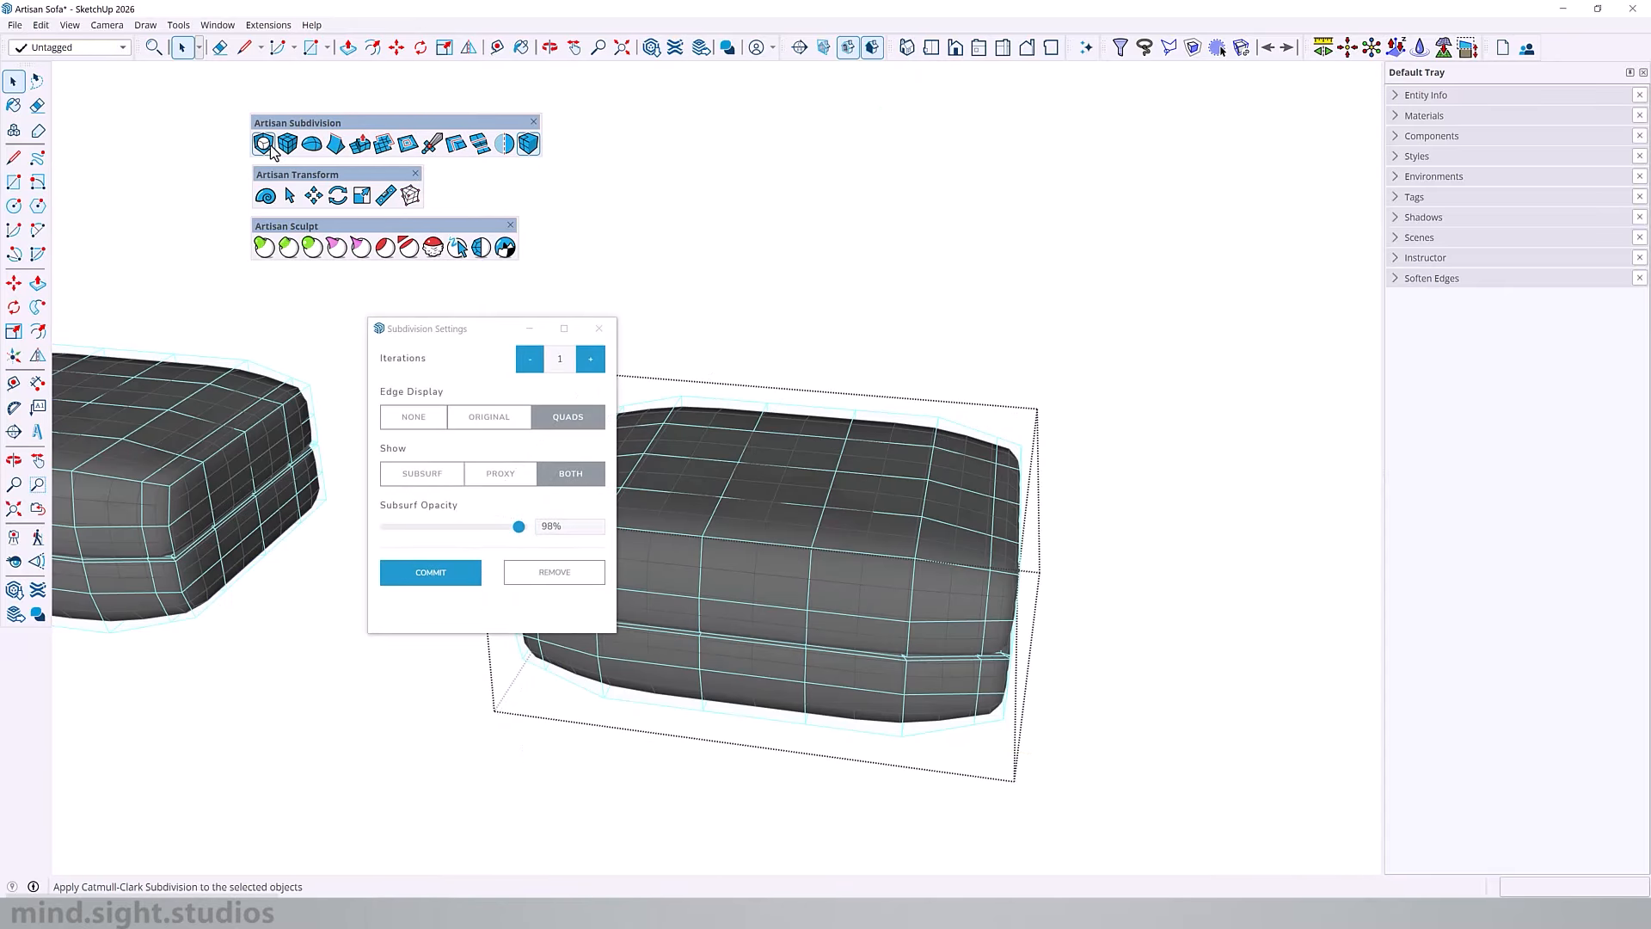
middle_drag(841, 590, 654, 537)
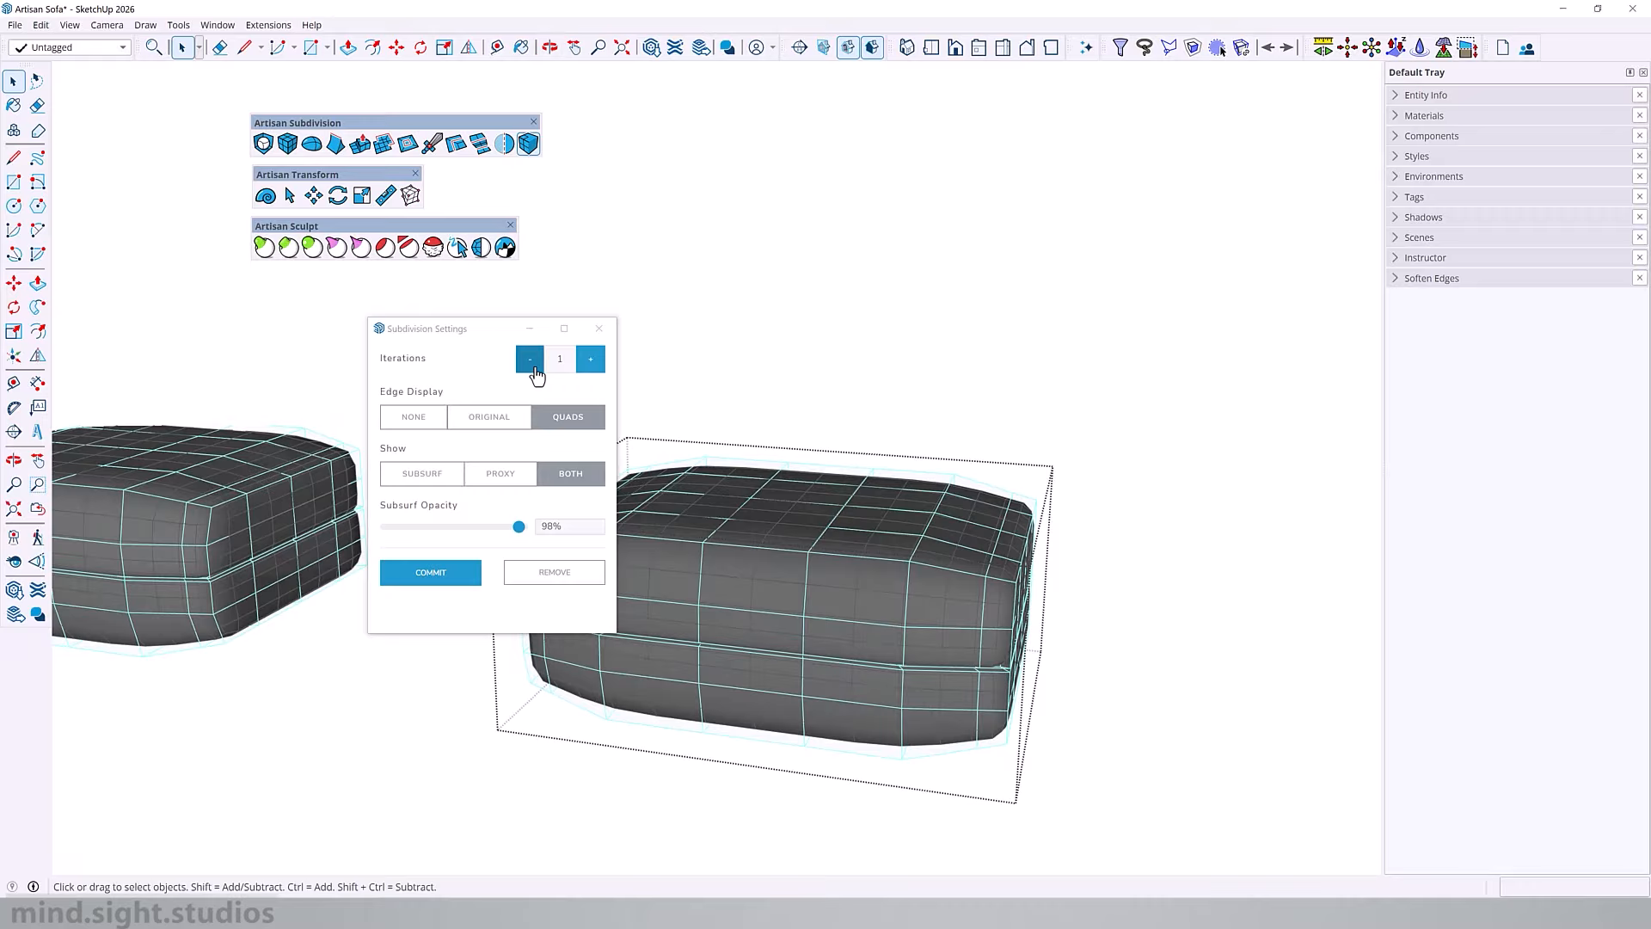
Step: Compare the Original, None and Quads edge displays, plus the Subsurf and Proxy views, in the cushion's subdivision preview
click(503, 419)
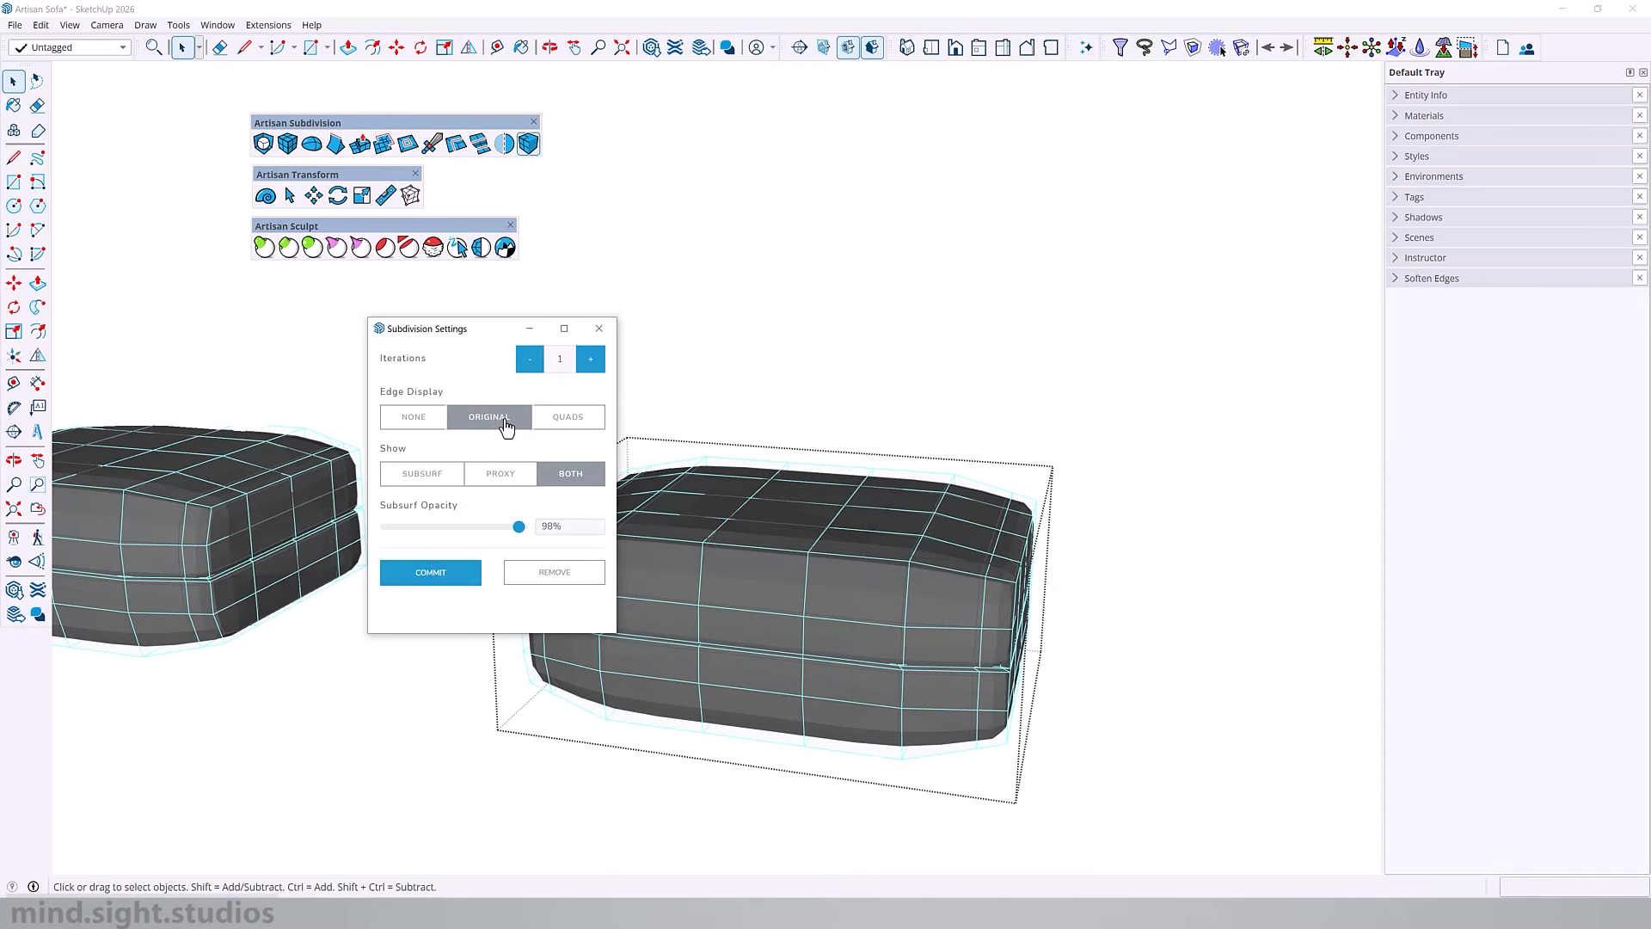
click(432, 427)
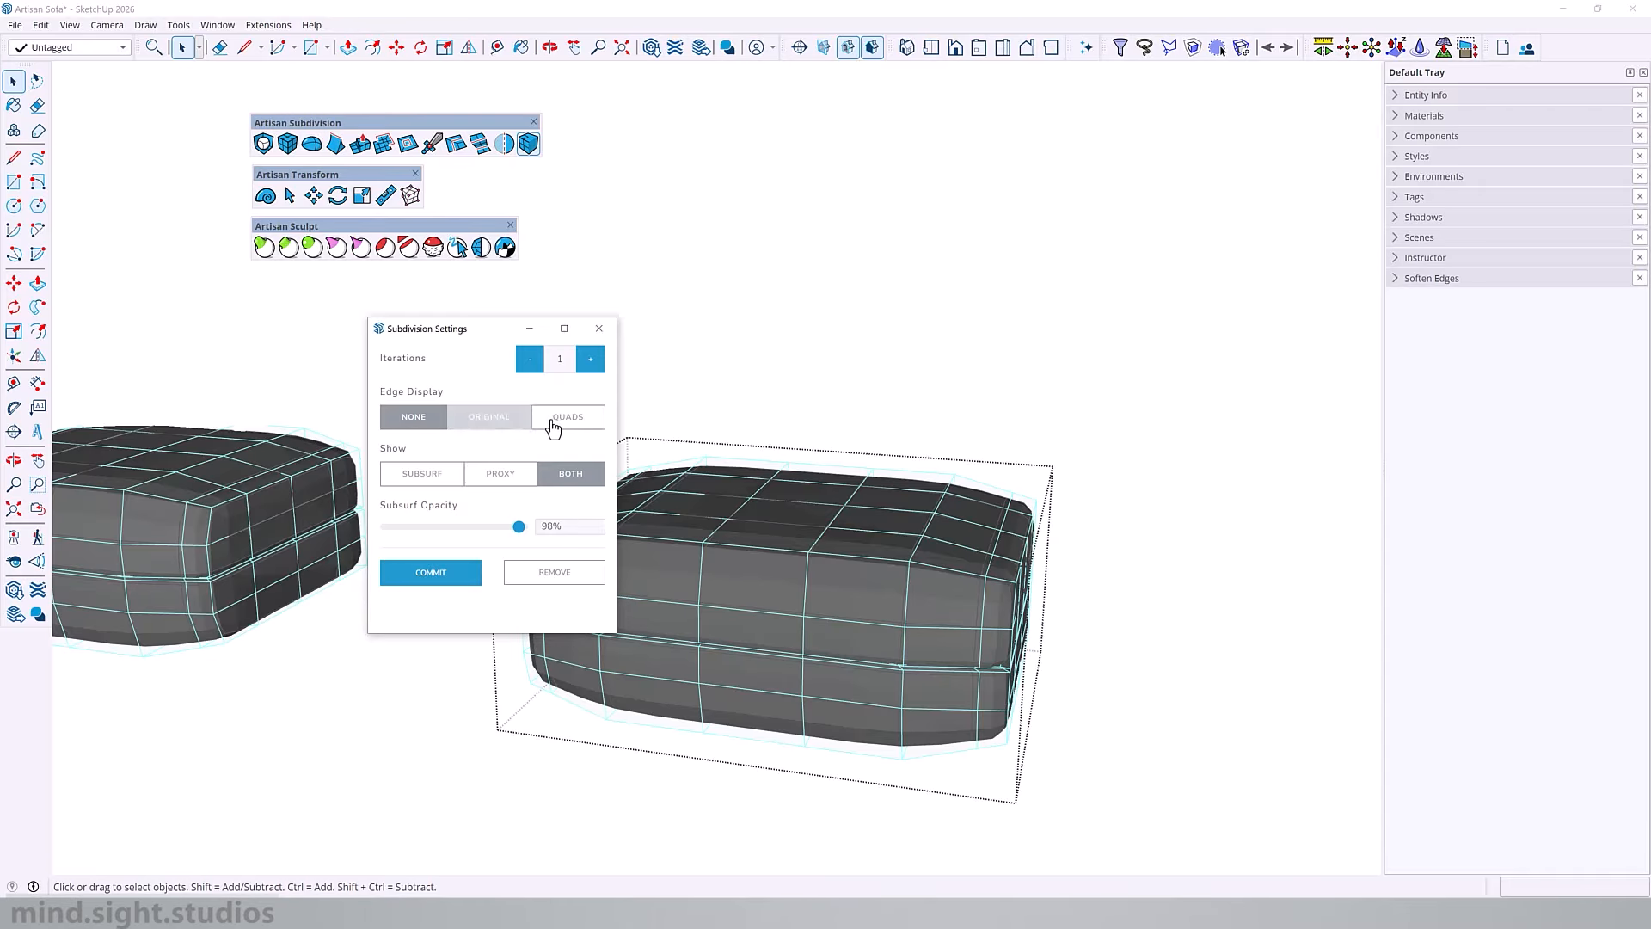
click(563, 419)
middle_drag(866, 450, 416, 321)
drag(416, 321, 329, 316)
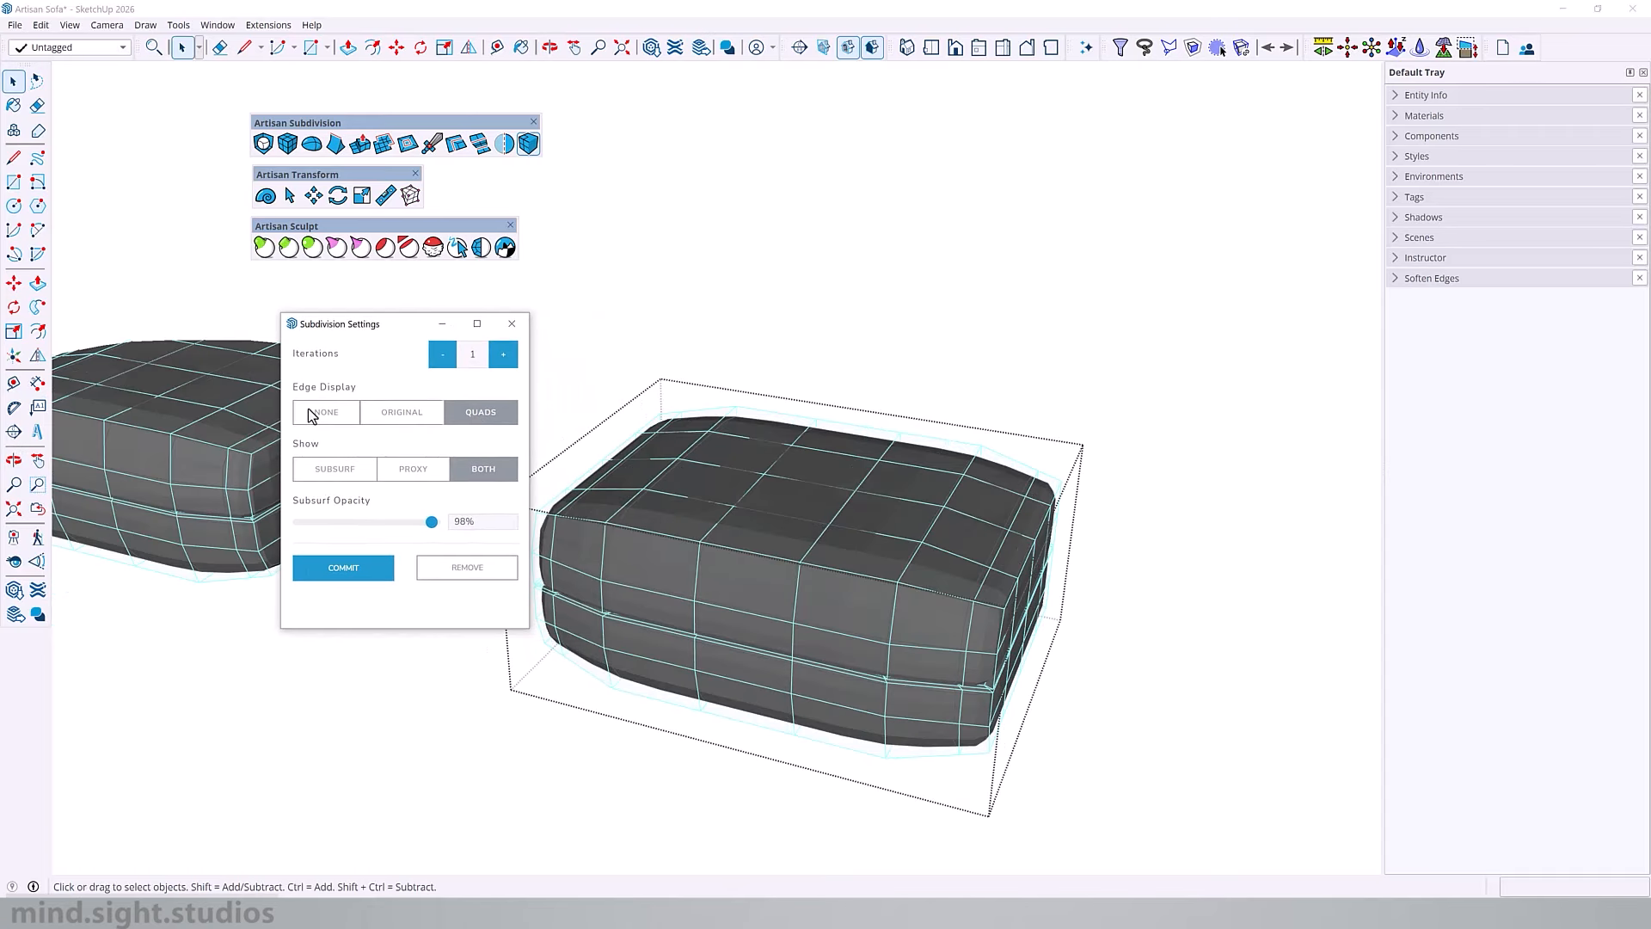
click(327, 471)
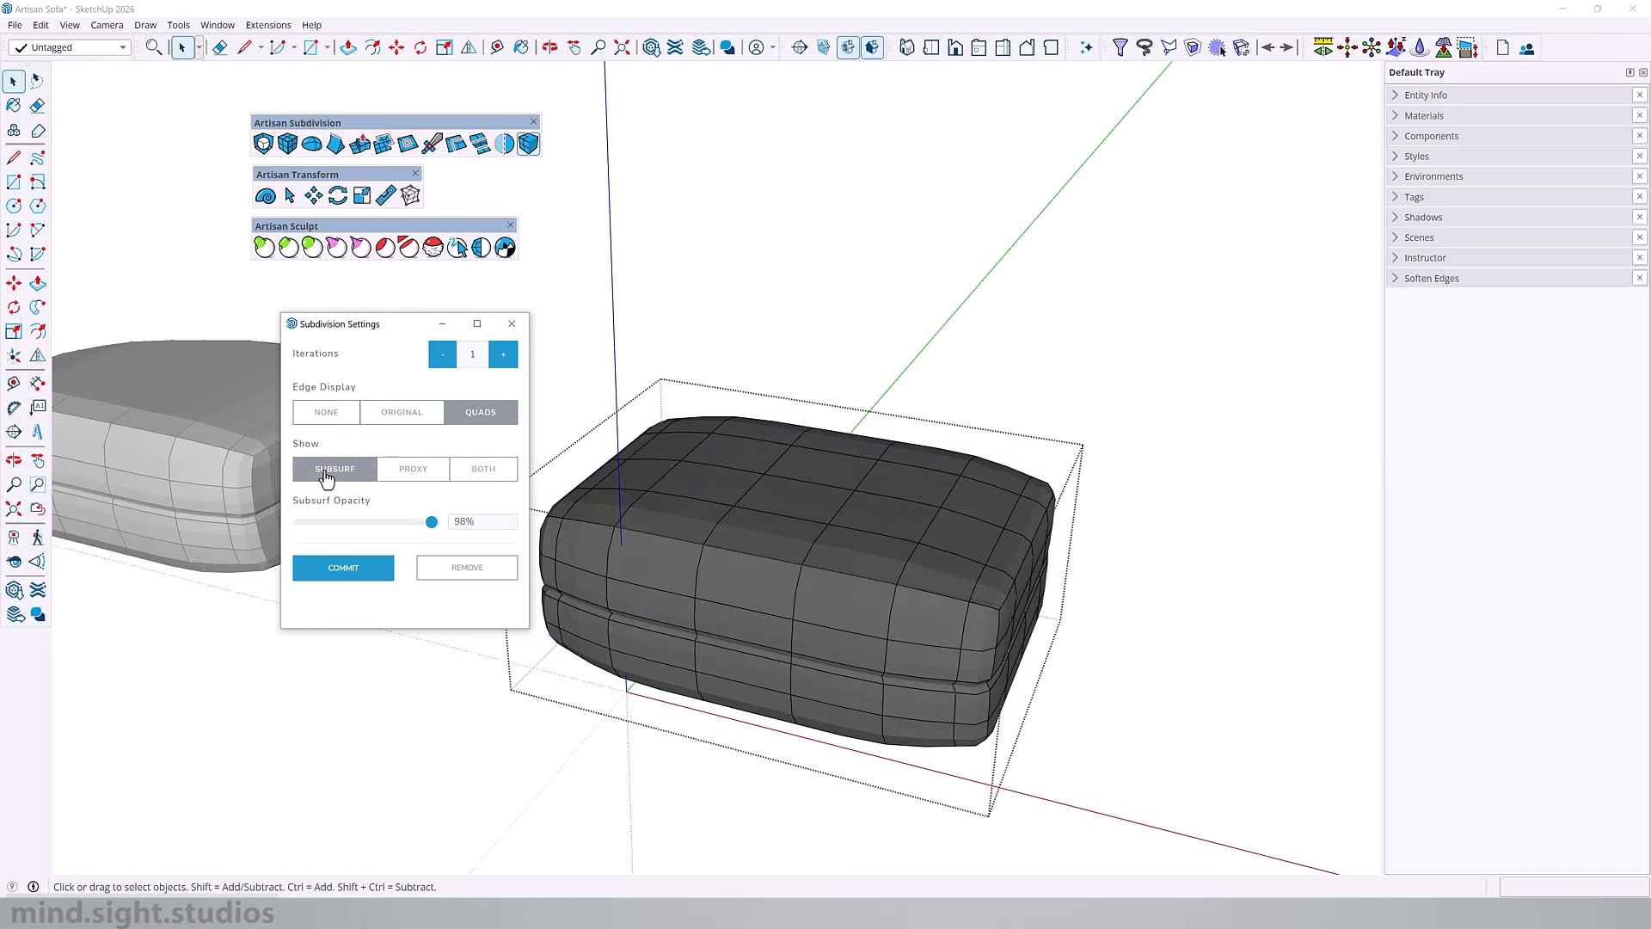
click(415, 471)
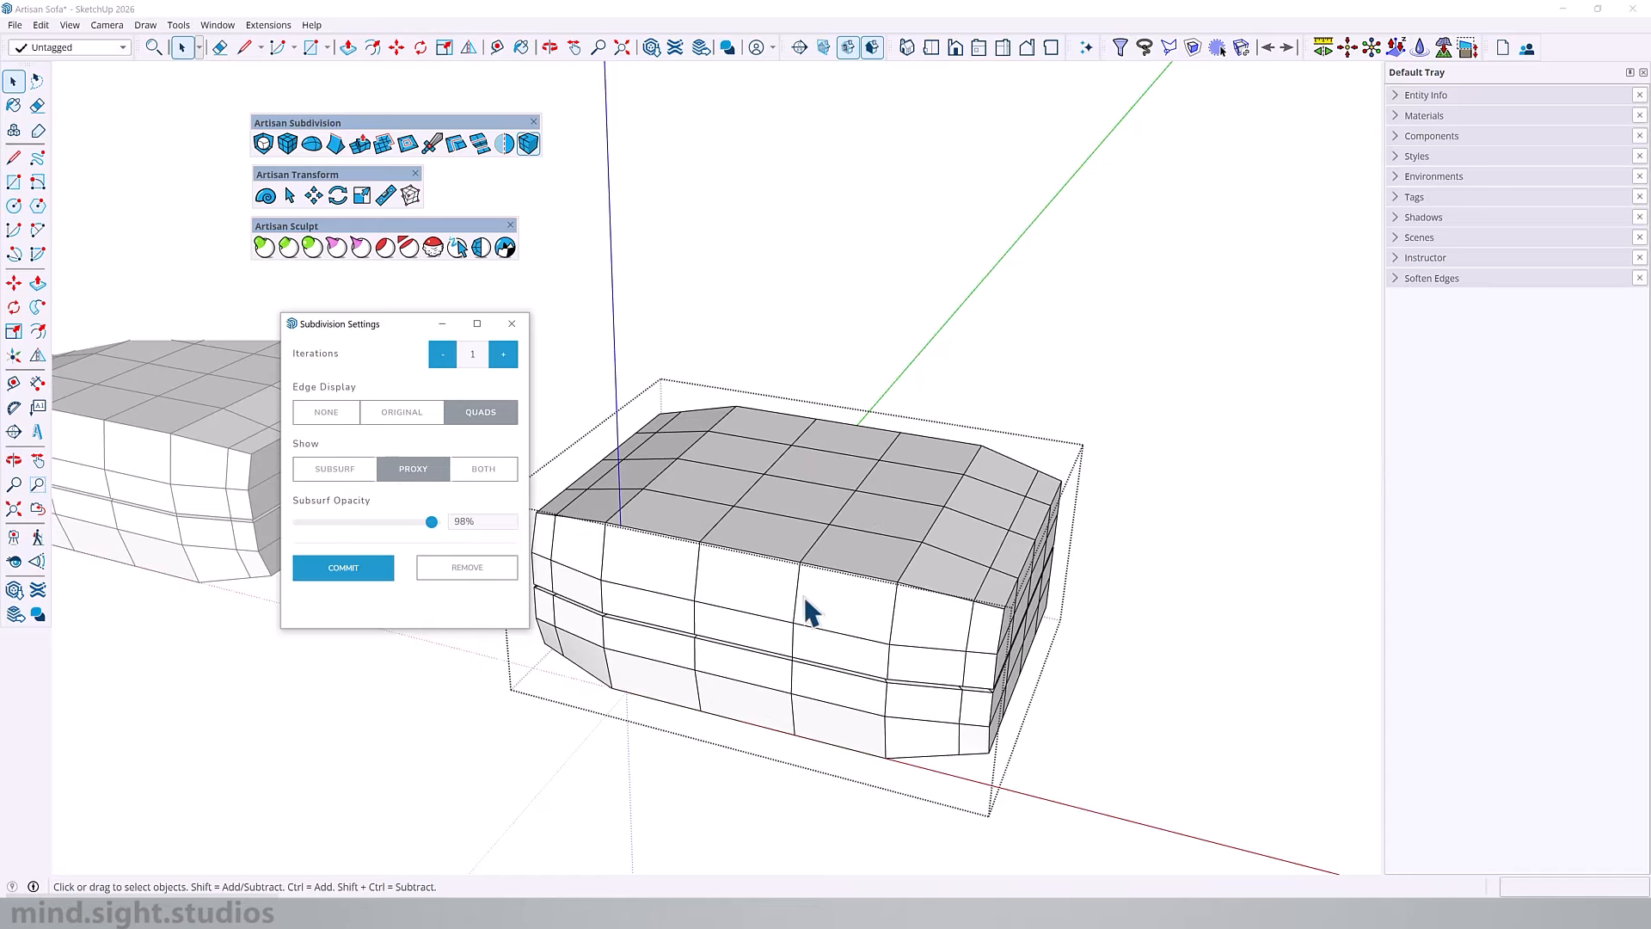
Step: Show only the subsurf of the seat cushion with quad edges, raise the iterations to 2 and commit the subdivision
click(331, 483)
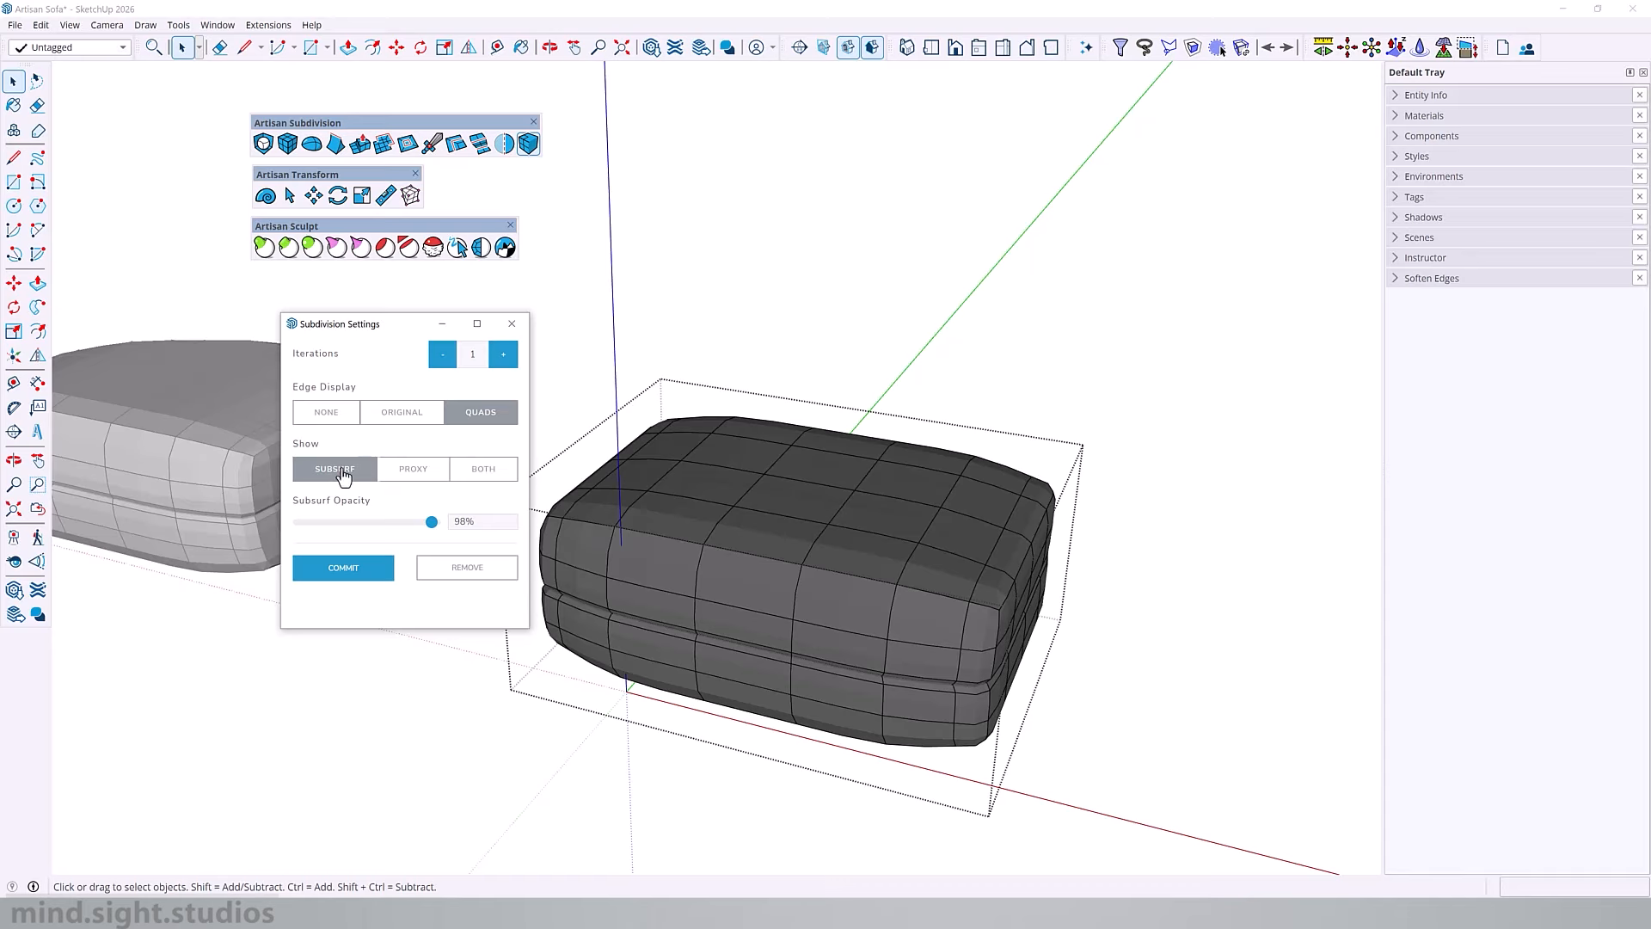
click(503, 355)
middle_drag(803, 578, 903, 602)
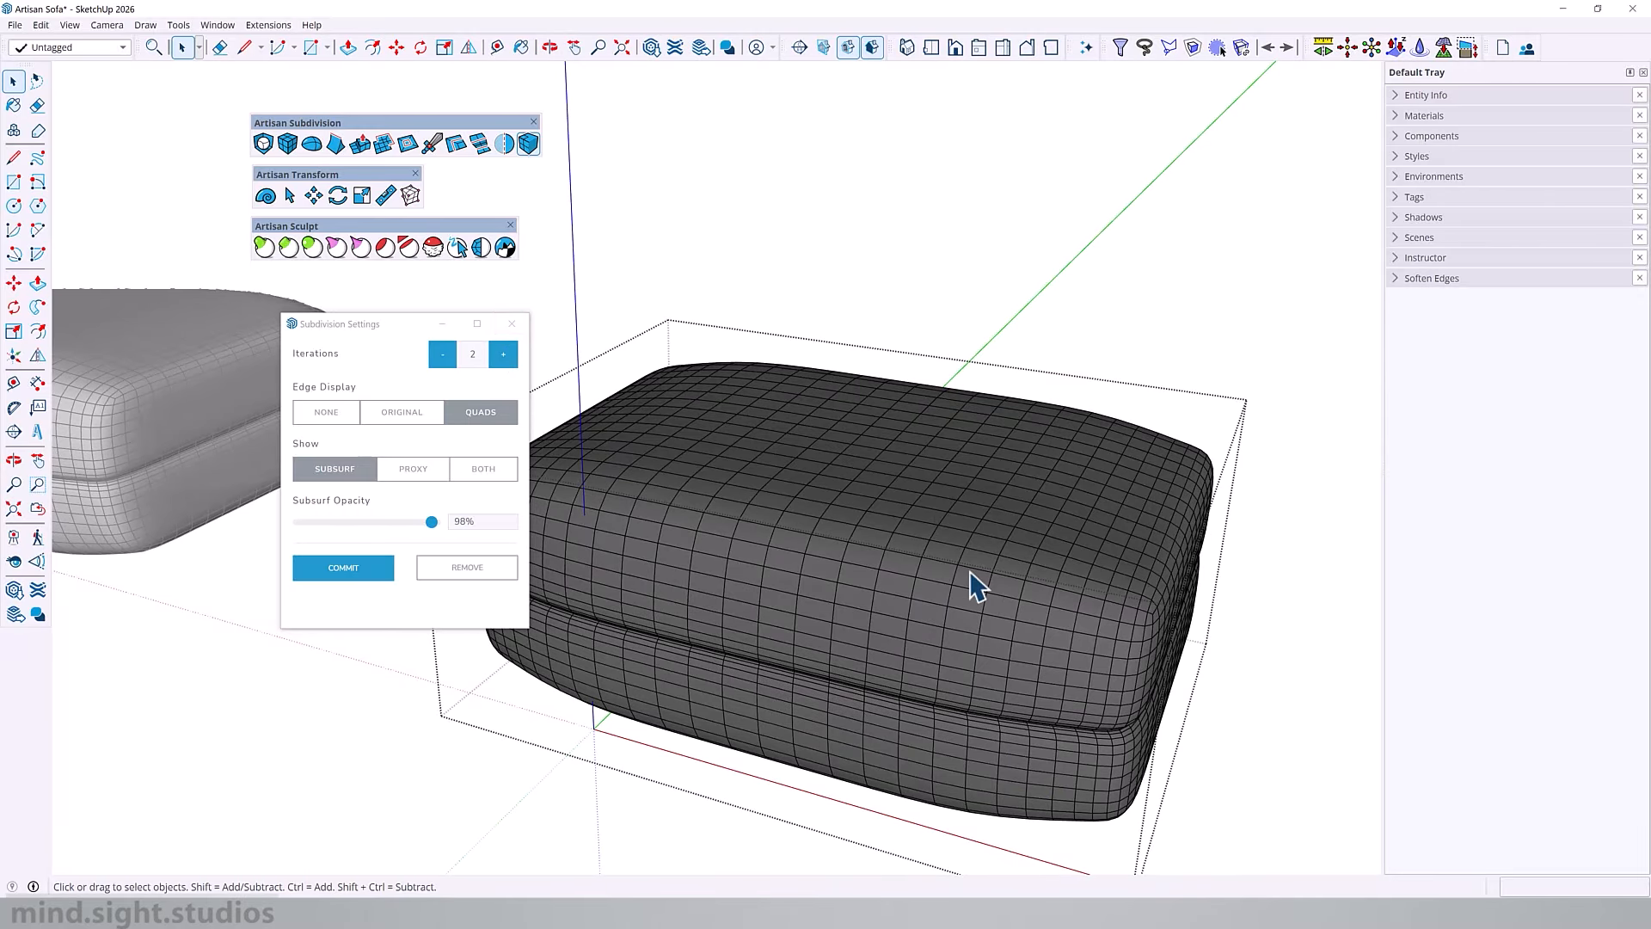
click(334, 575)
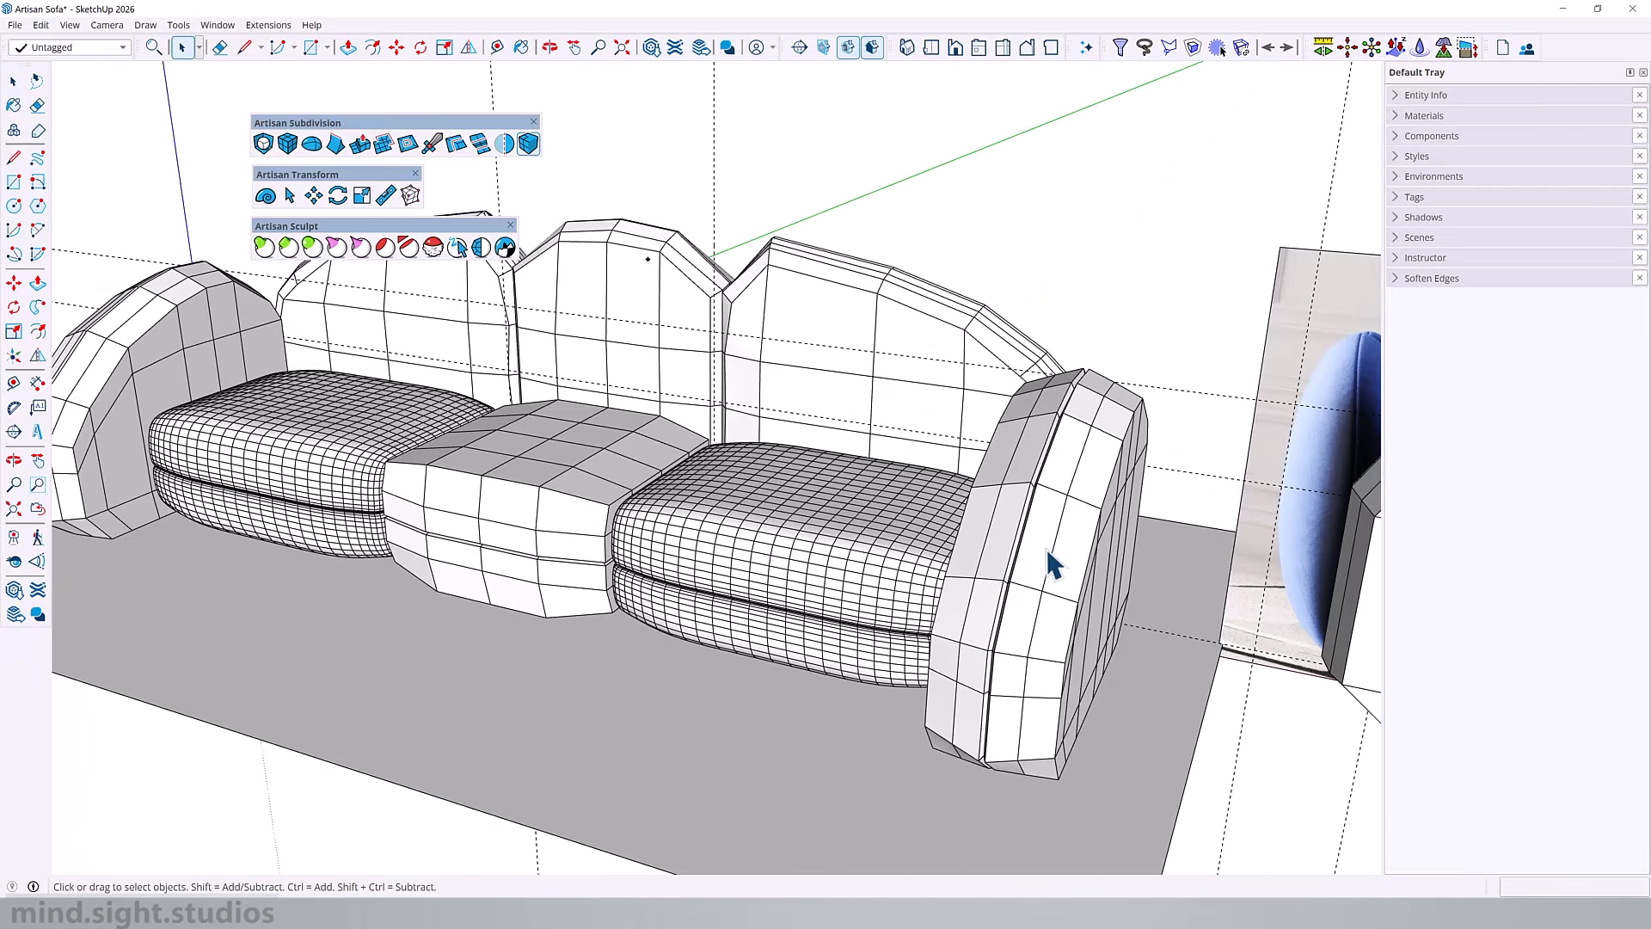
Step: Open the armrest beside the smoothed end seat, select its whole mesh and subdivide it without smoothing
click(1046, 550)
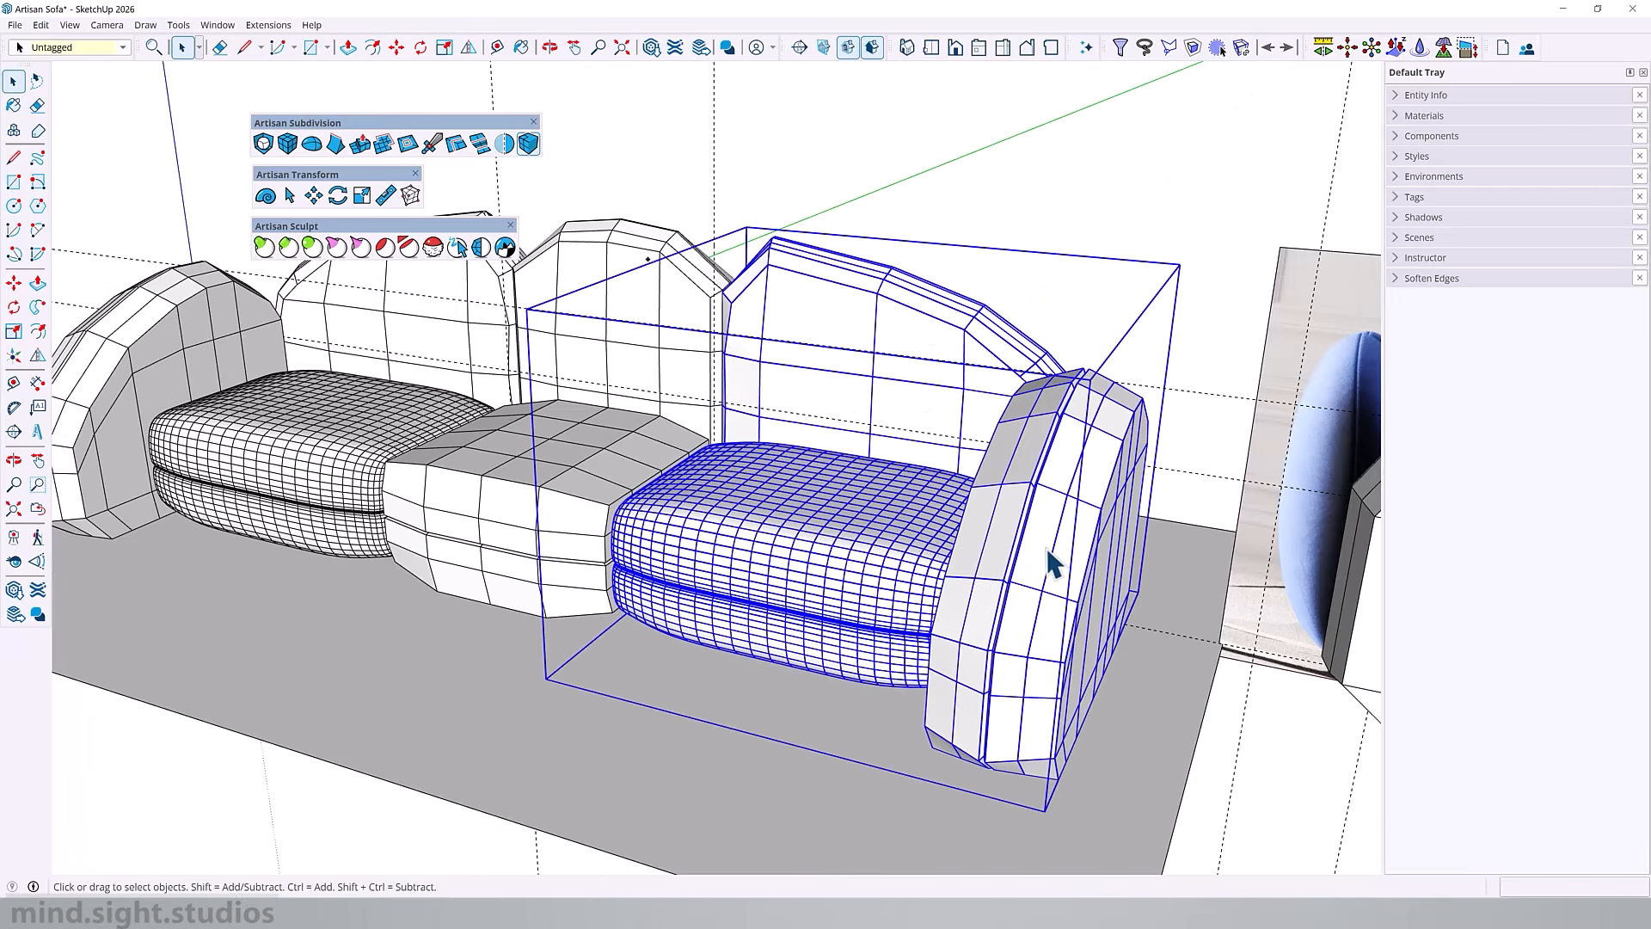
double_click(1047, 550)
click(1047, 551)
middle_drag(1047, 550, 832, 551)
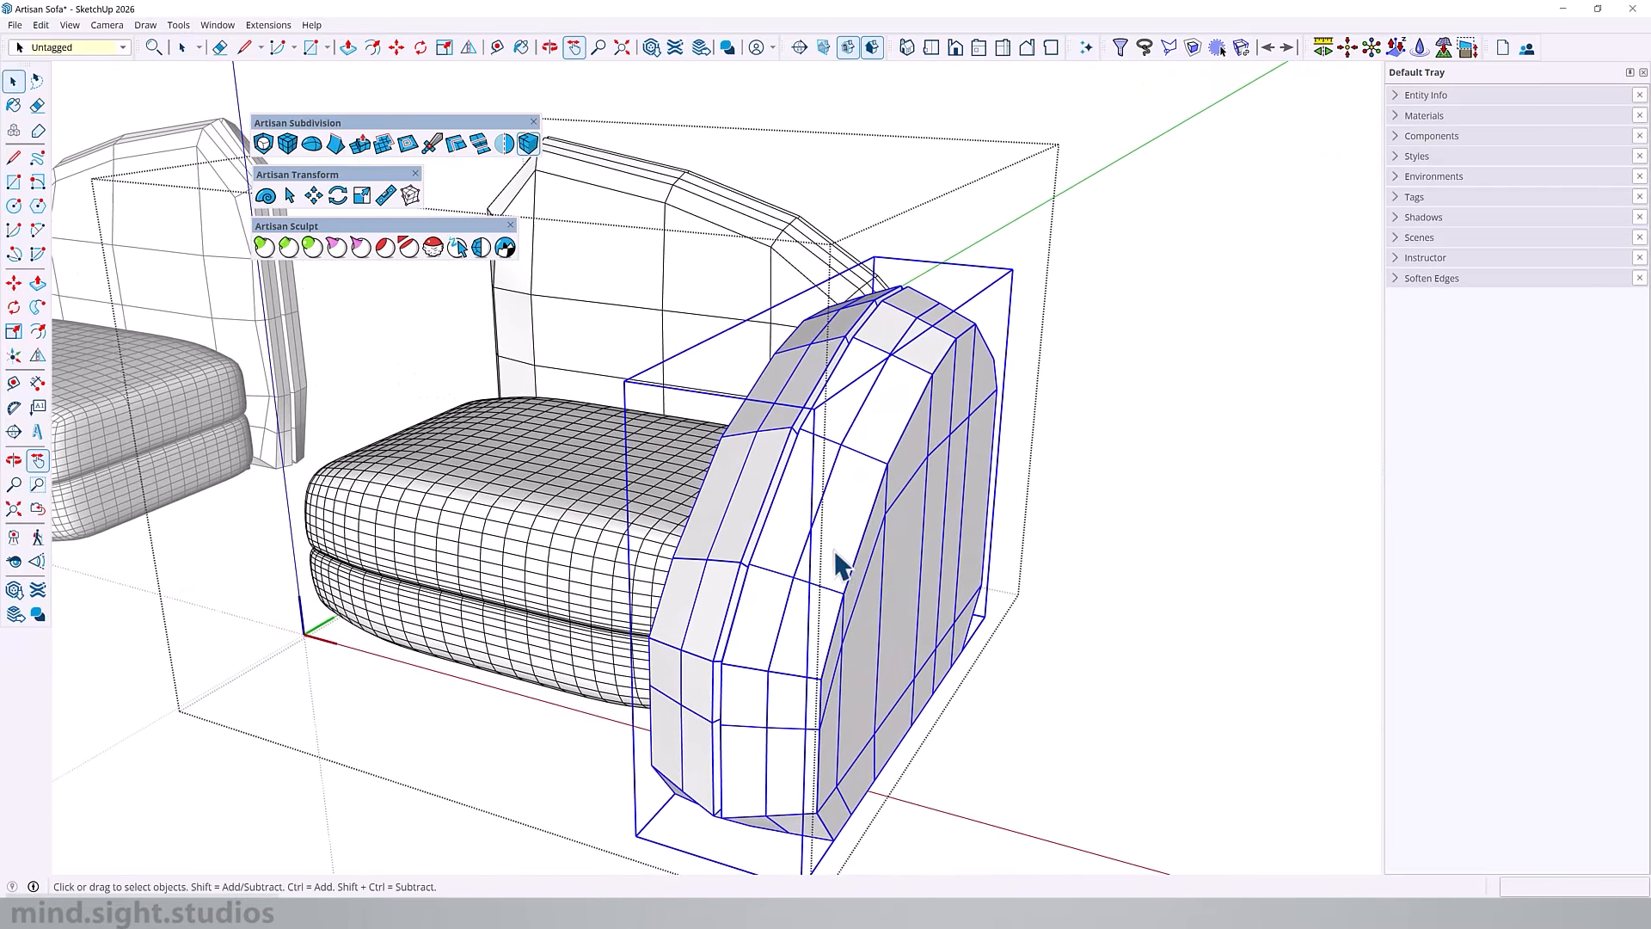
double_click(831, 538)
triple_click(832, 539)
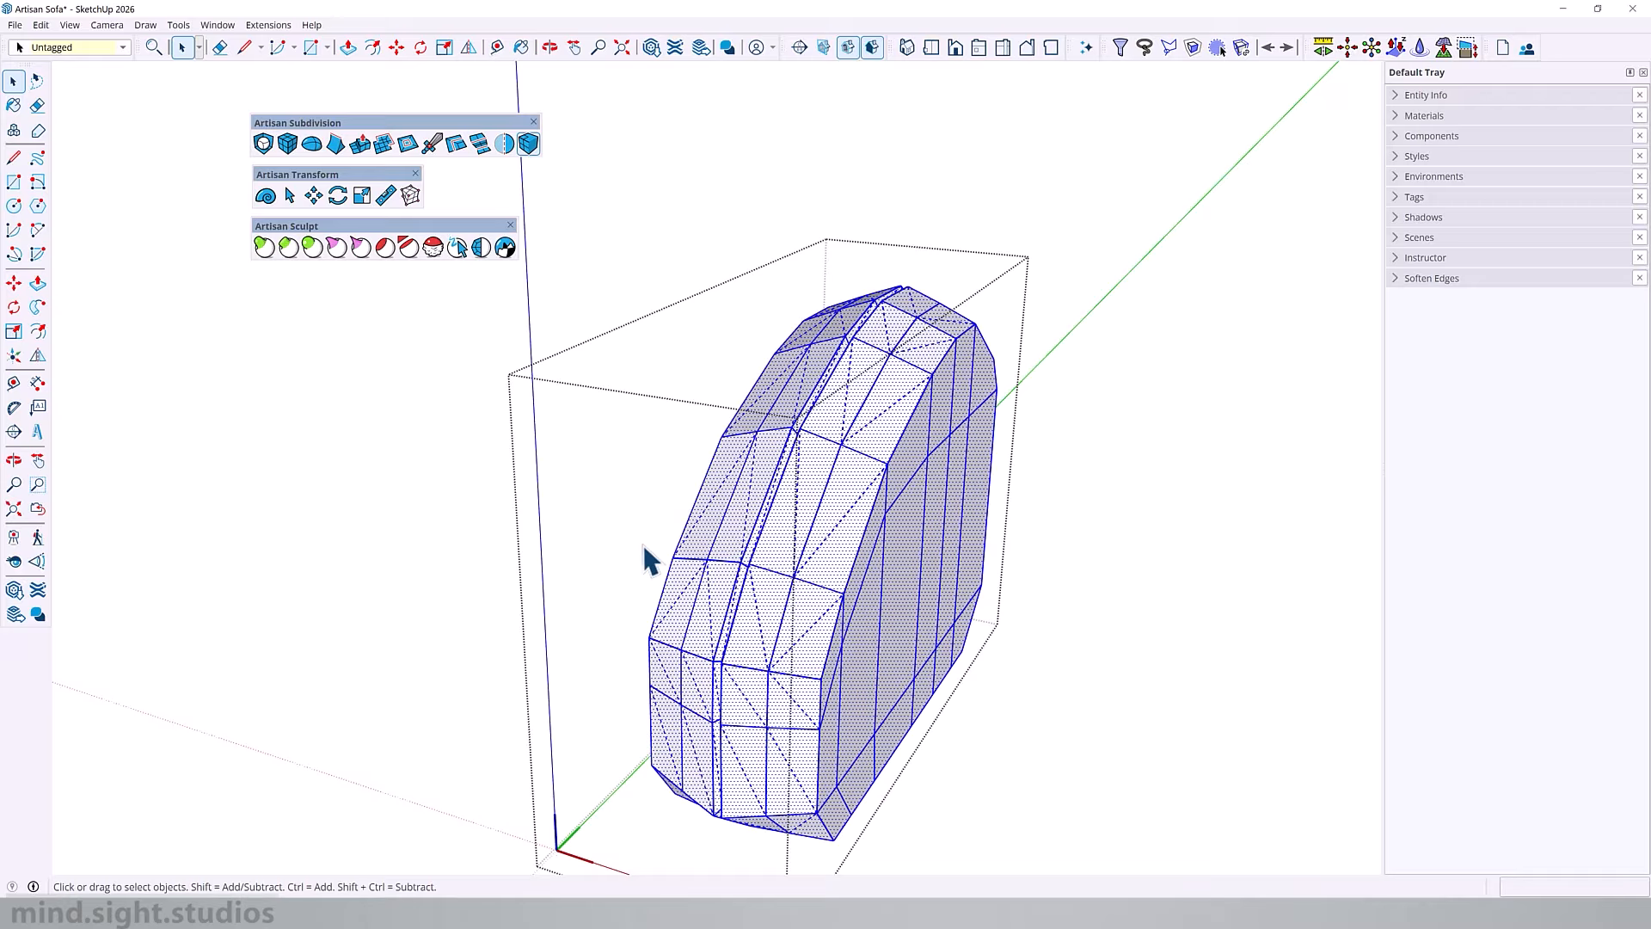
click(805, 504)
key(ctrl+a)
click(288, 145)
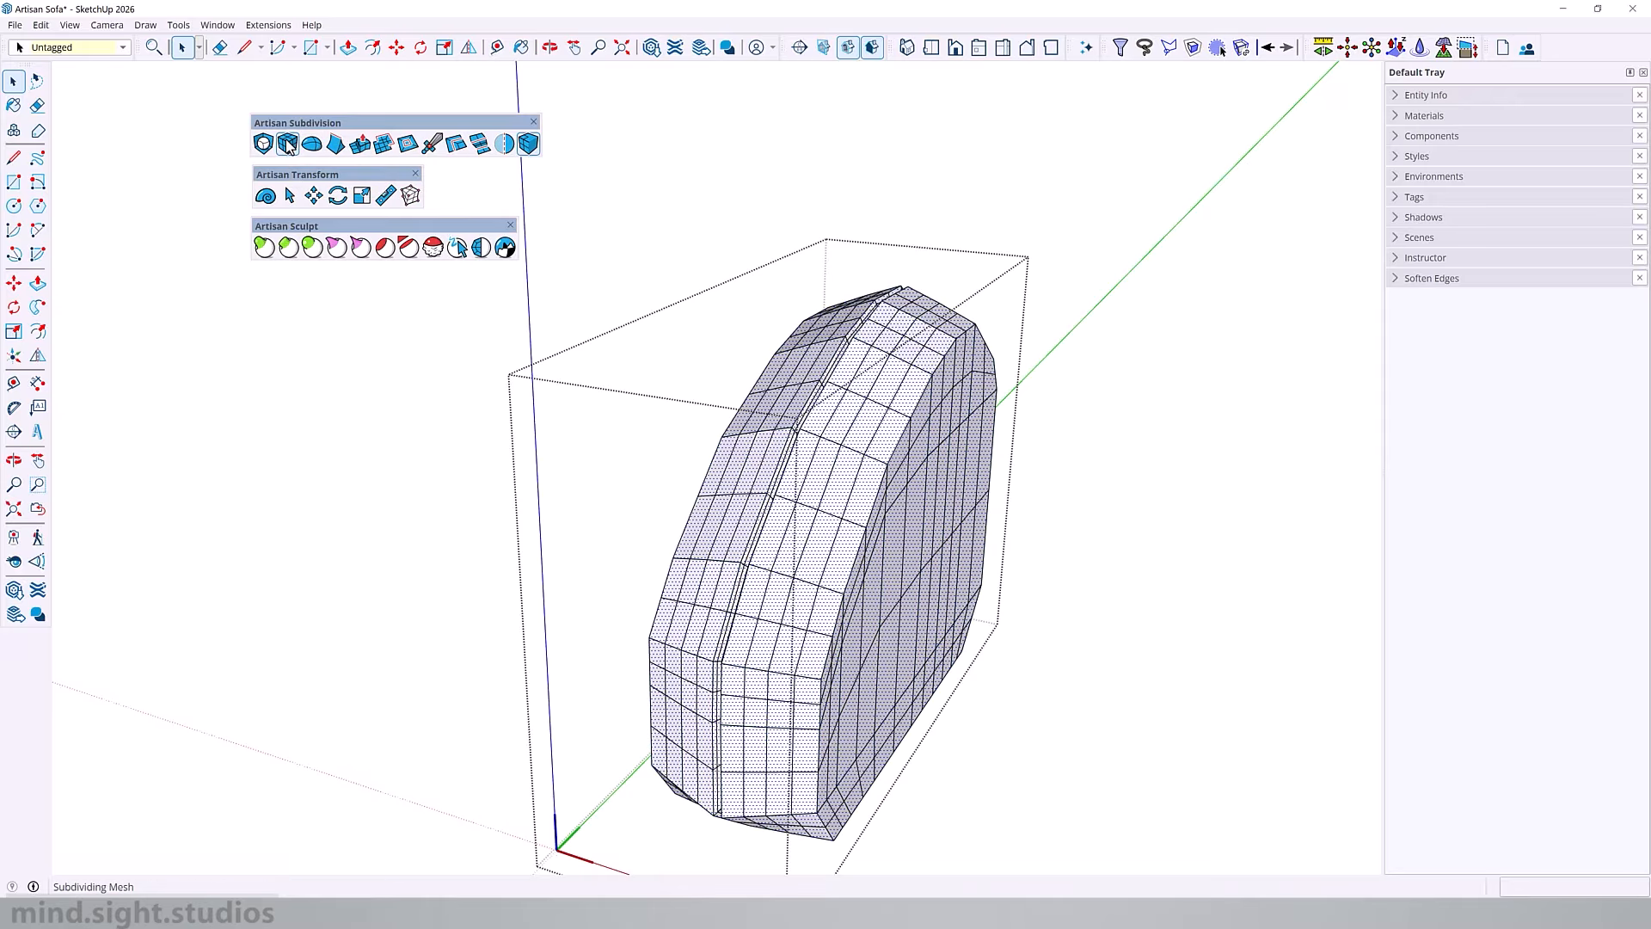
Step: Reselect the entire subdivided armrest mesh and apply Subdivide and Smooth to it
middle_drag(832, 526, 757, 557)
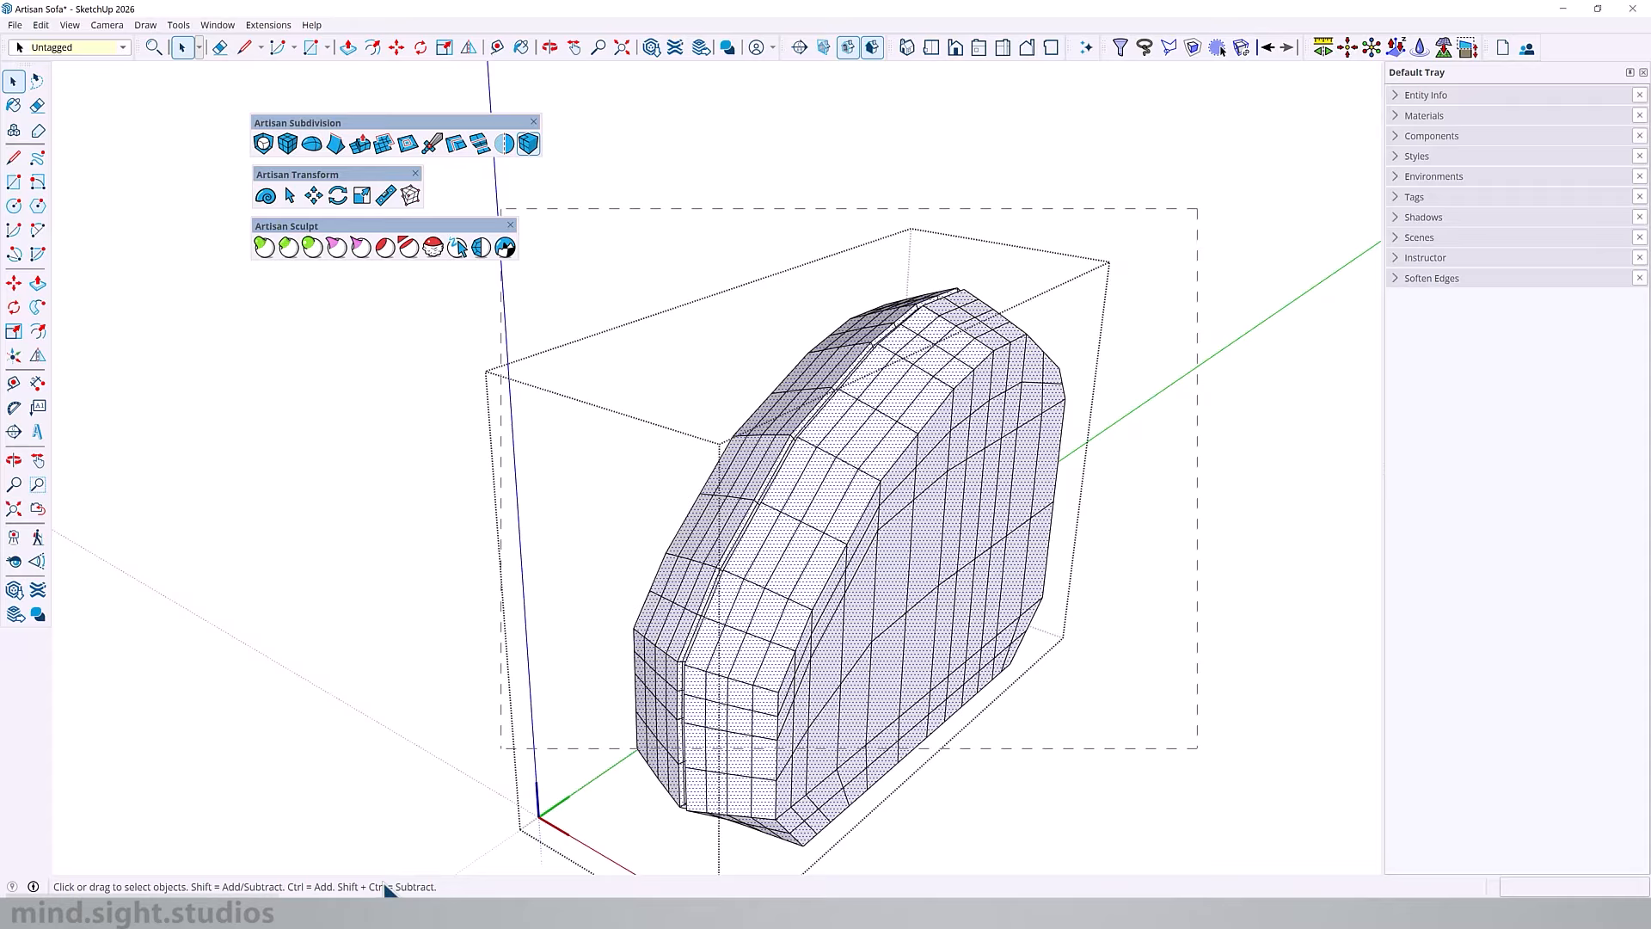
drag(384, 884, 370, 907)
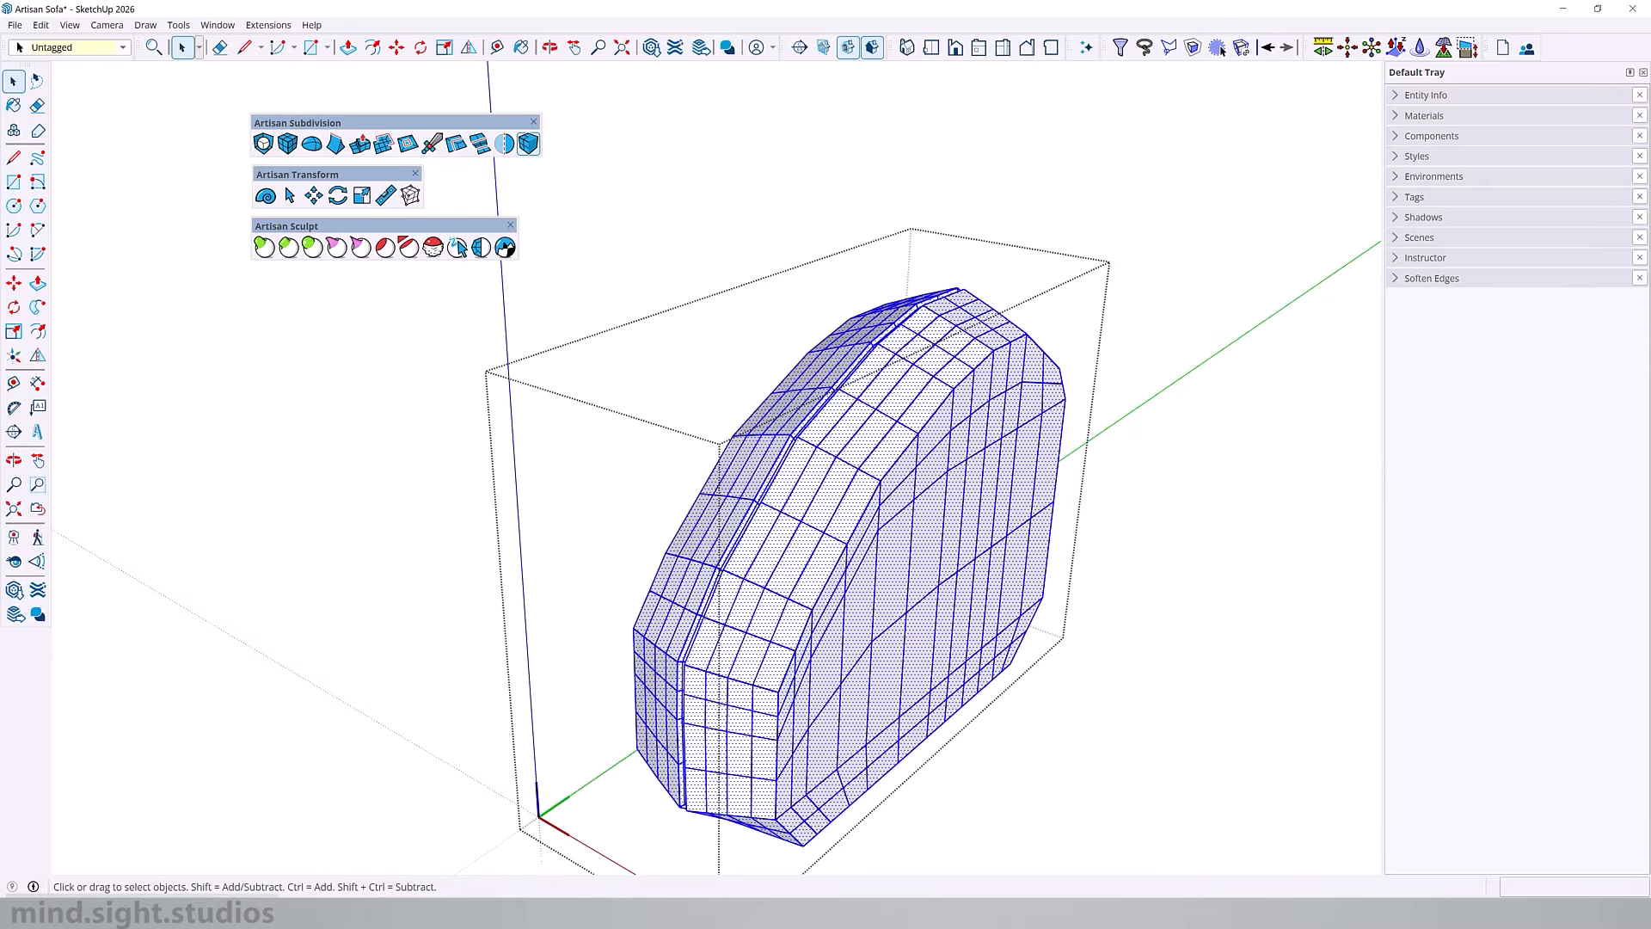
click(268, 148)
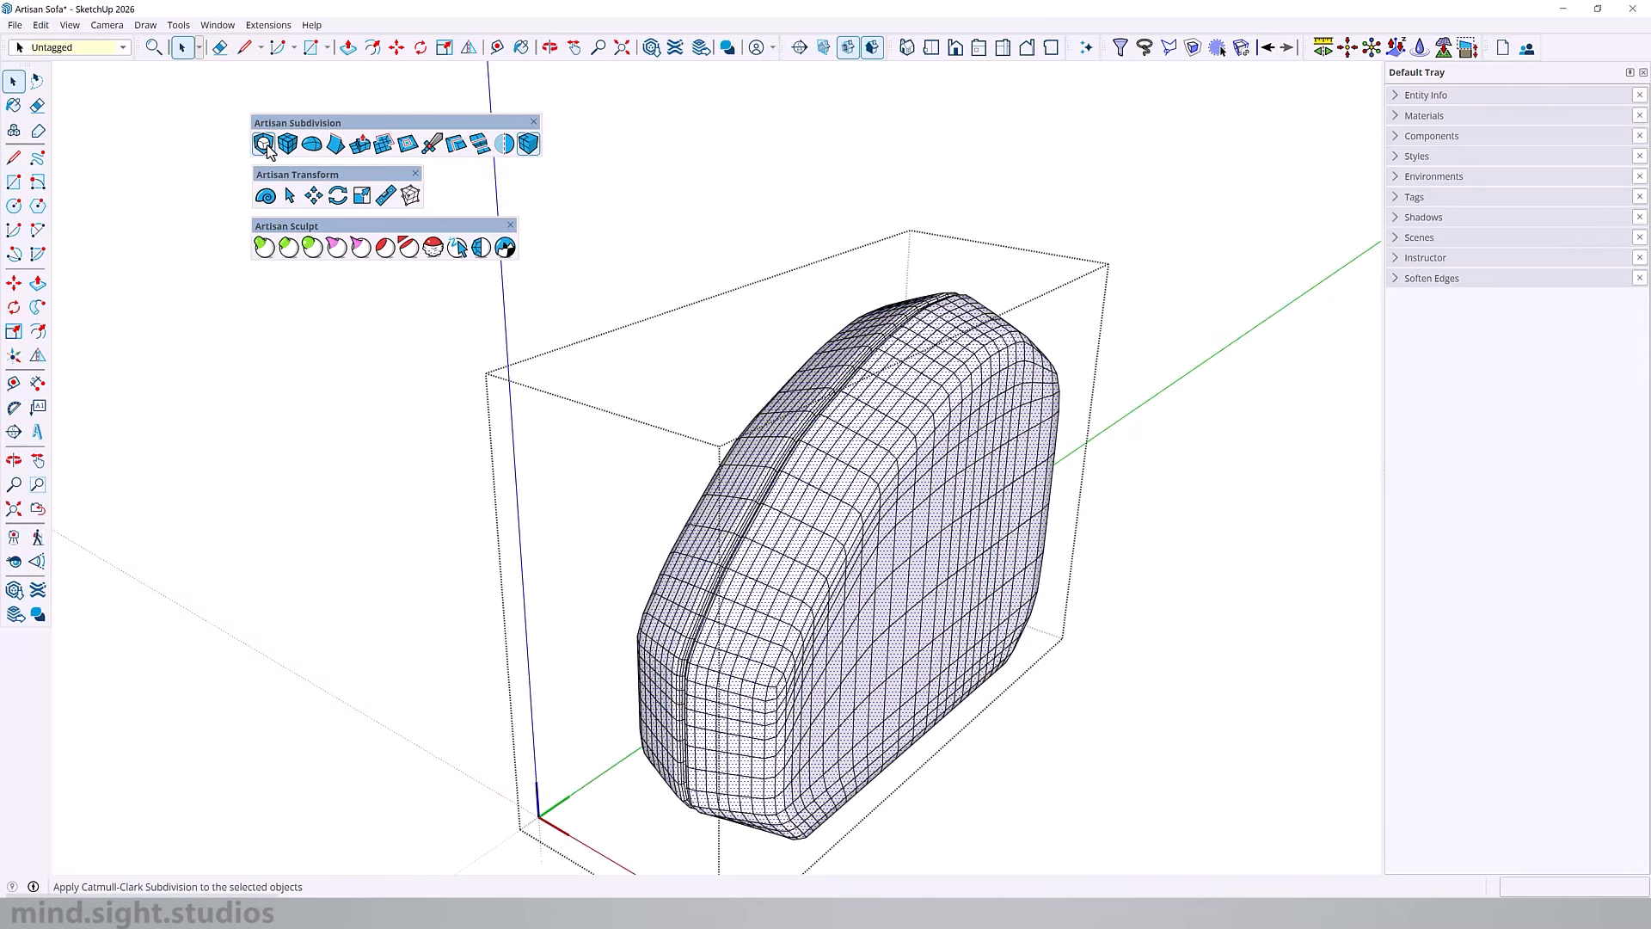
Step: Open the end back cushion, select its whole mesh and apply Subdivide and Smooth twice
middle_drag(811, 634, 686, 601)
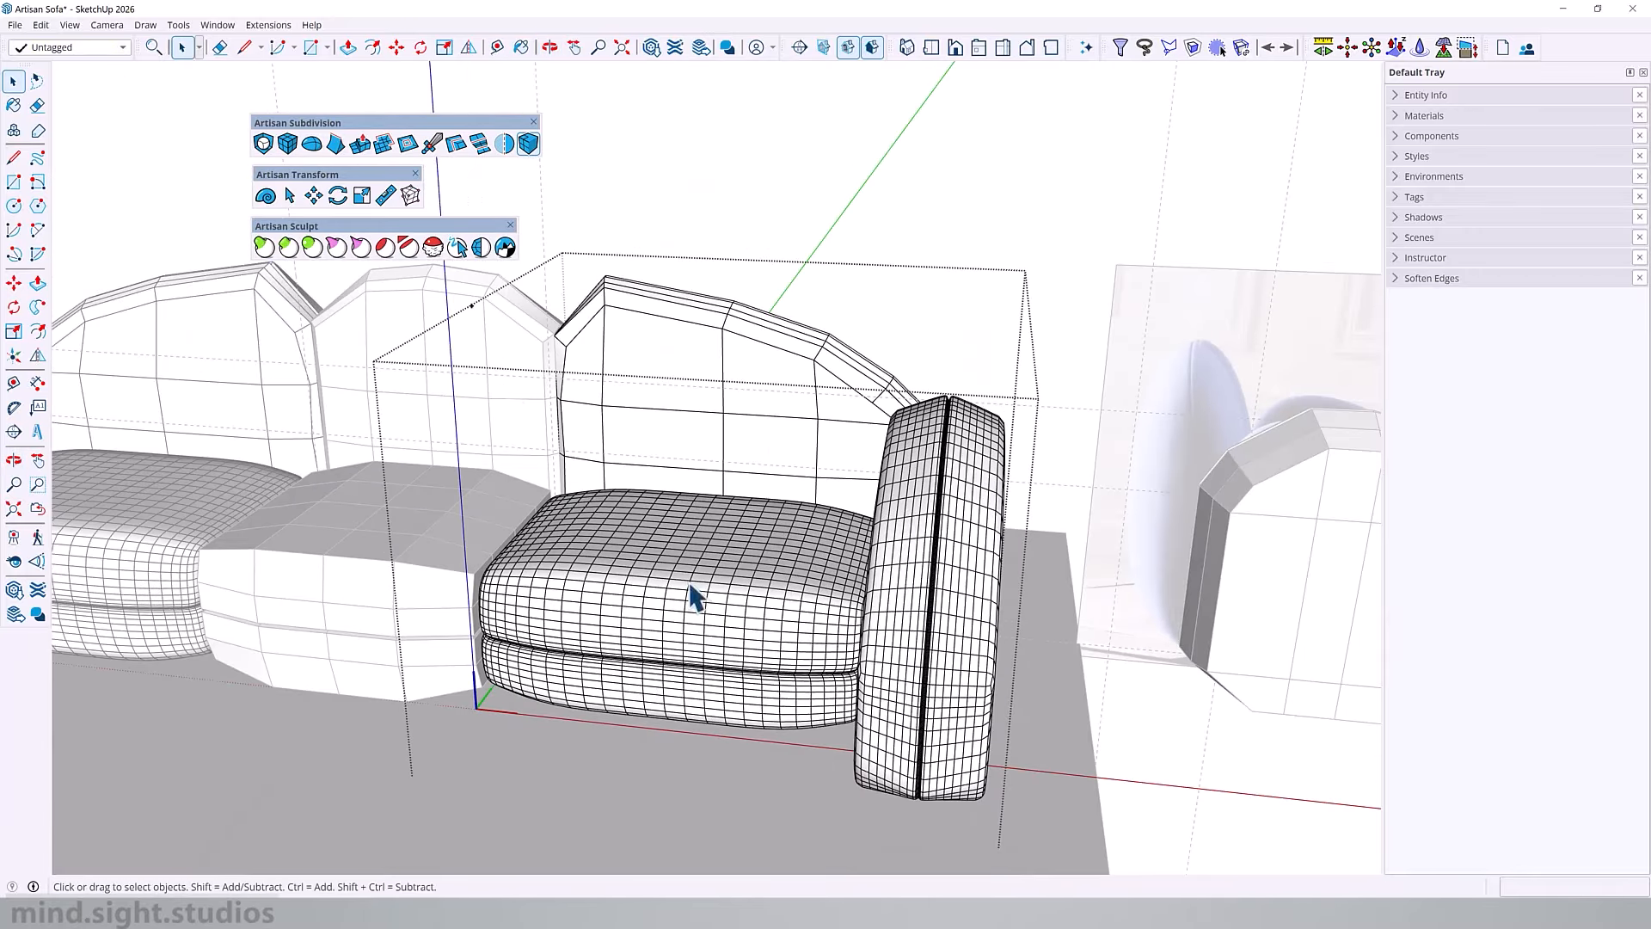
click(671, 319)
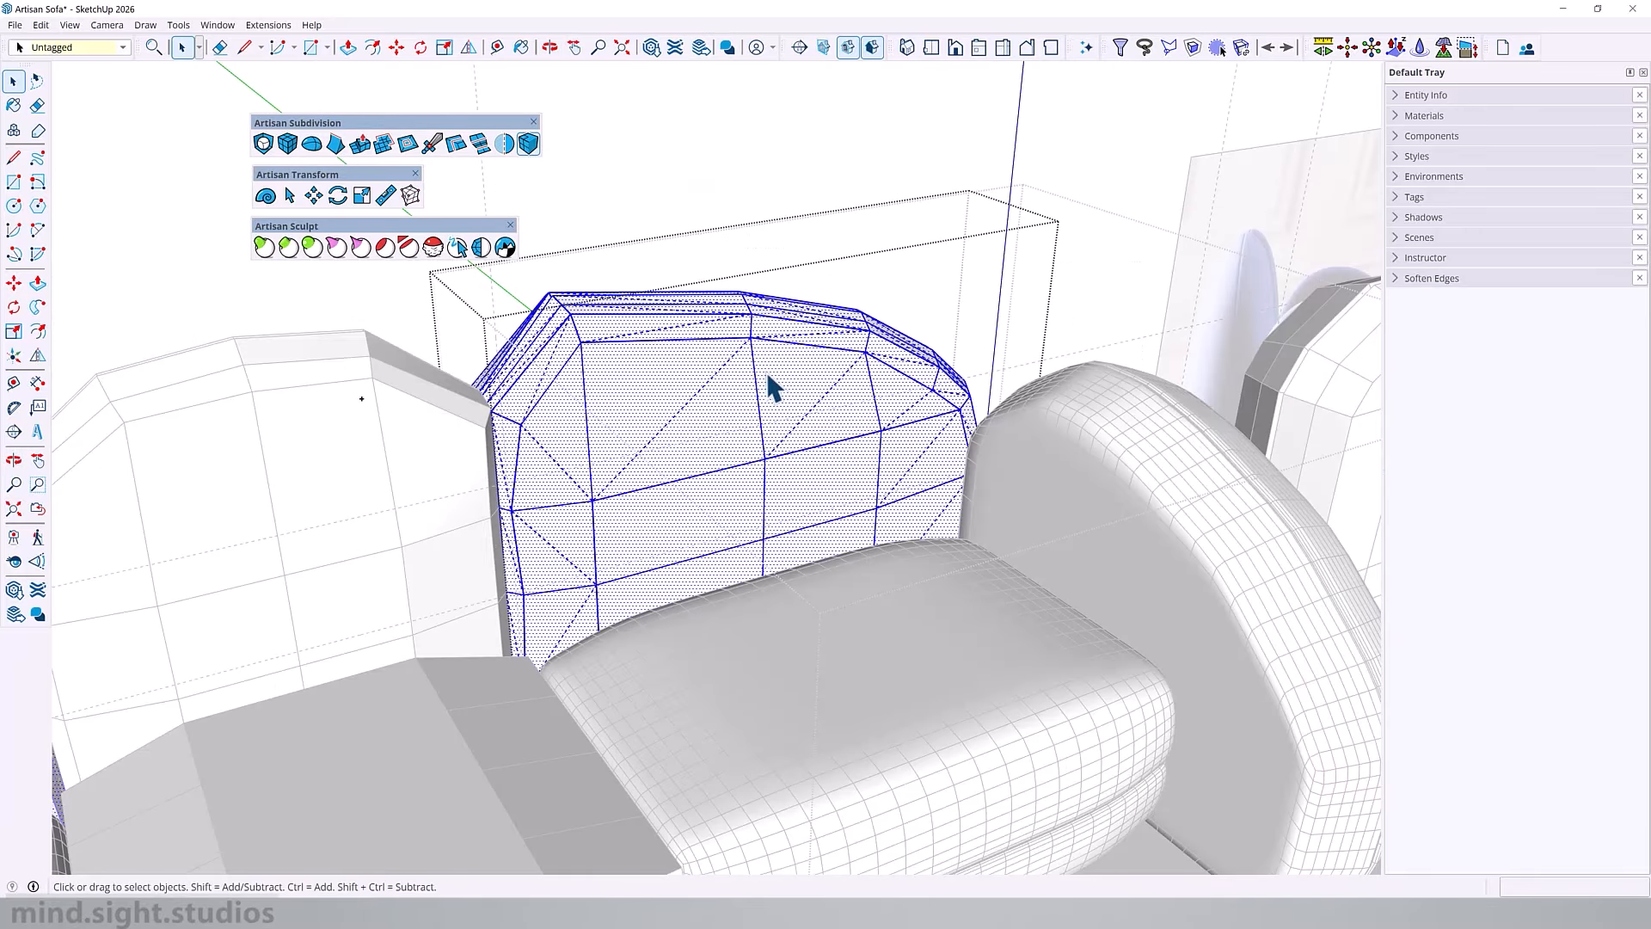
click(266, 143)
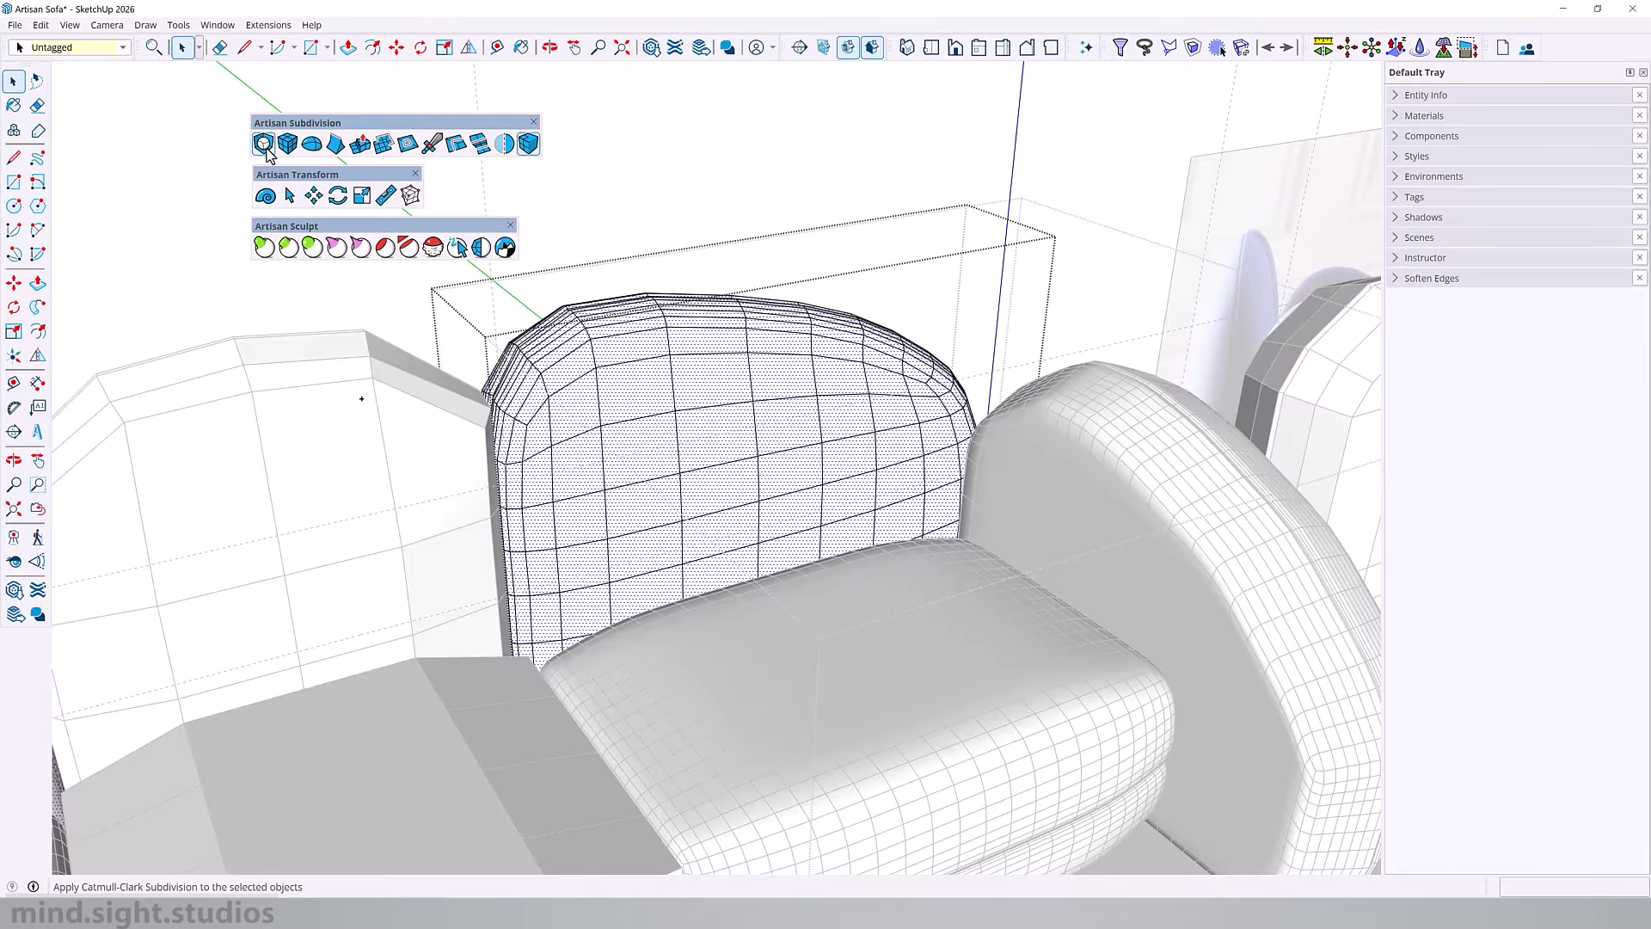
Step: Open the middle seat cushion and commit Subdivide and Smooth with 2 iterations, showing only the subsurf
key(o)
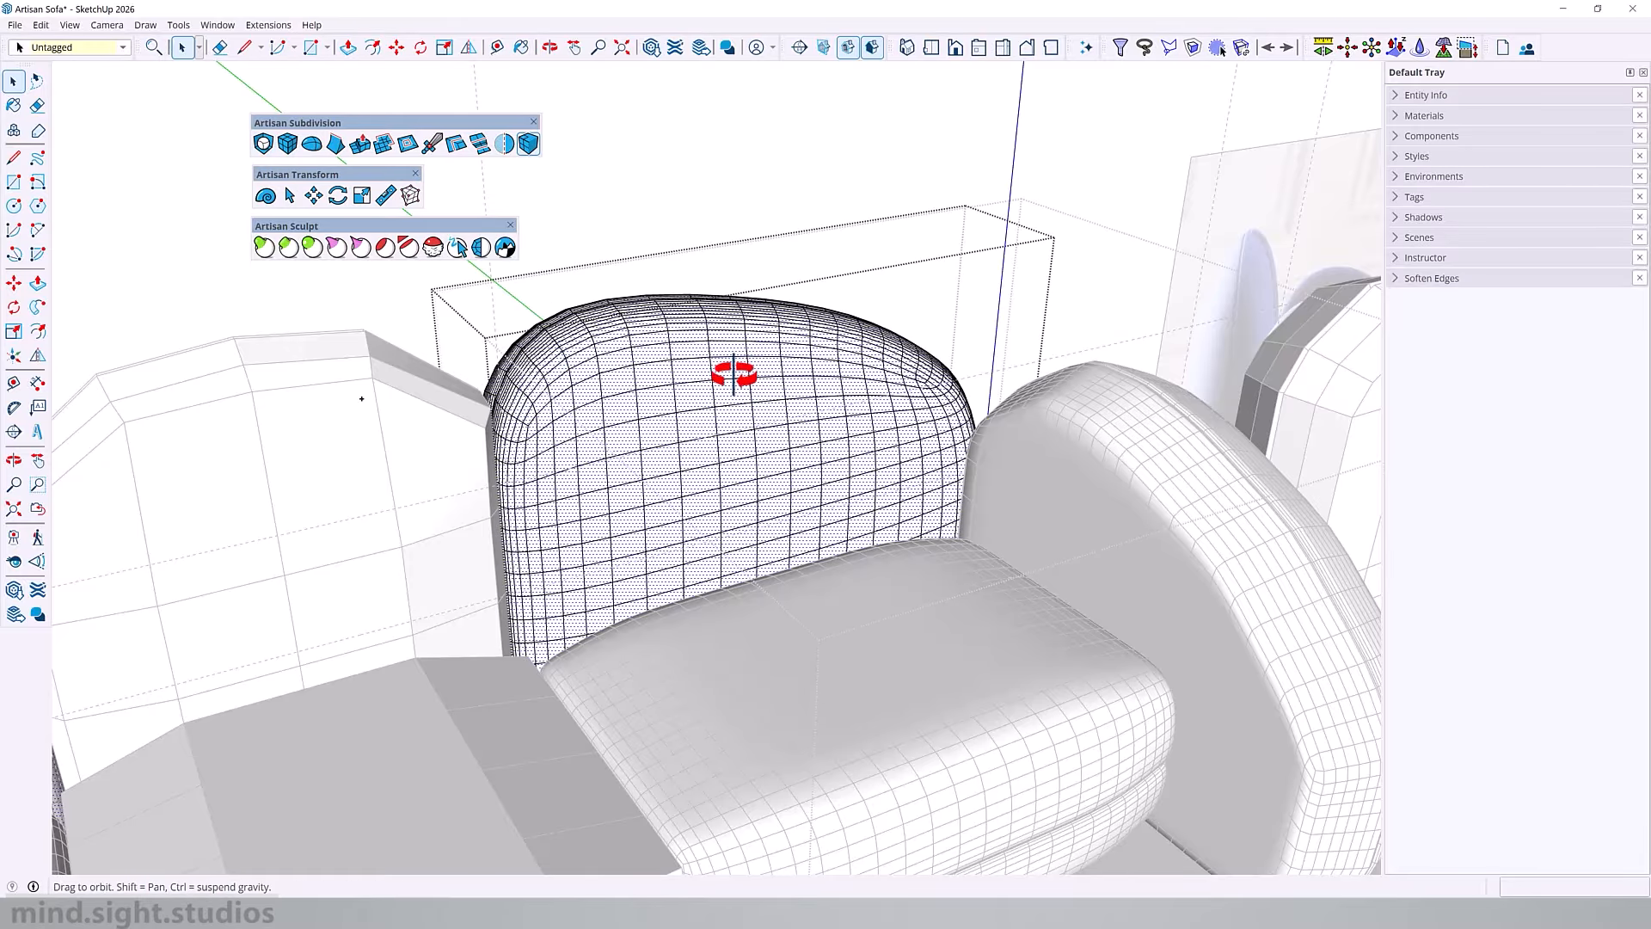
drag(735, 369, 377, 488)
middle_drag(377, 488, 1081, 553)
scroll(815, 575, up, 3)
double_click(815, 574)
double_click(815, 575)
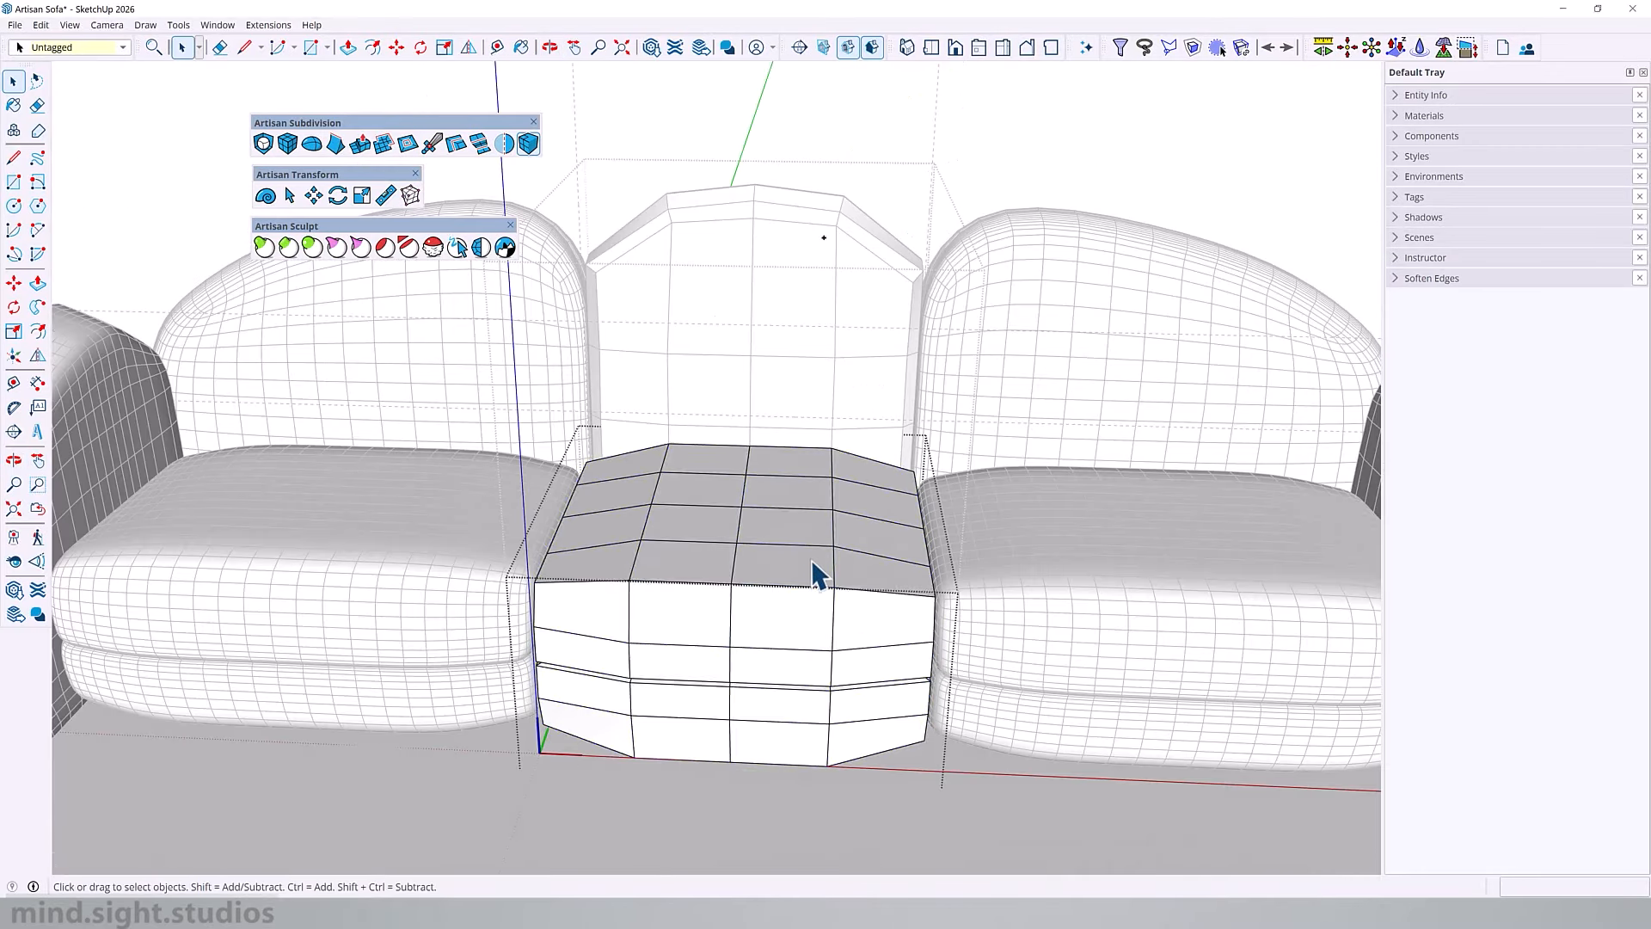
key(Escape)
click(814, 575)
click(263, 145)
click(503, 364)
click(337, 473)
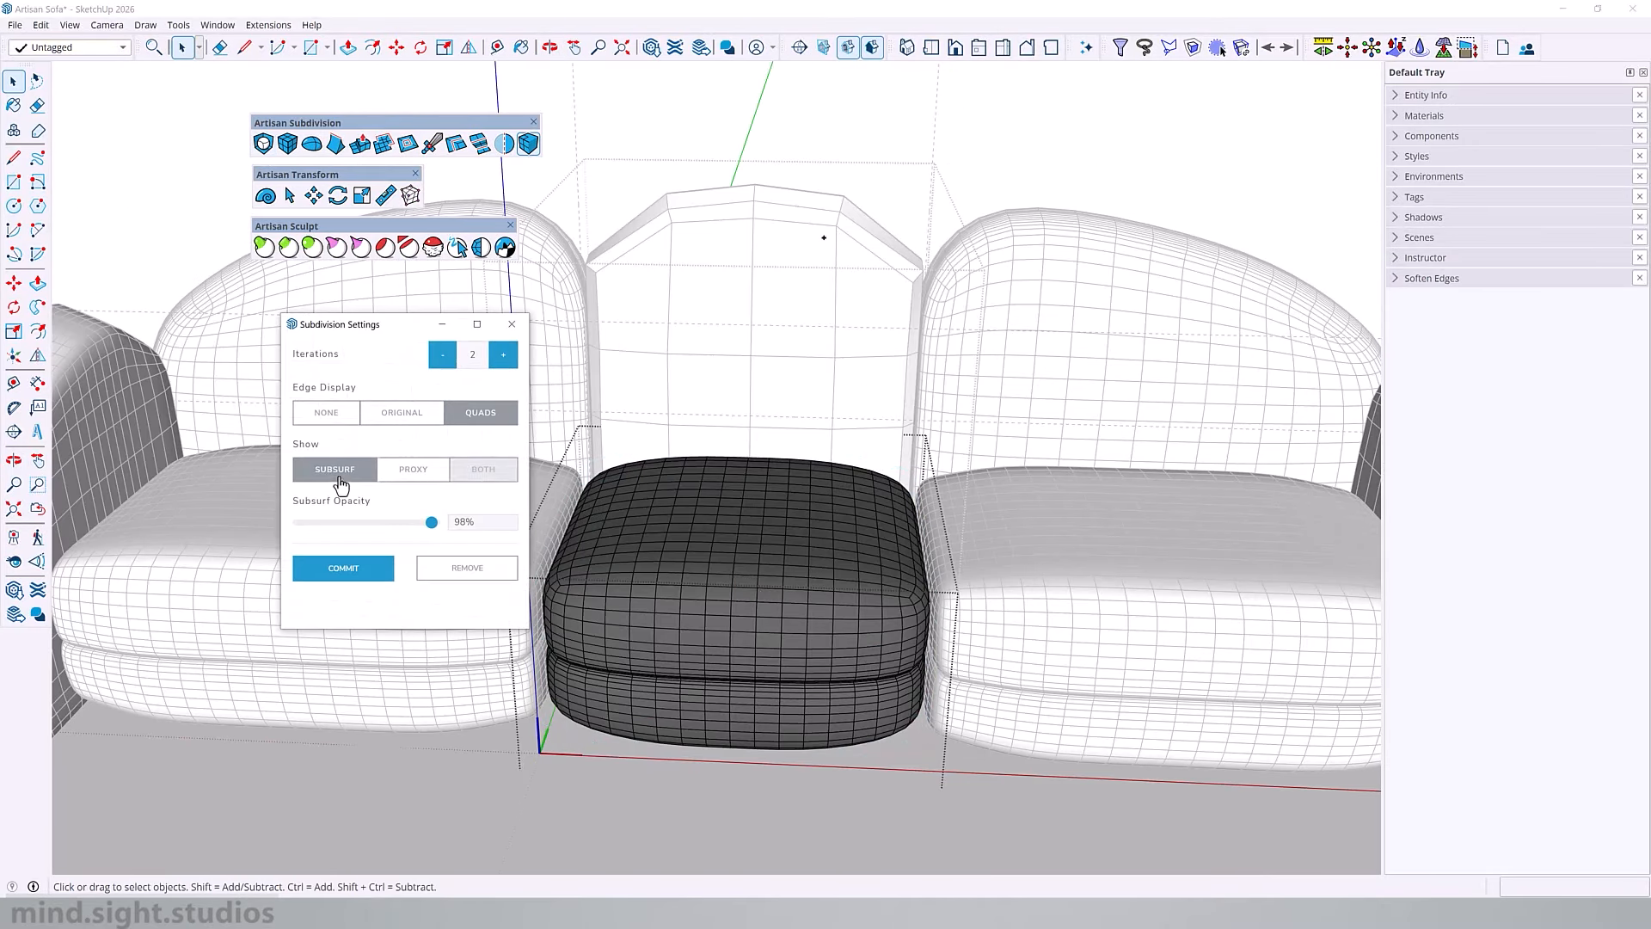
middle_drag(826, 576, 784, 586)
click(360, 571)
Step: Open the middle back cushion, subdivide its whole mesh without smoothing and apply Subdivide and Smooth to it
middle_drag(751, 472, 778, 477)
double_click(778, 335)
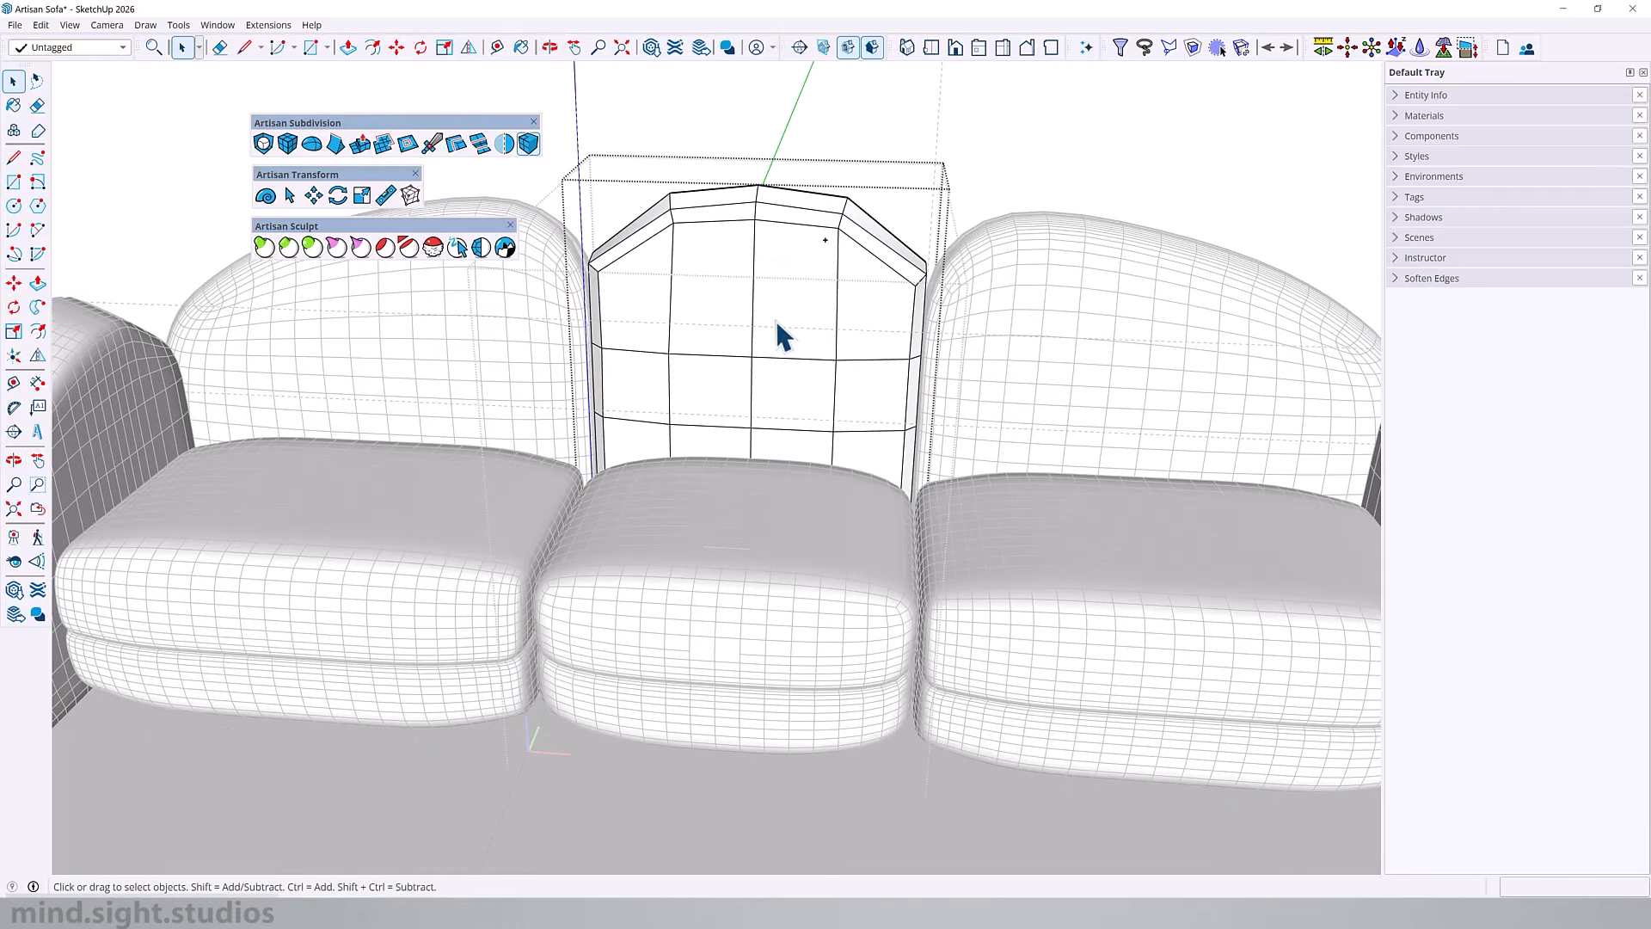
triple_click(777, 335)
click(286, 147)
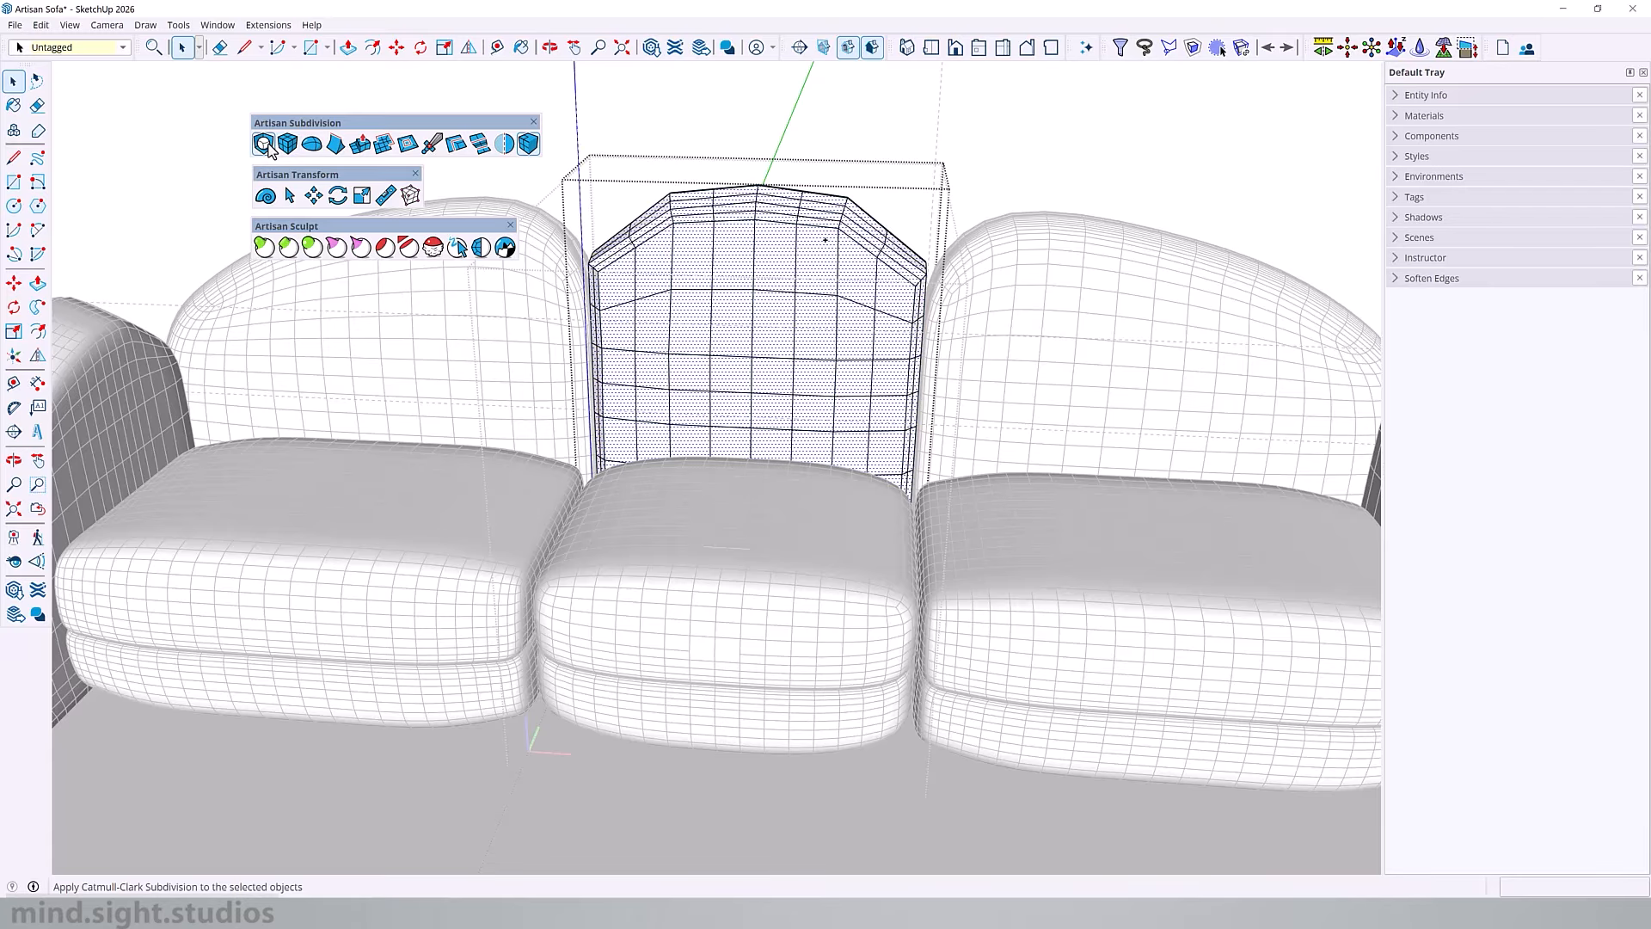
click(264, 144)
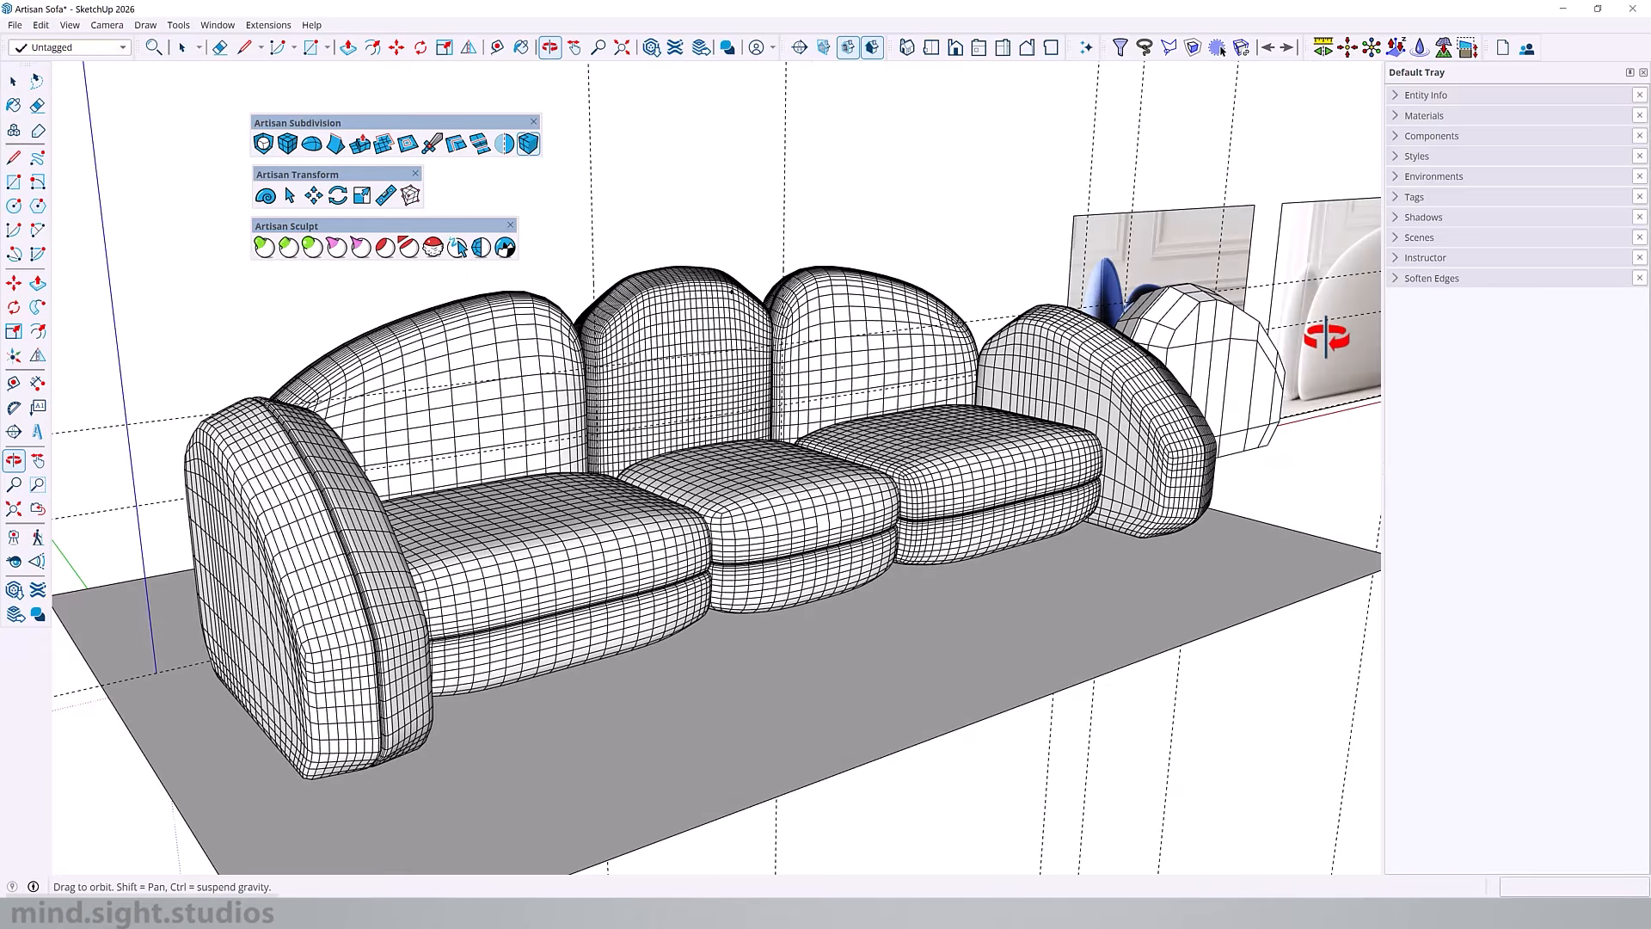
Step: Examine the armrest shape in the dark sofa reference photo and return to the smoothed sofa model
middle_drag(1327, 339, 748, 406)
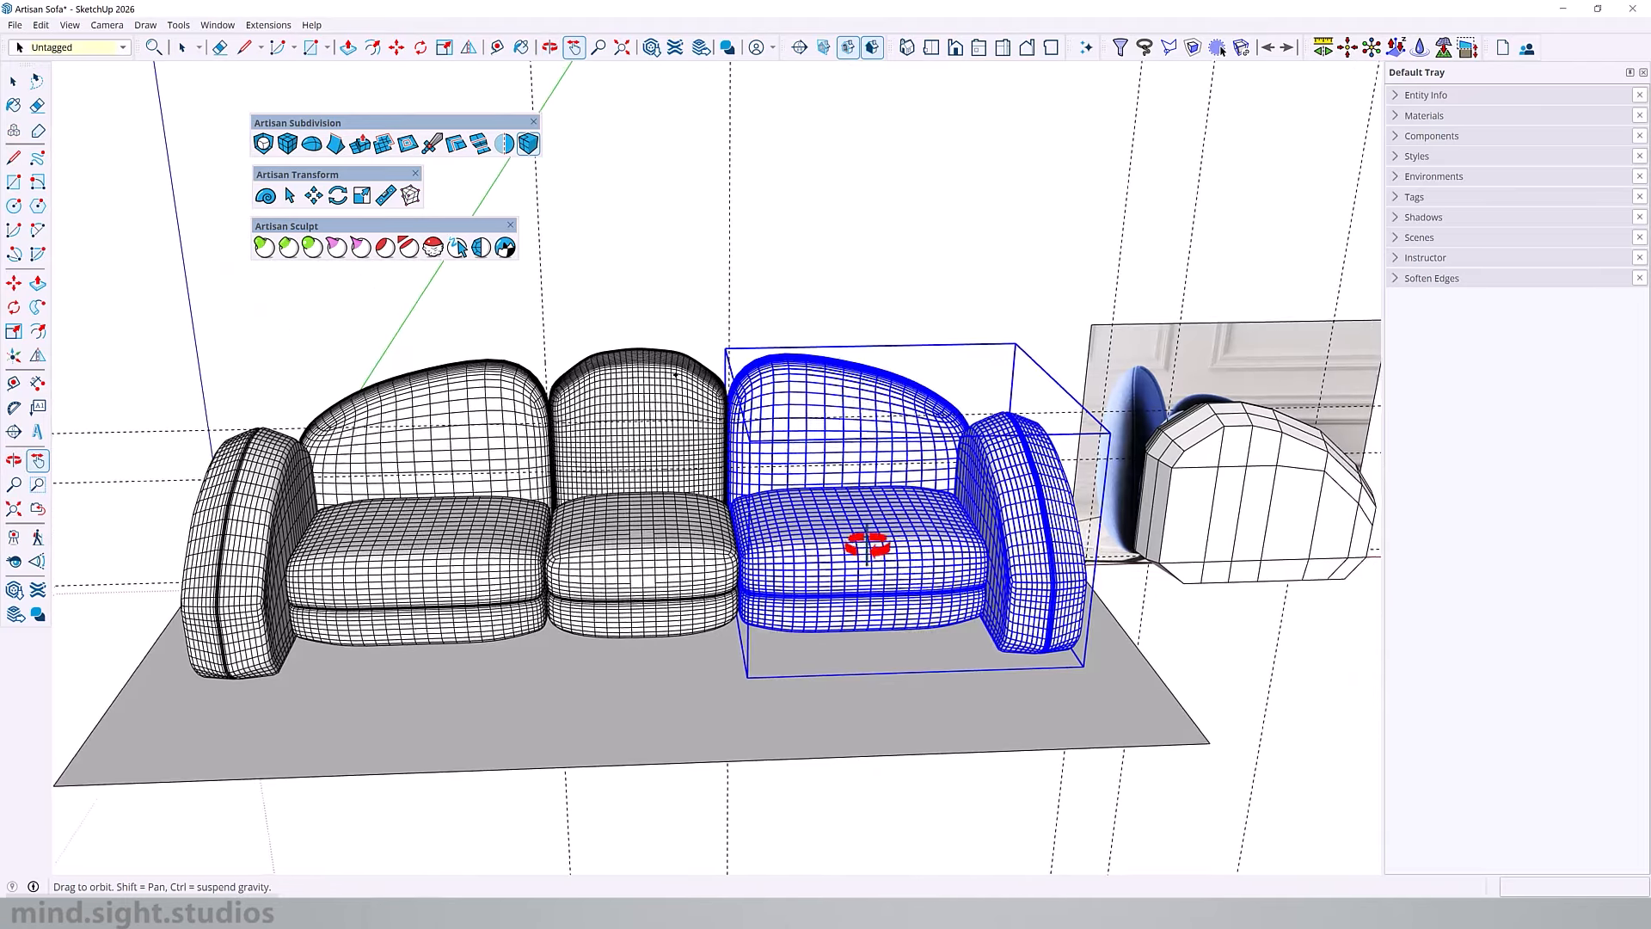
middle_drag(874, 545, 675, 507)
drag(675, 499, 594, 497)
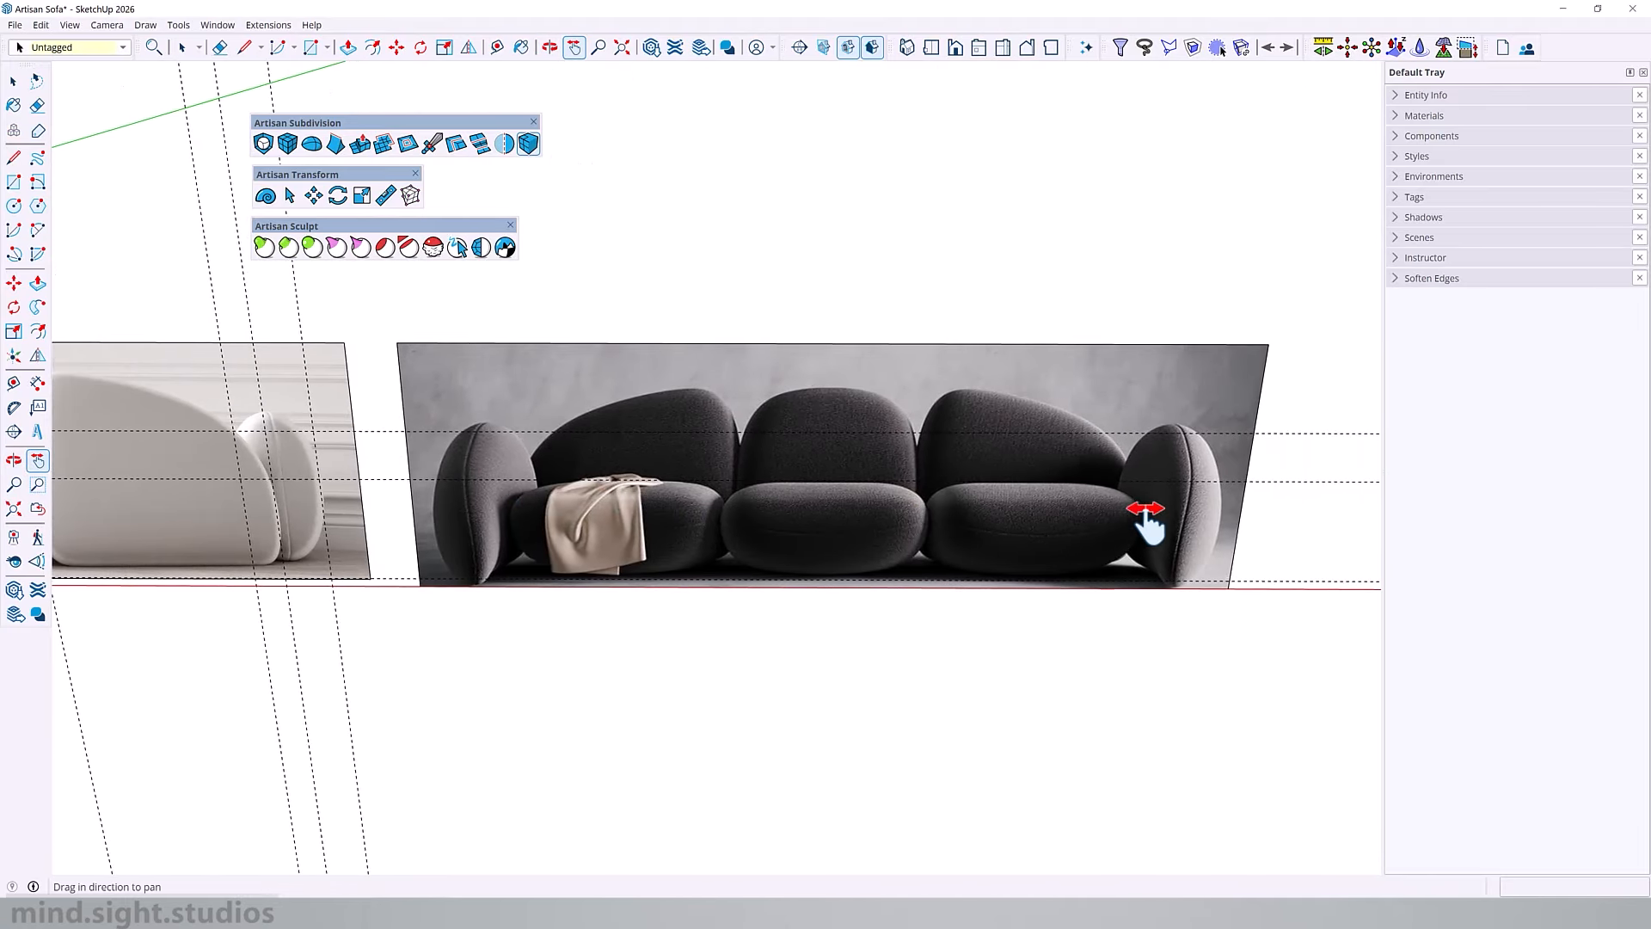
scroll(1147, 511, up, 5)
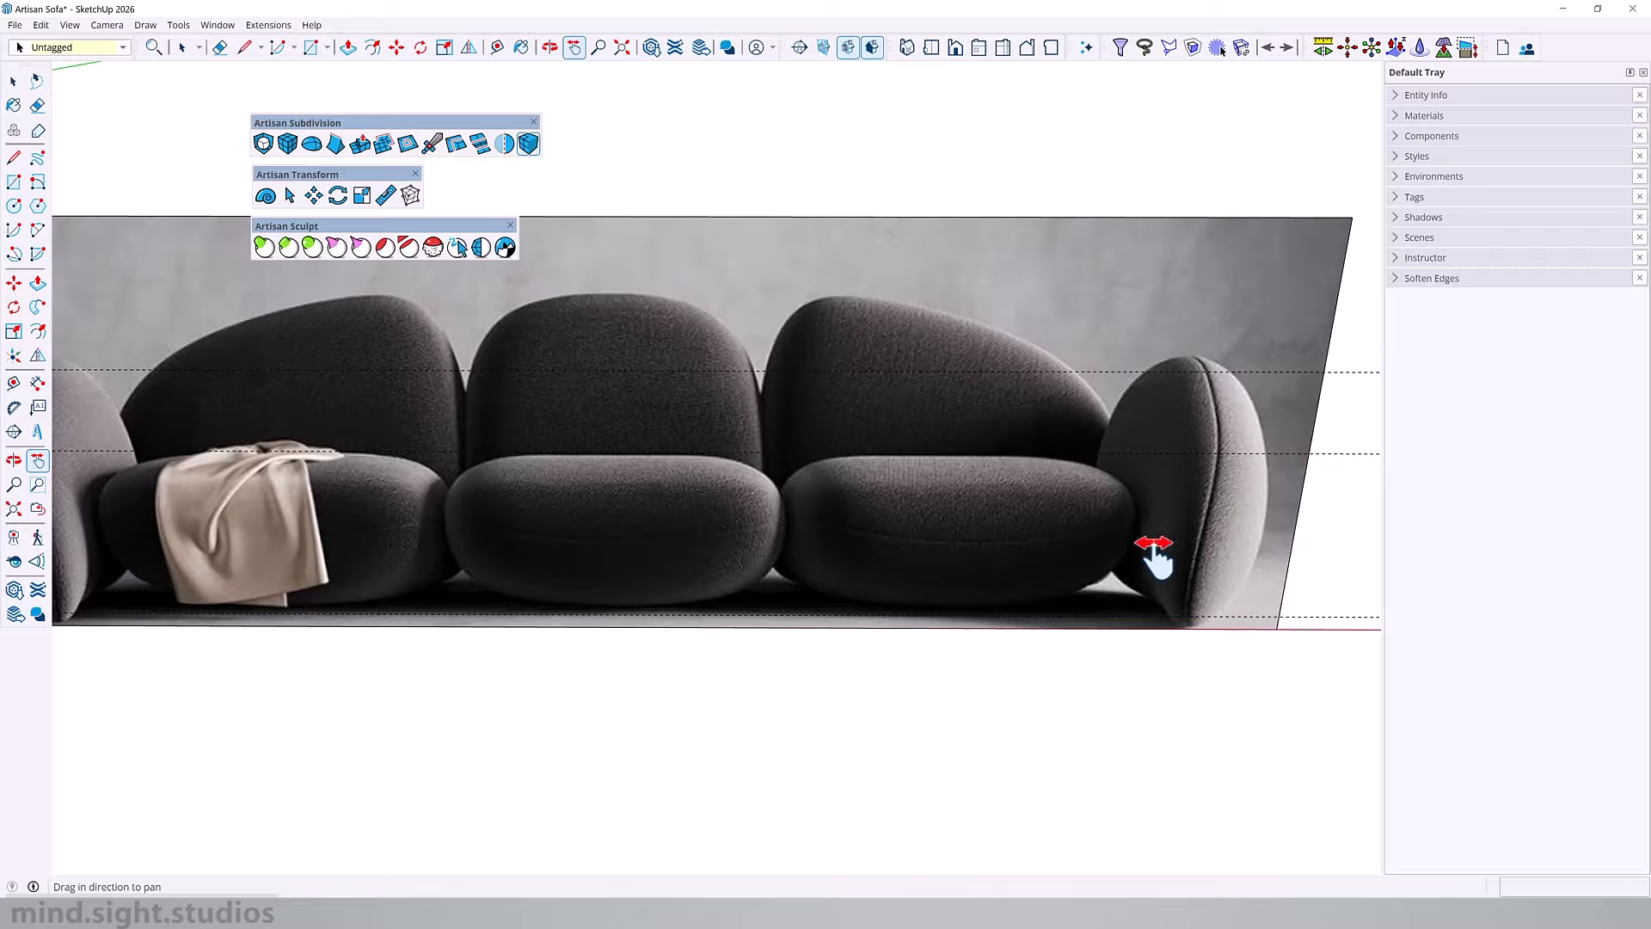
scroll(1161, 540, down, 5)
drag(704, 527, 1365, 513)
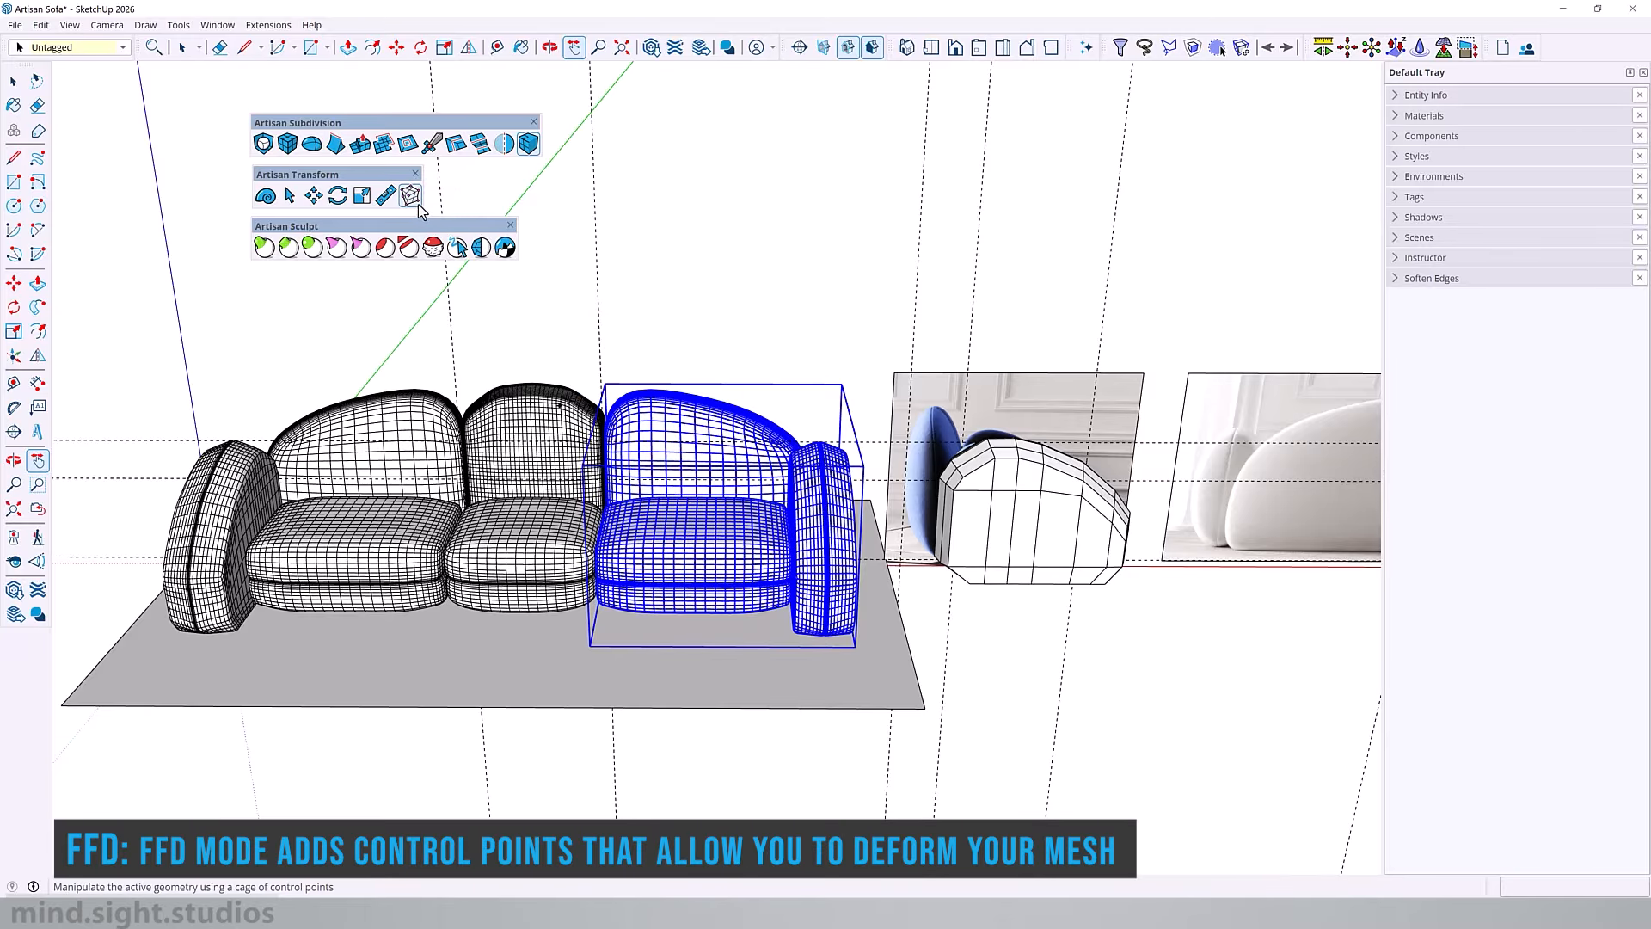
Step: Open the smoothed end armrest, select its whole mesh and start FFD mode on it
middle_drag(859, 583, 933, 602)
key(space)
scroll(830, 538, up, 3)
double_click(823, 533)
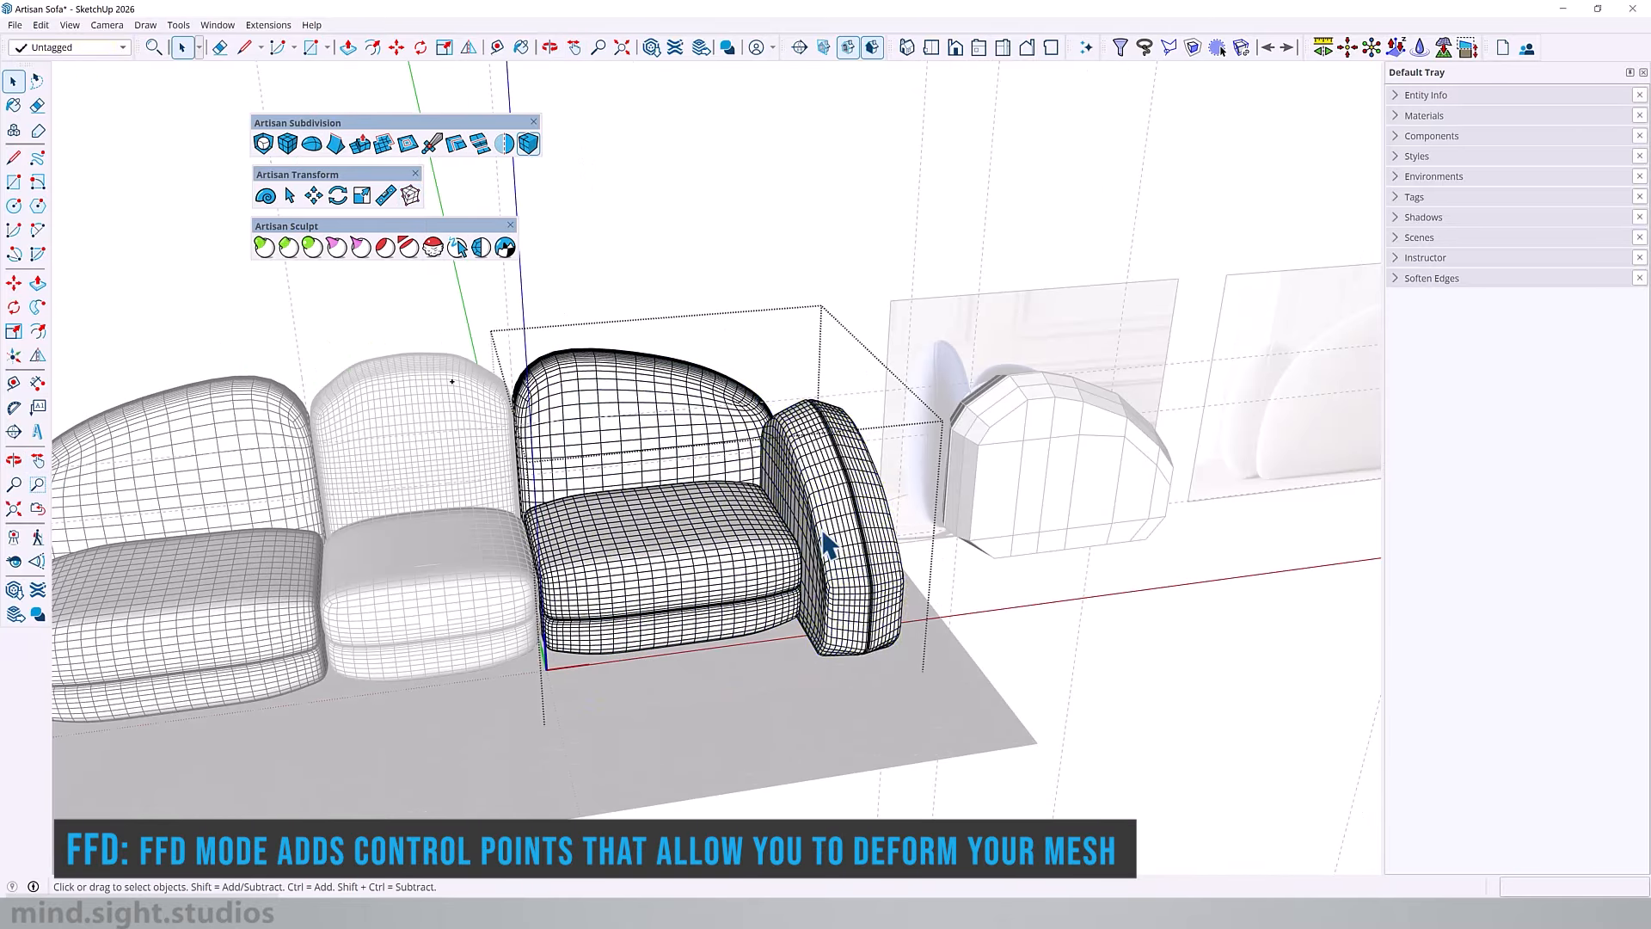
double_click(823, 535)
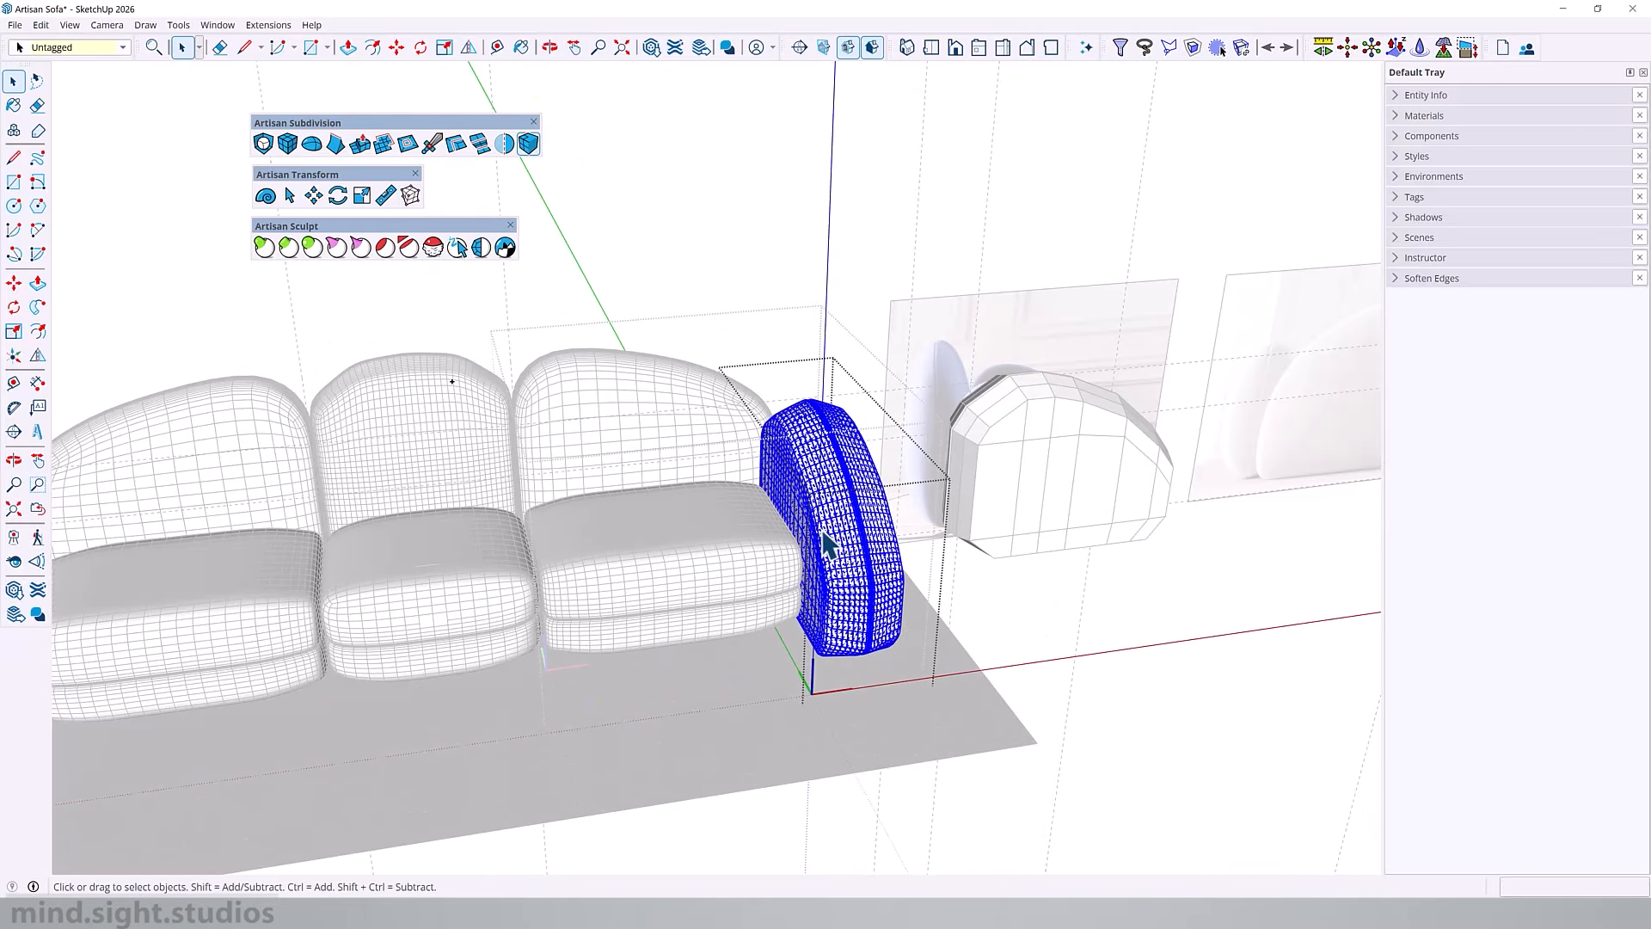
click(411, 197)
Step: Set the armrest's FFD control points to 3,4,3
middle_drag(779, 577, 1054, 574)
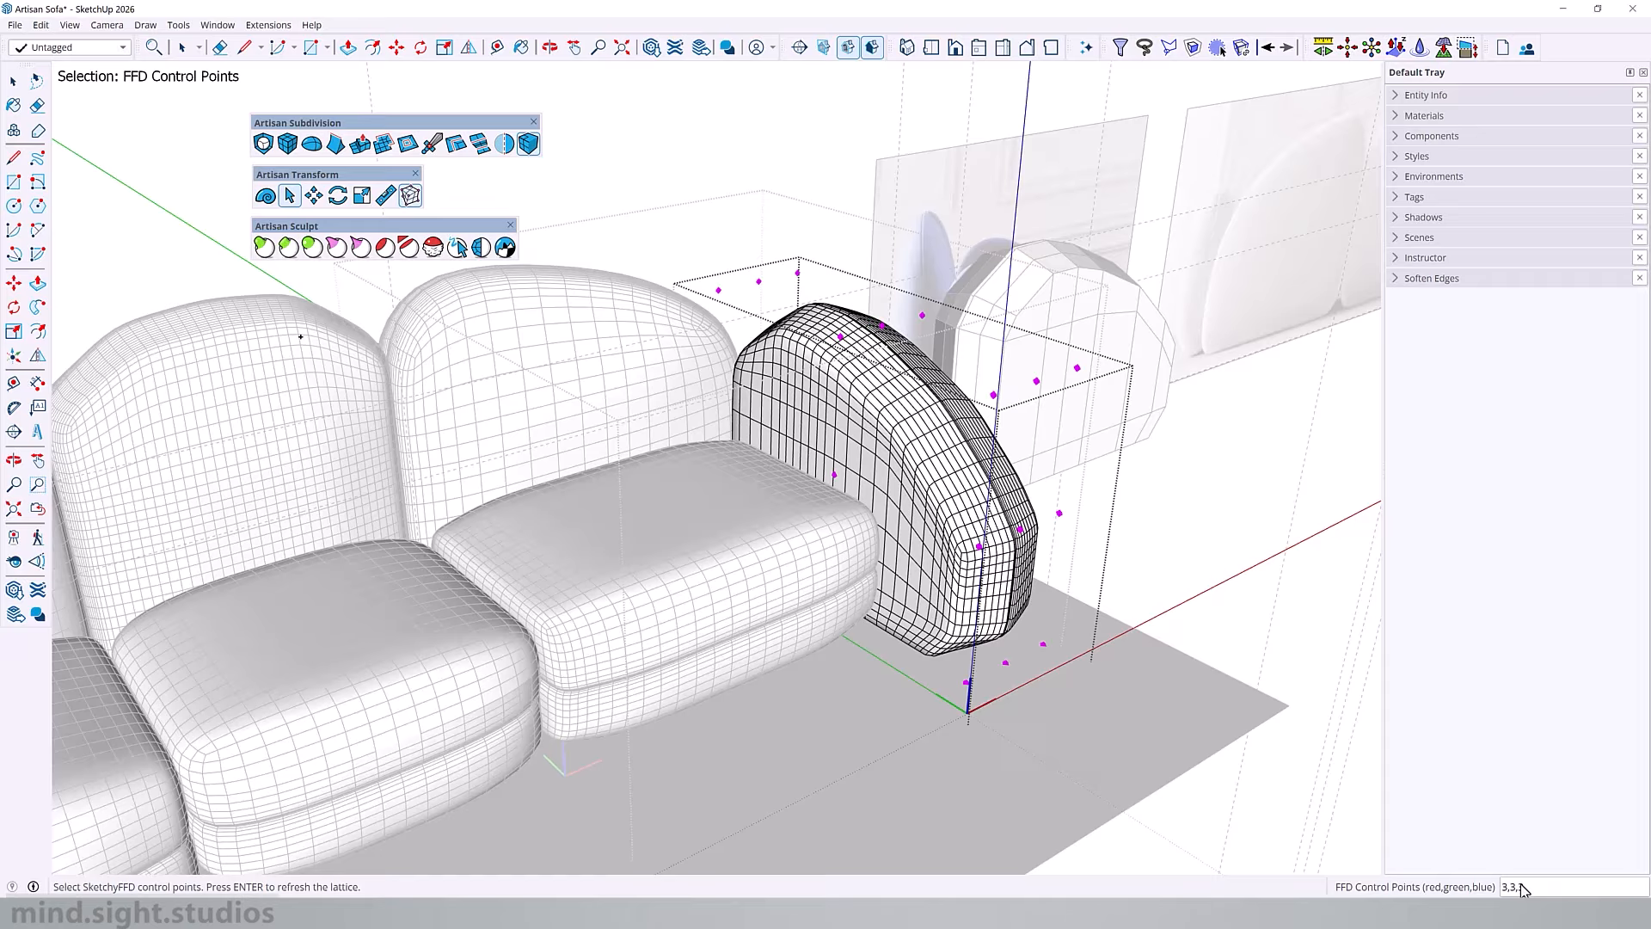
text(4)
scroll(968, 529, up, 2)
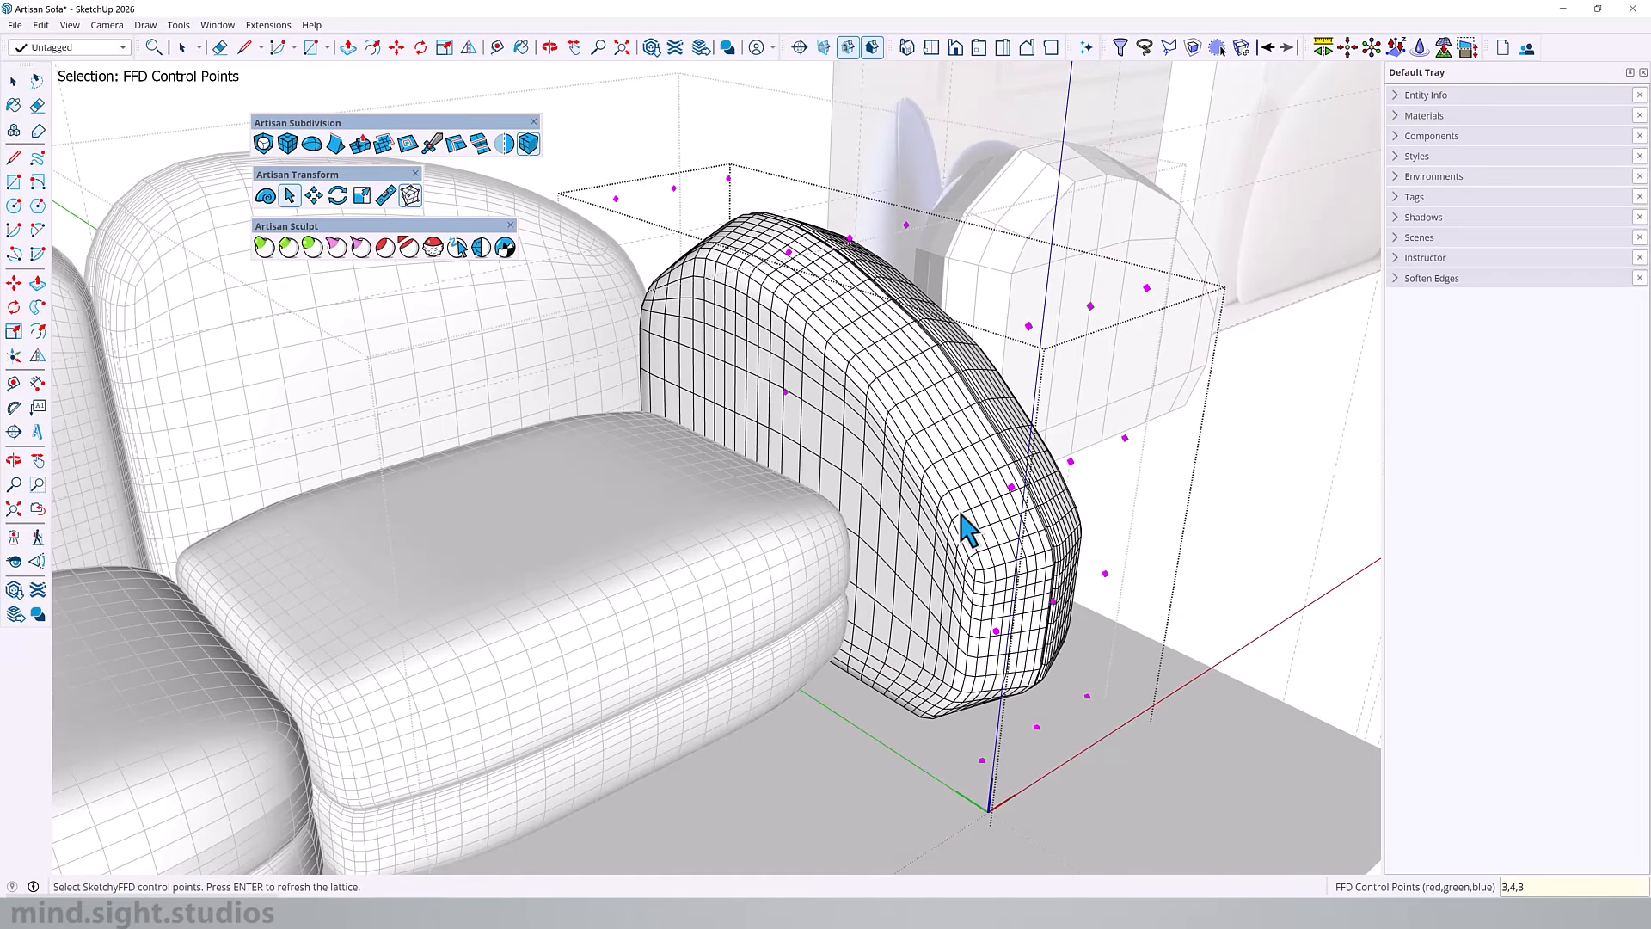
Step: Move the FFD control points at the front end of the armrest about 3 3/8 inches inward toward the seats
mouse_move(789, 348)
middle_down()
mouse_move(966, 472)
mouse_move(575, 581)
mouse_move(681, 534)
mouse_move(693, 694)
mouse_move(632, 718)
middle_up()
click(268, 201)
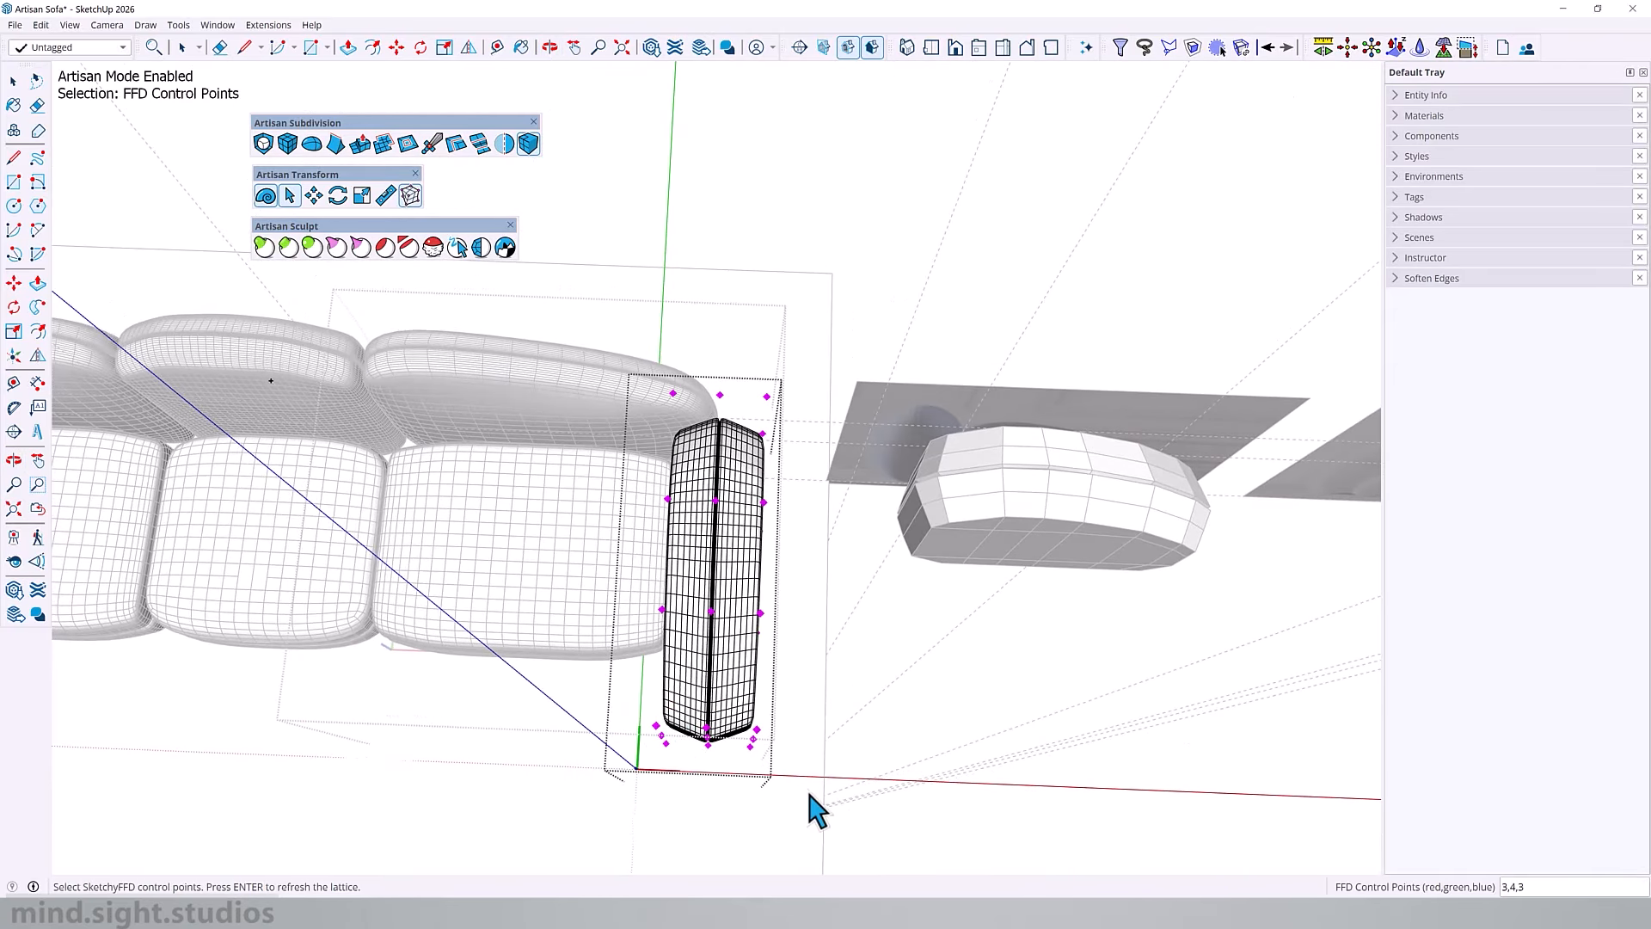
middle_drag(601, 774, 798, 735)
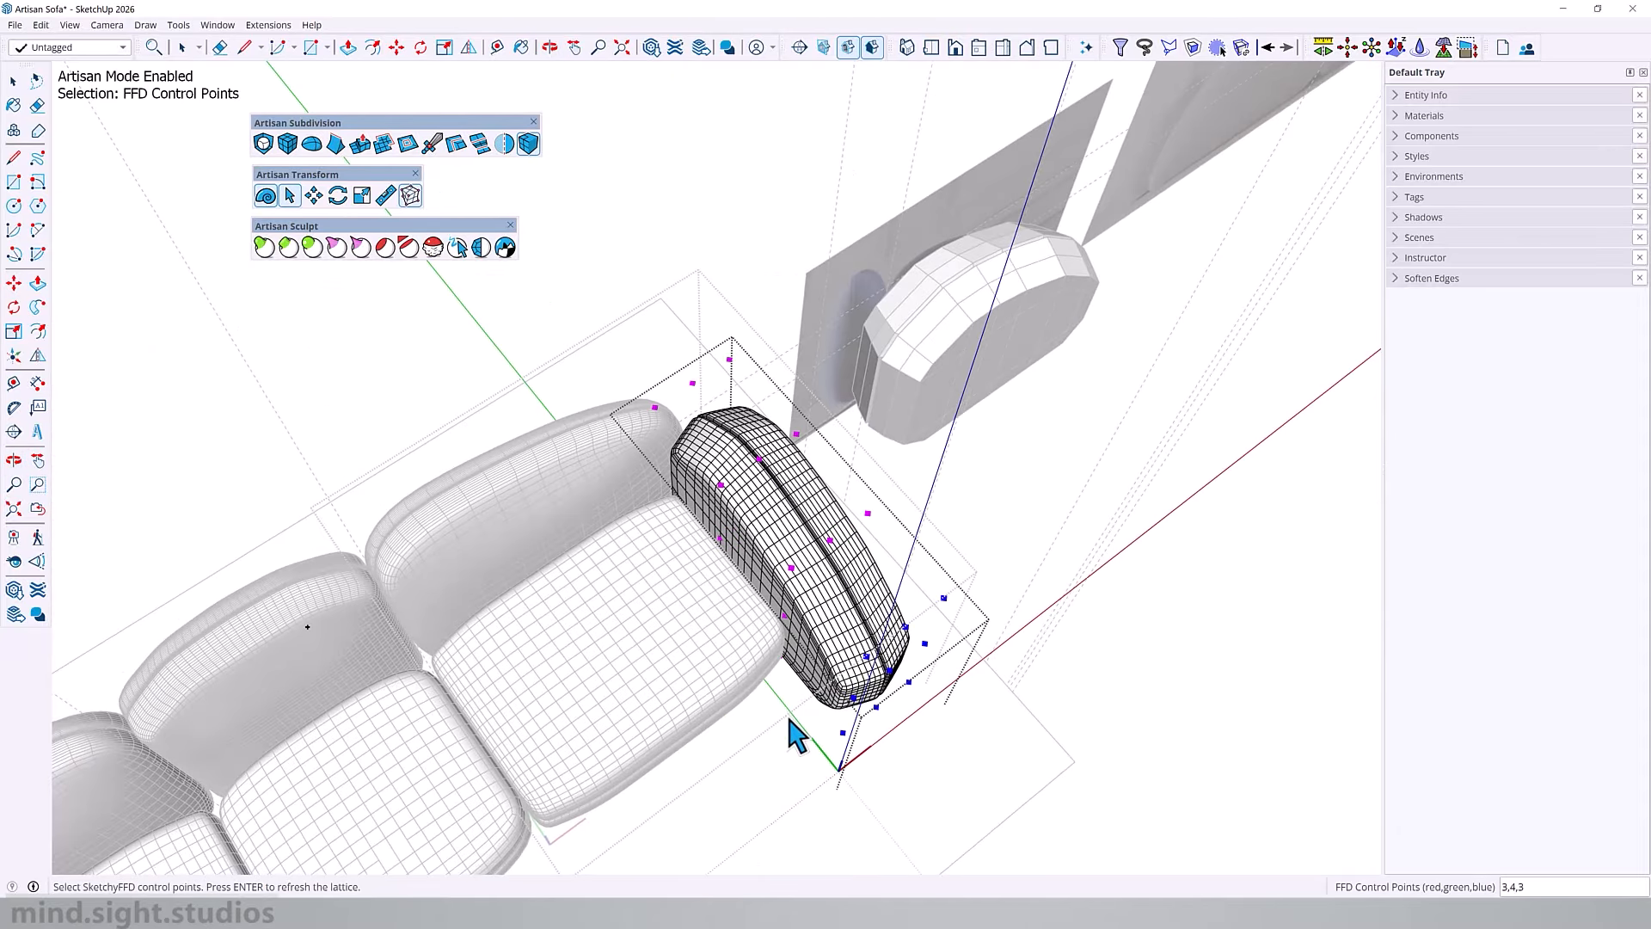
key(m)
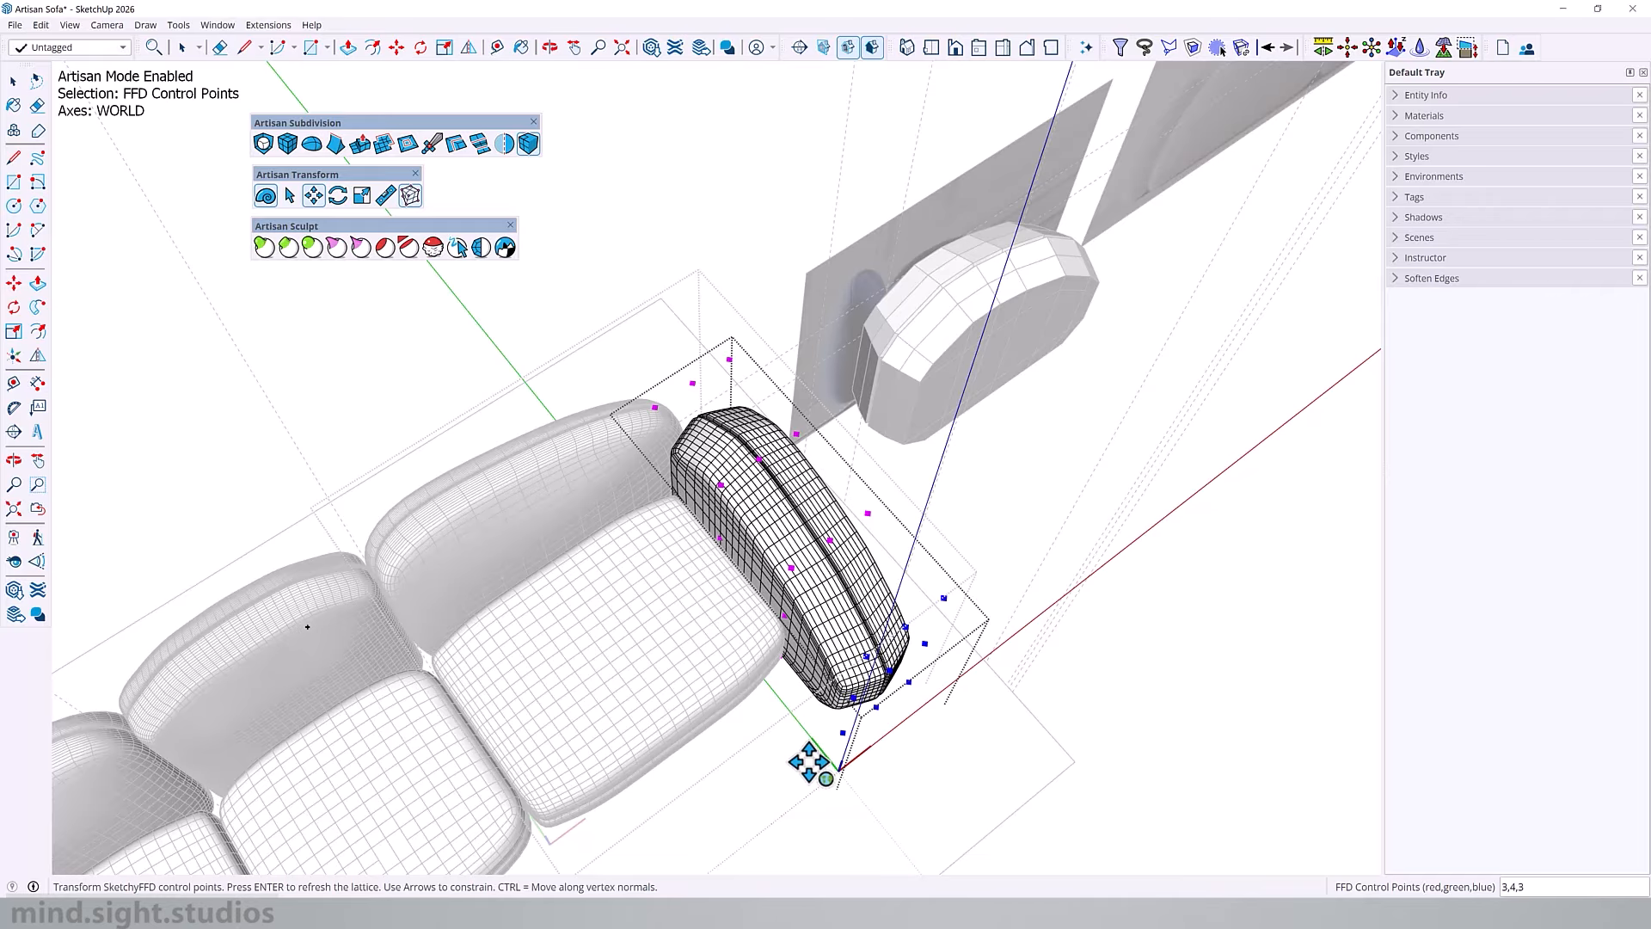
drag(811, 762, 794, 769)
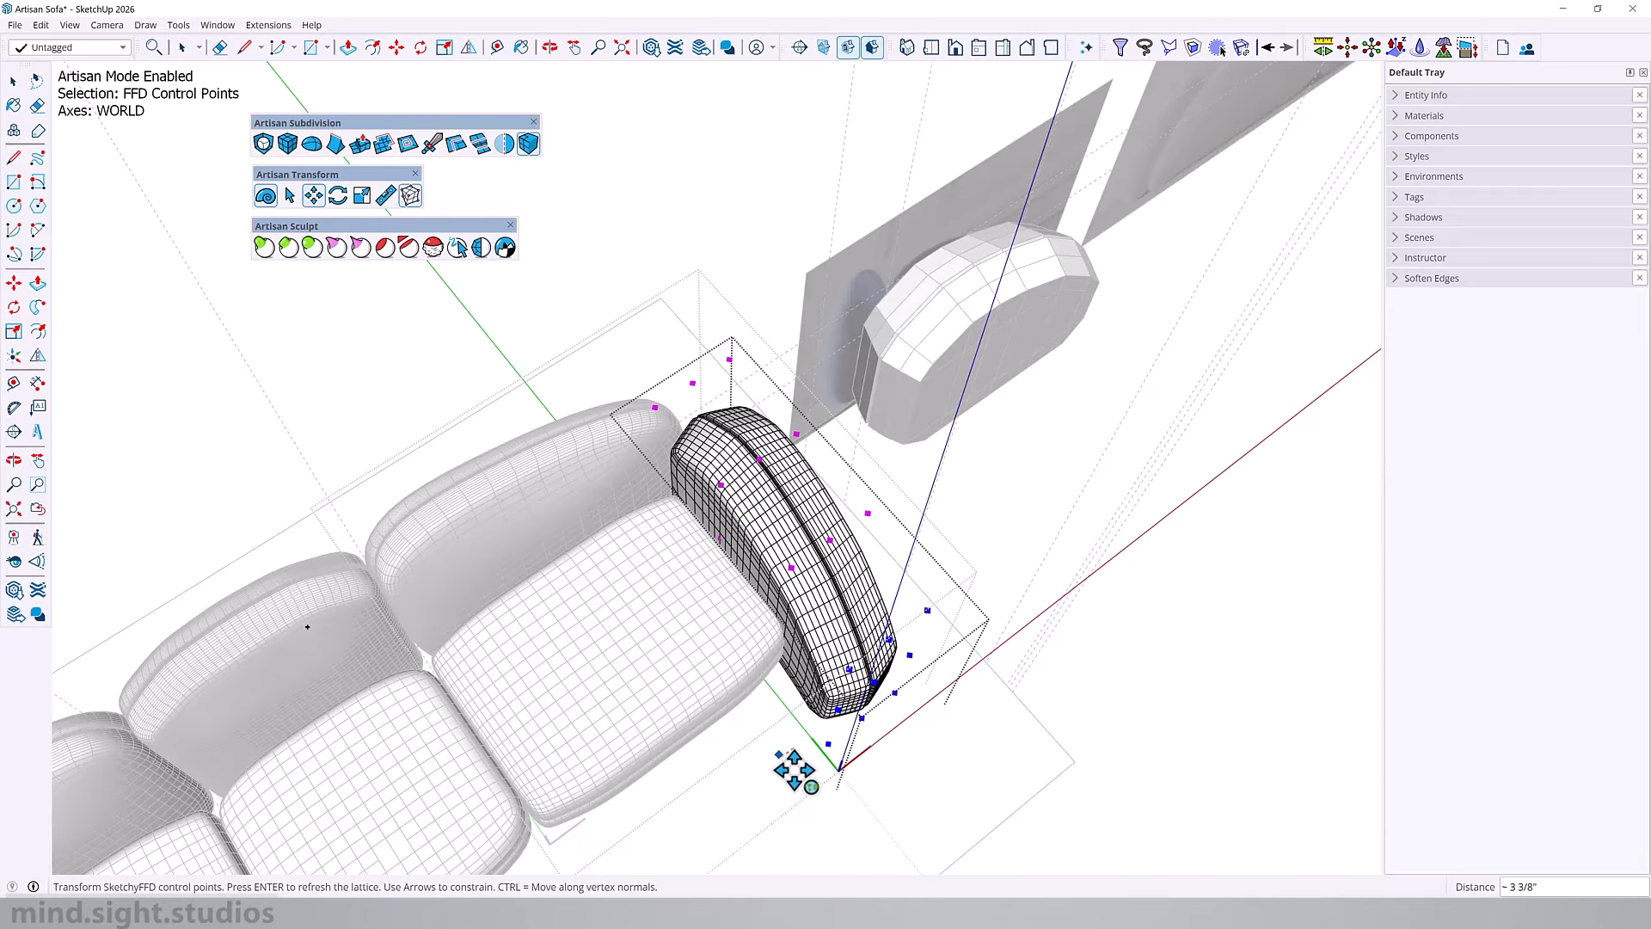
Step: Move the second row of FFD control points from the armrest's front about 3 1/4 inches outward, away from the seats
middle_drag(811, 687, 539, 755)
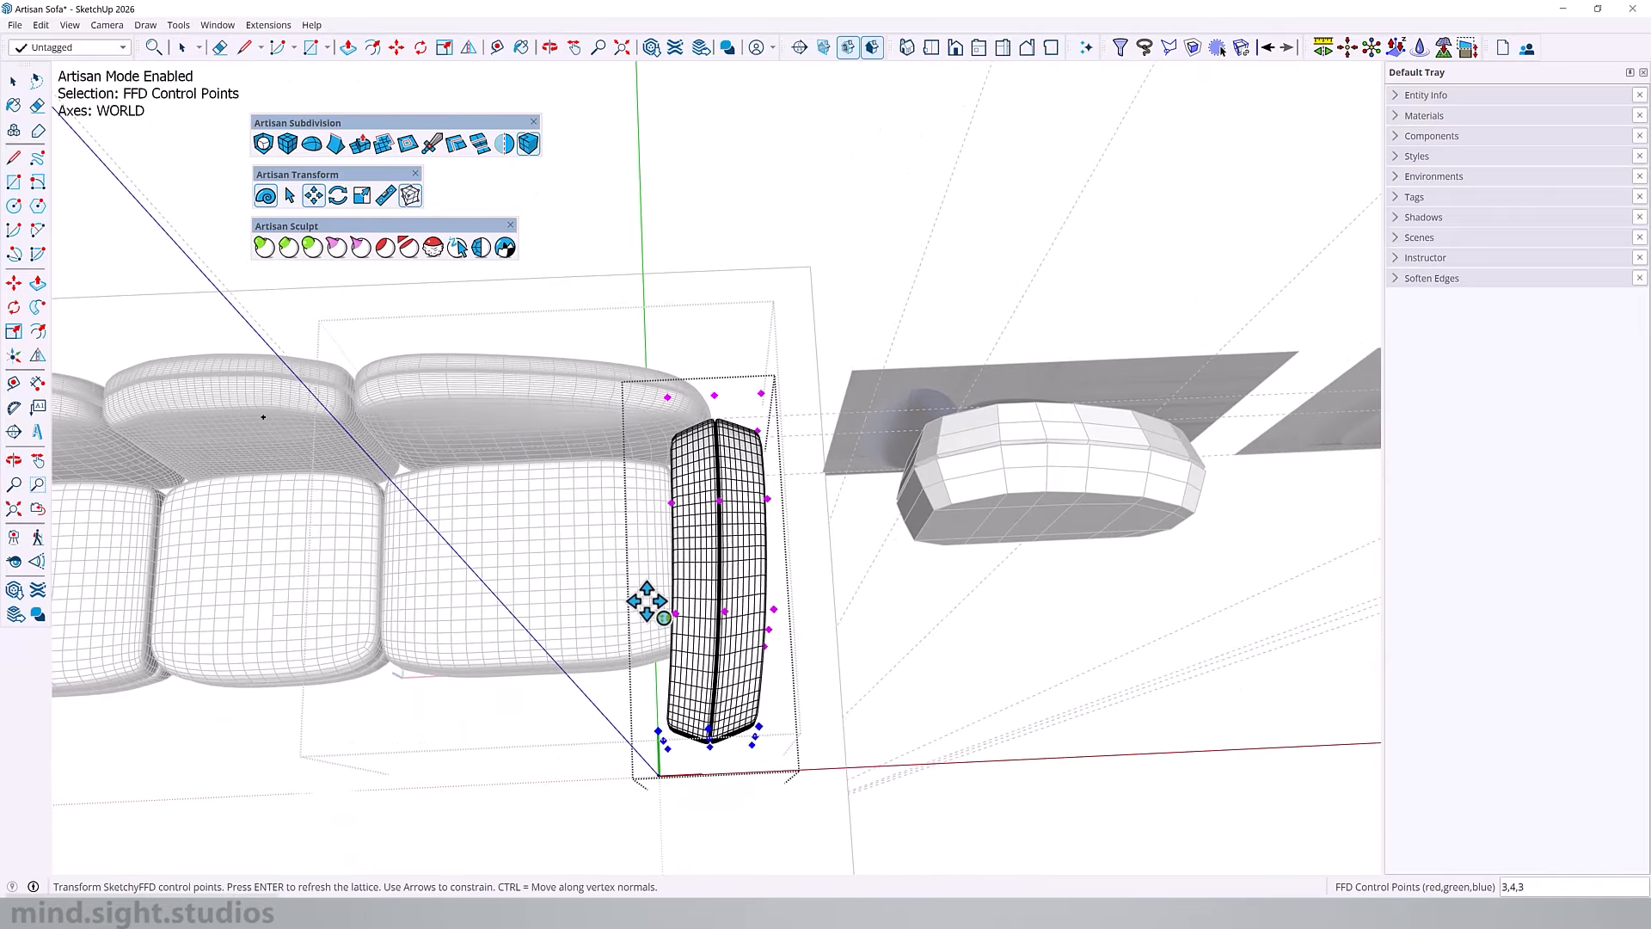
middle_drag(649, 596, 634, 608)
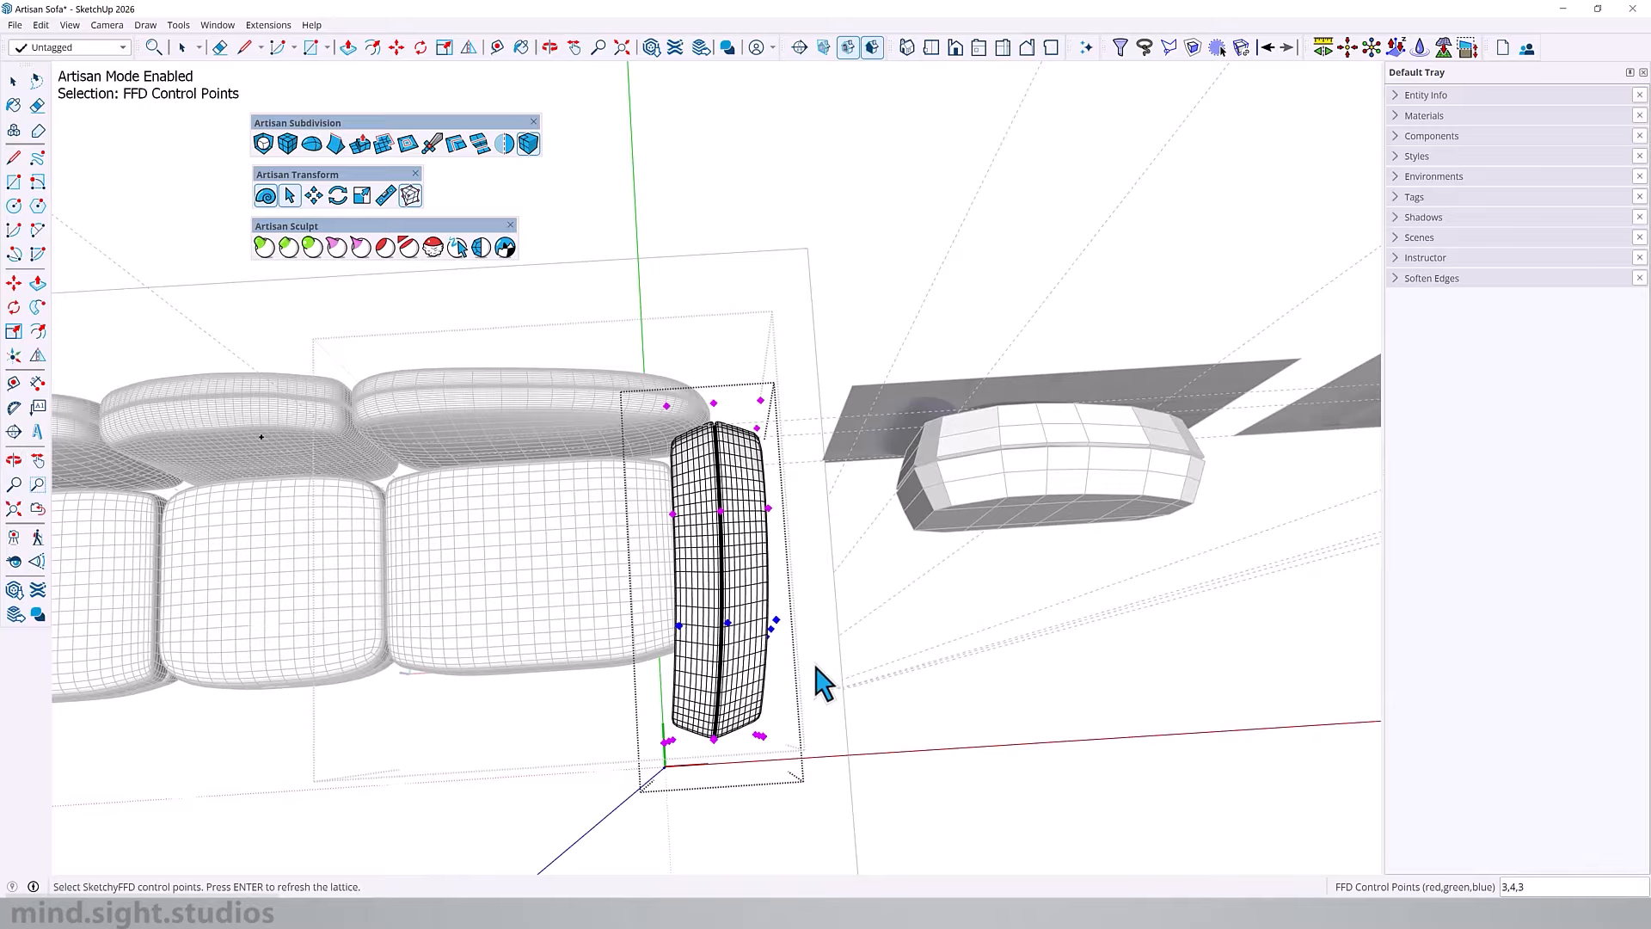
key(m)
drag(826, 675, 842, 675)
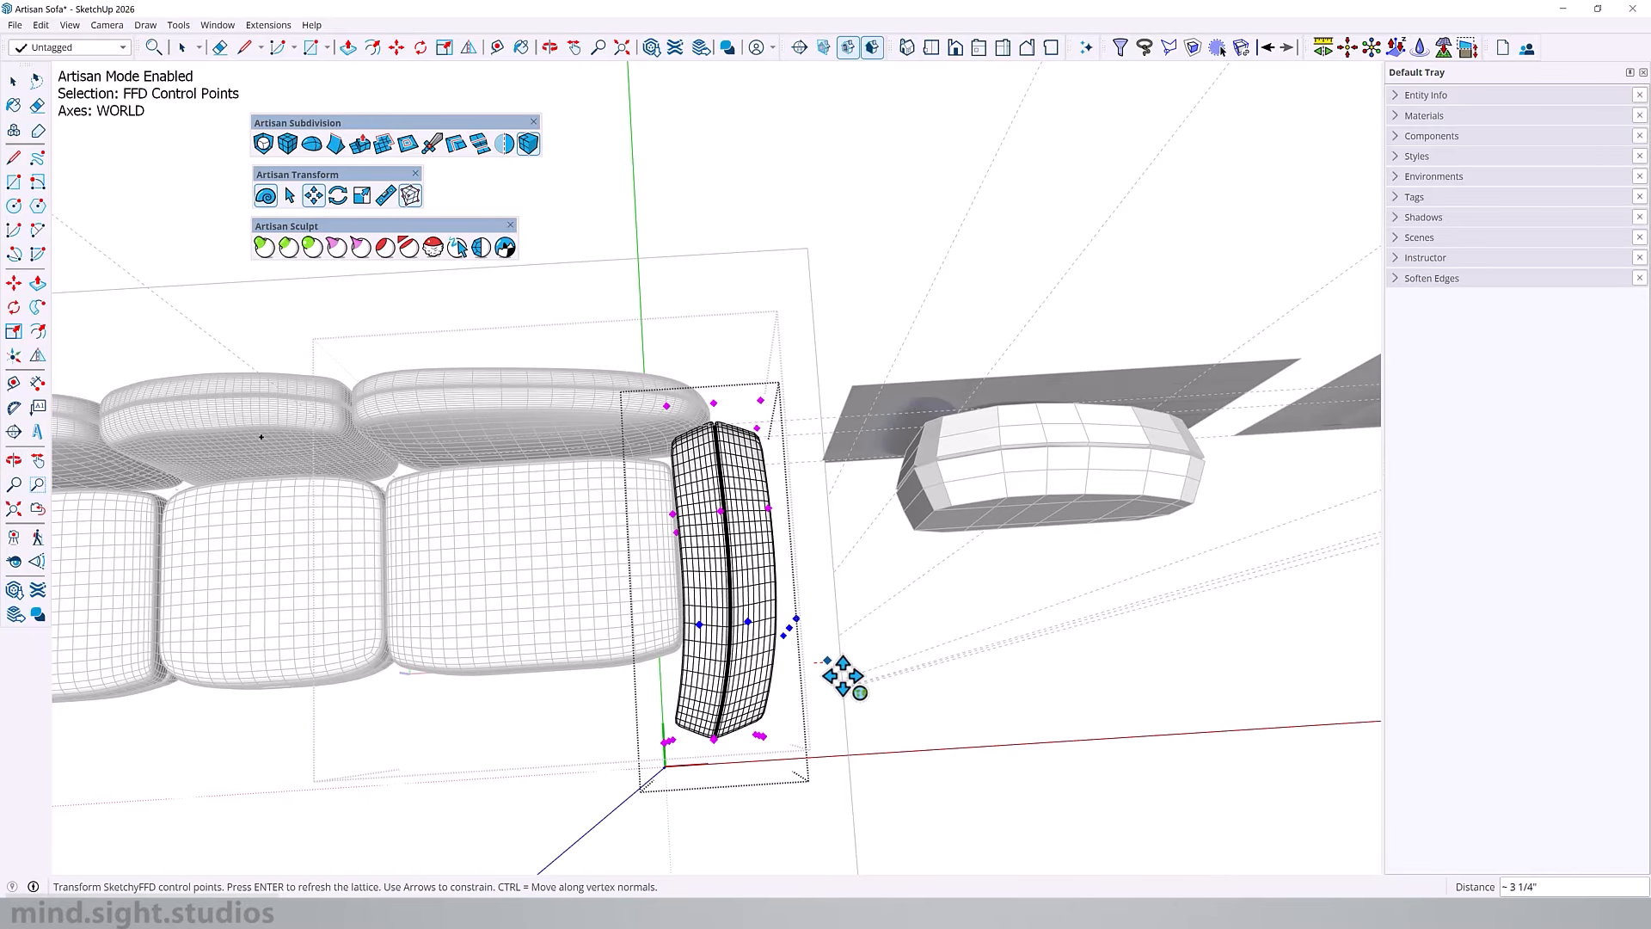
Step: Reselect the front row of FFD control points and adjust it to refine the bend at the armrest's front end
key(space)
scroll(791, 725, up, 3)
drag(776, 722, 810, 745)
key(m)
key(space)
scroll(812, 706, down, 3)
drag(596, 841, 820, 680)
key(m)
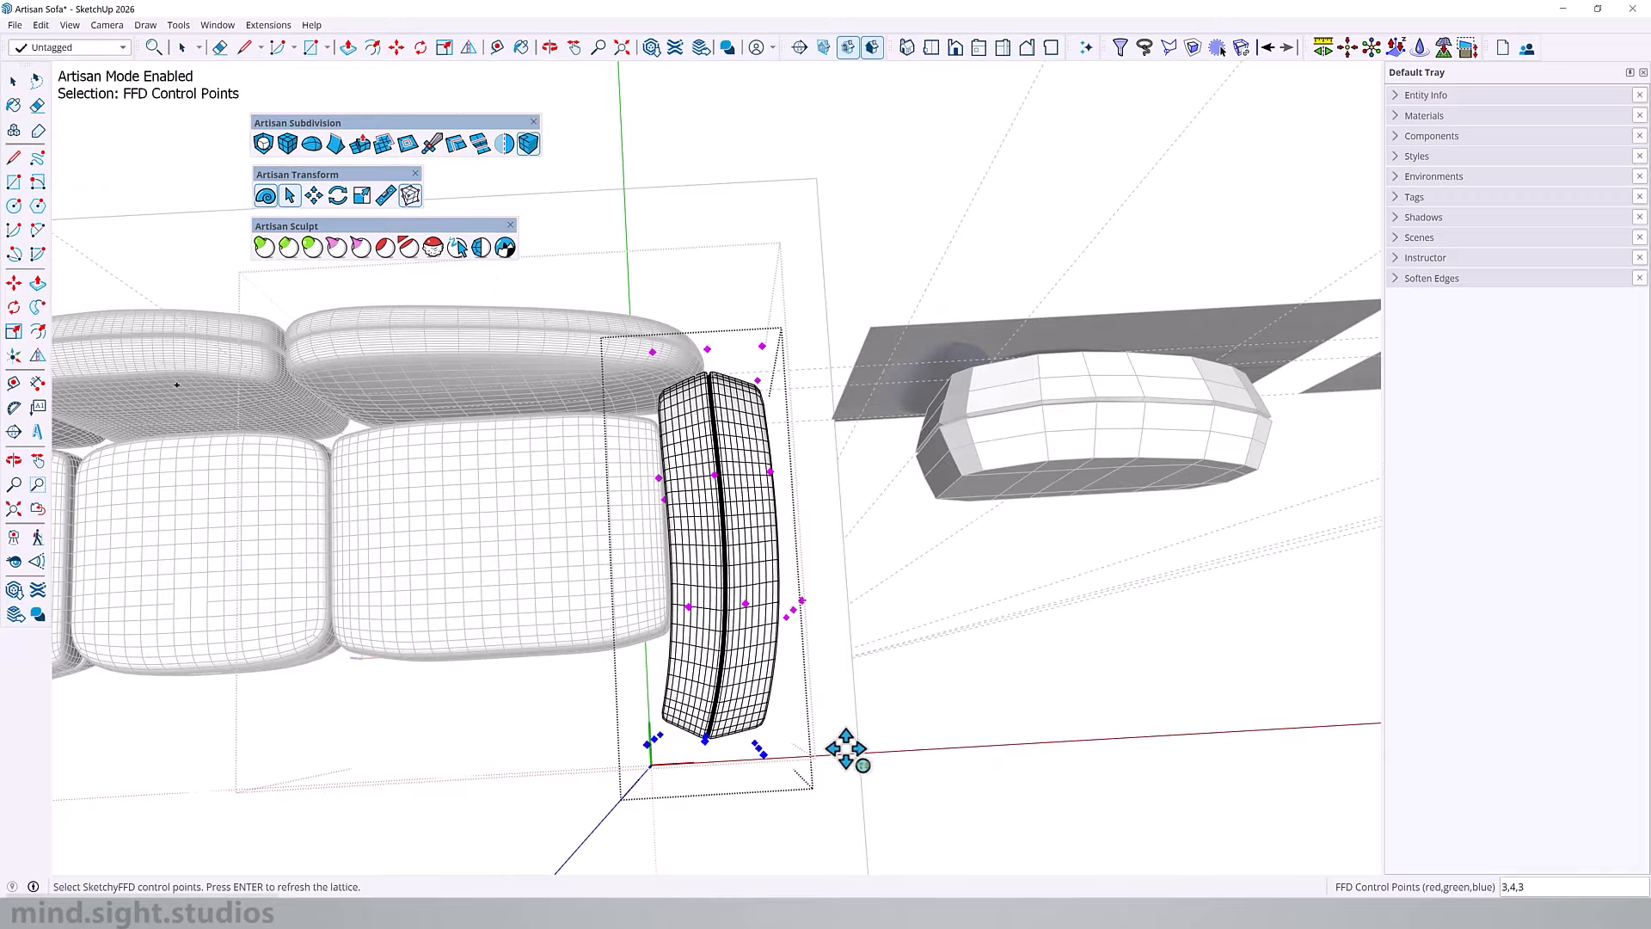
drag(849, 749, 849, 729)
Step: Inspect the bent armrest and compare the sofa model's seat and armrest shapes with the dark sofa reference photo
middle_drag(849, 730, 1050, 247)
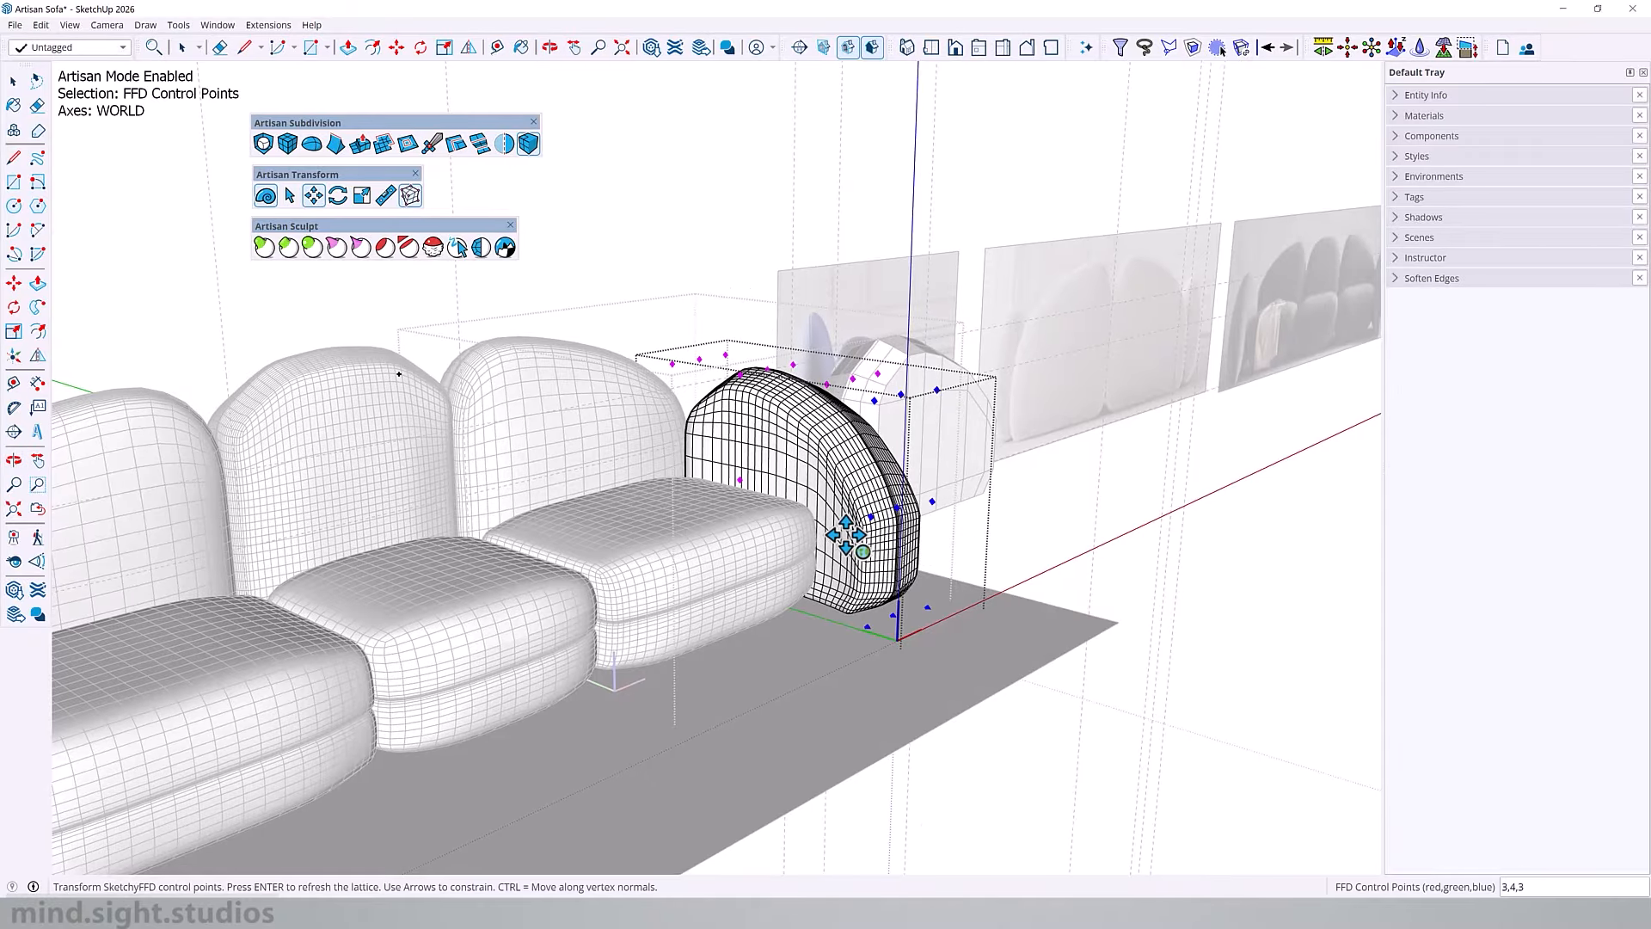
middle_drag(923, 563, 1019, 530)
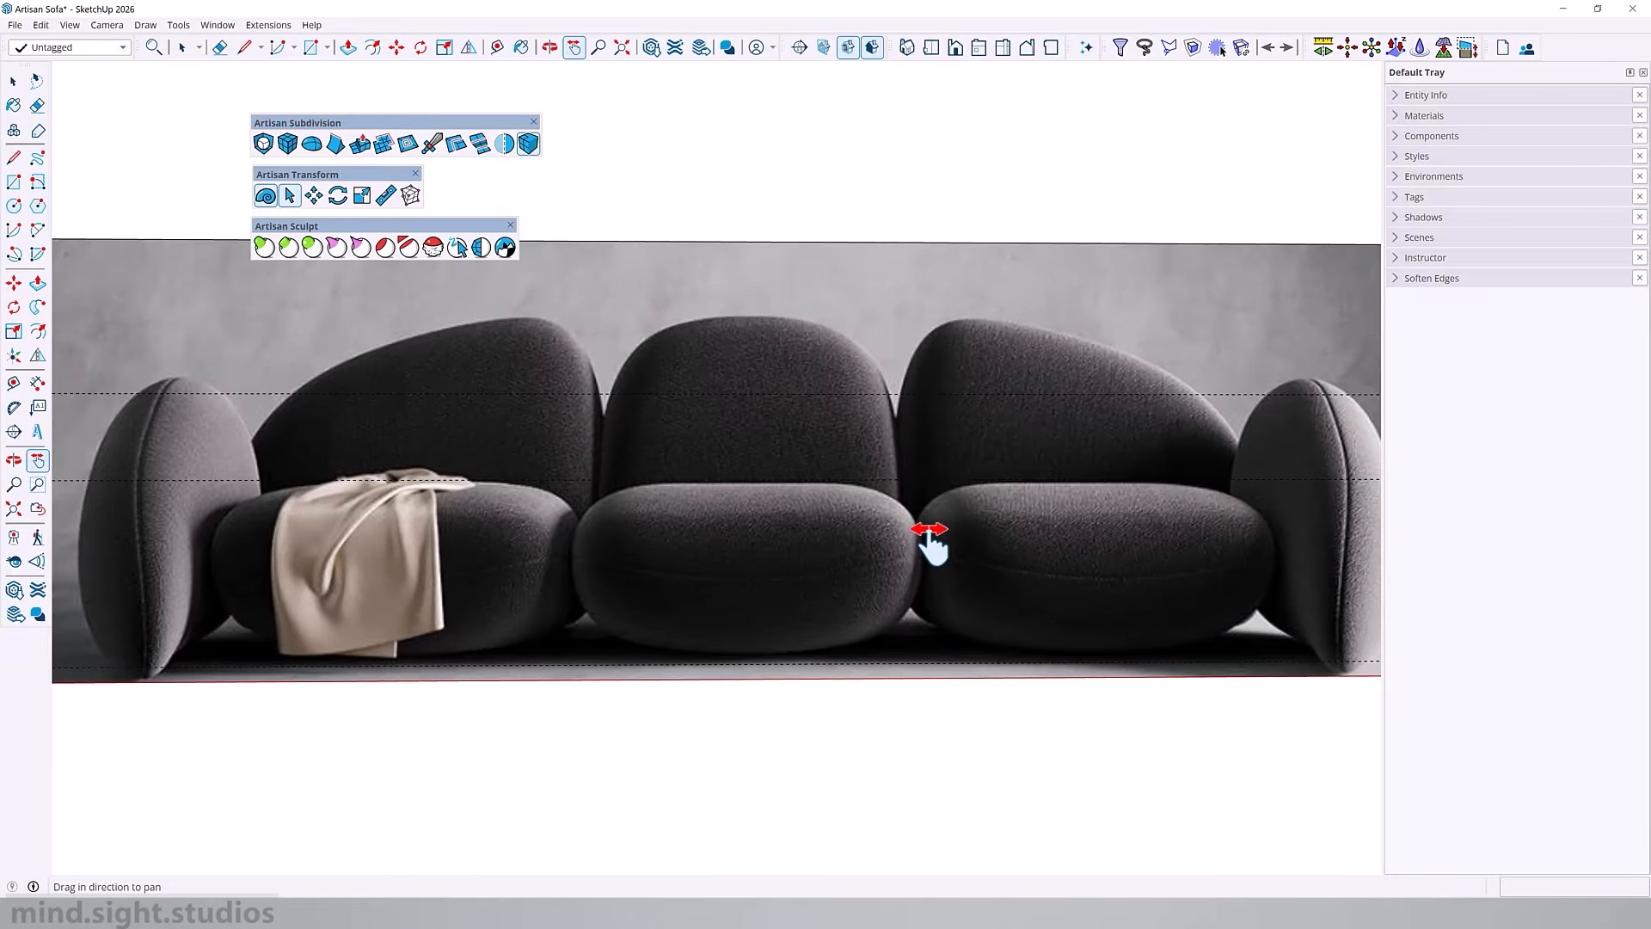
scroll(929, 529, down, 3)
shift+middle_drag(504, 518, 1195, 529)
shift+middle_drag(516, 525, 1273, 551)
middle_drag(447, 554, 520, 585)
shift+middle_drag(521, 585, 730, 592)
Step: Open the middle seat cushion, select its whole mesh and start FFD mode on it
double_click(739, 656)
middle_drag(739, 656, 749, 692)
drag(501, 528, 1012, 853)
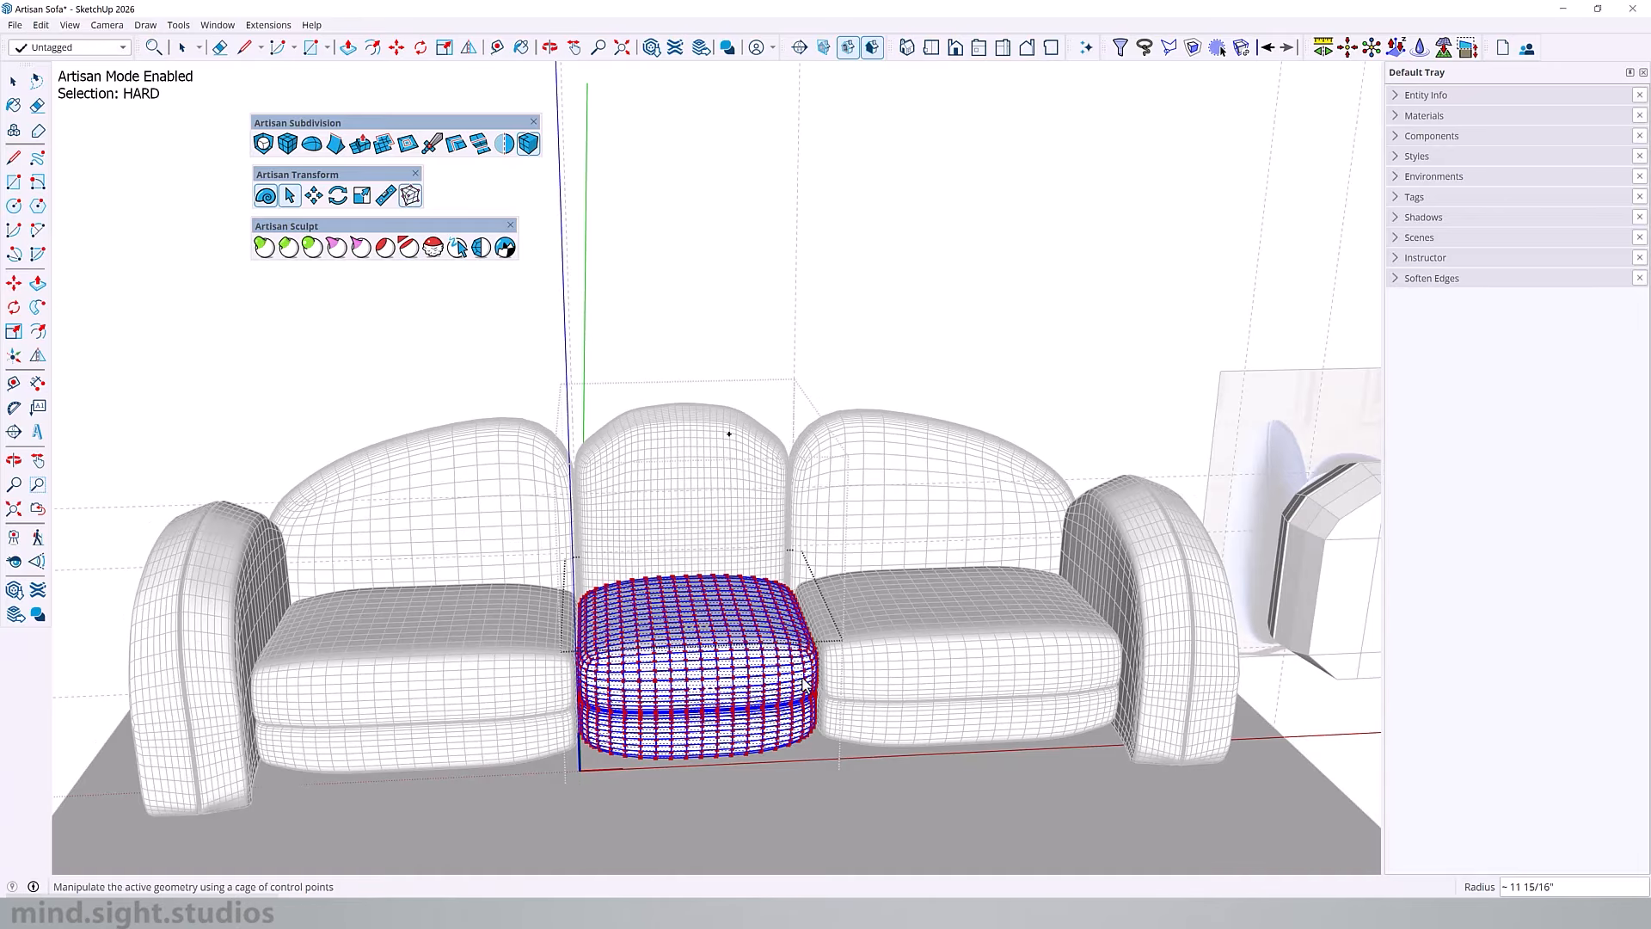
click(410, 195)
Step: Lower the FFD control point at the centre of the middle seat's top by about 3 1/8 inches
middle_drag(719, 645, 780, 735)
scroll(780, 735, up, 3)
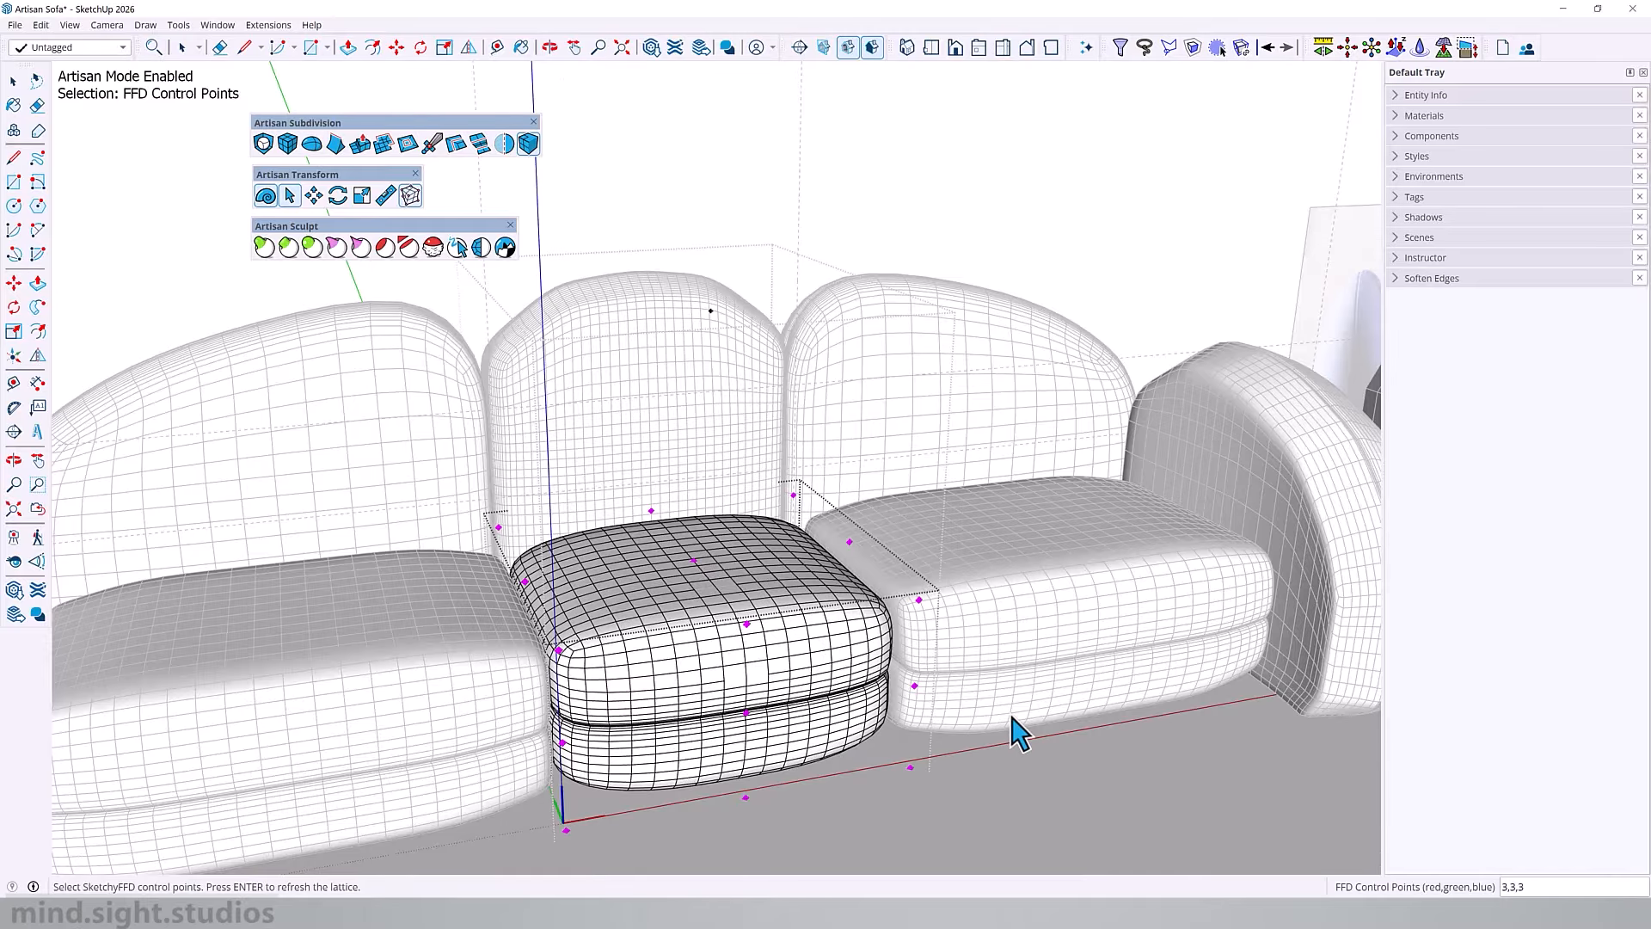
scroll(694, 561, up, 3)
key(m)
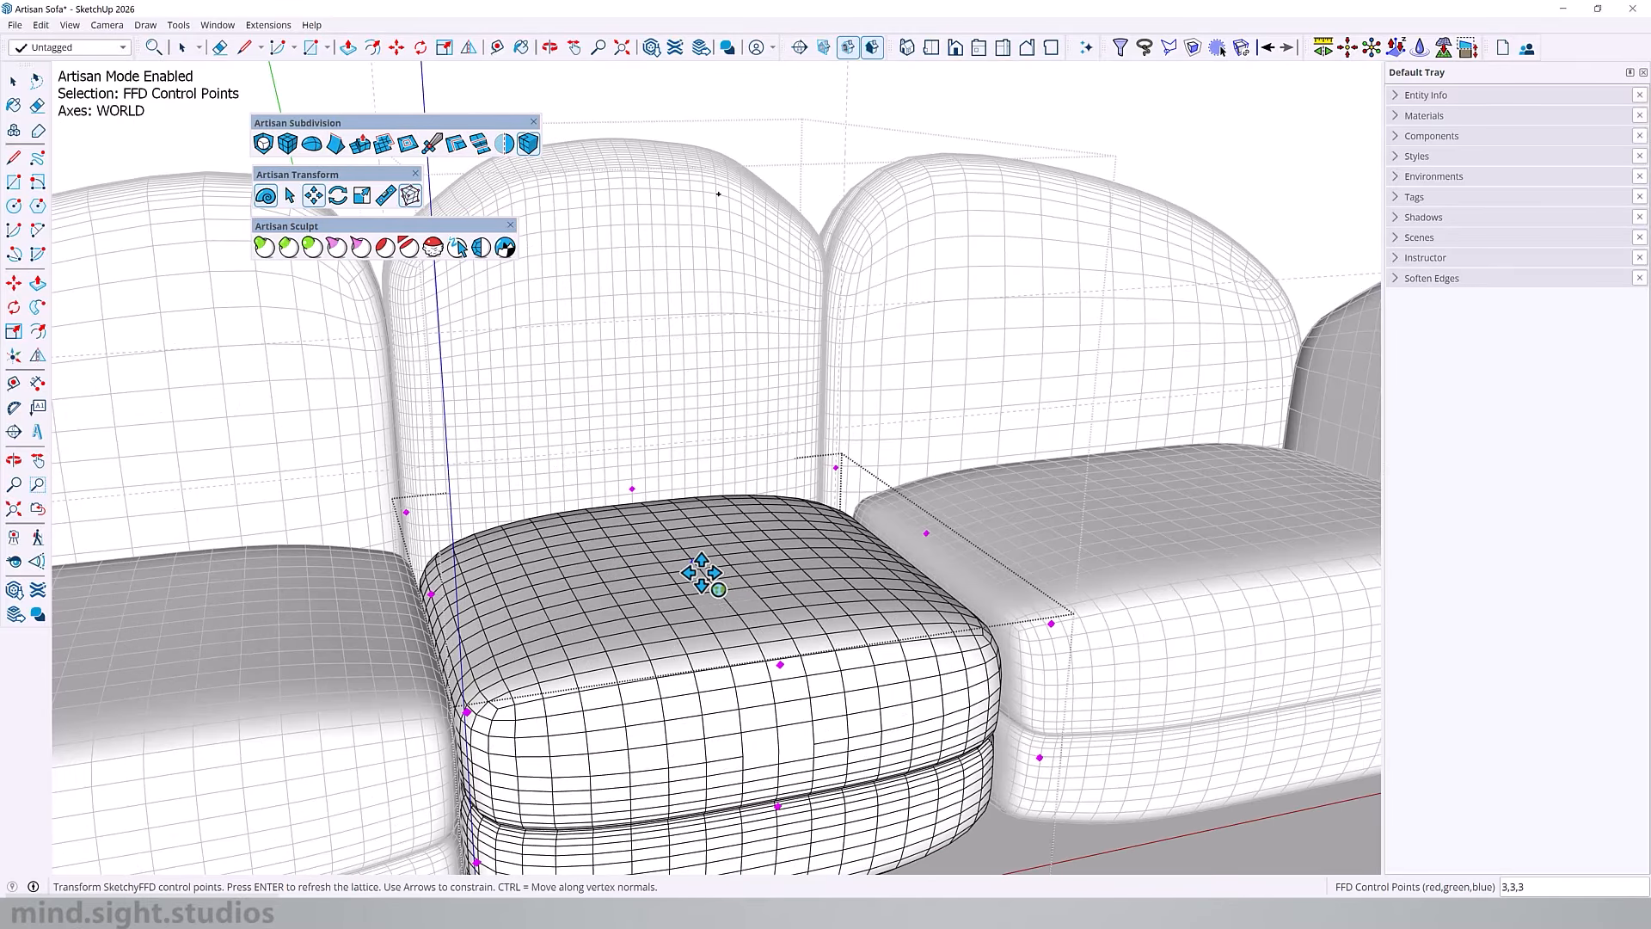
click(695, 563)
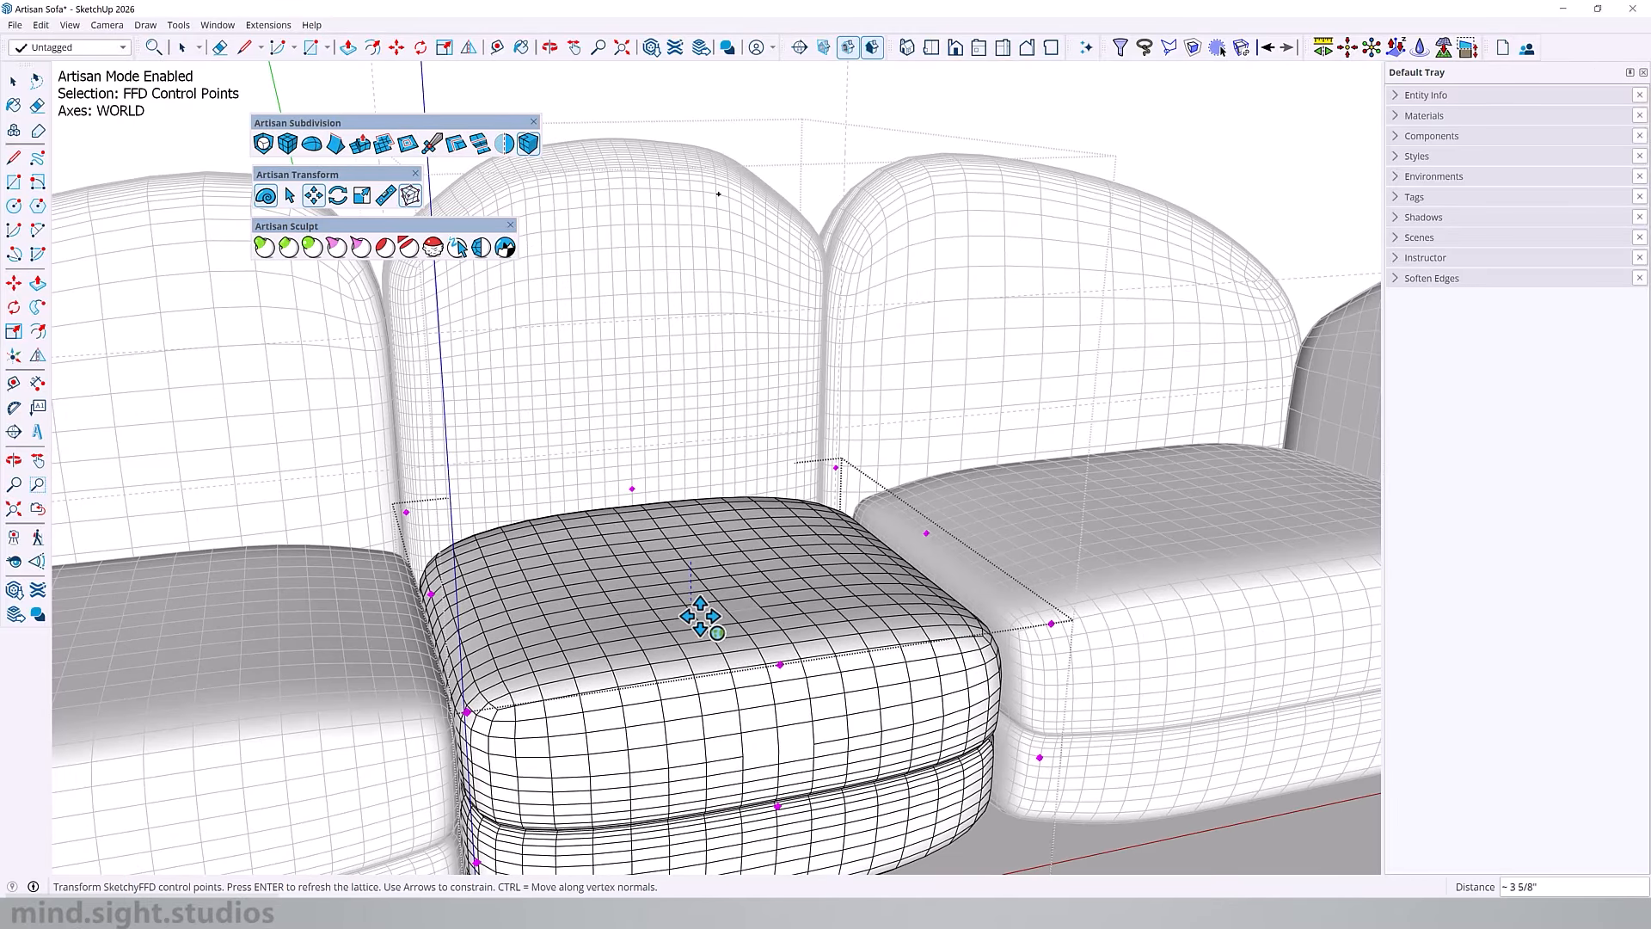
scroll(701, 616, down, 2)
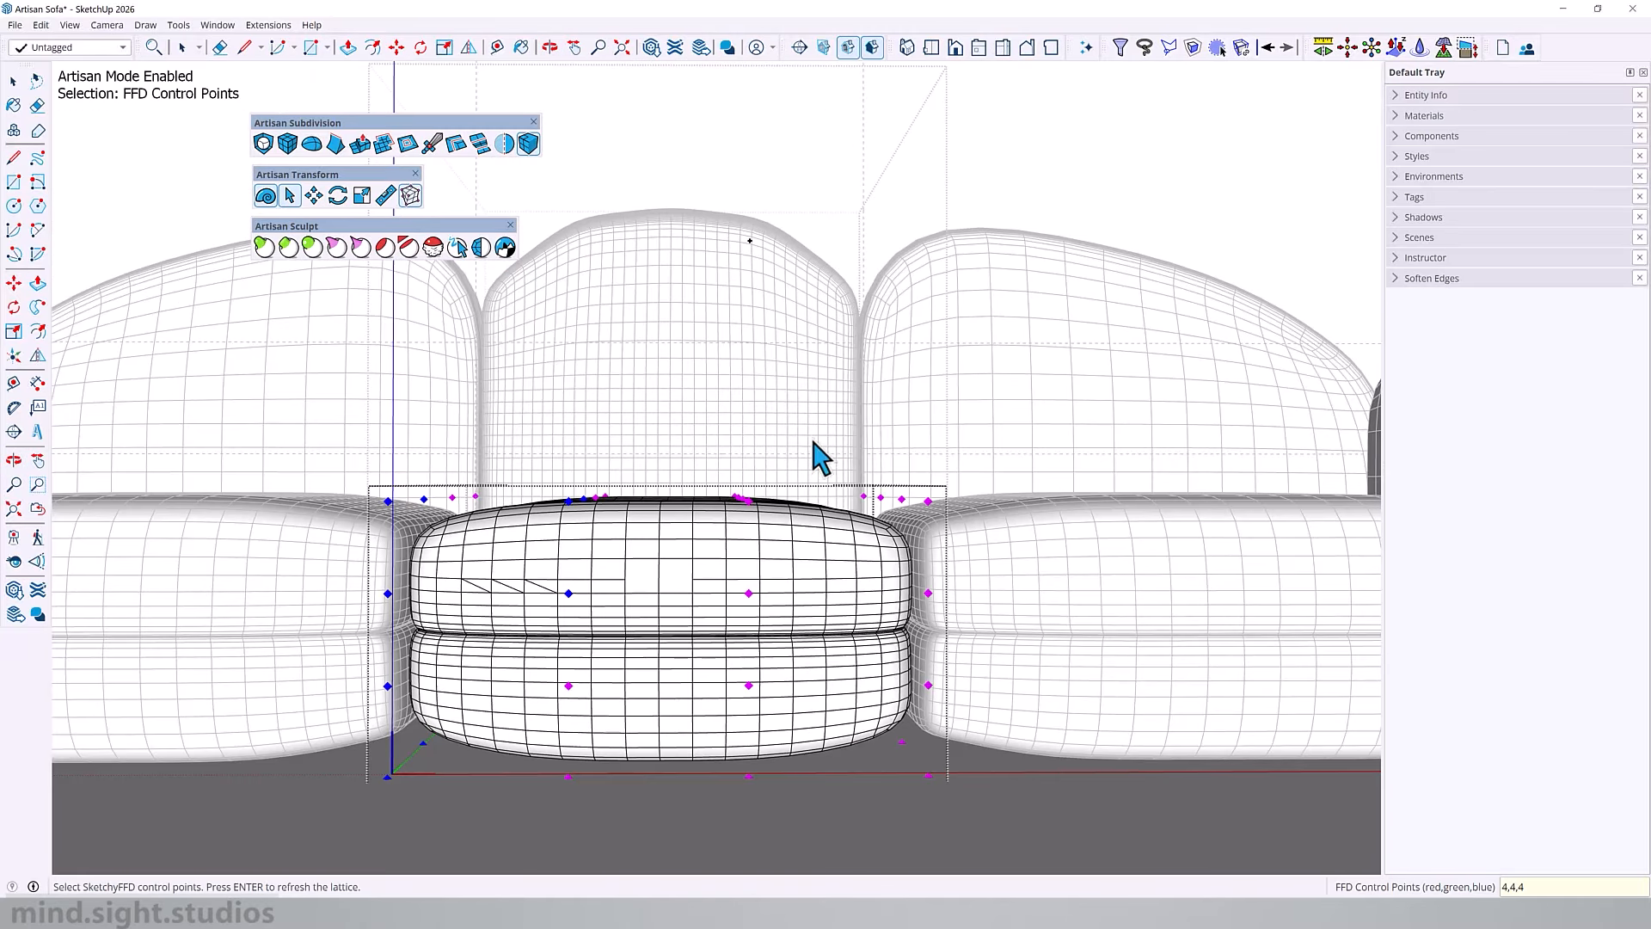
Step: Set the middle seat's FFD control points to 4,4,4 and raise the outer columns on both sides by 2 inches
drag(818, 427, 1153, 815)
shift+middle_drag(761, 774, 760, 712)
shift+drag(303, 378, 521, 770)
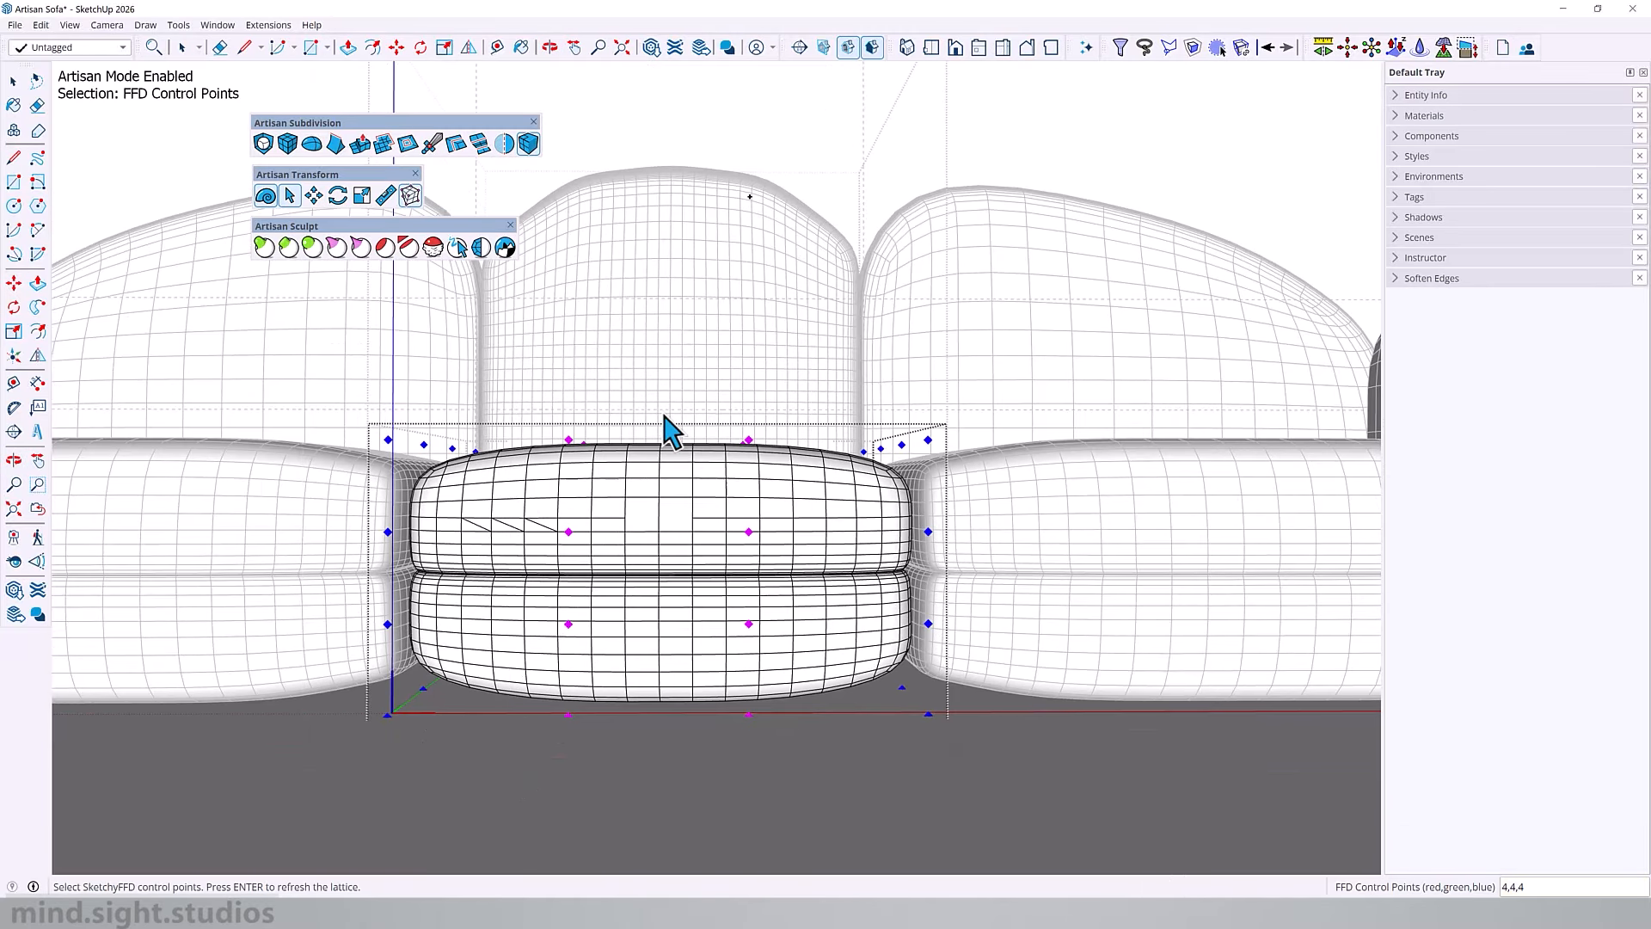
key(m)
click(750, 402)
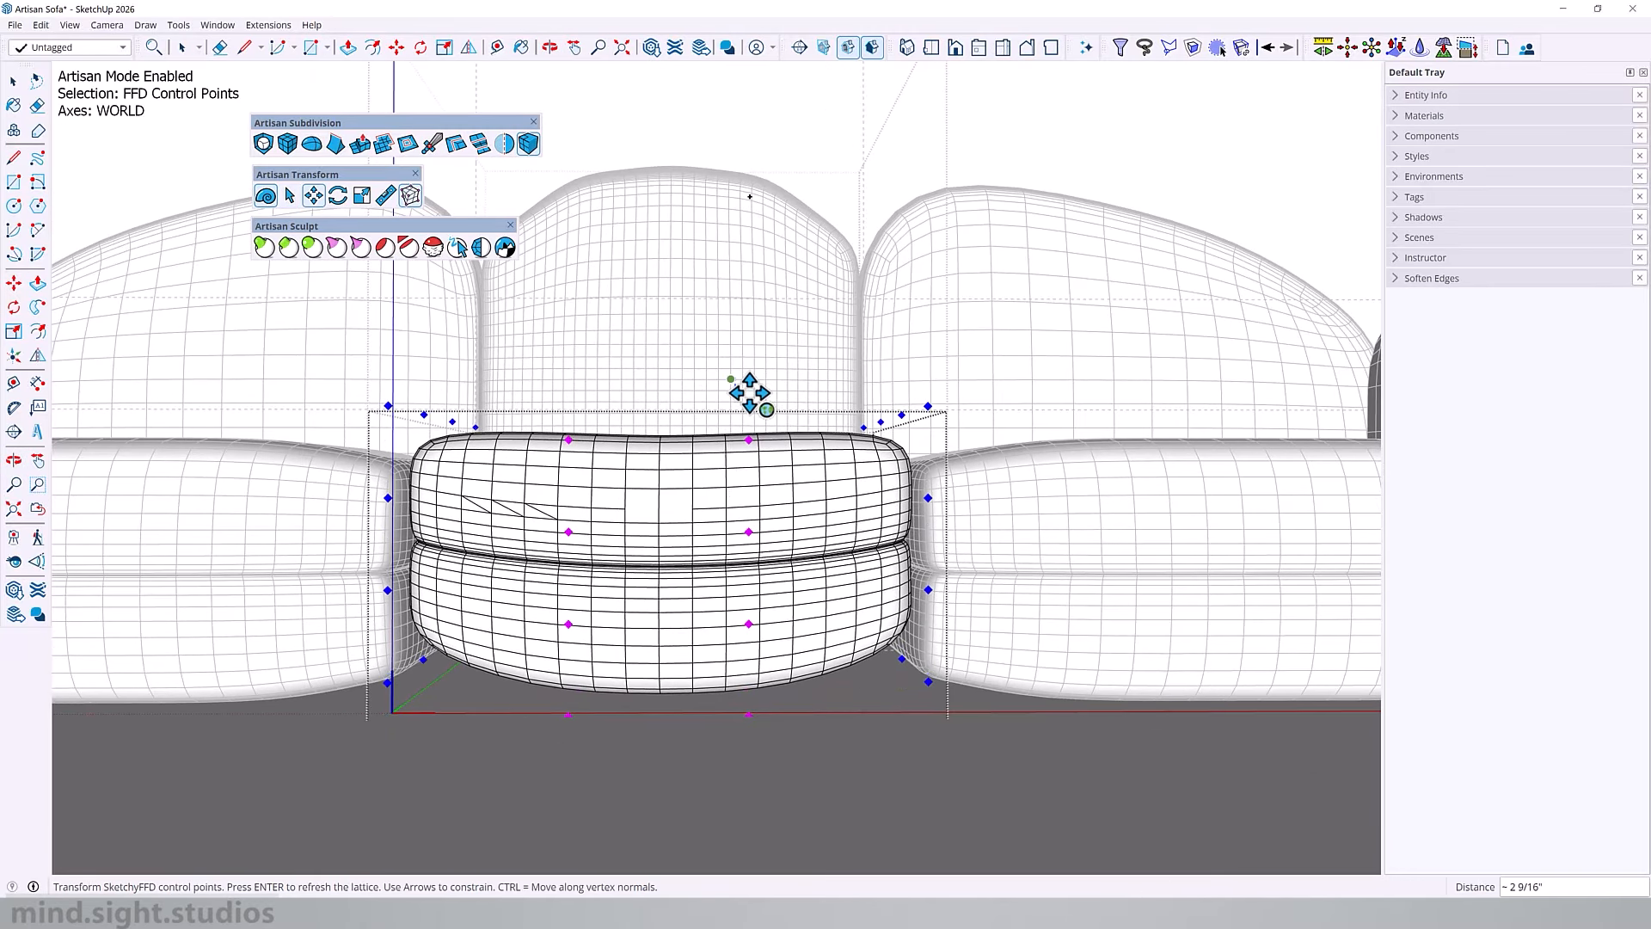
key(Return)
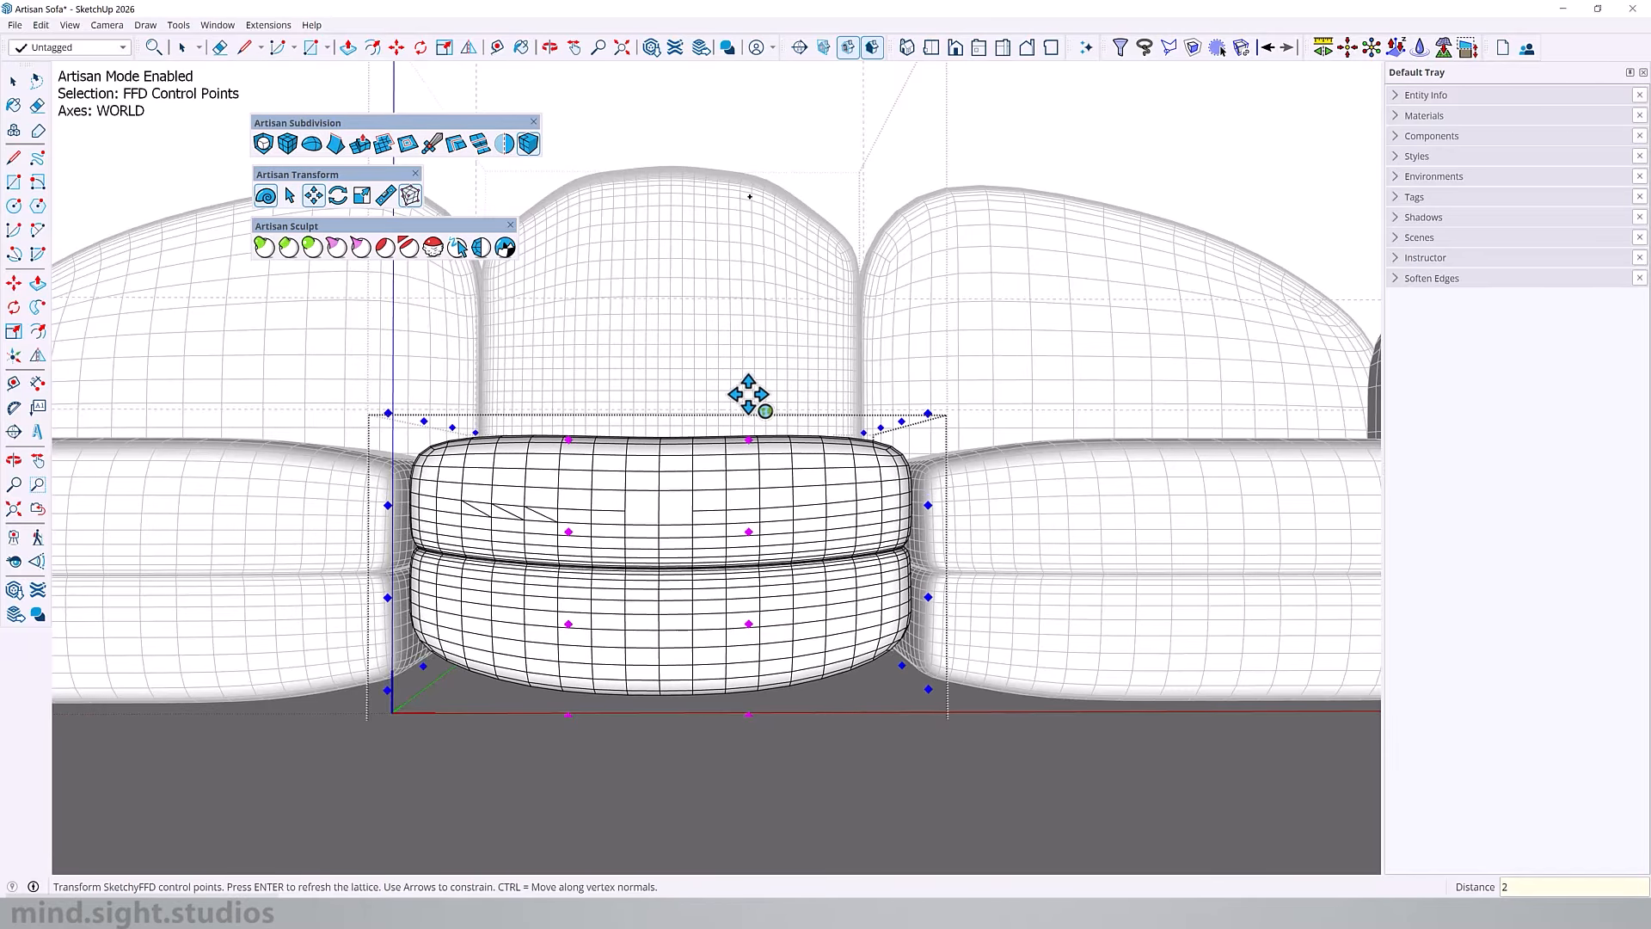
Step: Close the middle seat, open the seat cushion beside the armrest and start FFD on its whole mesh with 4,4,4 control points
shift+middle_drag(750, 394, 500, 520)
key(space)
click(787, 608)
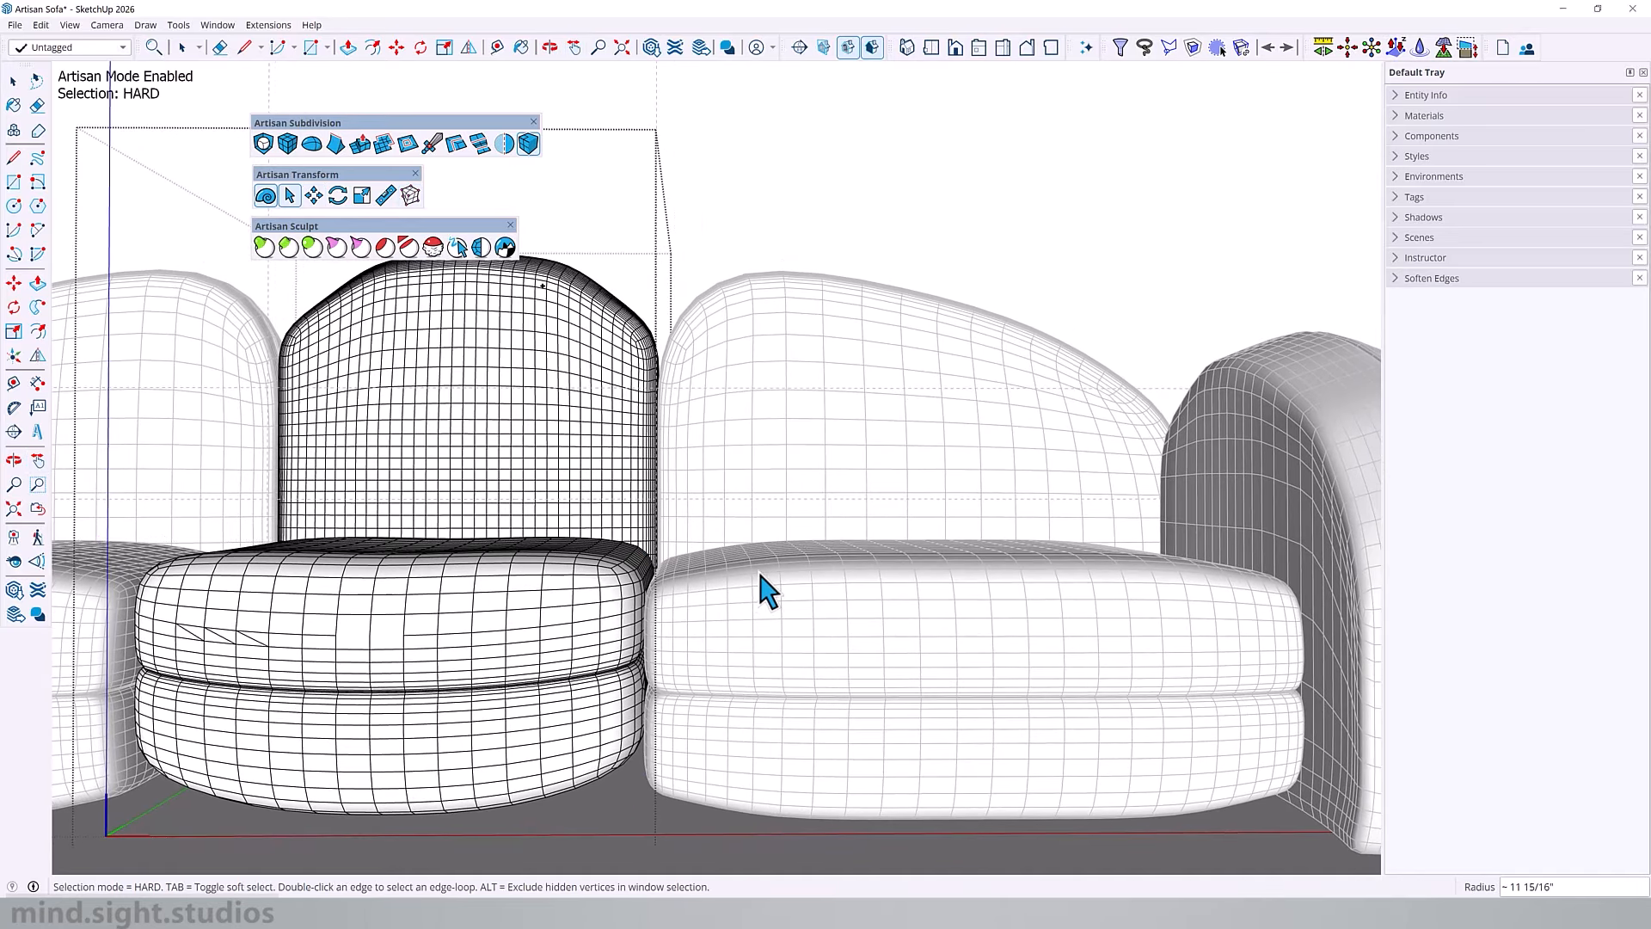
click(755, 563)
scroll(828, 571, down, 2)
click(836, 573)
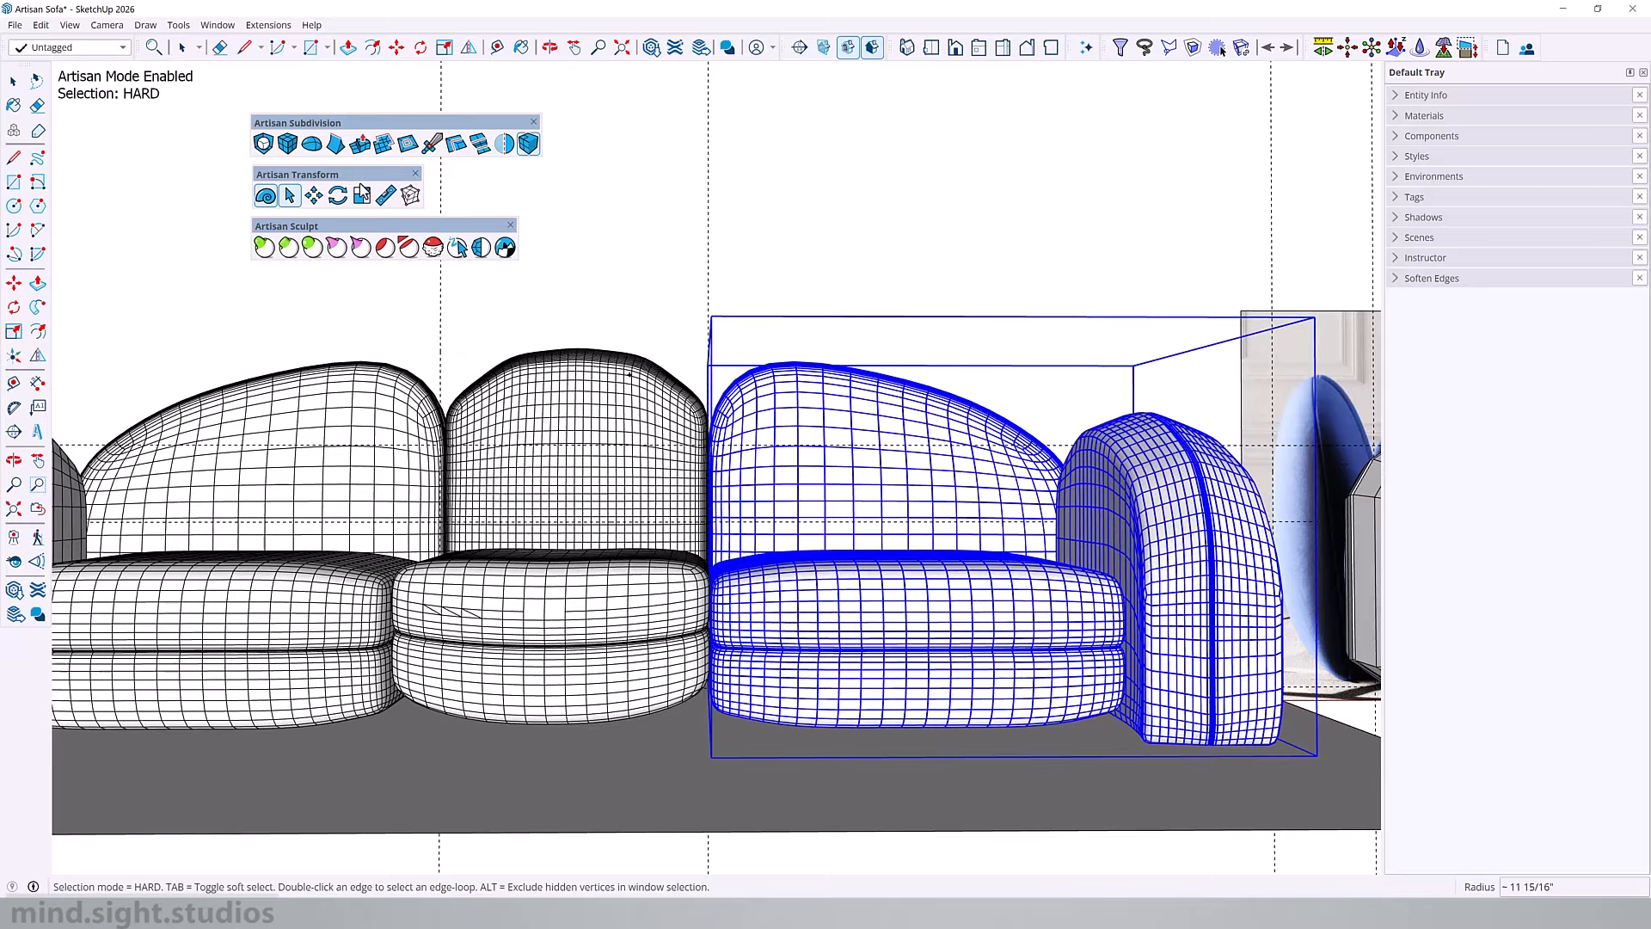
click(292, 198)
click(260, 197)
key(space)
double_click(930, 628)
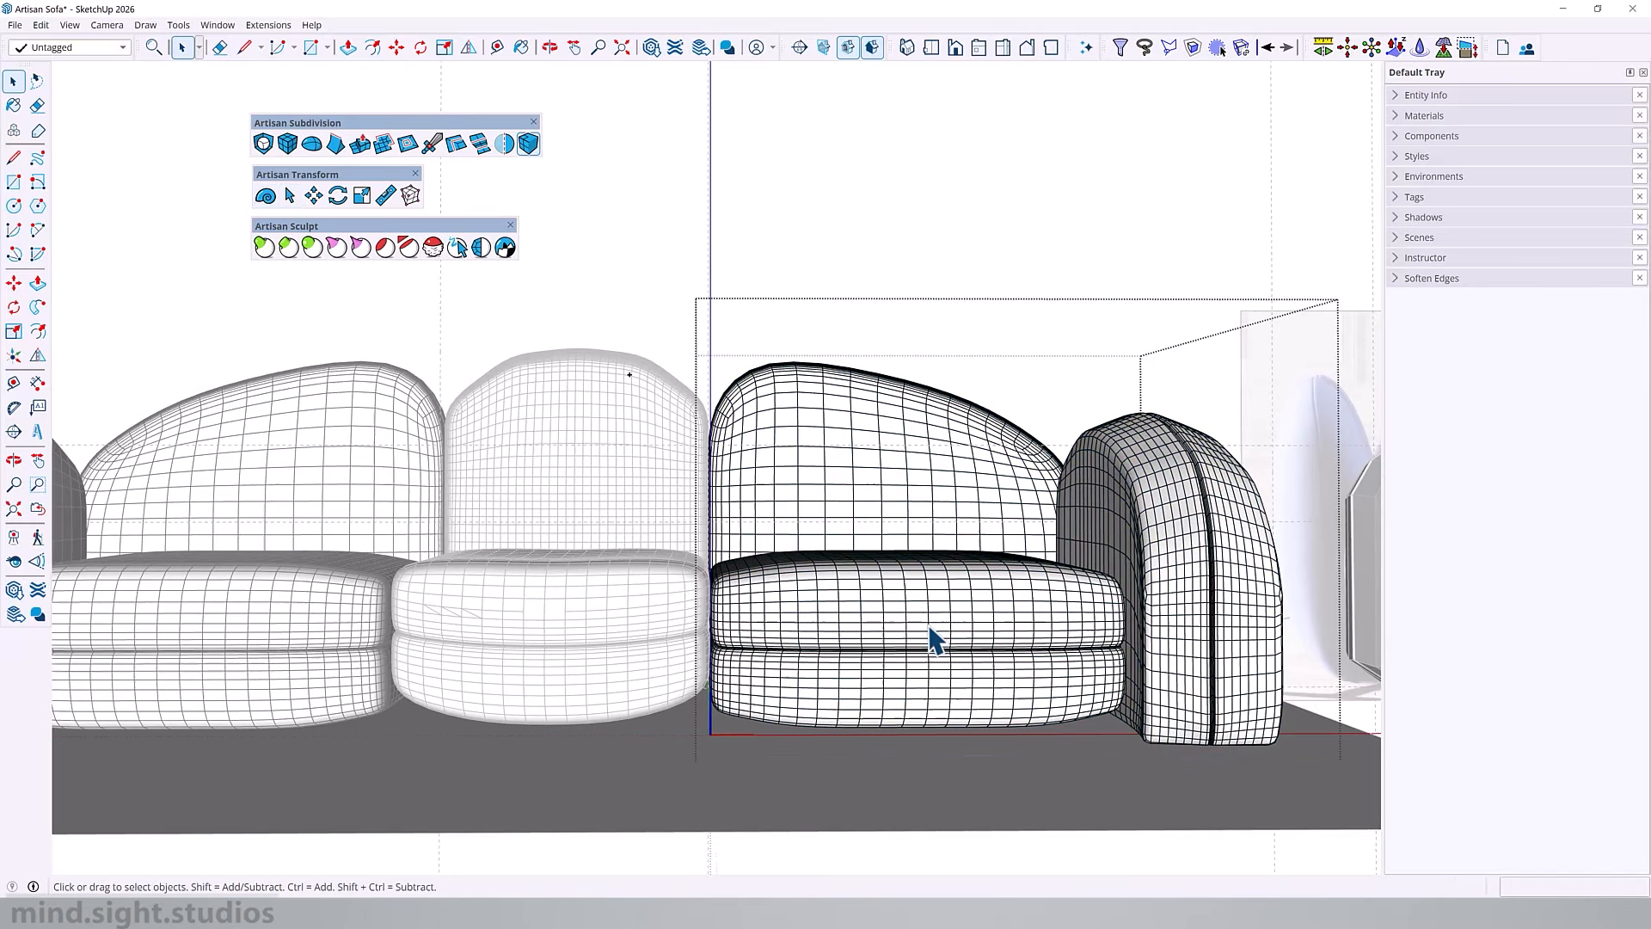
click(930, 634)
double_click(929, 634)
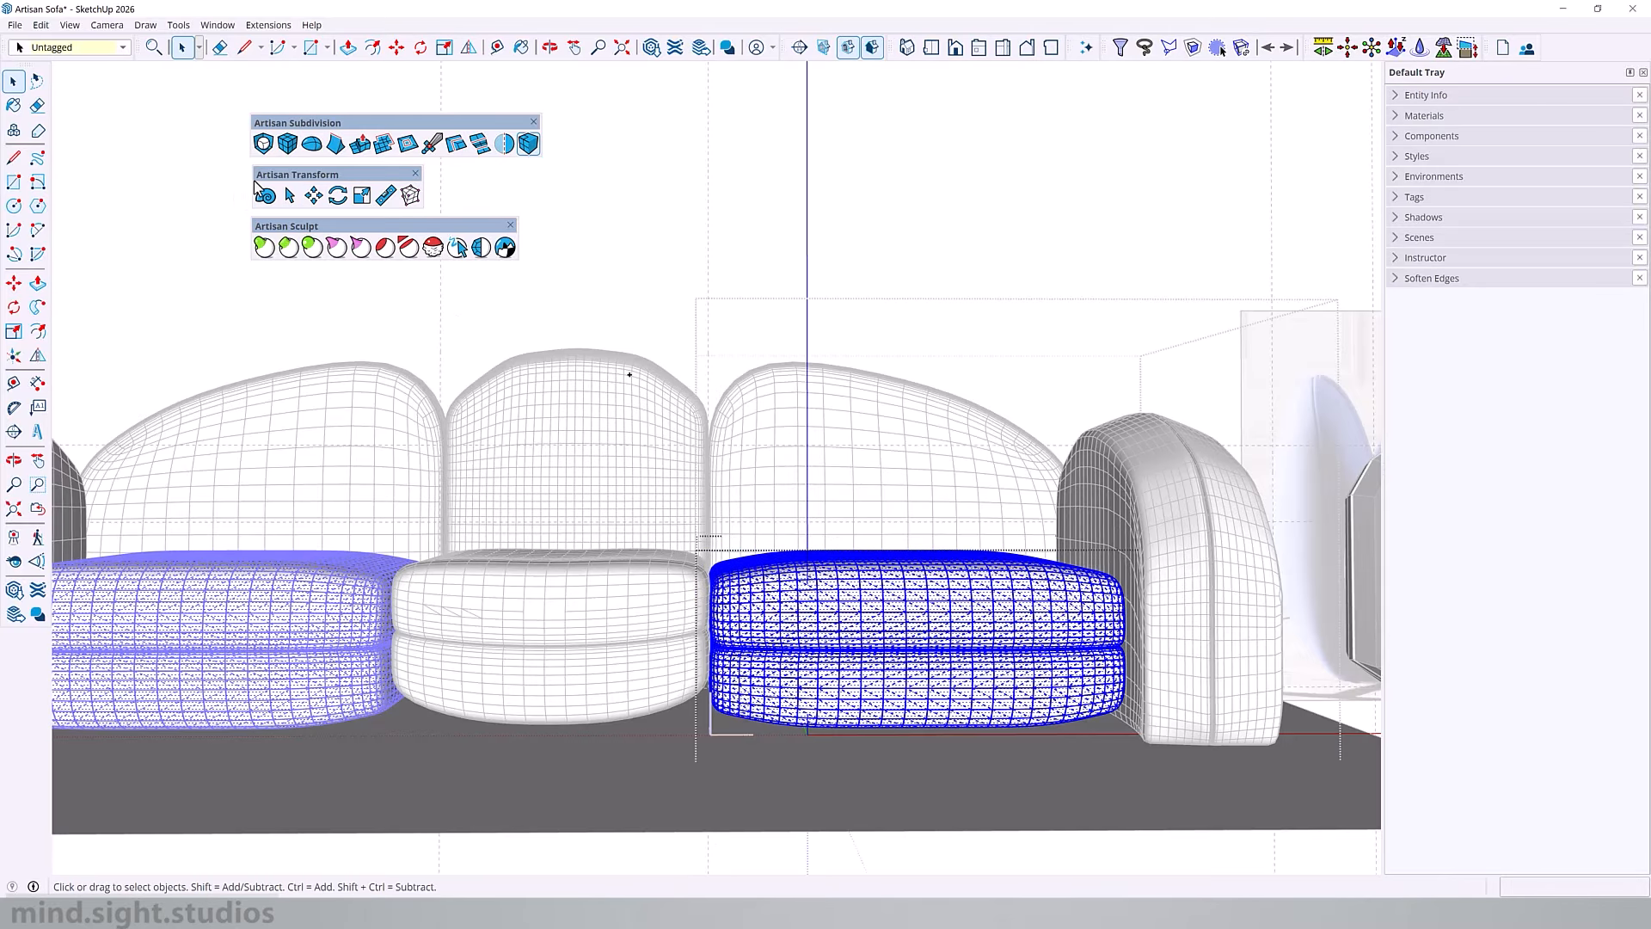
click(263, 194)
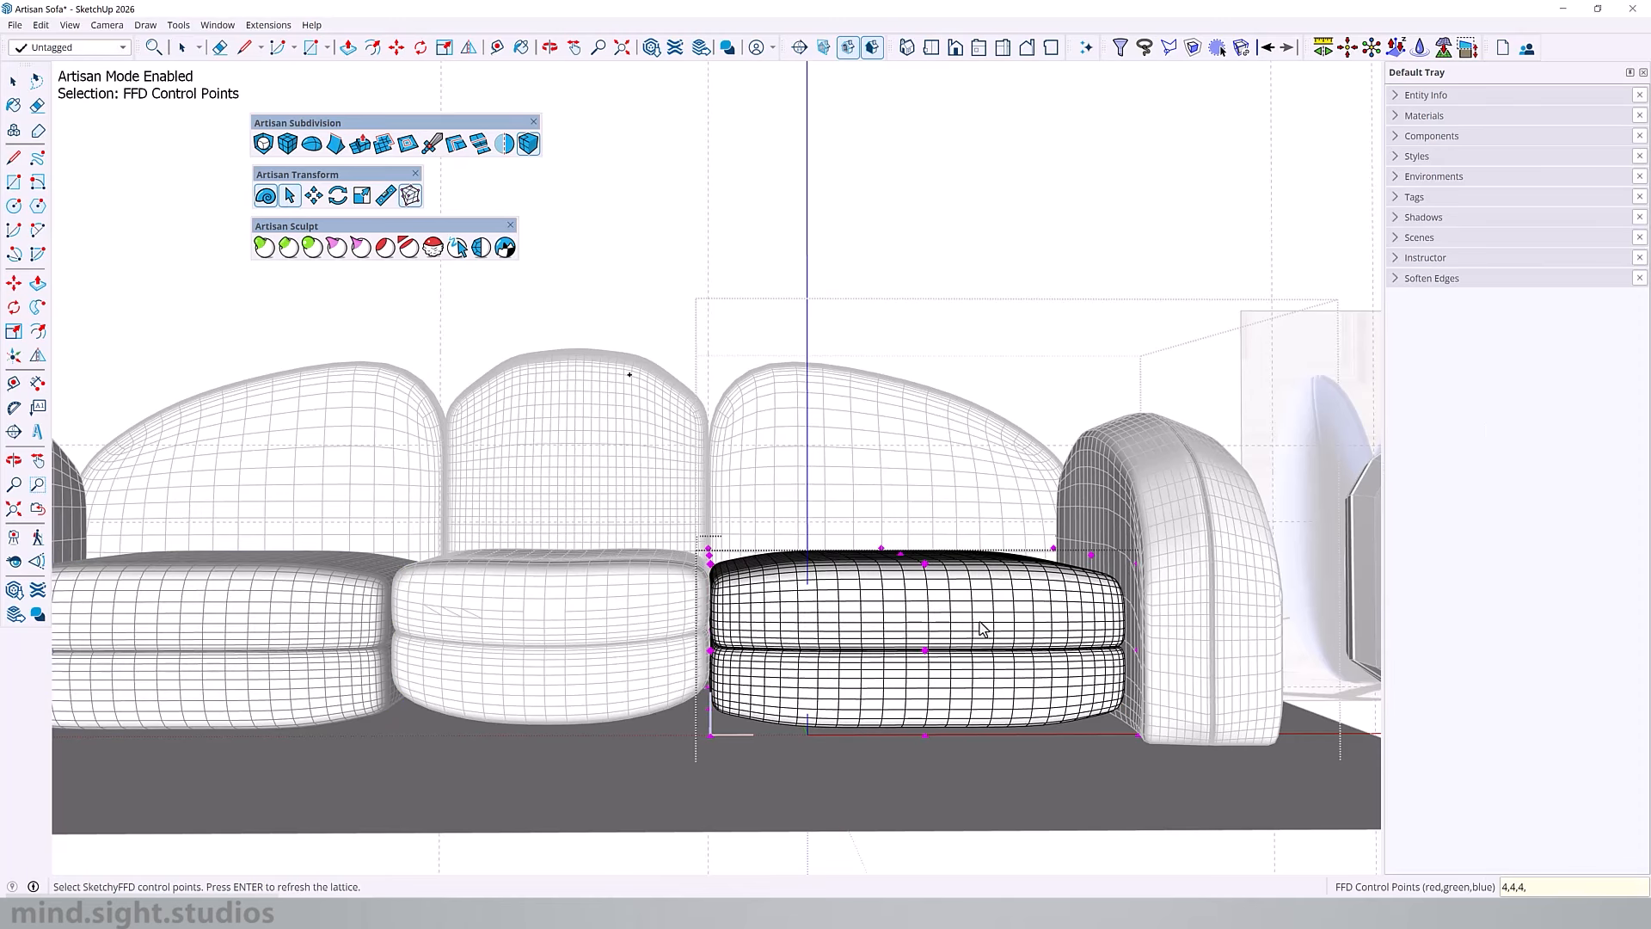
Step: Raise the outer FFD control points on both sides of the end seat cushion by 2 inches and leave FFD mode
middle_drag(981, 641, 1161, 682)
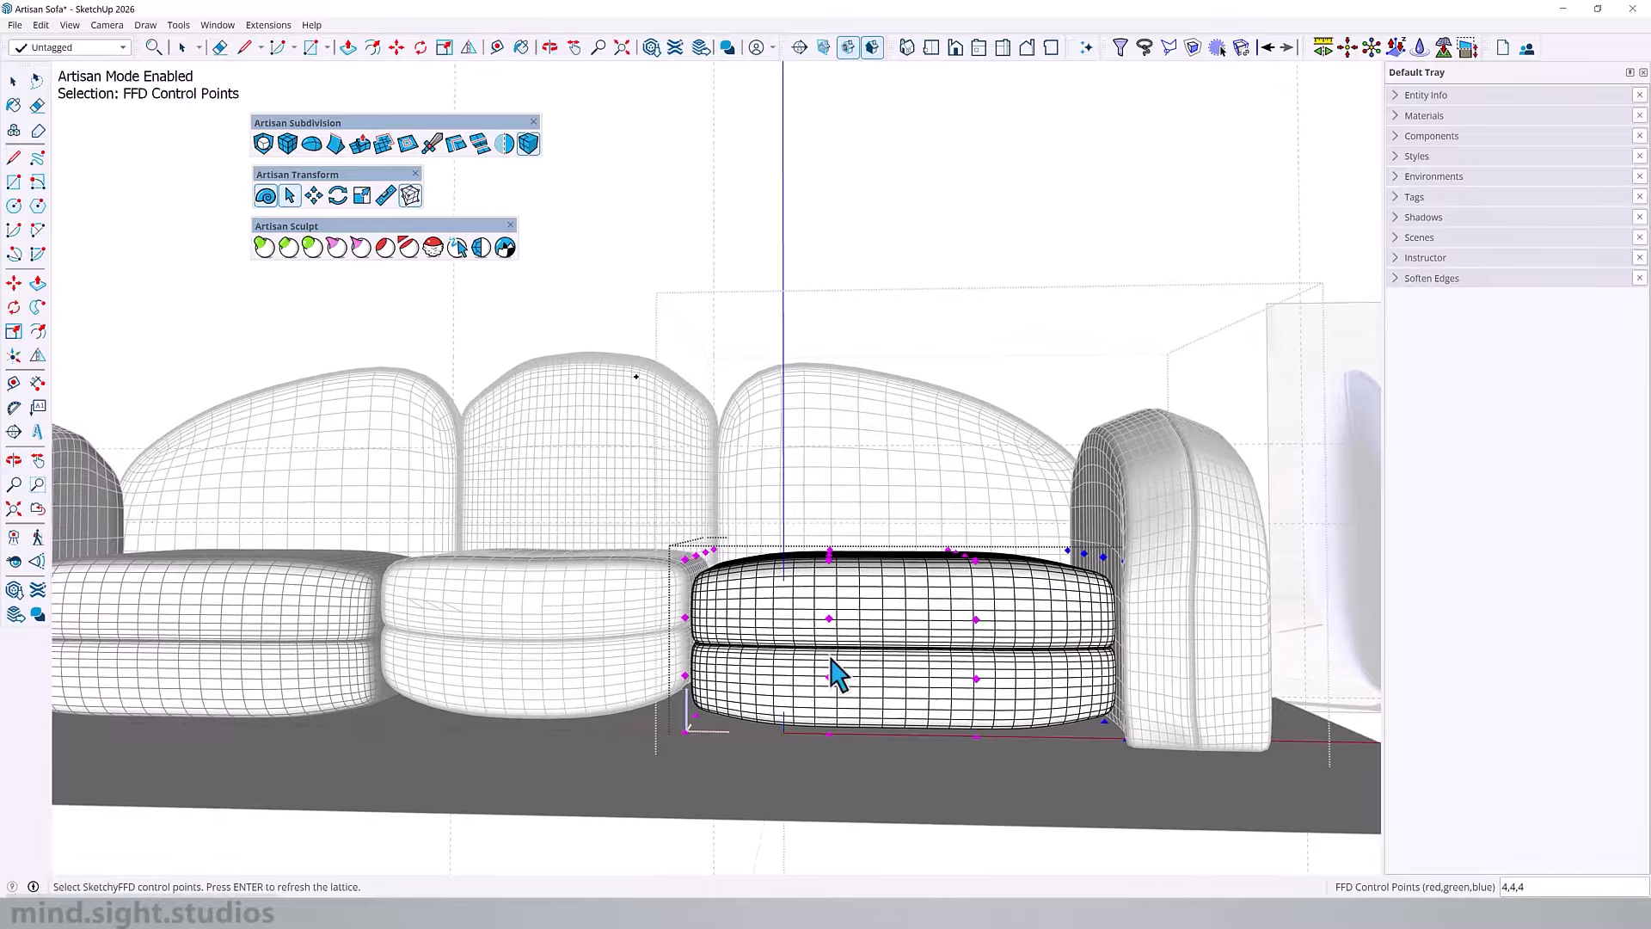
shift+drag(758, 738, 763, 779)
key(m)
scroll(932, 547, up, 3)
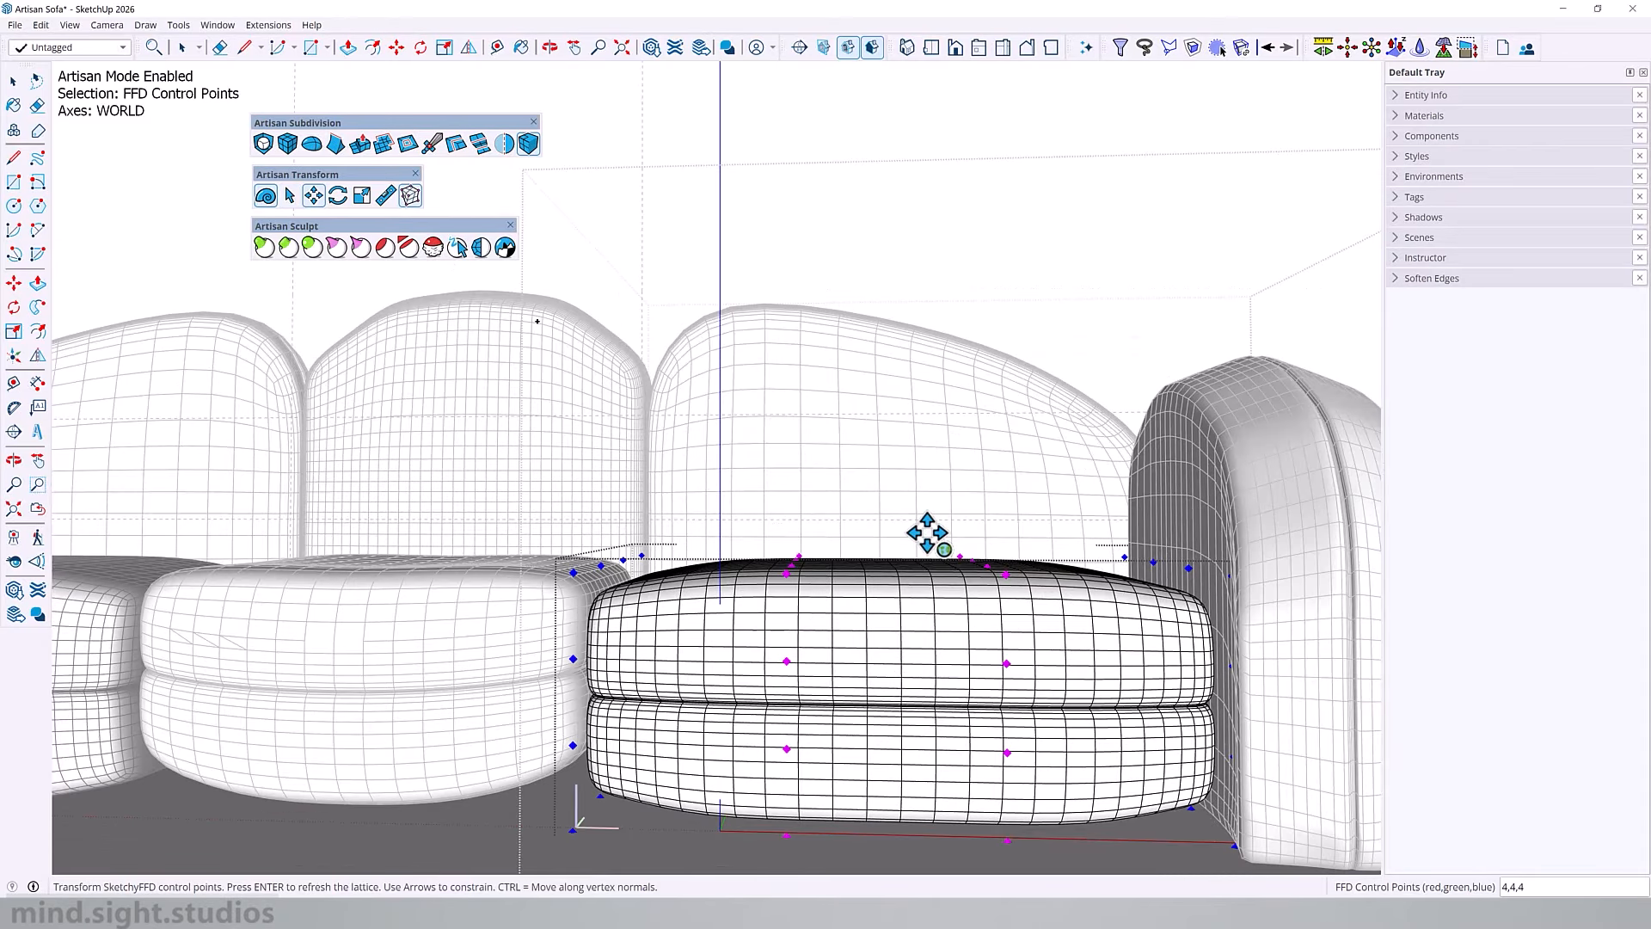
click(928, 528)
text(2)
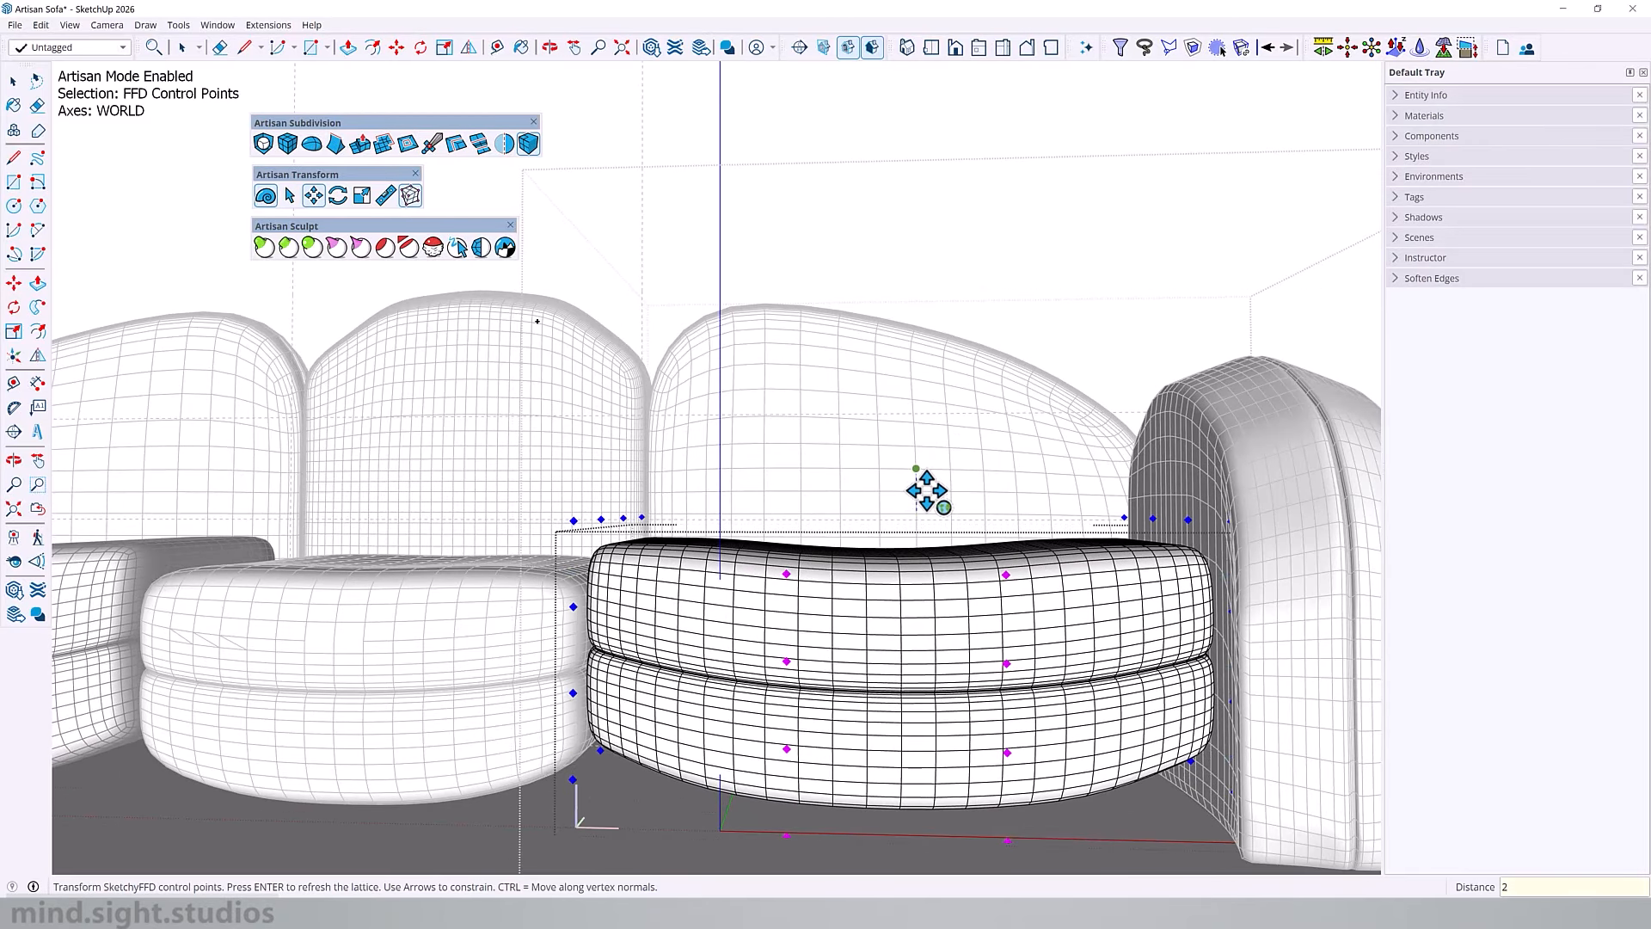
key(Return)
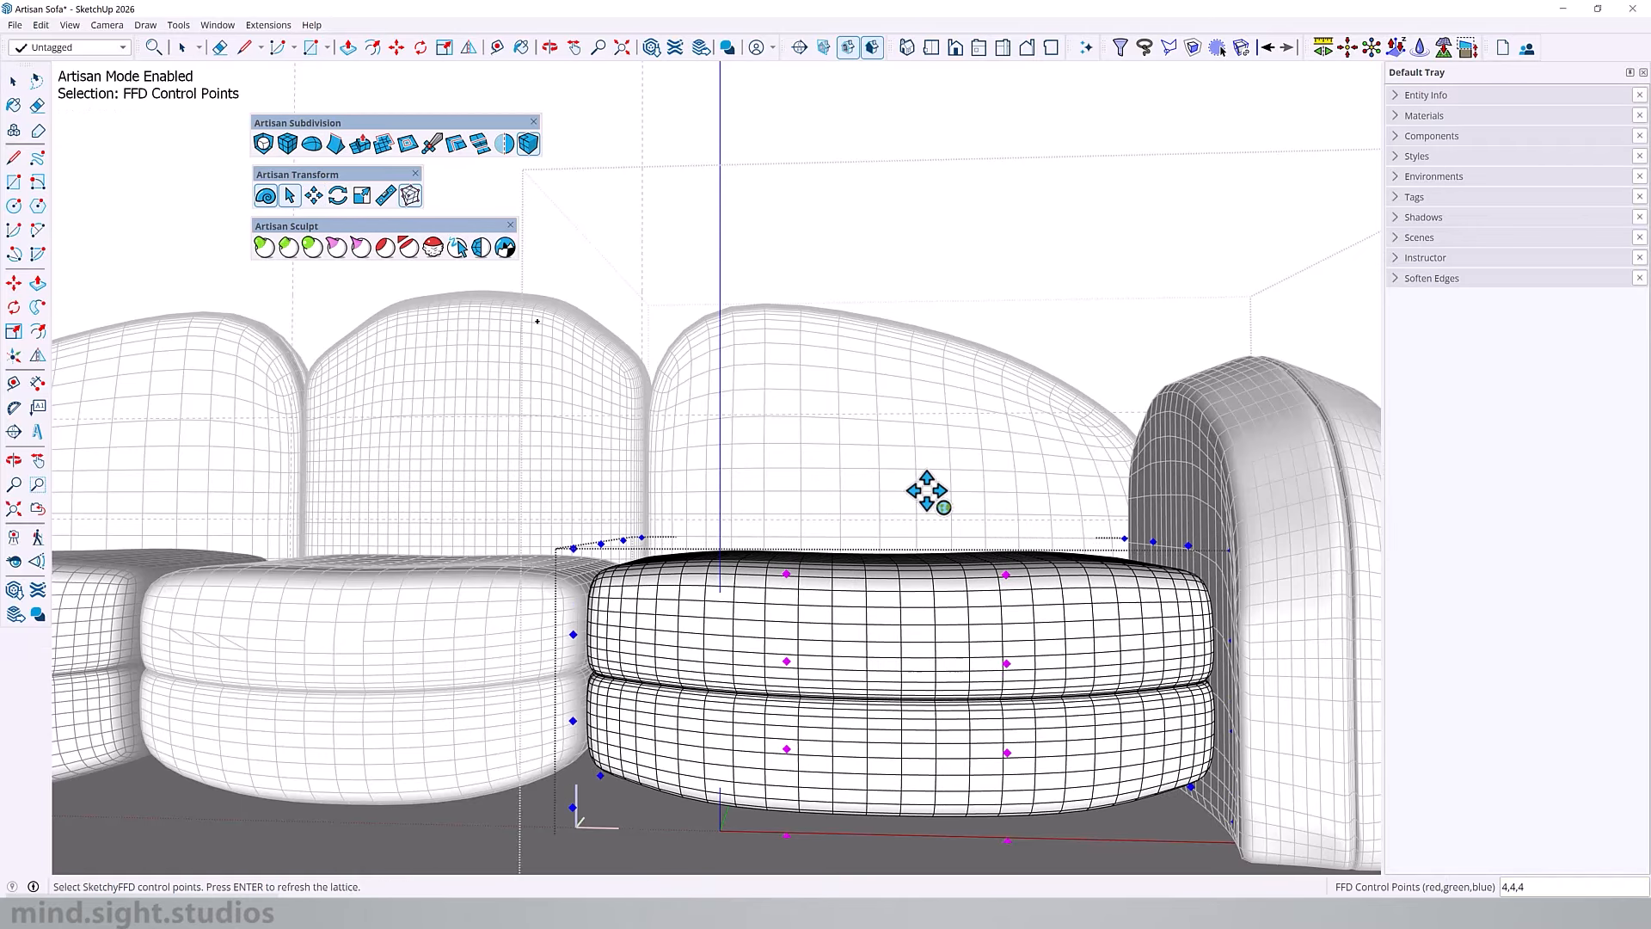
scroll(885, 504, down, 3)
middle_drag(885, 505, 1061, 649)
scroll(930, 511, down, 2)
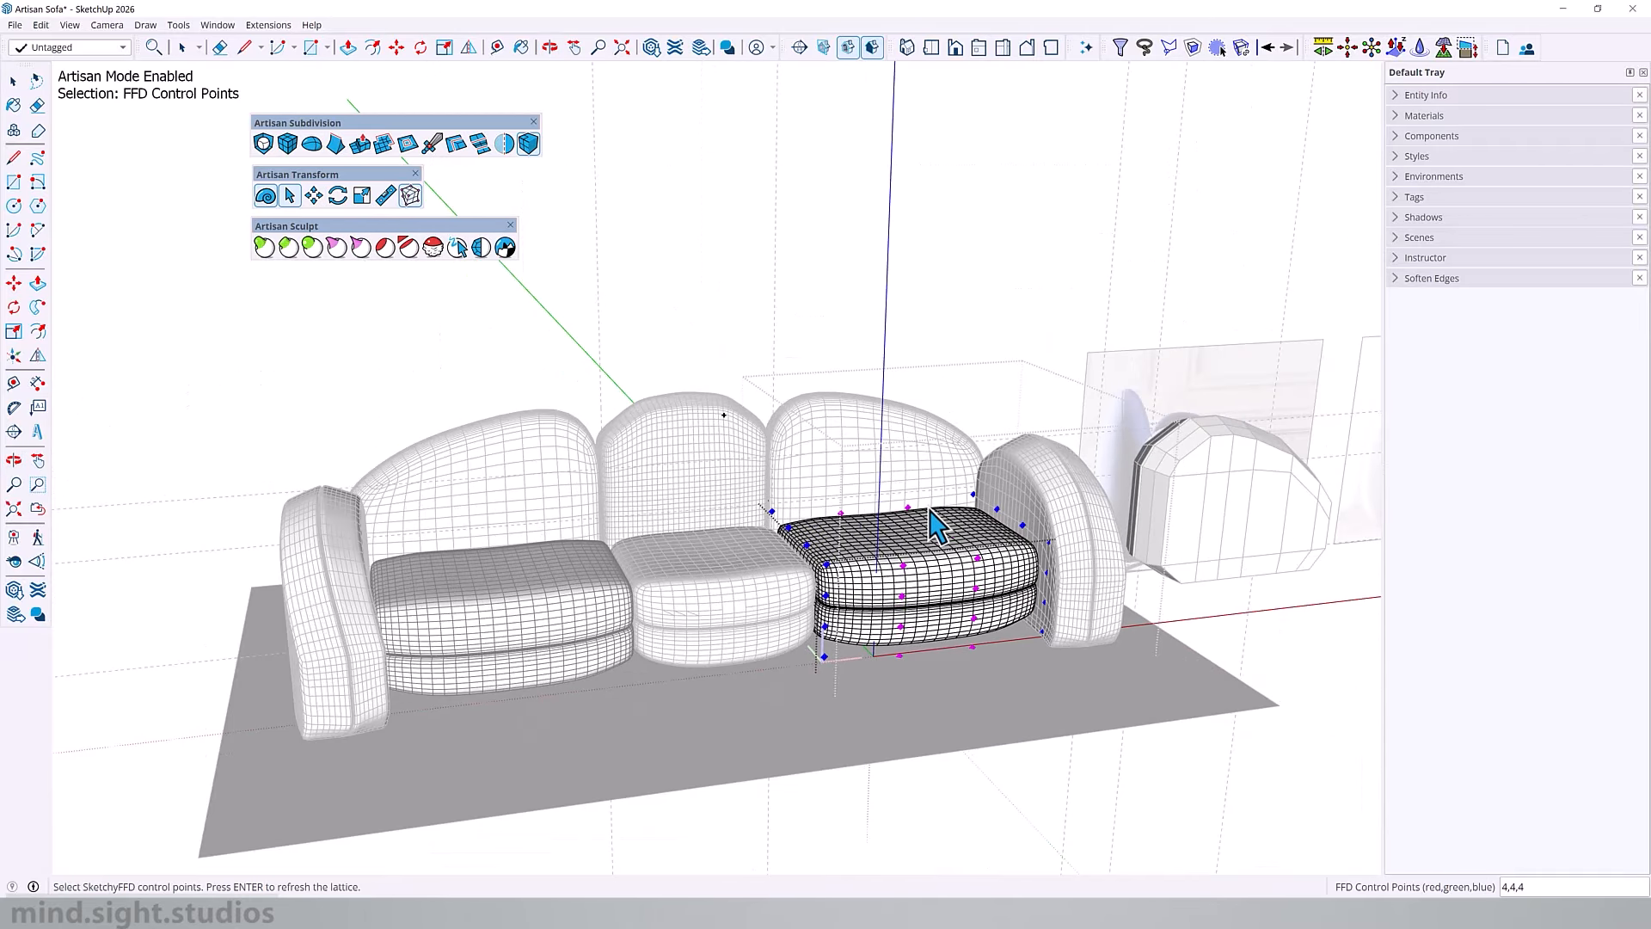
key(Escape)
key(Escape)
Step: Hide the quad edges of the middle back cushion and the middle seat cushion
middle_drag(951, 559, 682, 523)
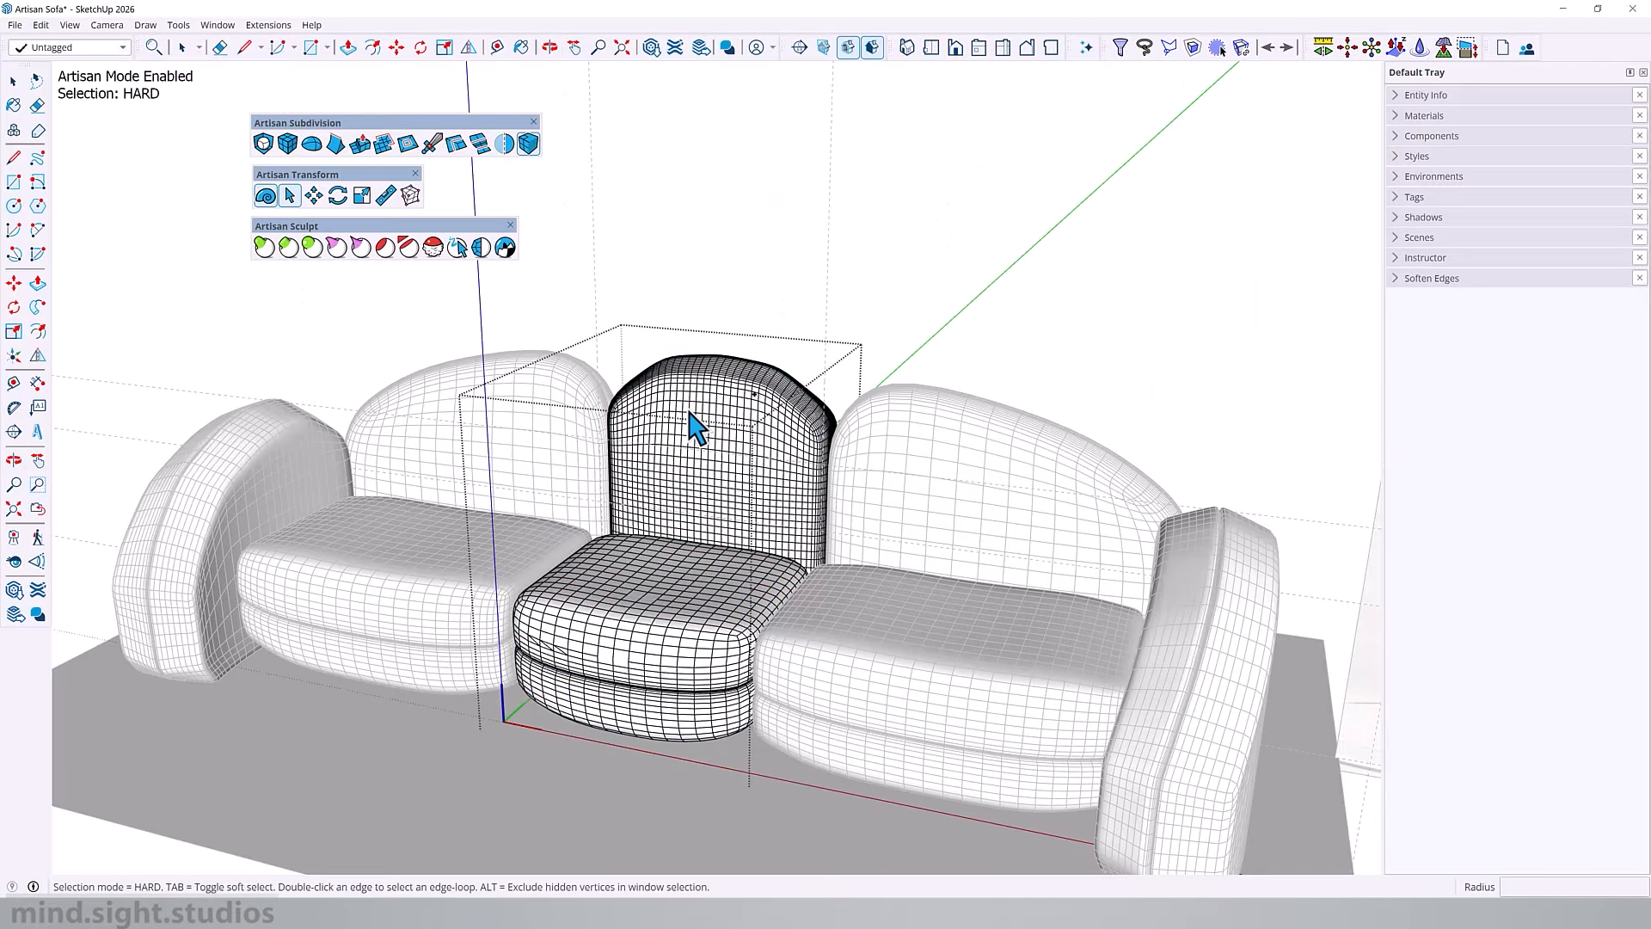
click(786, 416)
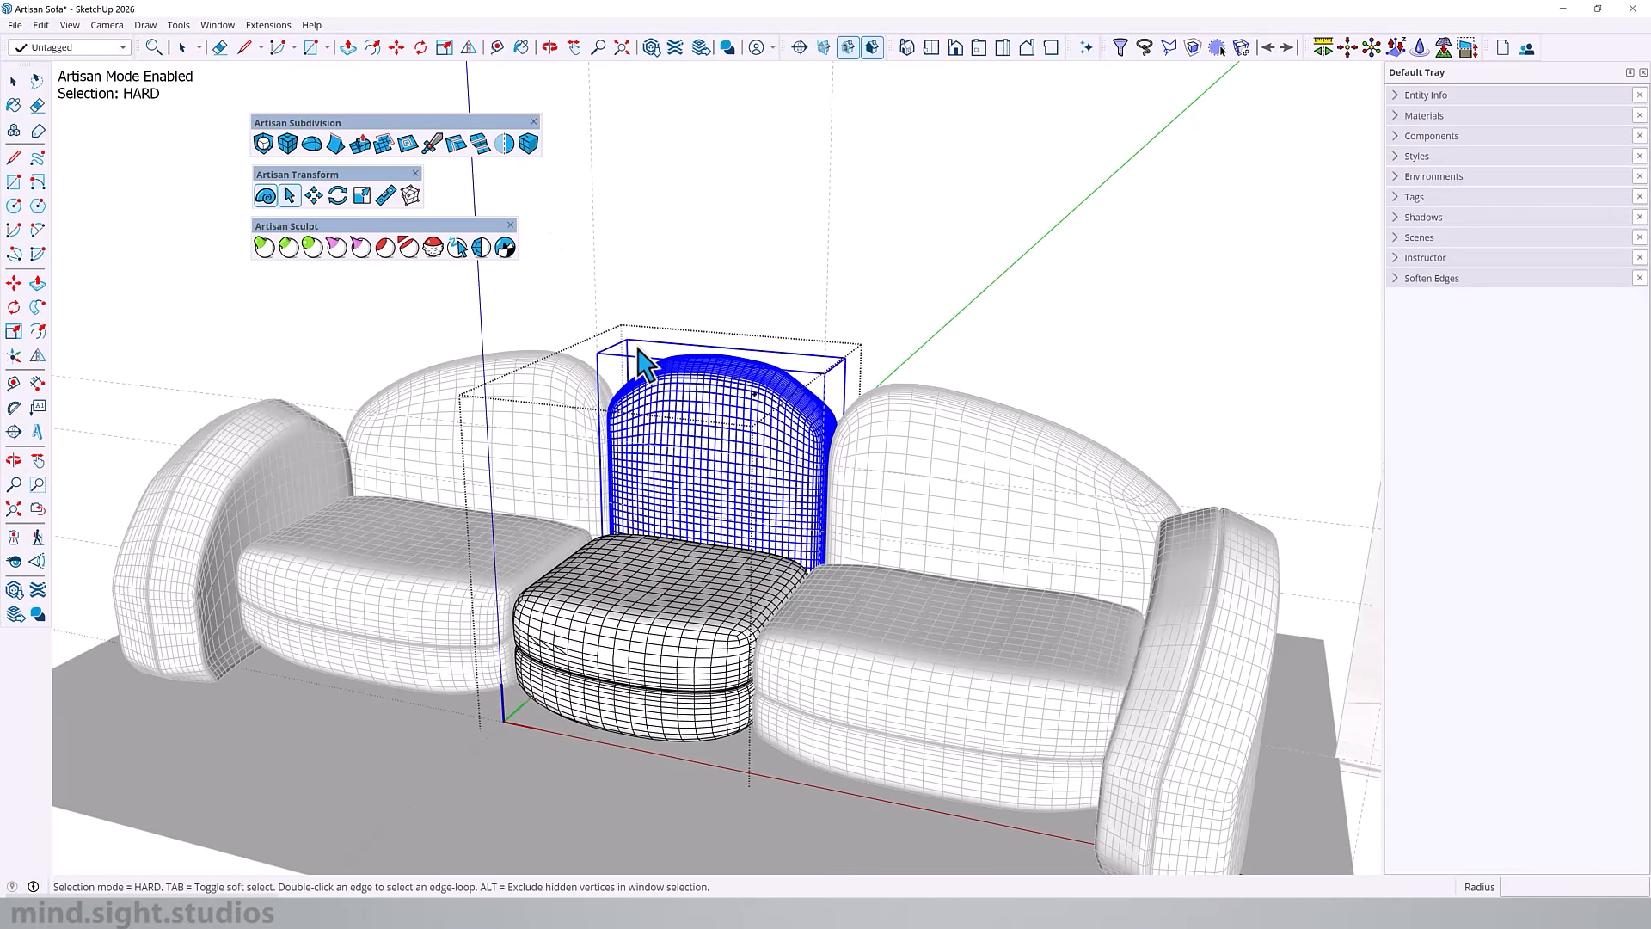
click(527, 140)
double_click(707, 472)
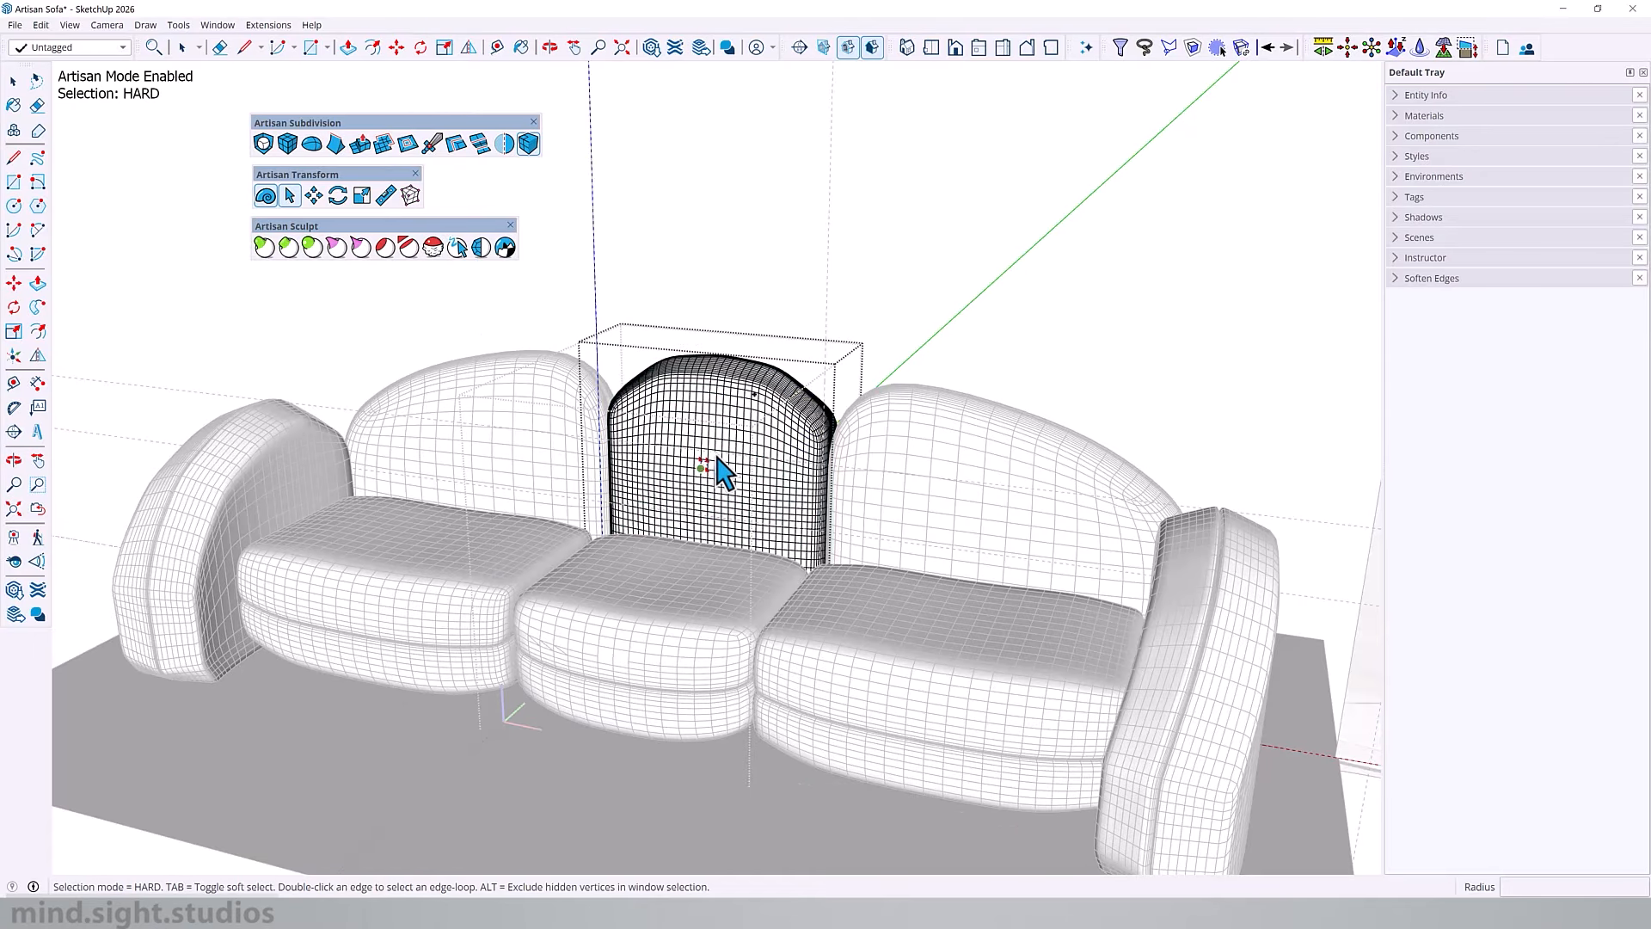
click(530, 146)
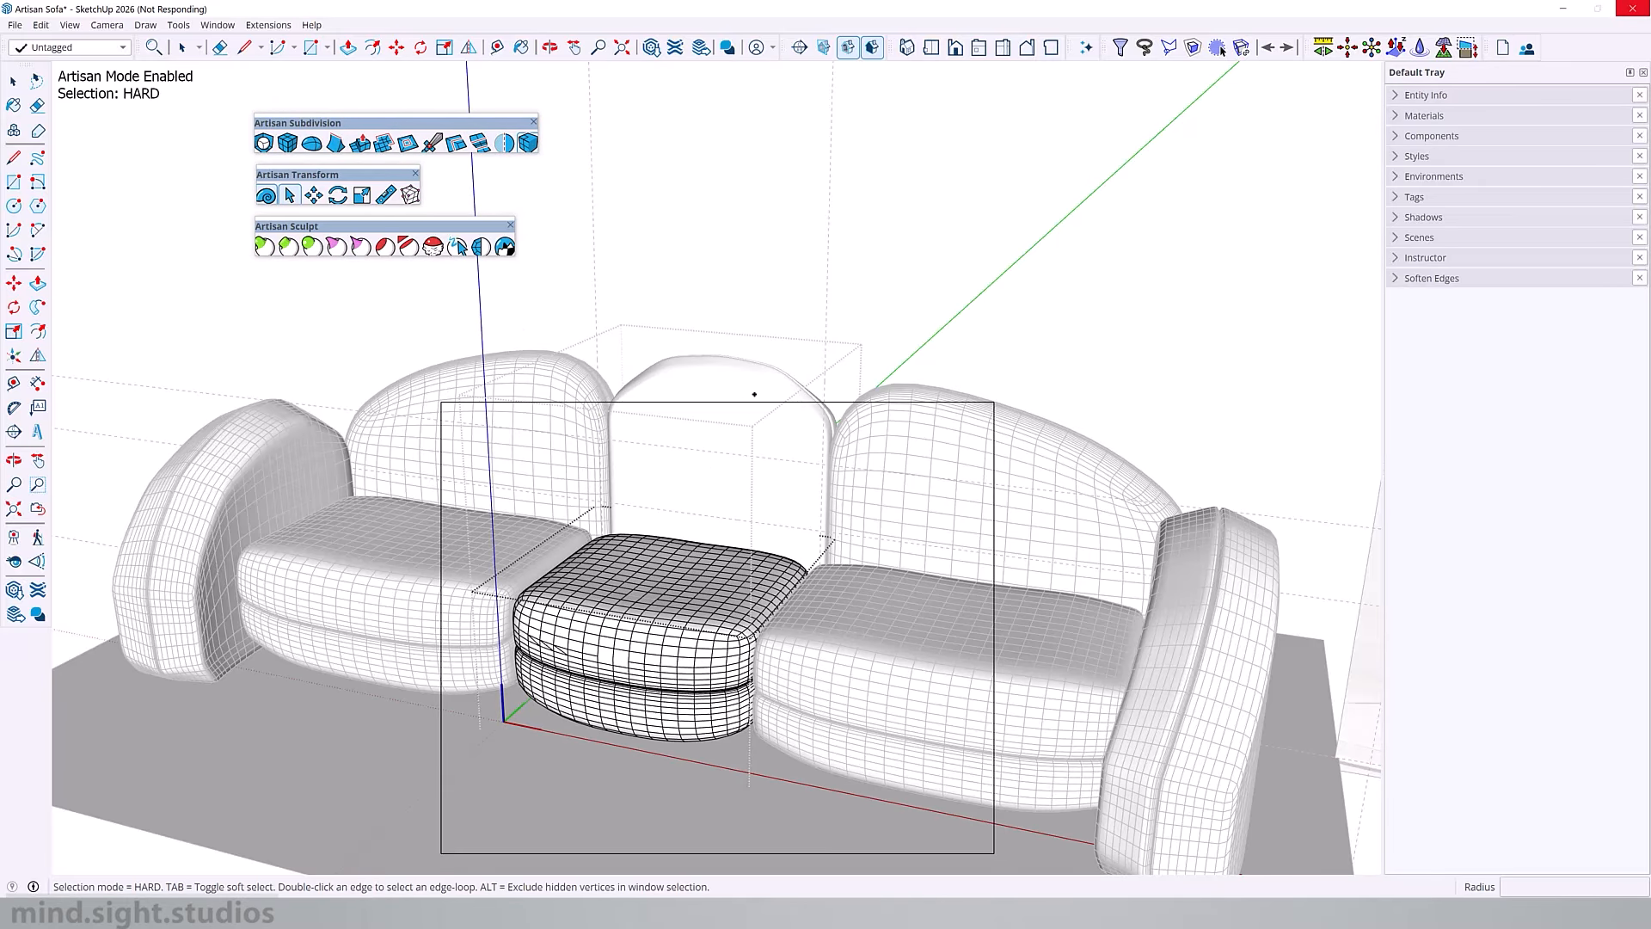
middle_drag(886, 516, 895, 516)
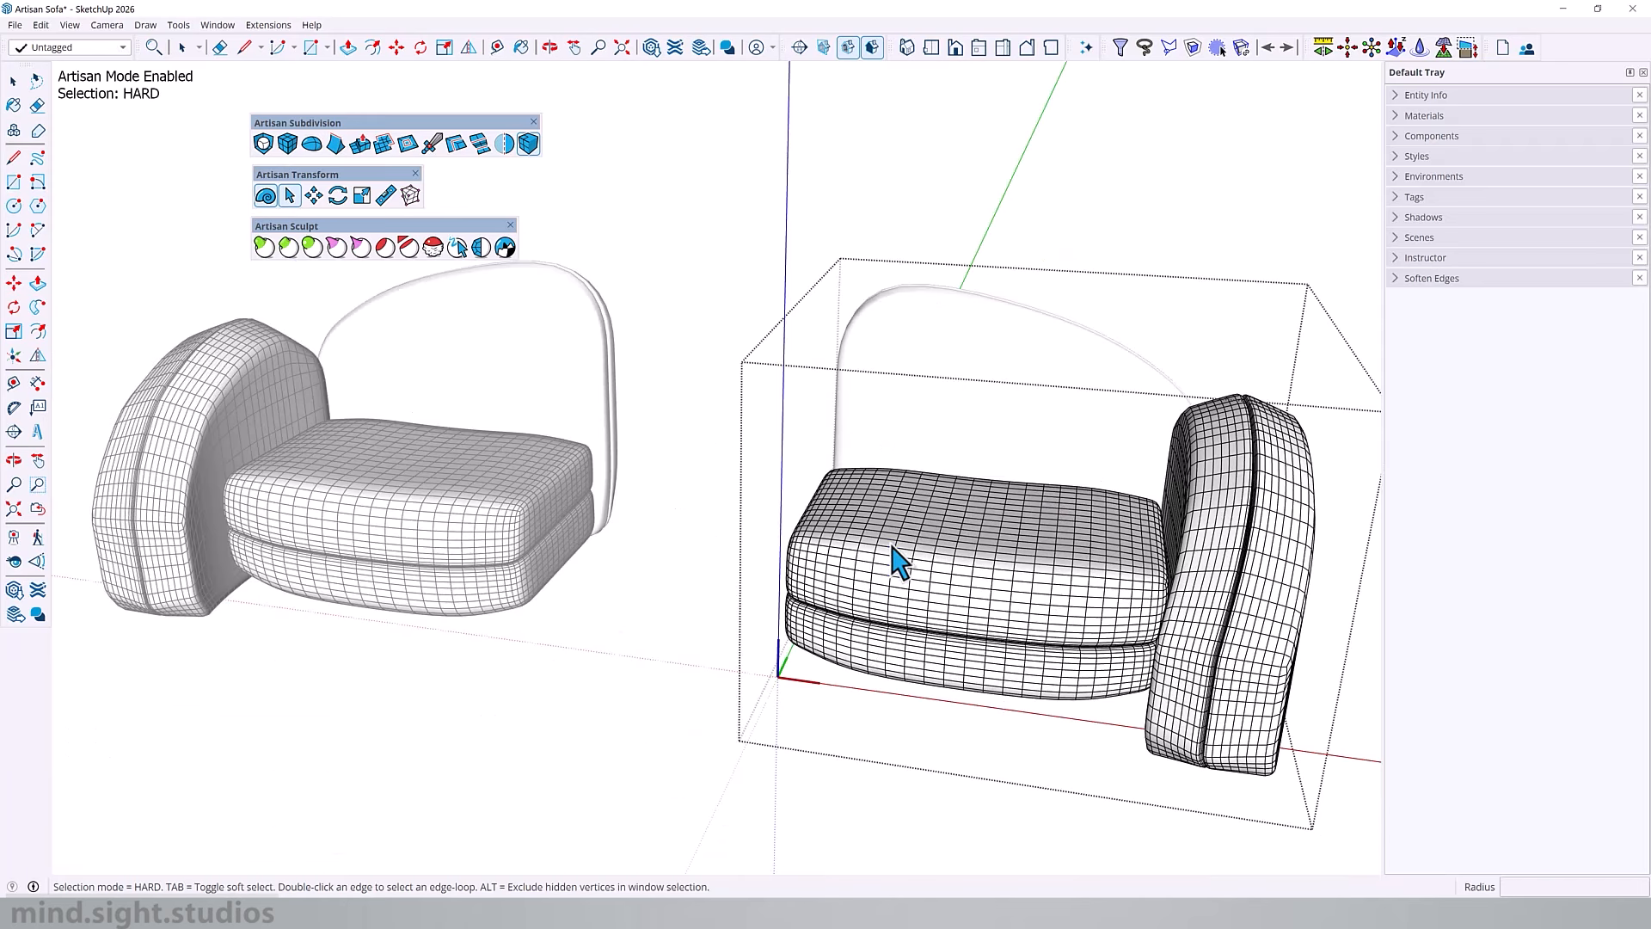
Step: Hide the quad edges of the seat cushion beside the armrest and close the cushion
click(893, 548)
double_click(893, 548)
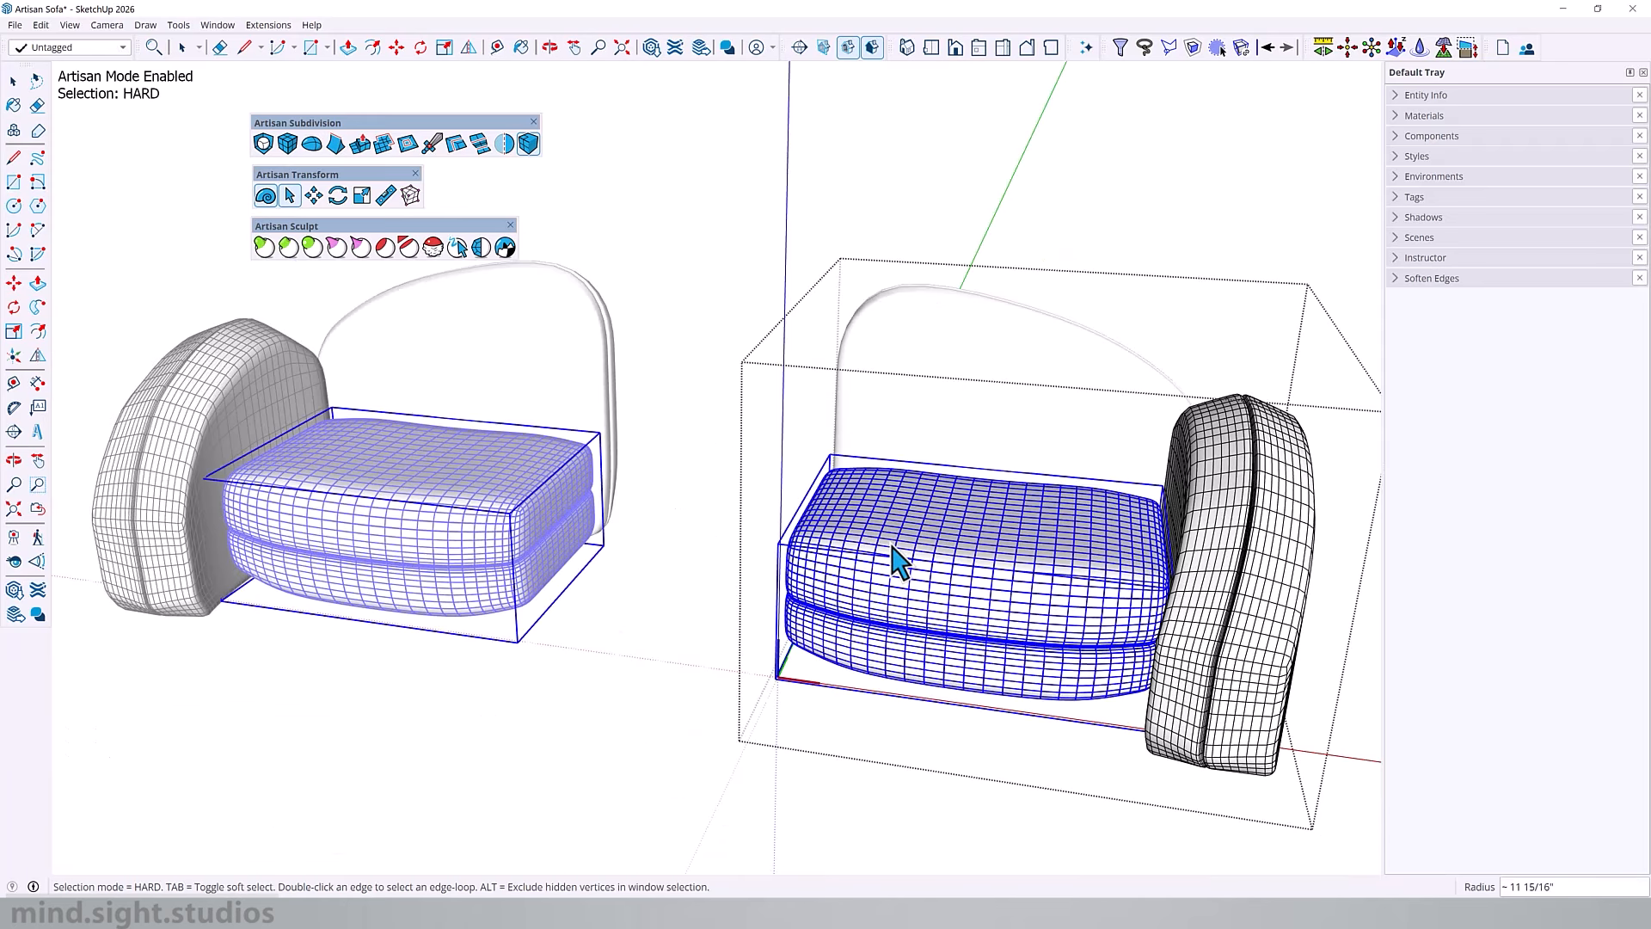
click(292, 196)
double_click(916, 522)
click(916, 523)
double_click(882, 489)
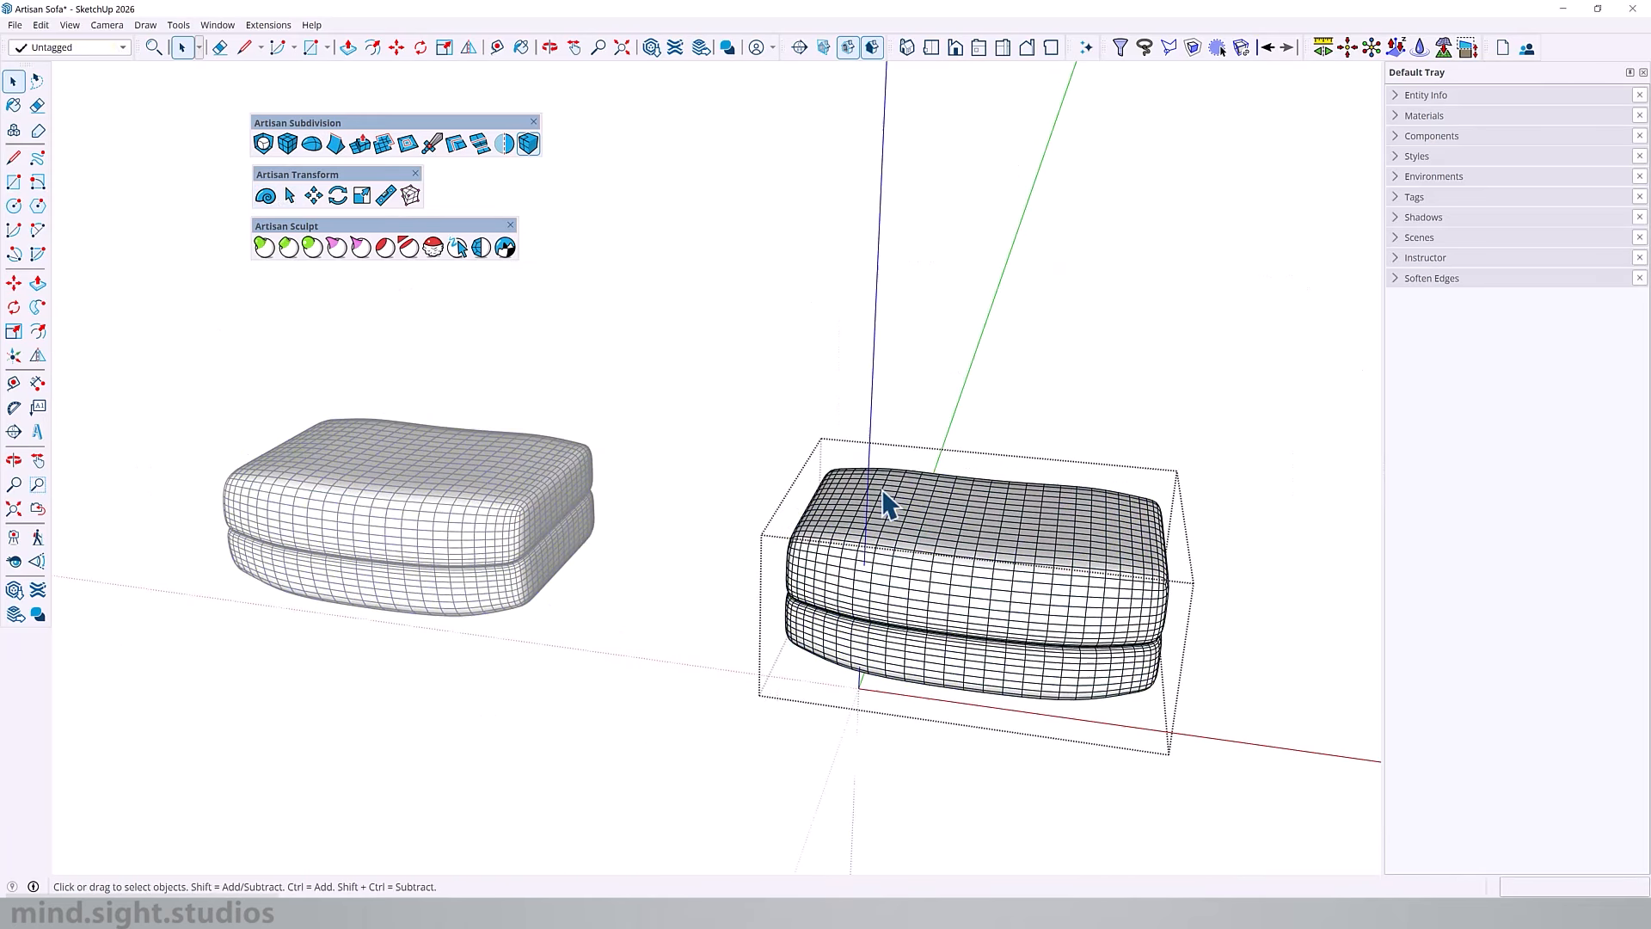
key(ctrl+a)
click(529, 148)
key(Escape)
key(Escape)
Step: Hide the quad edges of the armrest's whole mesh and close its group
middle_drag(799, 560, 1015, 543)
double_click(1273, 527)
key(ctrl+a)
click(527, 148)
click(805, 536)
key(Escape)
scroll(886, 456, down, 3)
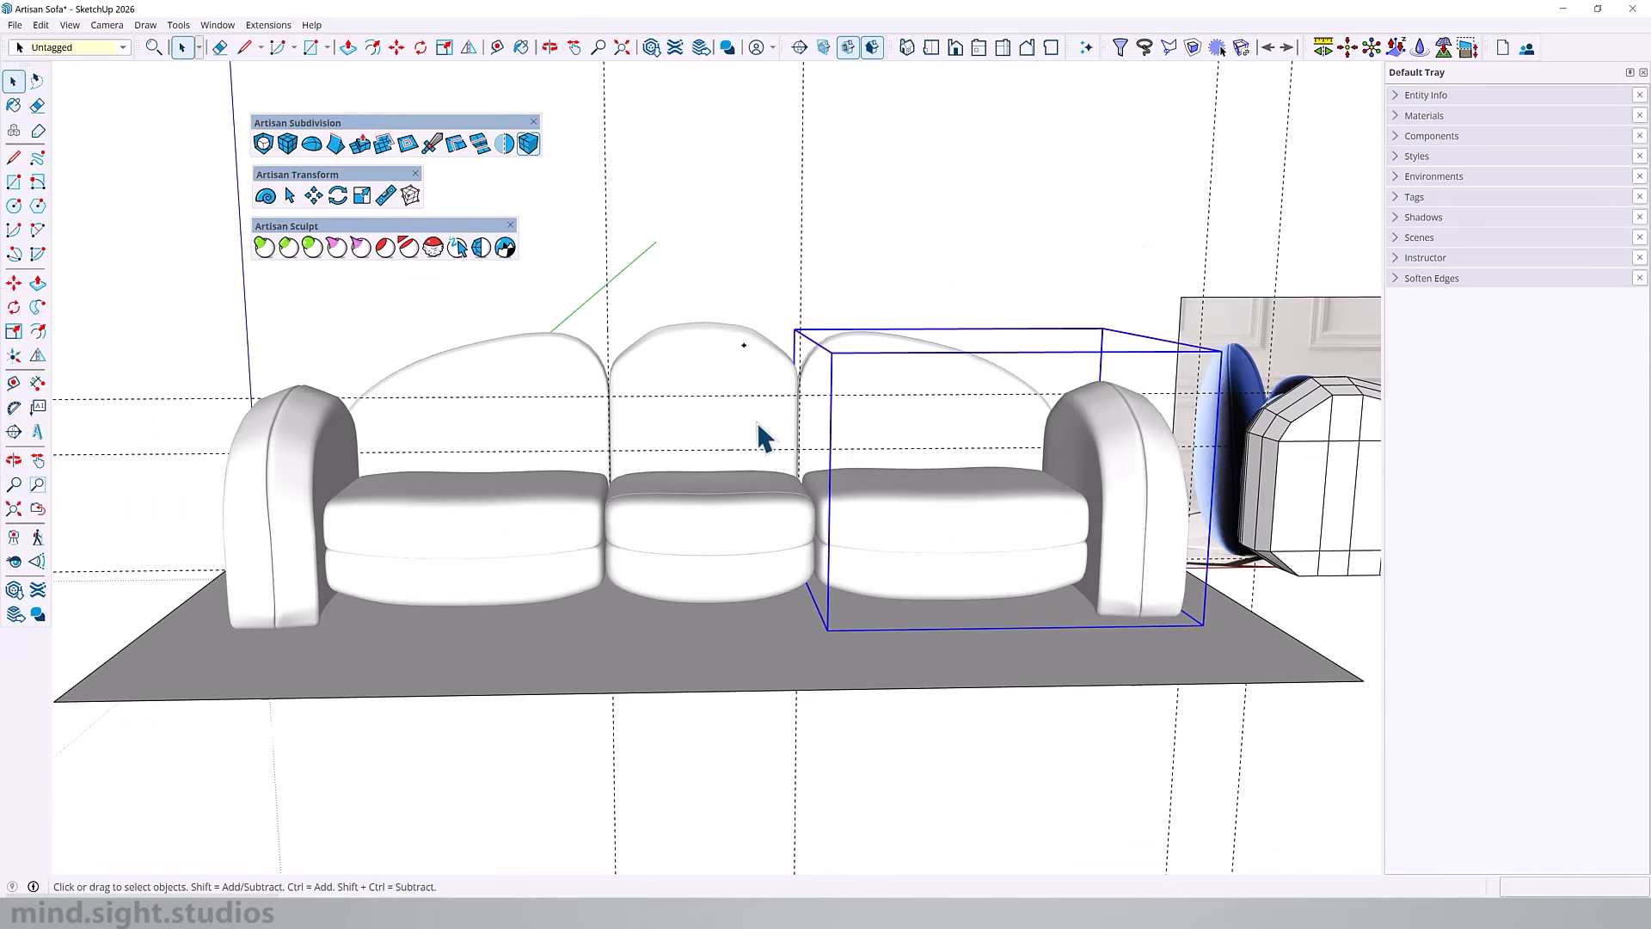
Step: Open the end seat cushion and paint its whole mesh with the sofa 160-005_ fabric material
middle_drag(801, 441, 1085, 479)
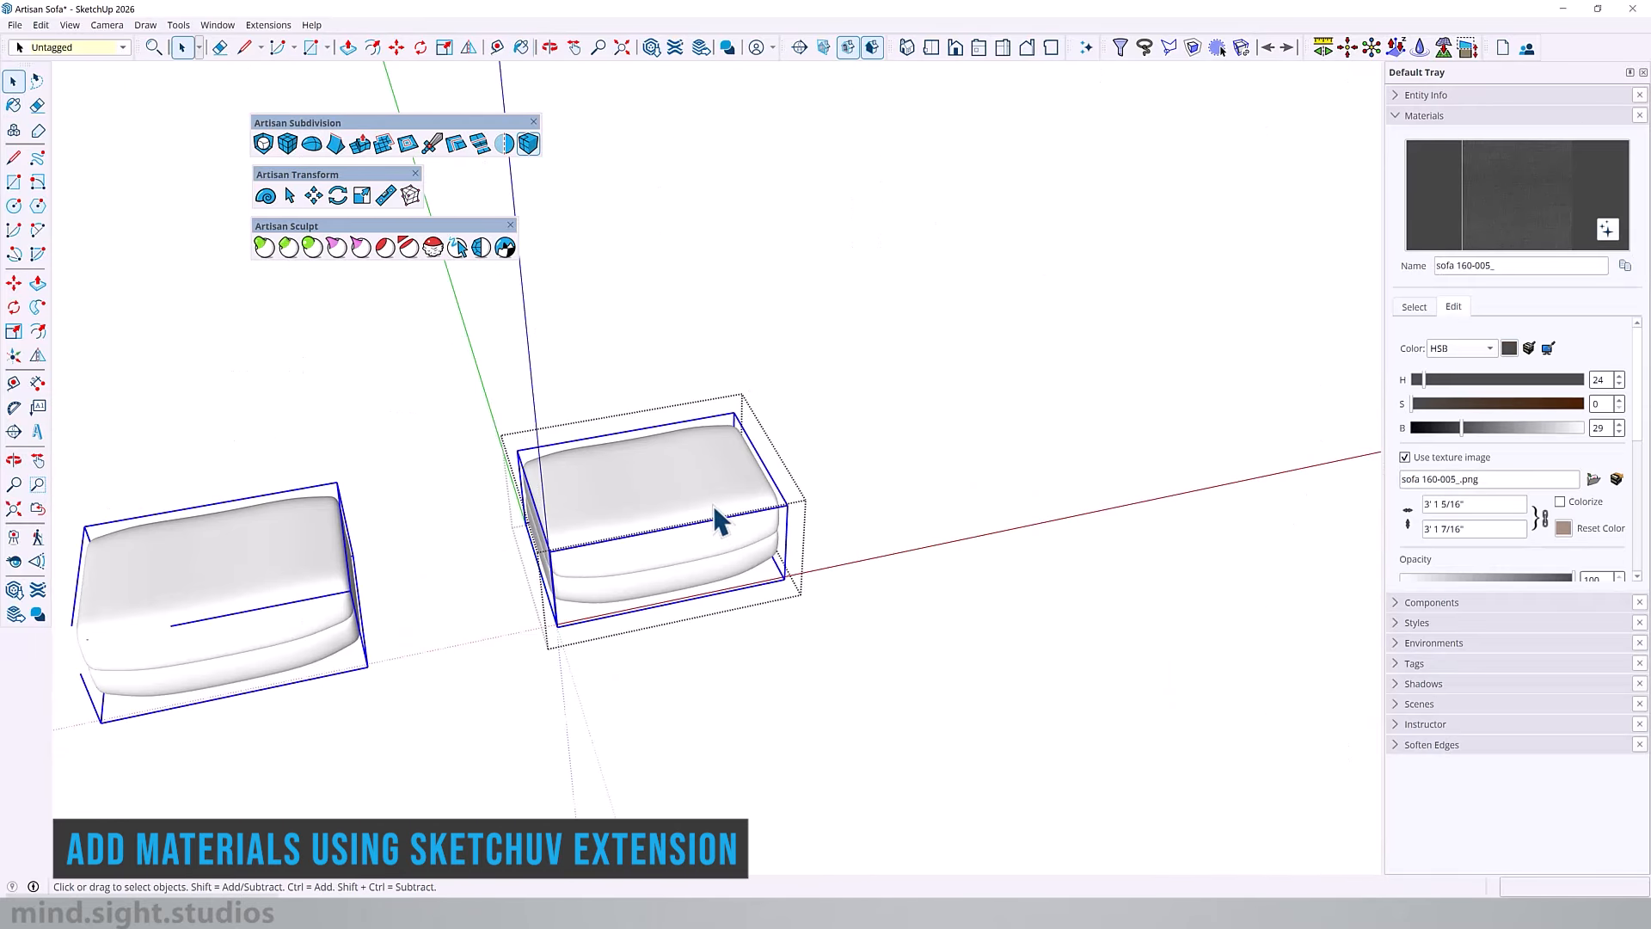
key(x)
click(458, 397)
click(671, 510)
scroll(673, 507, up, 3)
key(b)
click(660, 499)
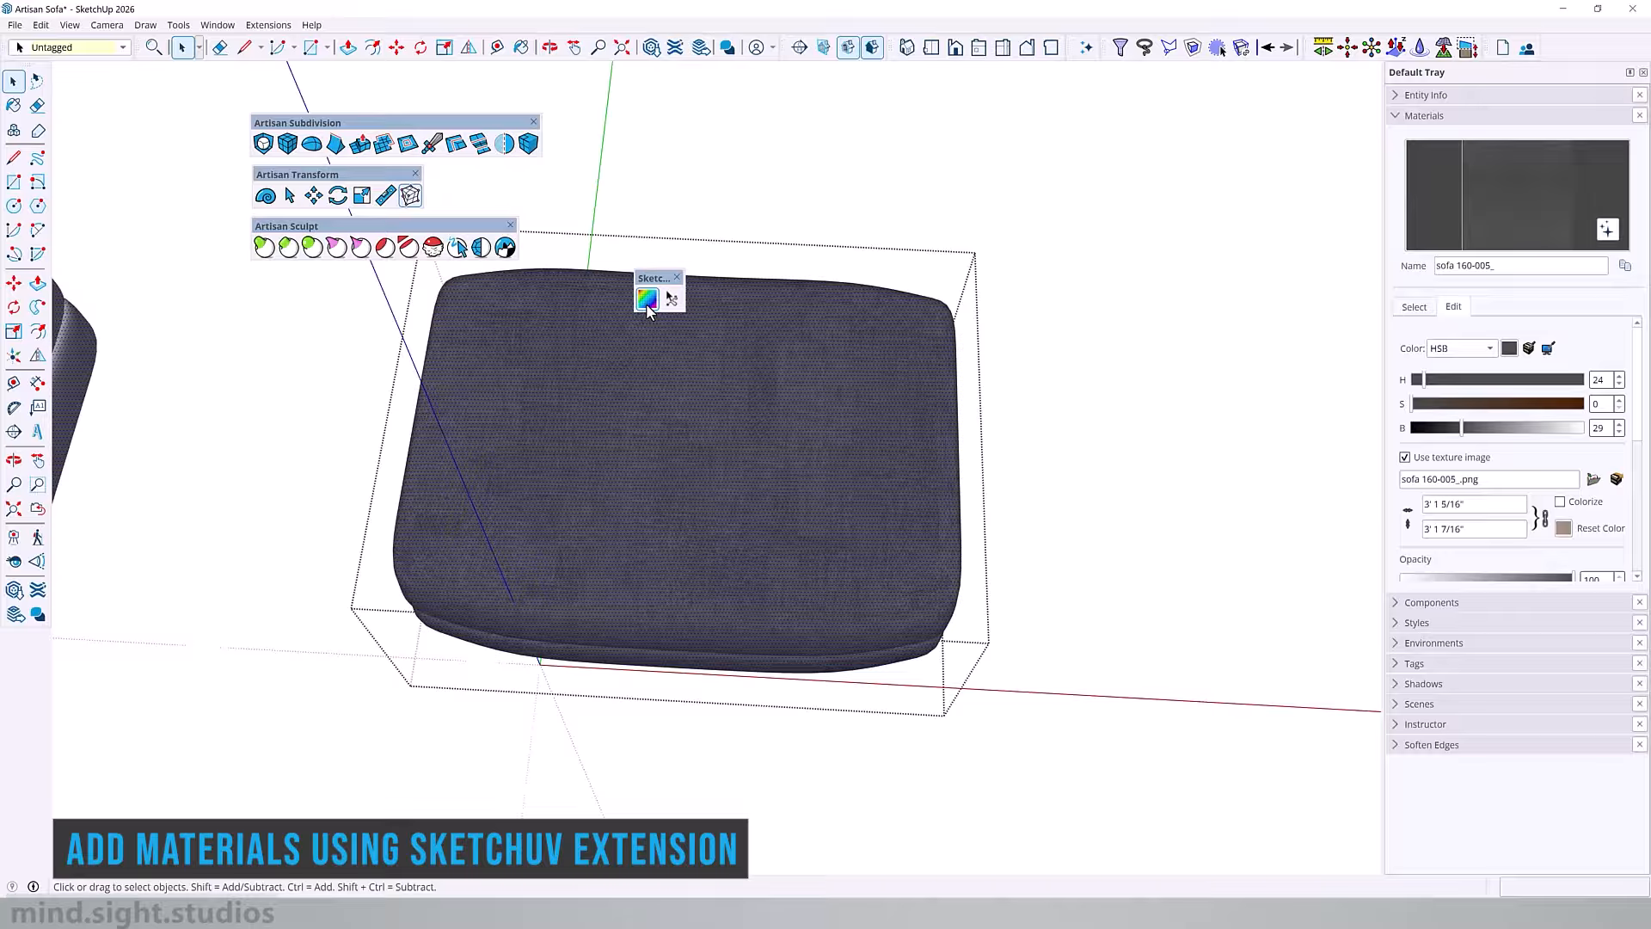
Step: Map the fabric onto the end seat cushion with SketchUV, entering 5 as the UV transform value
click(672, 298)
right_click(656, 396)
click(755, 470)
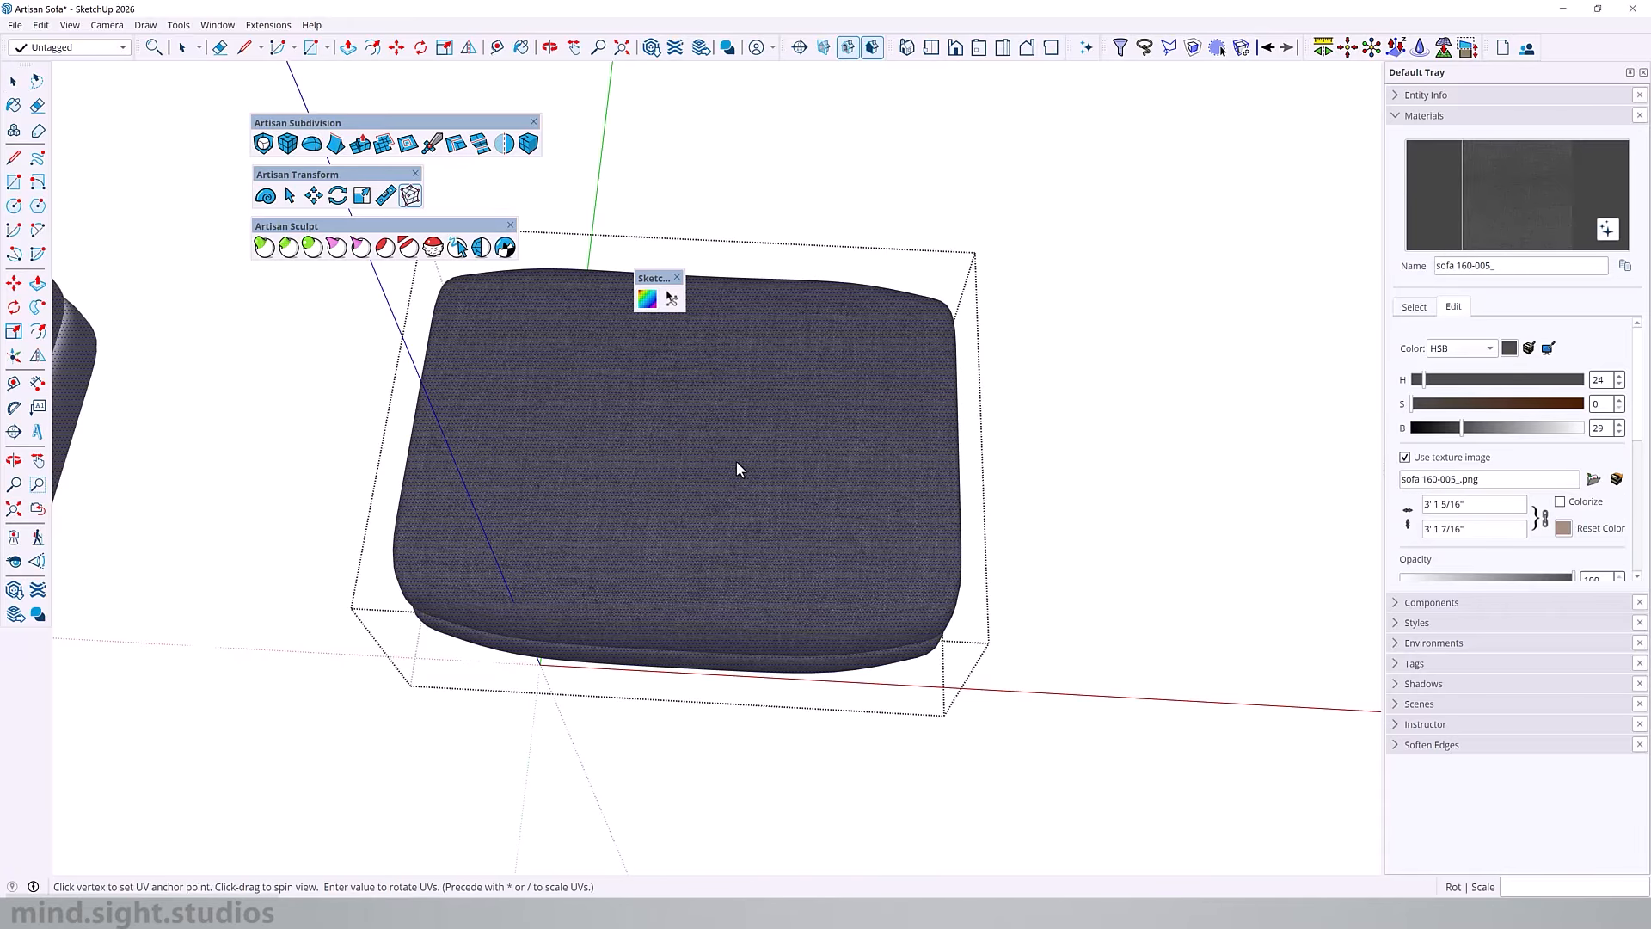
text(5)
right_click(712, 464)
click(782, 528)
key(space)
Step: Paint the end back cushion with sofa 160-005_, map its texture with SketchUV and close the cushion
mouse_move(804, 225)
middle_down()
mouse_move(741, 318)
mouse_move(886, 499)
mouse_move(832, 347)
middle_up()
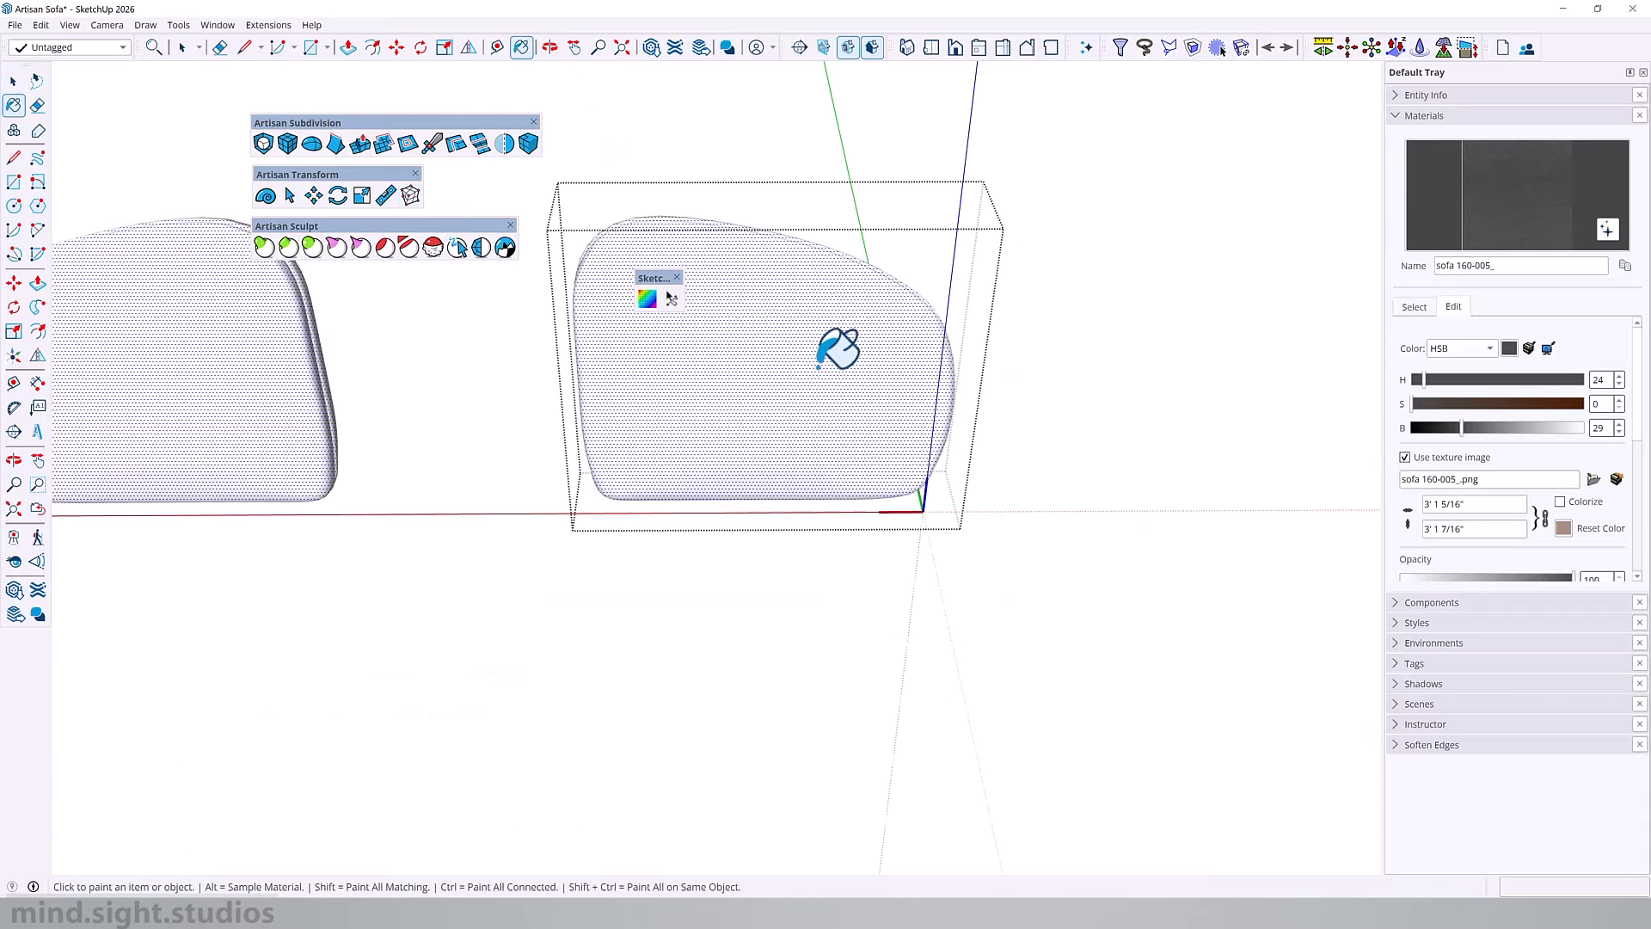
click(646, 298)
right_click(717, 325)
click(772, 400)
key(space)
key(Escape)
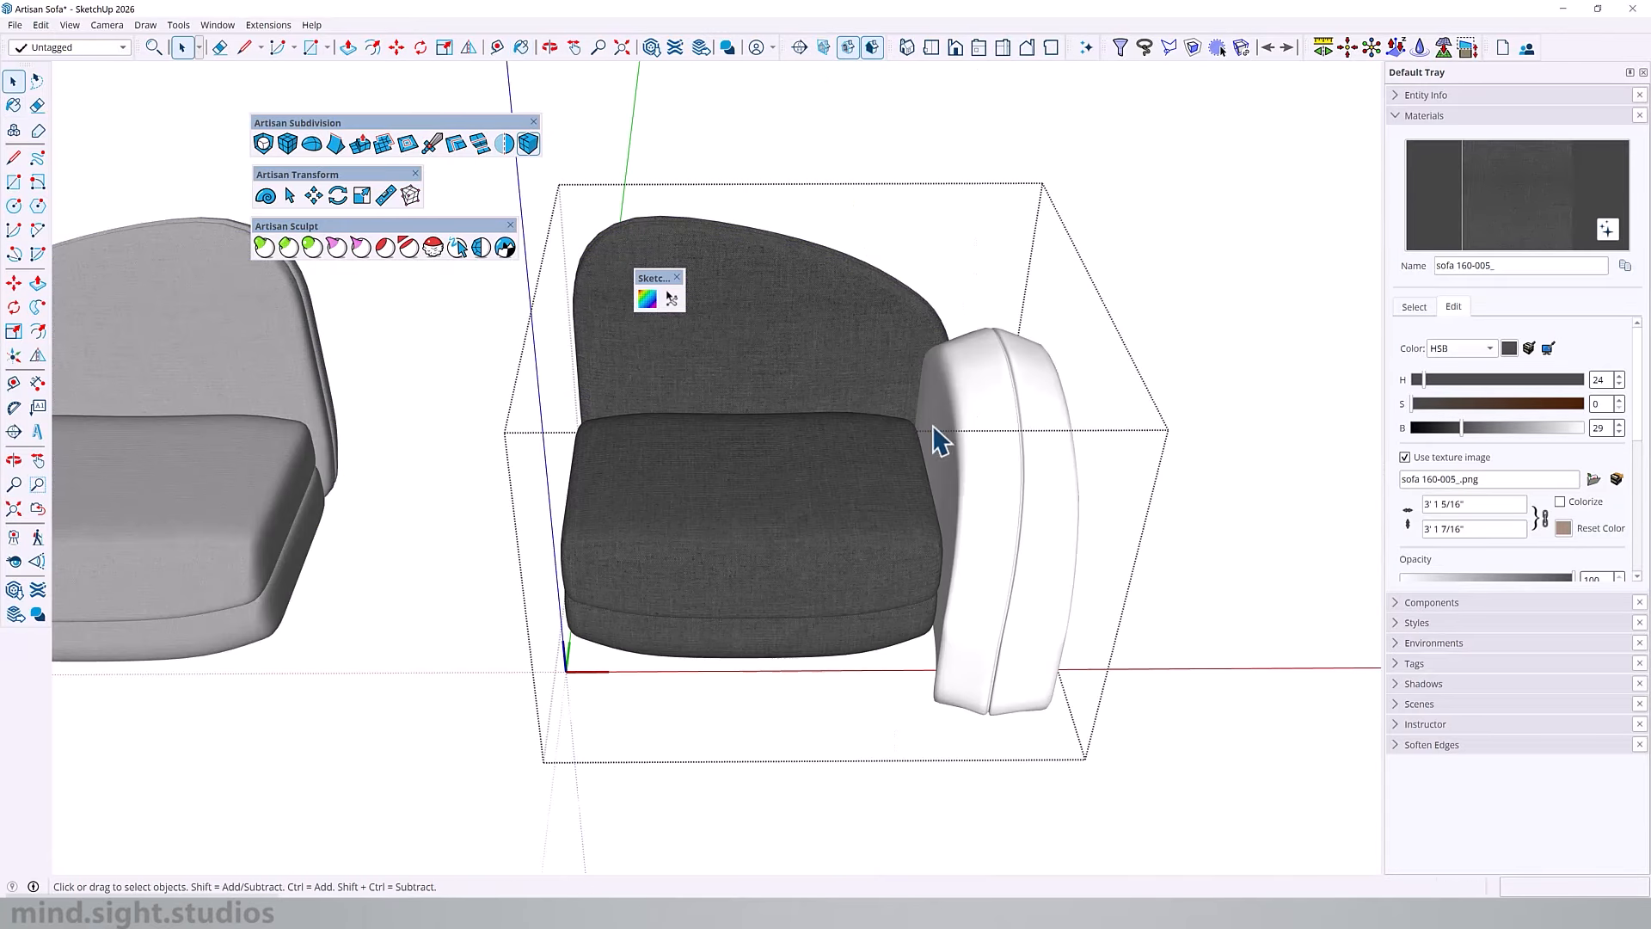
Step: Paint the whole armrest mesh with sofa 160-005_ and map its texture with SketchUV
double_click(933, 429)
key(ctrl+a)
drag(819, 206, 1253, 803)
key(b)
click(986, 496)
click(647, 299)
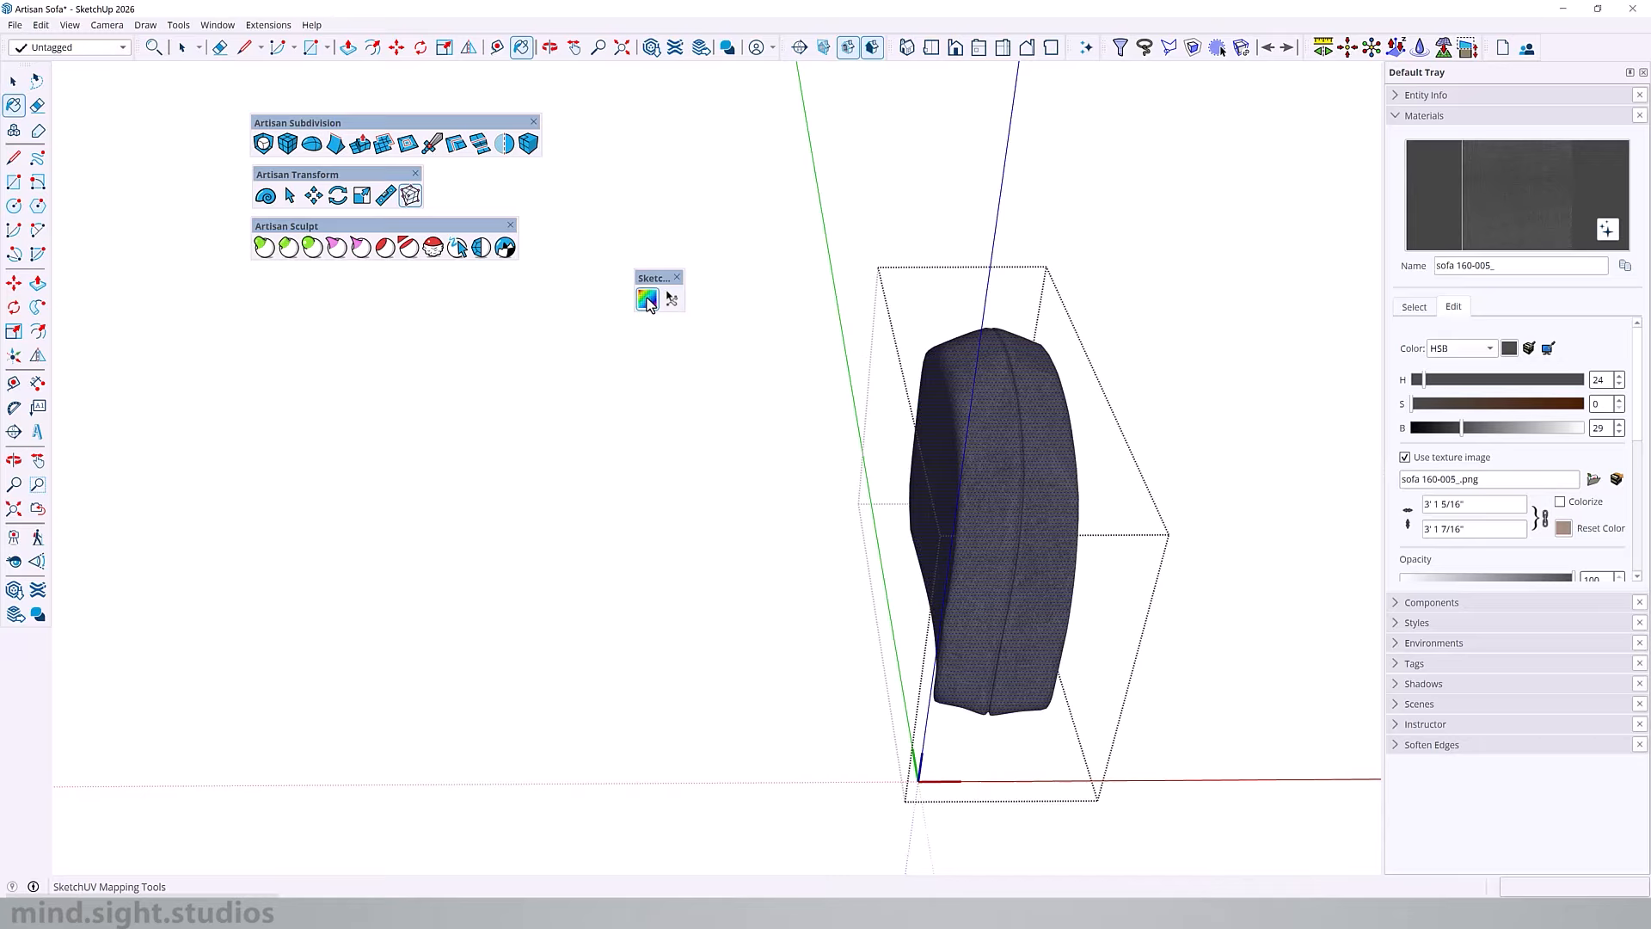
right_click(1014, 483)
click(1056, 545)
middle_drag(1056, 545, 1042, 536)
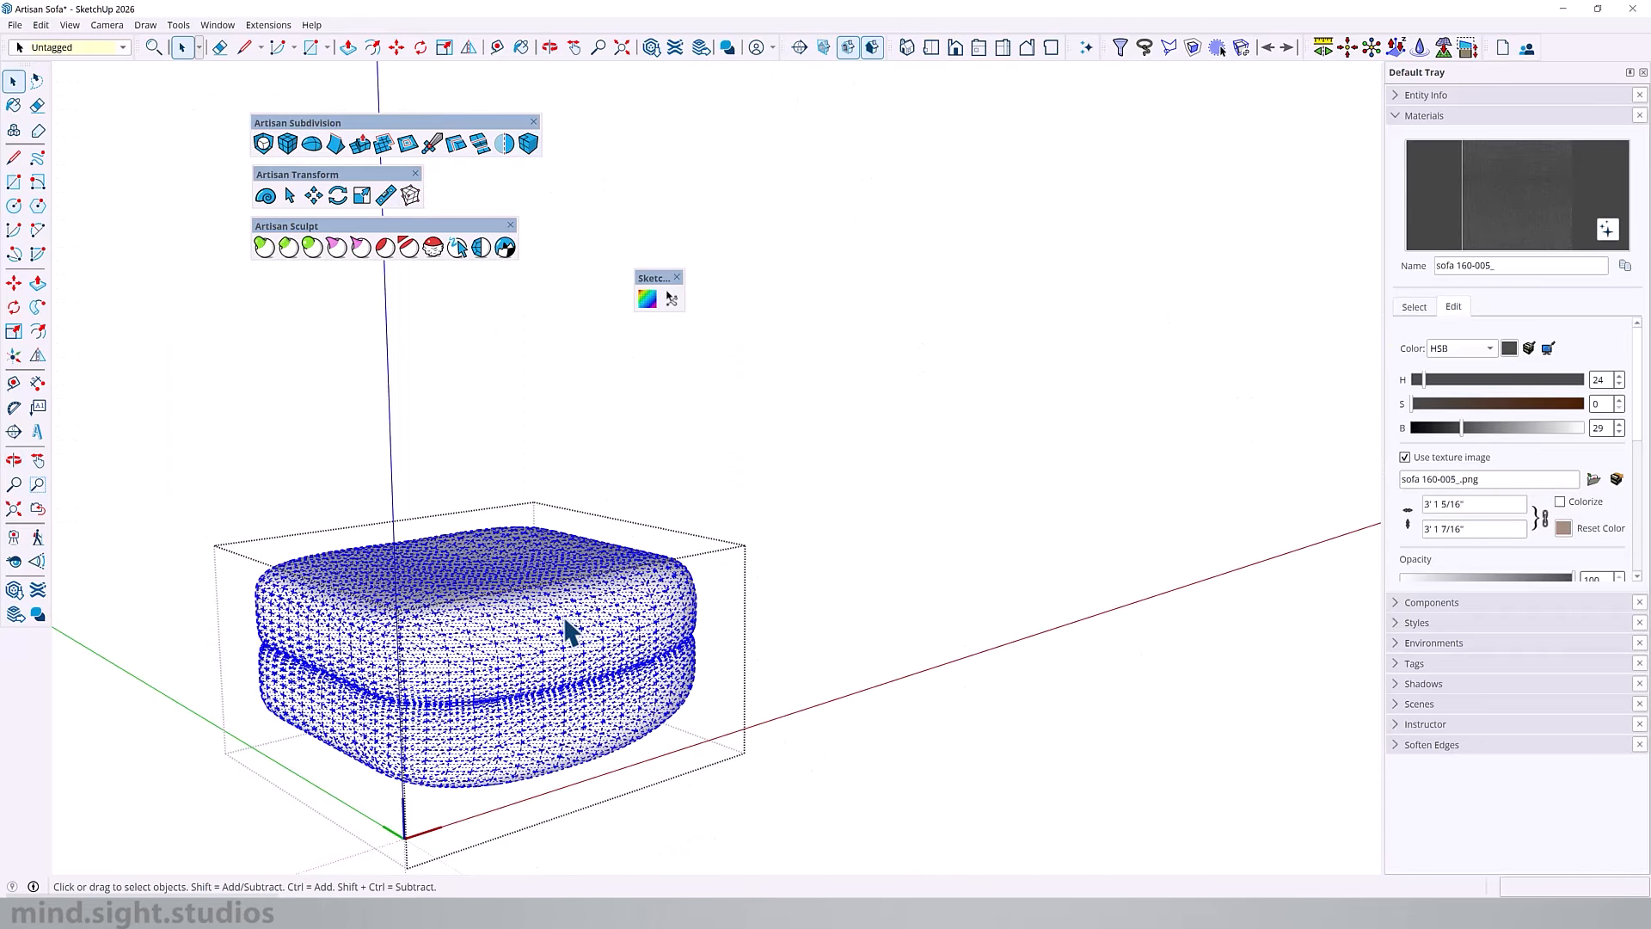
Step: Paint the middle seat cushion with sofa 160-005_ and map its texture with SketchUV
key(b)
click(647, 299)
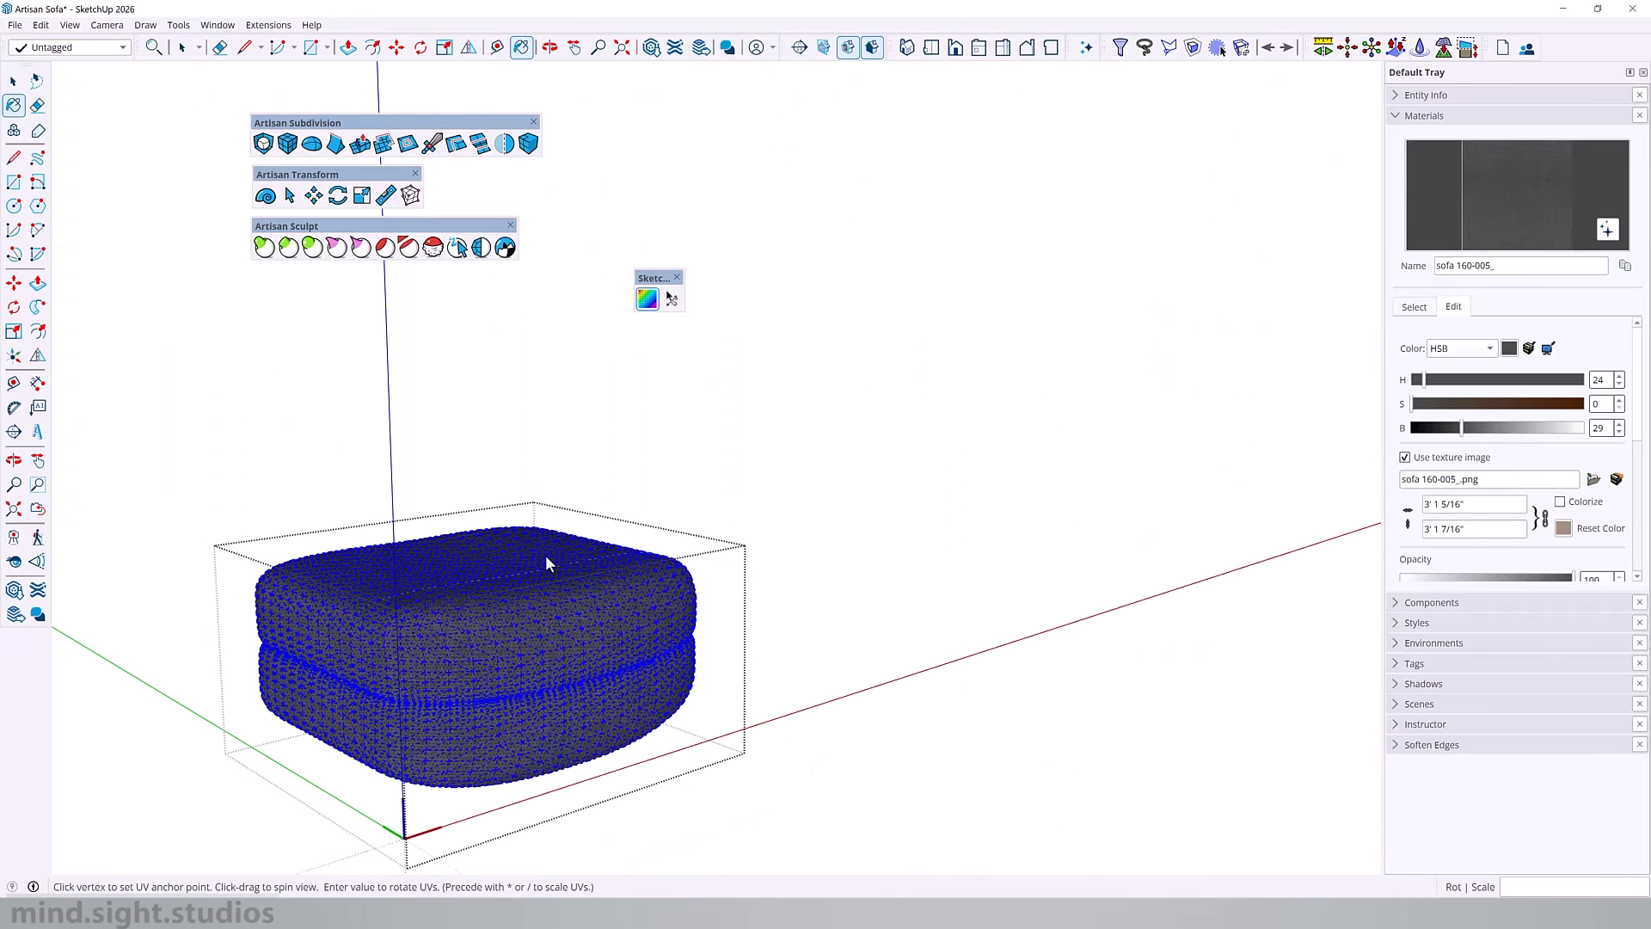
right_click(553, 560)
click(602, 630)
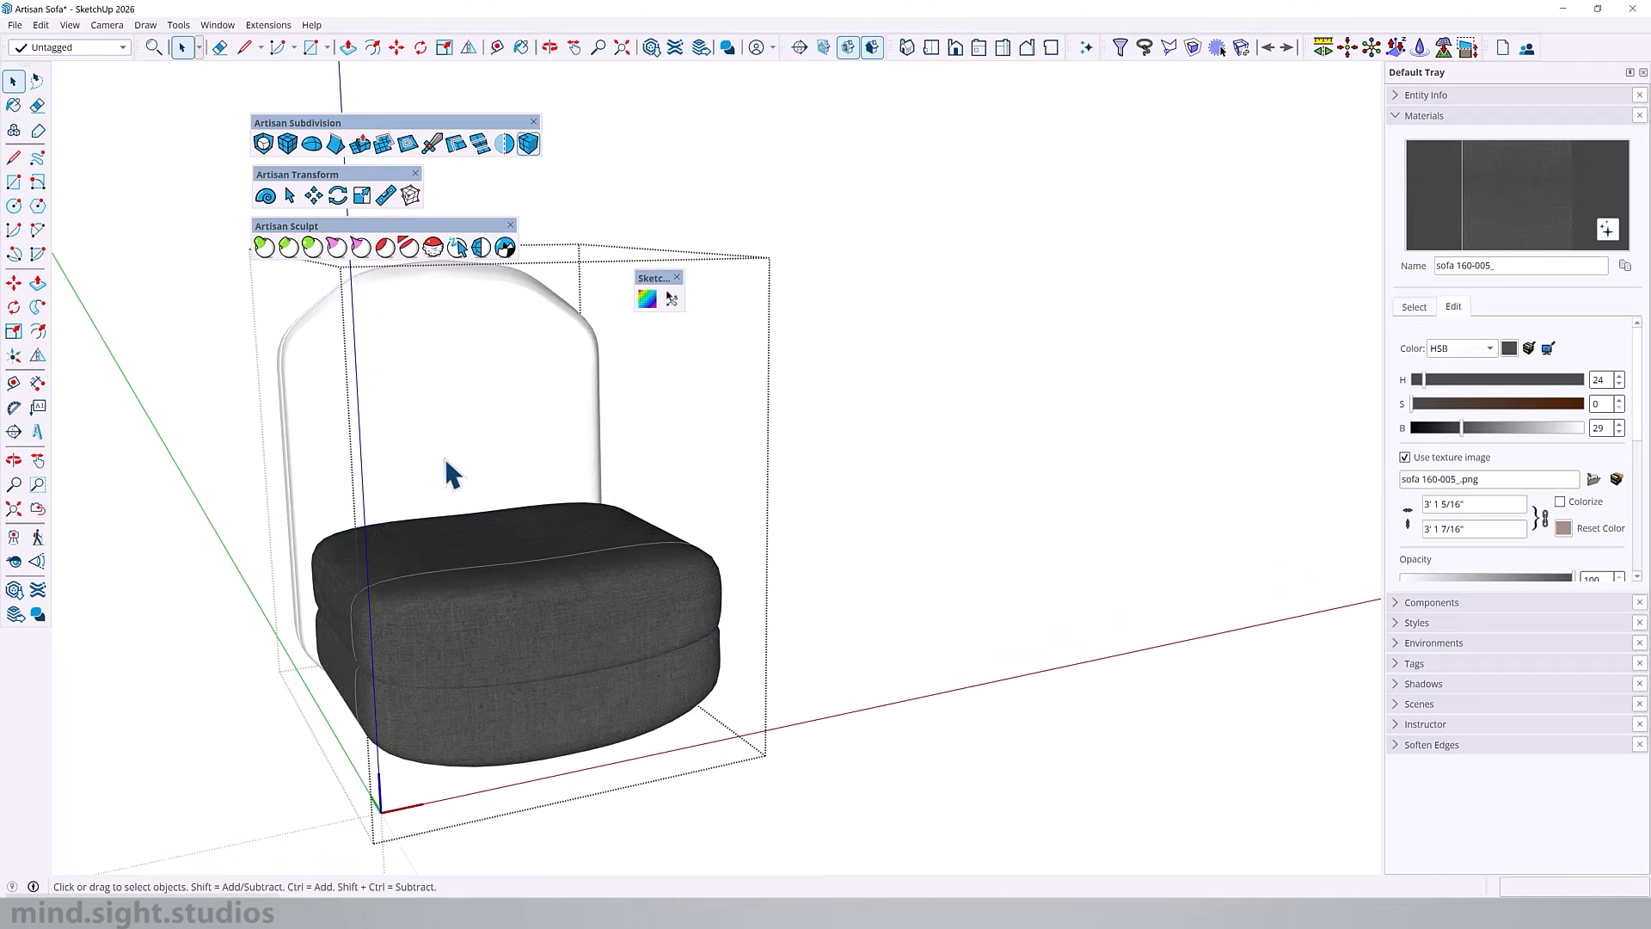
Step: Paint the middle back cushion's whole mesh with sofa 160-005_ and map its texture with SketchUV
triple_click(451, 473)
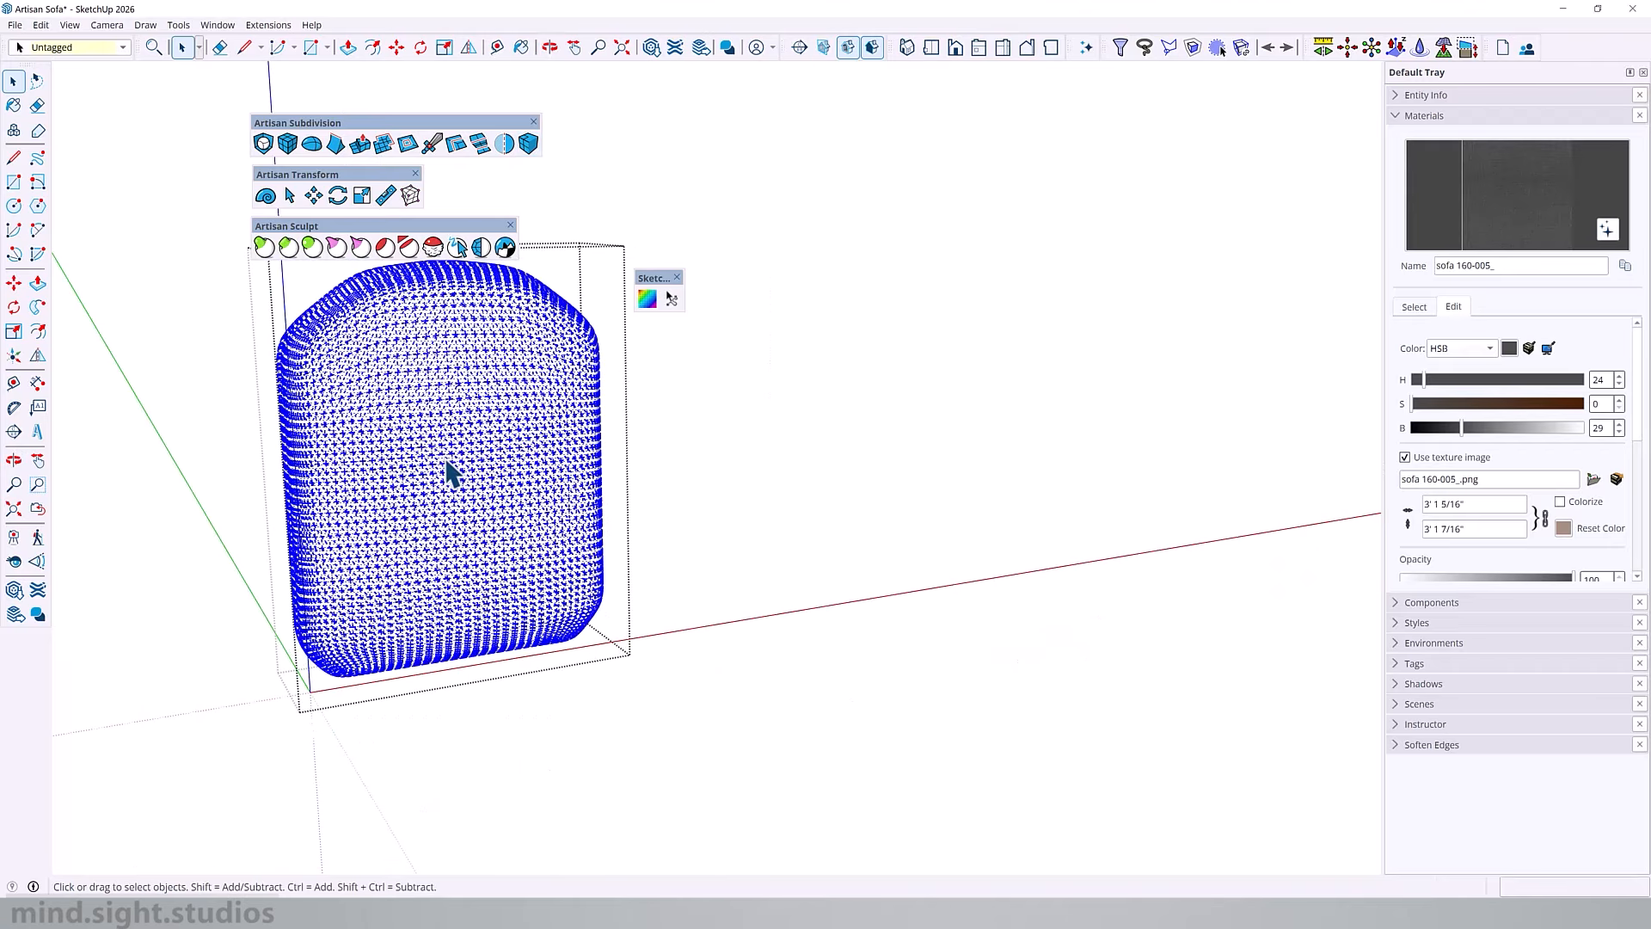
key(b)
click(468, 439)
click(646, 298)
right_click(427, 352)
click(478, 423)
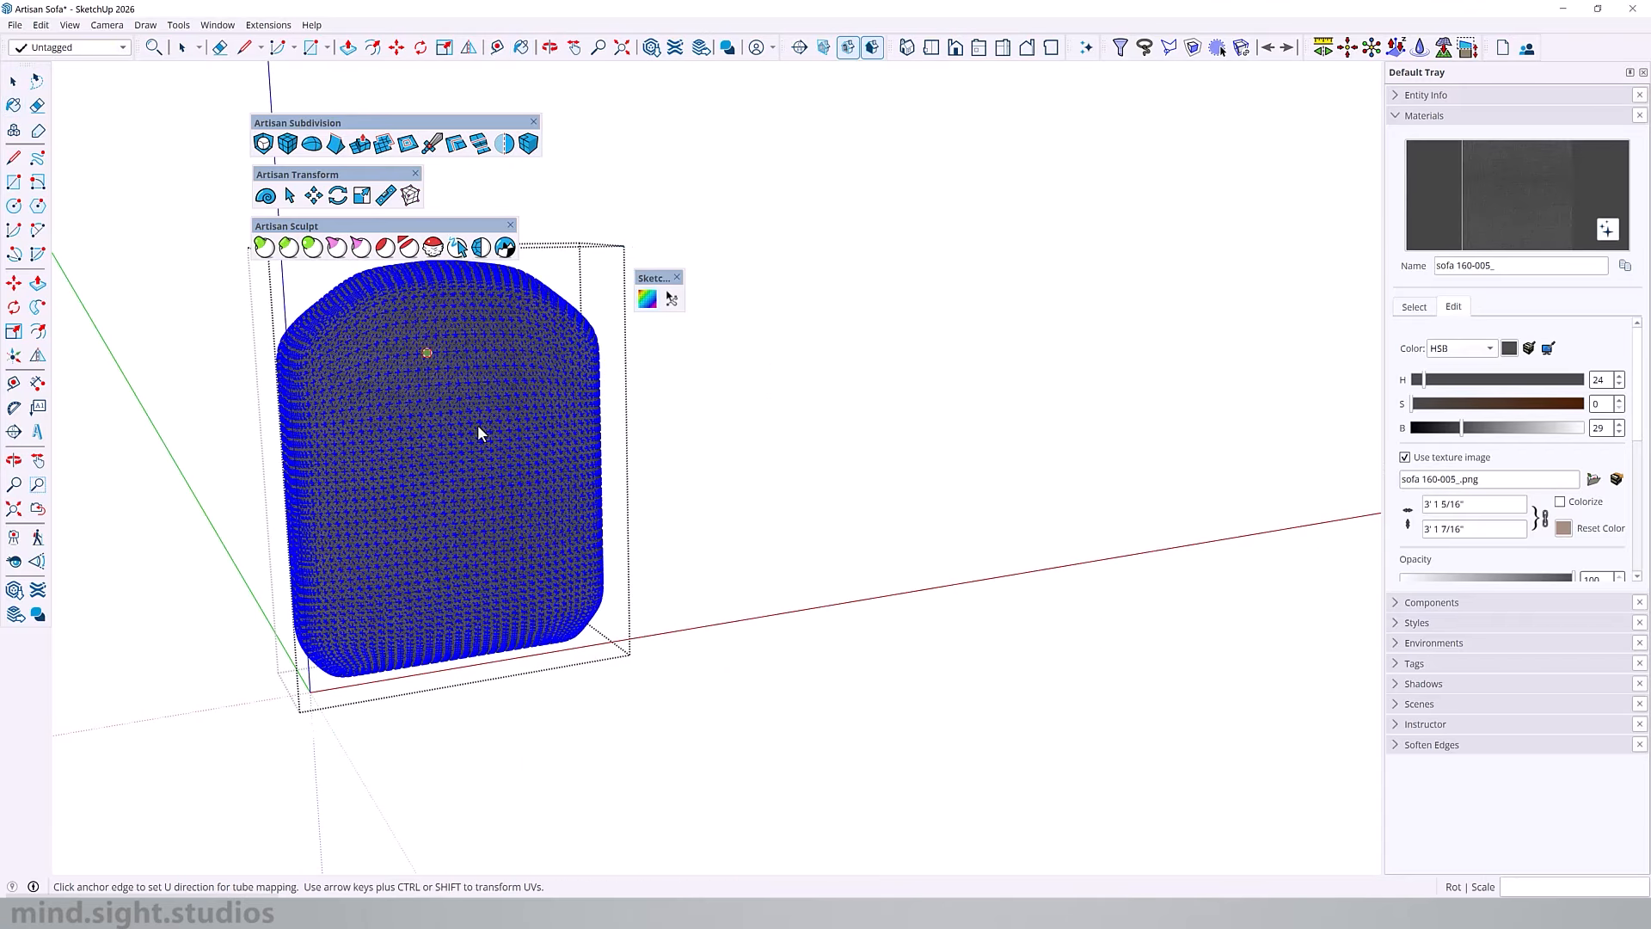
Step: Examine the textured three-seat sofa and its blue and orange two-seat variants
key(o)
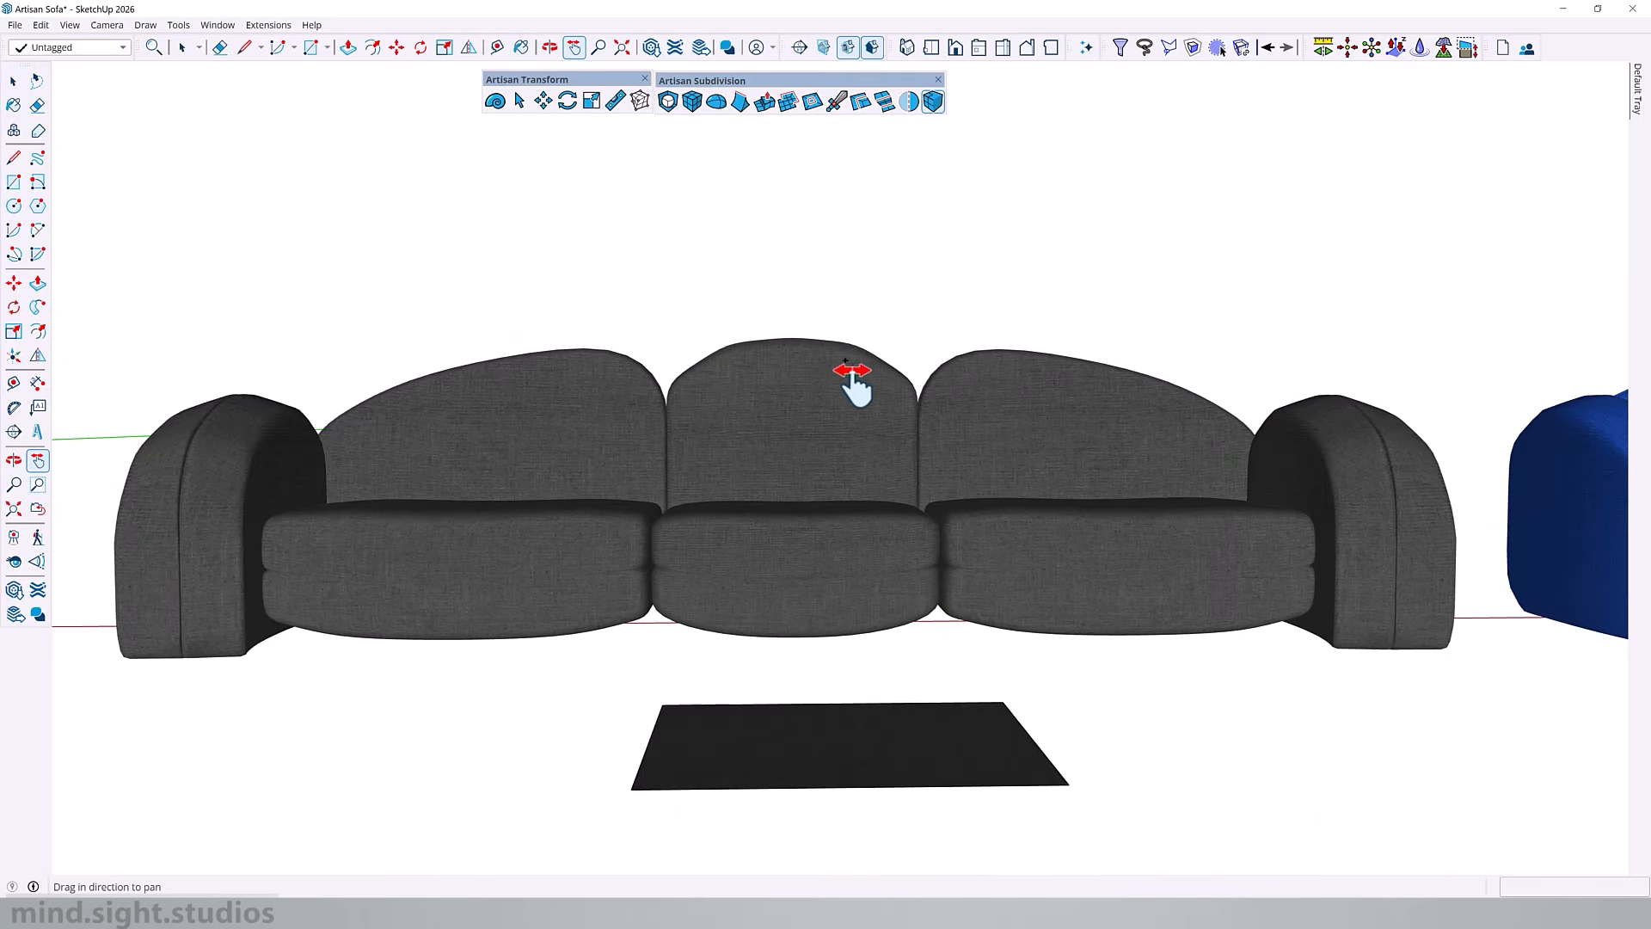
drag(855, 379, 370, 450)
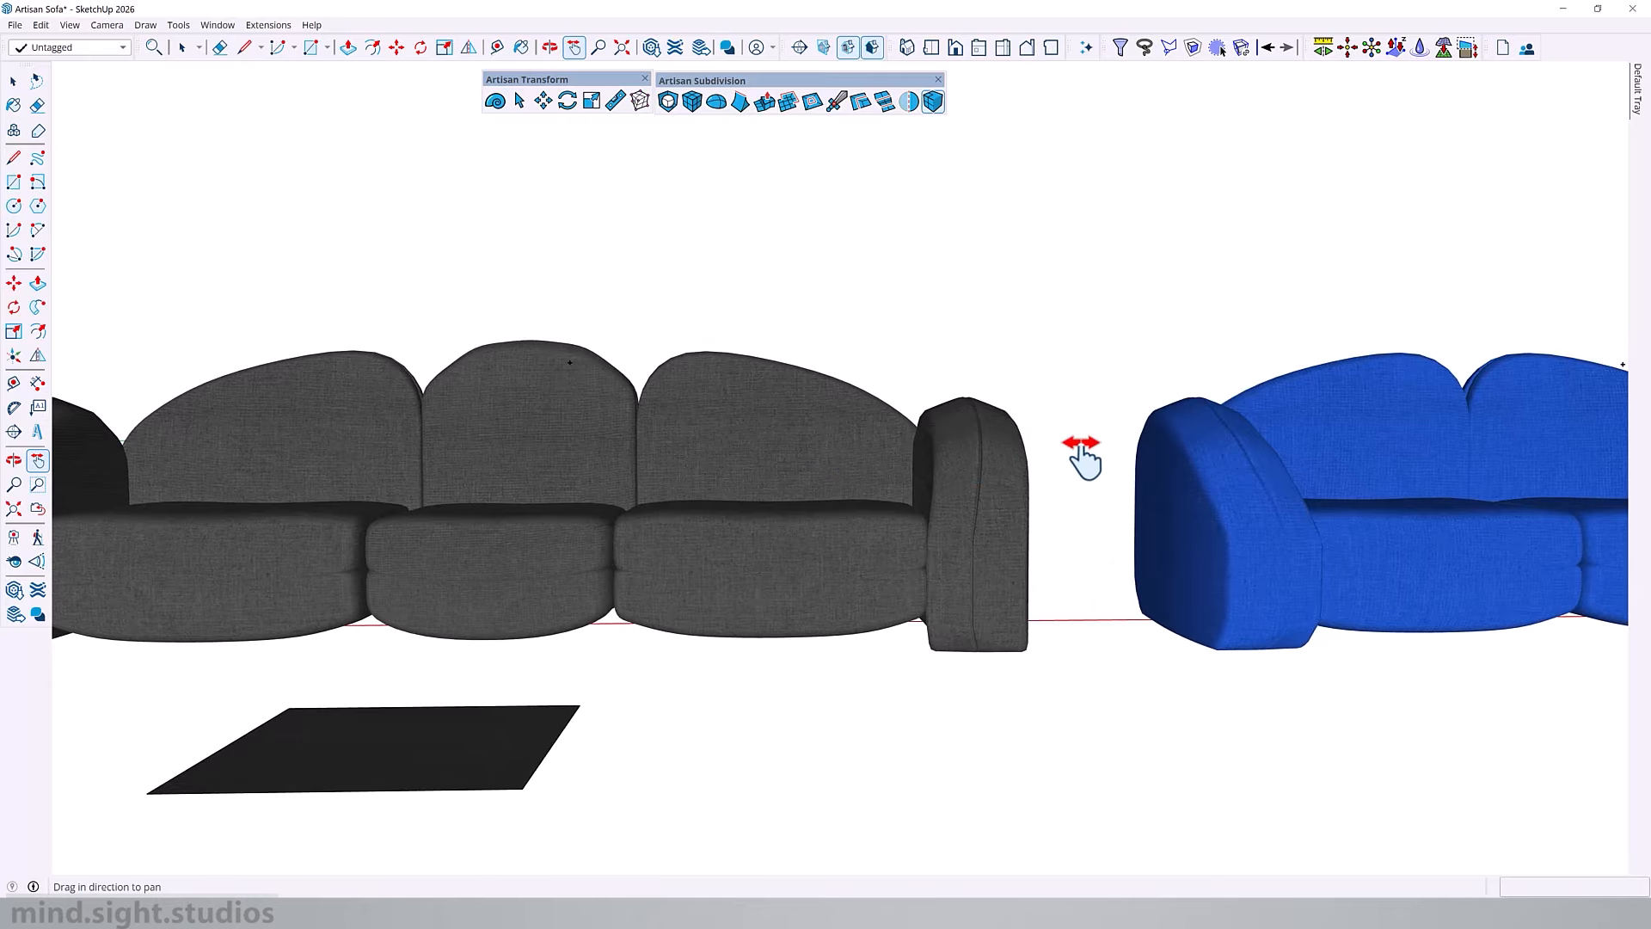
drag(1082, 455, 648, 453)
drag(1024, 462, 927, 464)
drag(1273, 465, 886, 468)
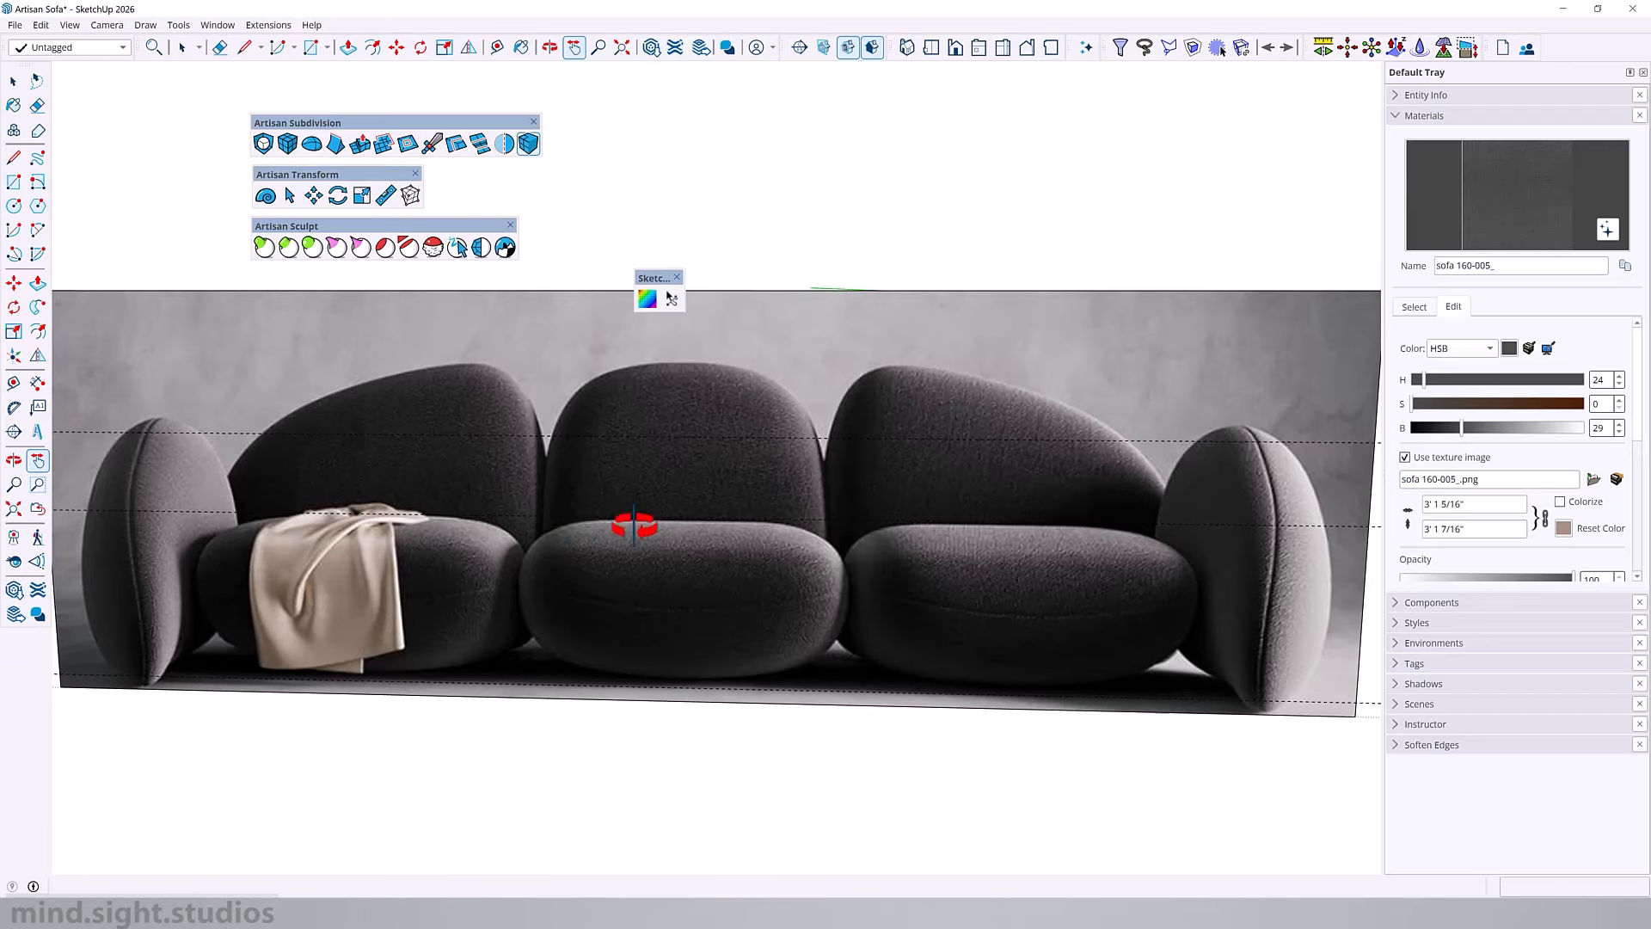
scroll(482, 527, down, 3)
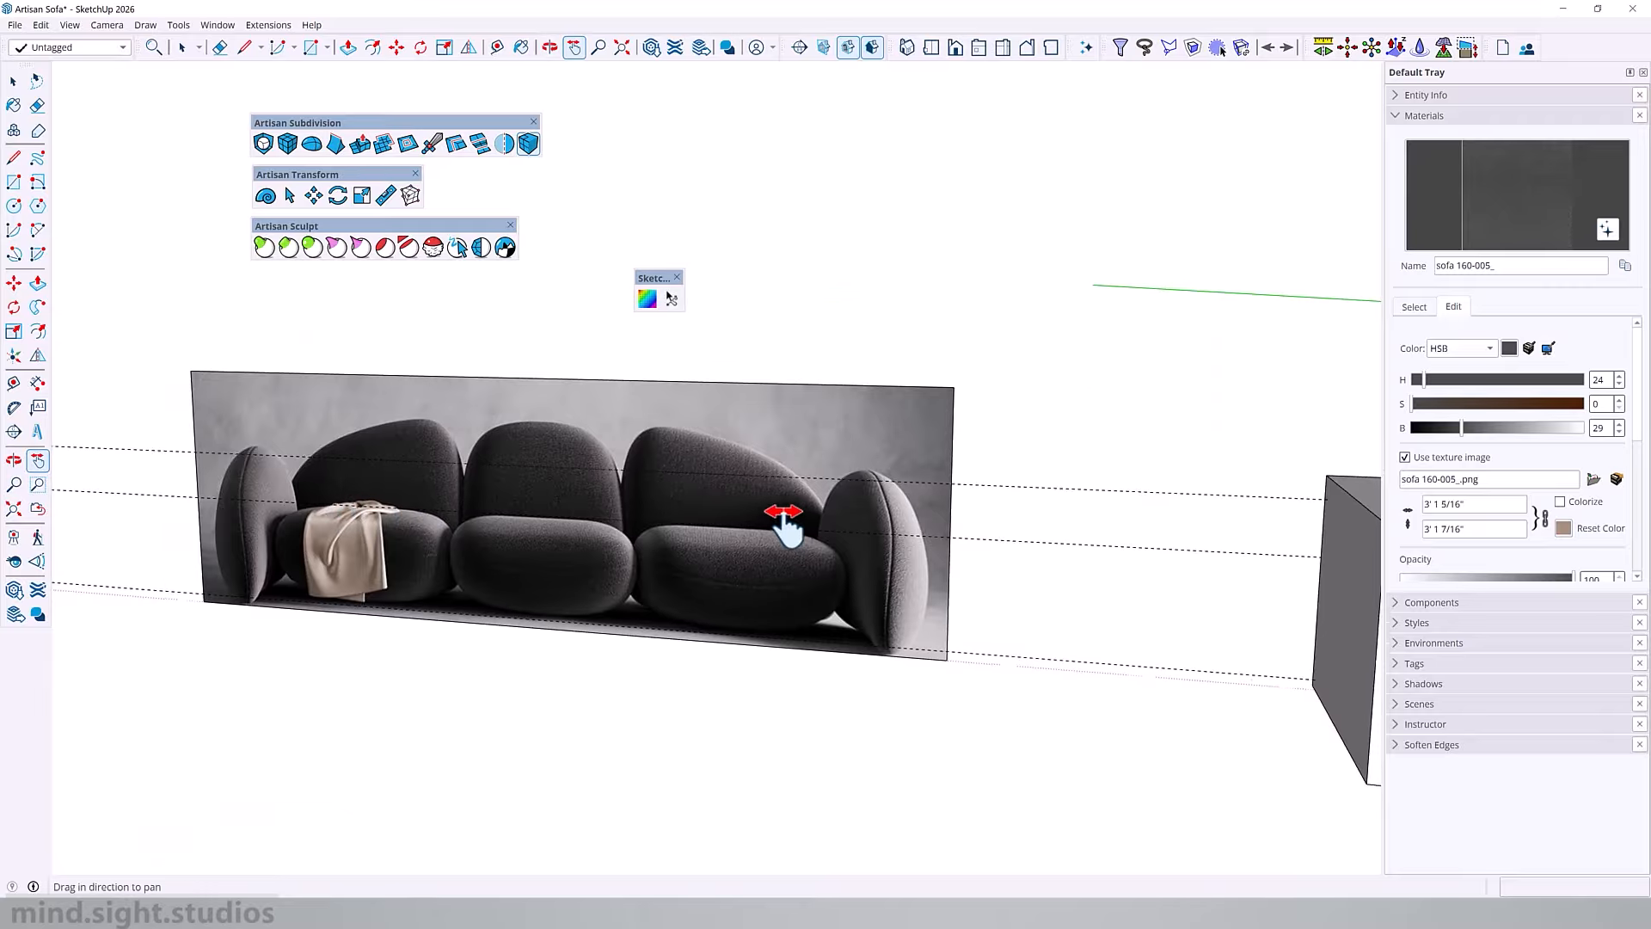
Step: Review the sofa's modelling stages, from the reference photo through the block model to the low-poly and subdivided meshes
drag(783, 514, 224, 456)
drag(1065, 514, 590, 493)
scroll(590, 493, down, 3)
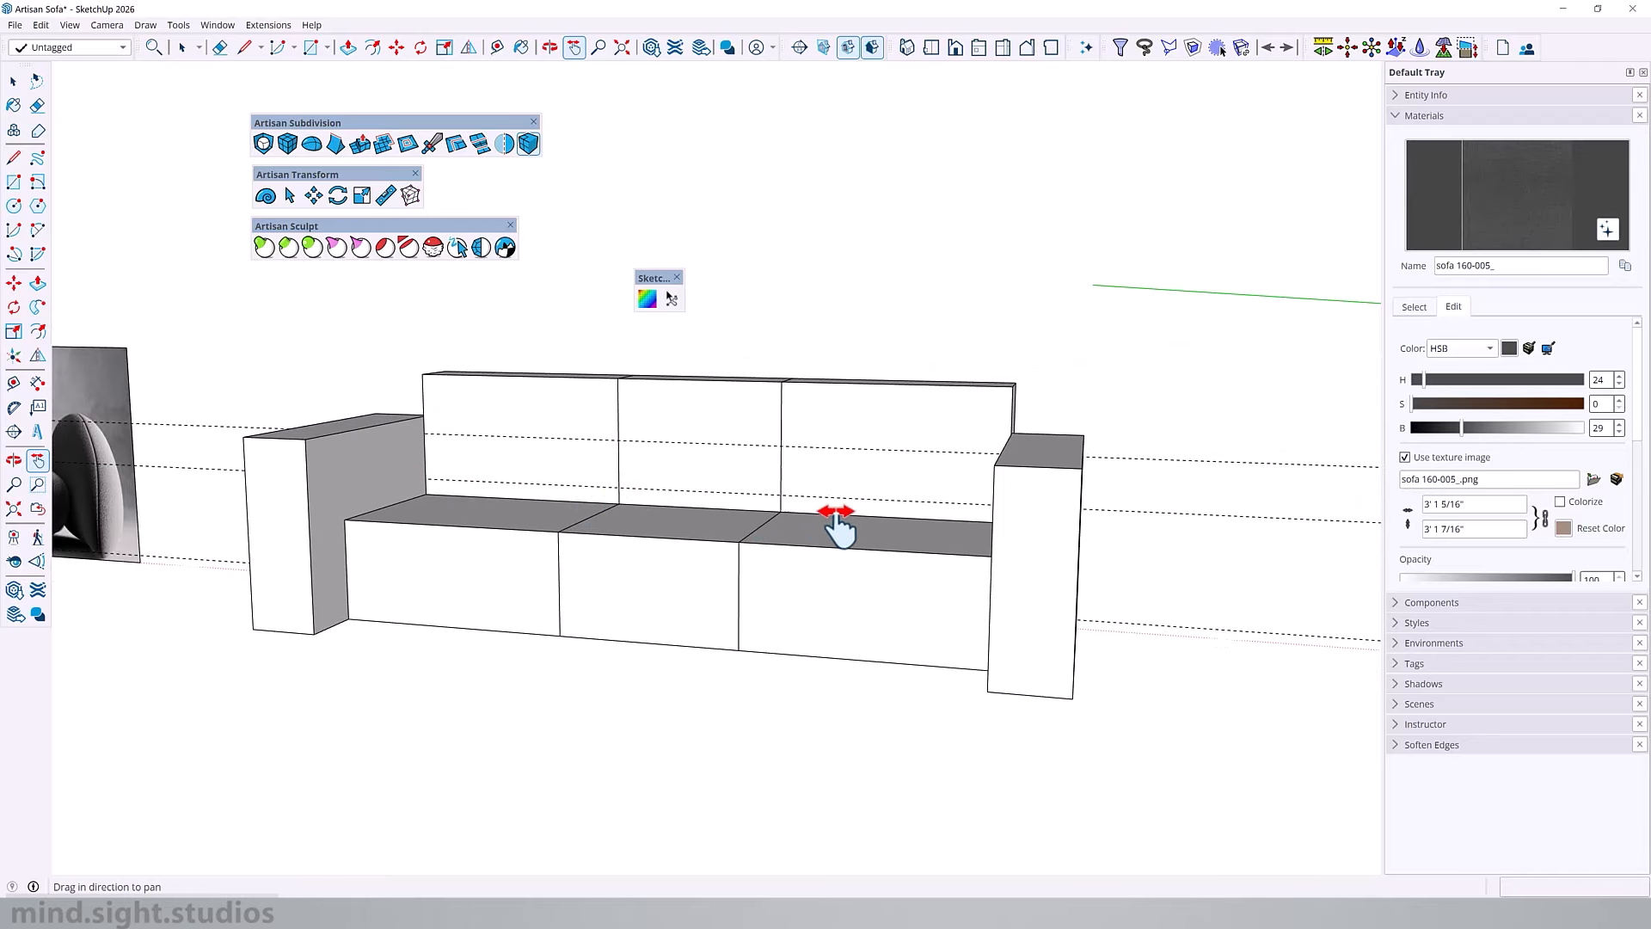
drag(1200, 540, 344, 512)
drag(981, 547, 724, 542)
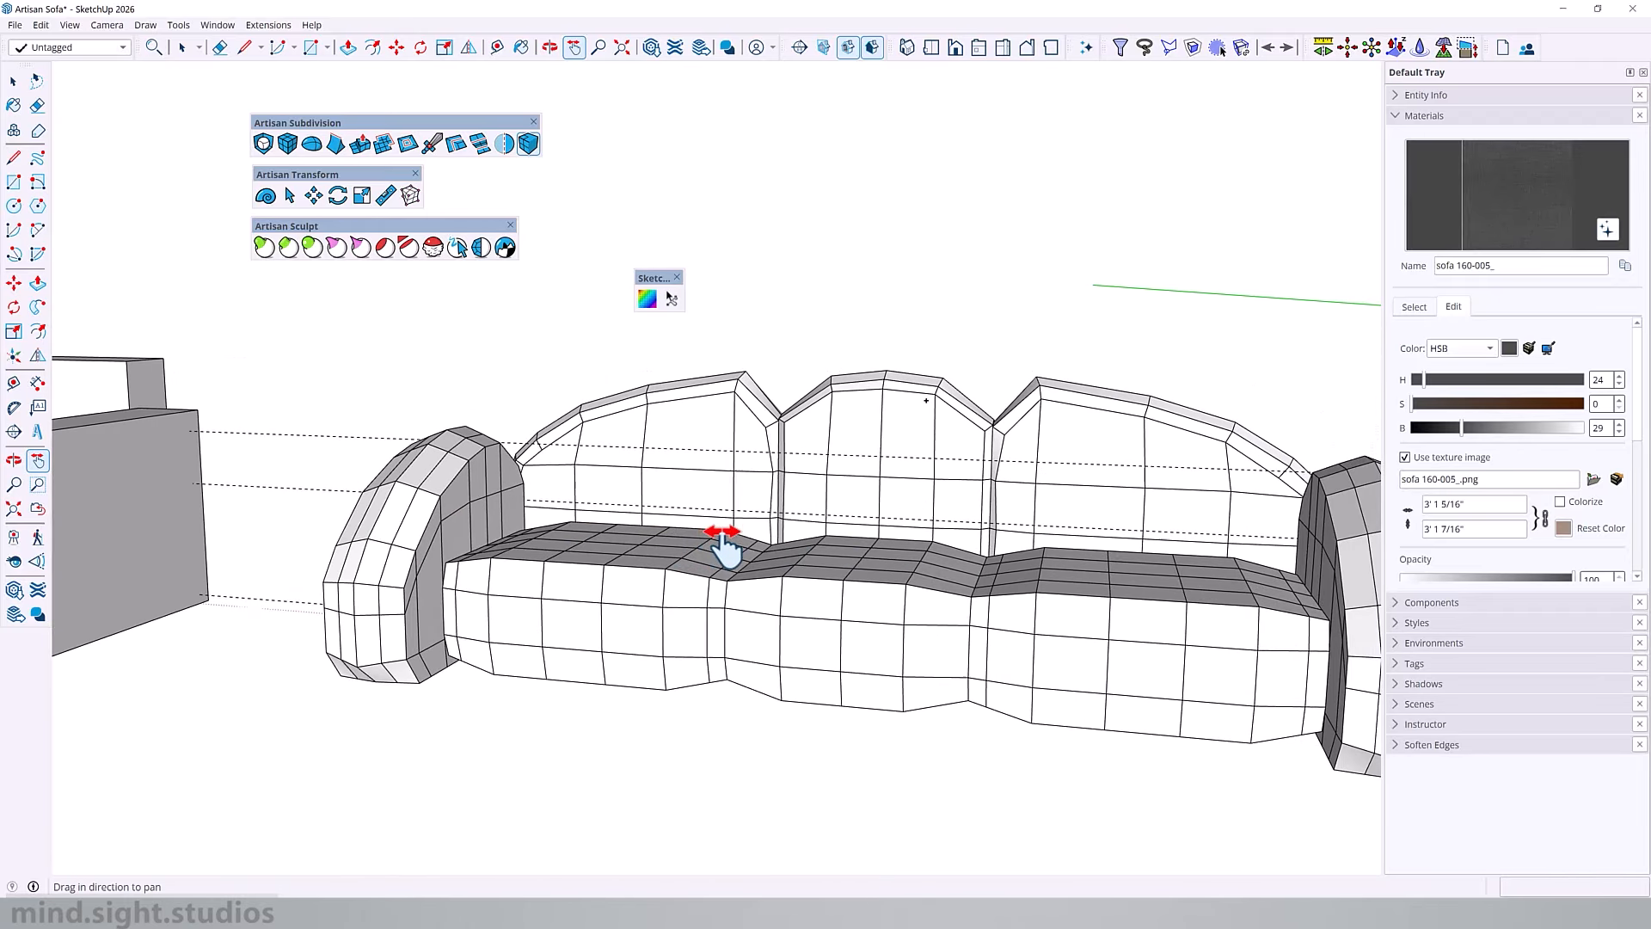
drag(833, 544, 682, 544)
scroll(685, 513, down, 3)
drag(1226, 550, 589, 528)
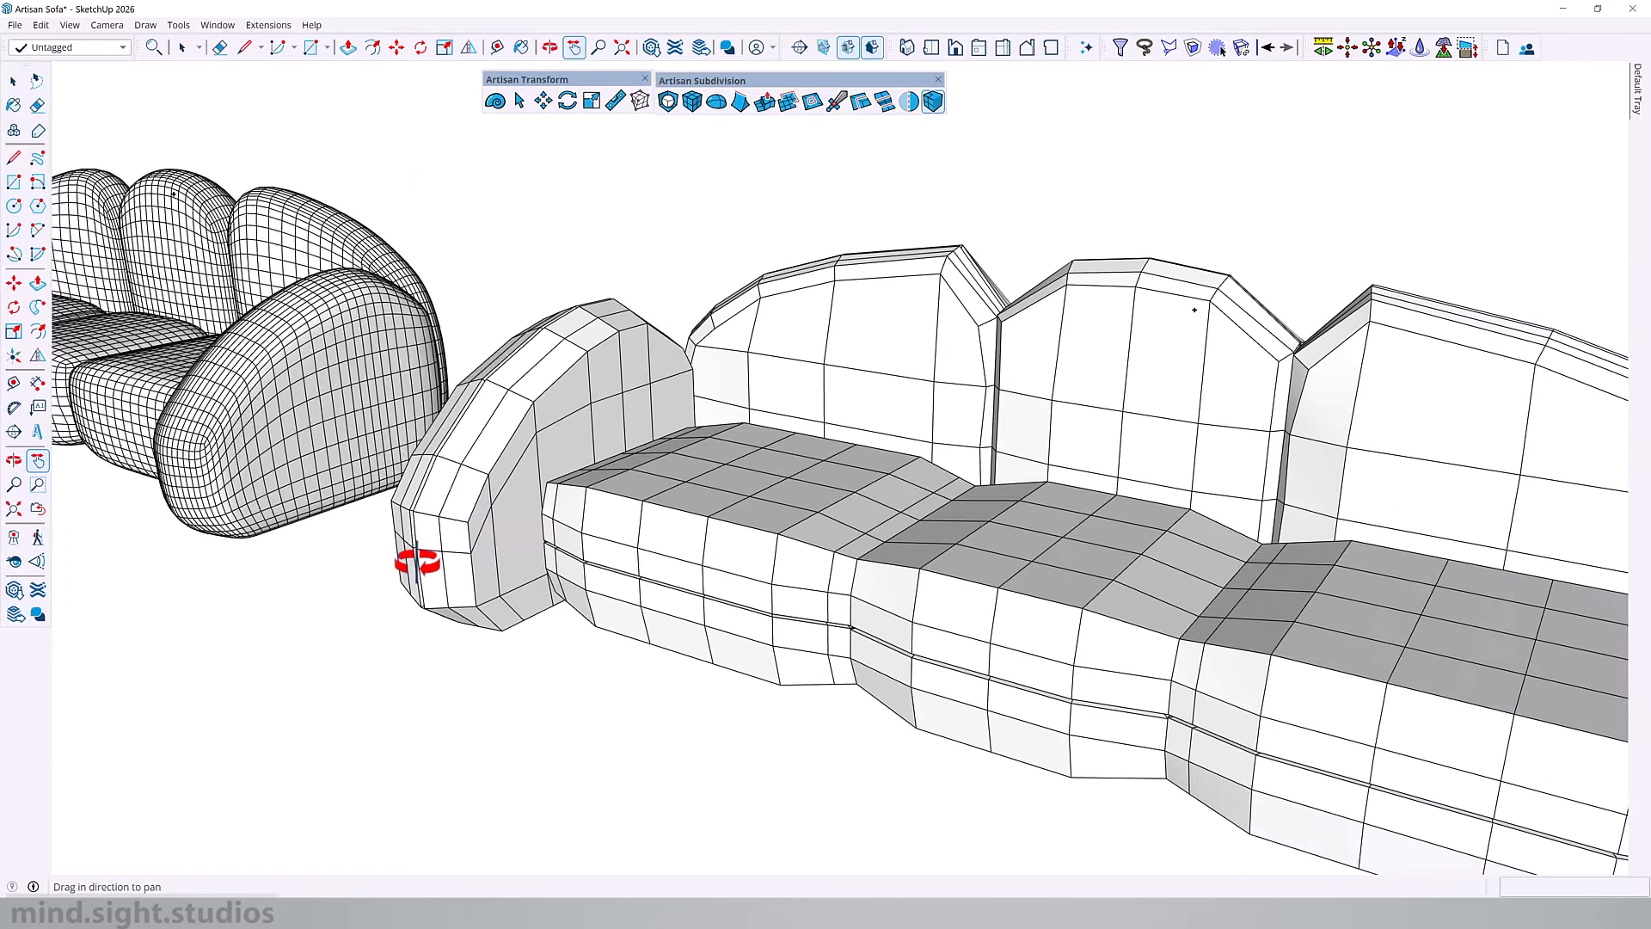
key(o)
drag(416, 564, 734, 387)
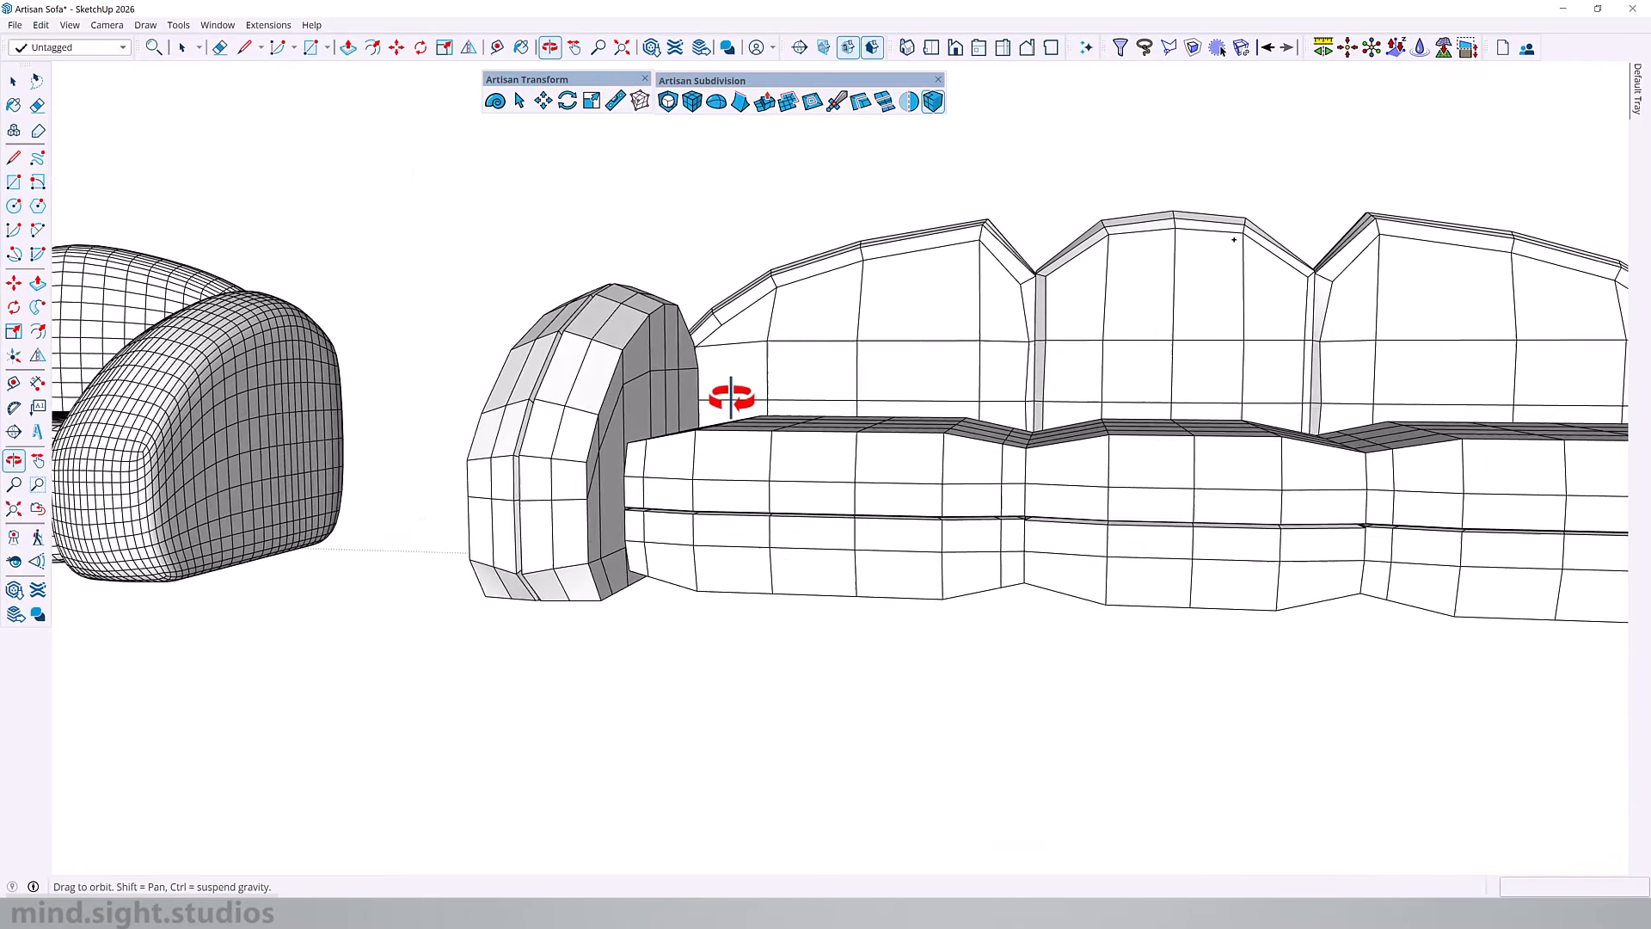
scroll(627, 546, up, 3)
drag(627, 546, 499, 482)
key(space)
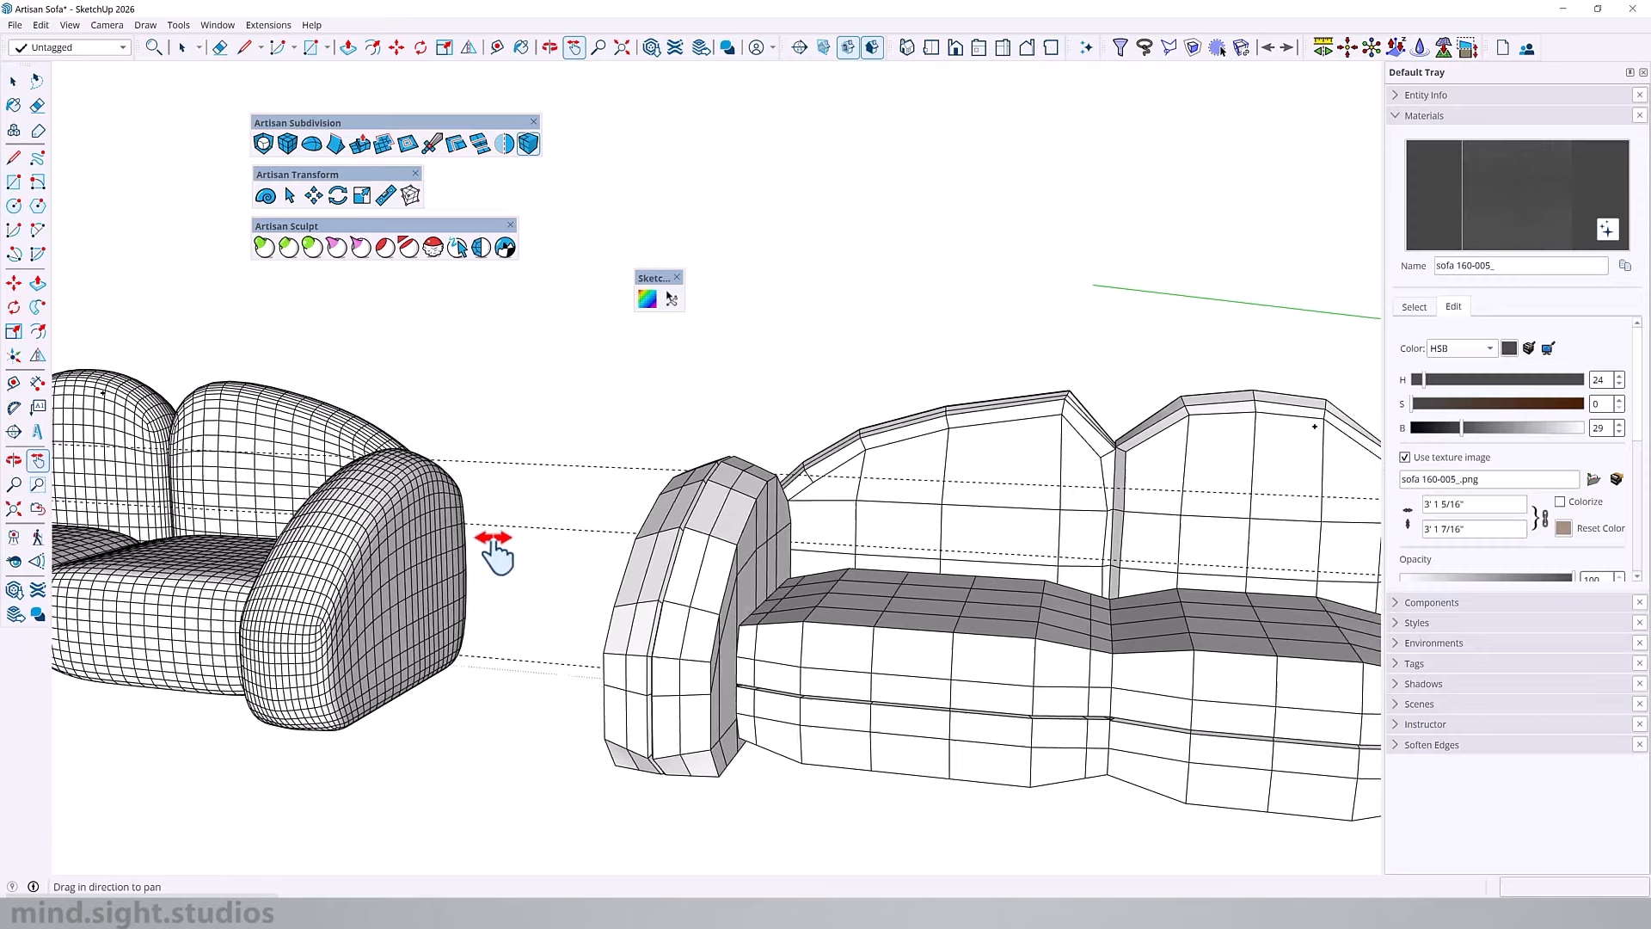
drag(498, 442, 1080, 619)
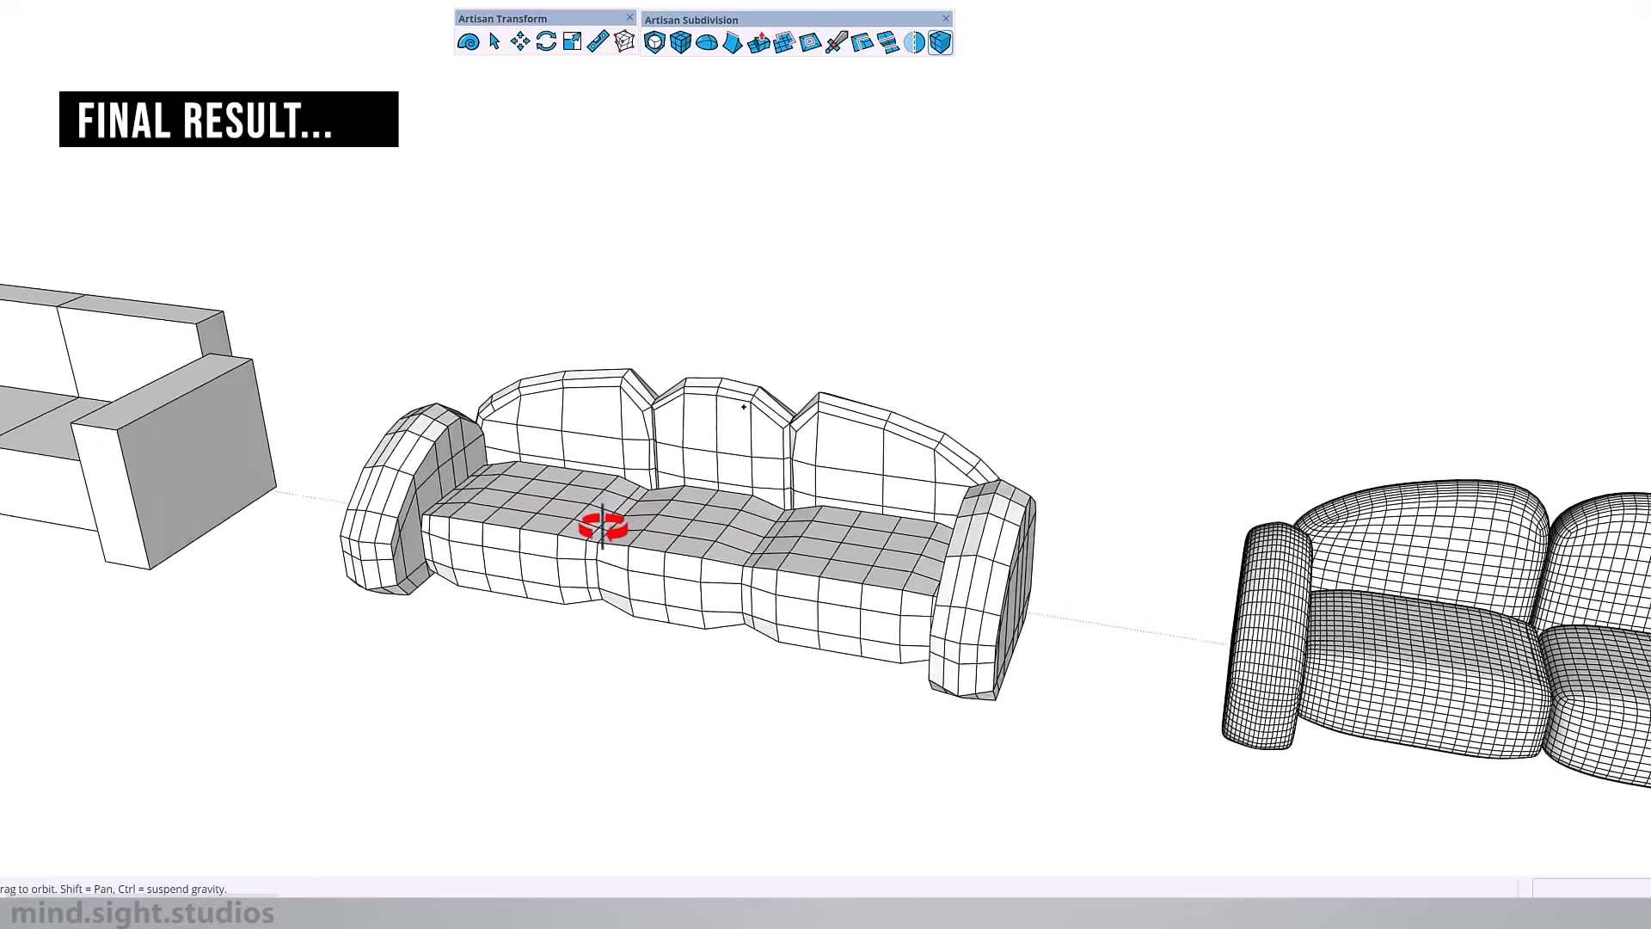
Step: Inspect the finished dark grey, blue and orange sofas side by side
drag(597, 528, 804, 577)
drag(1049, 579, 730, 531)
scroll(606, 506, down, 2)
drag(593, 507, 215, 447)
drag(1368, 550, 866, 450)
scroll(748, 511, down, 1)
drag(737, 514, 707, 486)
shift+middle_drag(707, 487, 567, 466)
shift+middle_drag(1599, 663, 1172, 595)
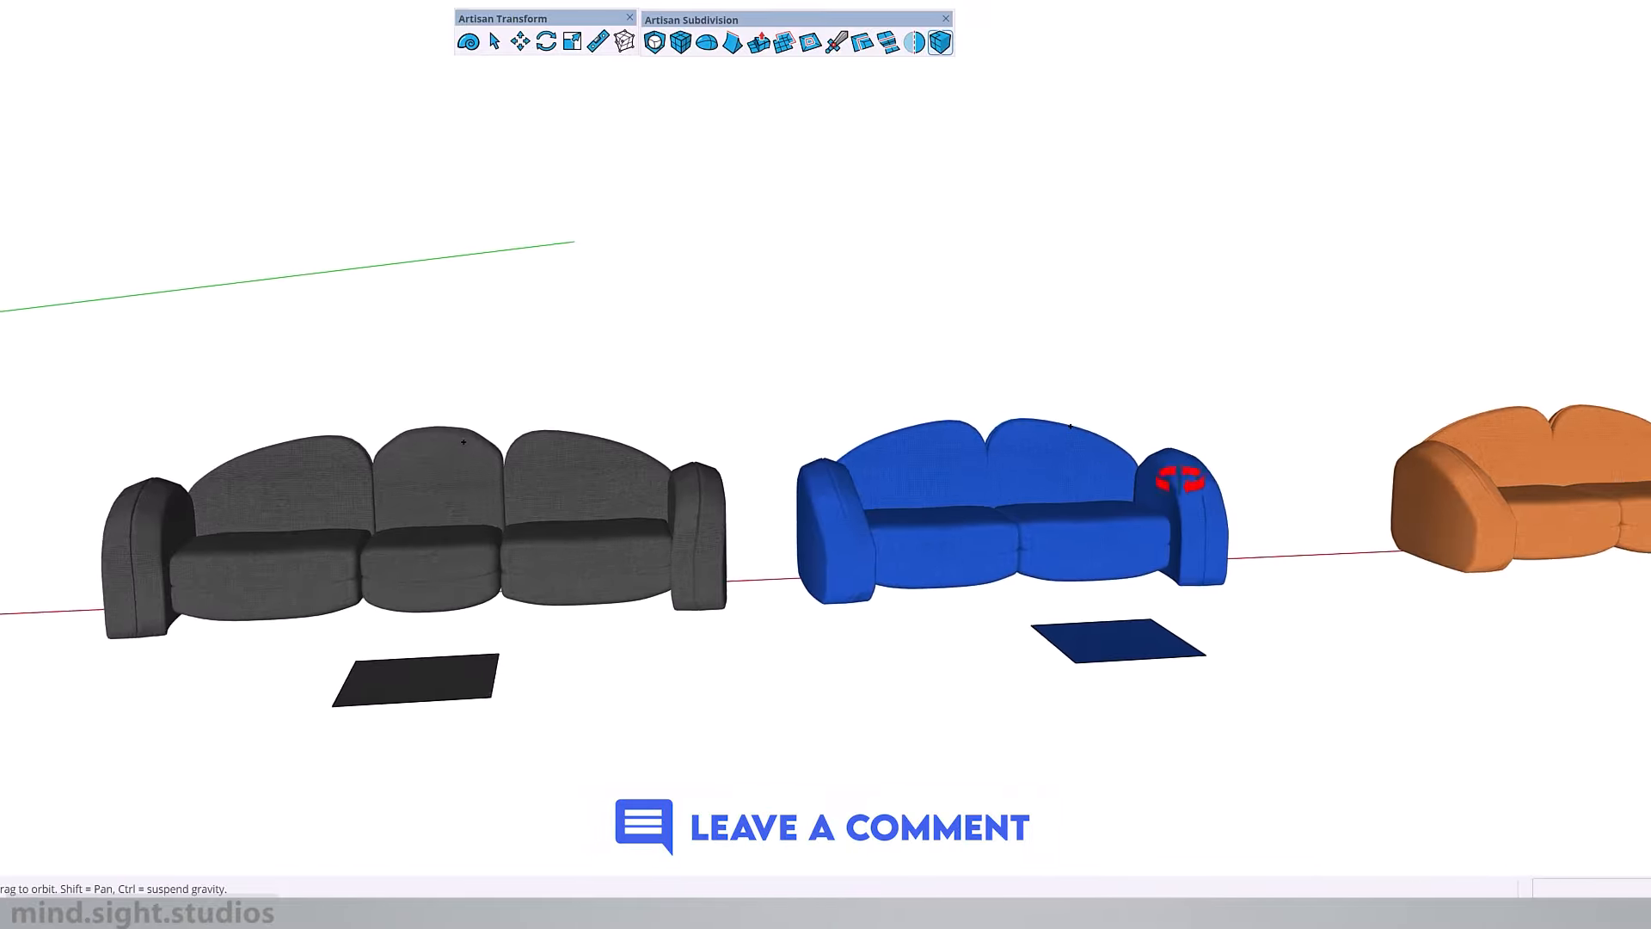
mouse_move(1180, 479)
middle_down()
mouse_move(947, 508)
mouse_move(929, 479)
mouse_move(1080, 504)
mouse_move(1069, 664)
mouse_move(1145, 467)
mouse_move(1275, 461)
middle_up()
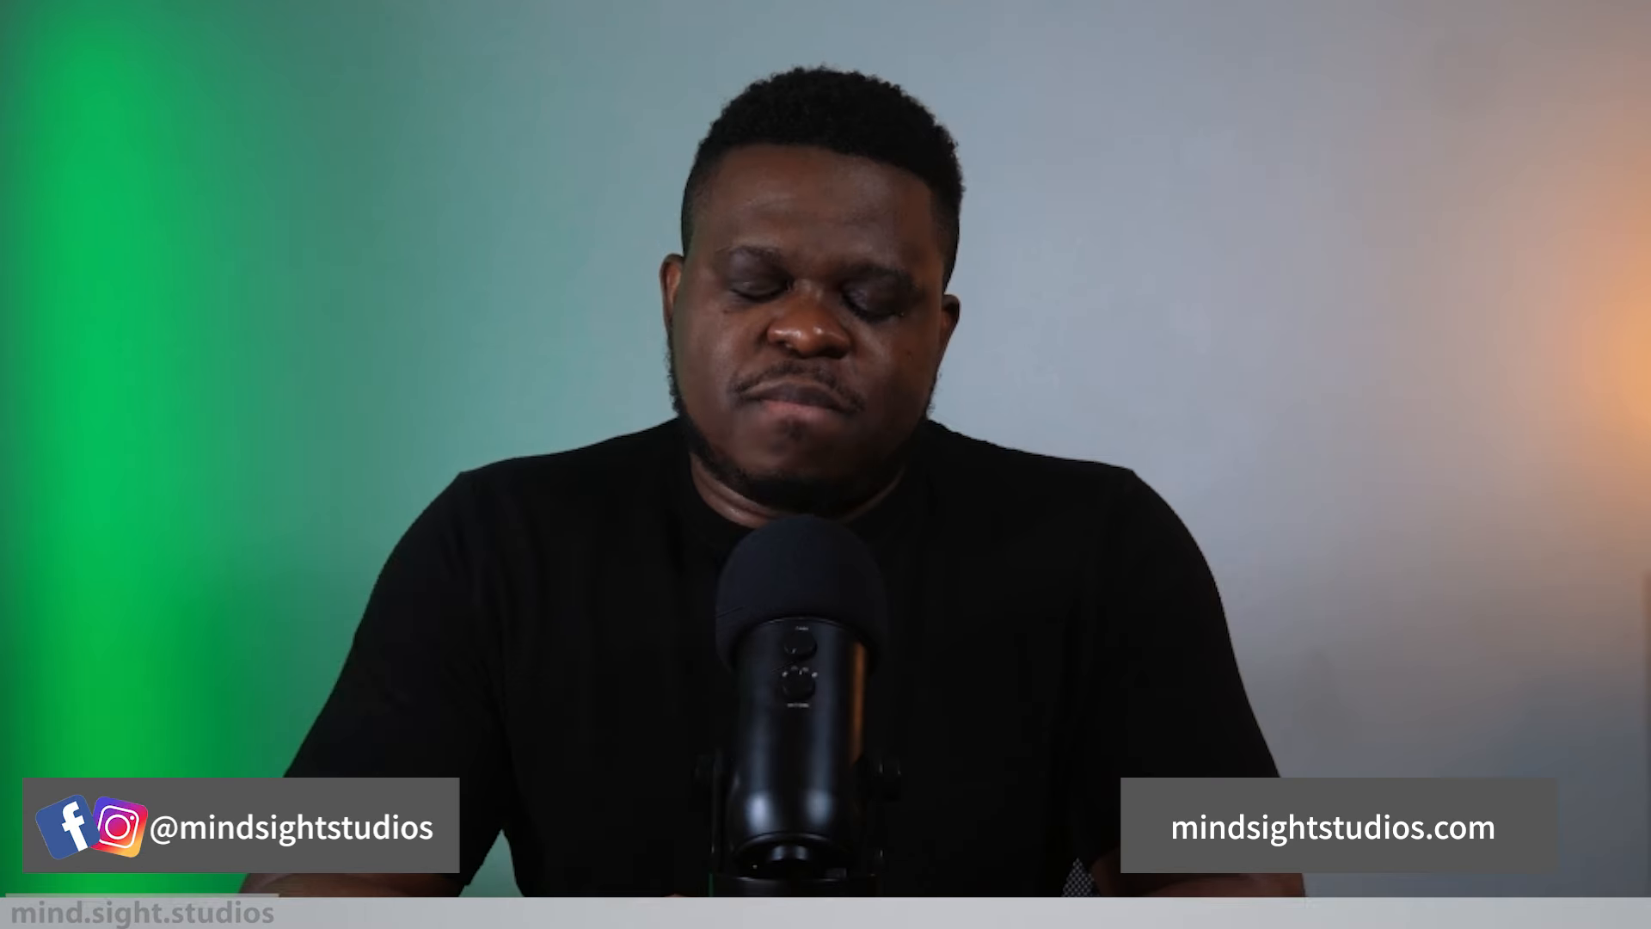